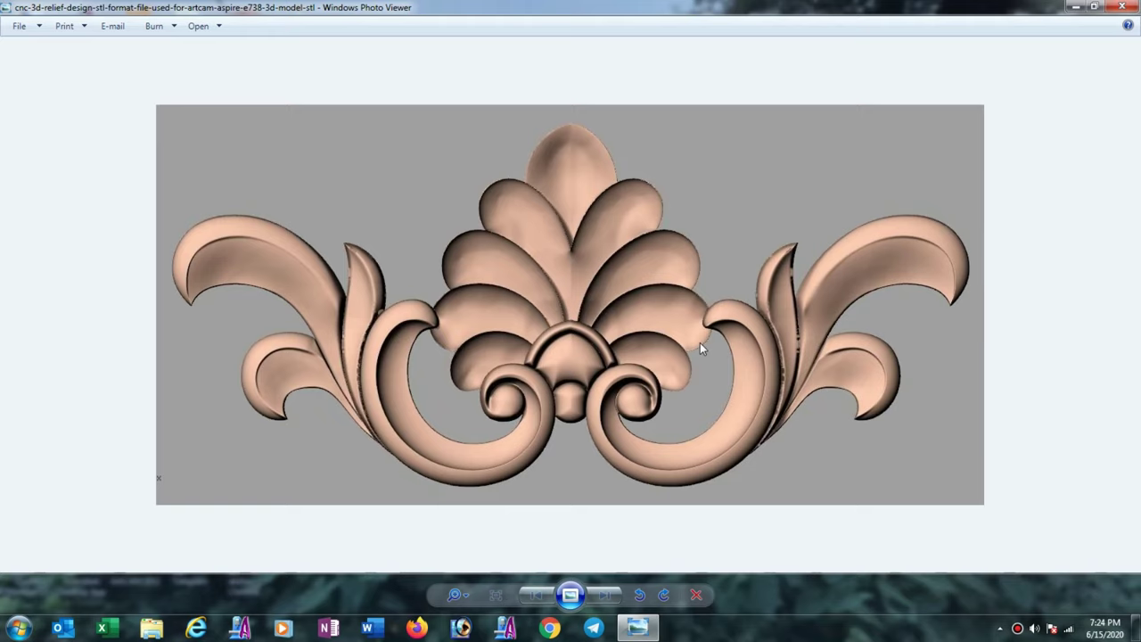
# - Close the photo viewer and open the leaf-scroll relief image in ArtCAM 2008
pyautogui.click(1121, 7)
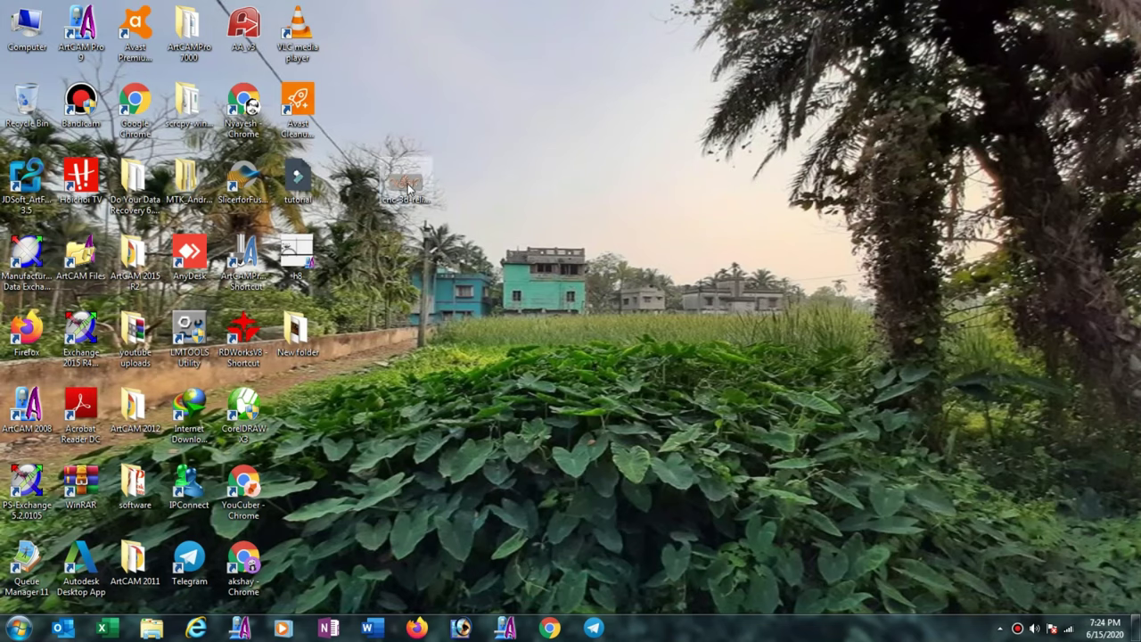
pyautogui.moveTo(407, 187); pyautogui.dragTo(31, 411)
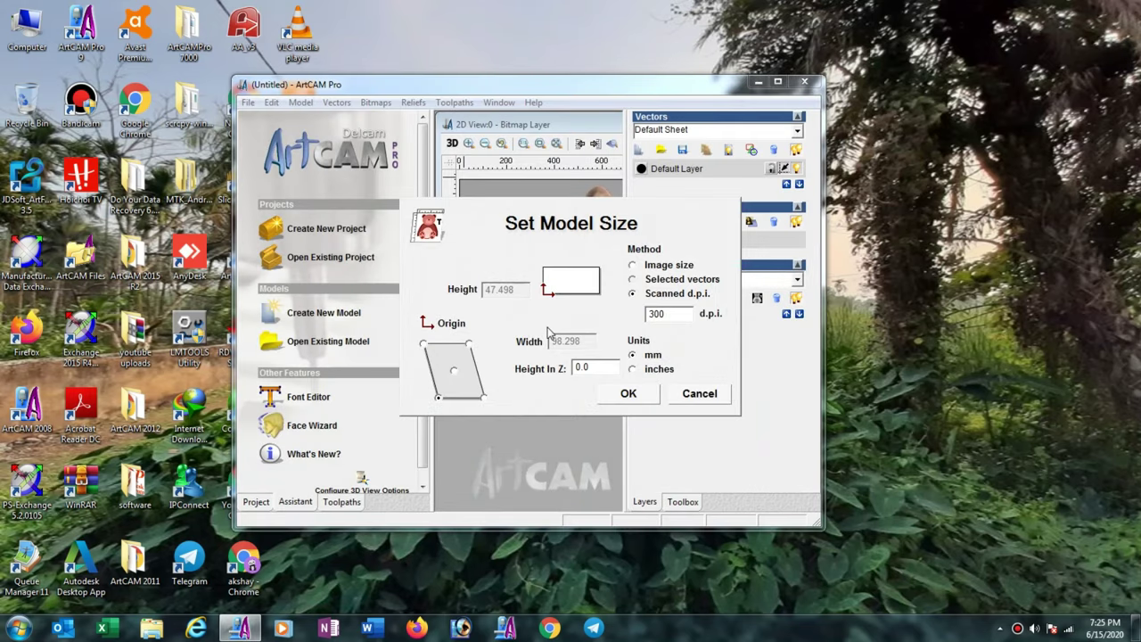
# - Size the model from the image at 24 inches wide (609.6 × 294.561 mm), back in millimetres
pyautogui.click(632, 266)
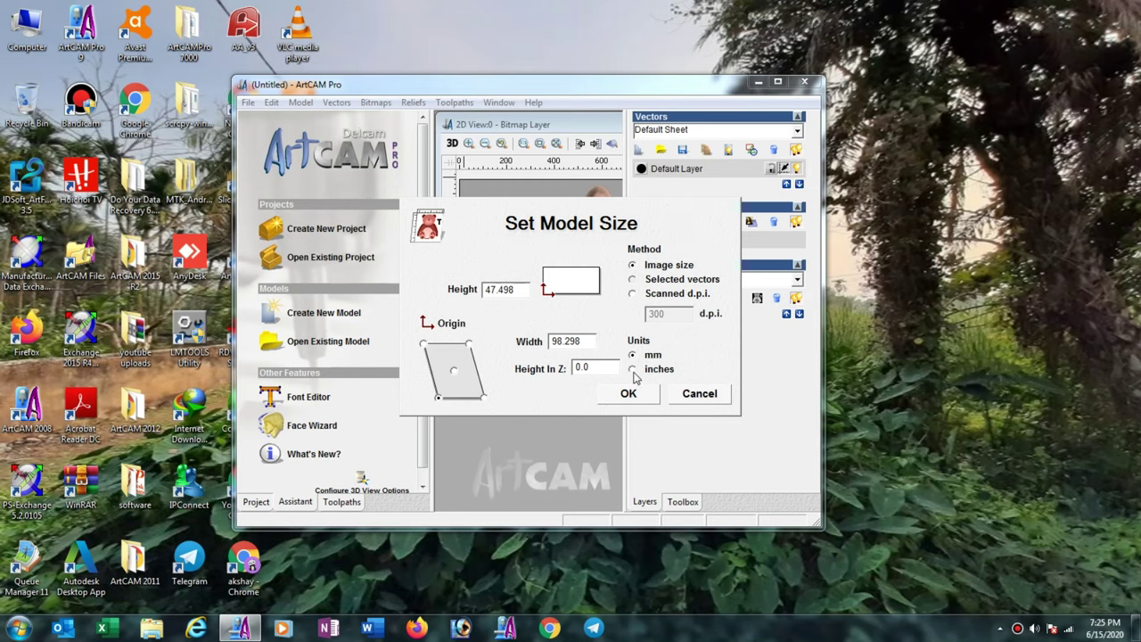
pyautogui.click(634, 373)
pyautogui.moveTo(583, 342); pyautogui.dragTo(545, 343)
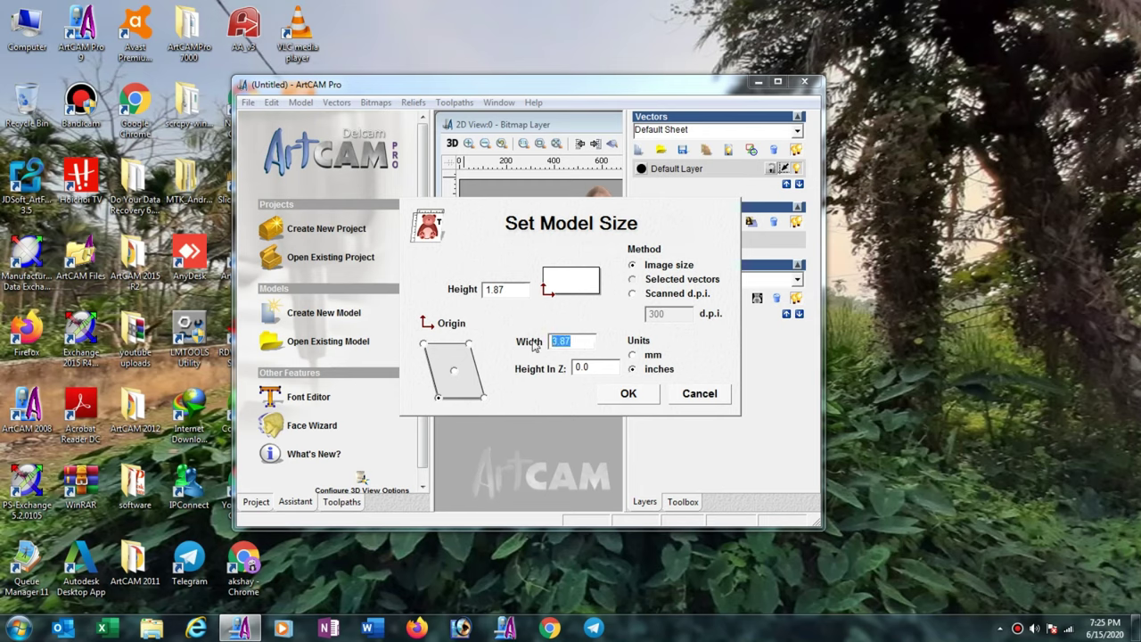
pyautogui.write('24')
pyautogui.click(632, 355)
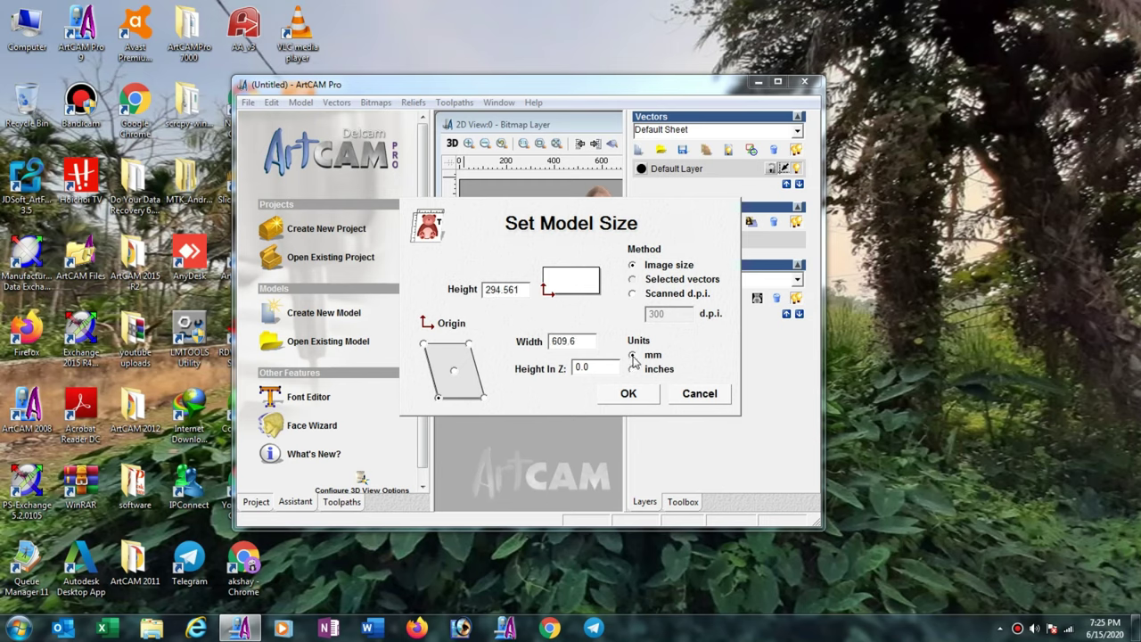
pyautogui.click(628, 397)
# - Maximize ArtCAM, tile the 2D and 3D views vertically, then maximize the 2D view
pyautogui.click(778, 83)
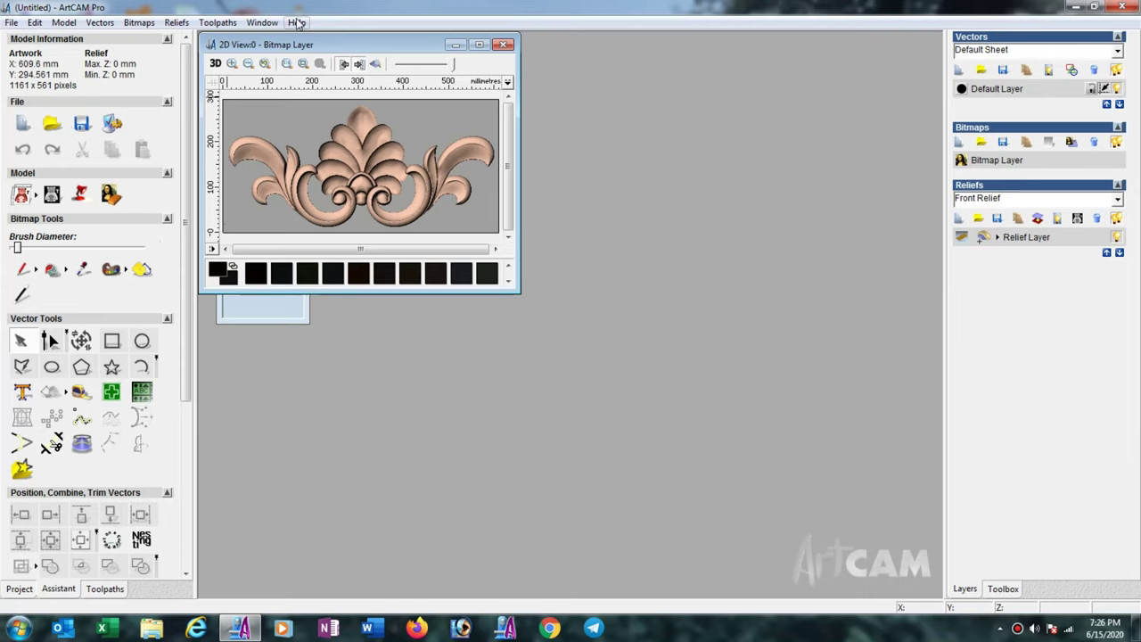
pyautogui.click(259, 22)
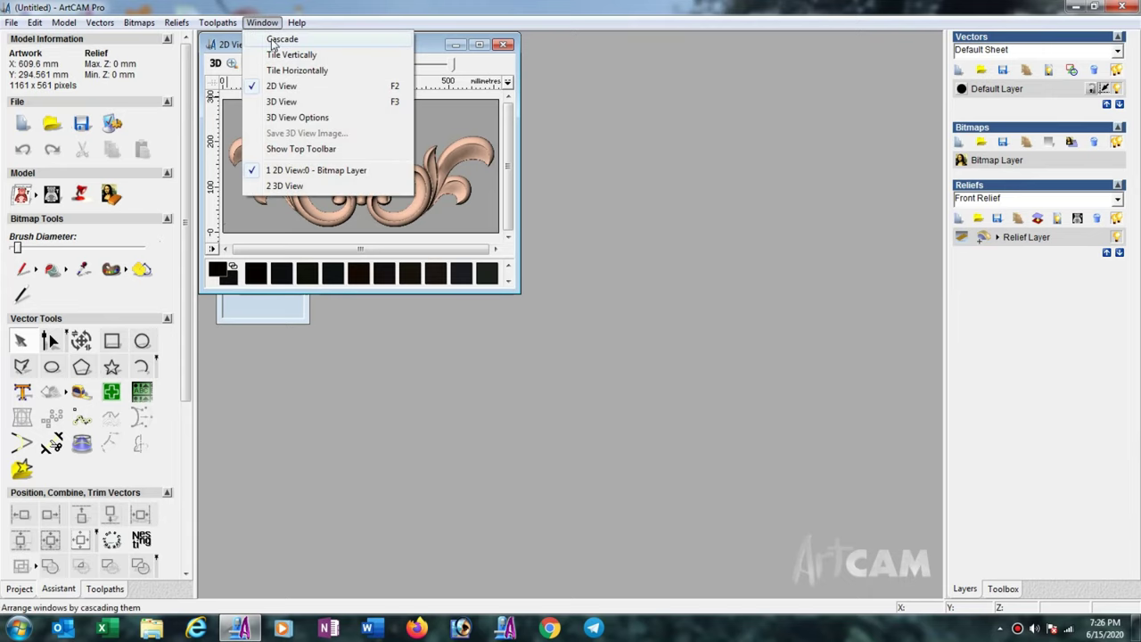
pyautogui.click(281, 55)
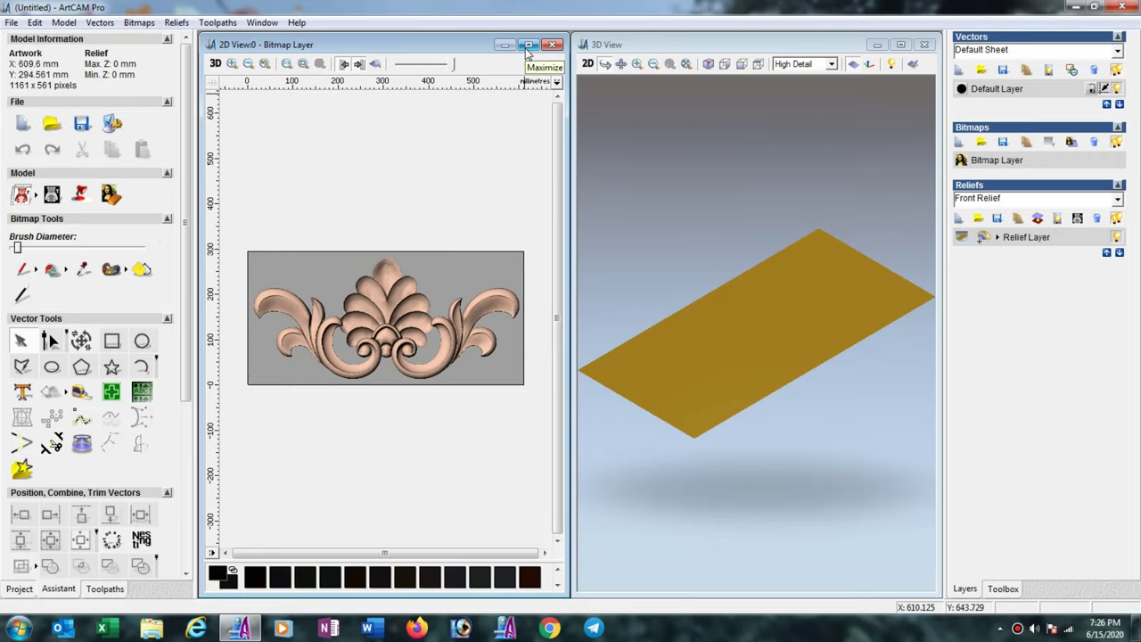
pyautogui.click(527, 45)
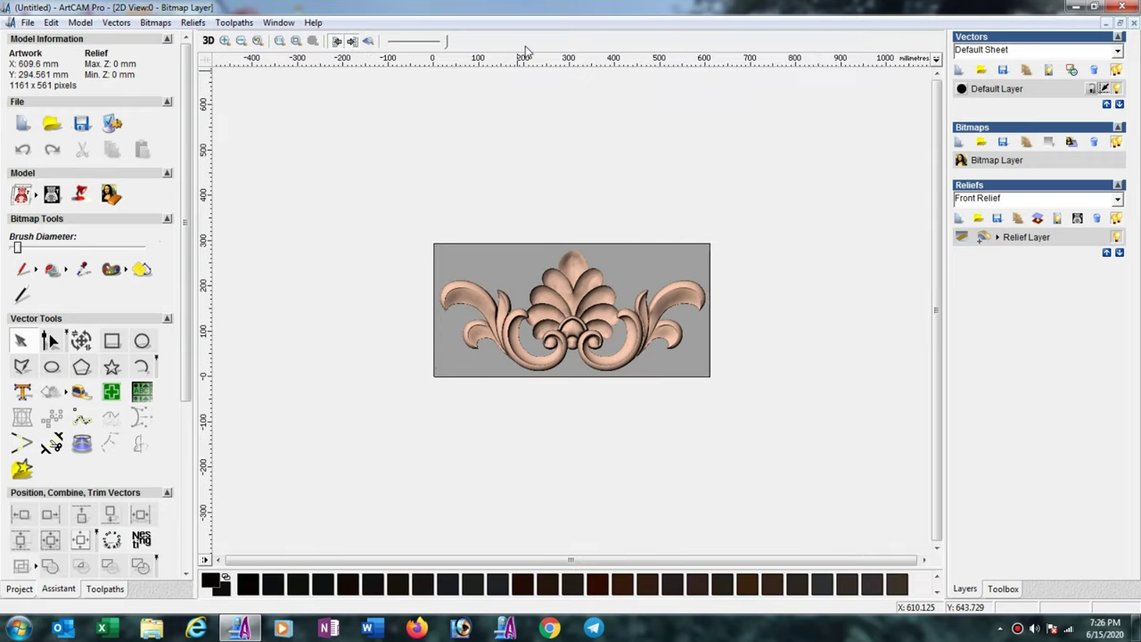
pyautogui.scroll(2, 586, 297)
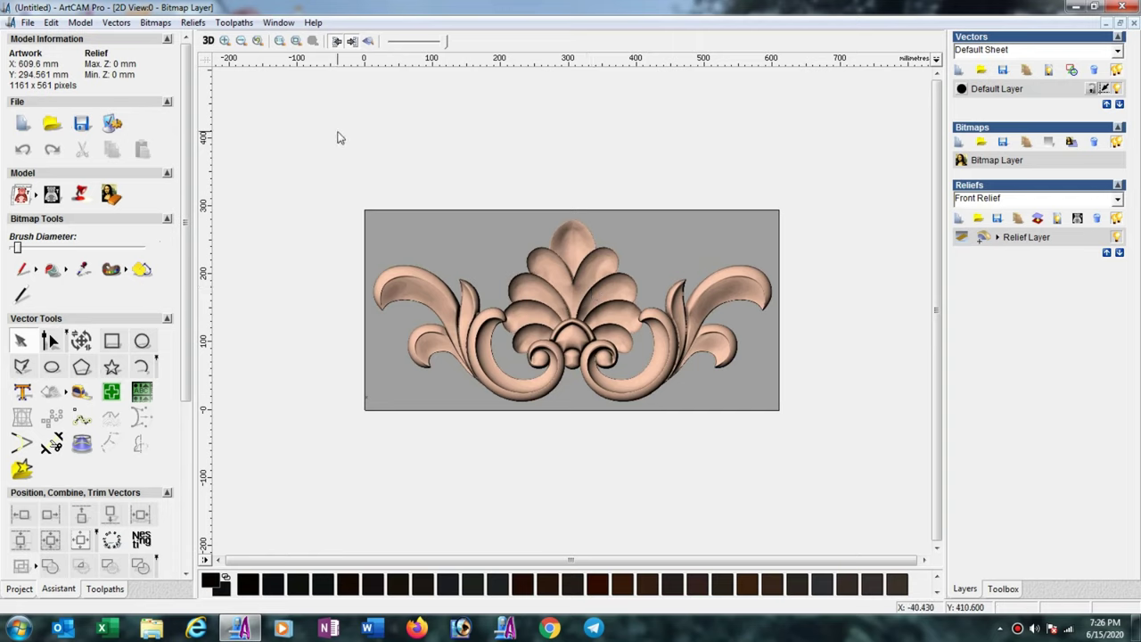
pyautogui.click(225, 45)
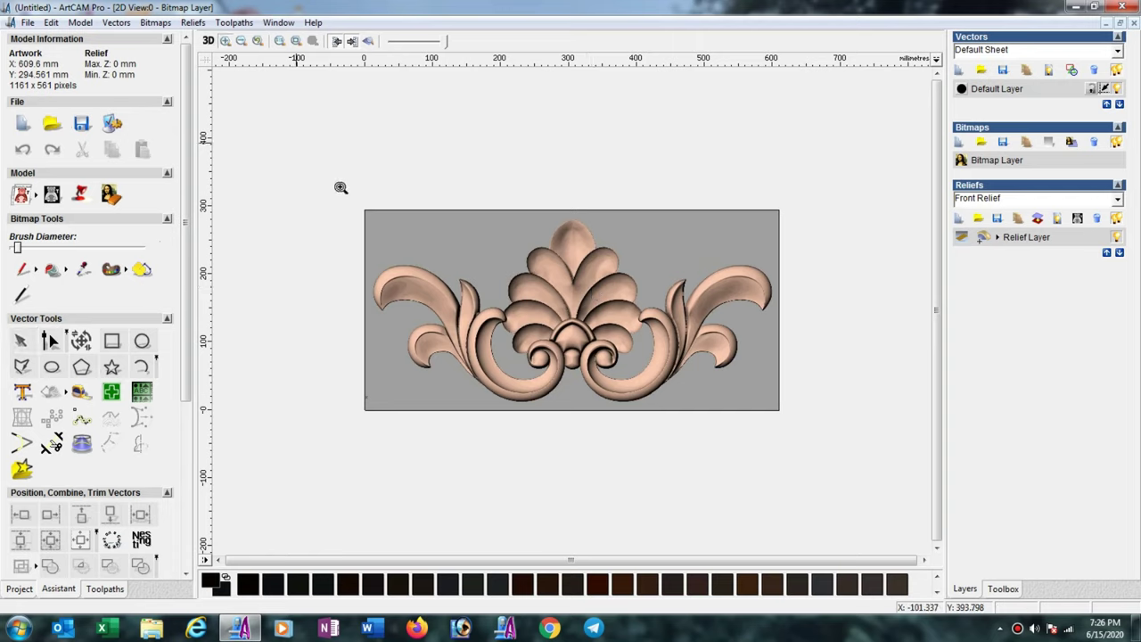
pyautogui.moveTo(343, 177)
pyautogui.mouseDown()
pyautogui.moveTo(702, 405)
pyautogui.moveTo(789, 445)
pyautogui.mouseUp()
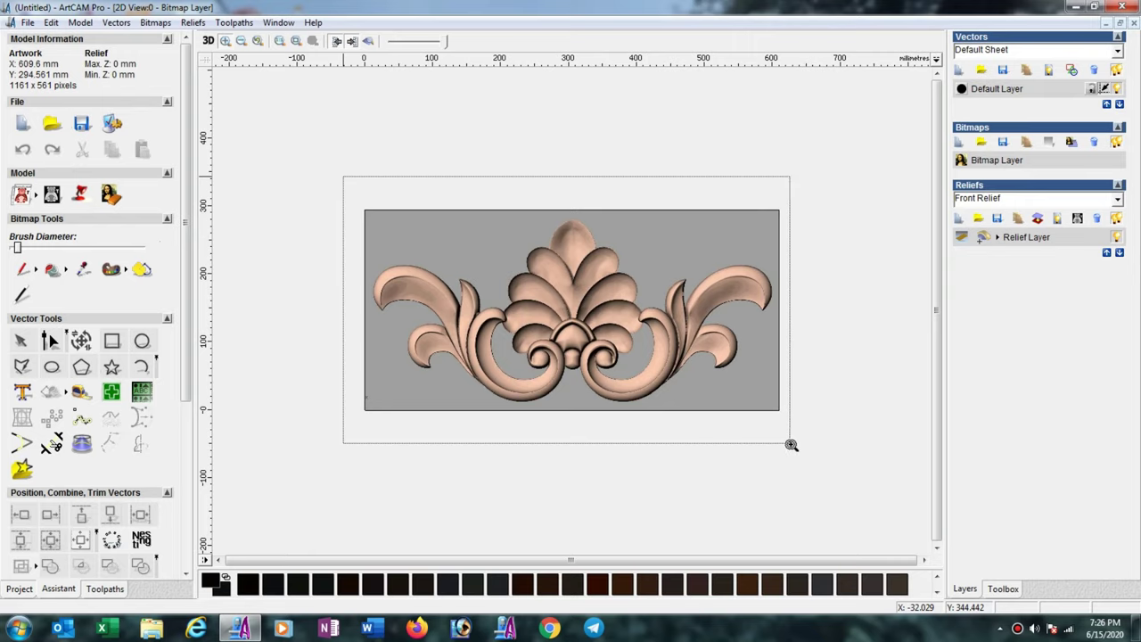
pyautogui.press('Escape')
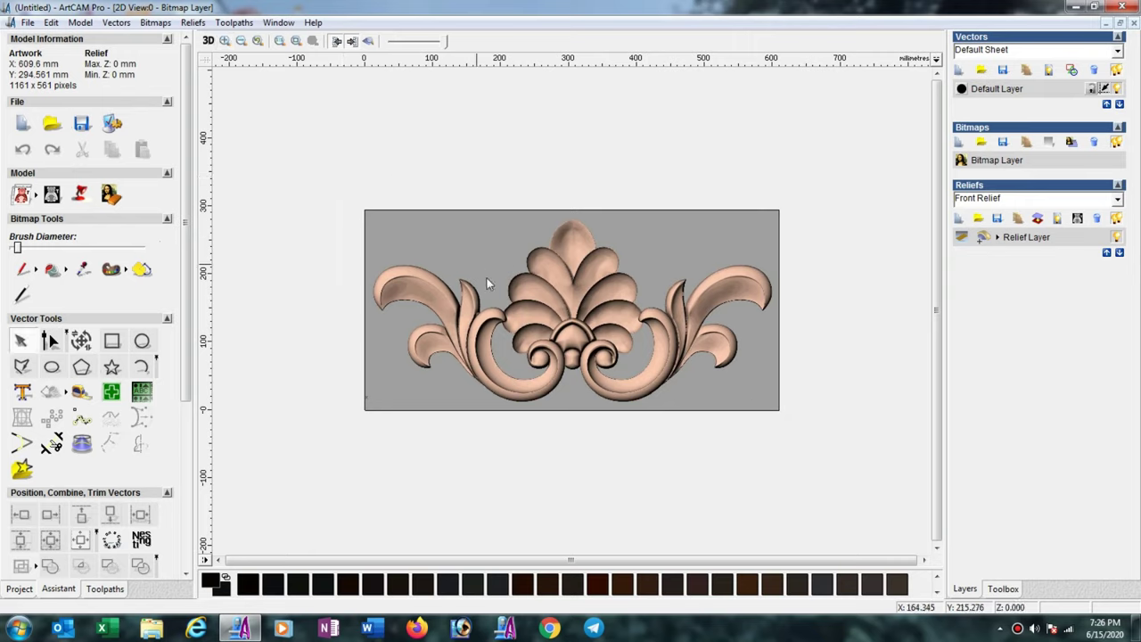
pyautogui.scroll(-1, 570, 356)
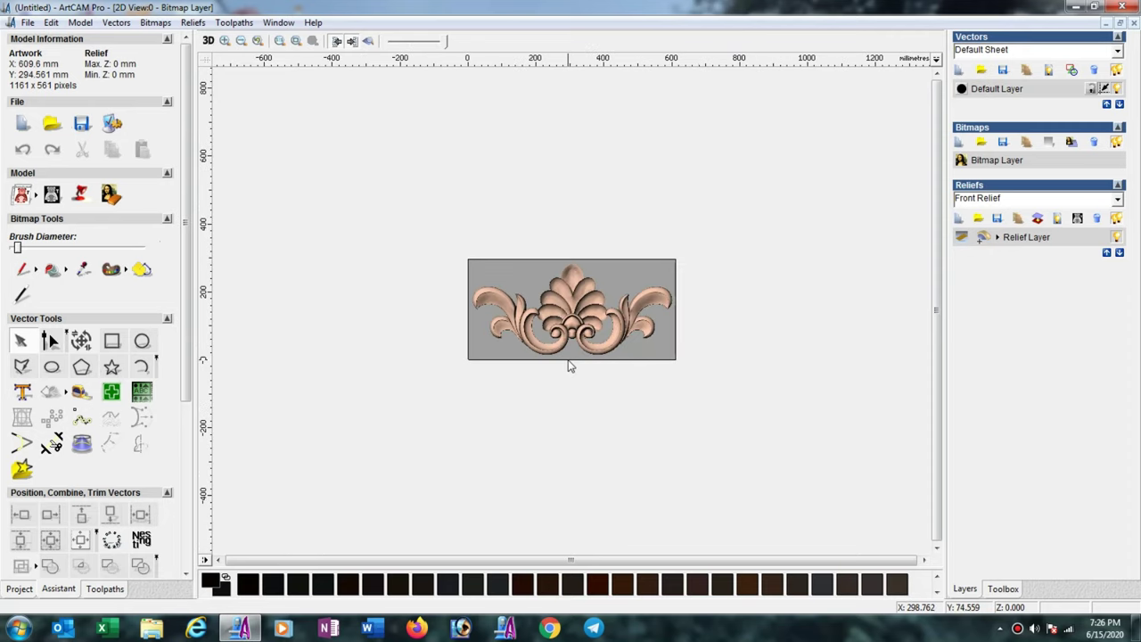
pyautogui.scroll(2, 566, 343)
pyautogui.scroll(-1, 561, 321)
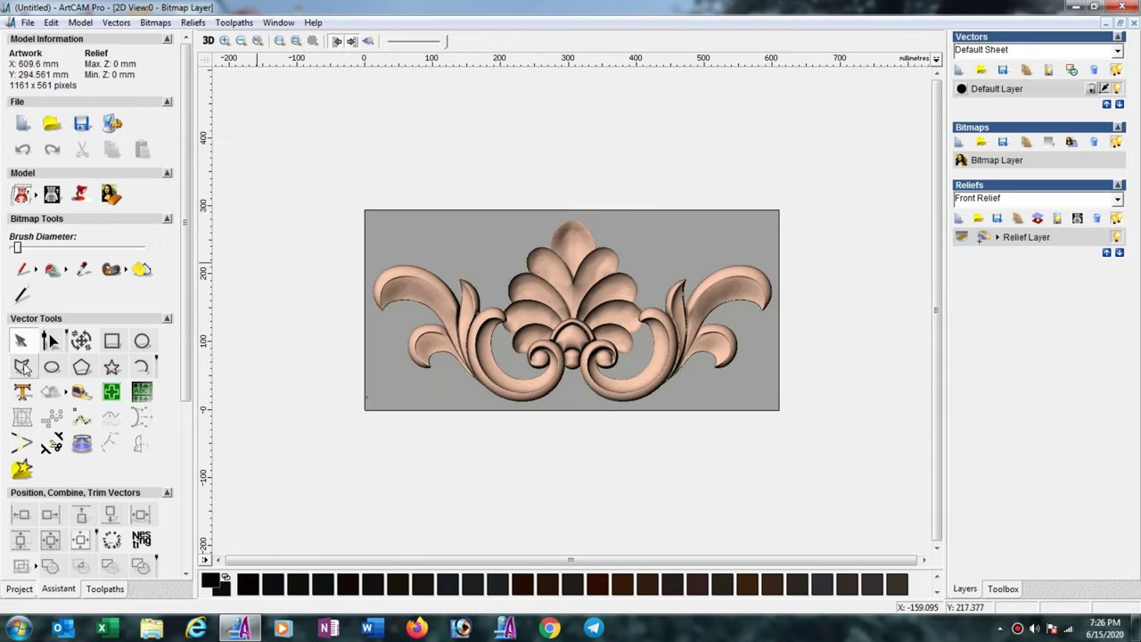
# - Draw a vertical polyline about 402 mm long through the ornament's centre, above top to below base
pyautogui.click(23, 367)
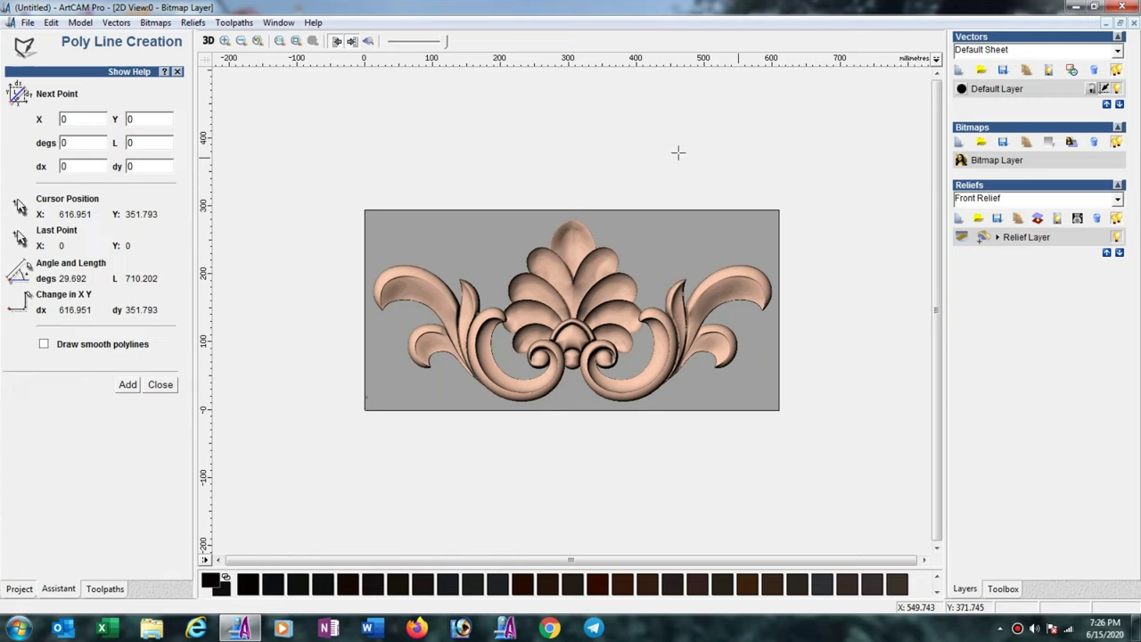
pyautogui.click(572, 181)
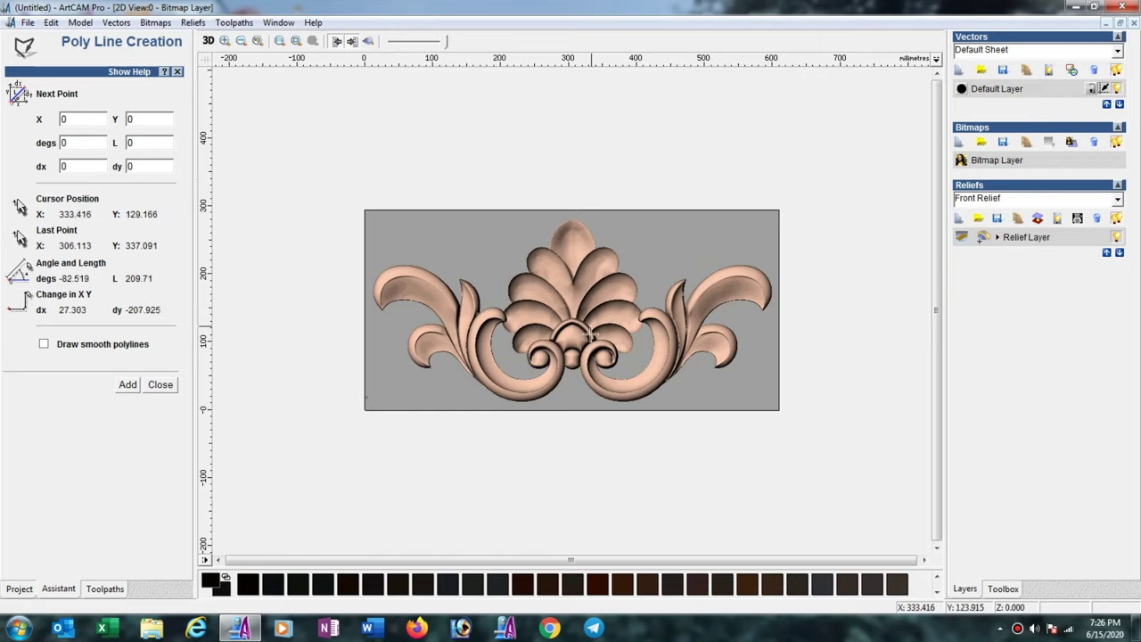
pyautogui.click(578, 454)
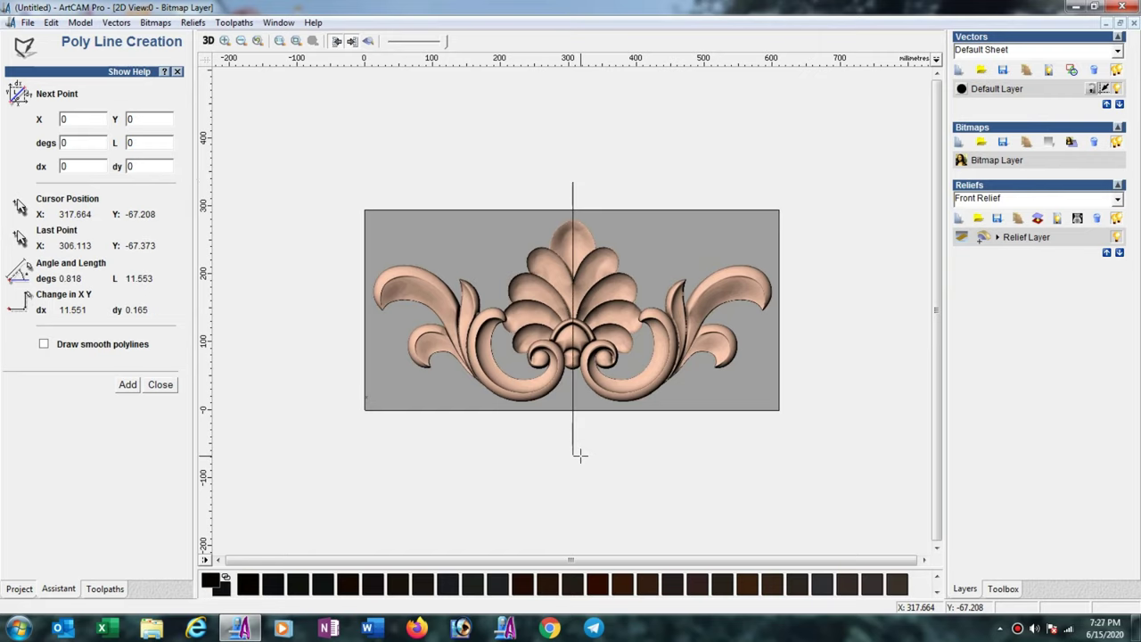
pyautogui.scroll(2, 580, 455)
pyautogui.press('Escape')
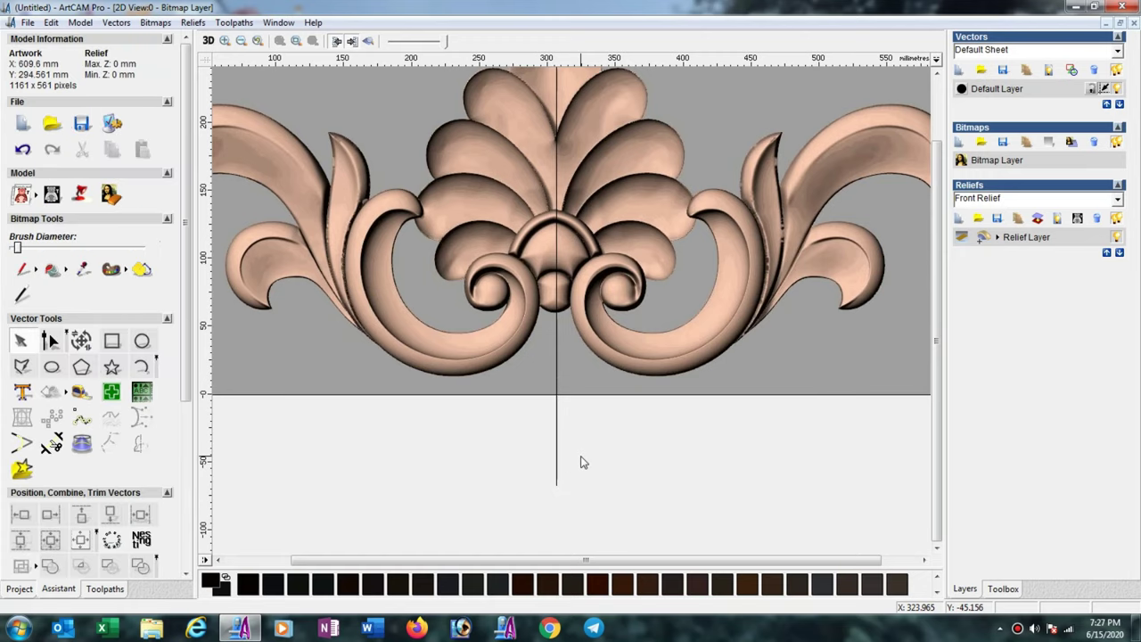
pyautogui.scroll(-4, 581, 460)
pyautogui.scroll(2, 580, 337)
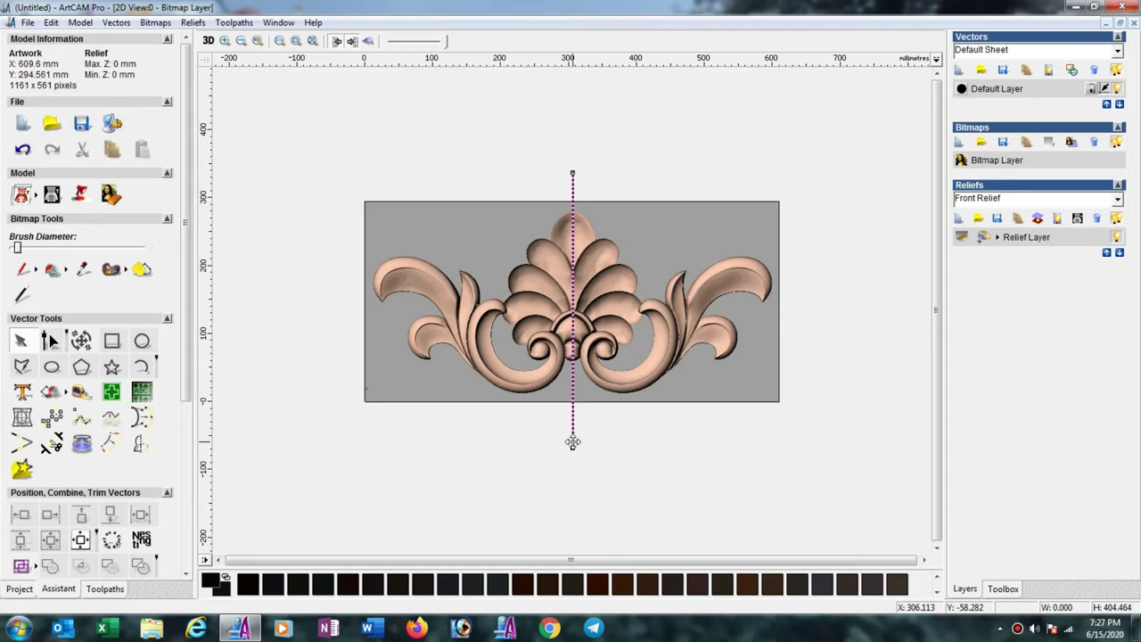
# - Deselect the centre line and lower the bitmap contrast so the relief image turns pale
pyautogui.click(627, 450)
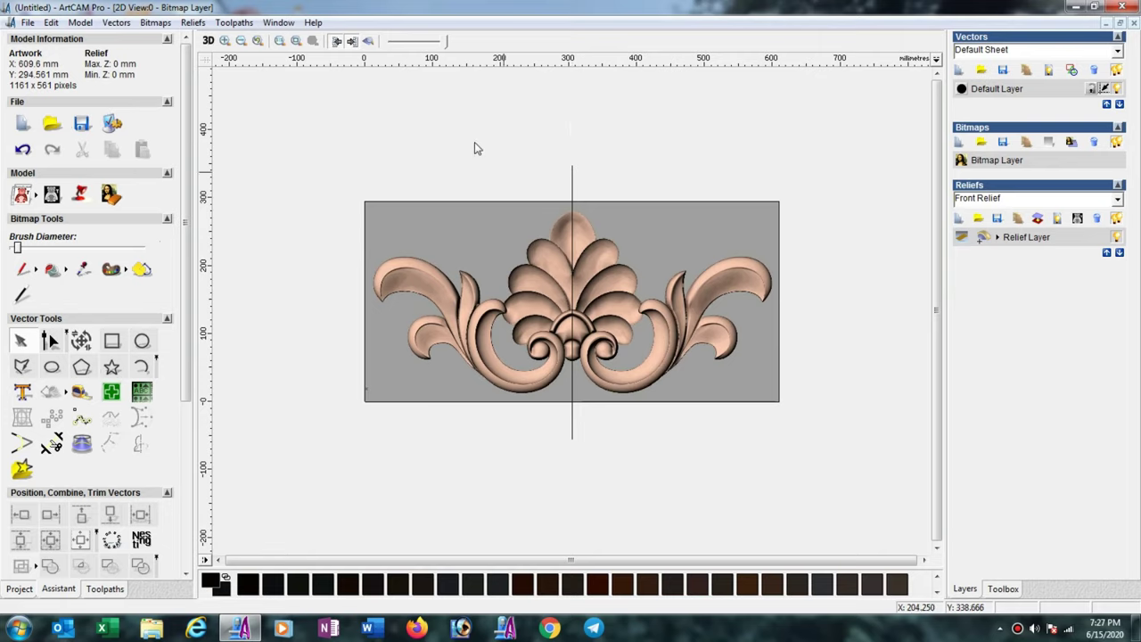
pyautogui.moveTo(423, 47); pyautogui.dragTo(419, 46)
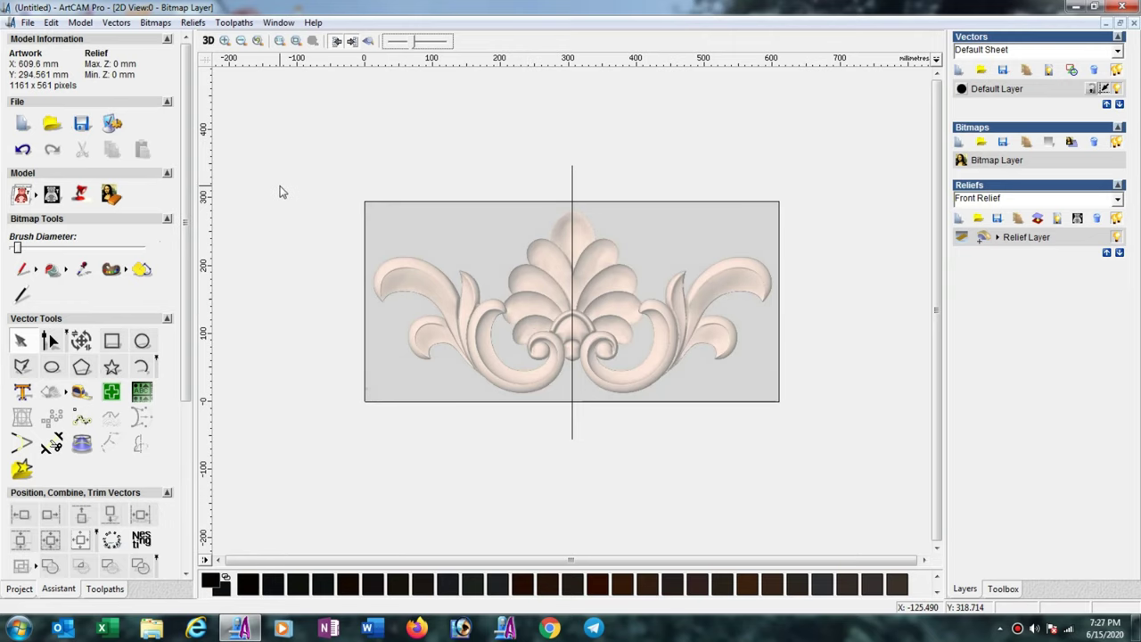
pyautogui.scroll(2, 463, 276)
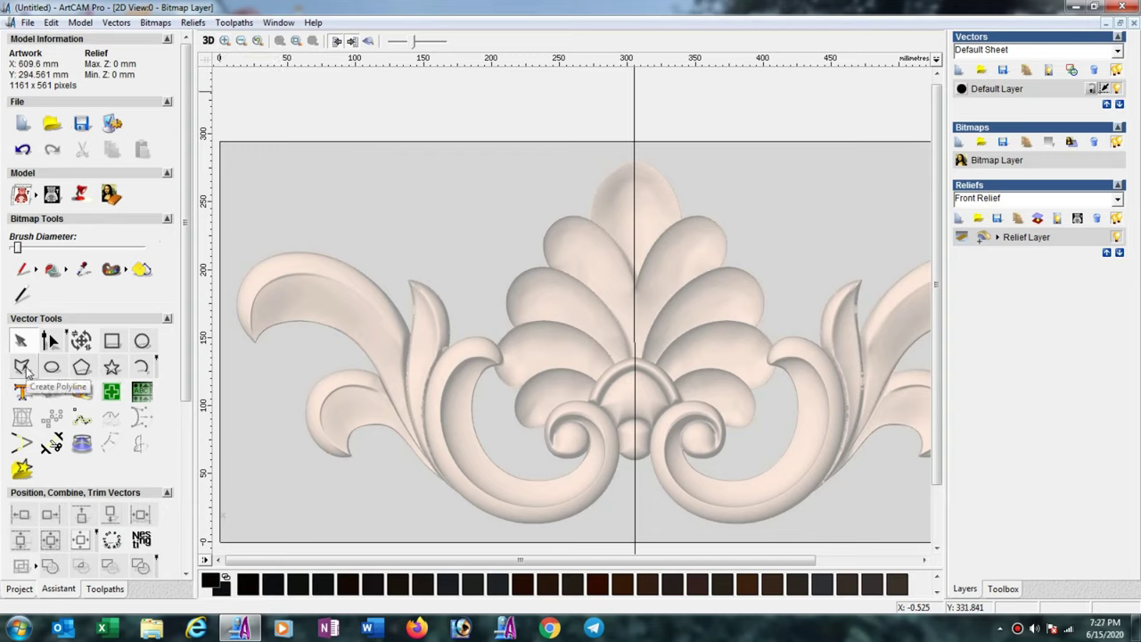
# - Trace a rough open polyline around the left scroll's outer edge, leaf tip and inner curl
pyautogui.click(23, 368)
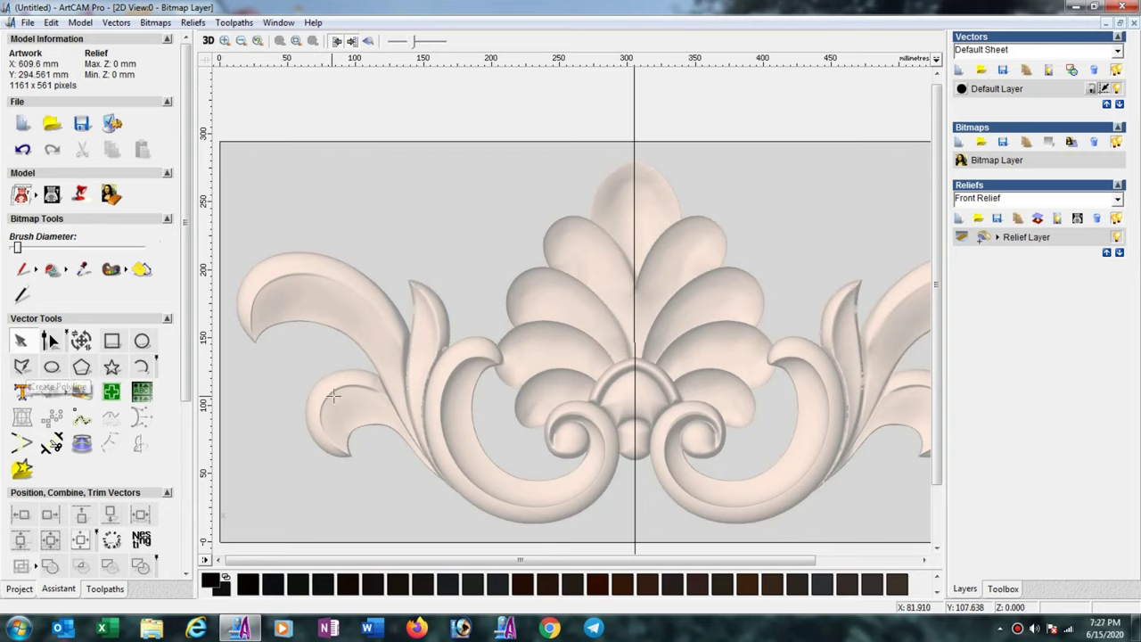
pyautogui.click(486, 370)
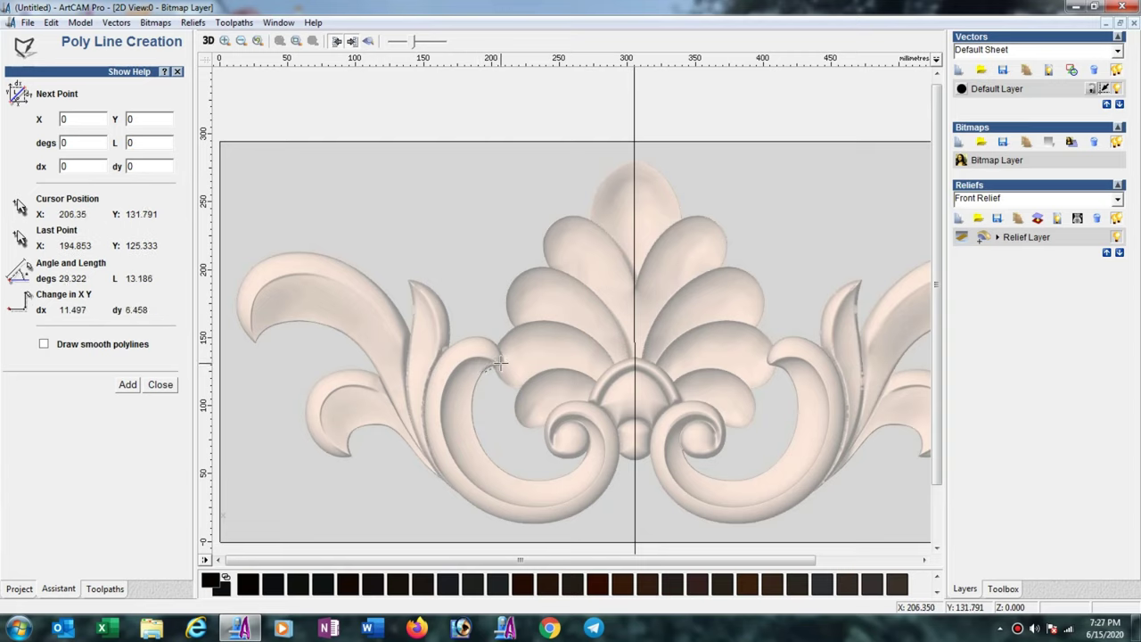
pyautogui.click(456, 341)
pyautogui.click(443, 477)
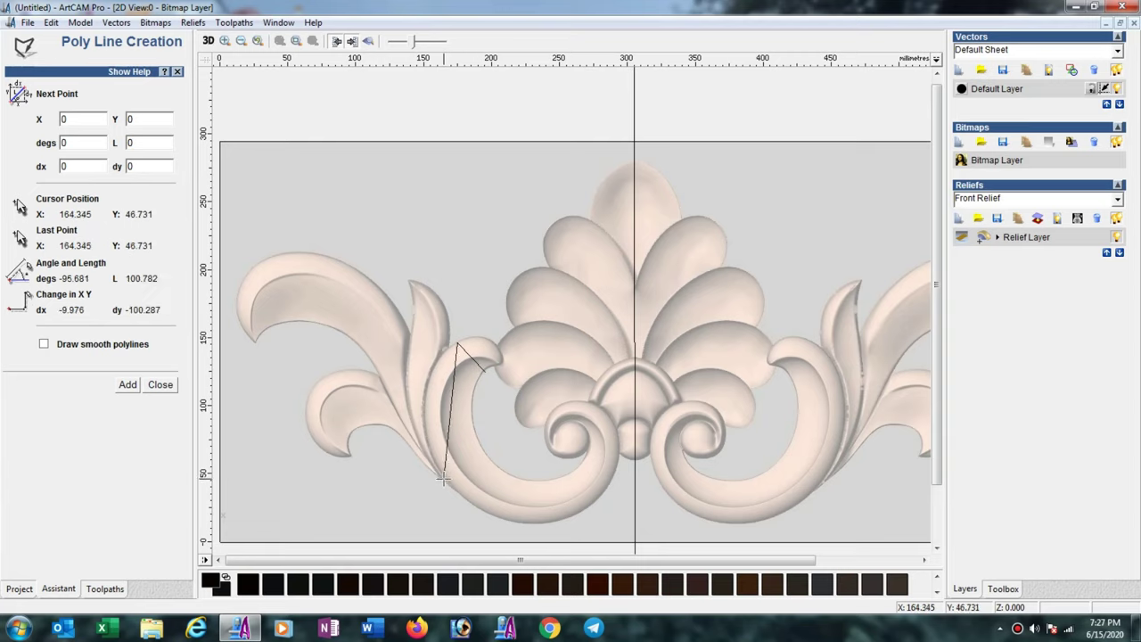
pyautogui.click(600, 496)
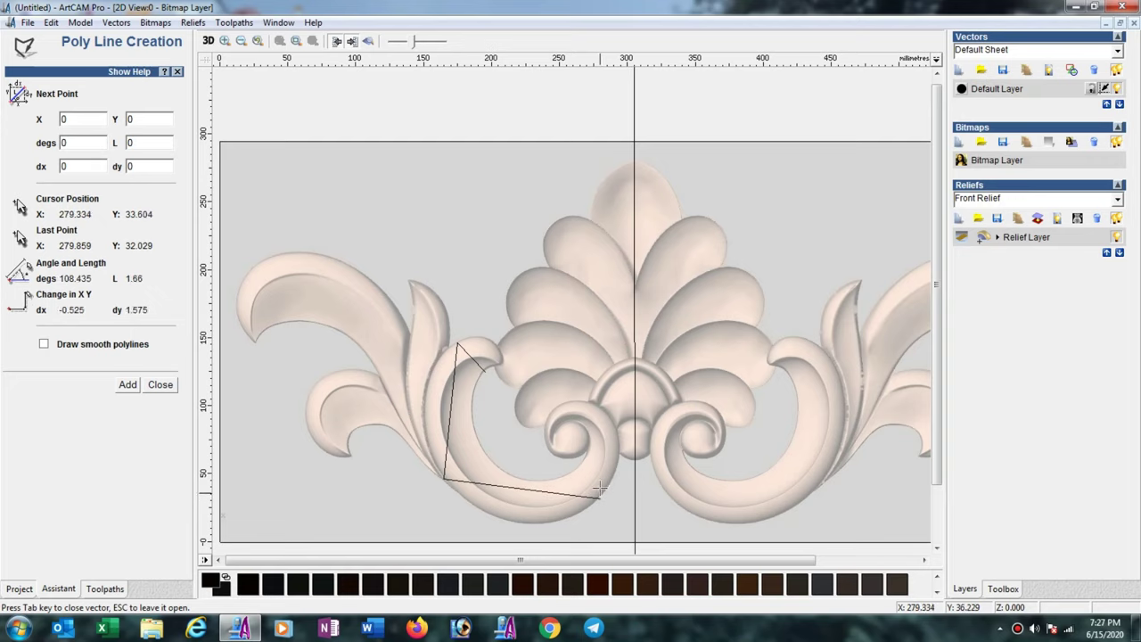
pyautogui.click(592, 401)
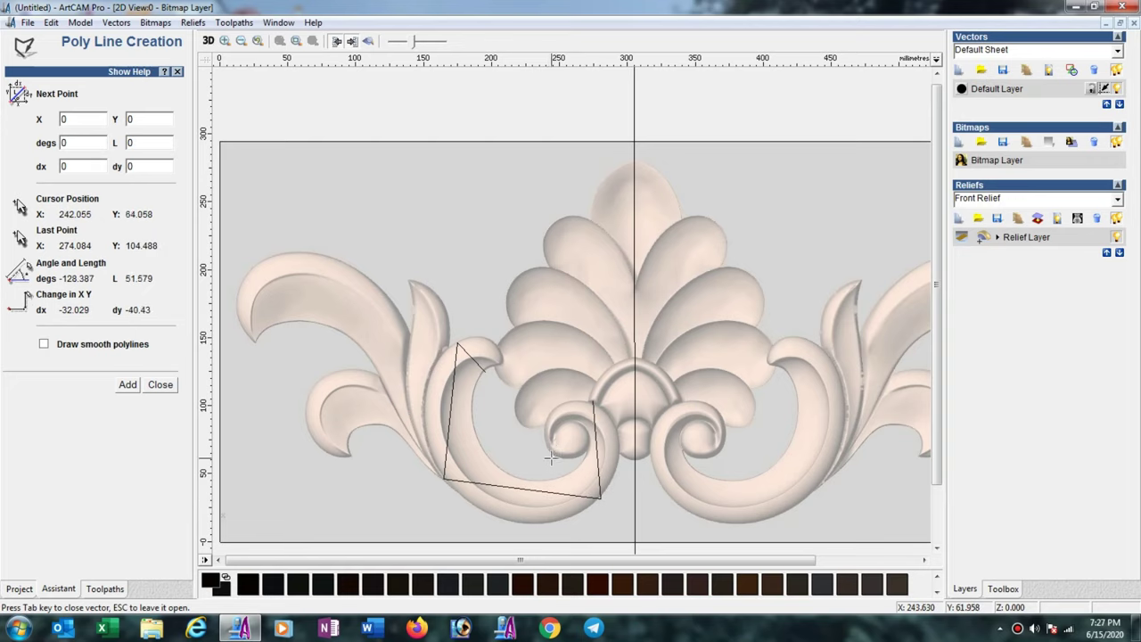
pyautogui.click(567, 455)
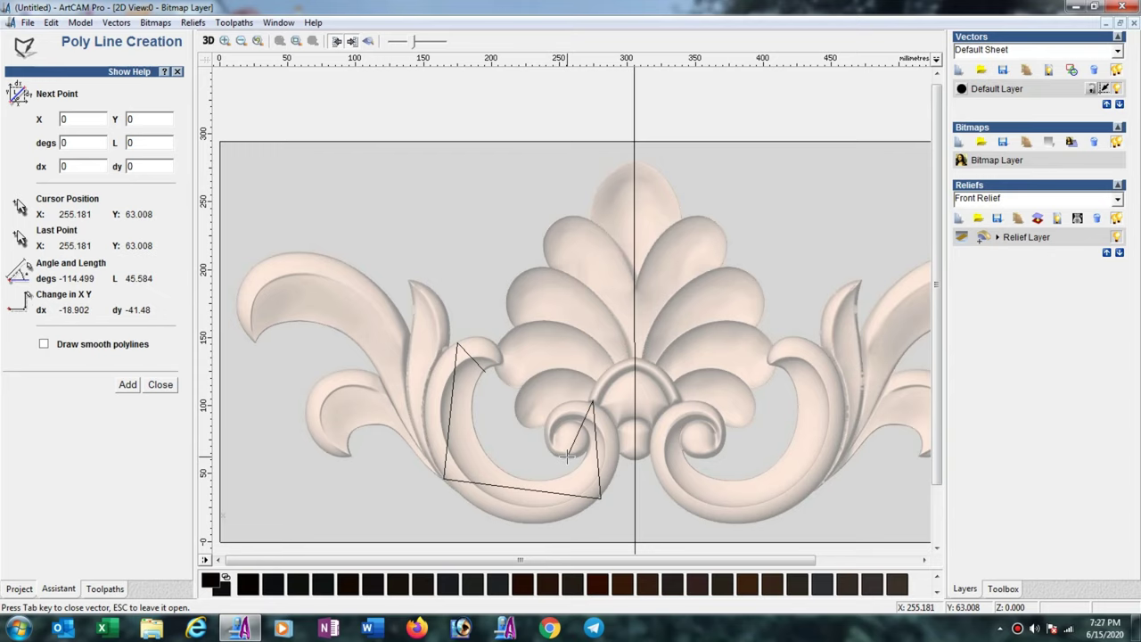
pyautogui.press('Escape')
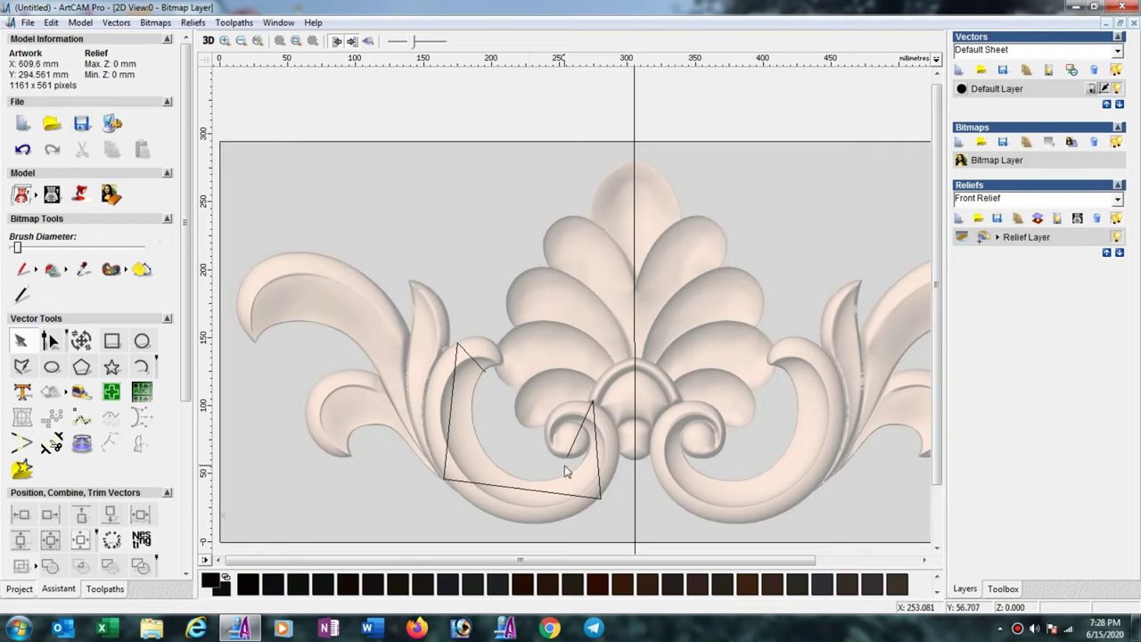
# - Select the traced polyline for node editing and convert its spans to Bézier curves
pyautogui.click(514, 491)
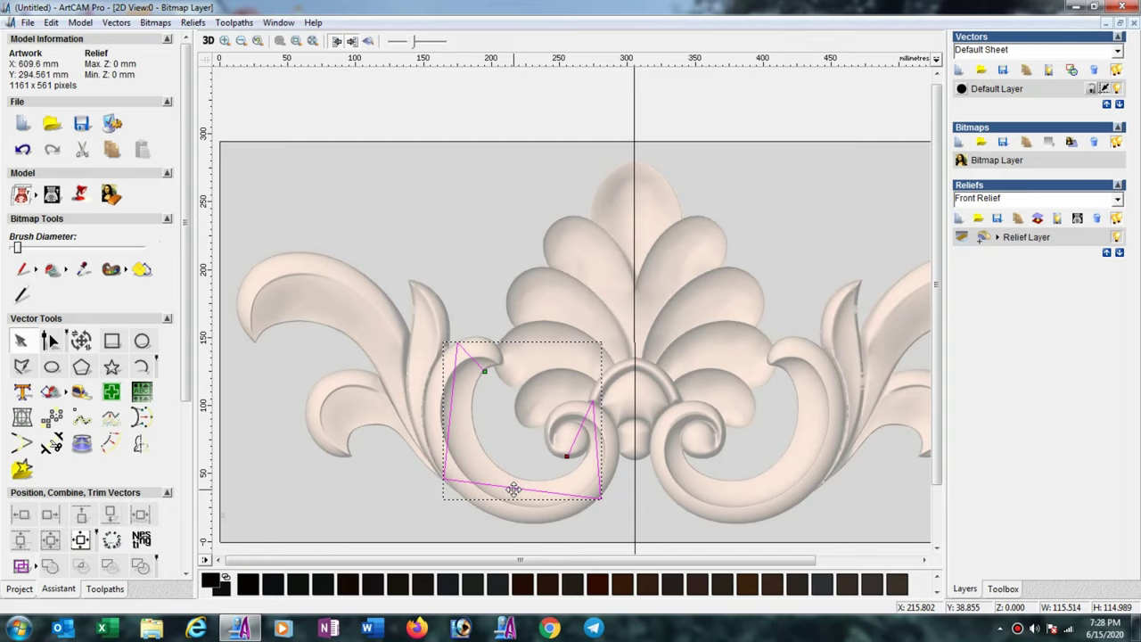
pyautogui.press('n')
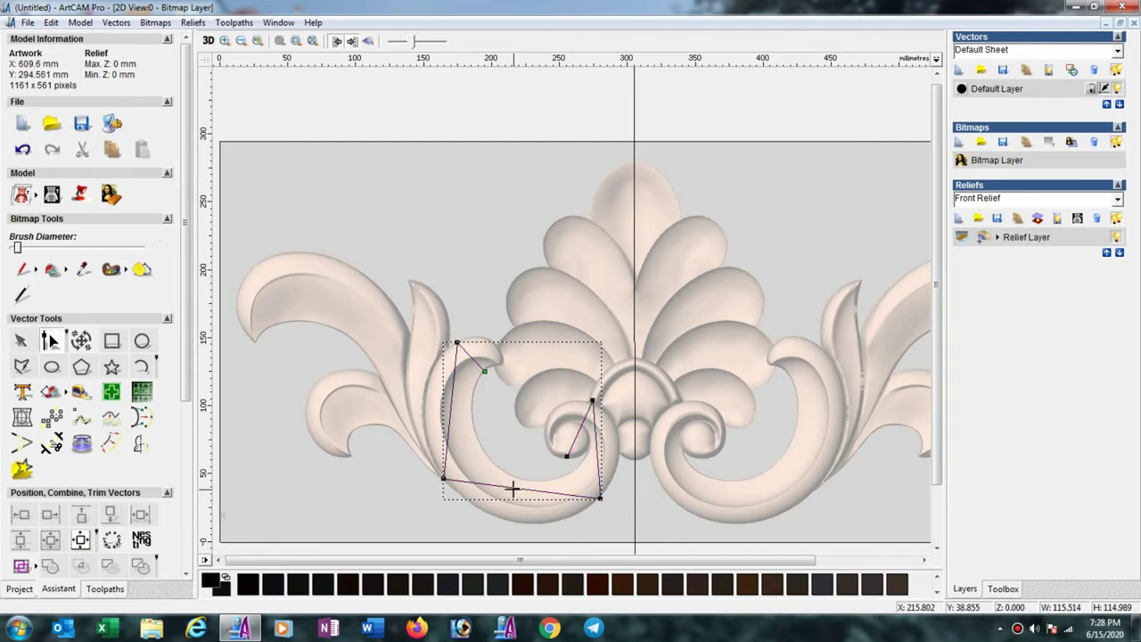
pyautogui.press('n')
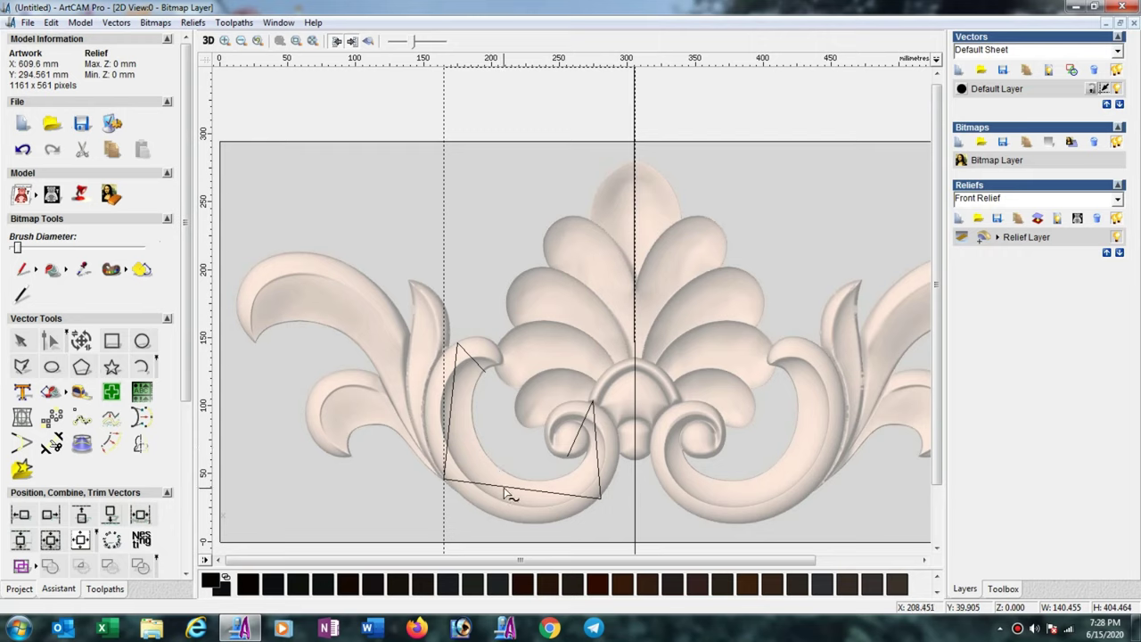
pyautogui.doubleClick(555, 489)
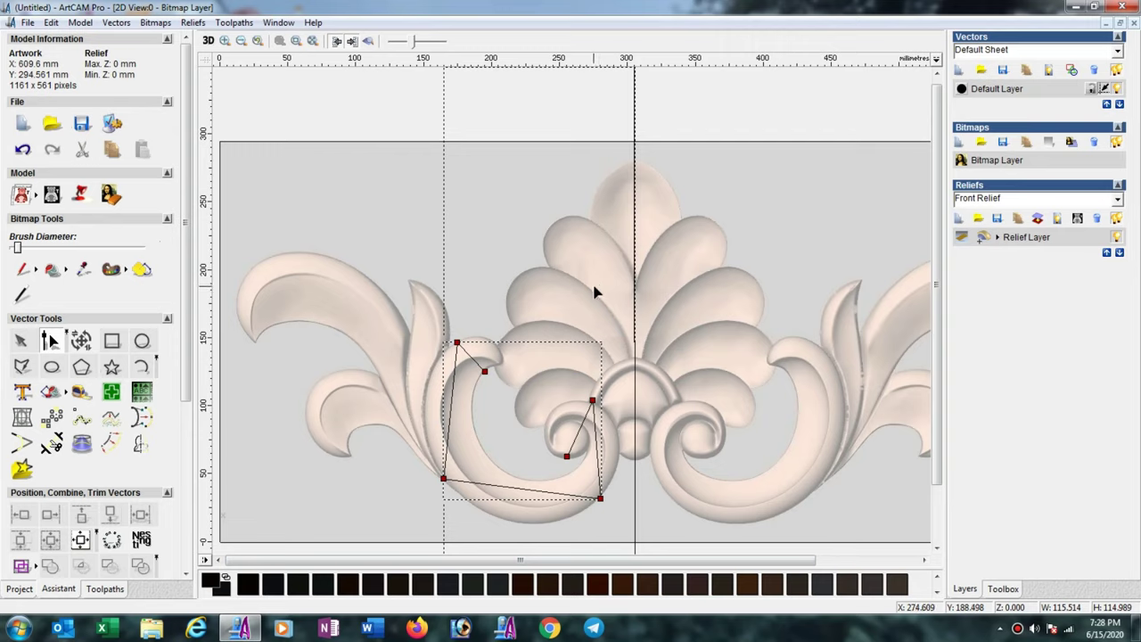
pyautogui.press('b')
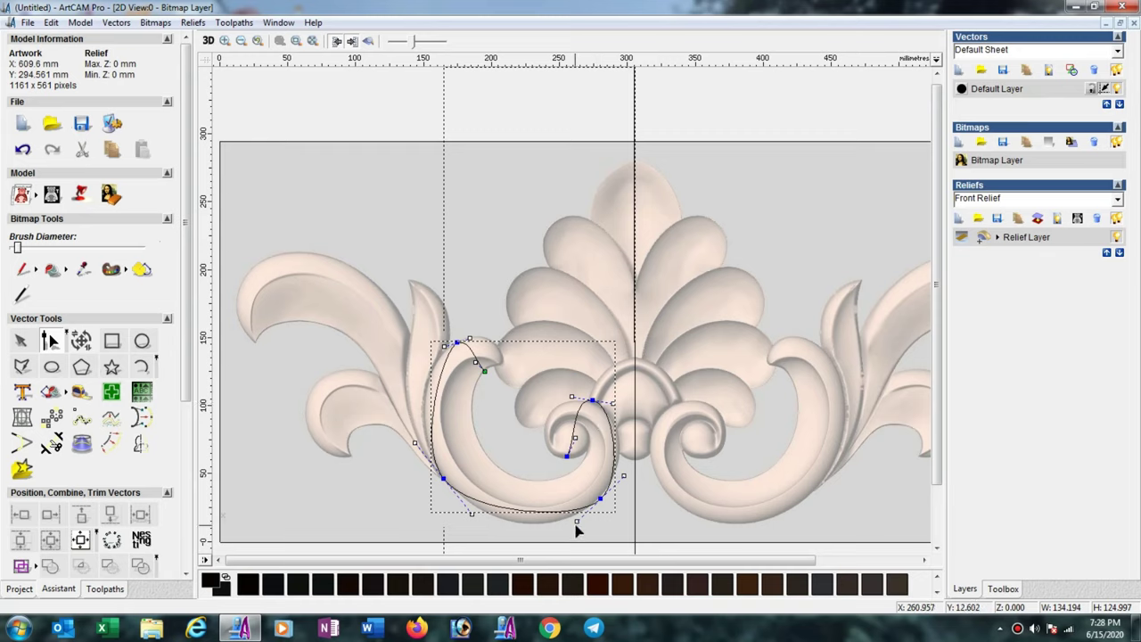
# - Bend the curve along the scroll's lower right, left side and over the leaf tip
pyautogui.moveTo(576, 526); pyautogui.dragTo(535, 547)
pyautogui.moveTo(414, 443); pyautogui.dragTo(395, 400)
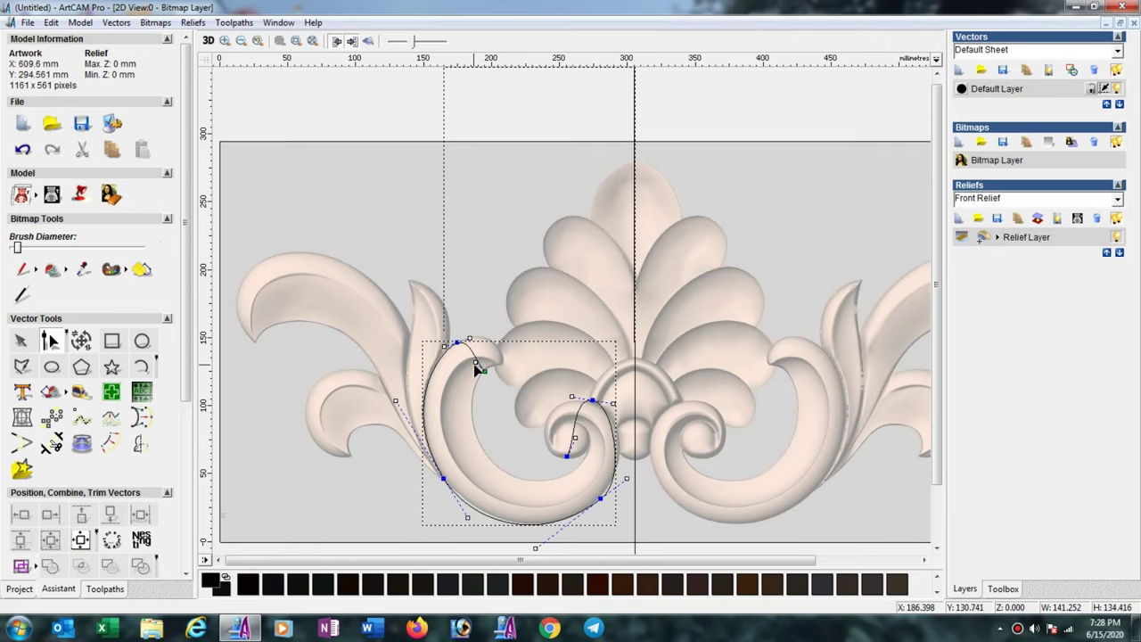
pyautogui.moveTo(476, 365); pyautogui.dragTo(500, 345)
pyautogui.scroll(1, 494, 374)
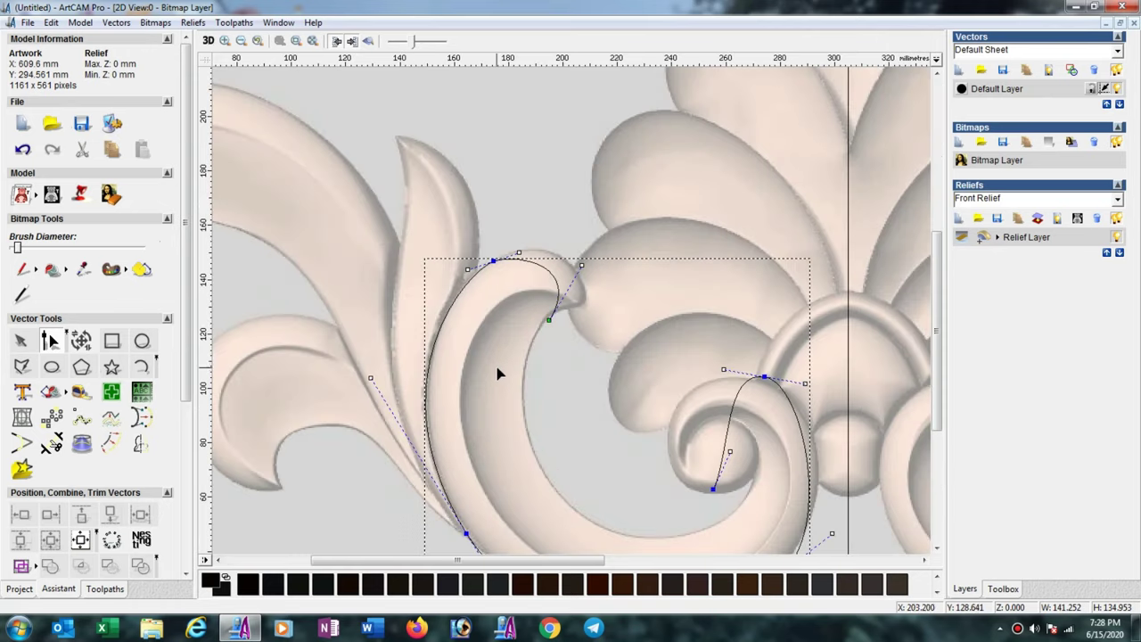
pyautogui.moveTo(551, 319); pyautogui.dragTo(583, 302)
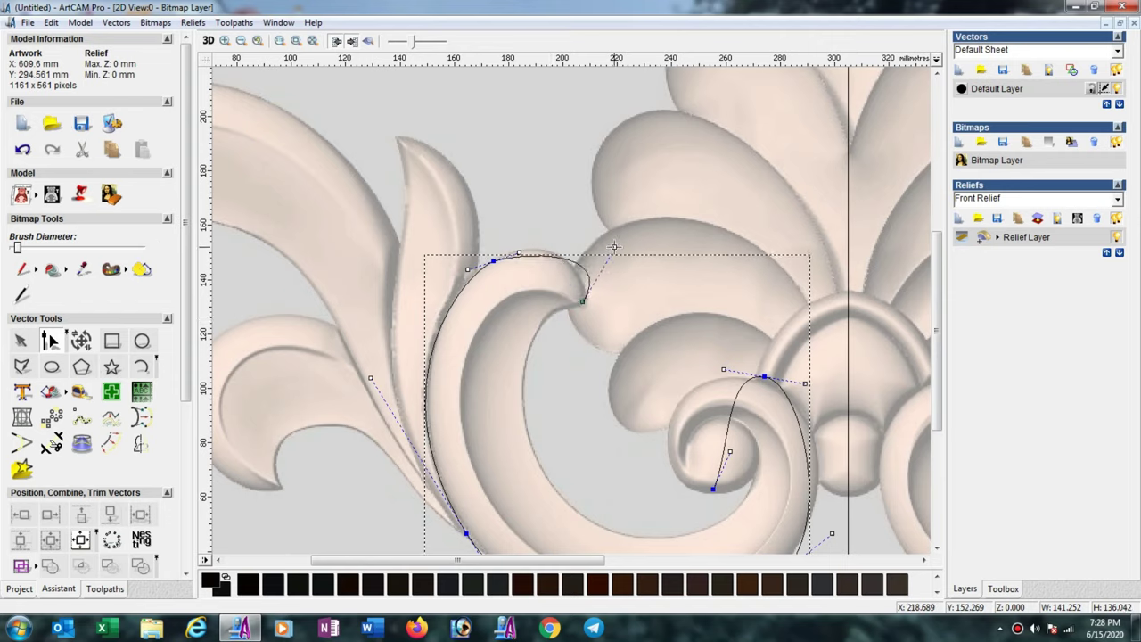
pyautogui.moveTo(614, 248); pyautogui.dragTo(527, 240)
pyautogui.moveTo(471, 274); pyautogui.dragTo(459, 275)
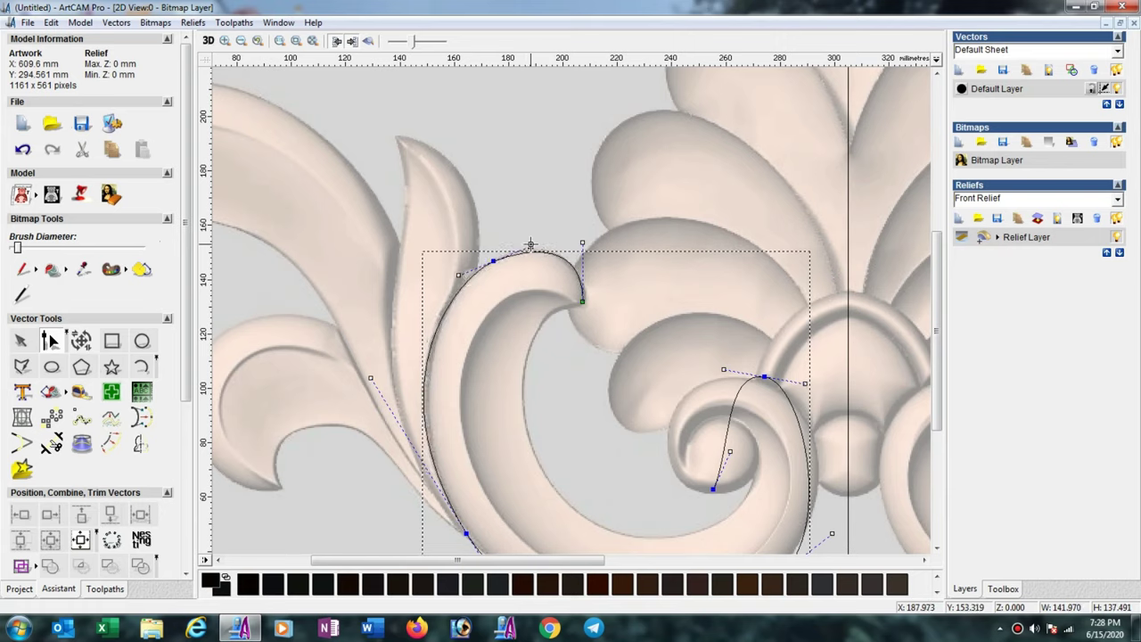
pyautogui.moveTo(529, 244); pyautogui.dragTo(490, 261)
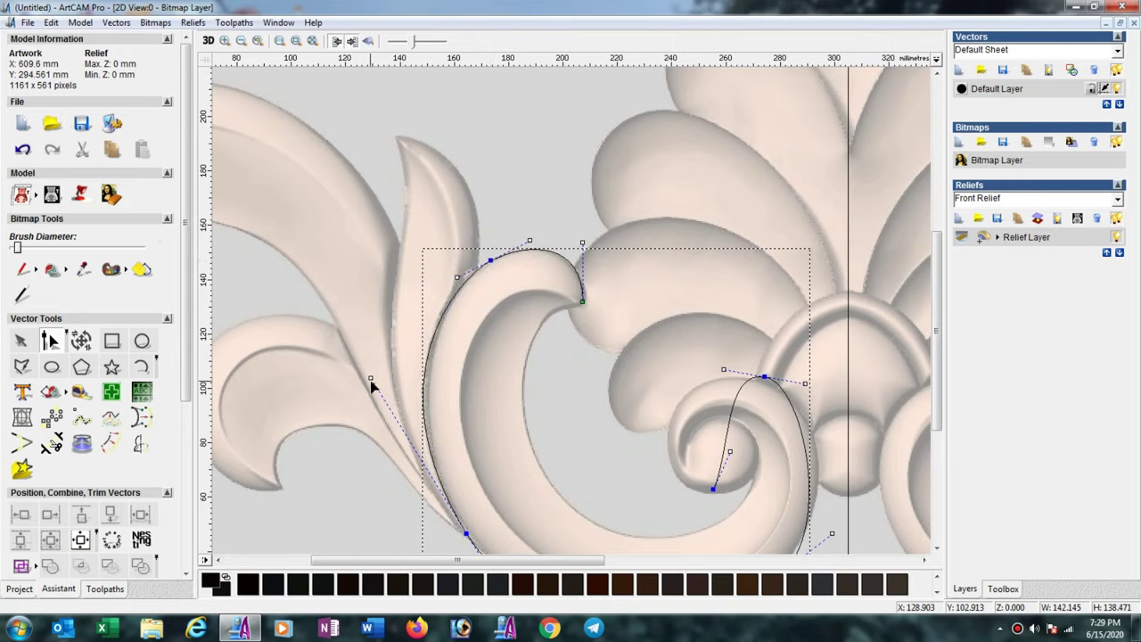
# - Fit the curve's left, lower-left and bottom sections to the scroll's outer edge
pyautogui.moveTo(373, 383); pyautogui.dragTo(384, 394)
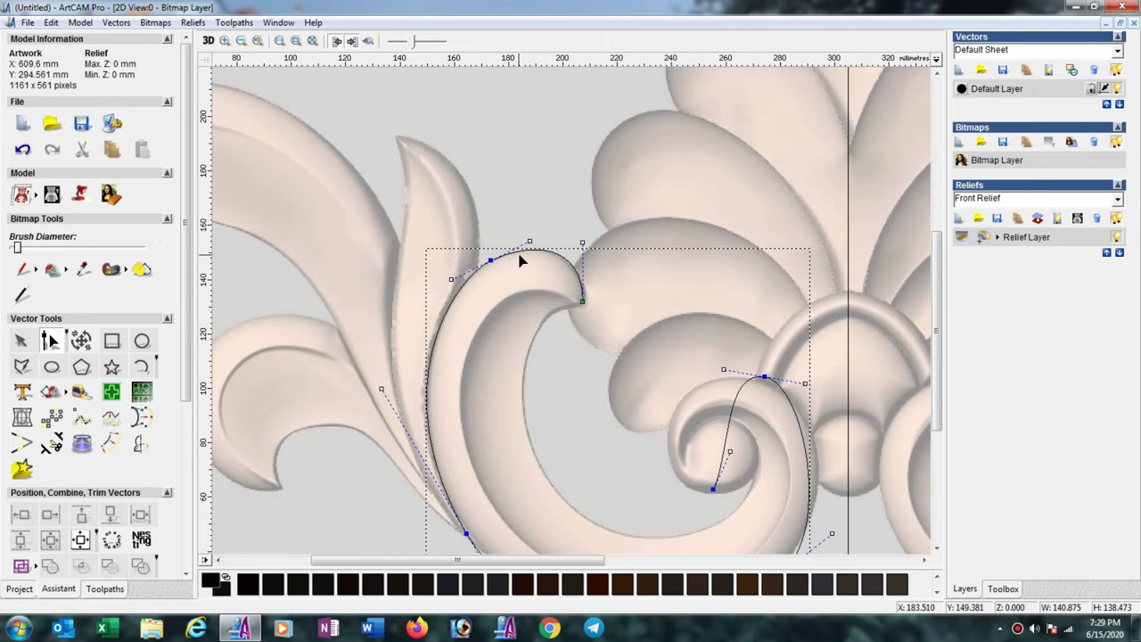
pyautogui.scroll(-2, 615, 335)
pyautogui.scroll(2, 584, 392)
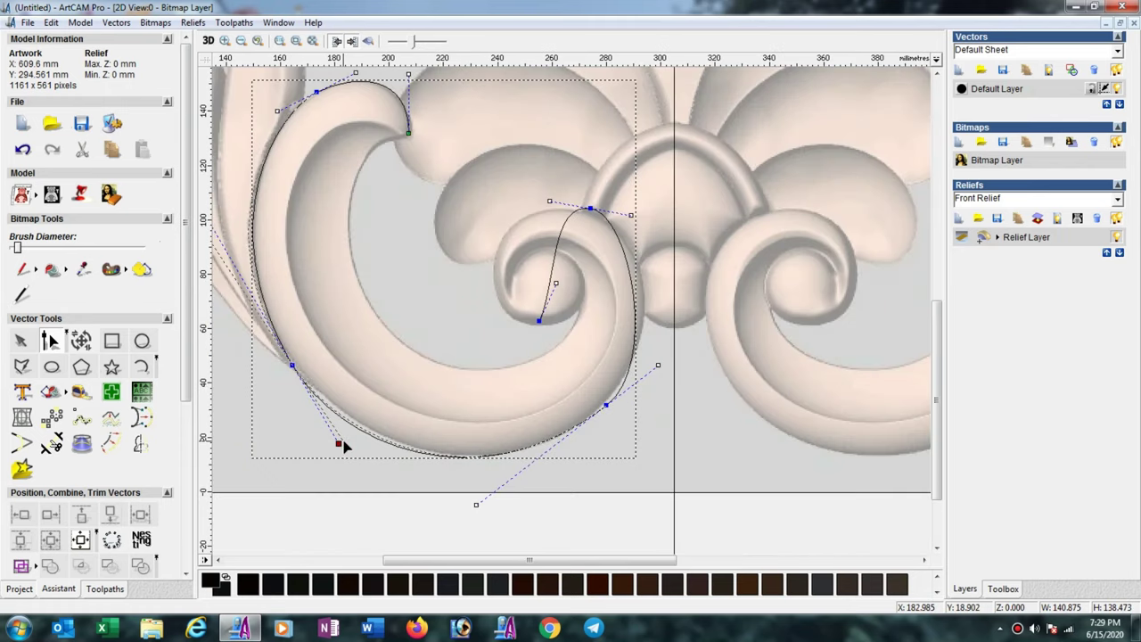
pyautogui.moveTo(337, 442); pyautogui.dragTo(346, 438)
pyautogui.click(295, 369)
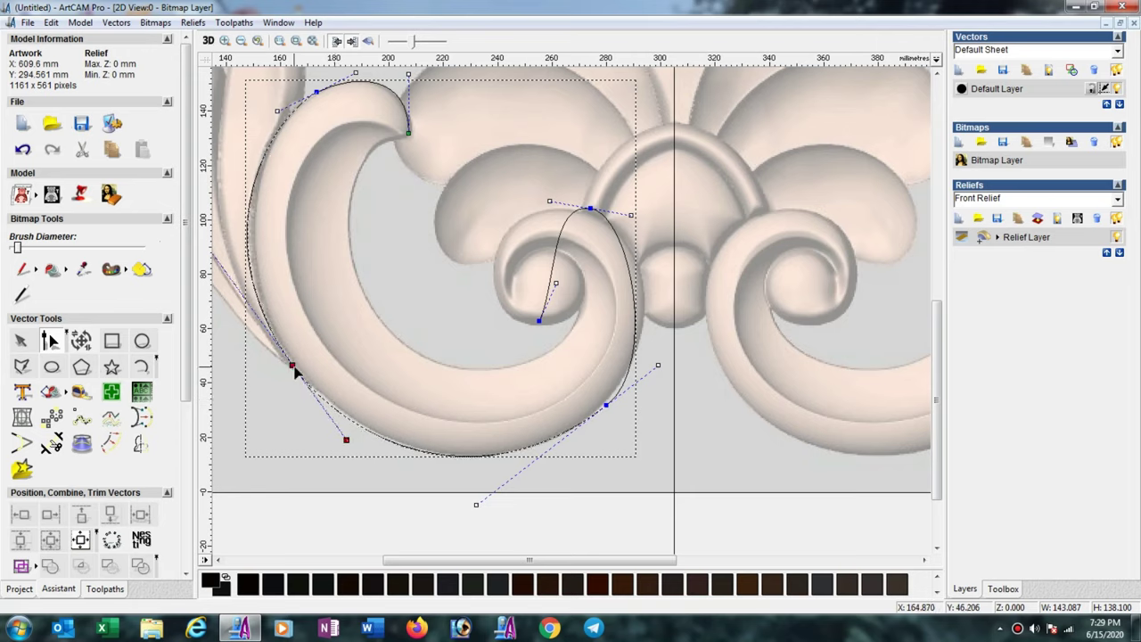
pyautogui.moveTo(295, 367); pyautogui.dragTo(299, 368)
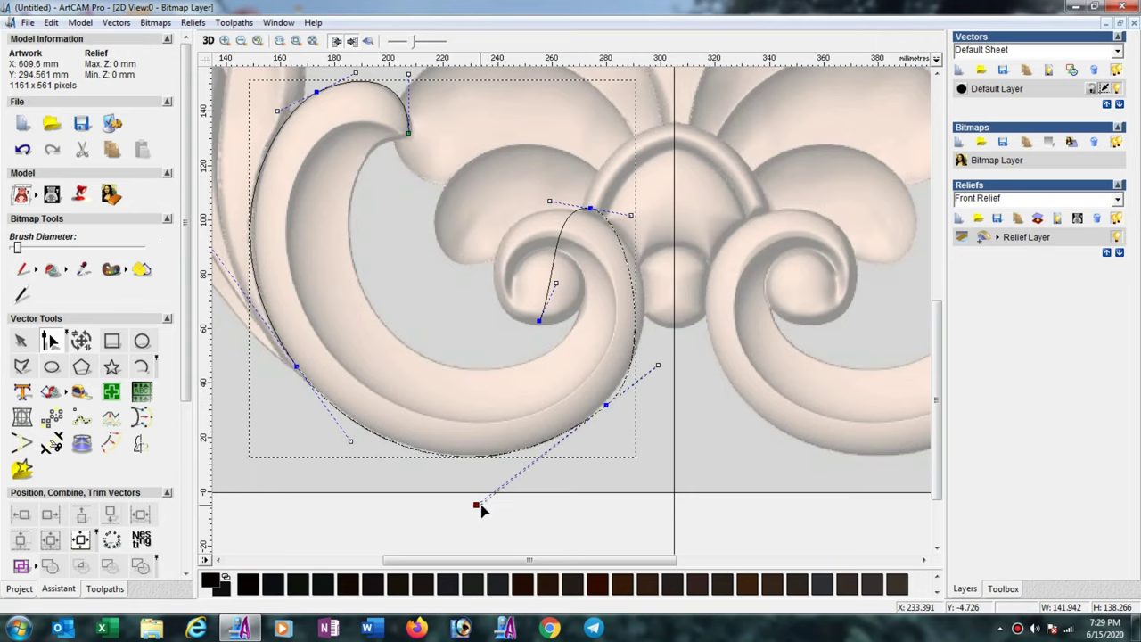
pyautogui.moveTo(475, 507); pyautogui.dragTo(480, 503)
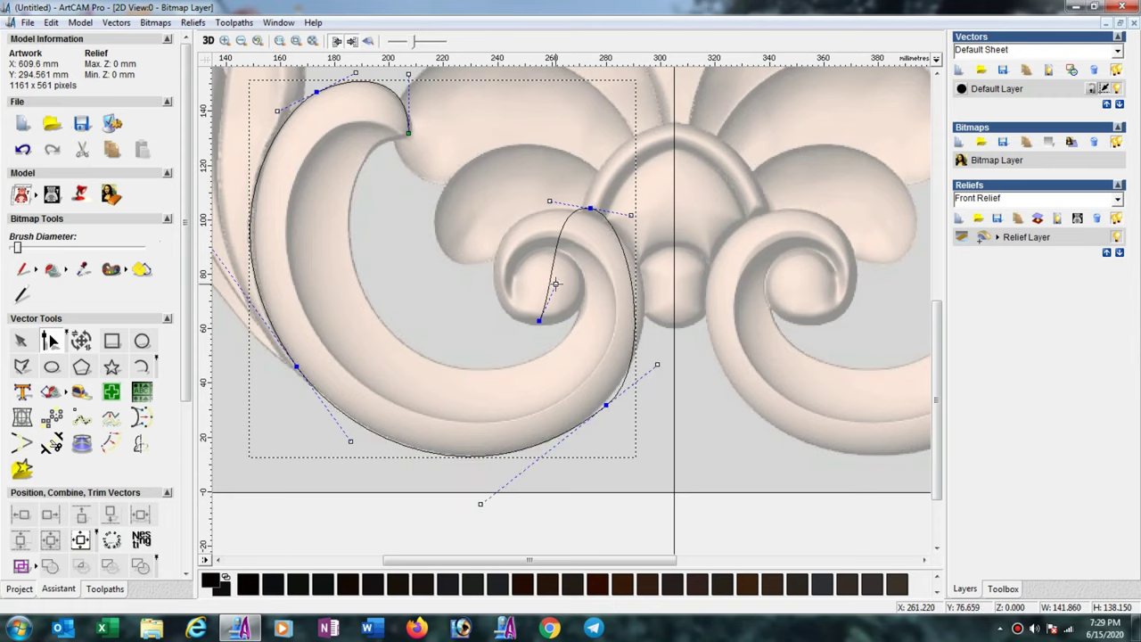
# - Swing and refine the inner curve so it wraps around the small curl
pyautogui.moveTo(555, 284); pyautogui.dragTo(452, 270)
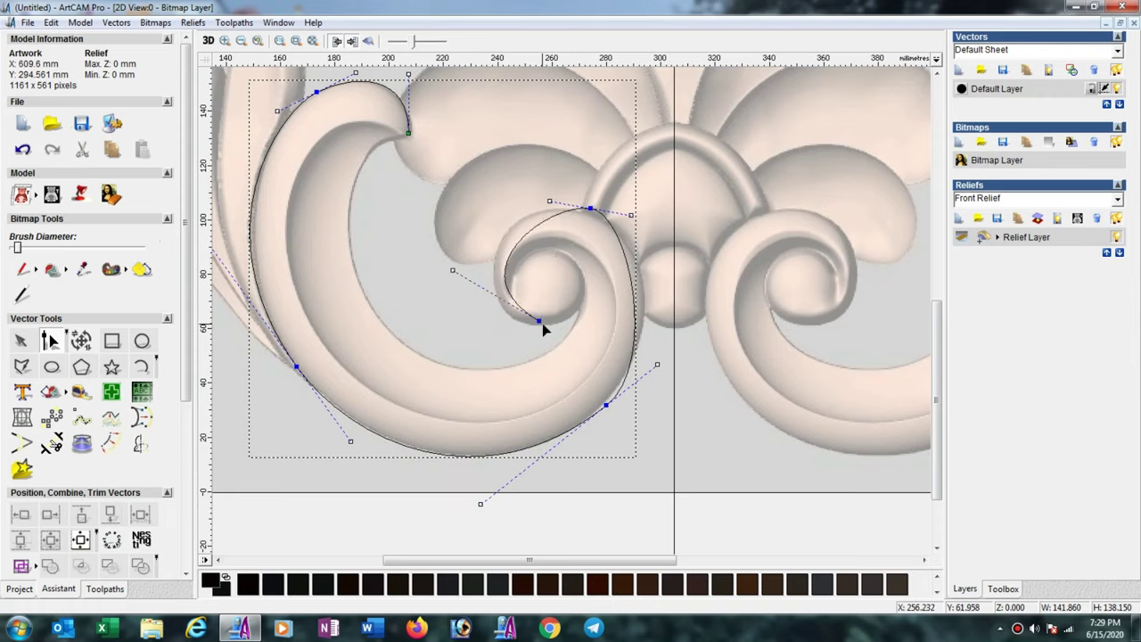
pyautogui.moveTo(537, 321); pyautogui.dragTo(520, 321)
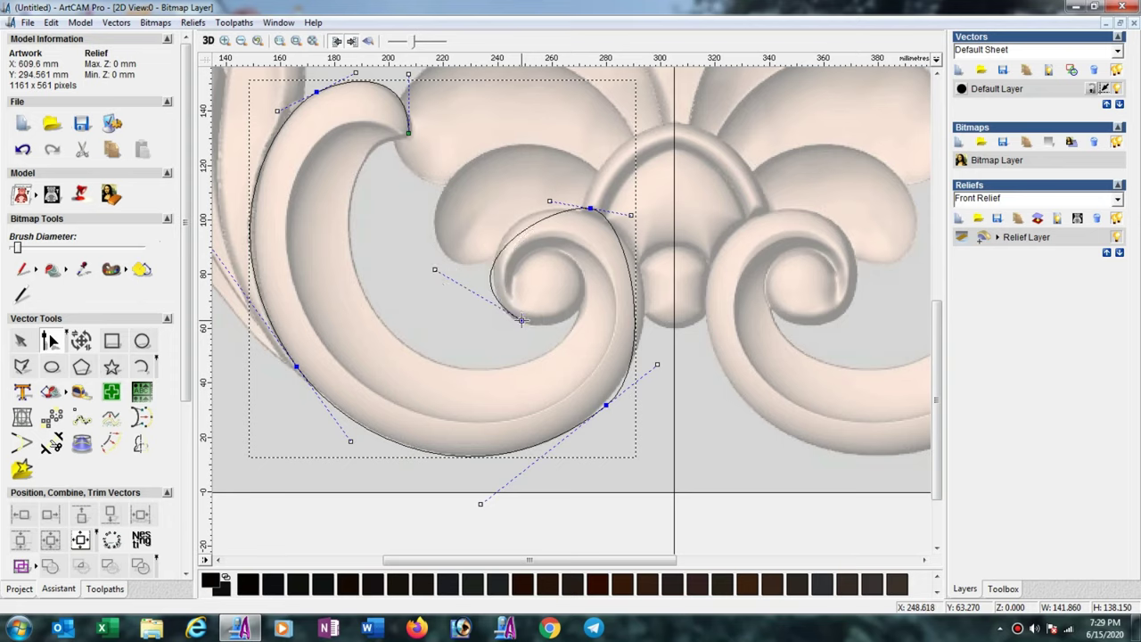
pyautogui.moveTo(435, 268); pyautogui.dragTo(442, 264)
pyautogui.moveTo(547, 201); pyautogui.dragTo(533, 186)
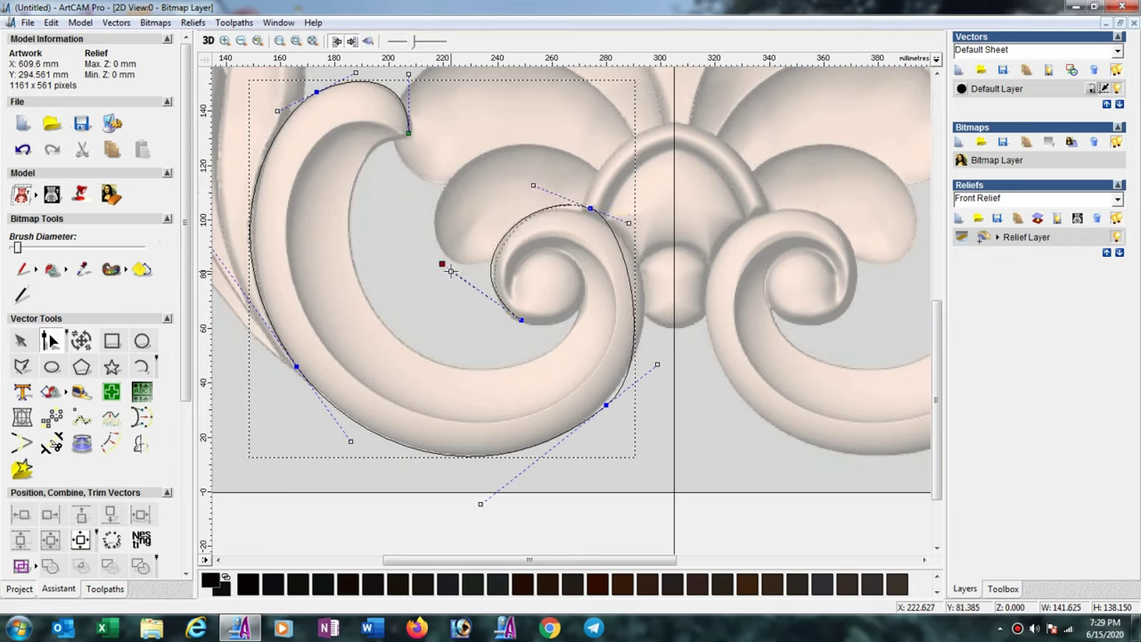
pyautogui.moveTo(447, 270); pyautogui.dragTo(456, 276)
pyautogui.moveTo(522, 321); pyautogui.dragTo(517, 319)
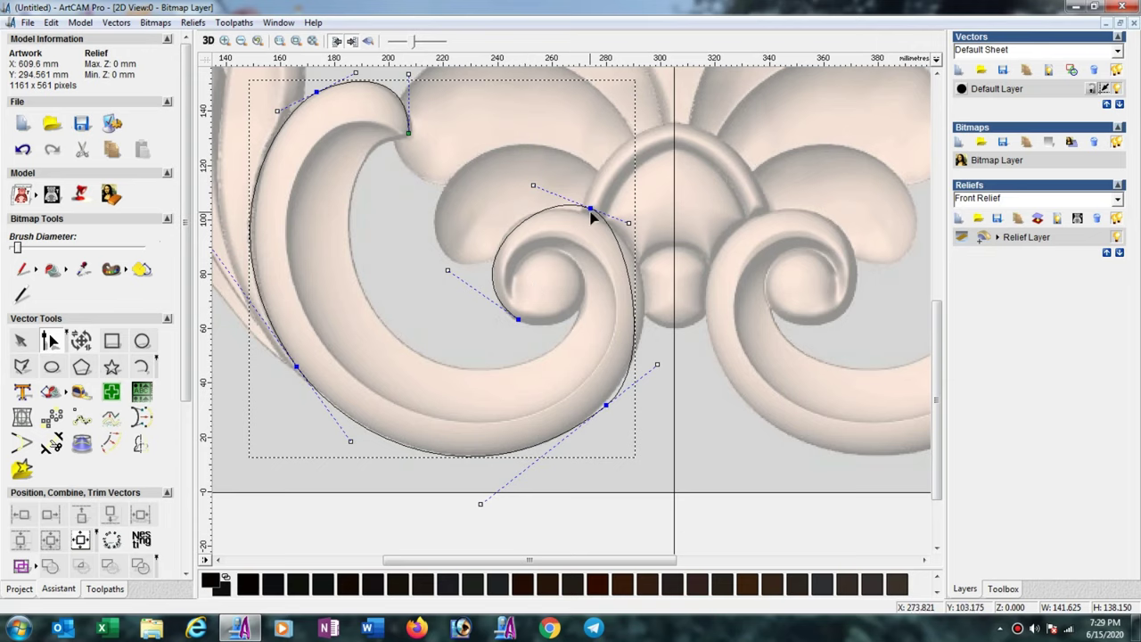
pyautogui.moveTo(589, 209); pyautogui.dragTo(594, 217)
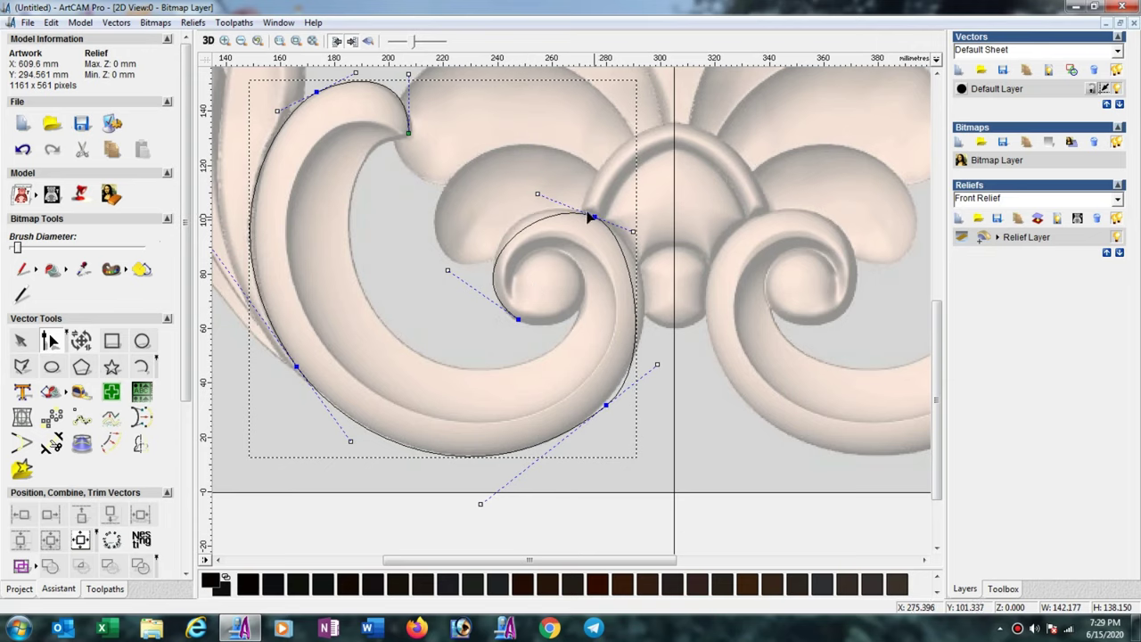
pyautogui.moveTo(535, 194); pyautogui.dragTo(528, 179)
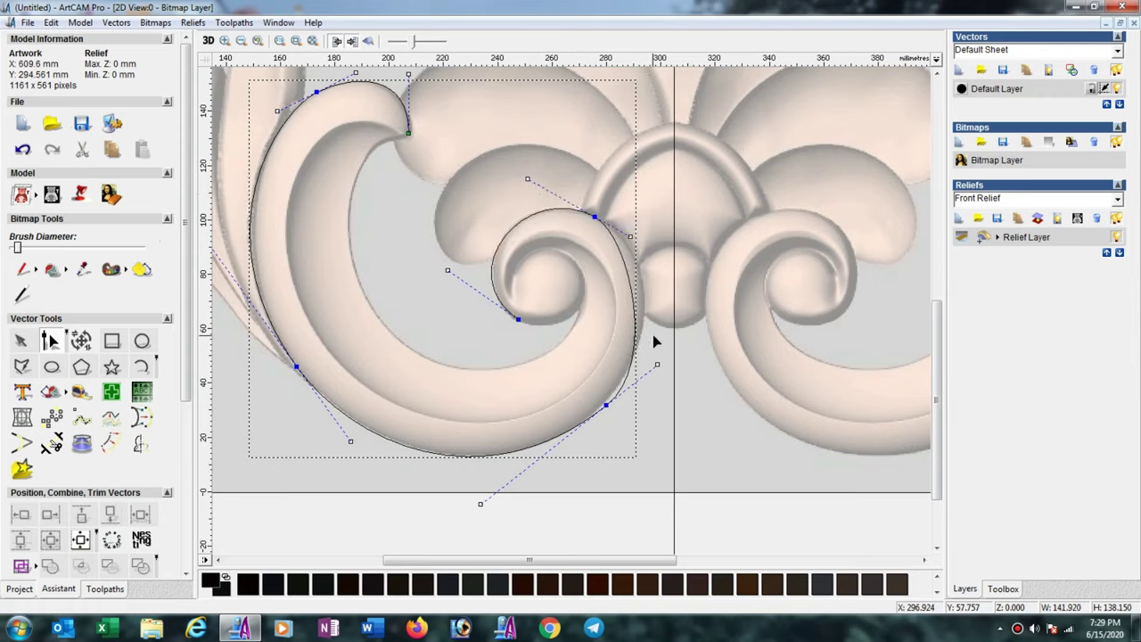
# - Widen the curl's right side and pull the lower-right and bottom nodes onto the scroll edge
pyautogui.click(630, 236)
pyautogui.moveTo(651, 260); pyautogui.dragTo(665, 259)
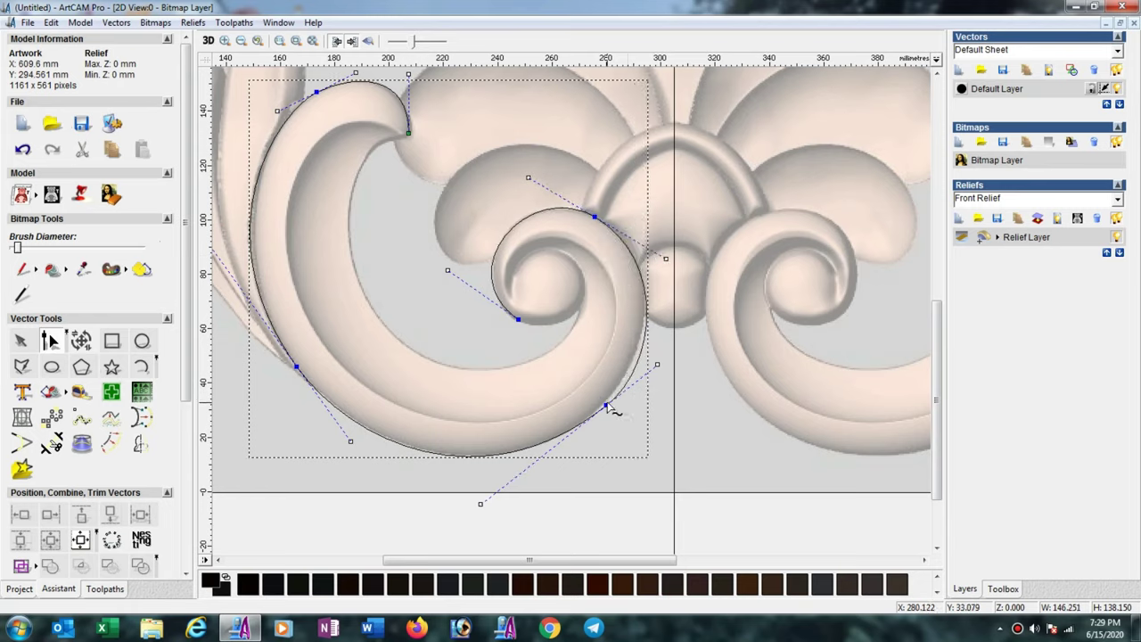
pyautogui.moveTo(605, 406); pyautogui.dragTo(593, 411)
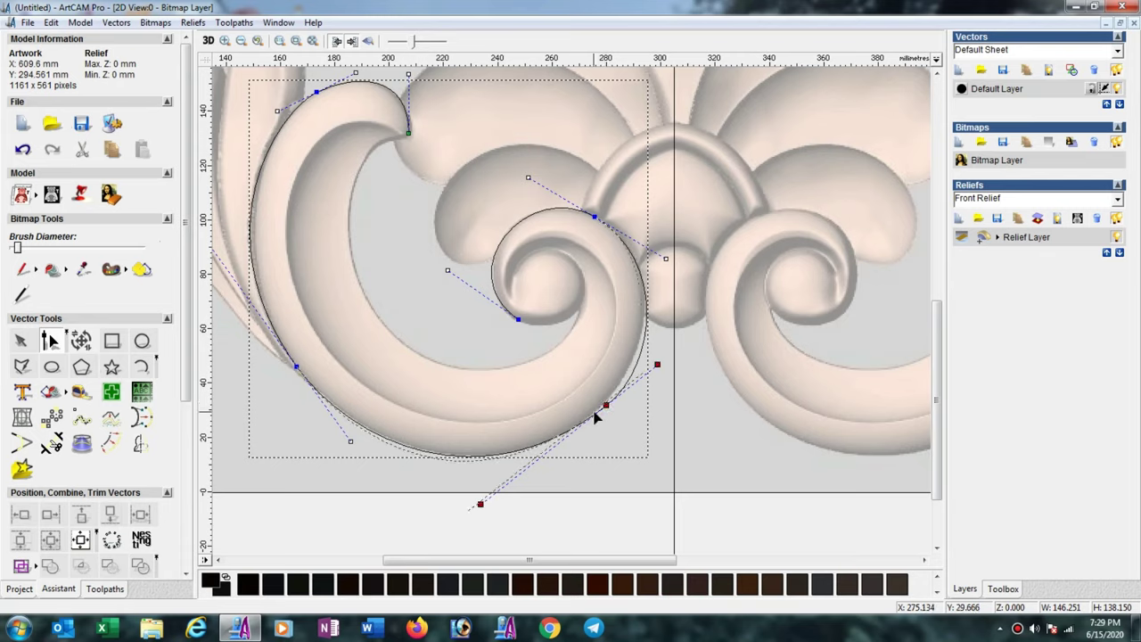
pyautogui.moveTo(644, 375); pyautogui.dragTo(655, 364)
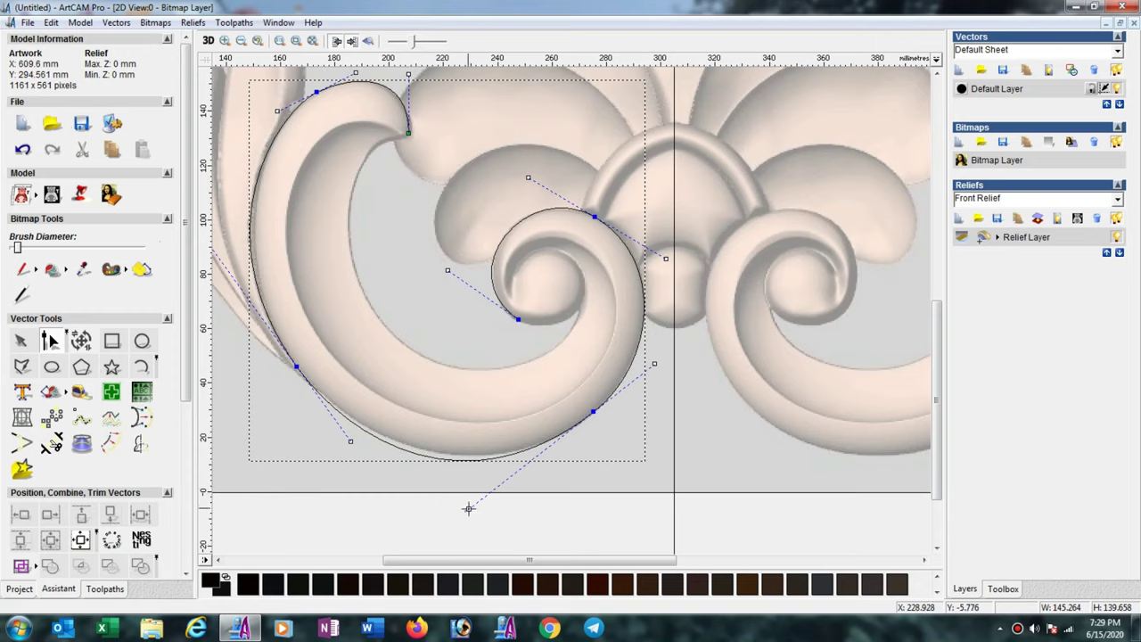
pyautogui.moveTo(467, 509); pyautogui.dragTo(487, 498)
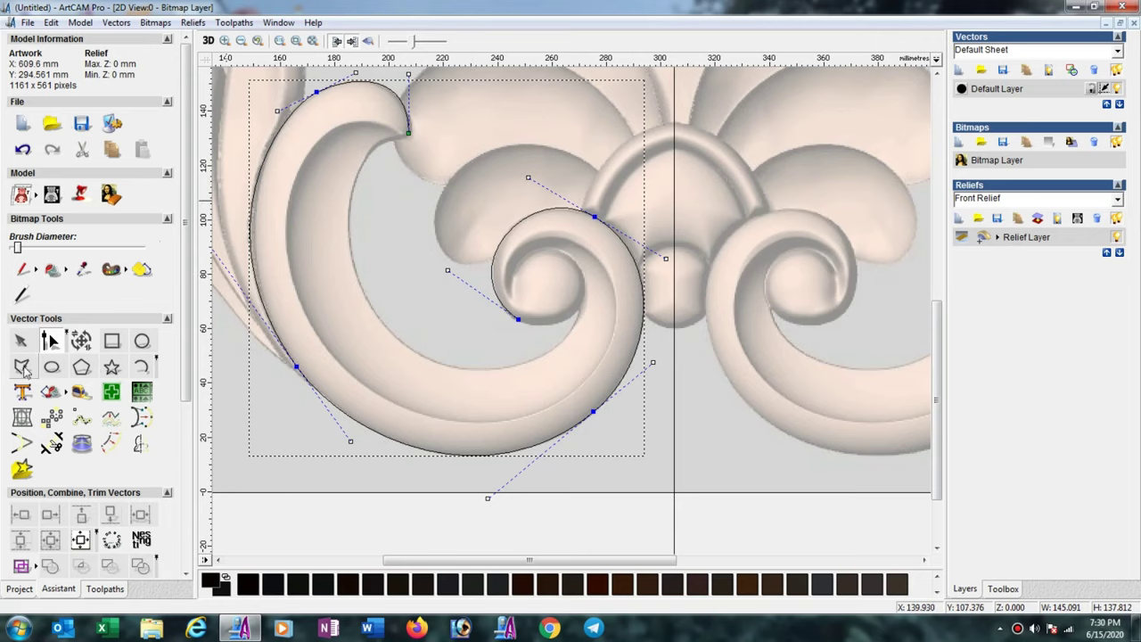
# - Trace an open five-point polyline along the left scroll's inner edge and select all its nodes
pyautogui.click(21, 366)
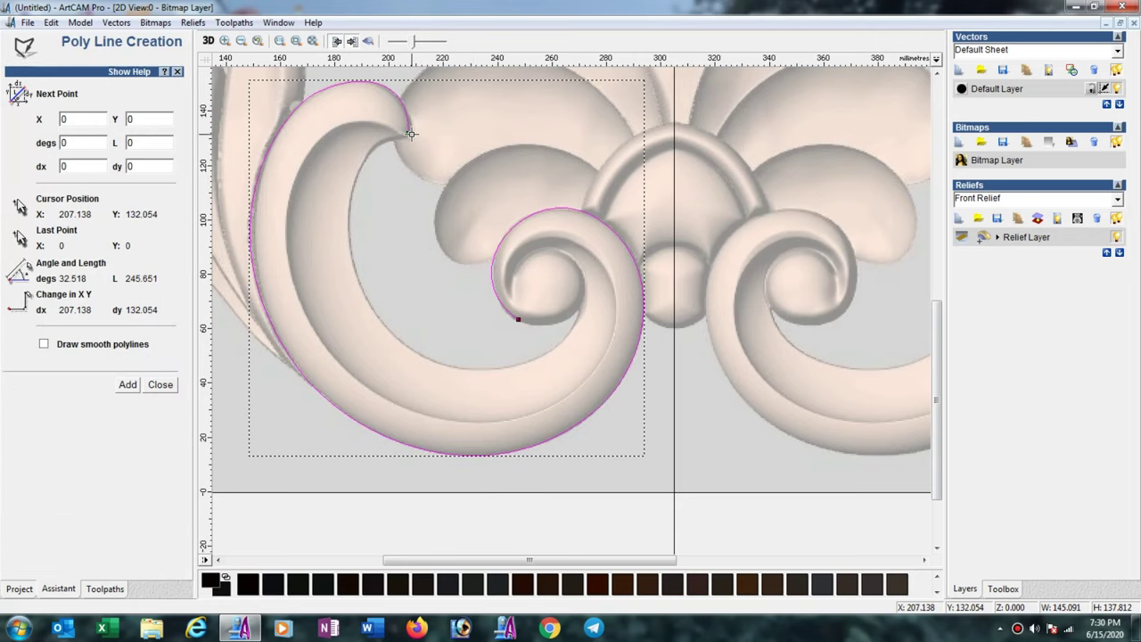
pyautogui.click(409, 134)
pyautogui.click(349, 243)
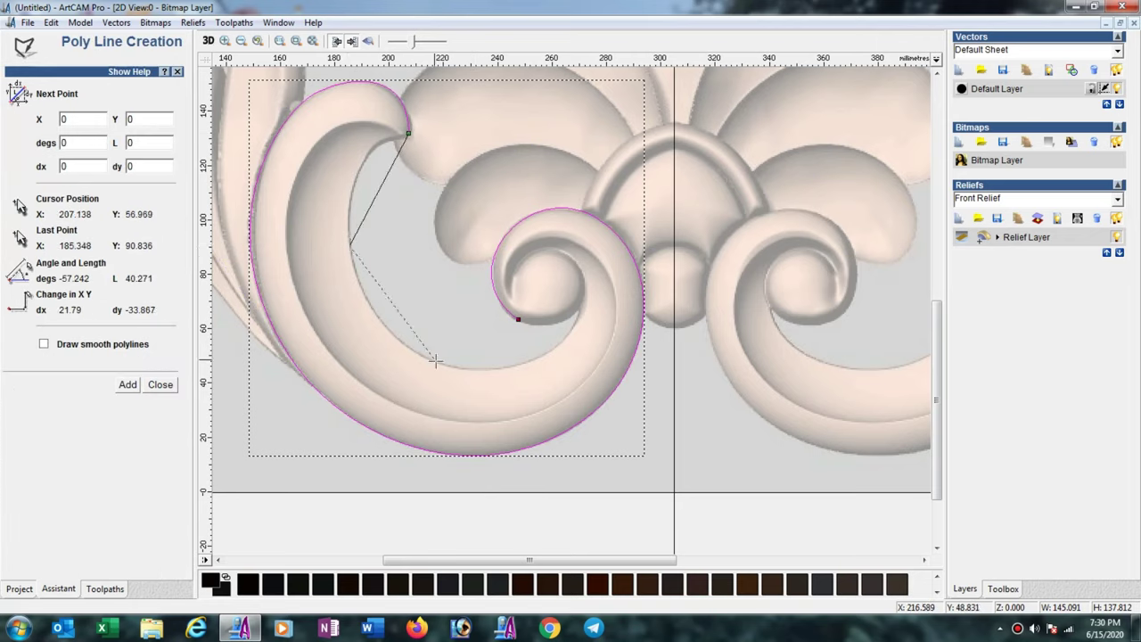
pyautogui.click(461, 371)
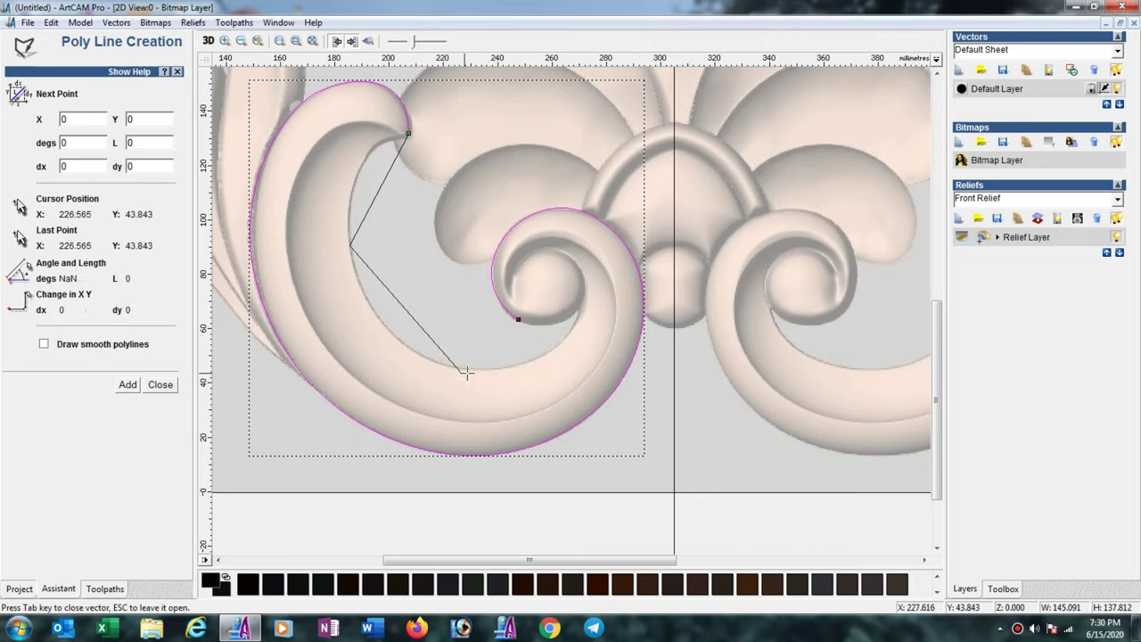
pyautogui.click(575, 323)
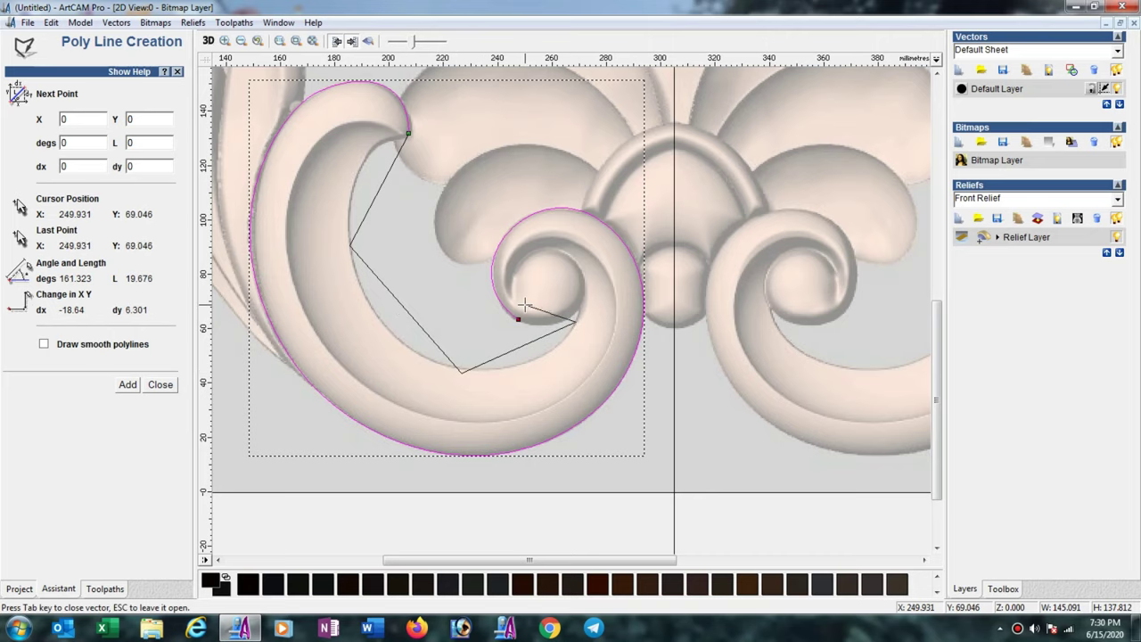
pyautogui.click(526, 306)
pyautogui.press('Escape')
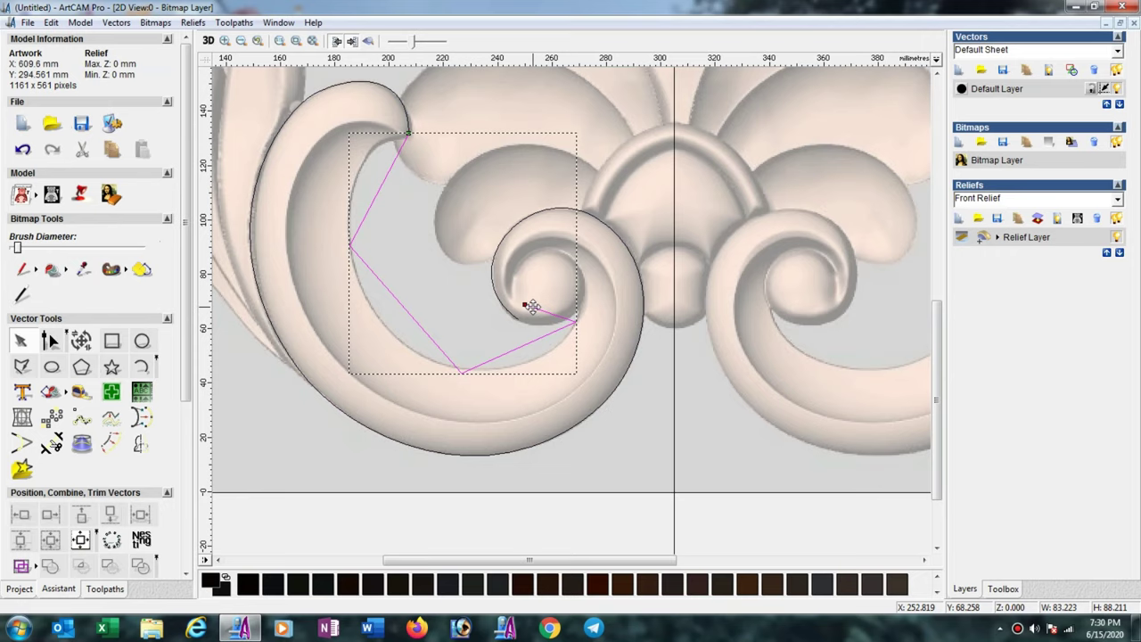
pyautogui.press('n')
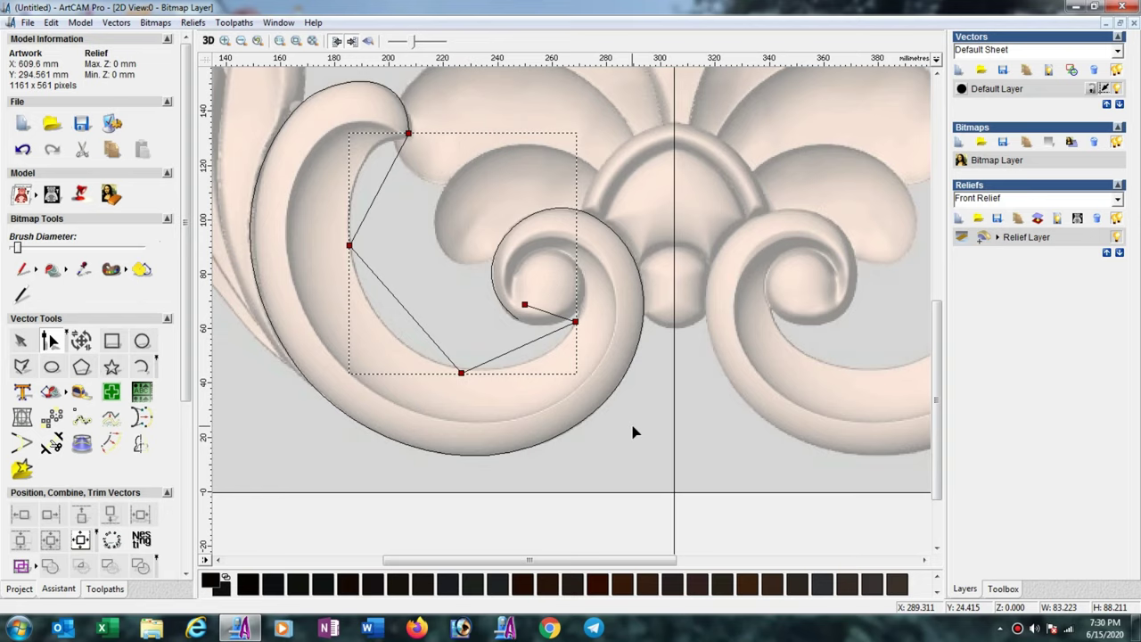
pyautogui.hotkey('ctrl', 'a')
# - Convert the spans to curves and wind the curve into the inner spiral loop
pyautogui.press('b')
pyautogui.press('s')
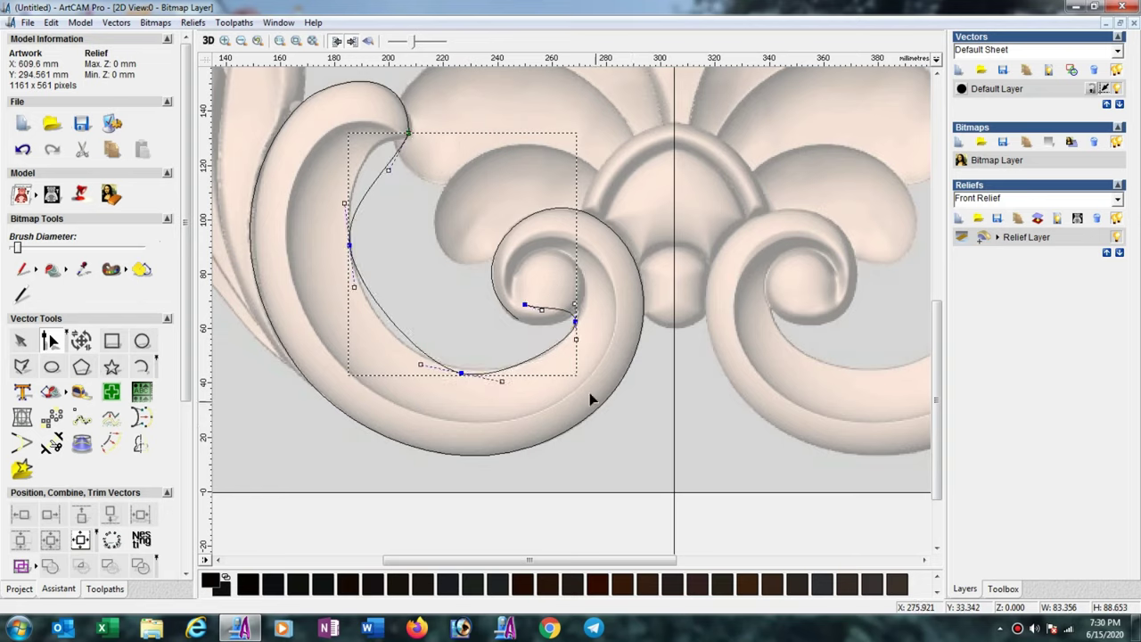
pyautogui.moveTo(541, 310); pyautogui.dragTo(527, 242)
pyautogui.moveTo(573, 306); pyautogui.dragTo(588, 274)
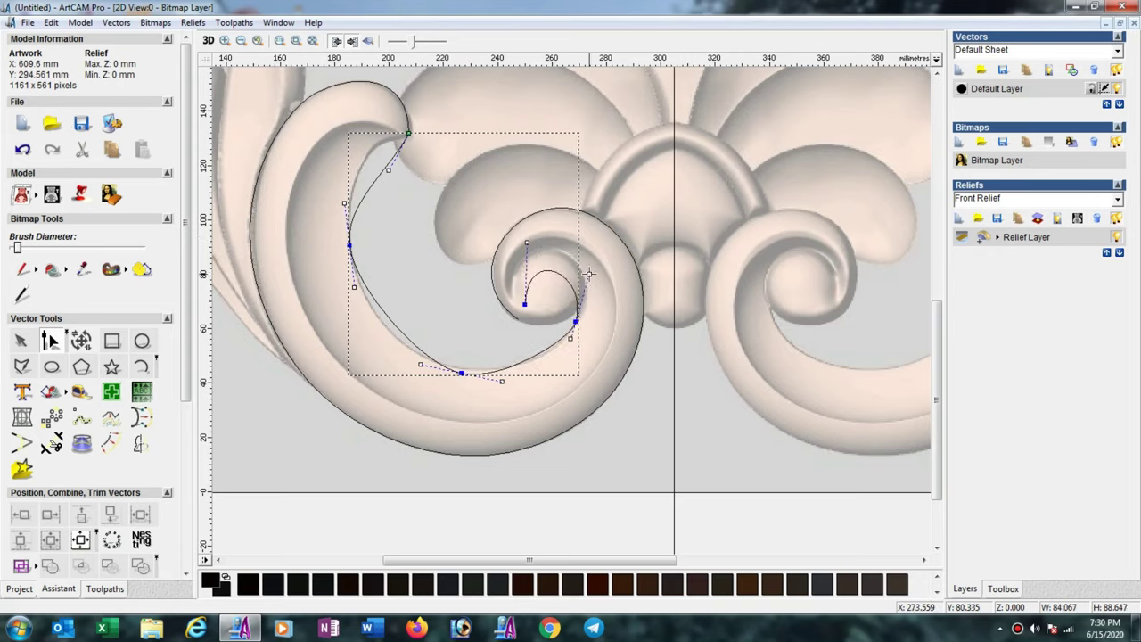
pyautogui.moveTo(527, 242); pyautogui.dragTo(520, 255)
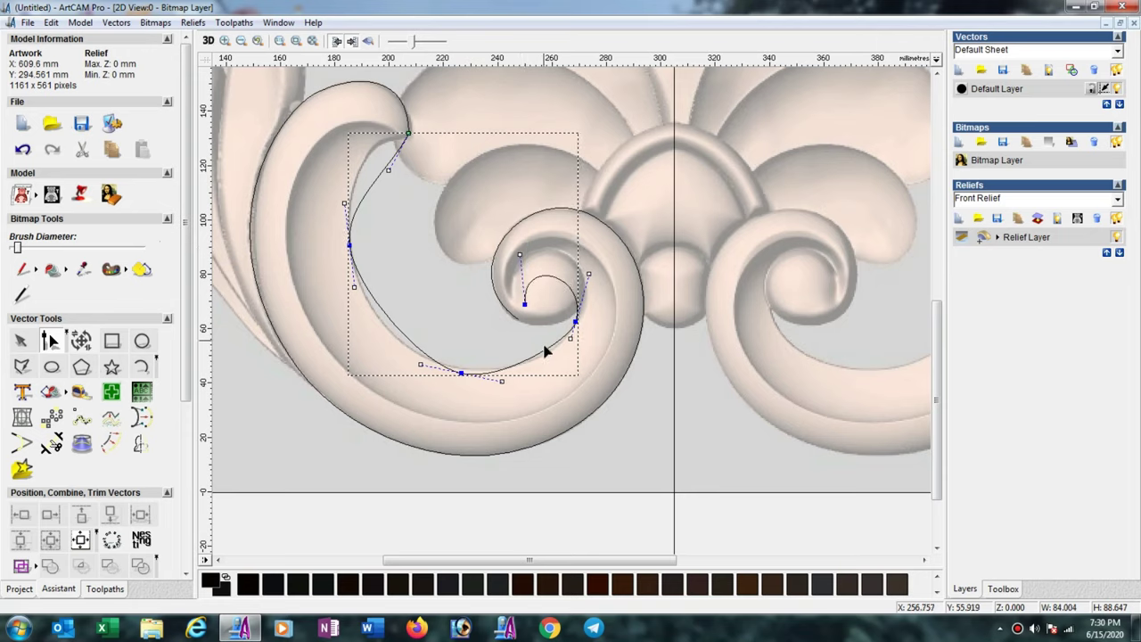
pyautogui.moveTo(569, 337); pyautogui.dragTo(570, 346)
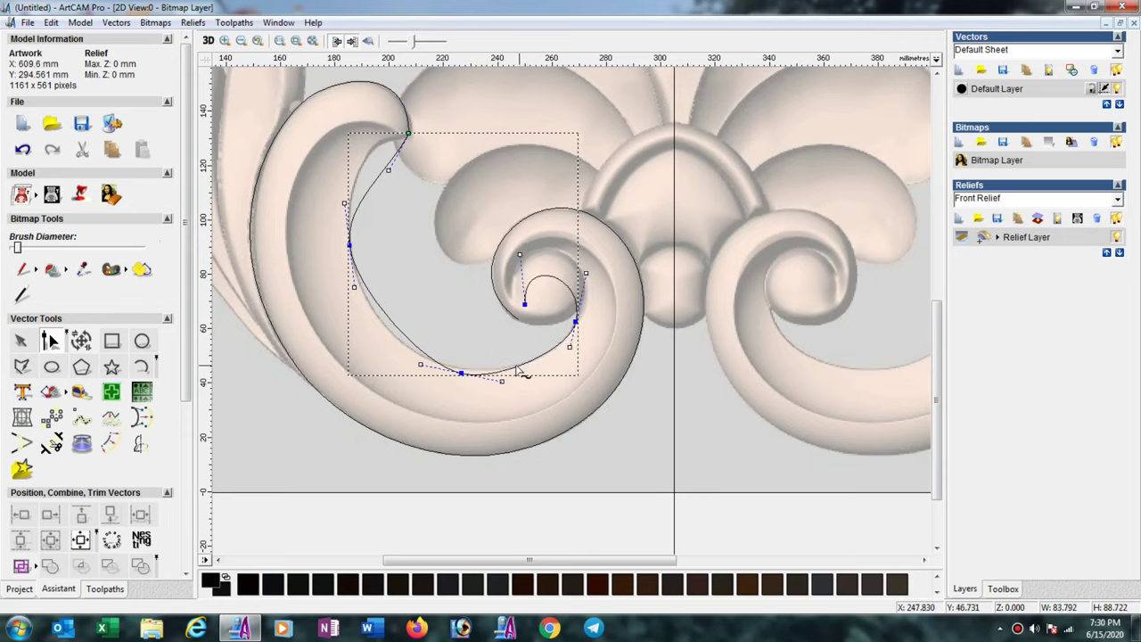
# - Fit the bottom, lower-left and upper spans to the scroll's inner edge, then deselect
pyautogui.moveTo(462, 370); pyautogui.dragTo(512, 376)
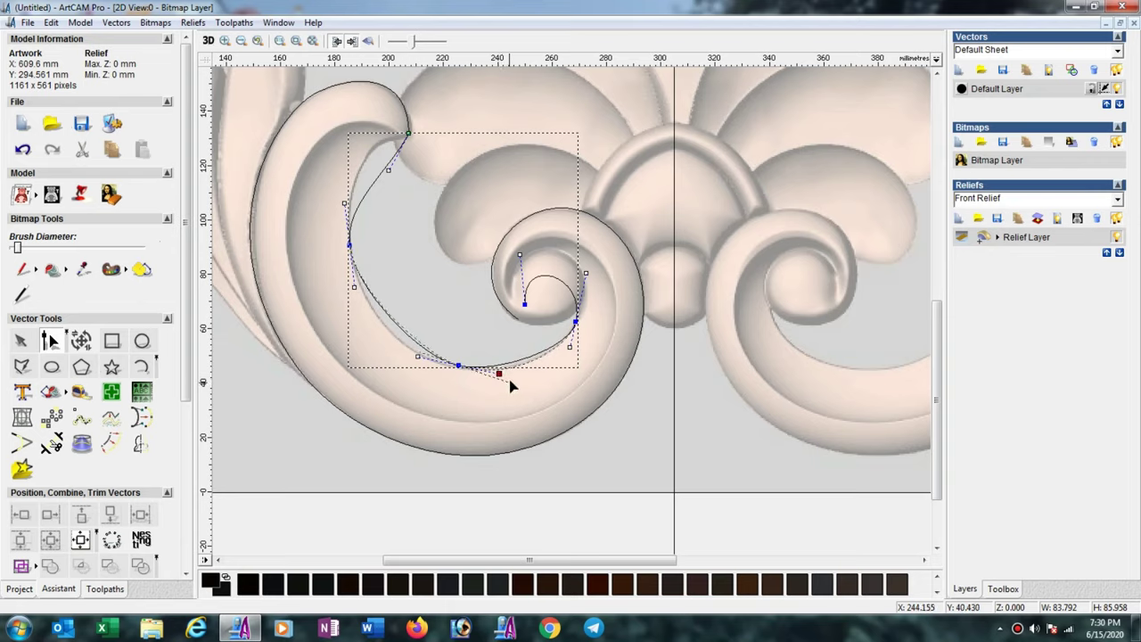
pyautogui.moveTo(416, 355); pyautogui.dragTo(389, 357)
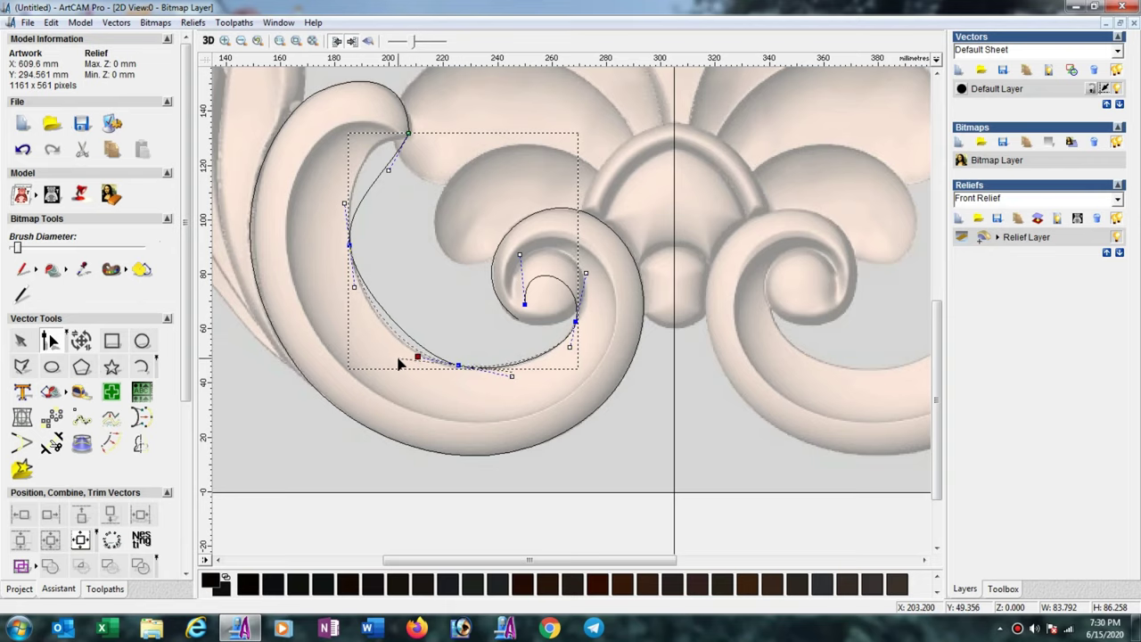
pyautogui.click(389, 171)
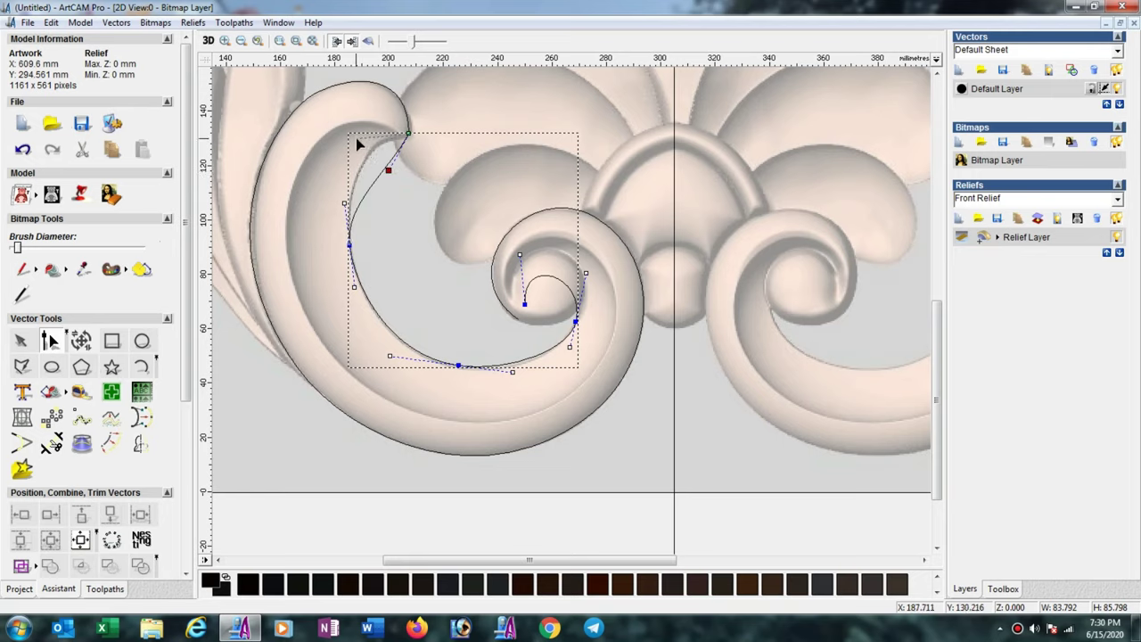
pyautogui.moveTo(360, 143); pyautogui.dragTo(355, 137)
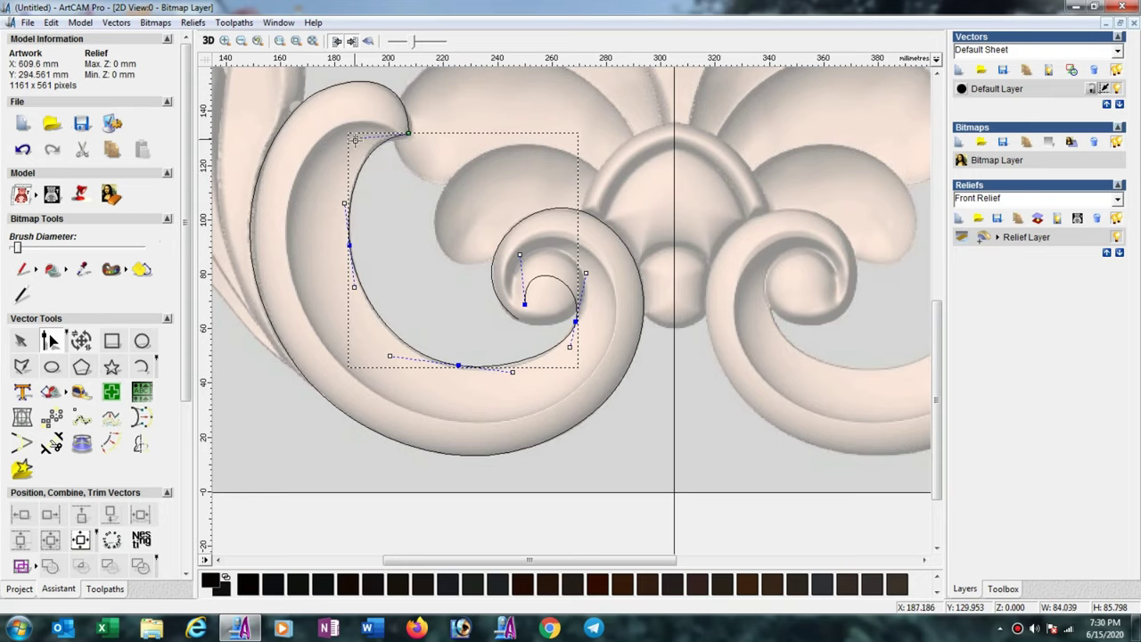
pyautogui.click(466, 274)
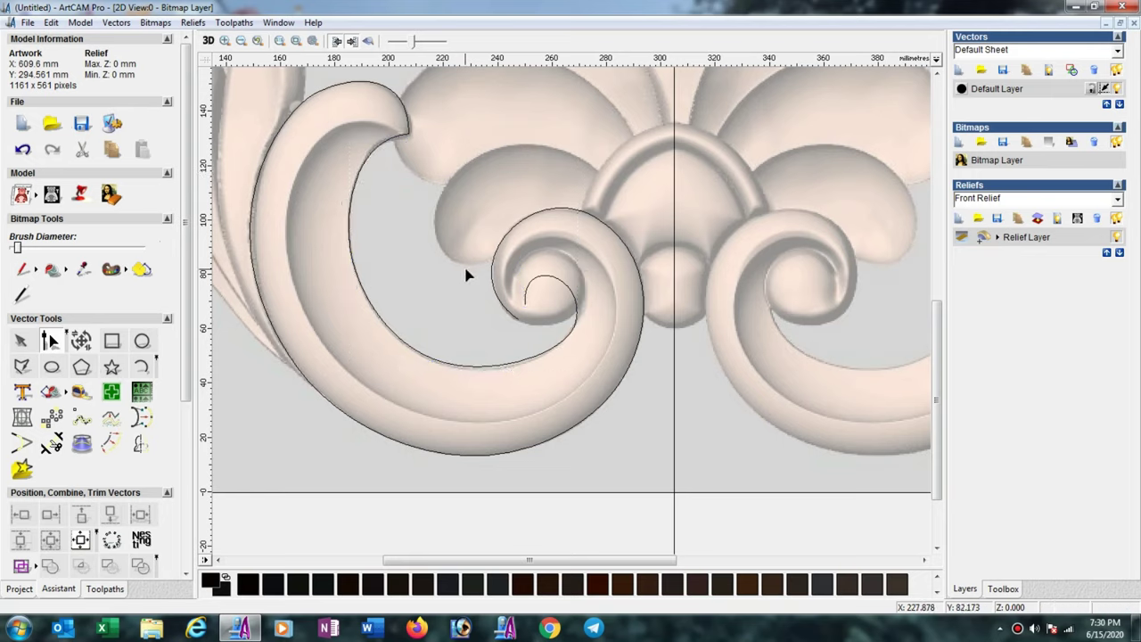
# - Create a circle about 30 mm across and move it into the spiral's centre
pyautogui.click(142, 341)
pyautogui.moveTo(518, 254); pyautogui.dragTo(542, 287)
pyautogui.click(115, 265)
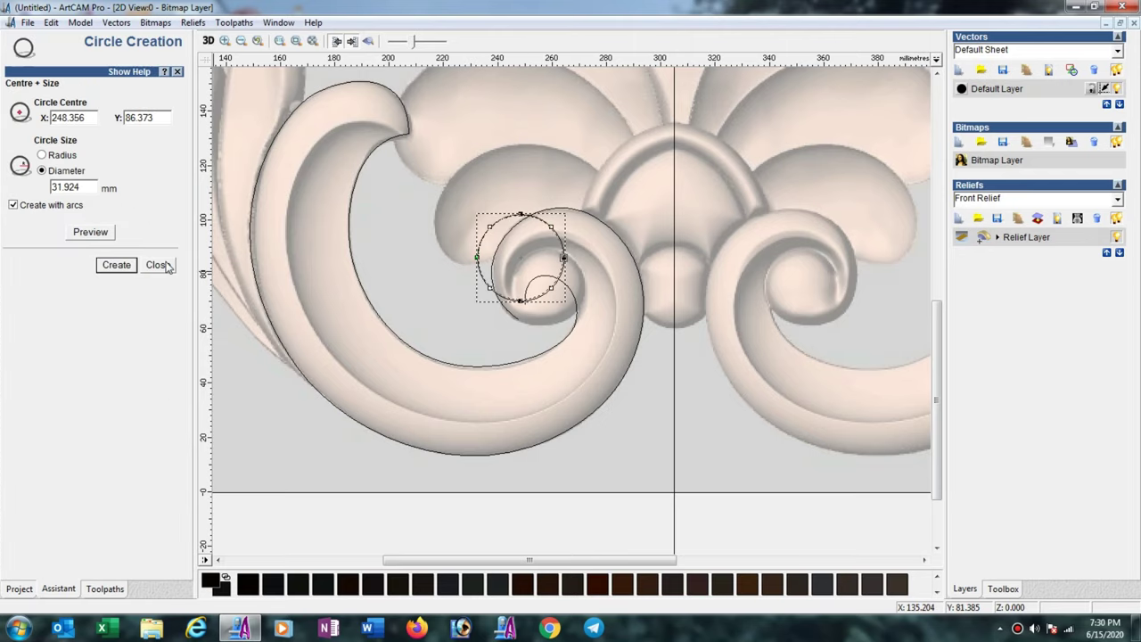
pyautogui.click(165, 265)
pyautogui.moveTo(538, 294); pyautogui.dragTo(561, 323)
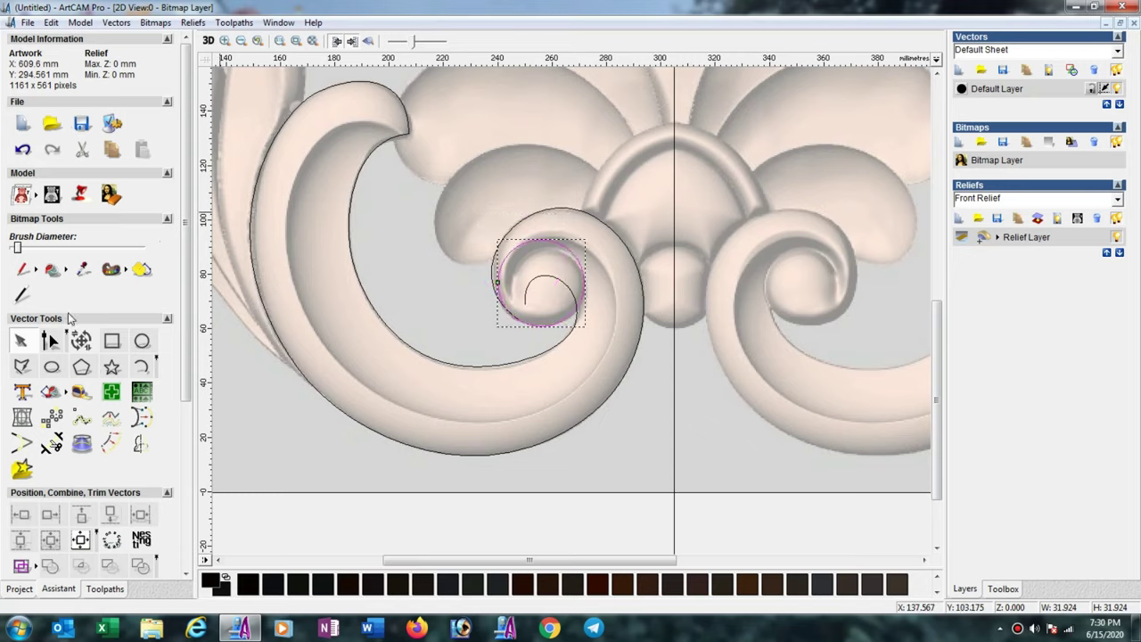
# - Resize the circle to fill the spiral's round eye and nudge it two steps left
pyautogui.click(80, 339)
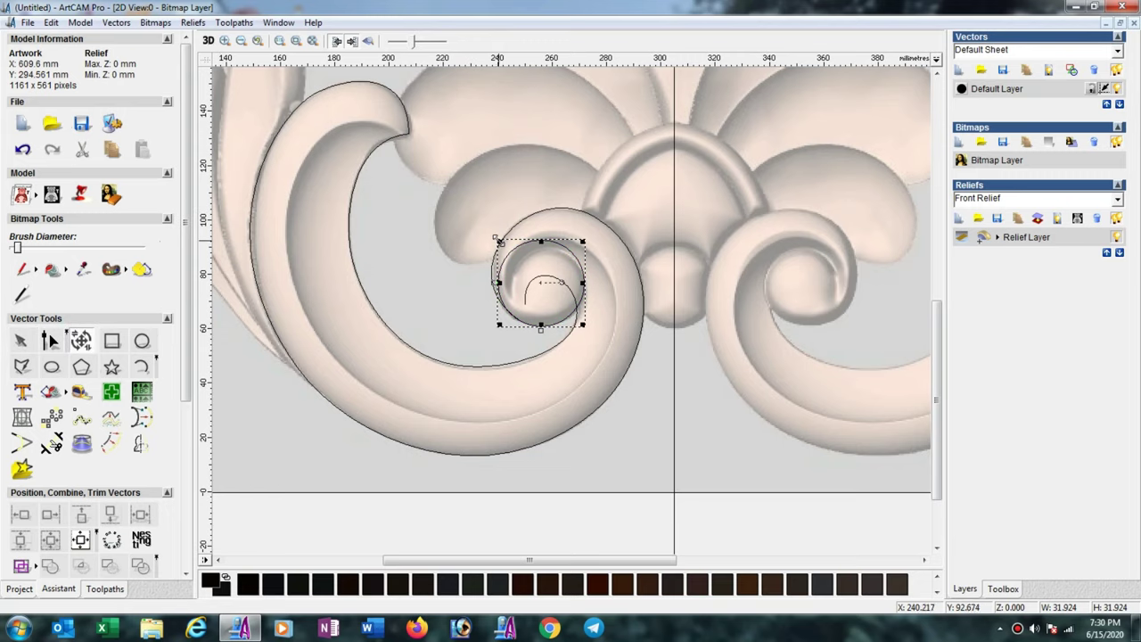
pyautogui.moveTo(497, 239); pyautogui.dragTo(504, 249)
pyautogui.scroll(2, 567, 300)
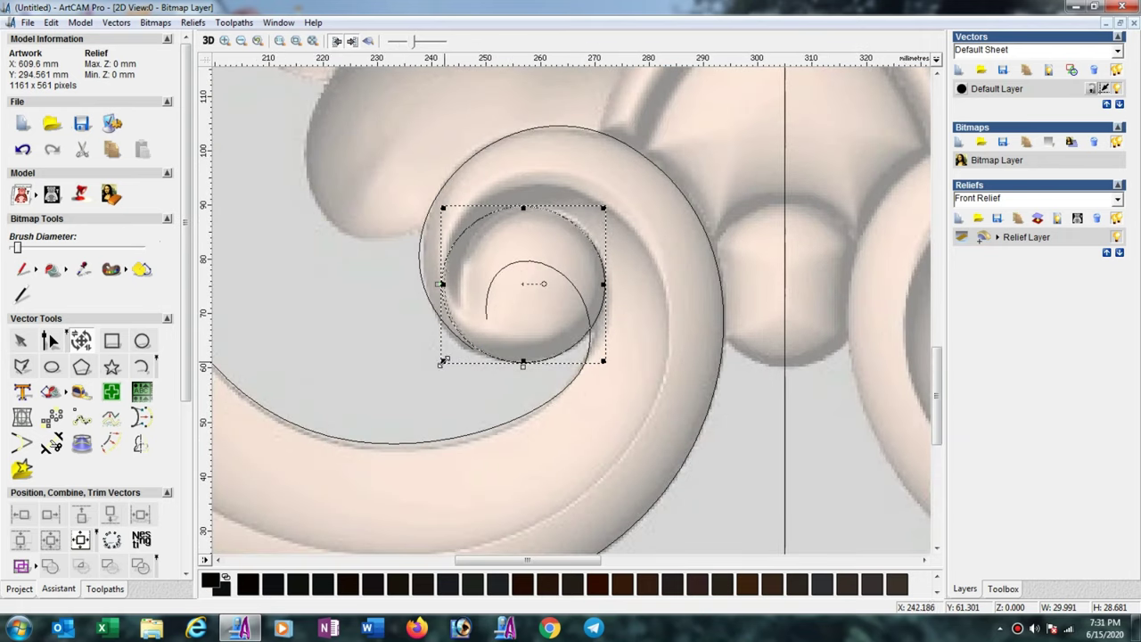
pyautogui.moveTo(442, 362); pyautogui.dragTo(440, 363)
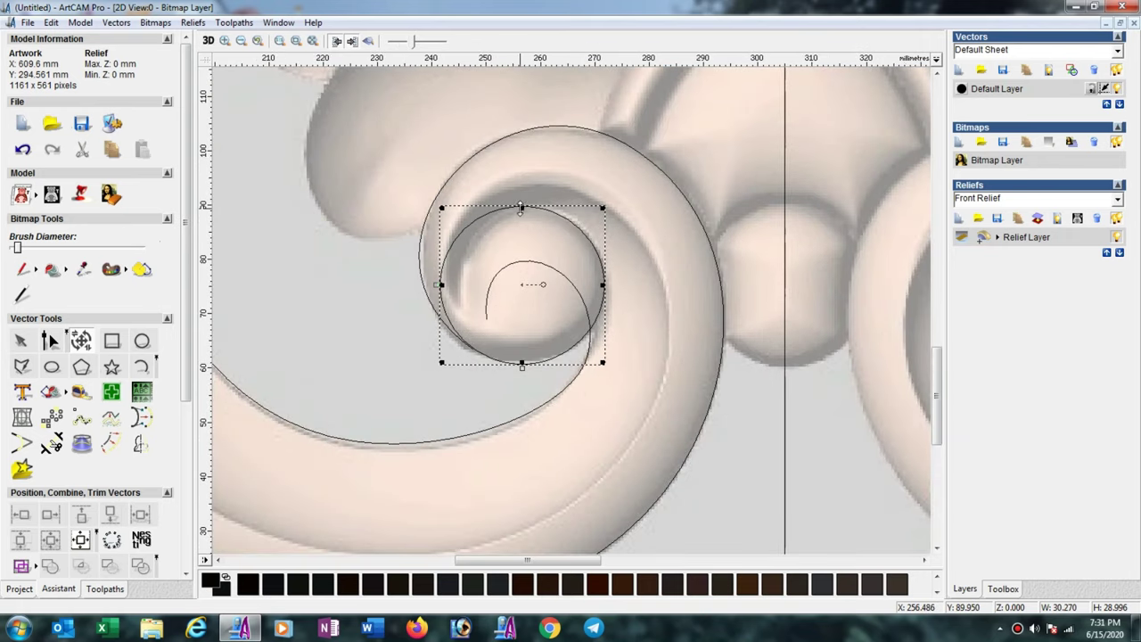
pyautogui.moveTo(521, 208); pyautogui.dragTo(522, 202)
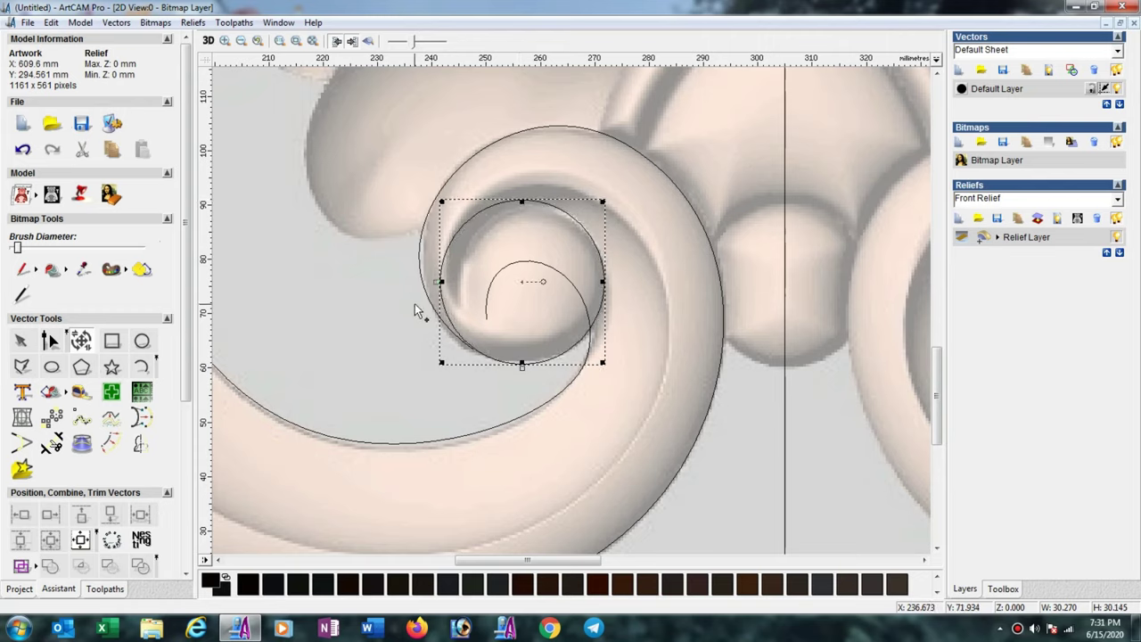
pyautogui.press('Escape')
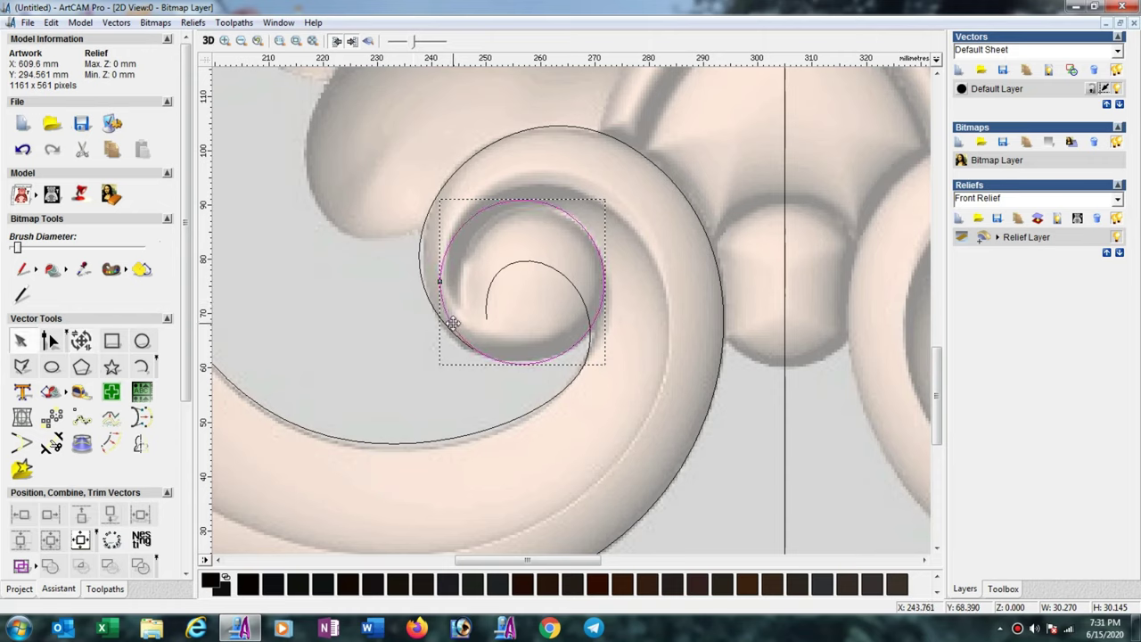
pyautogui.press('Left')
pyautogui.press('Left')
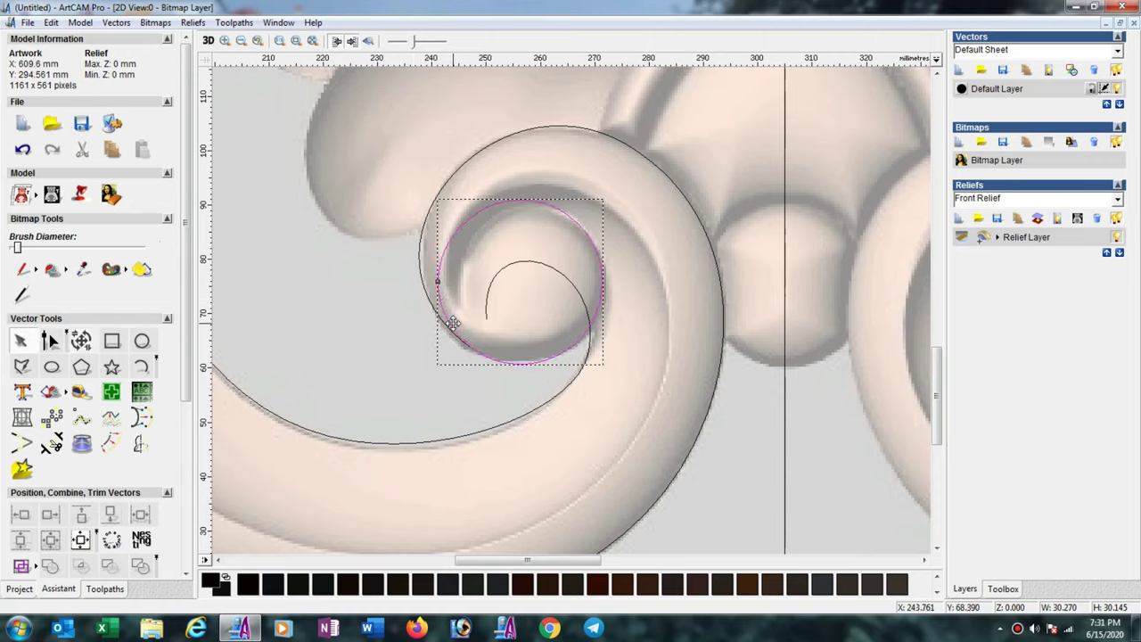
pyautogui.press('Left')
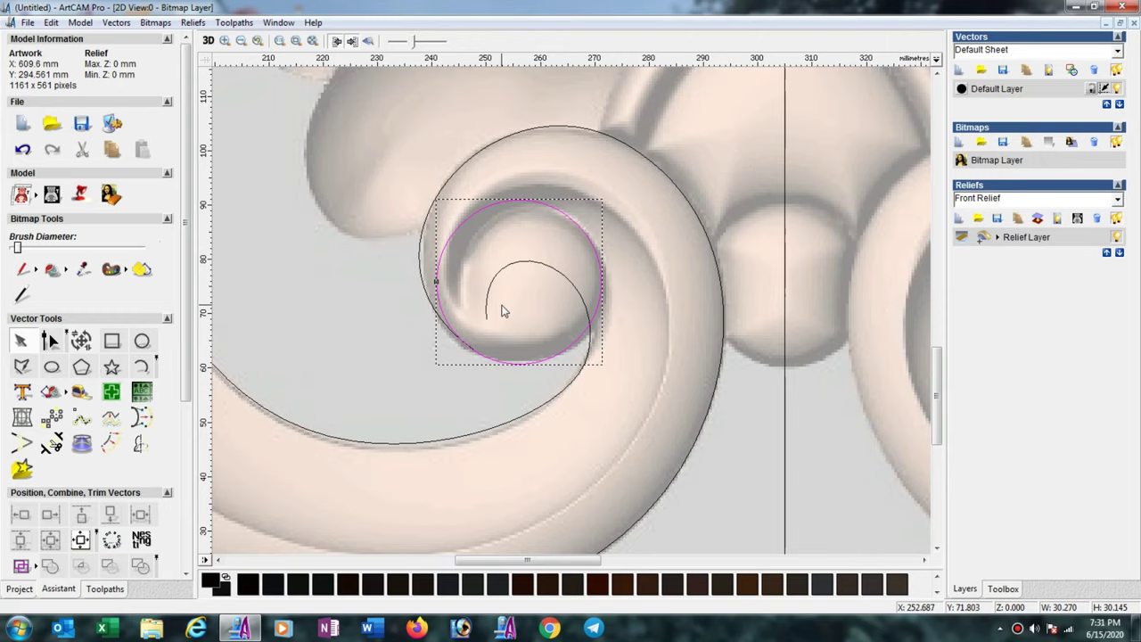
pyautogui.scroll(-2, 502, 310)
pyautogui.scroll(-2, 525, 303)
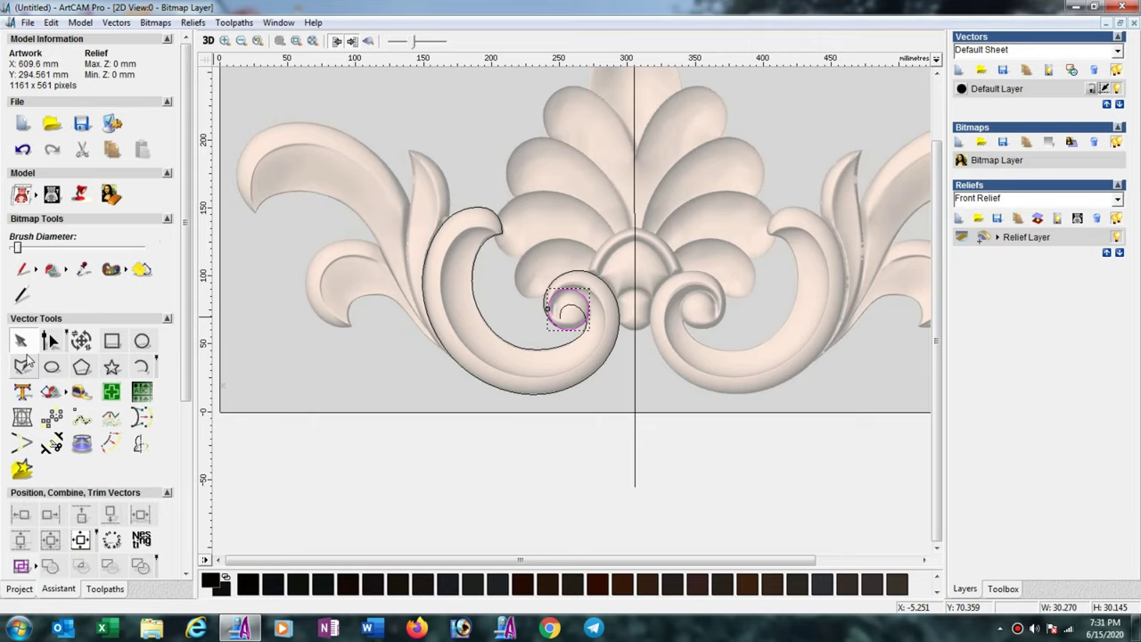
# - Draw a four-point polyline from the narrow leaf's top tip down its right edge to the base
pyautogui.click(25, 344)
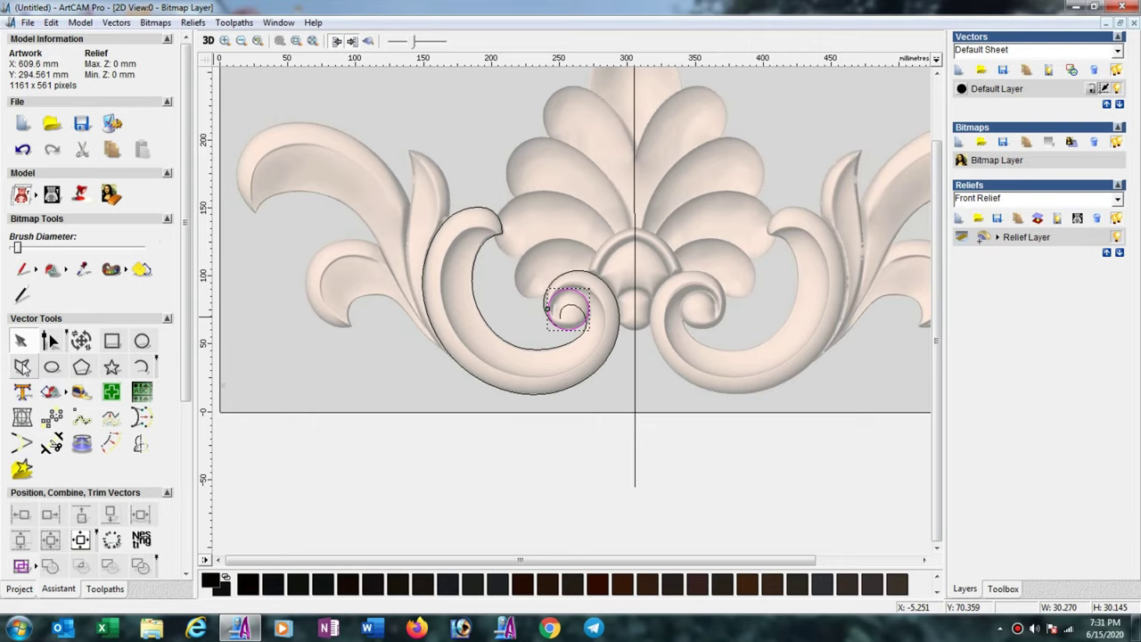
pyautogui.click(407, 150)
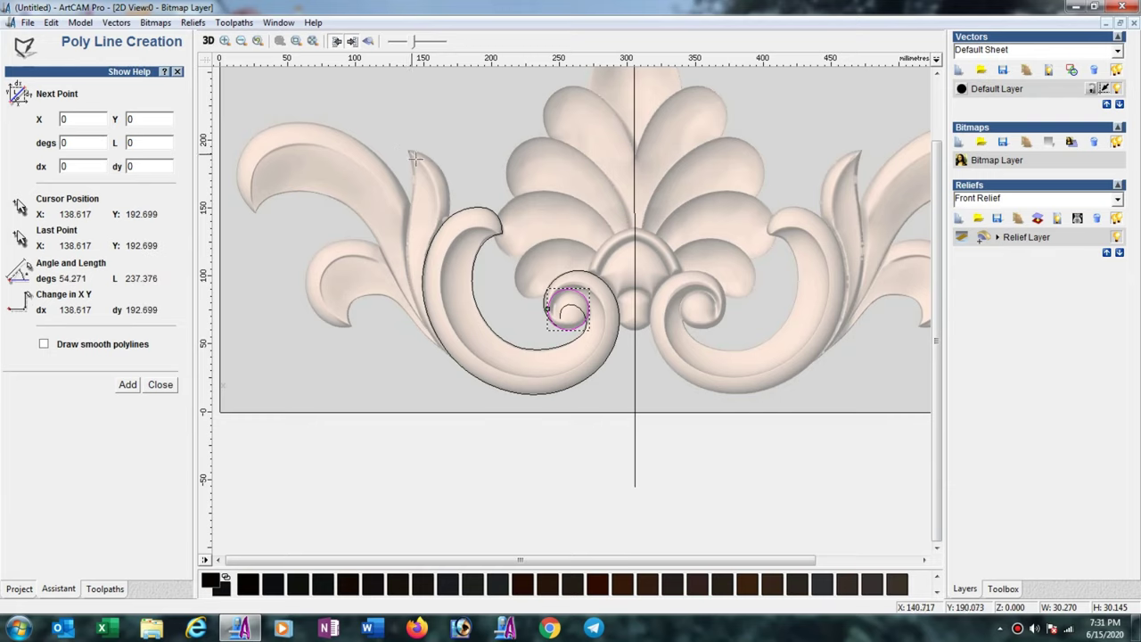
pyautogui.click(449, 215)
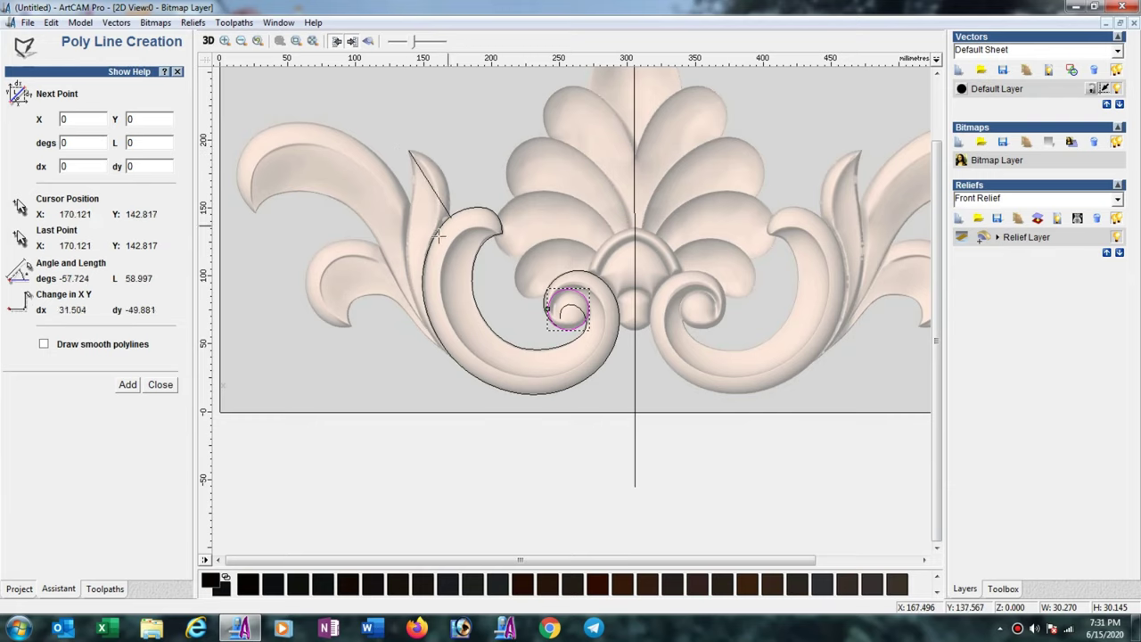
pyautogui.click(427, 291)
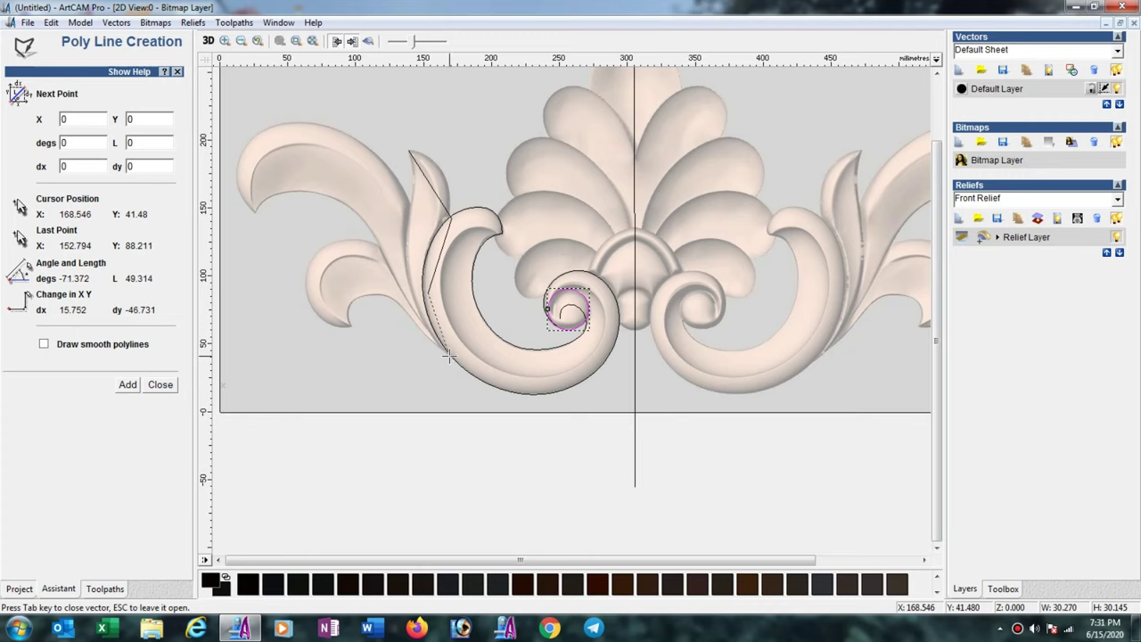
pyautogui.click(452, 359)
pyautogui.press('Escape')
pyautogui.click(443, 337)
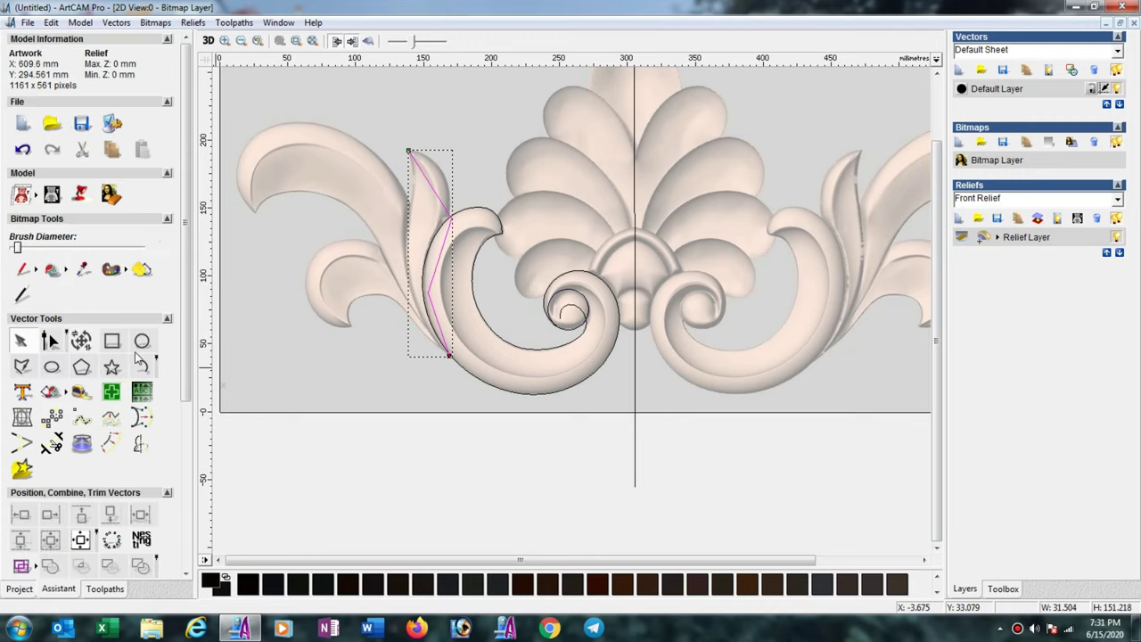
# - Select all of the leaf line's nodes and convert its spans to smooth curves
pyautogui.click(52, 341)
pyautogui.moveTo(382, 119); pyautogui.dragTo(496, 411)
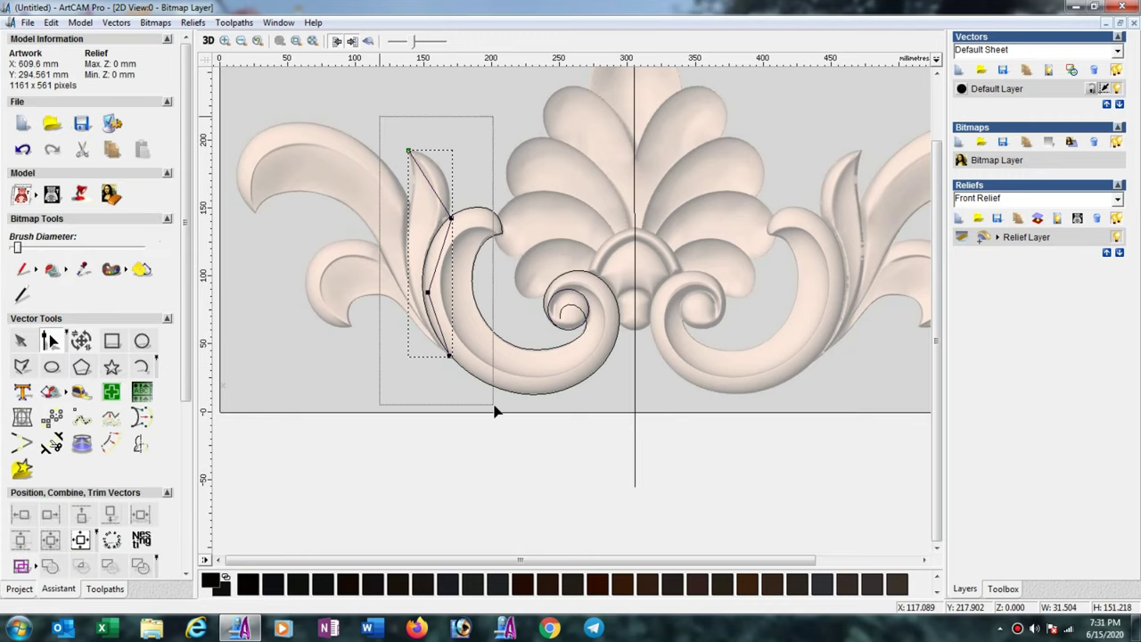
pyautogui.hotkey('ctrl', 'a')
pyautogui.press('s')
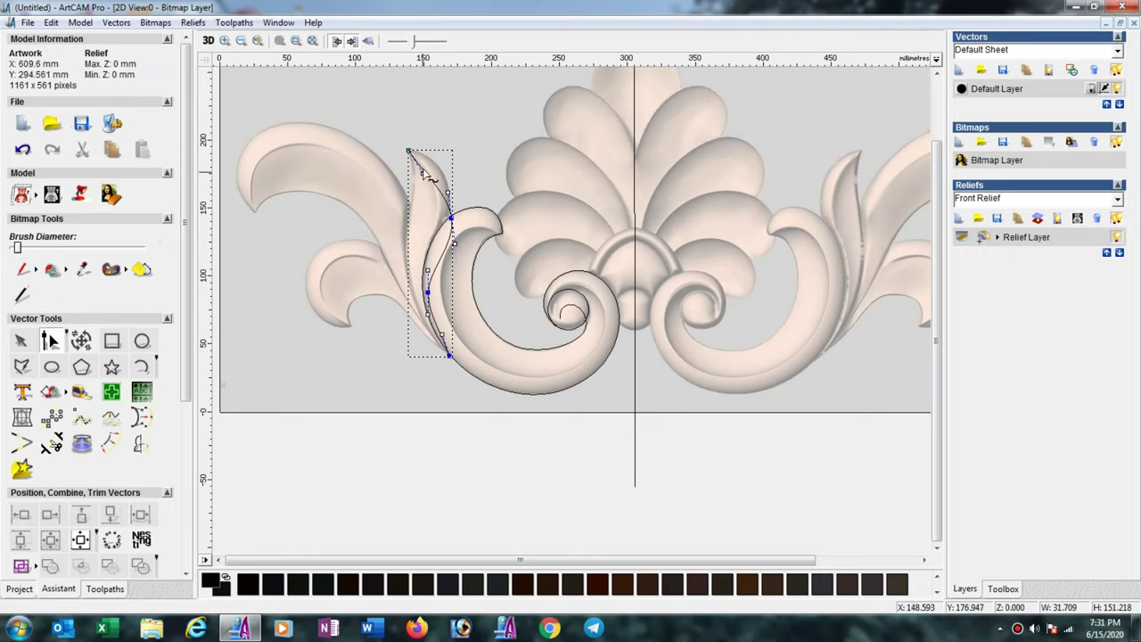
# - Bend the top span and shift upper nodes so the curve follows the leaf edge
pyautogui.click(422, 172)
pyautogui.moveTo(451, 163); pyautogui.dragTo(450, 222)
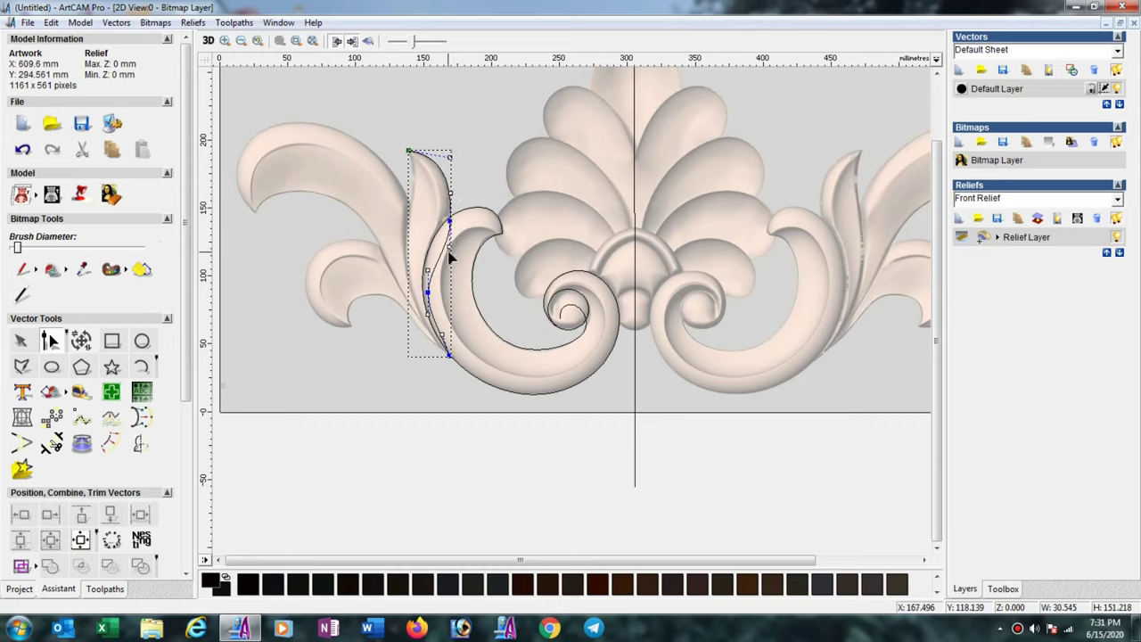
pyautogui.scroll(2, 457, 228)
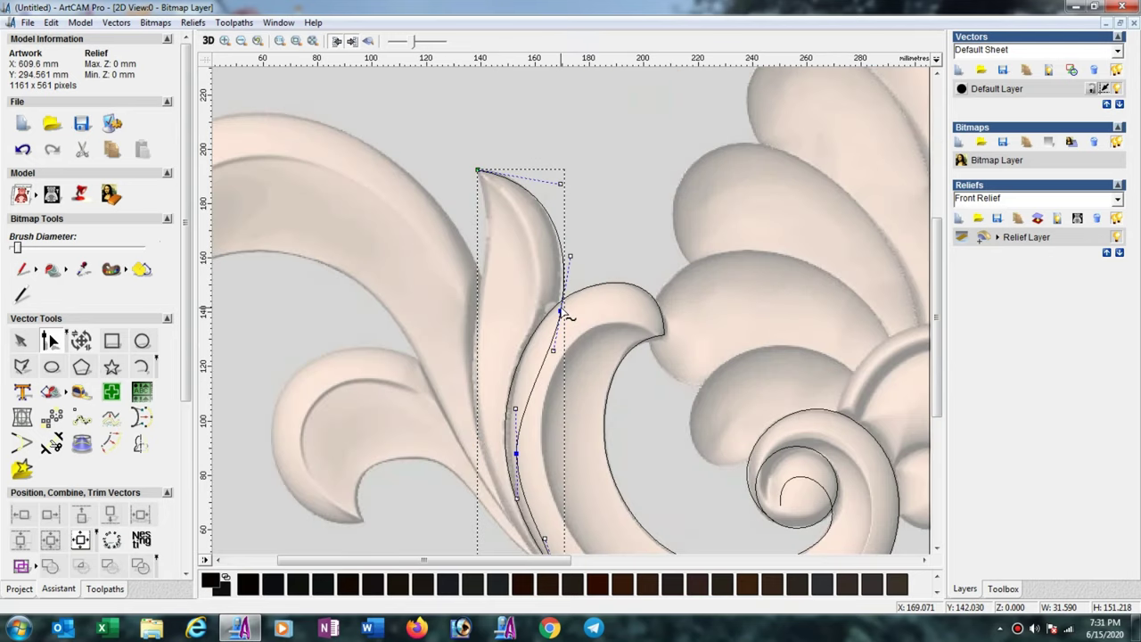
pyautogui.moveTo(562, 311); pyautogui.dragTo(556, 311)
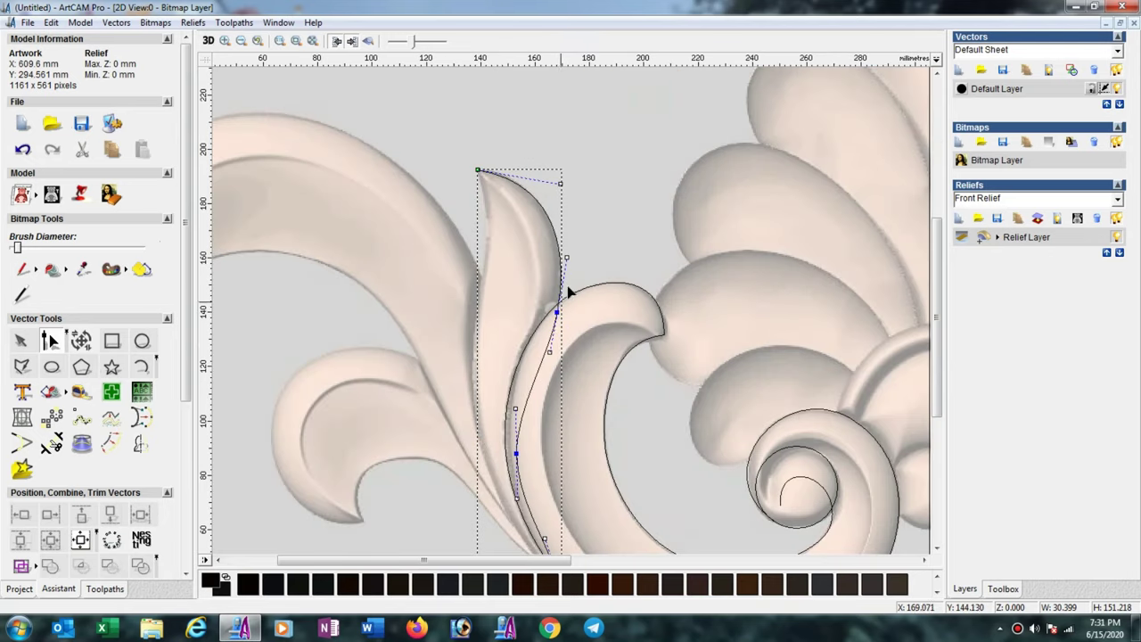
pyautogui.scroll(-2, 577, 312)
pyautogui.scroll(2, 448, 349)
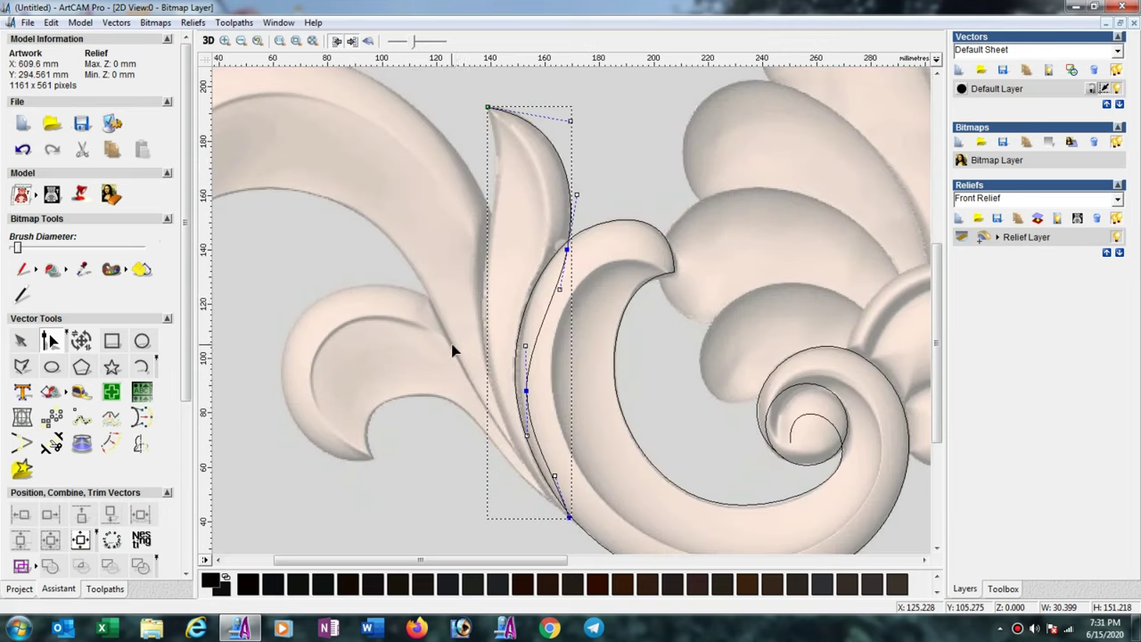
pyautogui.moveTo(525, 345); pyautogui.dragTo(533, 292)
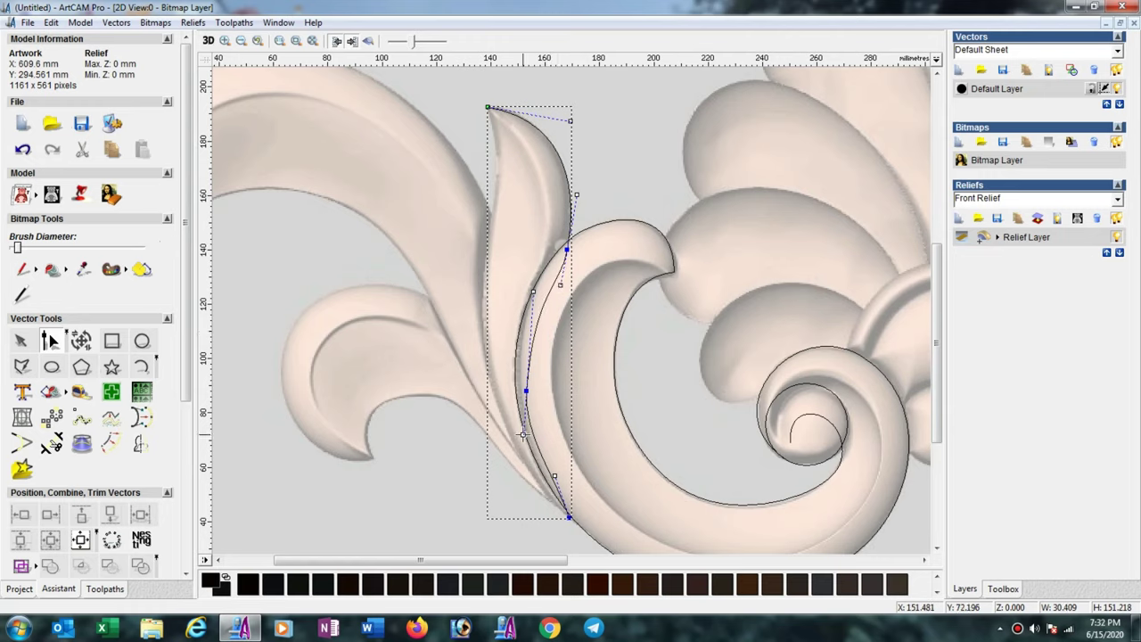
# - Adjust the middle and bottom end nodes and handles to fit the curve down to the base
pyautogui.moveTo(523, 434); pyautogui.dragTo(527, 437)
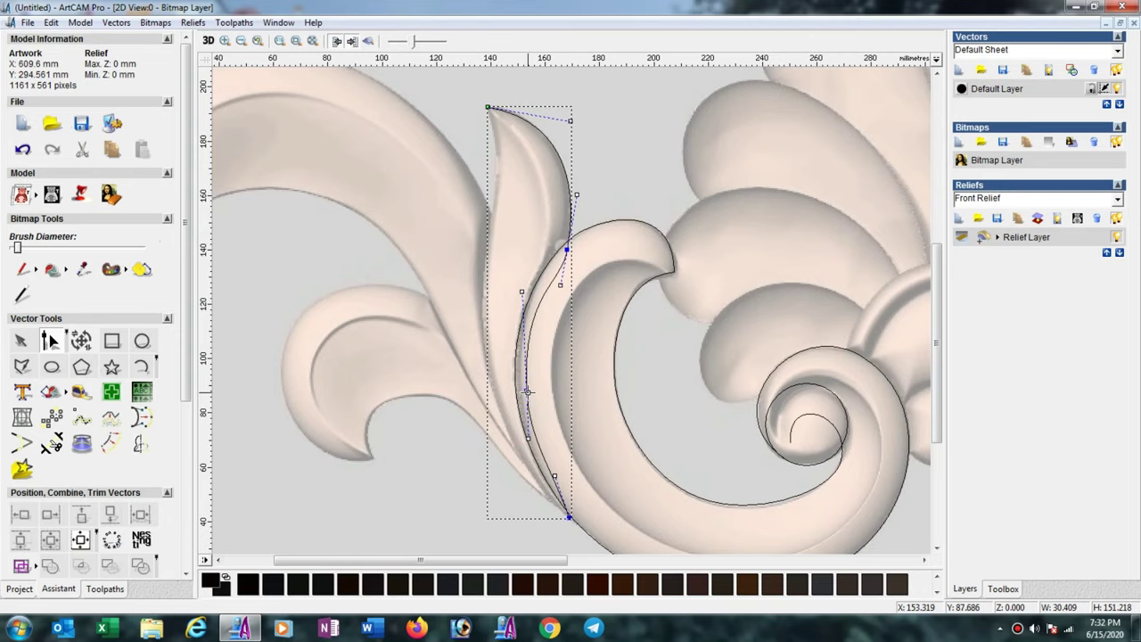
pyautogui.moveTo(527, 390); pyautogui.dragTo(529, 398)
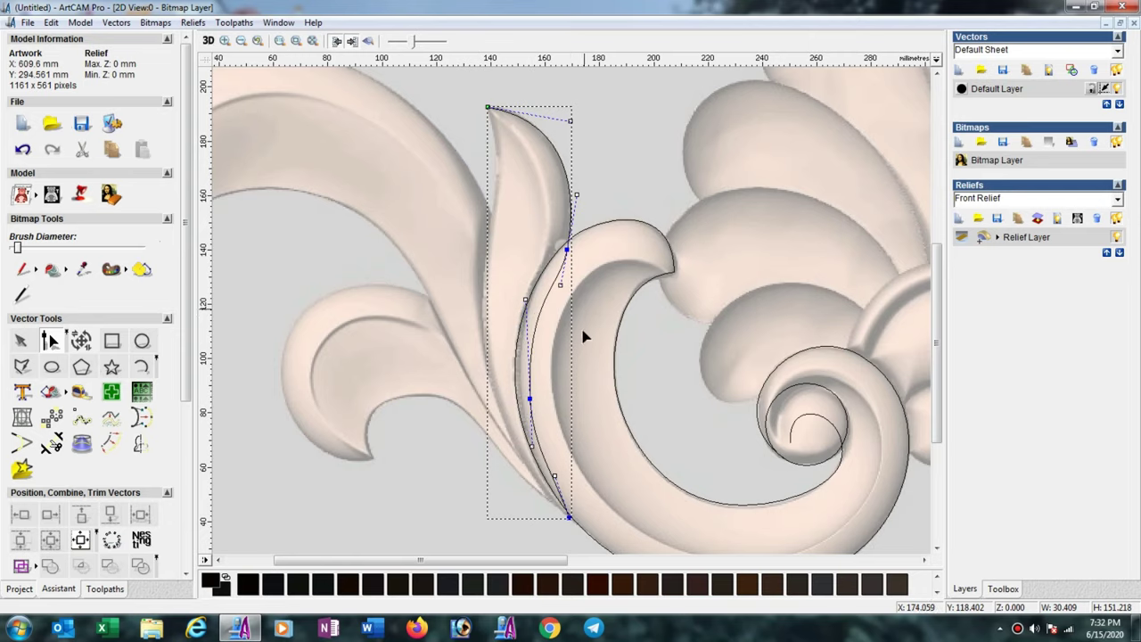
pyautogui.scroll(2, 576, 479)
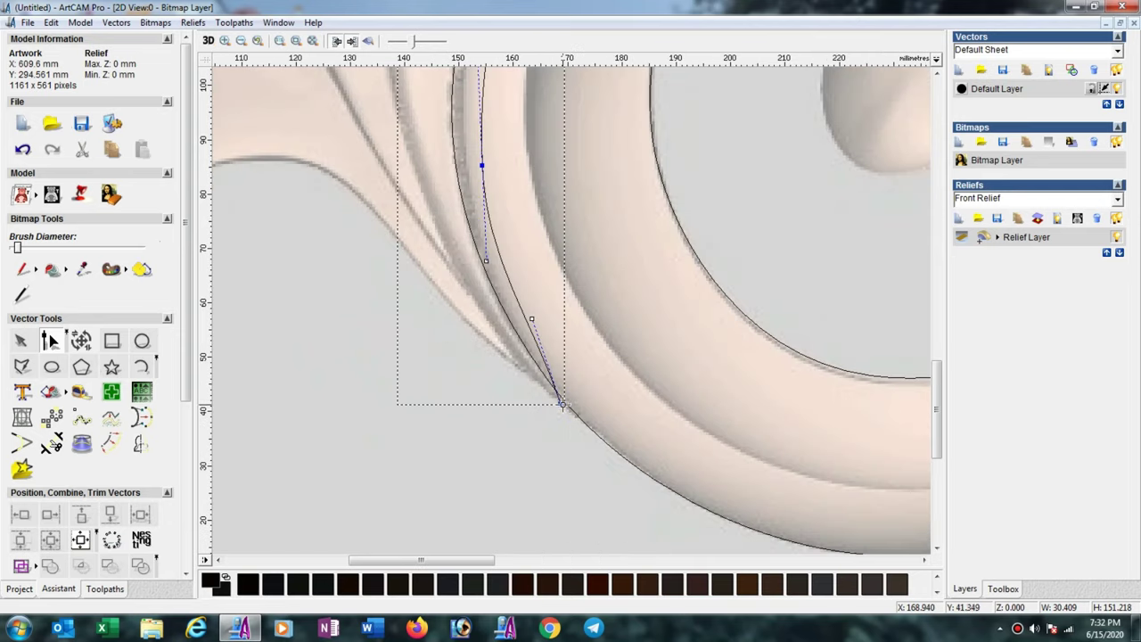
pyautogui.click(561, 404)
pyautogui.moveTo(573, 407); pyautogui.dragTo(574, 408)
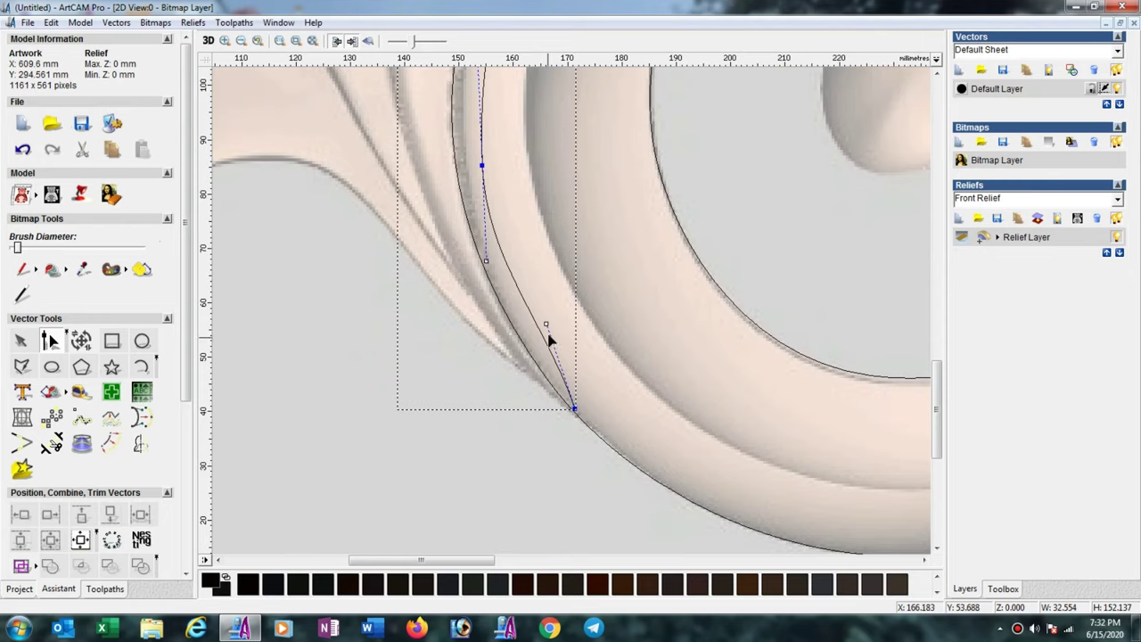
pyautogui.moveTo(546, 324); pyautogui.dragTo(525, 337)
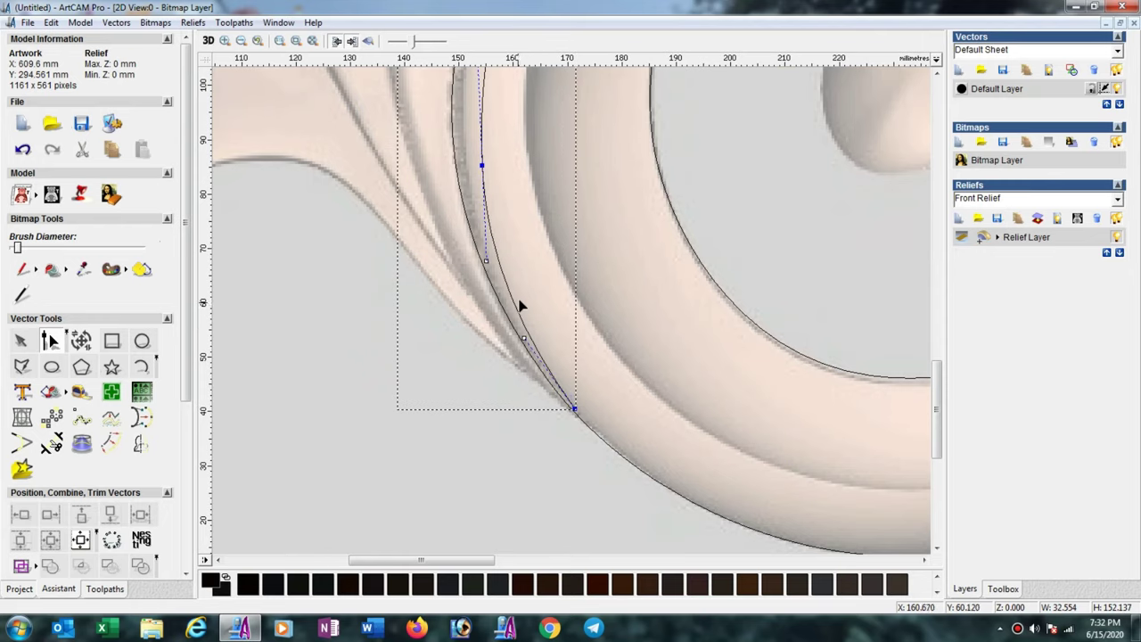
pyautogui.scroll(-2, 520, 305)
pyautogui.scroll(-2, 587, 272)
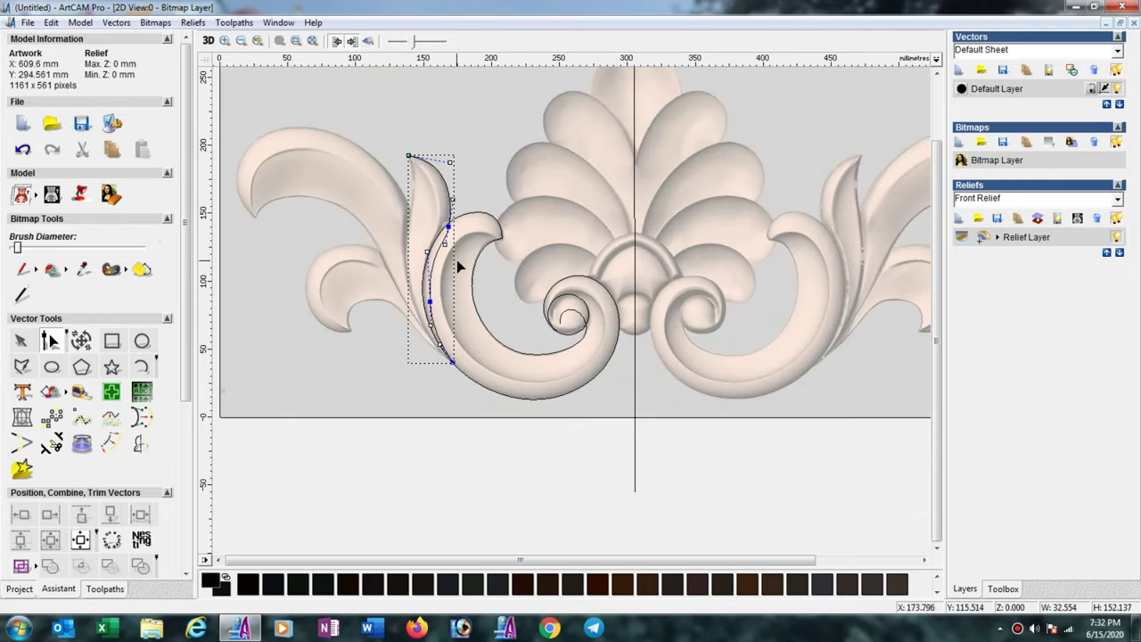
# - Trace the narrow leaf's left edge with a four-point open polyline from its tip to its base
pyautogui.click(21, 366)
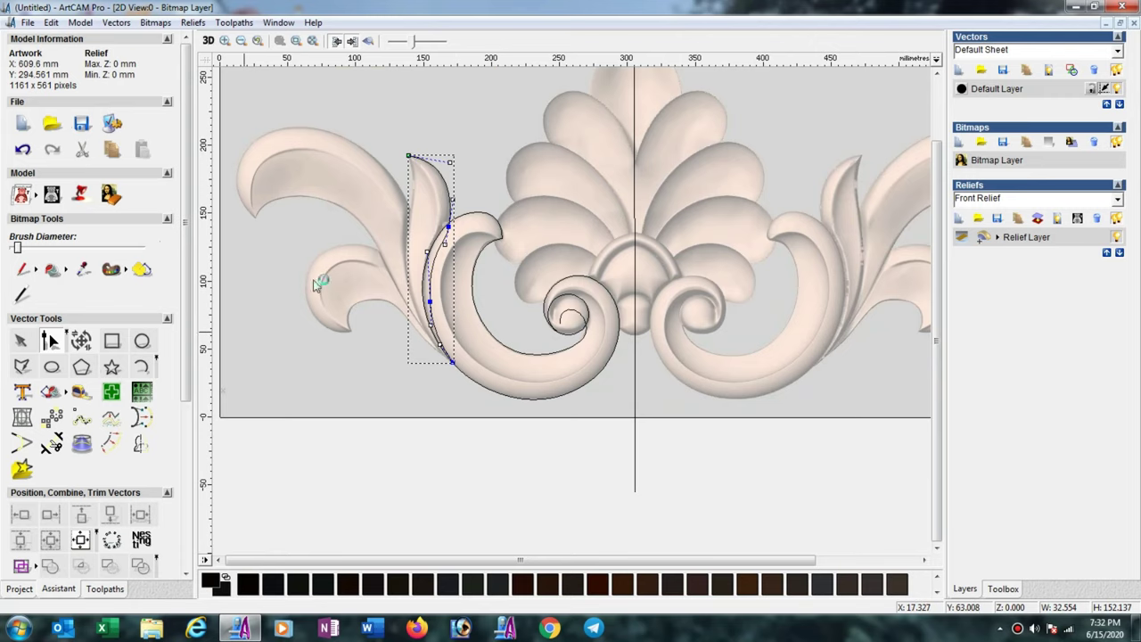
pyautogui.click(407, 154)
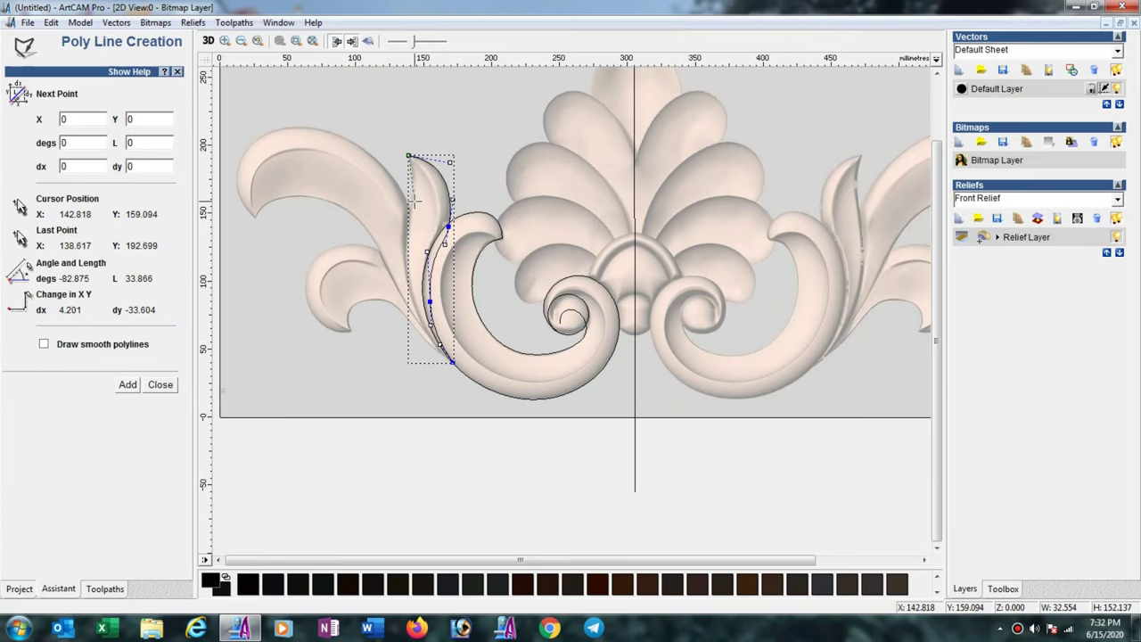
pyautogui.click(412, 200)
pyautogui.click(404, 276)
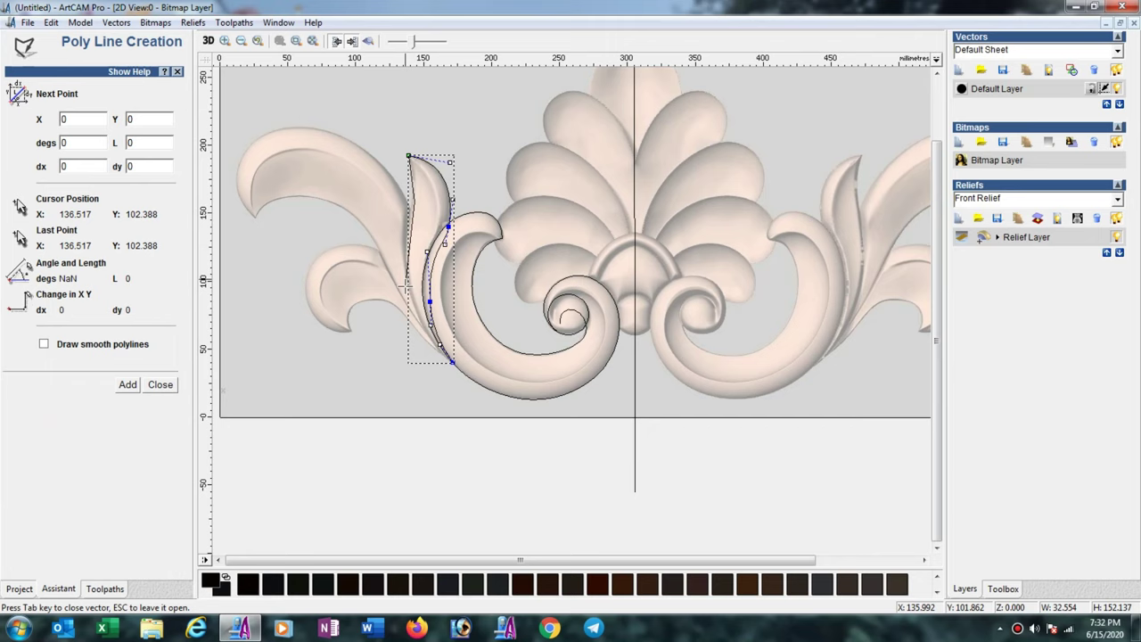
pyautogui.click(451, 364)
pyautogui.press('Escape')
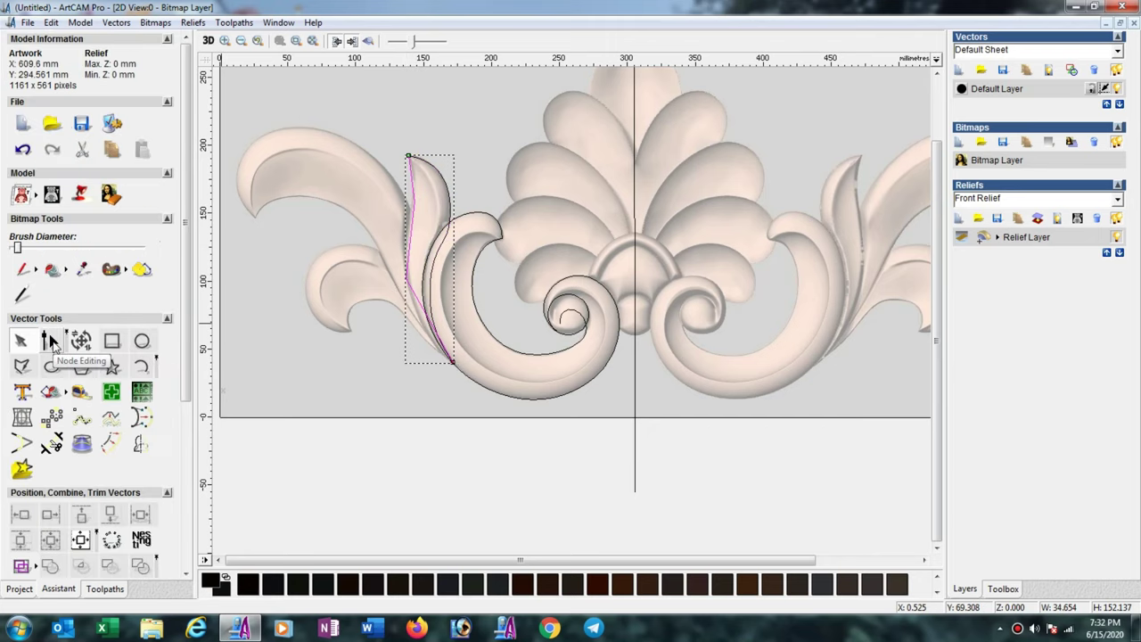
# - Select all the new polyline's nodes and convert its spans to smooth Bezier curves
pyautogui.click(50, 340)
pyautogui.moveTo(321, 131); pyautogui.dragTo(478, 428)
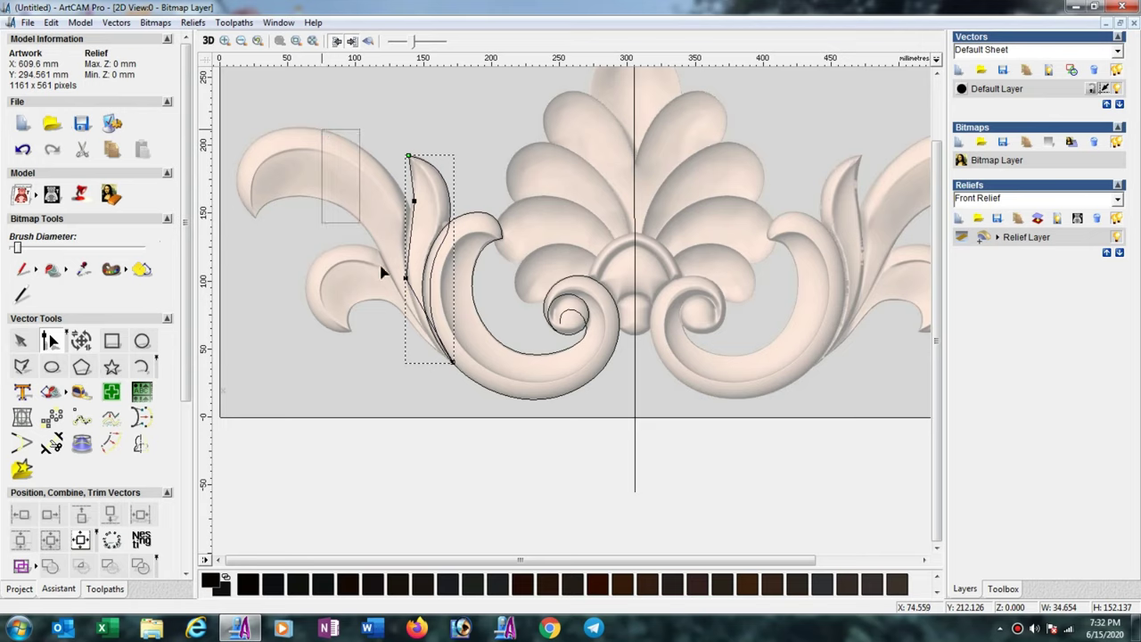
pyautogui.click(469, 381)
pyautogui.scroll(1, 434, 325)
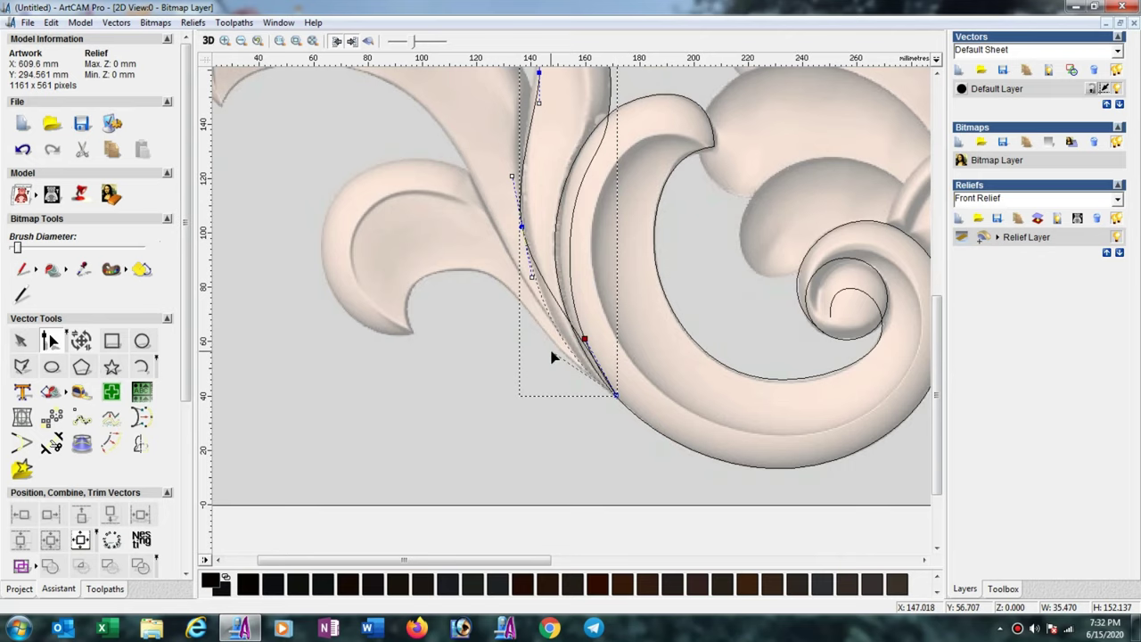
pyautogui.click(552, 357)
pyautogui.scroll(-1, 580, 174)
pyautogui.scroll(1, 469, 258)
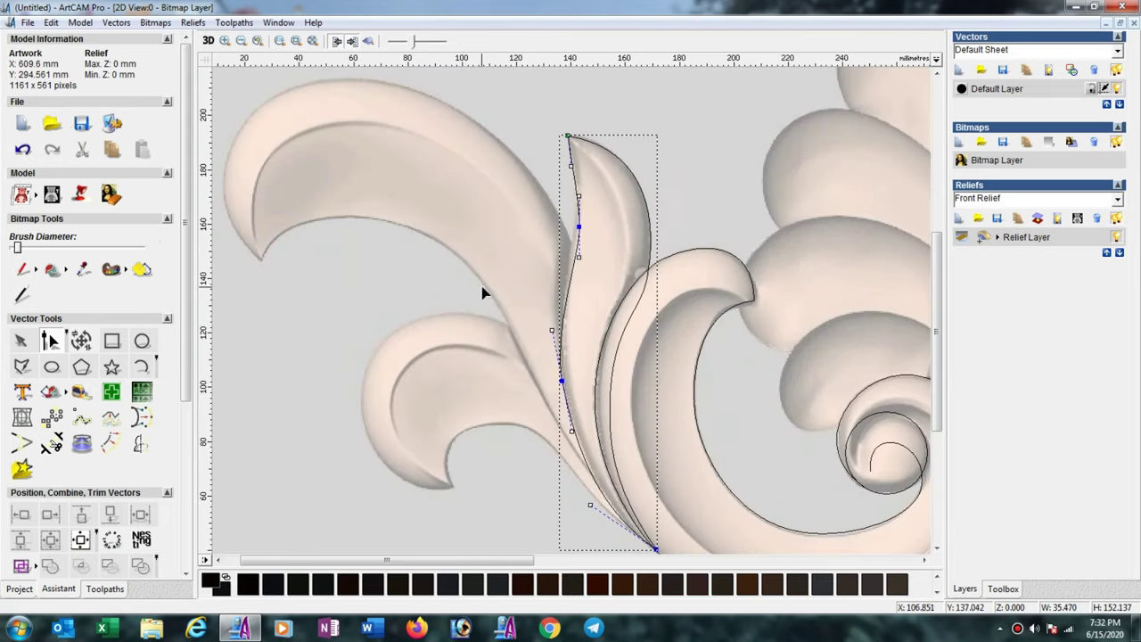
# - Drag the top, middle and lower nodes and handles so the curve hugs the leaf's left edge
pyautogui.moveTo(579, 257); pyautogui.dragTo(567, 264)
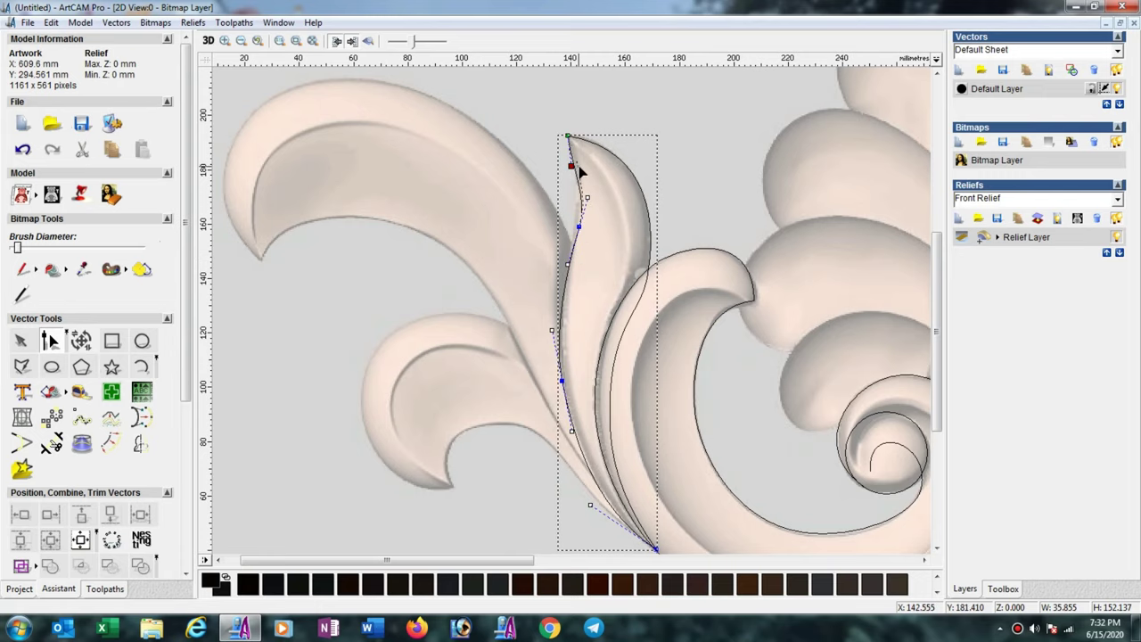
pyautogui.moveTo(578, 166); pyautogui.dragTo(578, 167)
pyautogui.moveTo(582, 226); pyautogui.dragTo(581, 200)
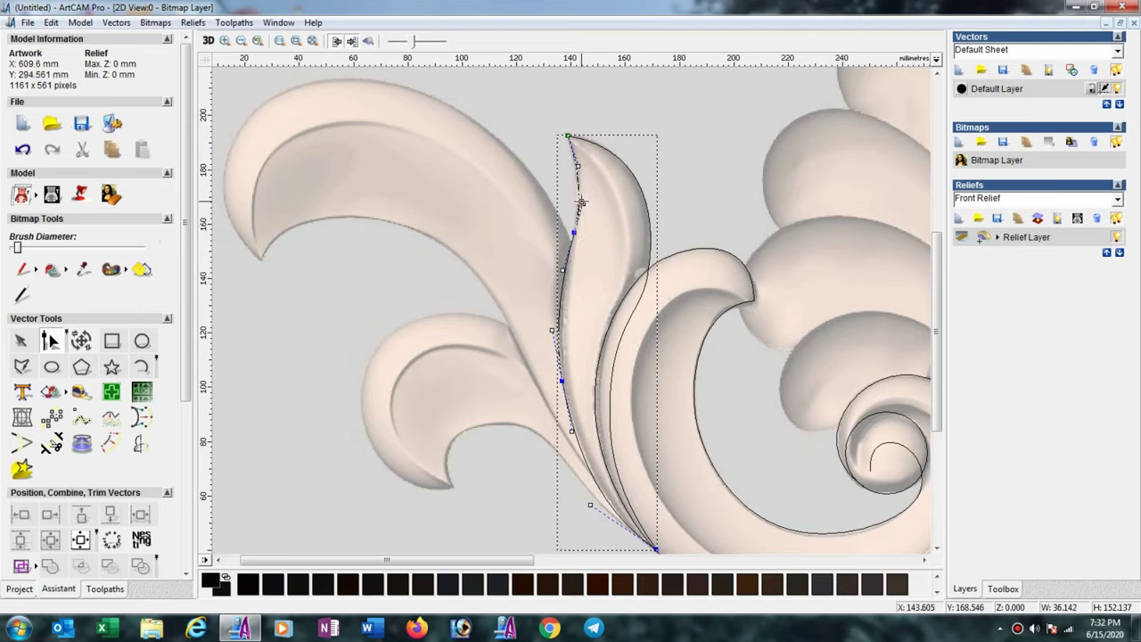
pyautogui.moveTo(563, 381); pyautogui.dragTo(564, 385)
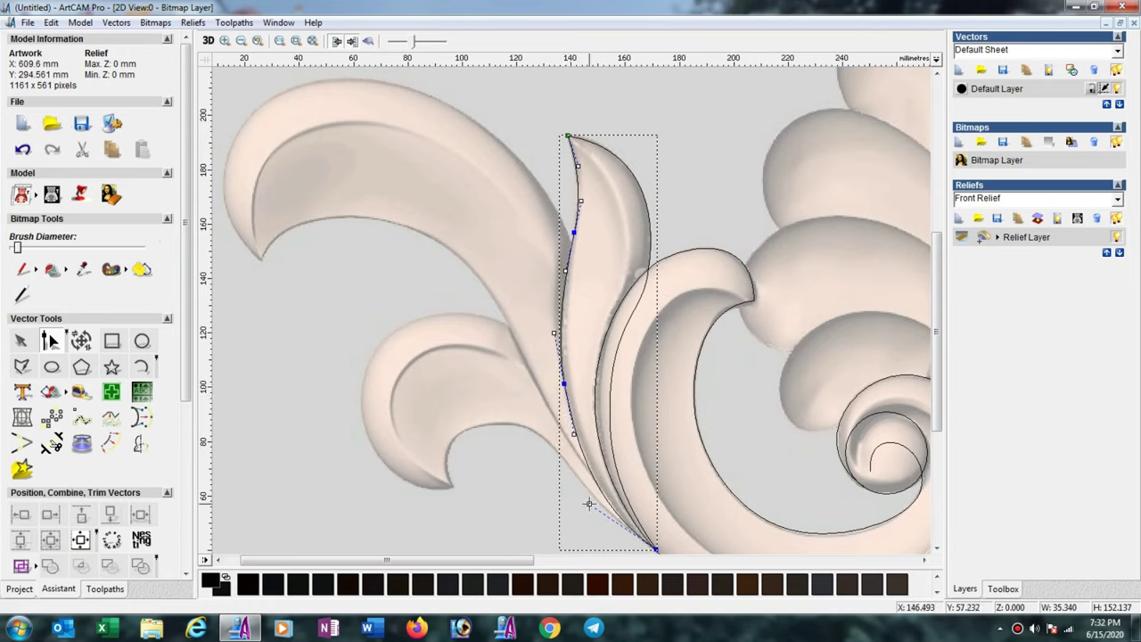
pyautogui.moveTo(588, 504); pyautogui.dragTo(592, 505)
pyautogui.moveTo(574, 435); pyautogui.dragTo(570, 433)
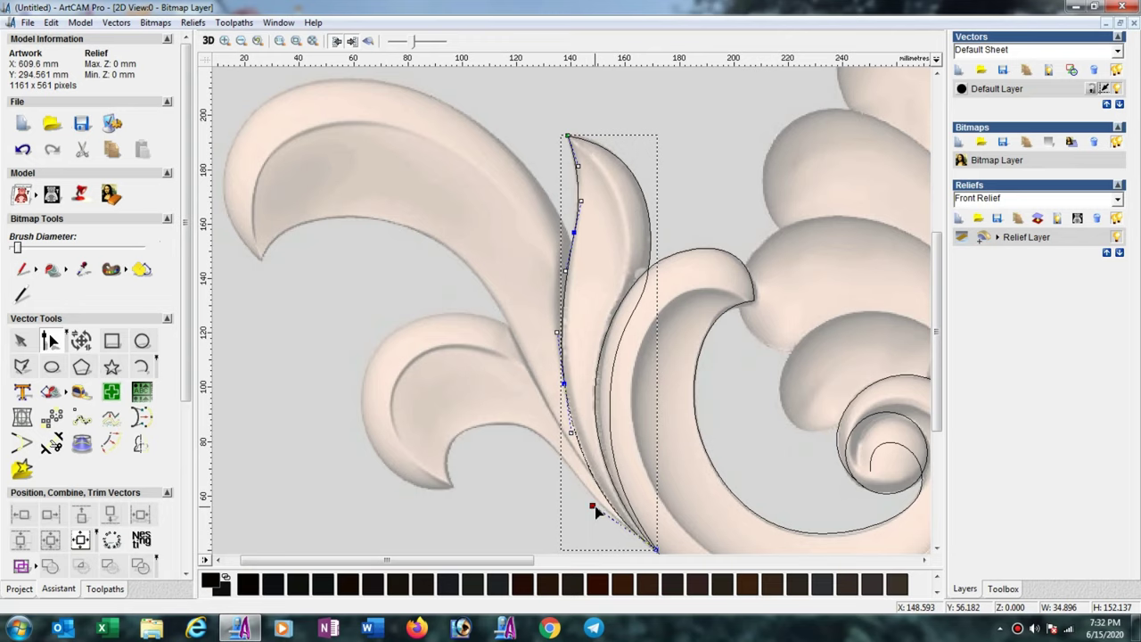
pyautogui.scroll(-2, 562, 397)
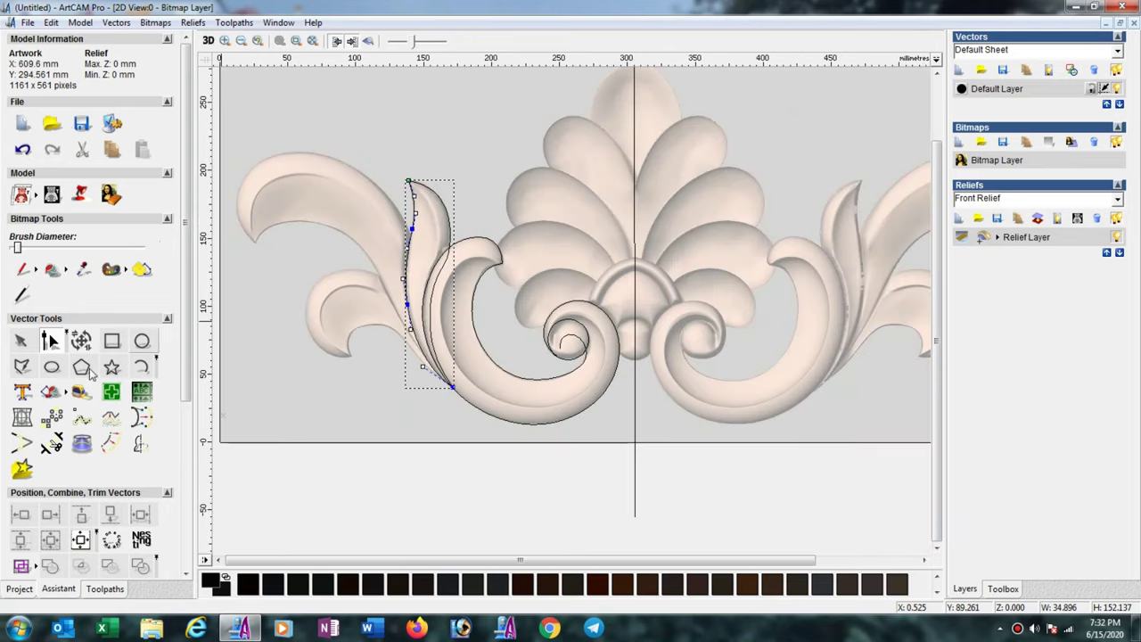
# - Draw a four-point open polyline from the big left leaf's curled tip over its top to the base
pyautogui.click(23, 366)
pyautogui.click(253, 240)
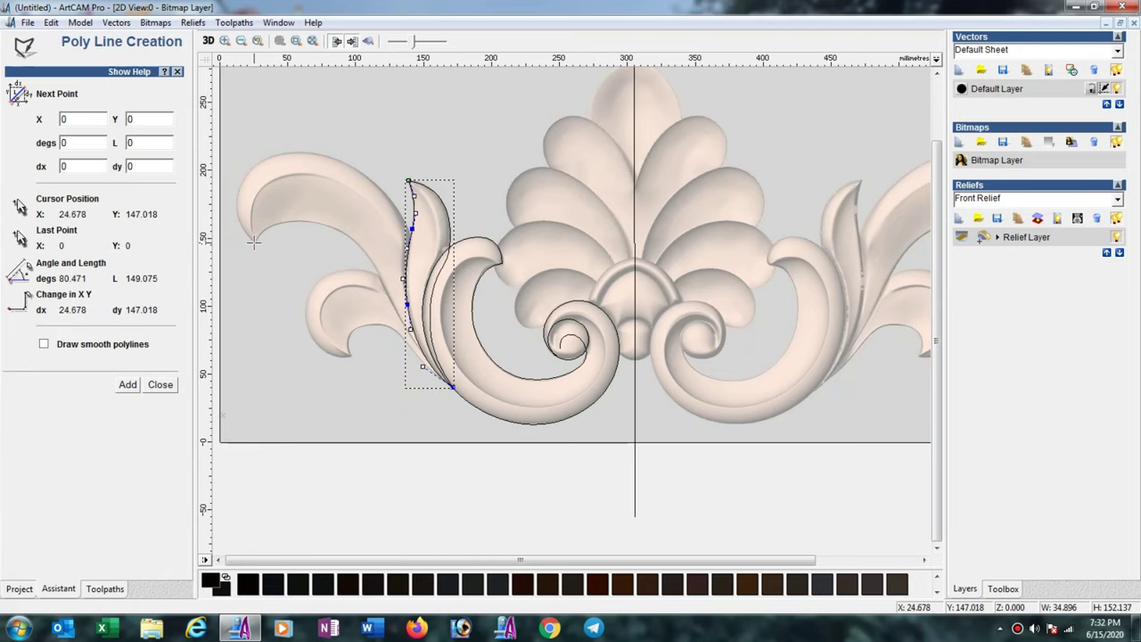
pyautogui.click(267, 158)
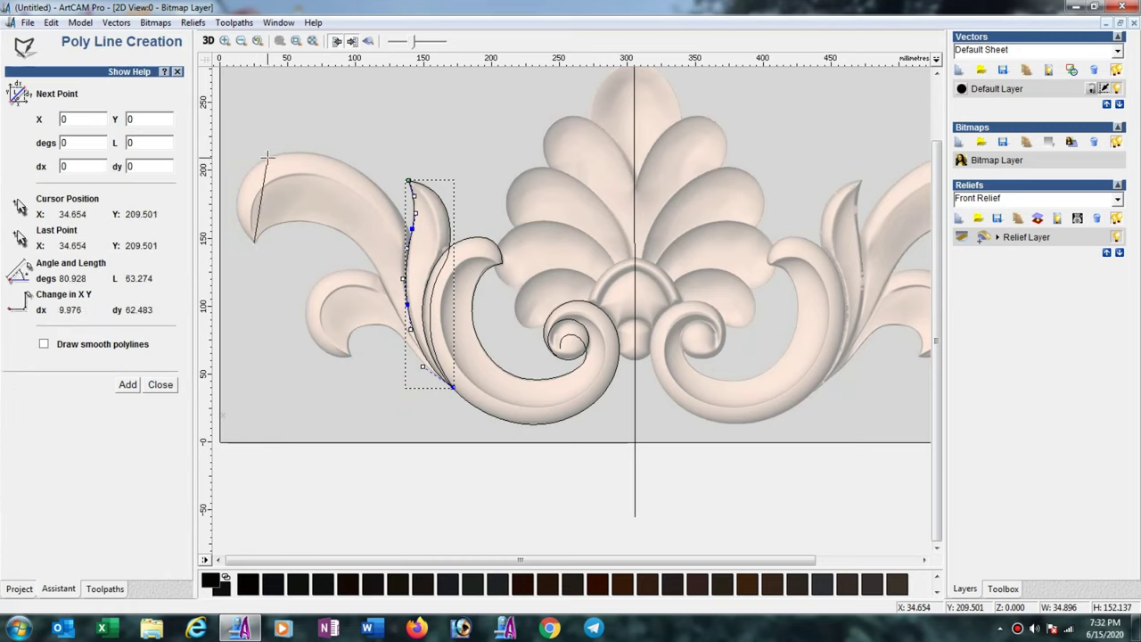
pyautogui.click(376, 184)
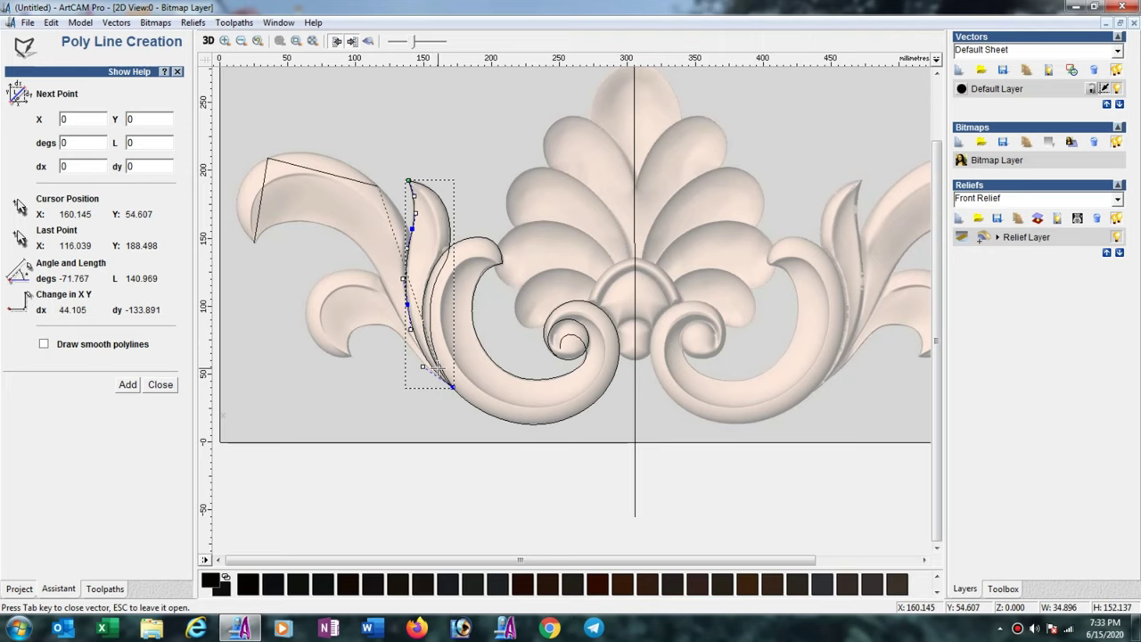
pyautogui.click(407, 272)
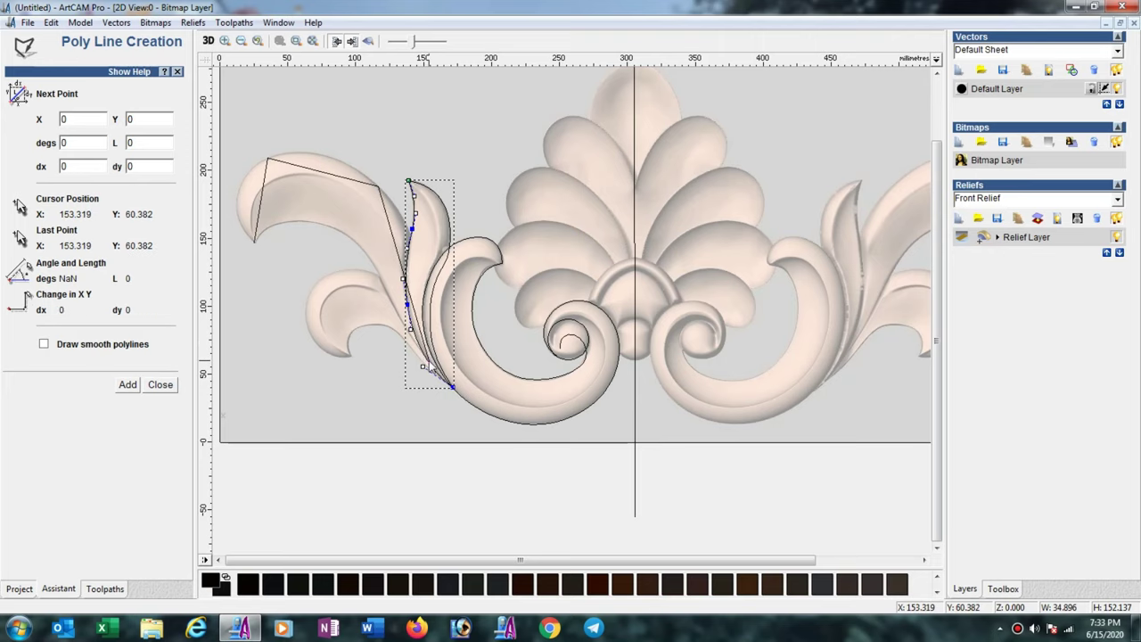
pyautogui.press('Escape')
# - Convert the leaf polyline to Bezier curves and round out its curled tip and top edge
pyautogui.click(258, 228)
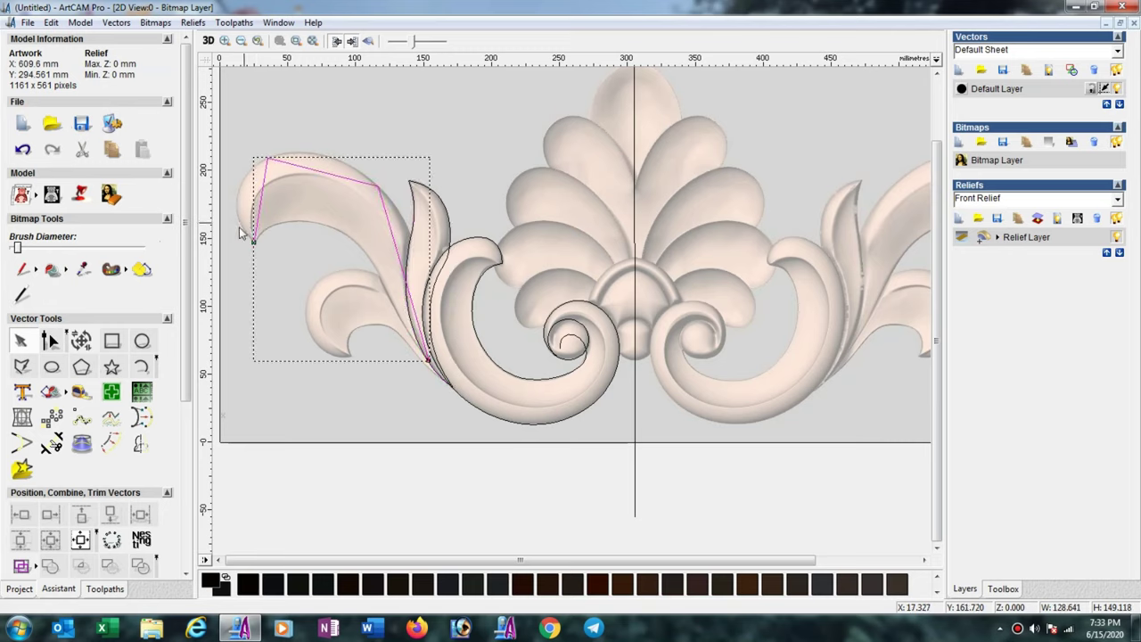
pyautogui.press('n')
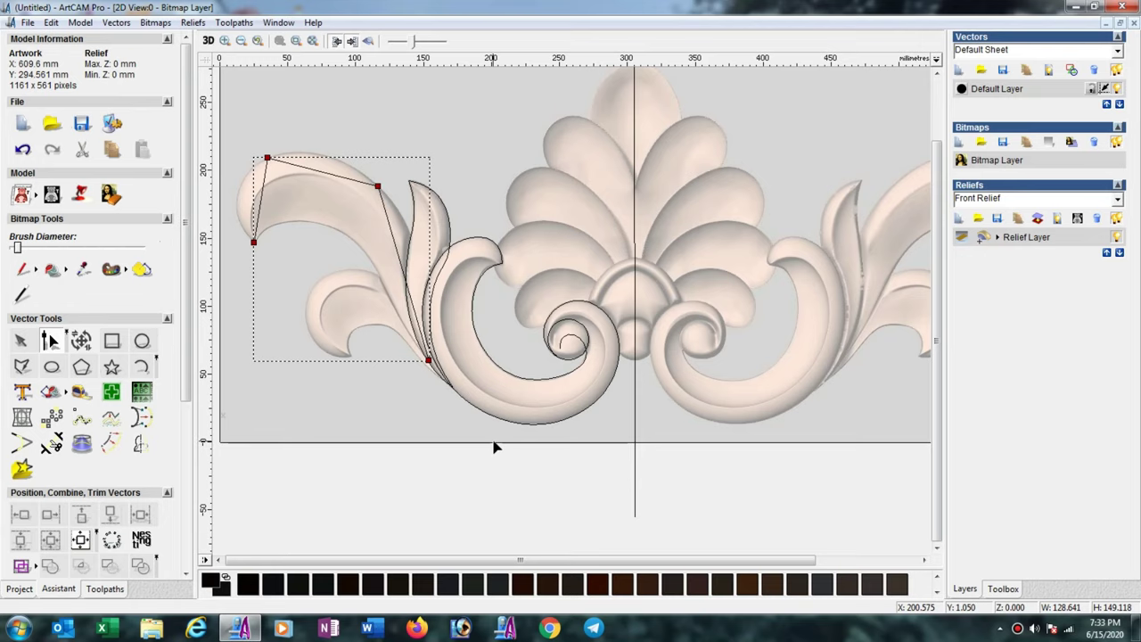
pyautogui.press('b')
pyautogui.scroll(2, 321, 267)
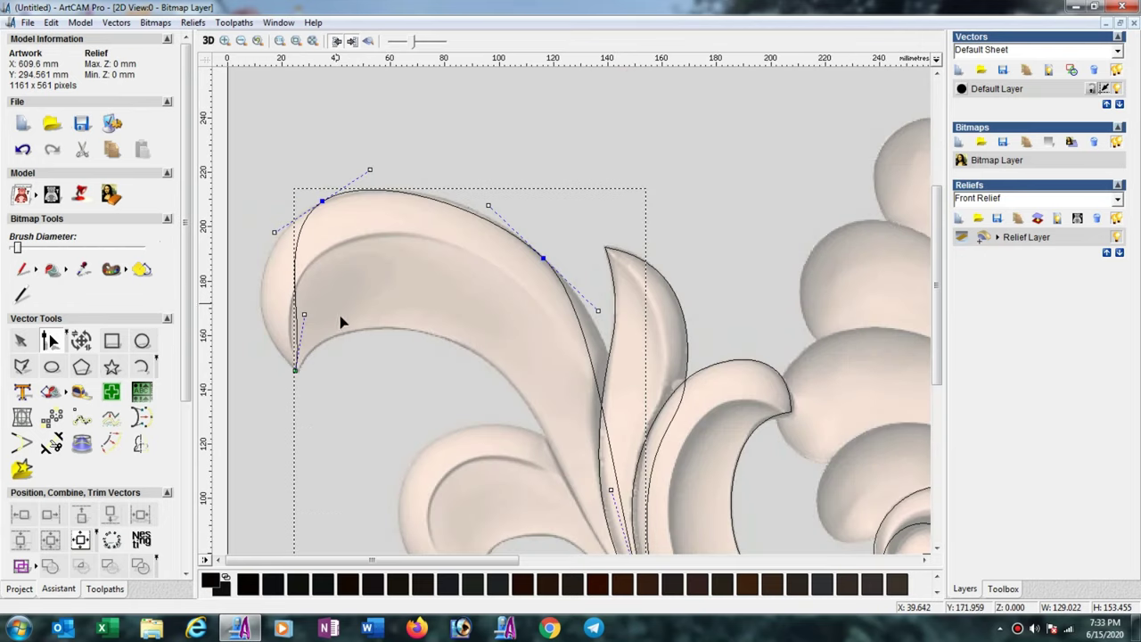
pyautogui.moveTo(303, 314); pyautogui.dragTo(240, 327)
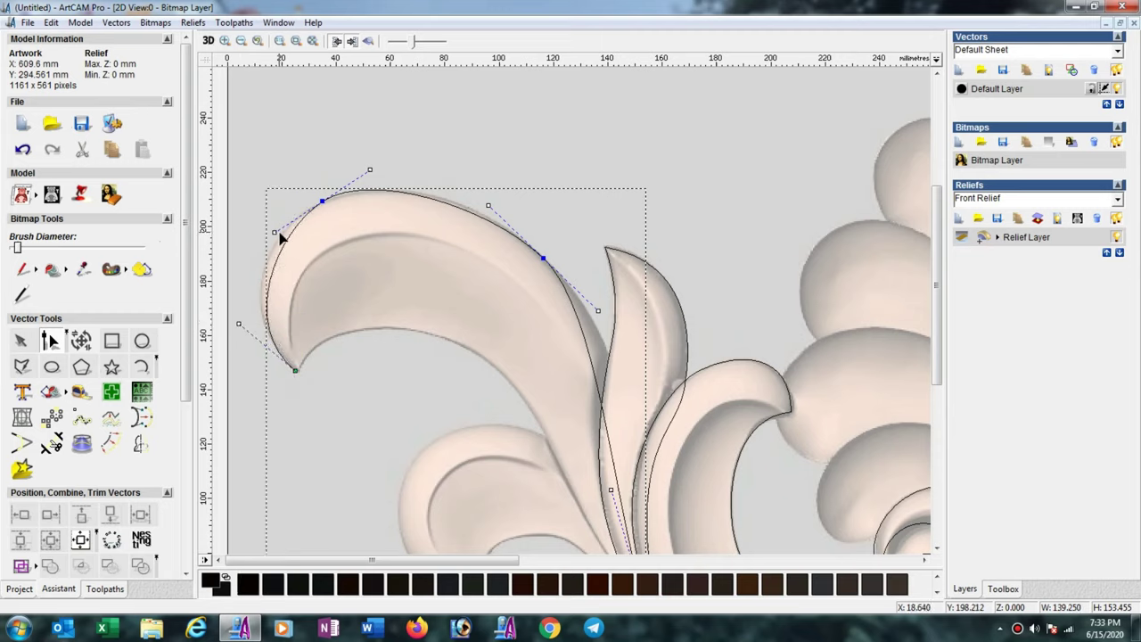
pyautogui.moveTo(274, 234); pyautogui.dragTo(253, 232)
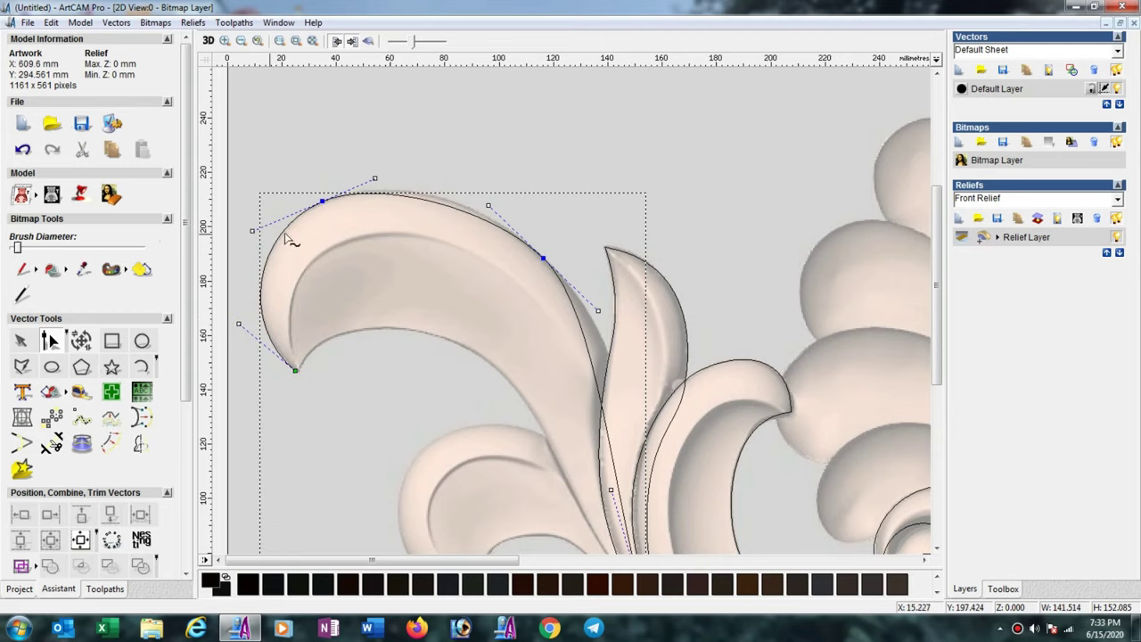
pyautogui.moveTo(375, 177); pyautogui.dragTo(404, 171)
# - Refine the lower nodes and handles so the curve hugs the leaf edge toward the stem
pyautogui.moveTo(600, 312); pyautogui.dragTo(648, 345)
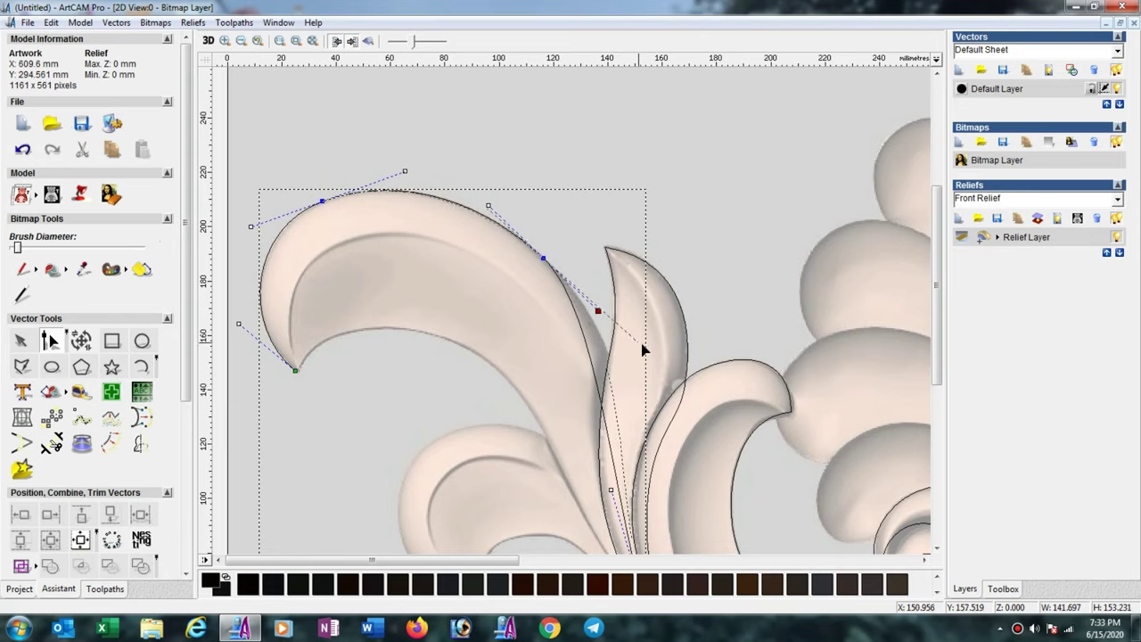
pyautogui.scroll(-2, 627, 484)
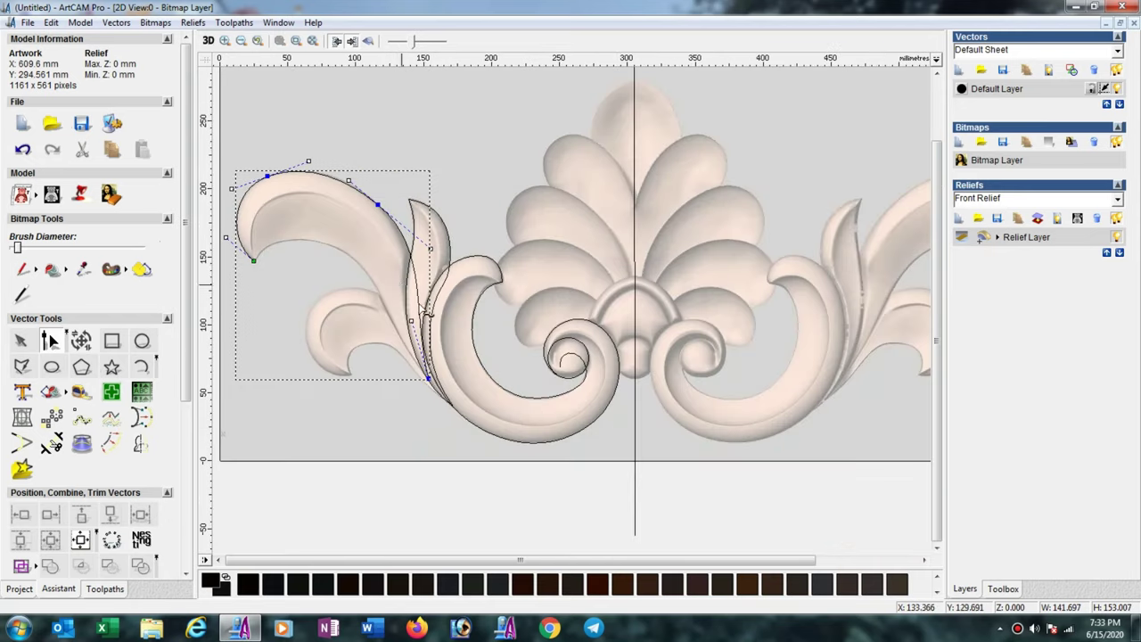
pyautogui.scroll(2, 427, 313)
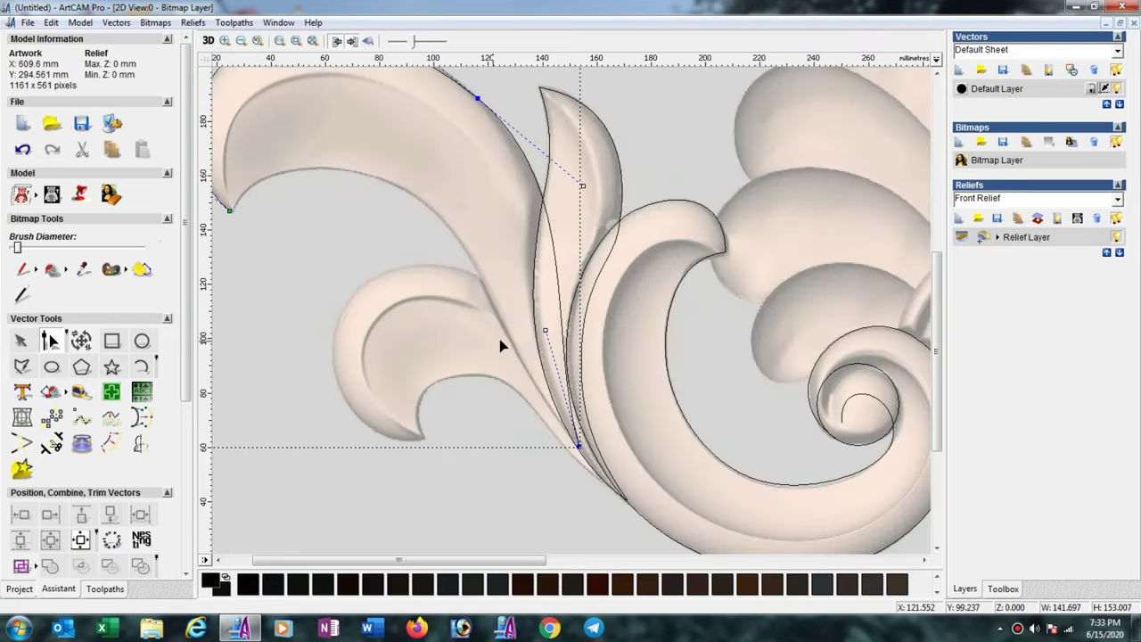
pyautogui.click(545, 329)
pyautogui.moveTo(503, 297); pyautogui.dragTo(502, 291)
pyautogui.moveTo(581, 187); pyautogui.dragTo(596, 201)
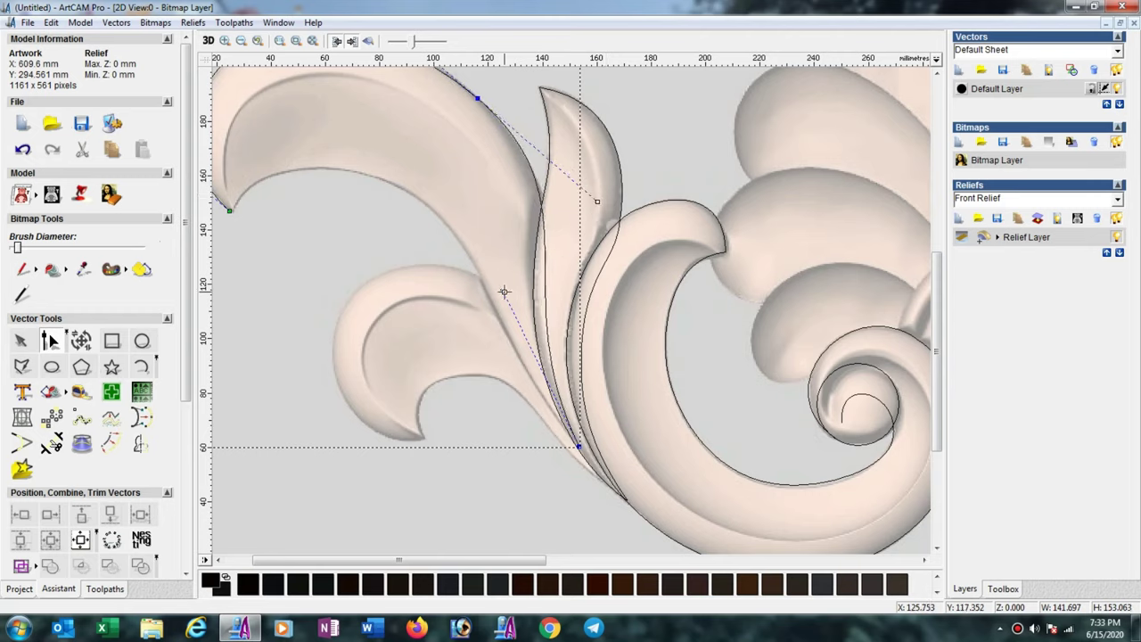
pyautogui.moveTo(502, 291); pyautogui.dragTo(490, 272)
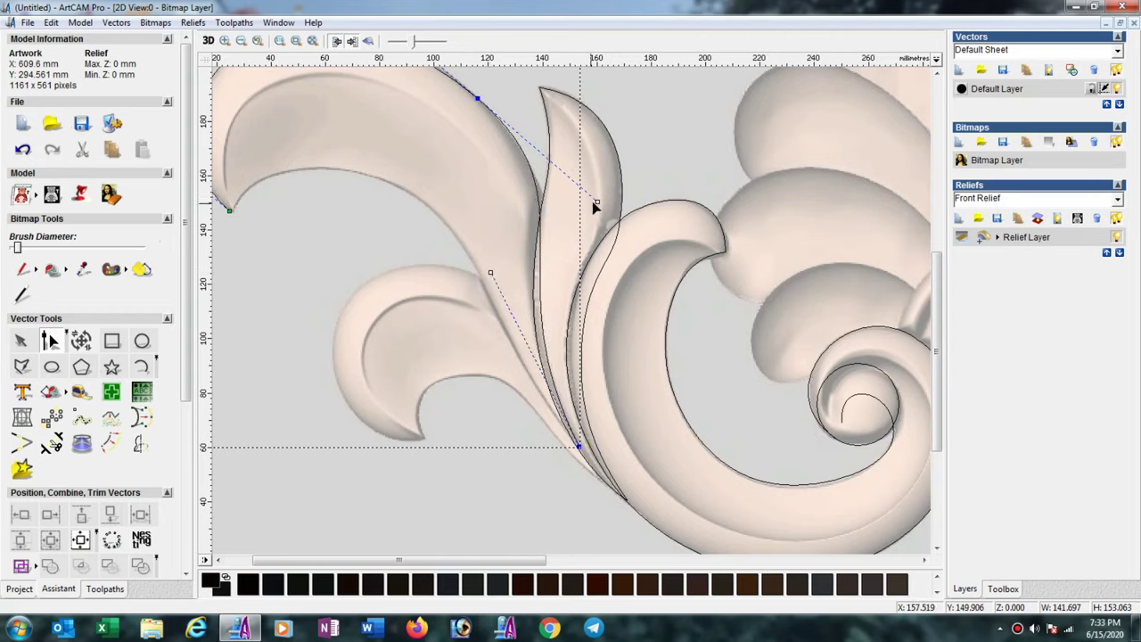
pyautogui.moveTo(596, 200); pyautogui.dragTo(609, 211)
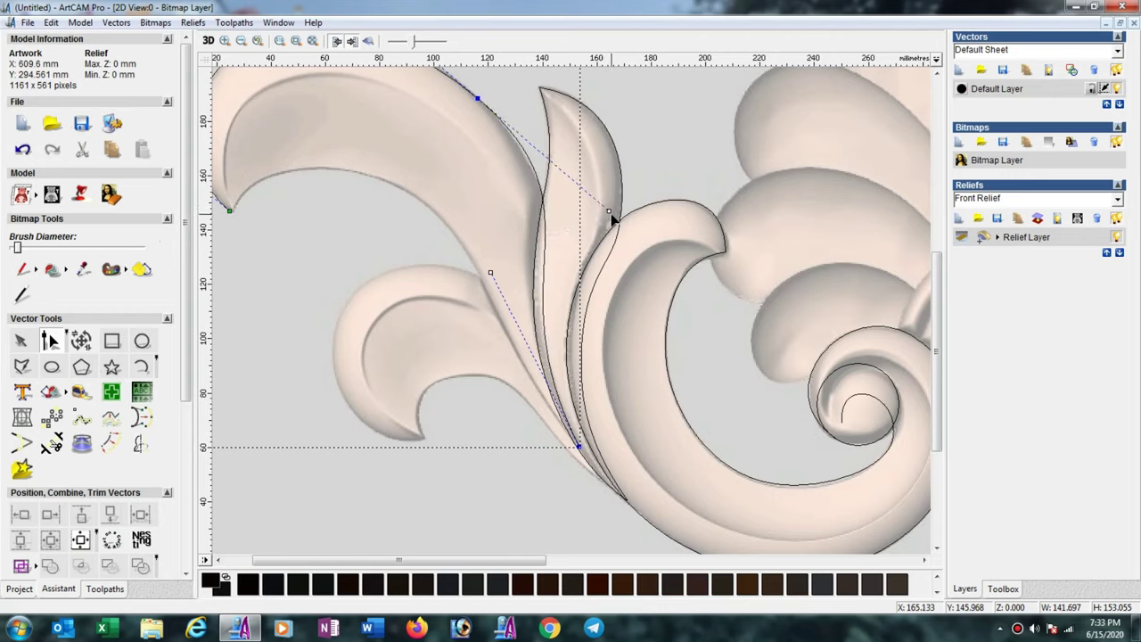
pyautogui.moveTo(611, 218); pyautogui.dragTo(606, 219)
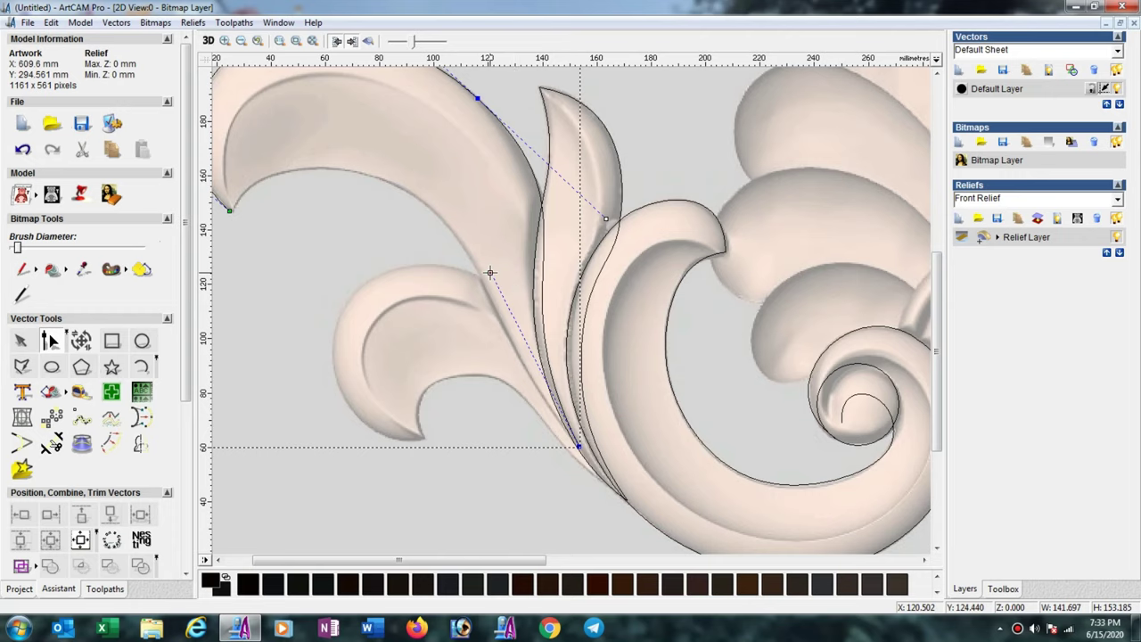
pyautogui.scroll(-2, 438, 238)
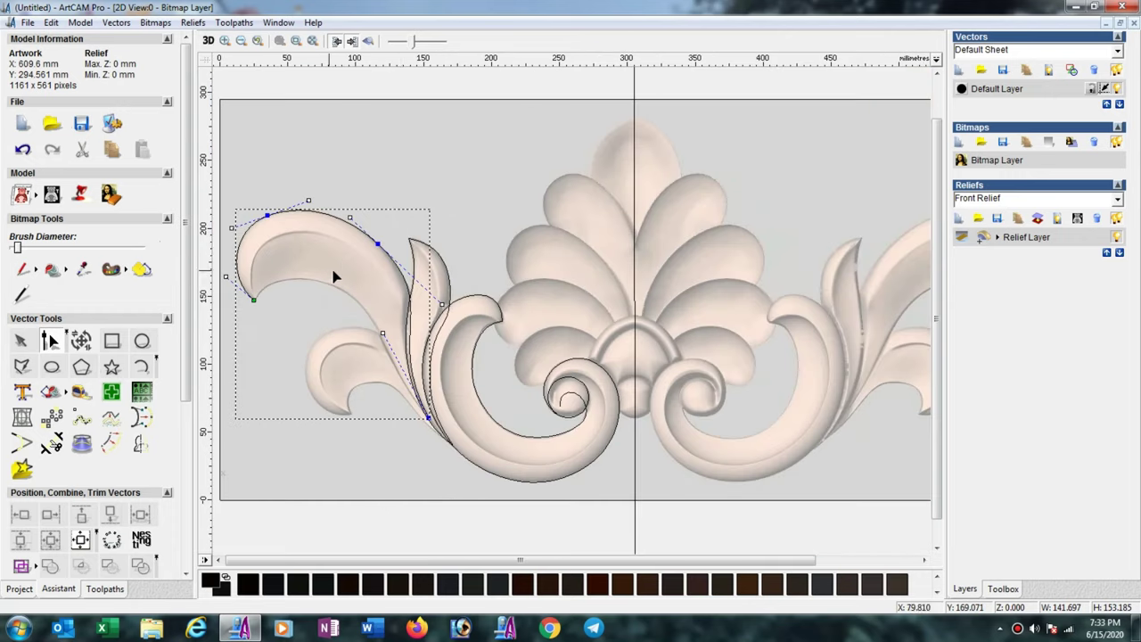
pyautogui.scroll(2, 334, 277)
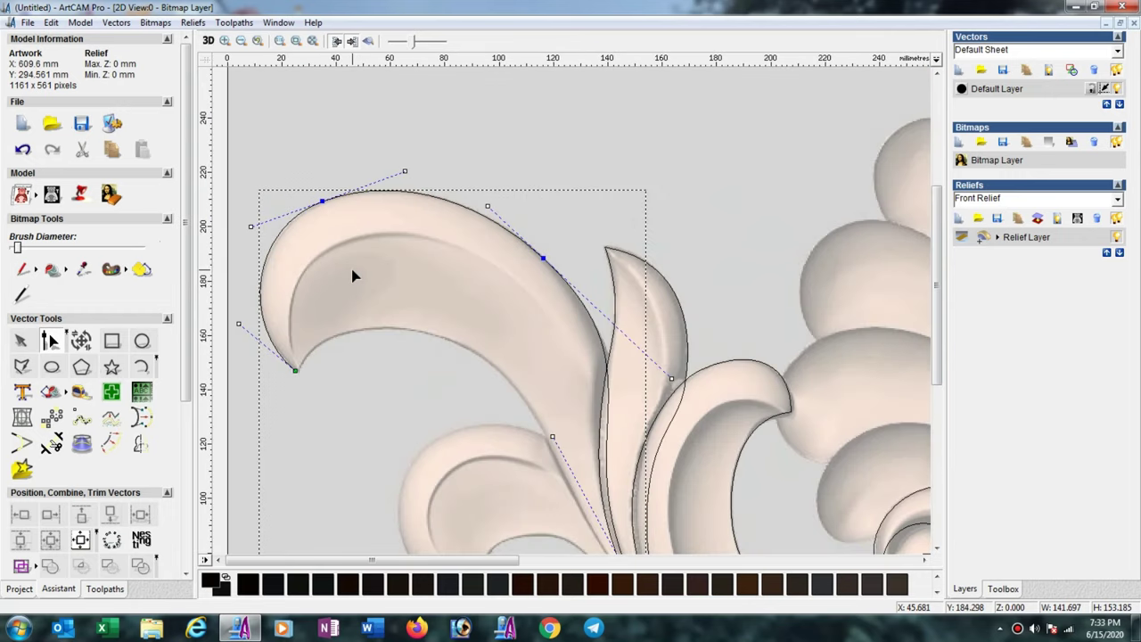
# - Draw a three-point open polyline along the big leaf's underside from tip to stem
pyautogui.click(22, 368)
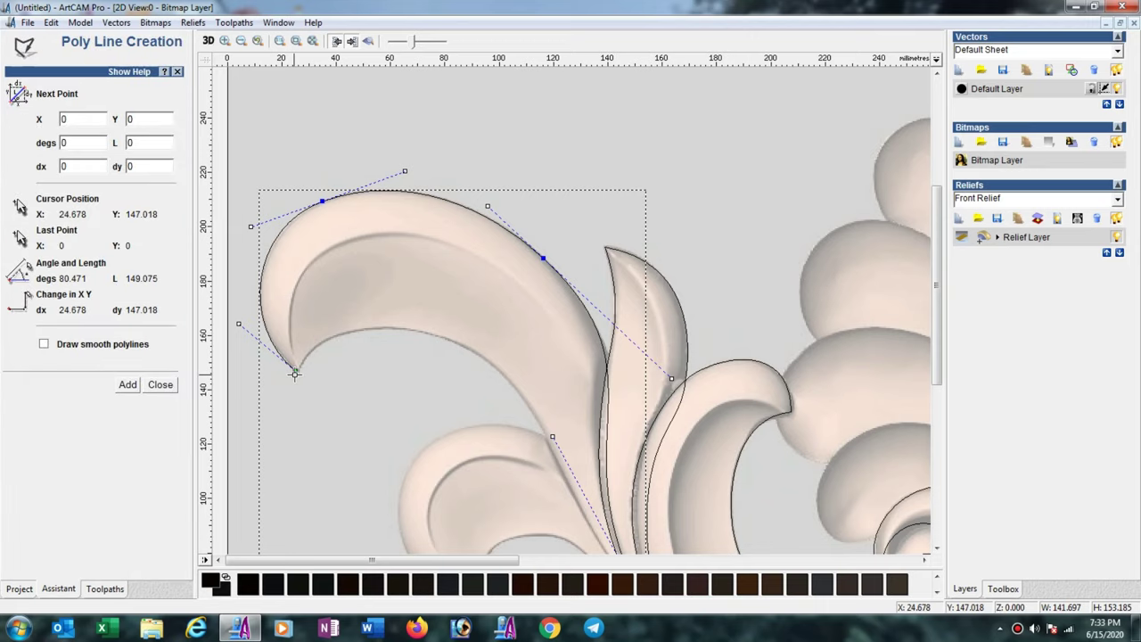
pyautogui.click(294, 371)
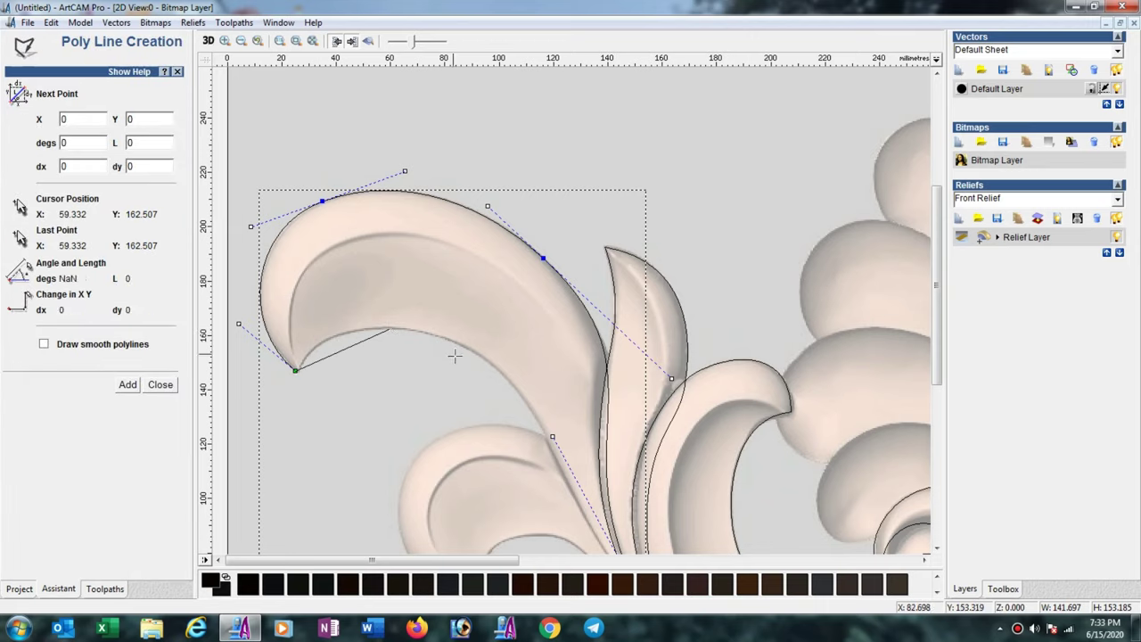
pyautogui.click(496, 368)
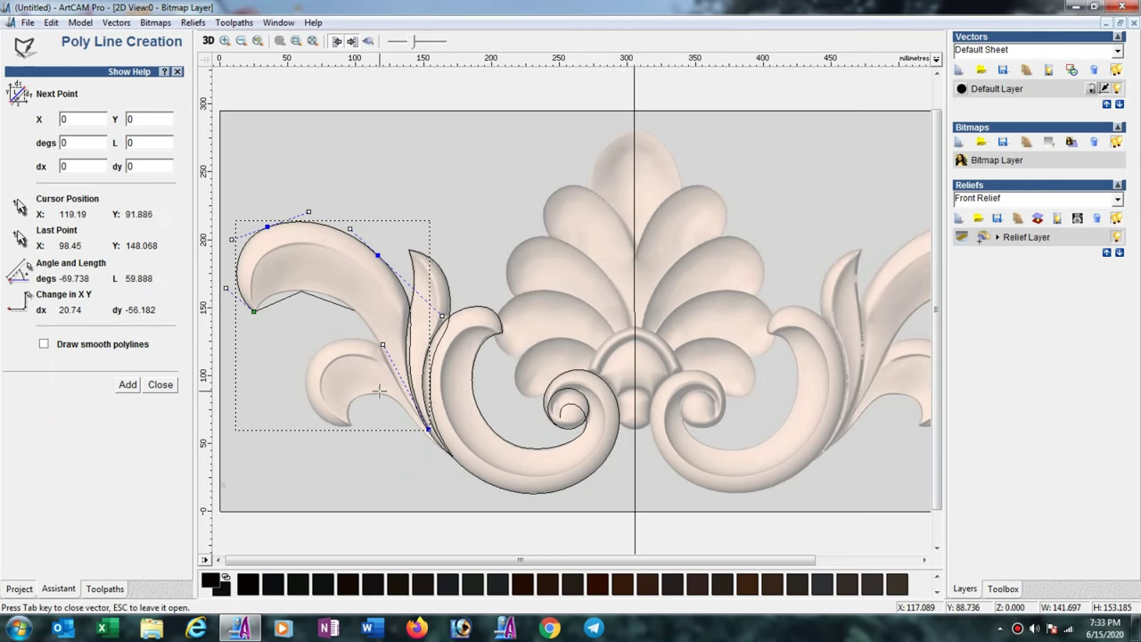
pyautogui.scroll(2, 368, 399)
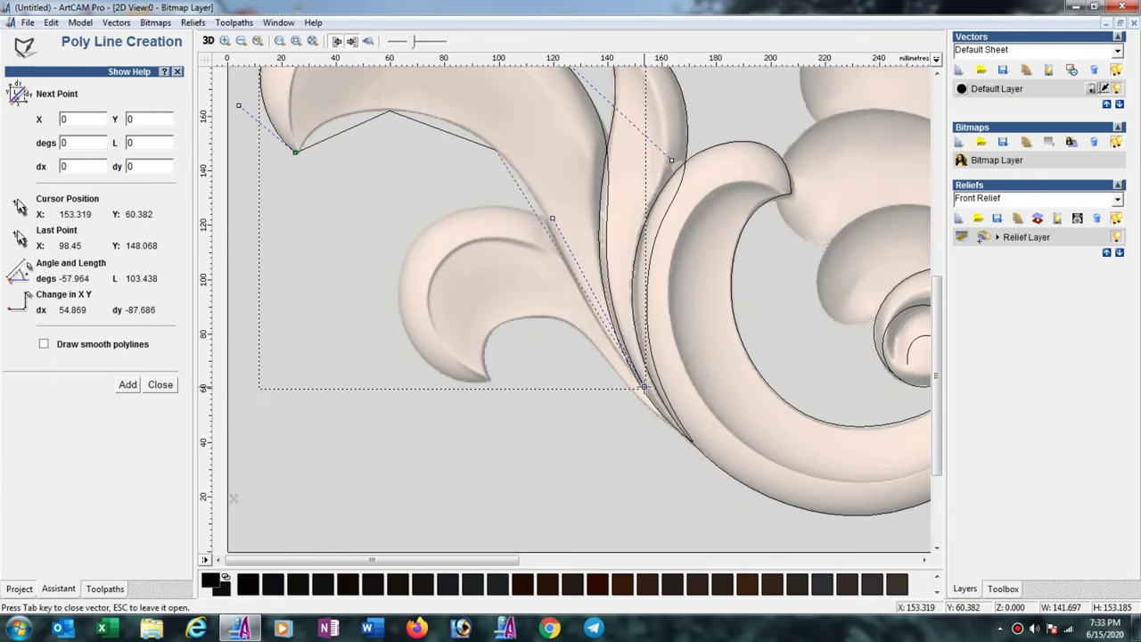
pyautogui.click(644, 389)
pyautogui.press('Escape')
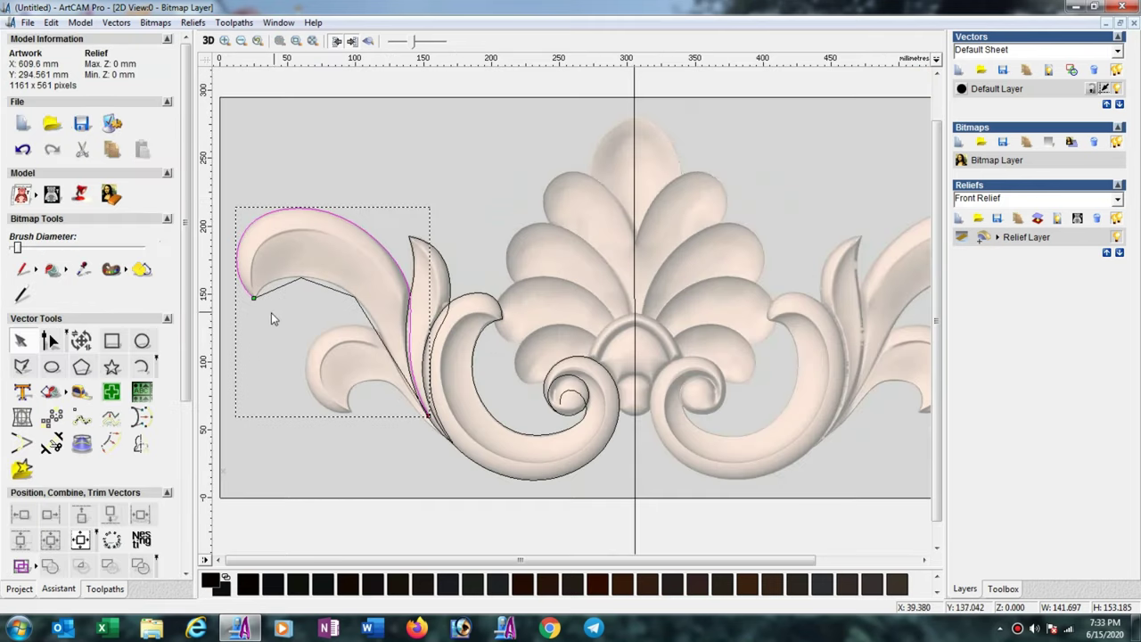
# - Select all the underside polyline's nodes and turn its spans into smooth curves
pyautogui.click(289, 285)
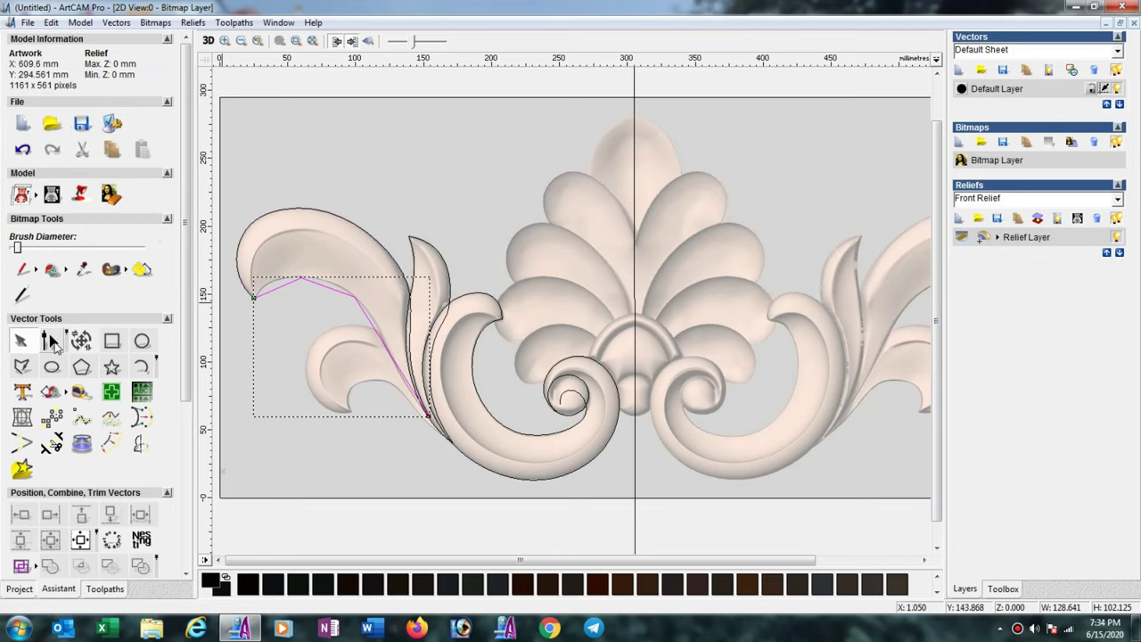
pyautogui.click(49, 339)
pyautogui.moveTo(226, 256); pyautogui.dragTo(508, 469)
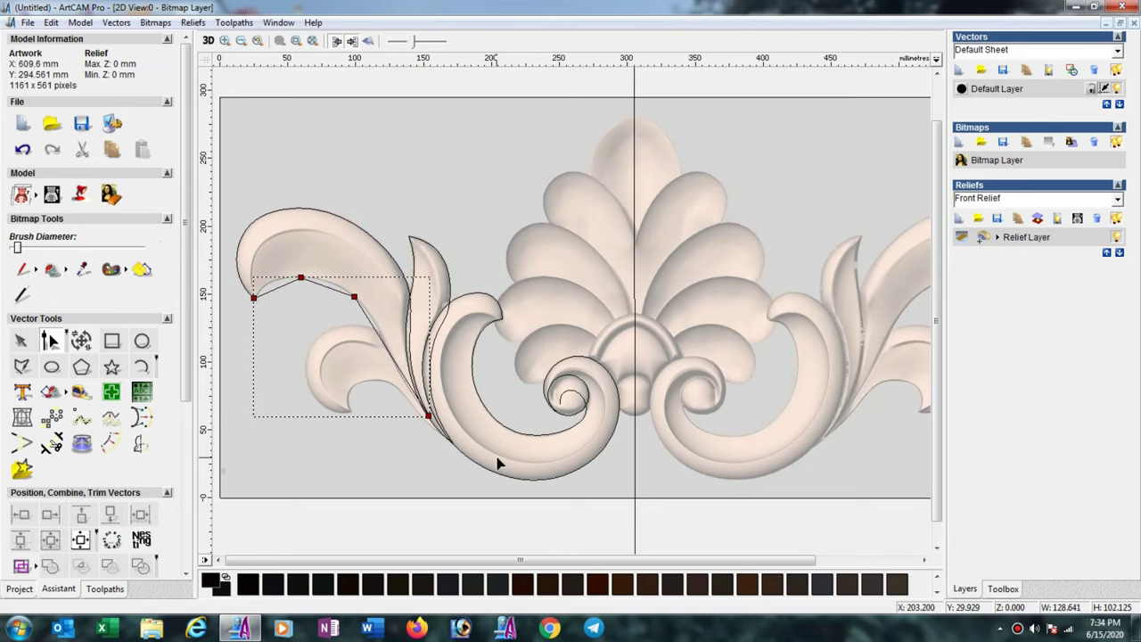
pyautogui.press('s')
pyautogui.scroll(2, 305, 267)
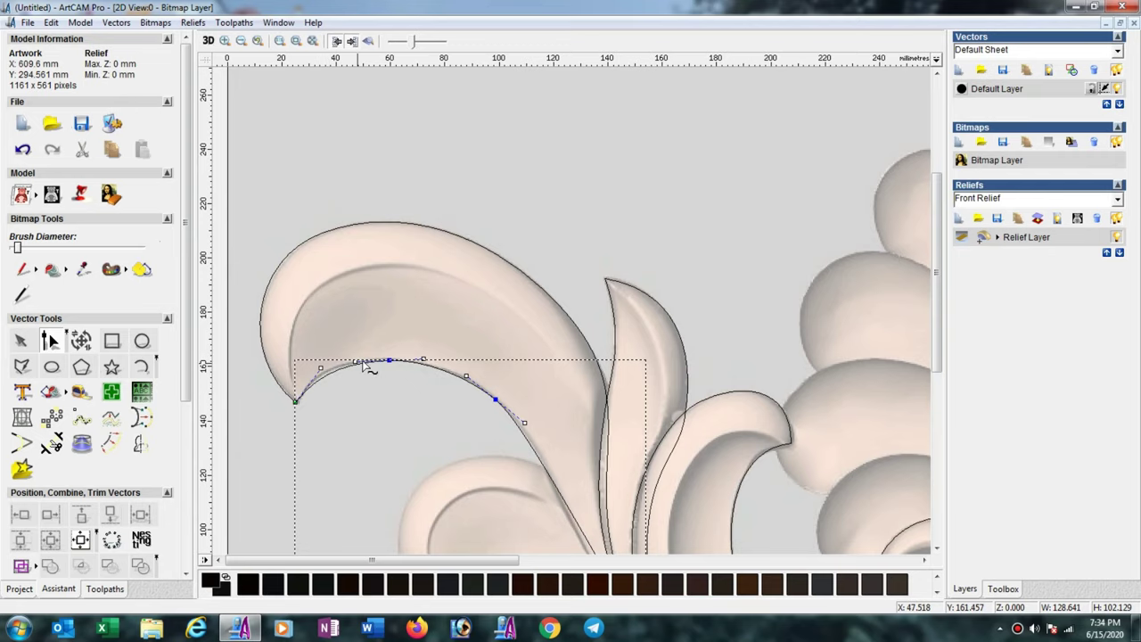
pyautogui.scroll(2, 369, 364)
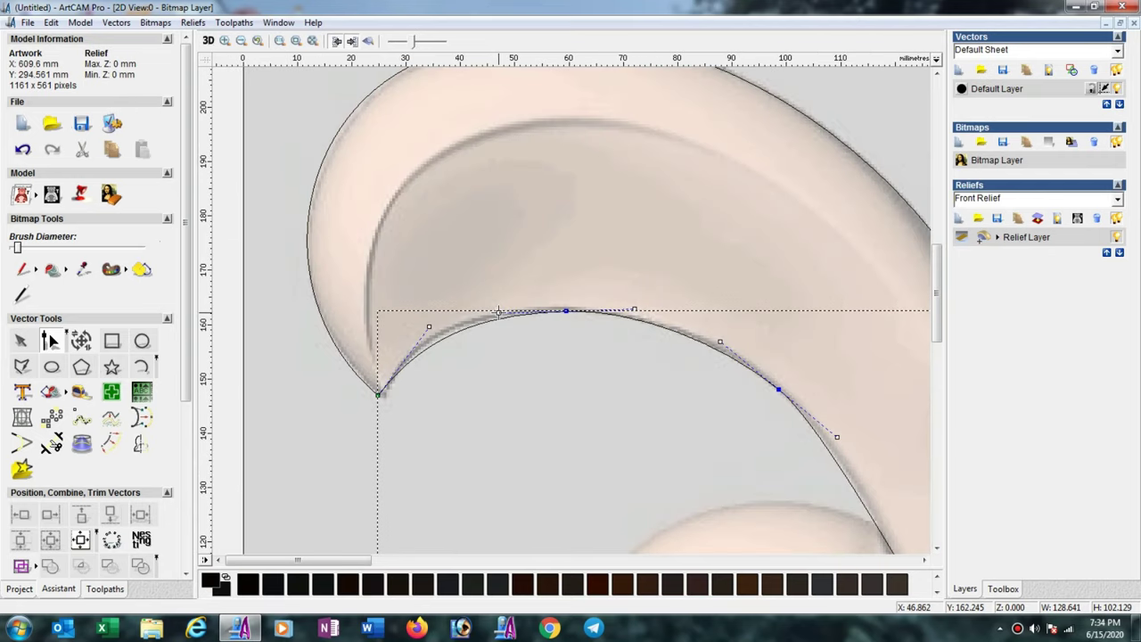
# - Bend the spans onto the leaf underside, insert an extra node, and refine the span near the stem
pyautogui.moveTo(498, 311); pyautogui.dragTo(479, 311)
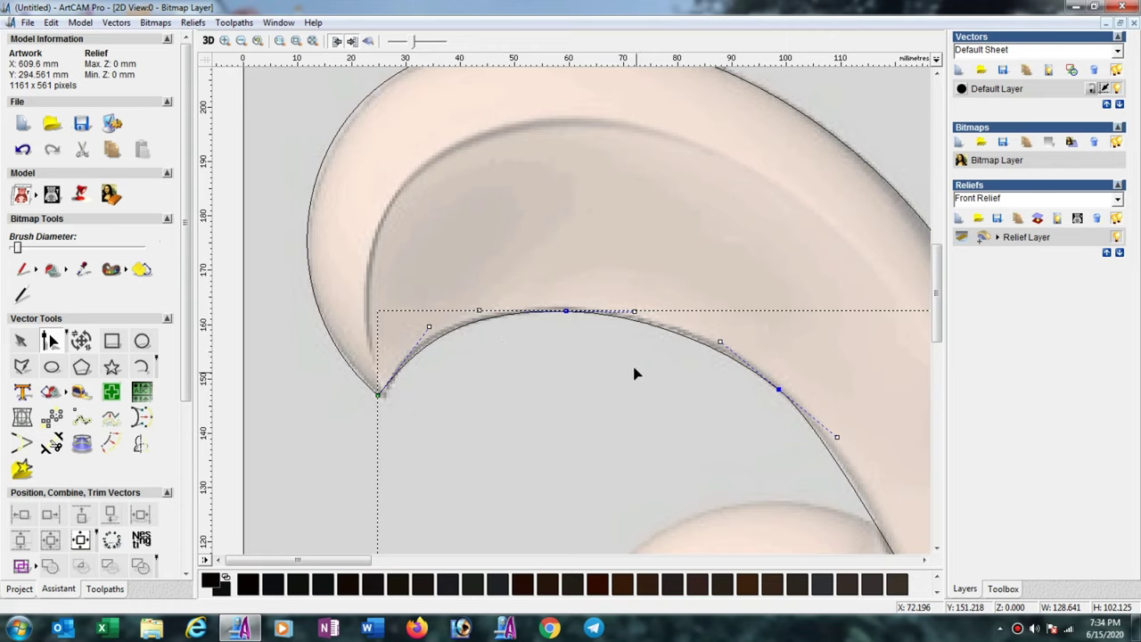
pyautogui.scroll(-2, 633, 374)
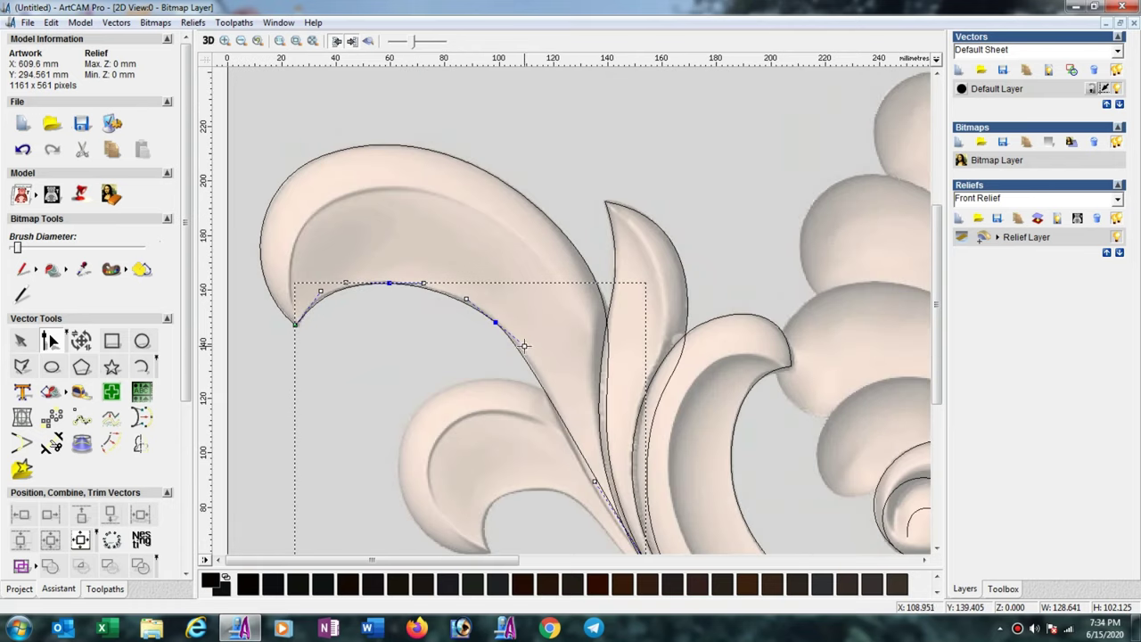
pyautogui.moveTo(525, 345); pyautogui.dragTo(532, 353)
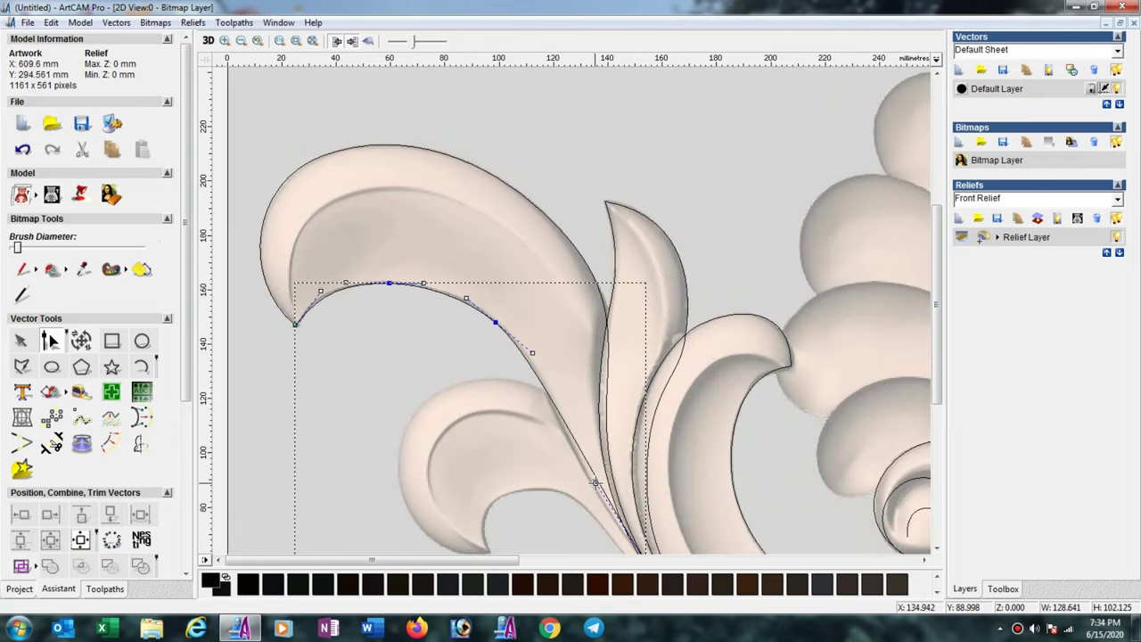
pyautogui.moveTo(595, 482); pyautogui.dragTo(580, 481)
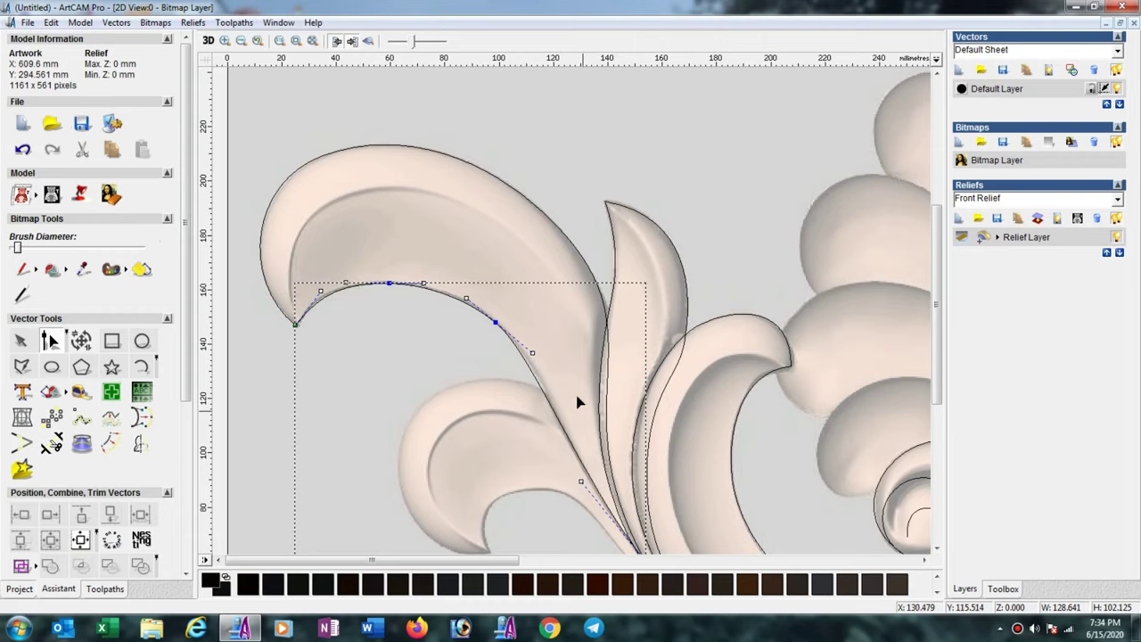
pyautogui.moveTo(533, 352); pyautogui.dragTo(541, 363)
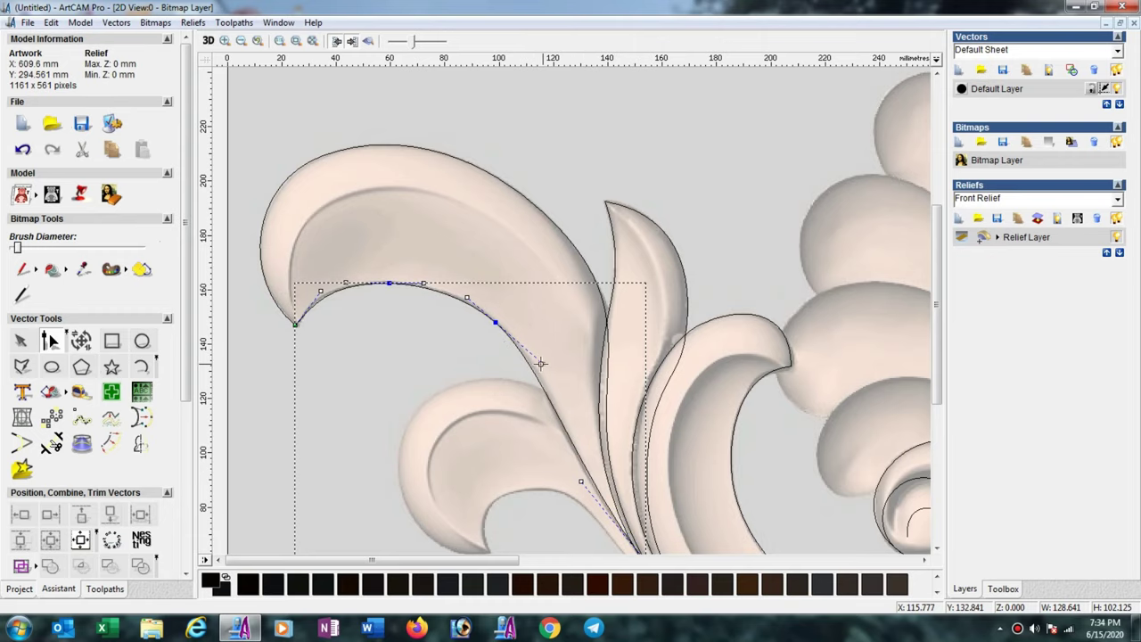
pyautogui.press('i')
pyautogui.scroll(-3, 494, 323)
pyautogui.scroll(3, 392, 345)
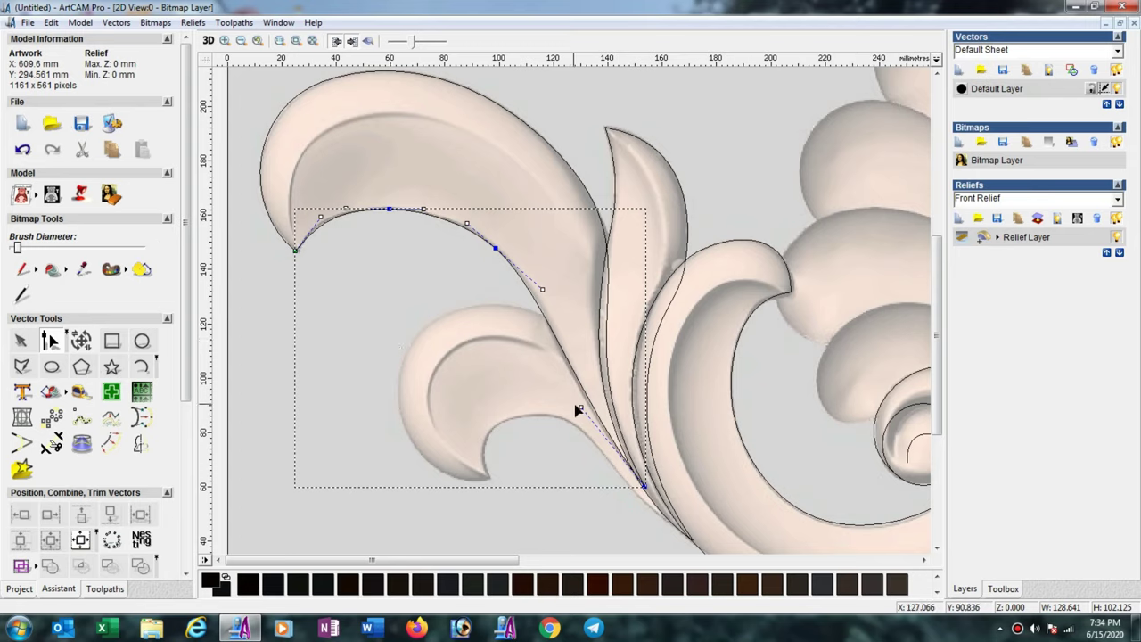
pyautogui.moveTo(582, 408); pyautogui.dragTo(577, 412)
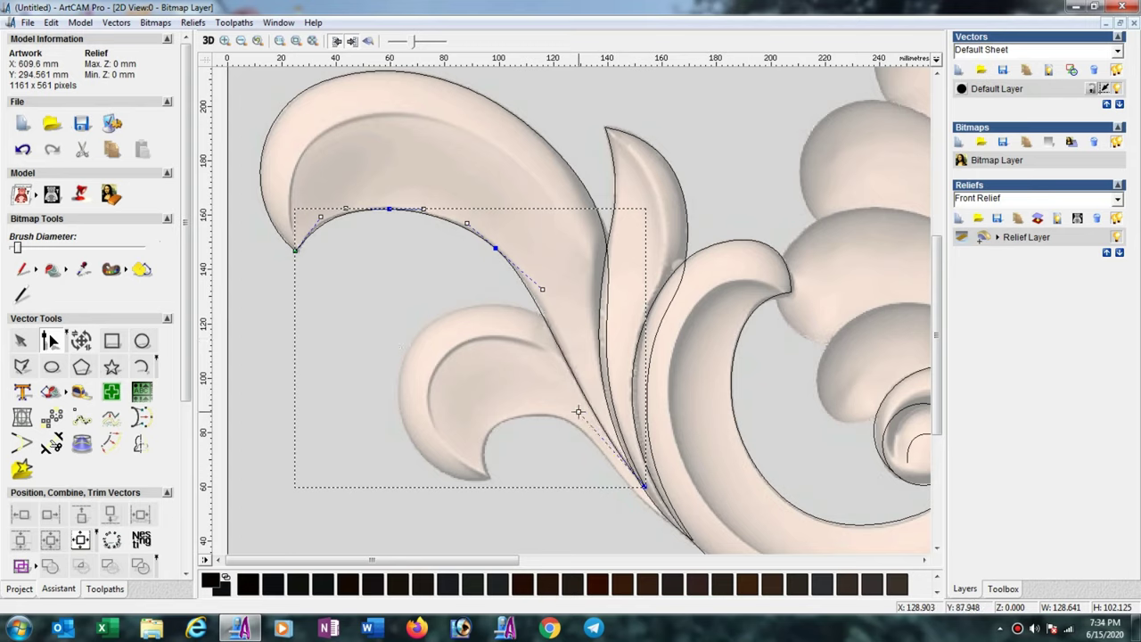
# - Draw a four-point open polyline around the small lower leaf from its tip to the stem base
pyautogui.click(23, 369)
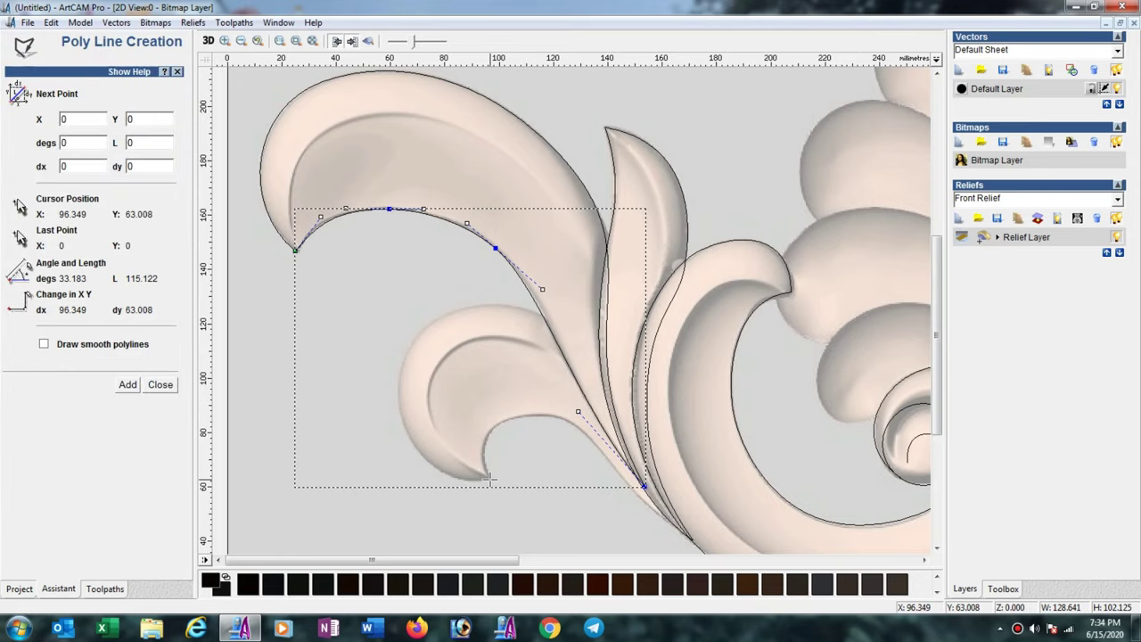
pyautogui.click(487, 475)
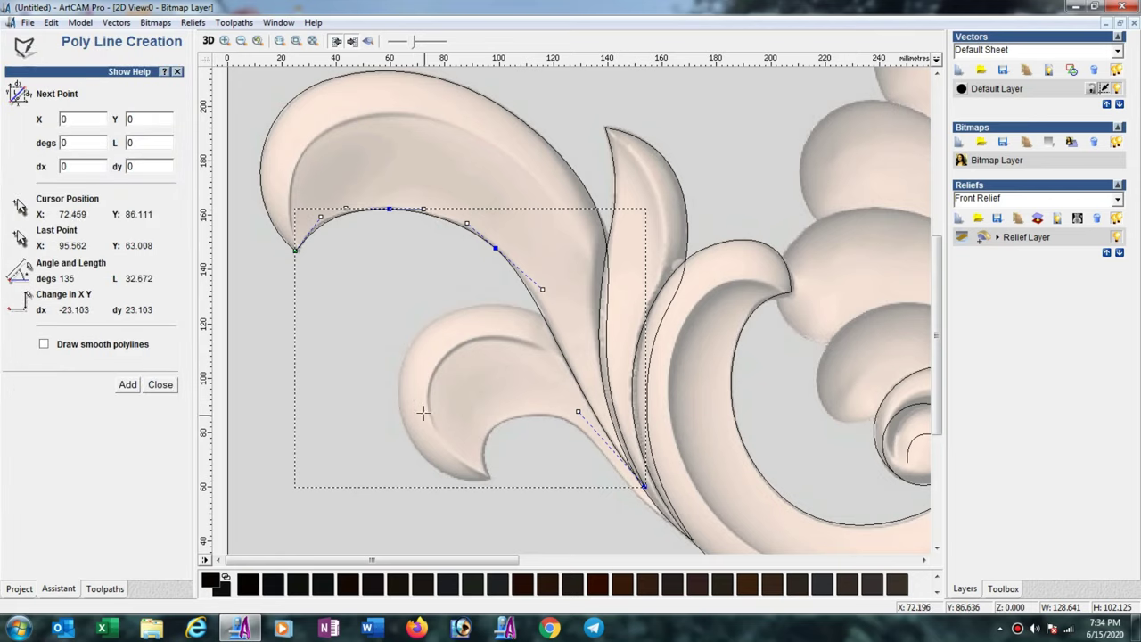
pyautogui.click(400, 369)
pyautogui.click(549, 318)
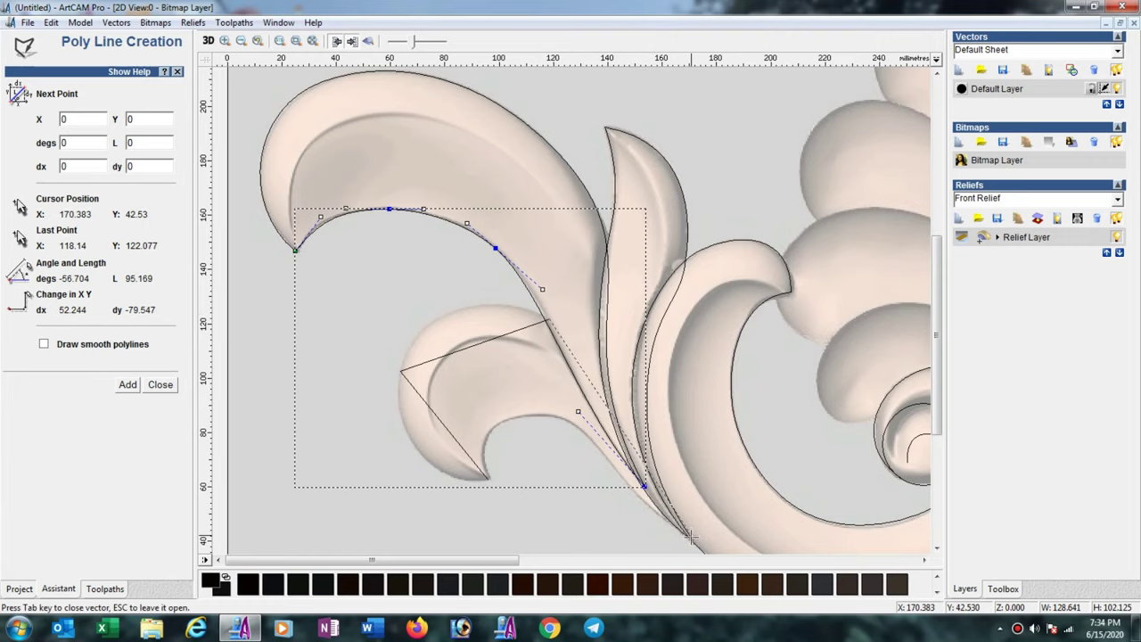
pyautogui.click(692, 541)
pyautogui.press('Escape')
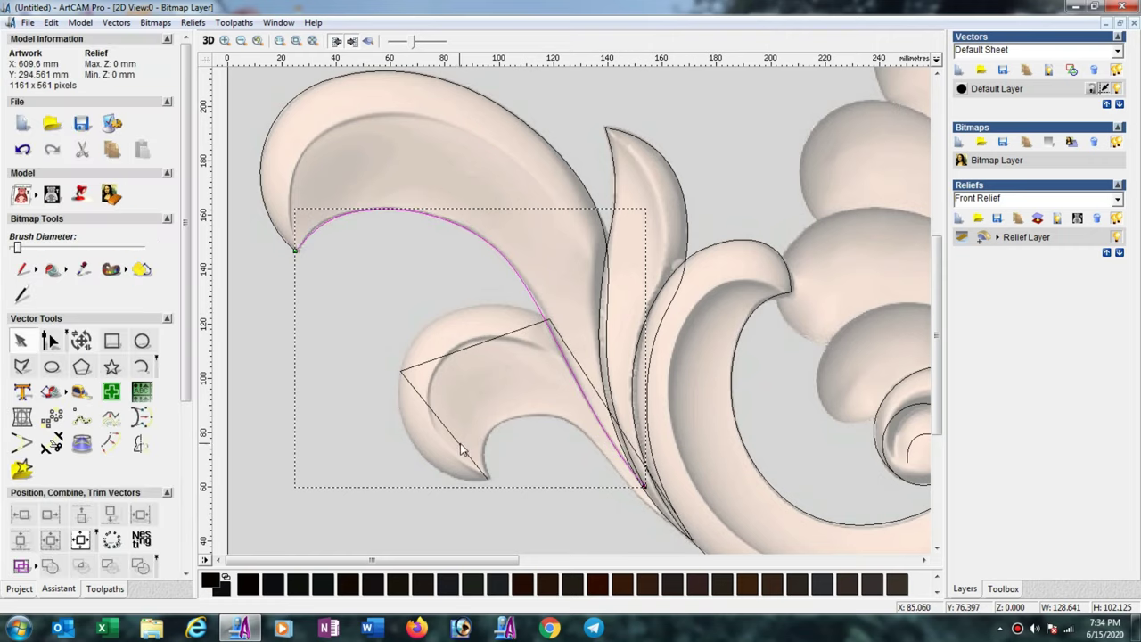
# - Select all the new polyline's nodes and convert its spans to smooth curves
pyautogui.click(461, 446)
pyautogui.click(50, 340)
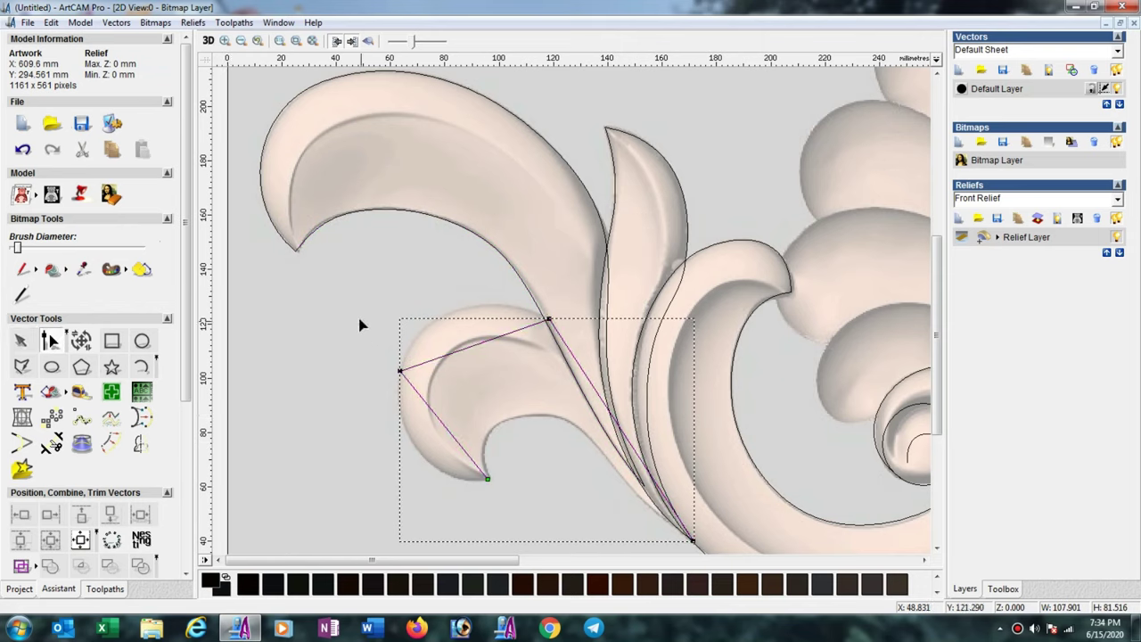
pyautogui.moveTo(360, 267); pyautogui.dragTo(752, 585)
pyautogui.press('s')
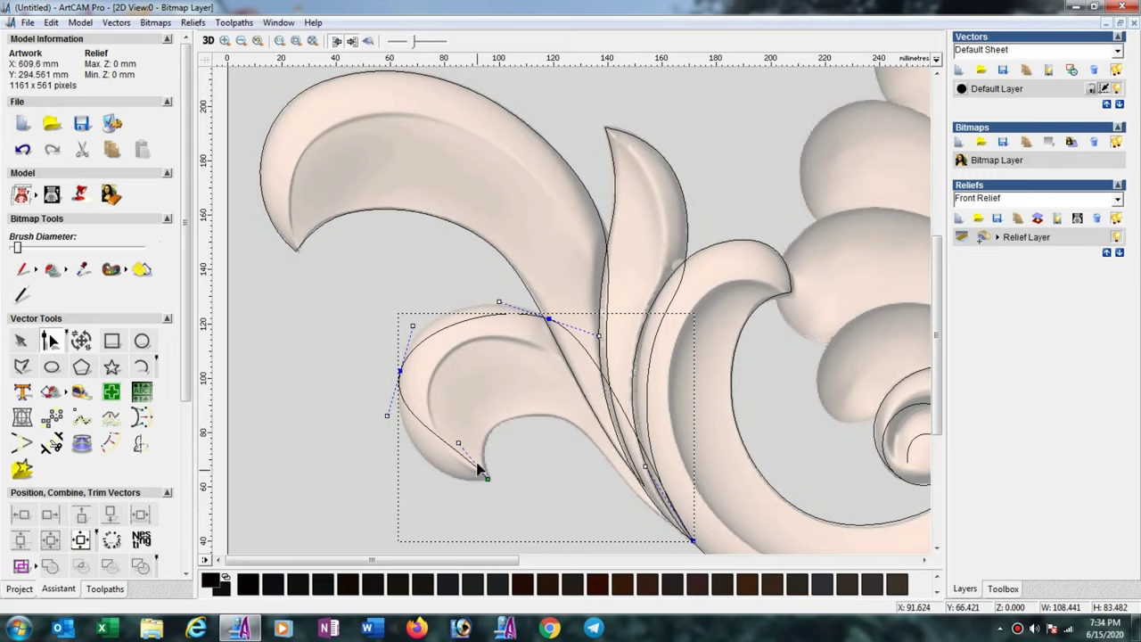
# - Bend the lower, upper and left spans onto the small leaf's outline
pyautogui.moveTo(458, 444); pyautogui.dragTo(434, 496)
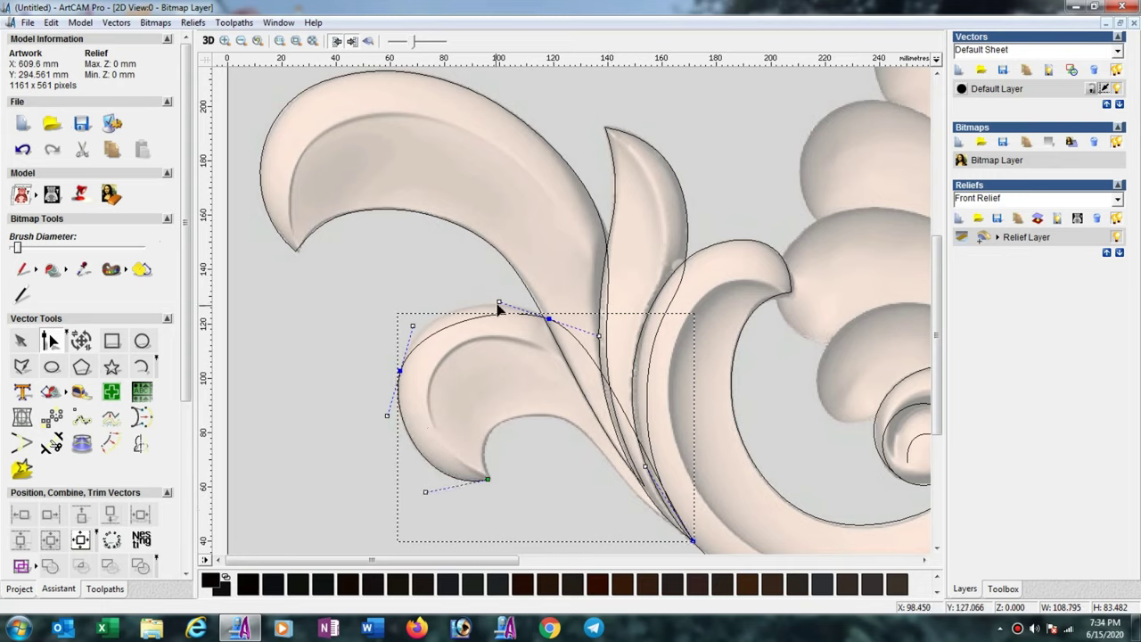
pyautogui.moveTo(500, 302); pyautogui.dragTo(468, 283)
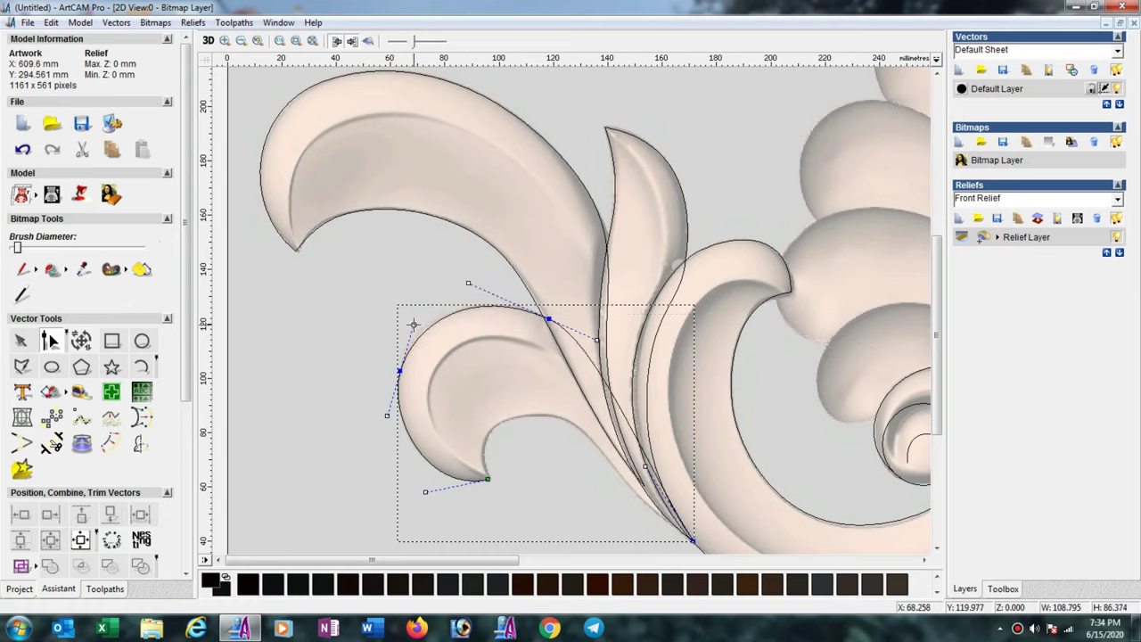
pyautogui.moveTo(413, 325); pyautogui.dragTo(411, 319)
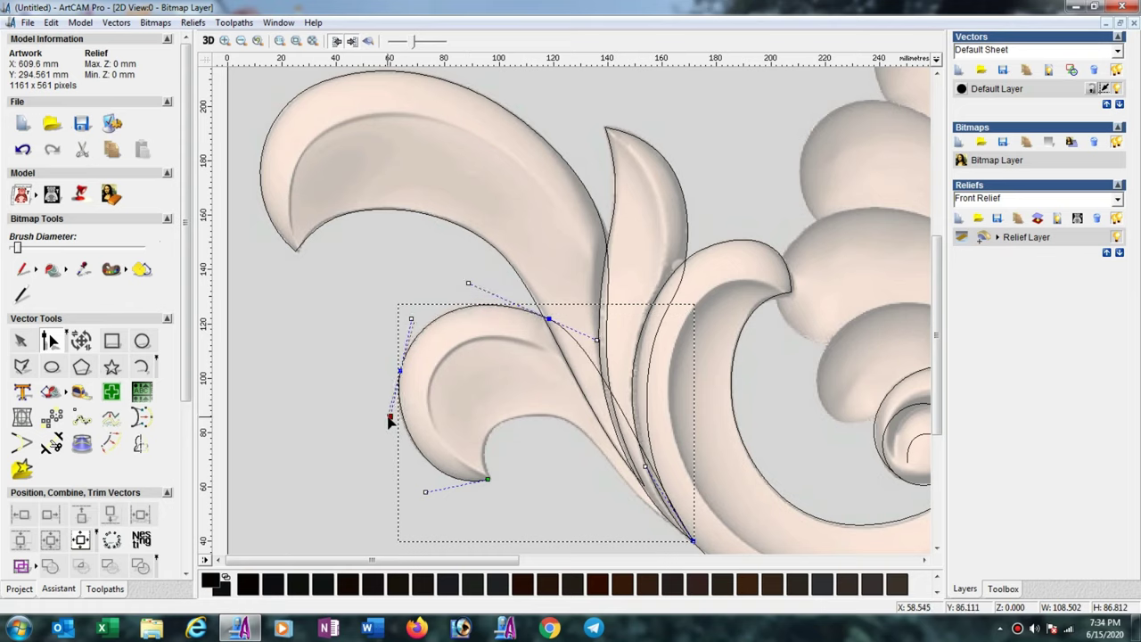
pyautogui.moveTo(389, 417); pyautogui.dragTo(386, 418)
pyautogui.moveTo(596, 340); pyautogui.dragTo(599, 345)
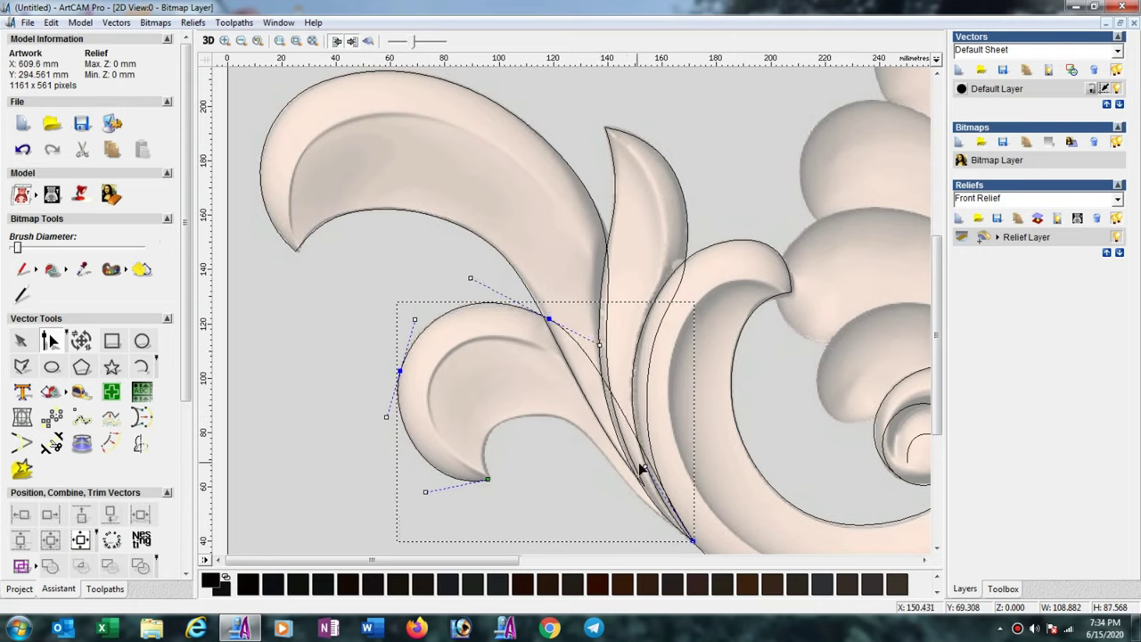
pyautogui.moveTo(646, 465); pyautogui.dragTo(582, 428)
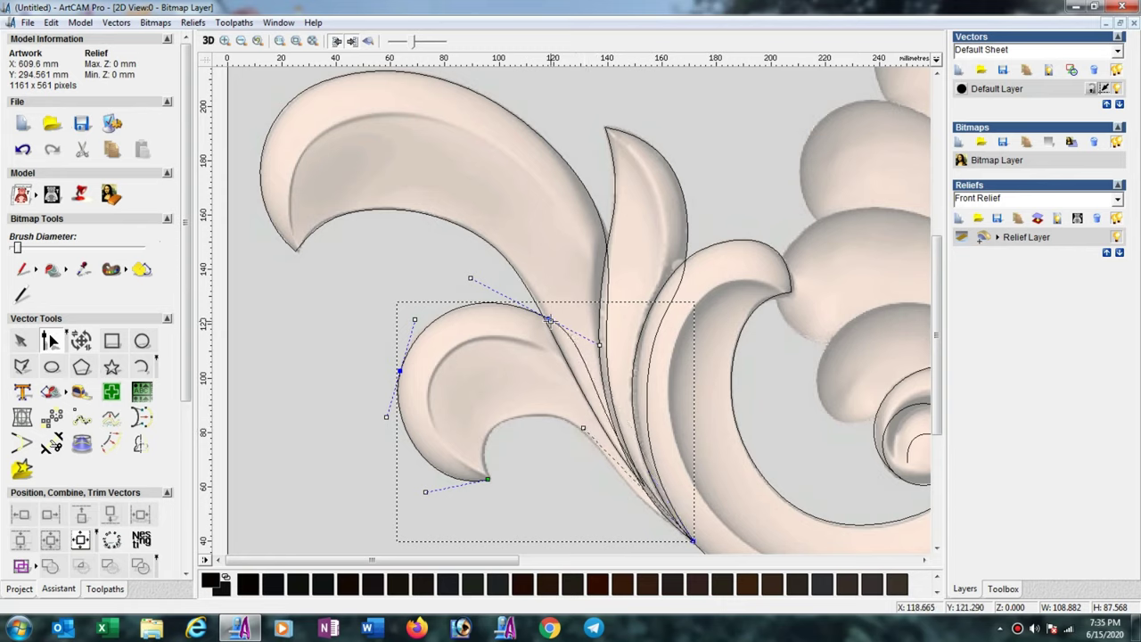
# - Fine-tune nodes and handles so the curve hugs the leaf's top, left curl and stem bend
pyautogui.moveTo(549, 319); pyautogui.dragTo(541, 318)
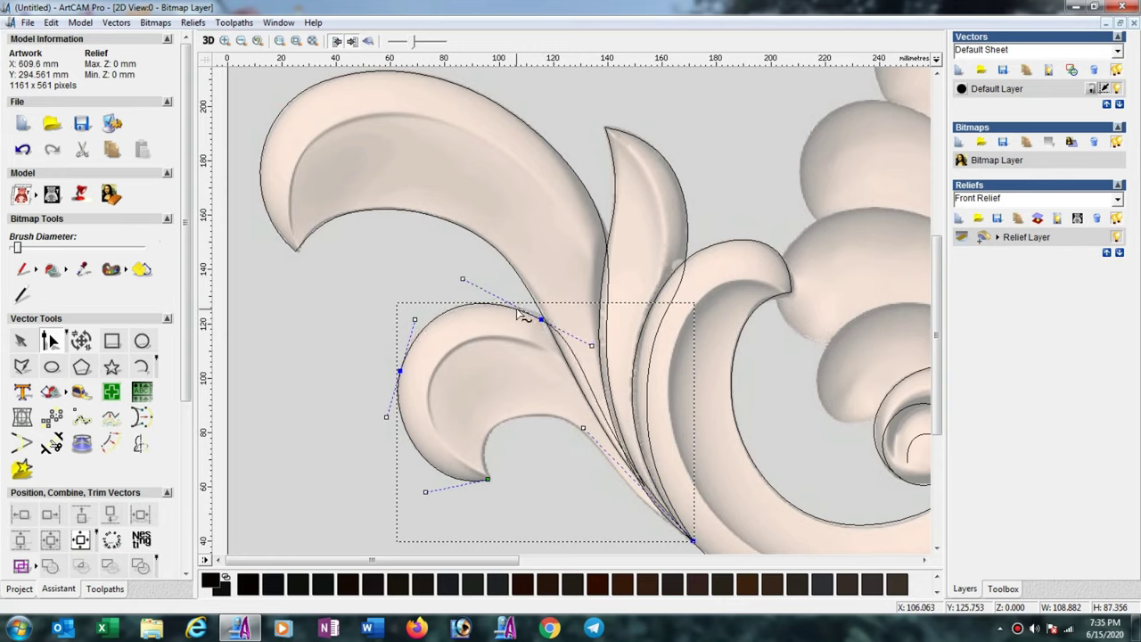
pyautogui.moveTo(463, 279); pyautogui.dragTo(467, 282)
pyautogui.moveTo(541, 320); pyautogui.dragTo(545, 317)
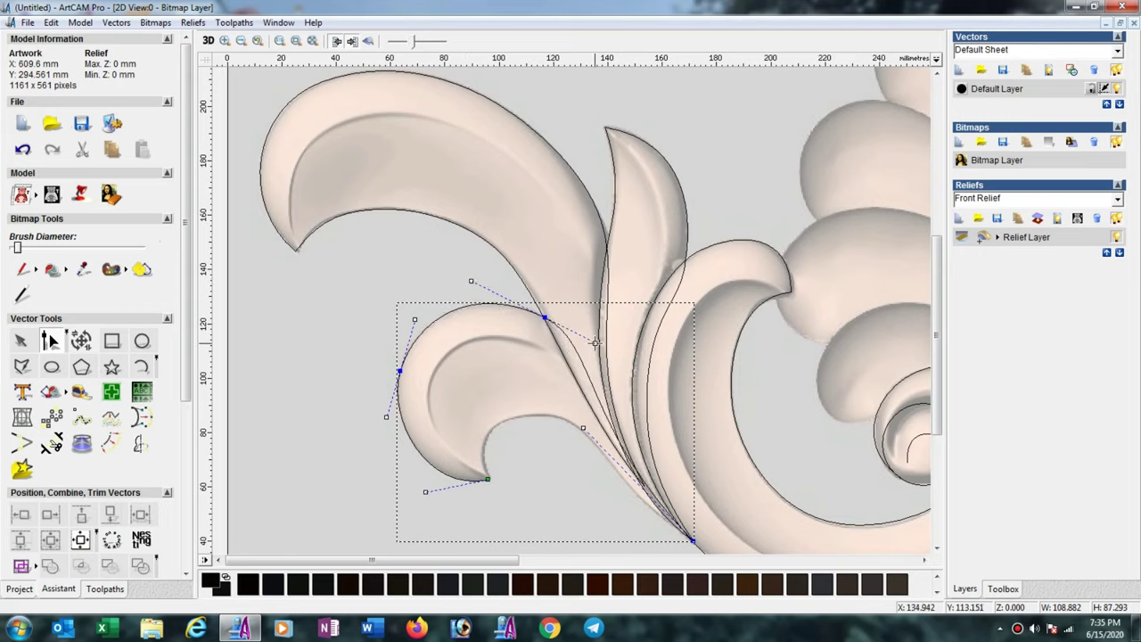
pyautogui.moveTo(595, 342); pyautogui.dragTo(584, 342)
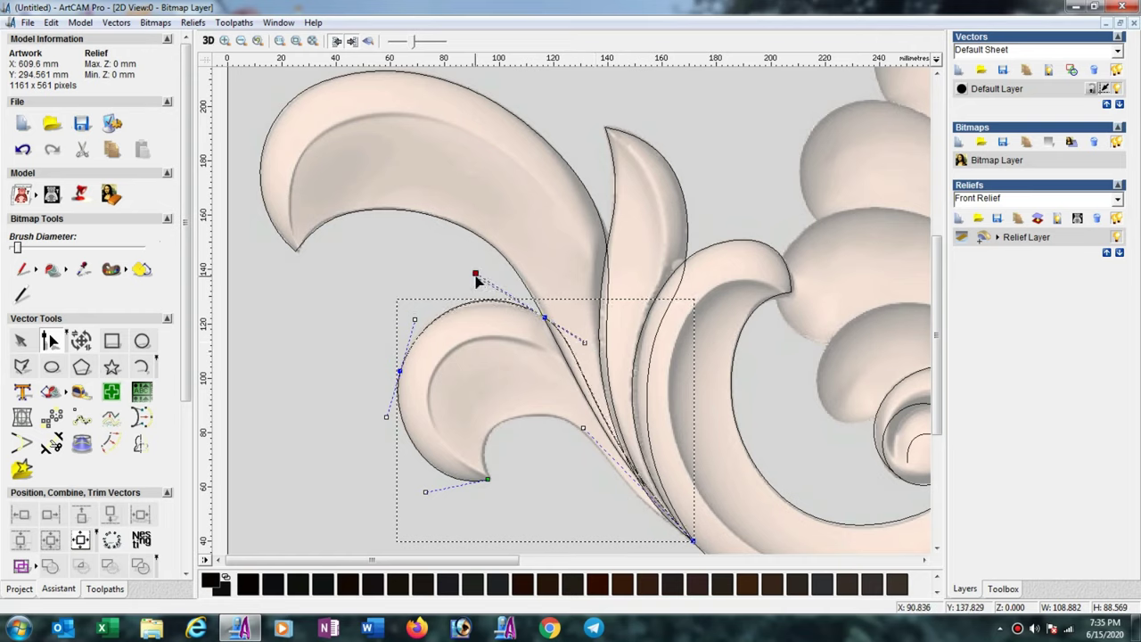
pyautogui.moveTo(475, 274); pyautogui.dragTo(474, 280)
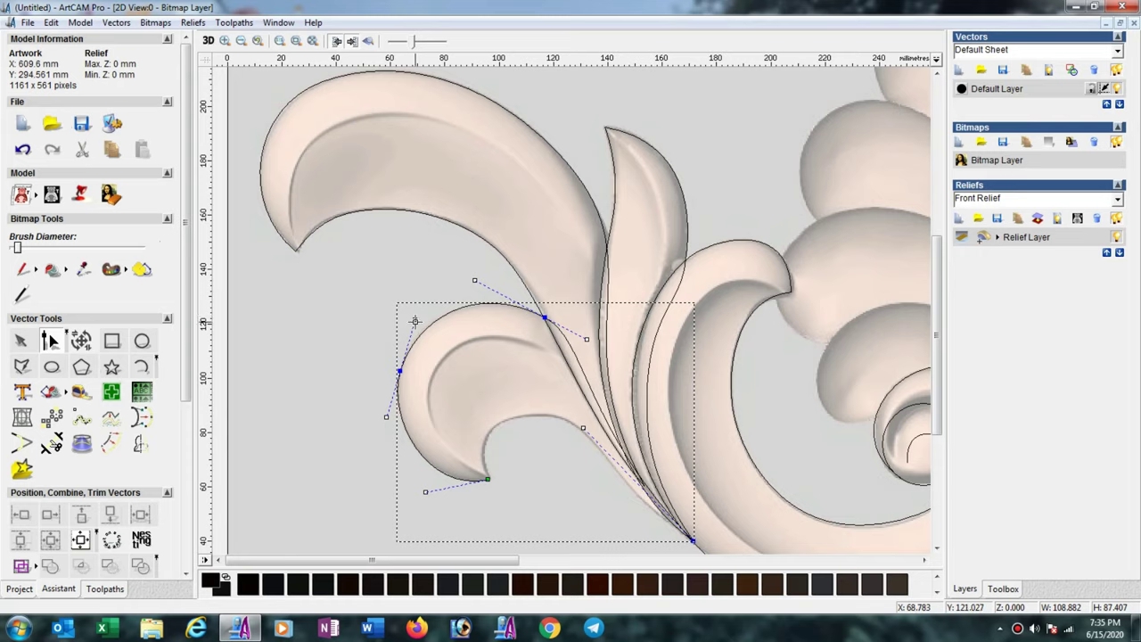
pyautogui.moveTo(415, 321); pyautogui.dragTo(412, 316)
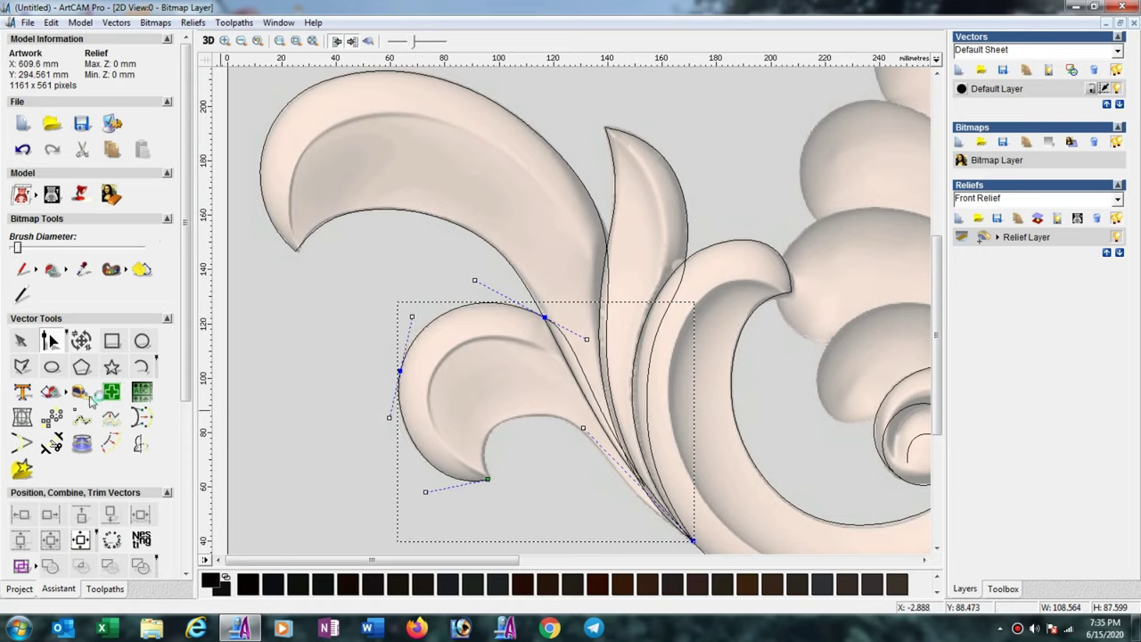
# - Draw a four-point polyline along the small leaf's underside from its tip to the stem point
pyautogui.click(21, 366)
pyautogui.click(488, 479)
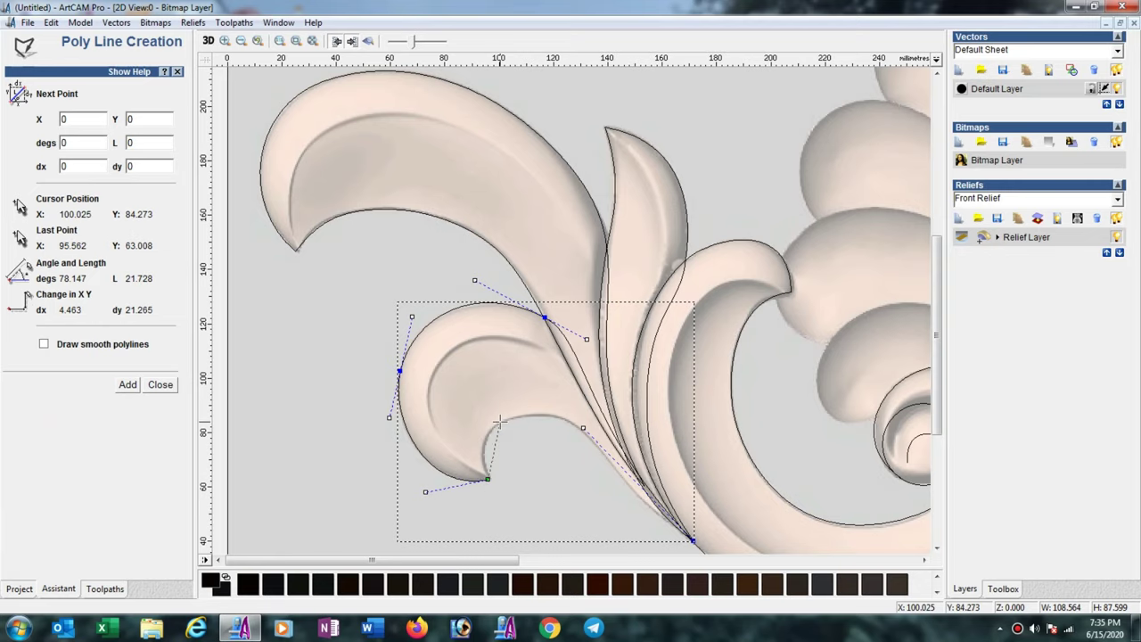
pyautogui.click(499, 421)
pyautogui.click(582, 428)
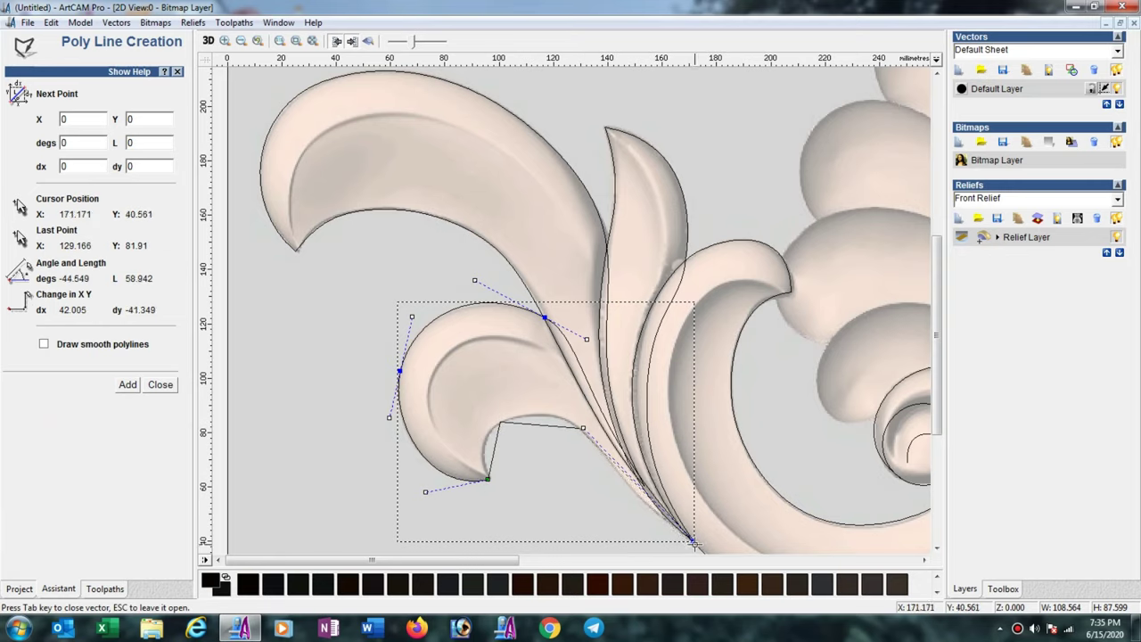
pyautogui.click(694, 541)
pyautogui.press('Escape')
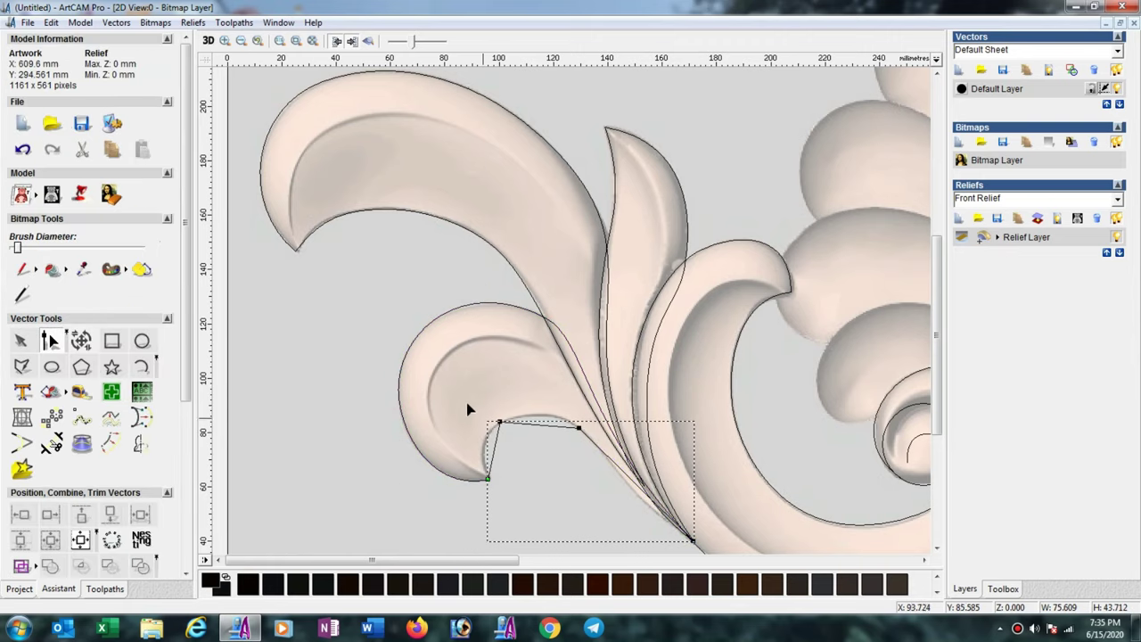
# - Select the new line and convert its straight spans to smooth Bezier curves
pyautogui.moveTo(460, 396); pyautogui.dragTo(740, 563)
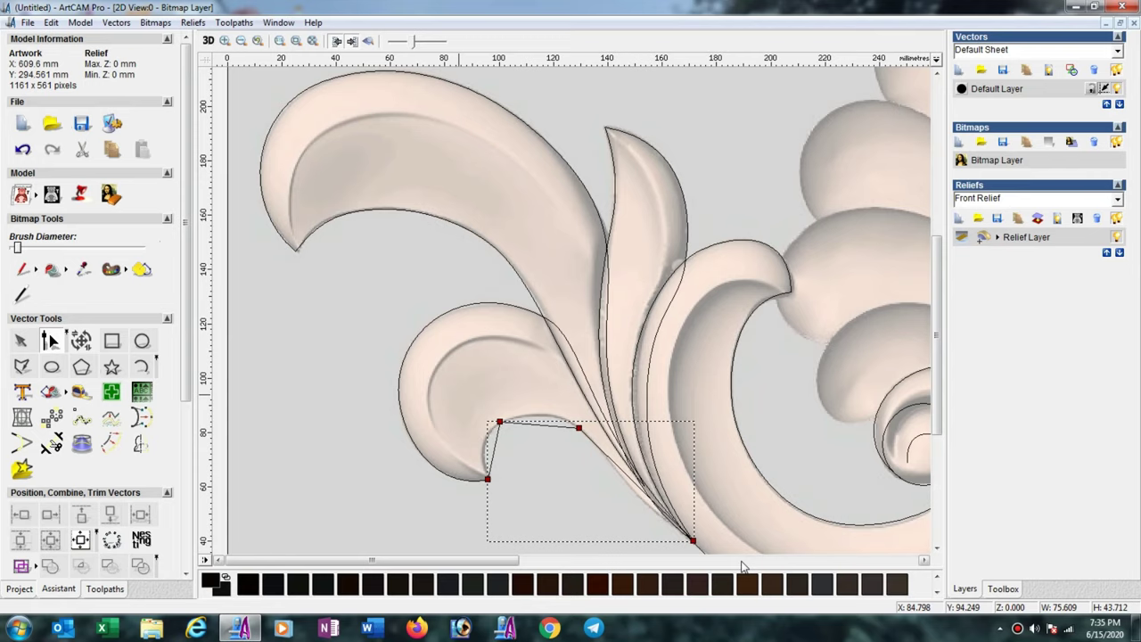
pyautogui.press('b')
pyautogui.press('s')
pyautogui.scroll(2, 537, 449)
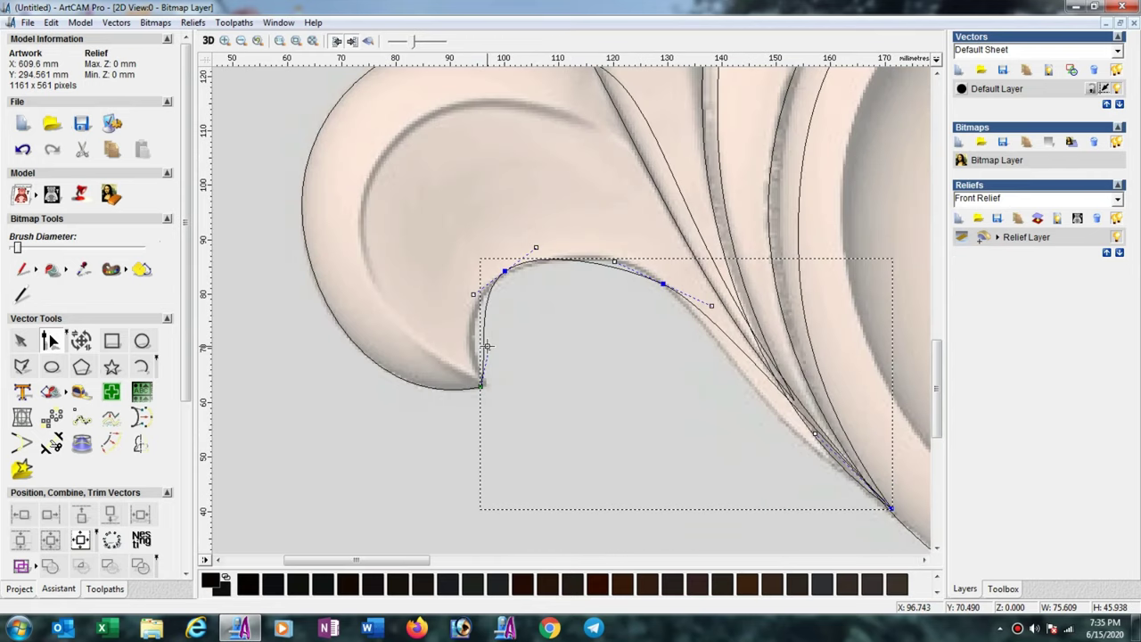
# - Pull the bottom span and node onto the leaf tip and underside edge
pyautogui.moveTo(487, 346); pyautogui.dragTo(470, 347)
pyautogui.scroll(2, 461, 373)
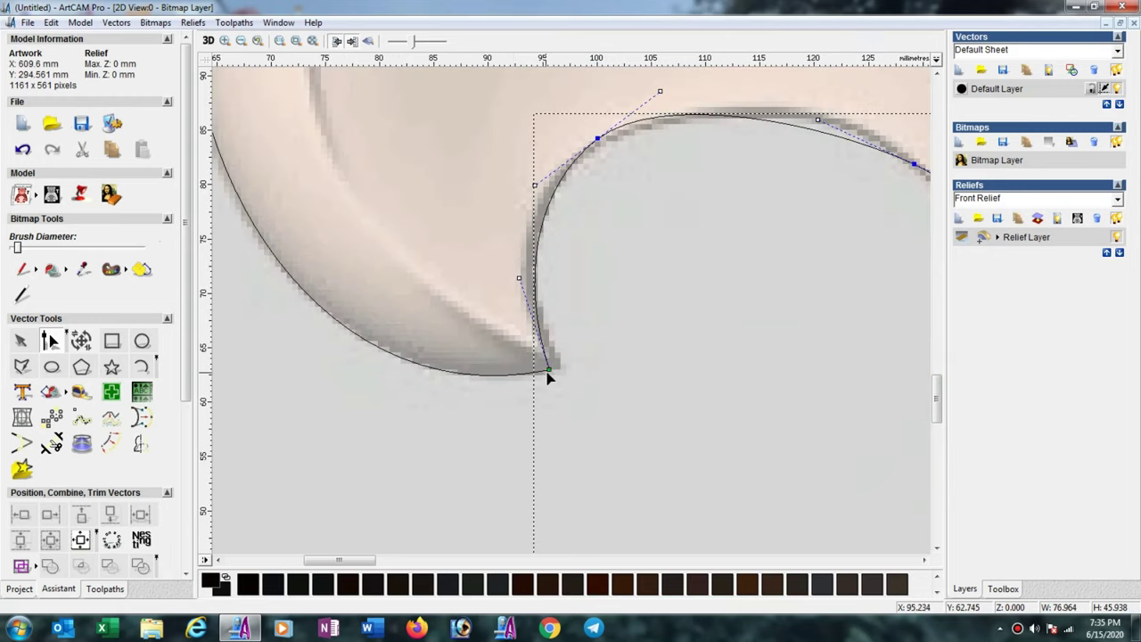
pyautogui.moveTo(547, 371); pyautogui.dragTo(555, 365)
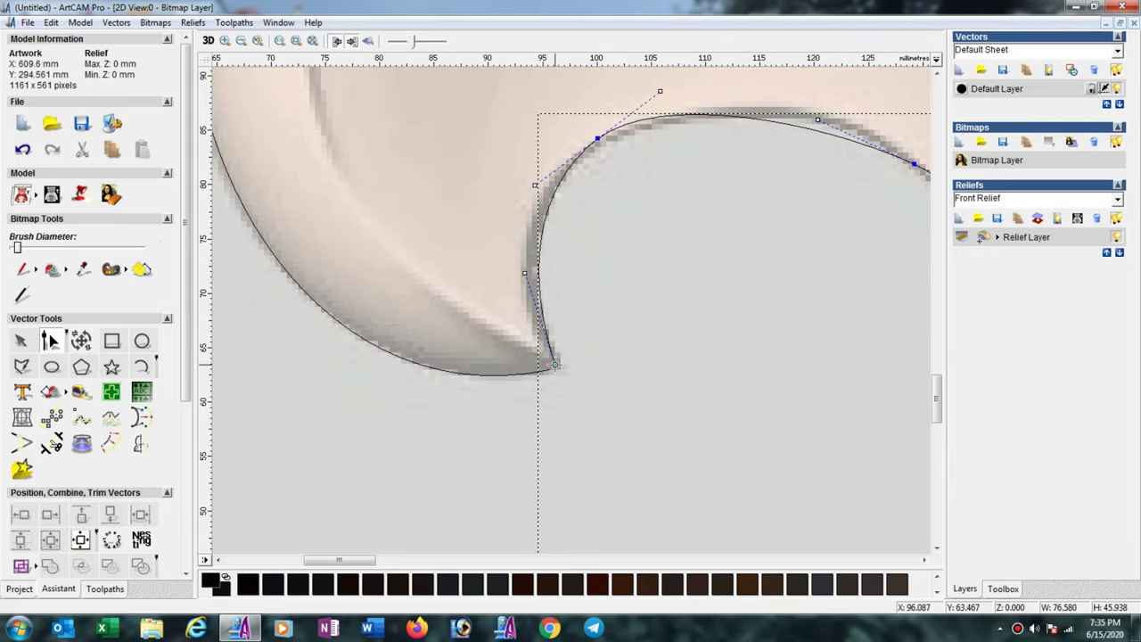
pyautogui.scroll(-2, 726, 236)
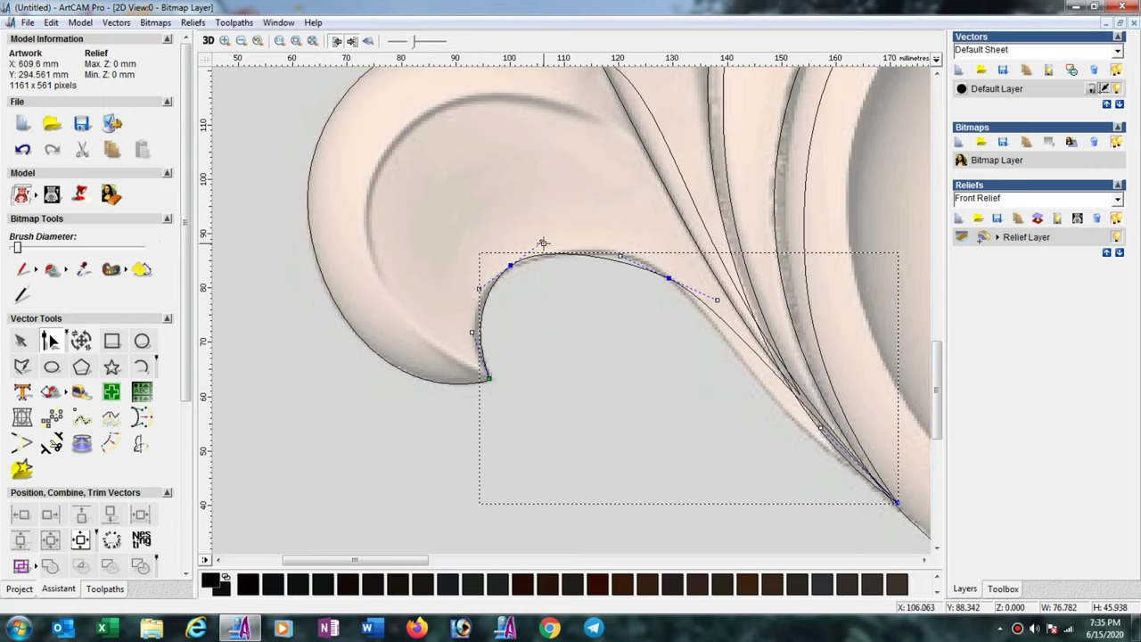
pyautogui.moveTo(543, 242); pyautogui.dragTo(564, 233)
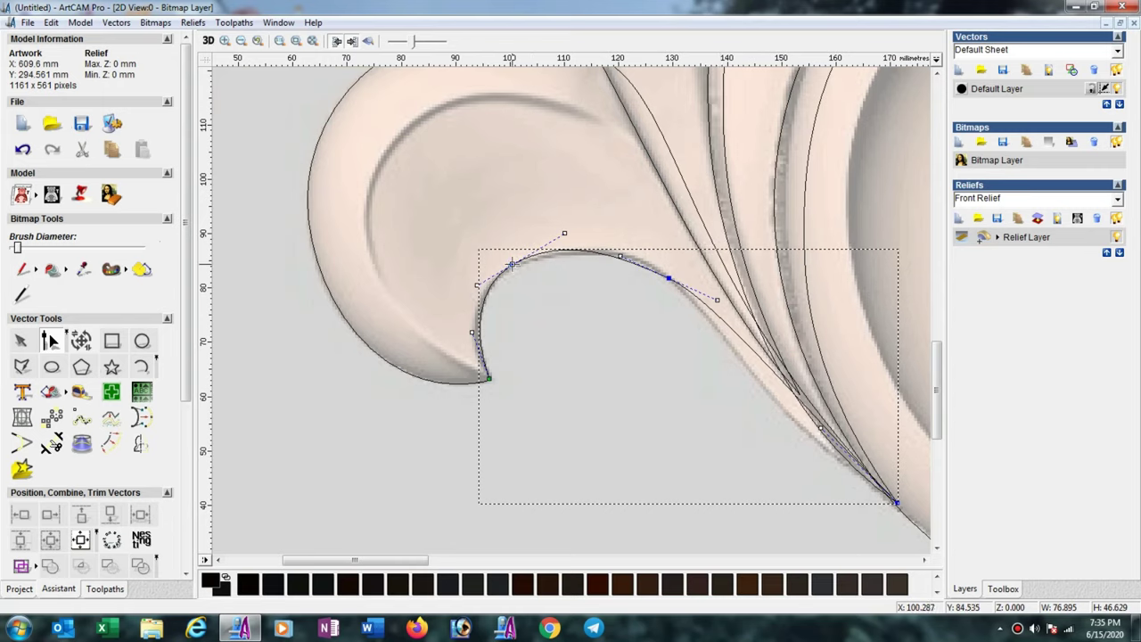
pyautogui.moveTo(512, 264); pyautogui.dragTo(515, 268)
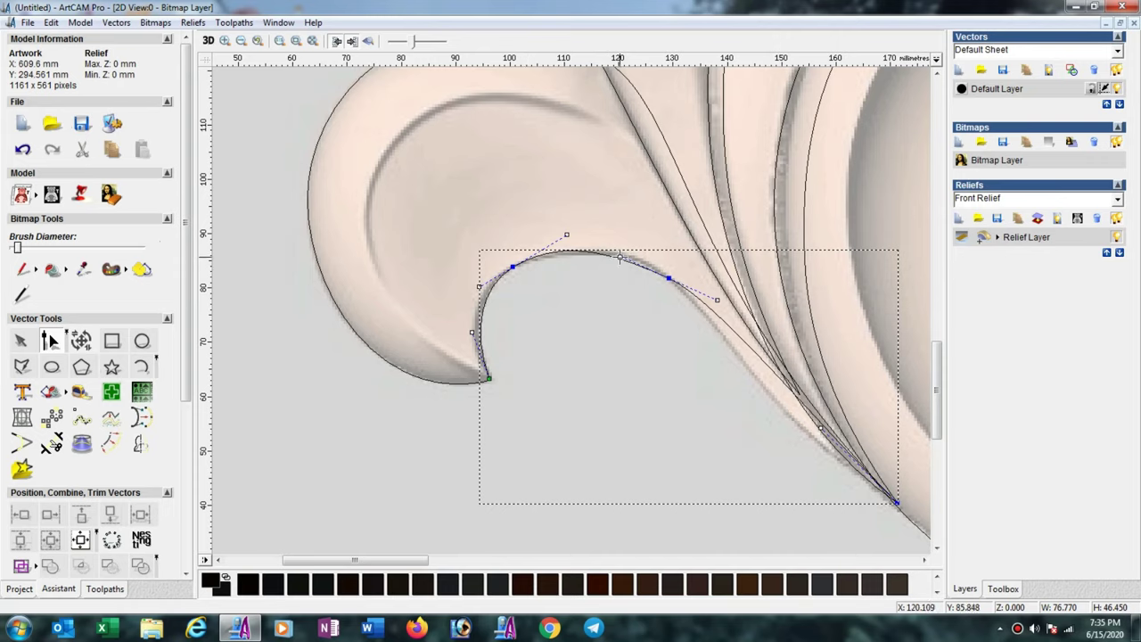
# - Refine the lower and upper bends so the curve hugs the underside down to the stem
pyautogui.moveTo(620, 256); pyautogui.dragTo(624, 258)
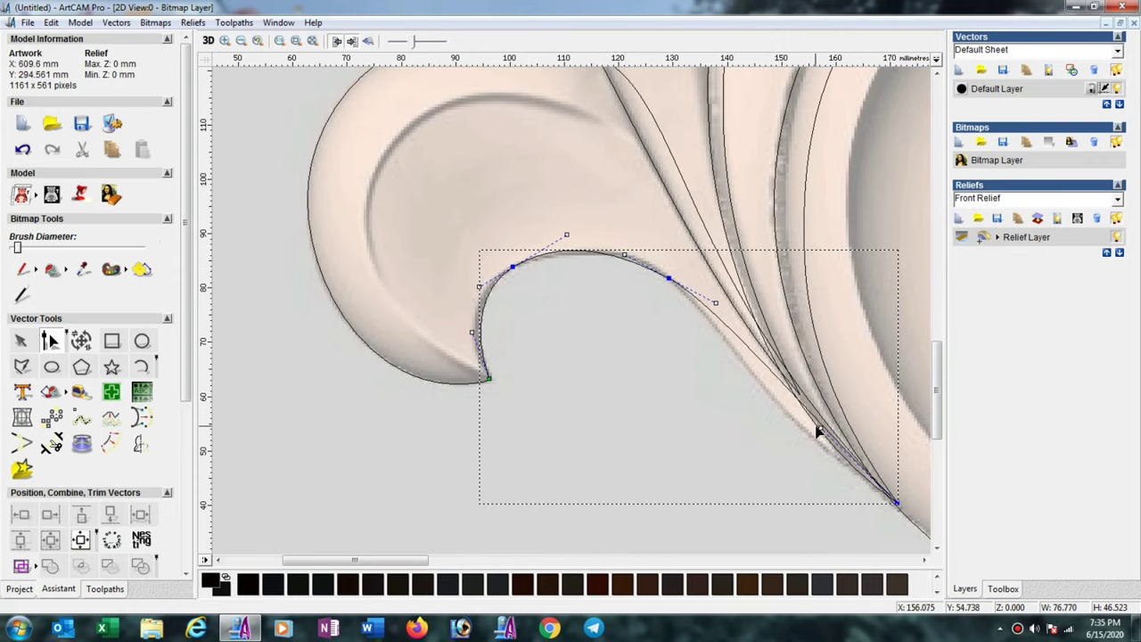
pyautogui.moveTo(820, 428); pyautogui.dragTo(774, 429)
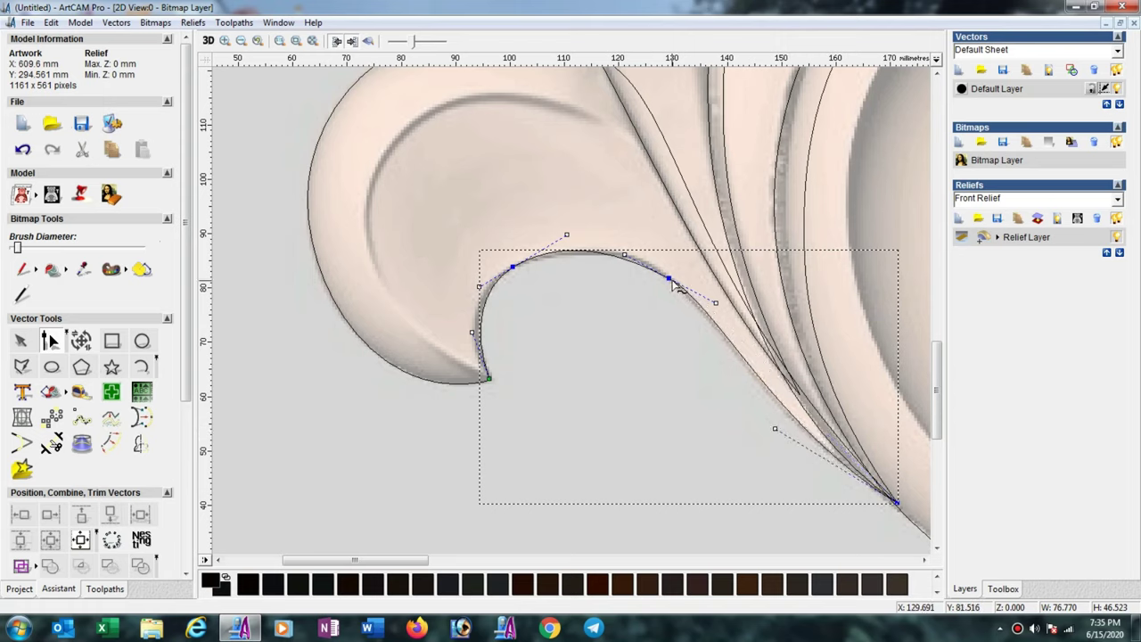
pyautogui.moveTo(670, 279); pyautogui.dragTo(665, 279)
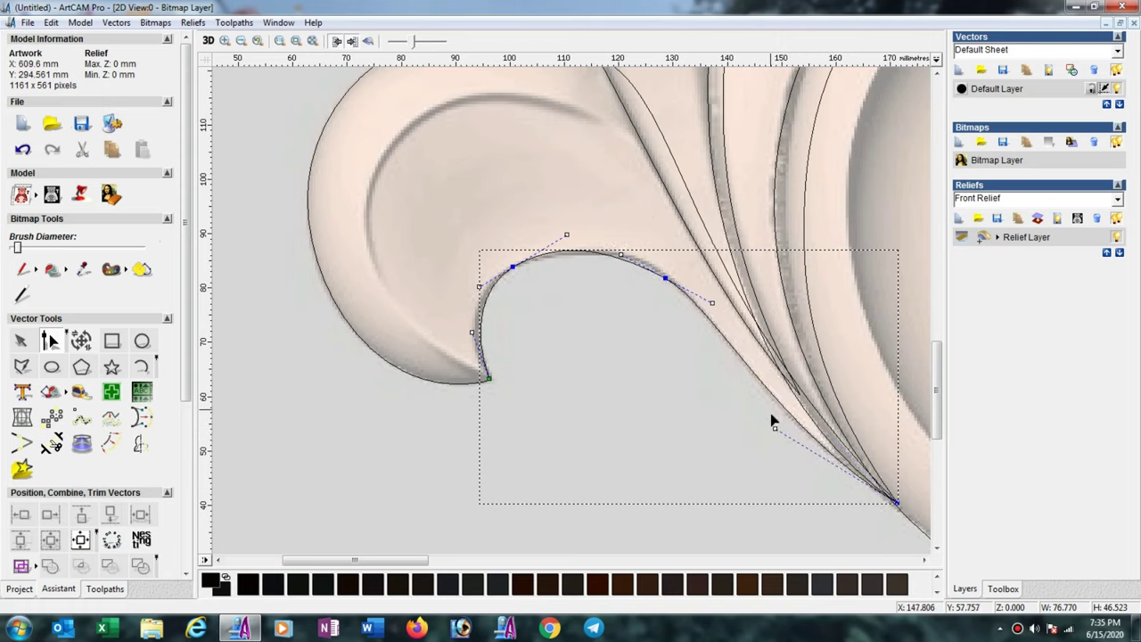
pyautogui.moveTo(774, 428); pyautogui.dragTo(765, 426)
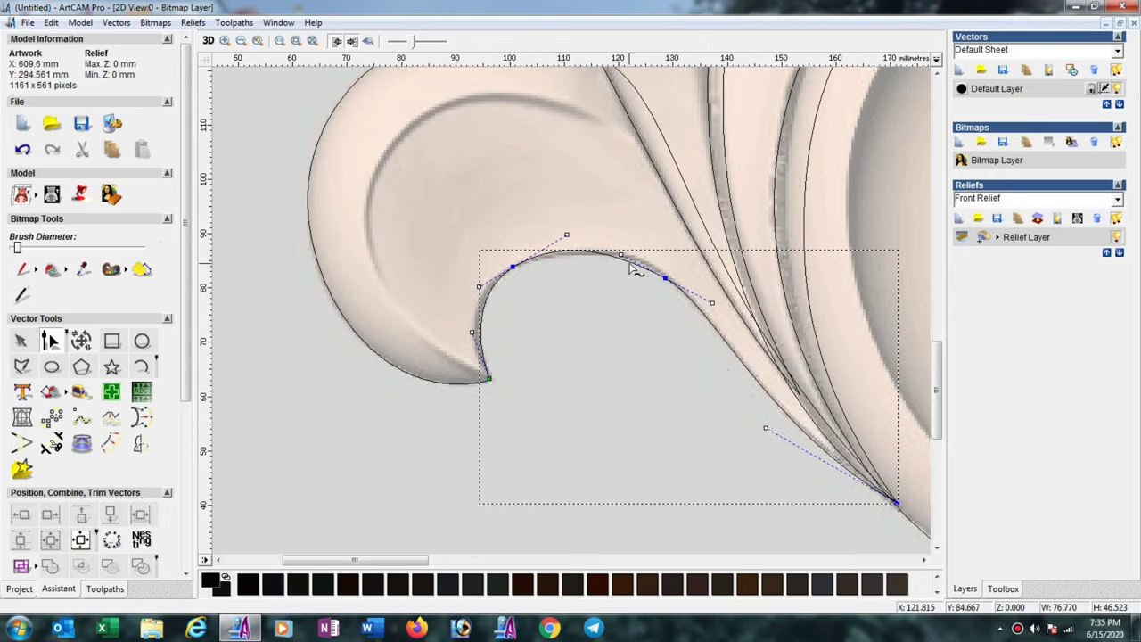
pyautogui.moveTo(621, 255); pyautogui.dragTo(632, 256)
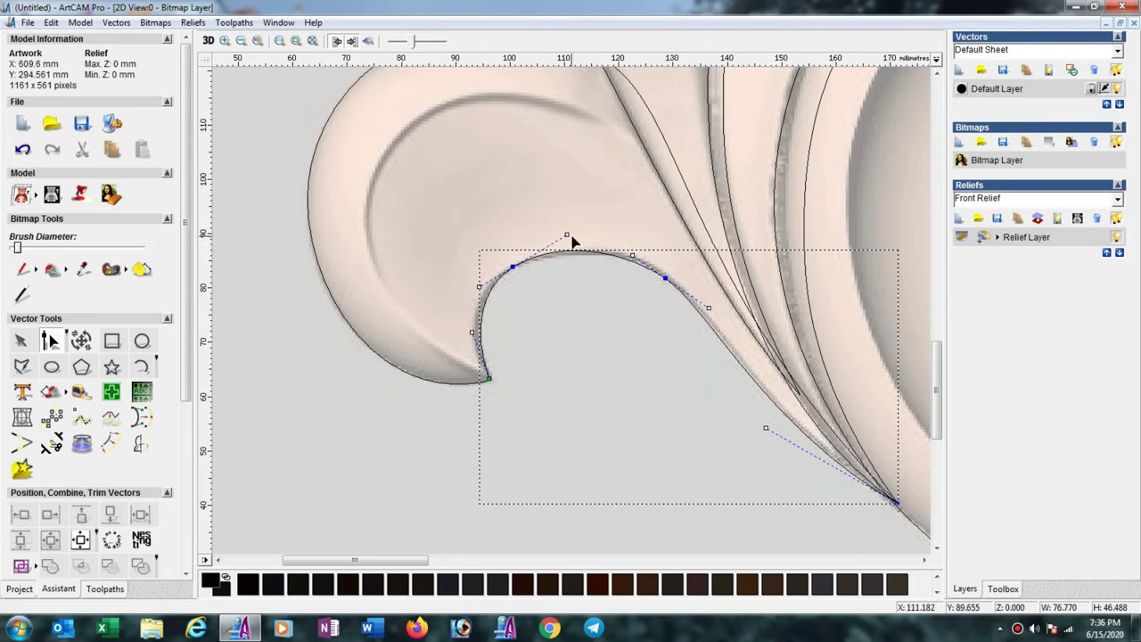
pyautogui.moveTo(566, 235); pyautogui.dragTo(566, 239)
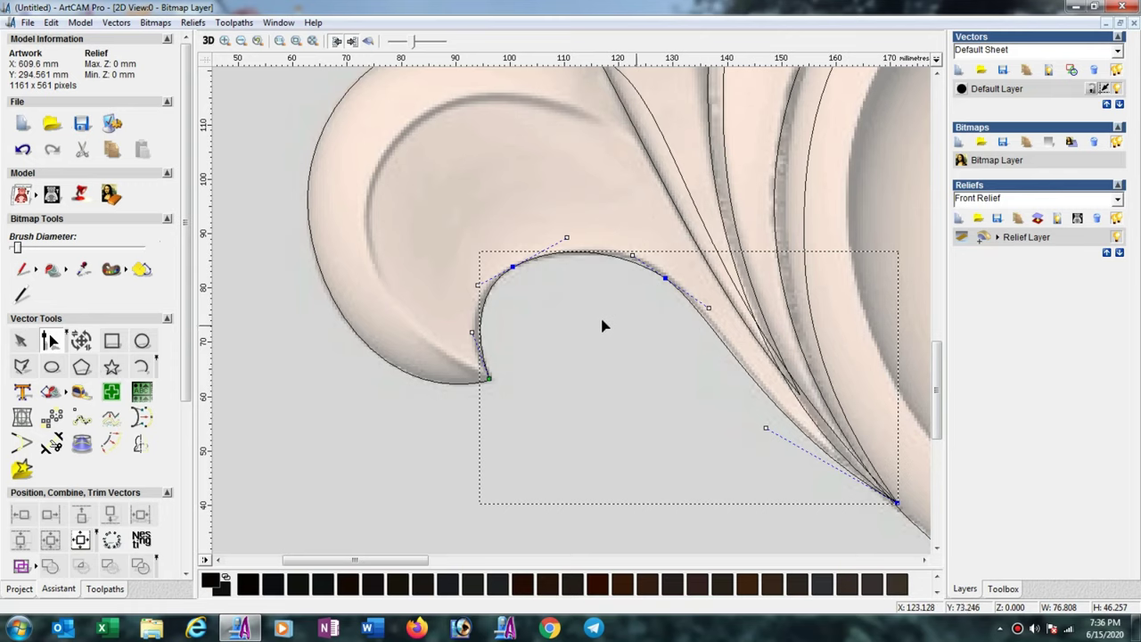
pyautogui.scroll(-1, 603, 327)
pyautogui.scroll(-1, 527, 326)
# - Draw two arcs along the central arch, one on its outer edge and one inside it
pyautogui.click(651, 197)
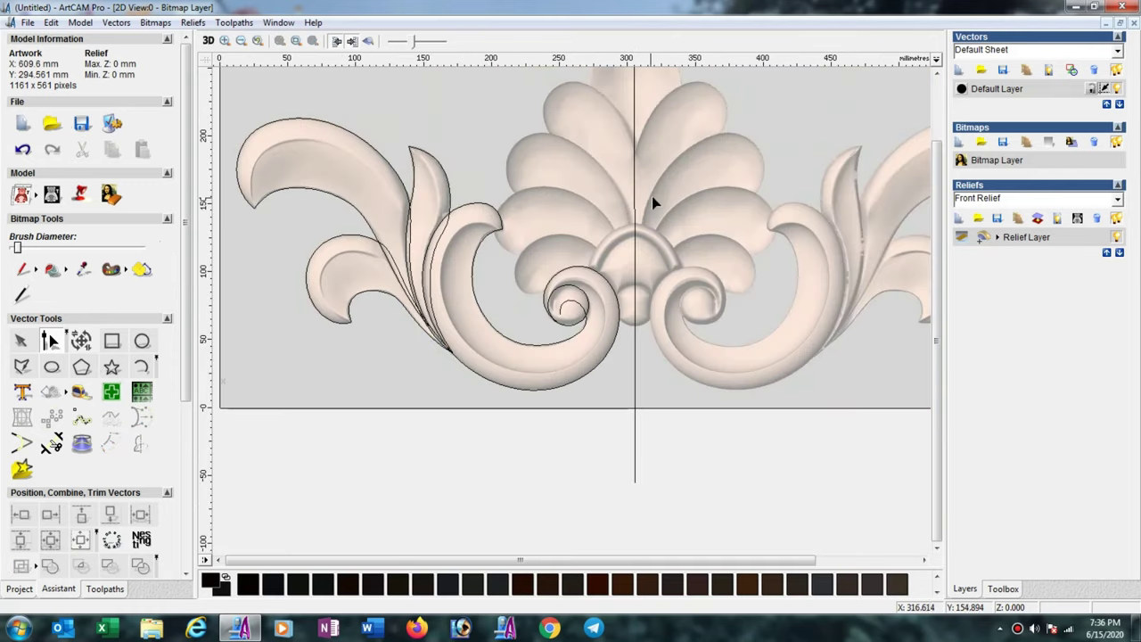
pyautogui.scroll(1, 629, 245)
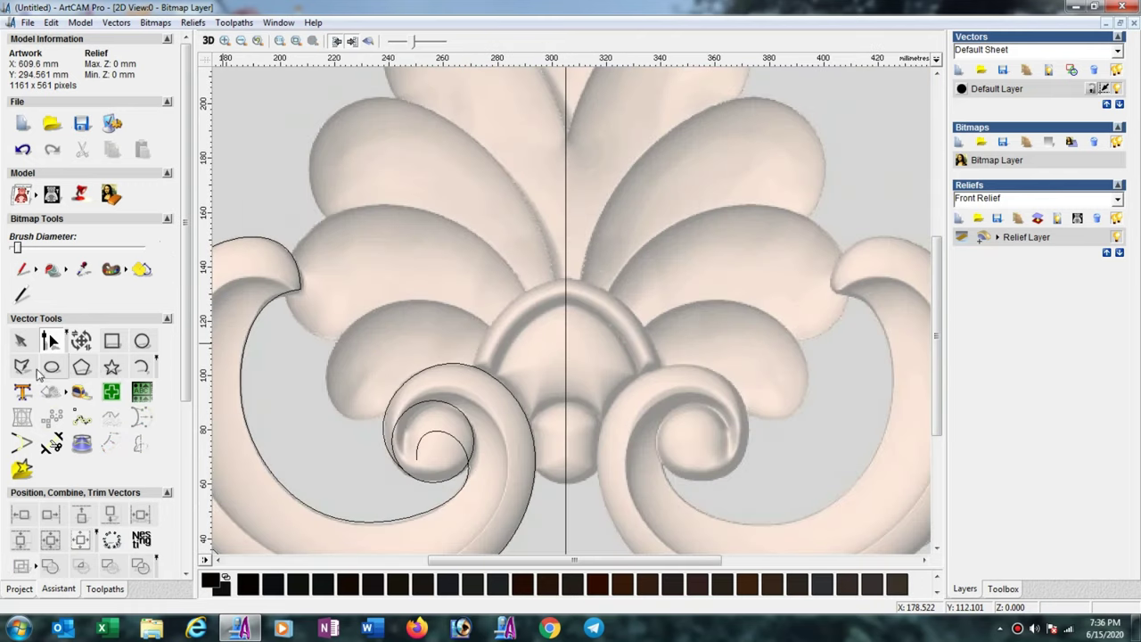
pyautogui.click(144, 367)
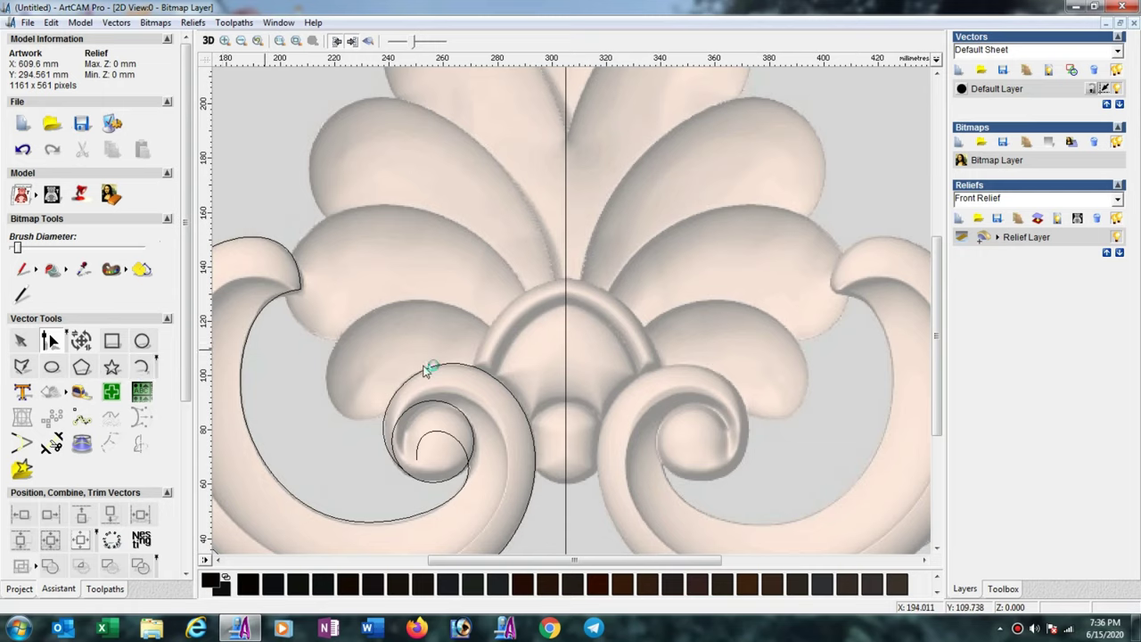
pyautogui.click(468, 370)
pyautogui.click(537, 297)
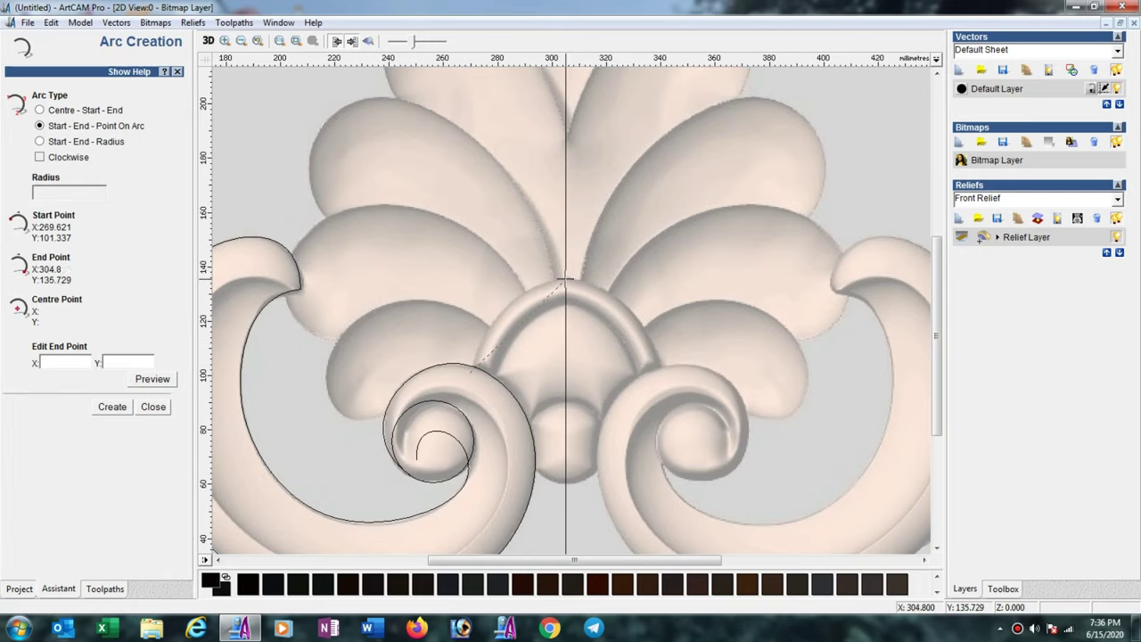
pyautogui.click(565, 278)
pyautogui.click(531, 289)
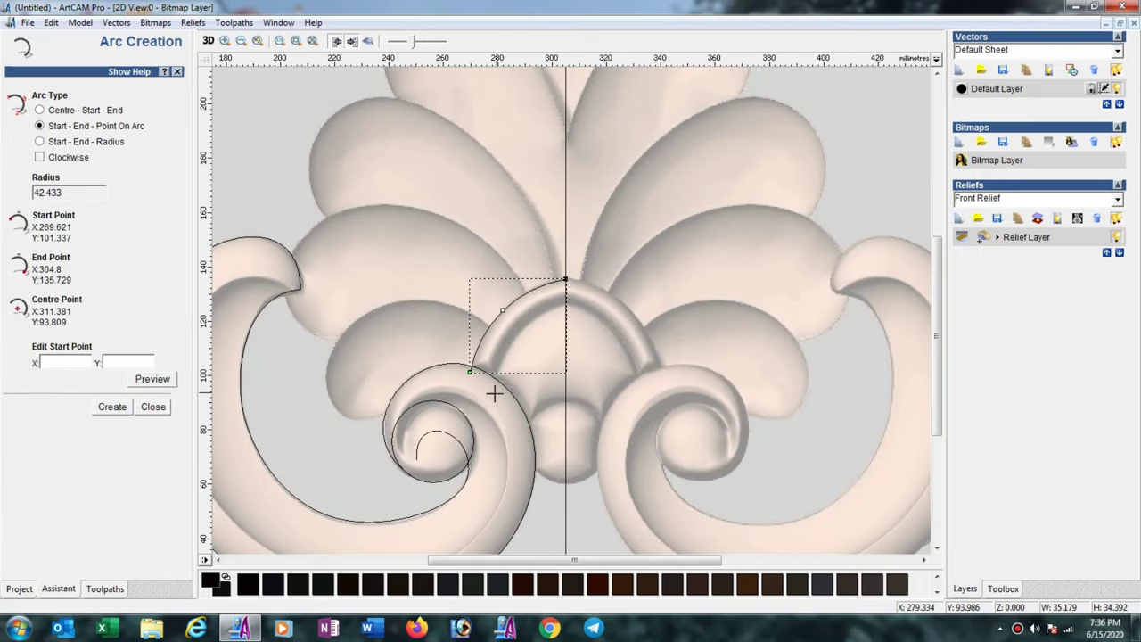
pyautogui.click(488, 379)
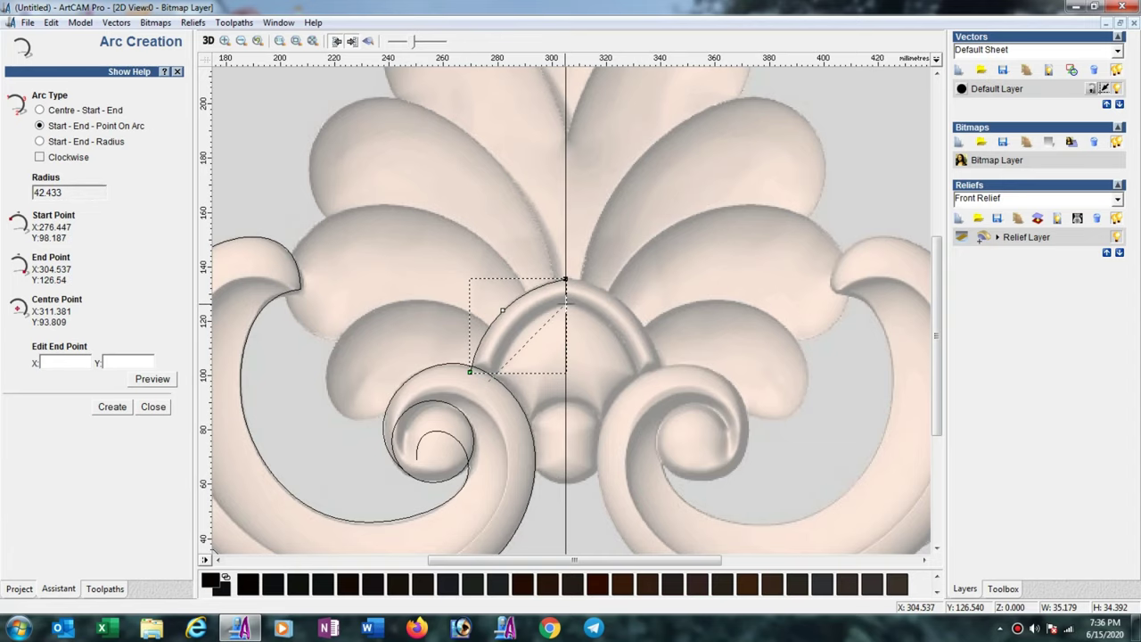
pyautogui.click(544, 311)
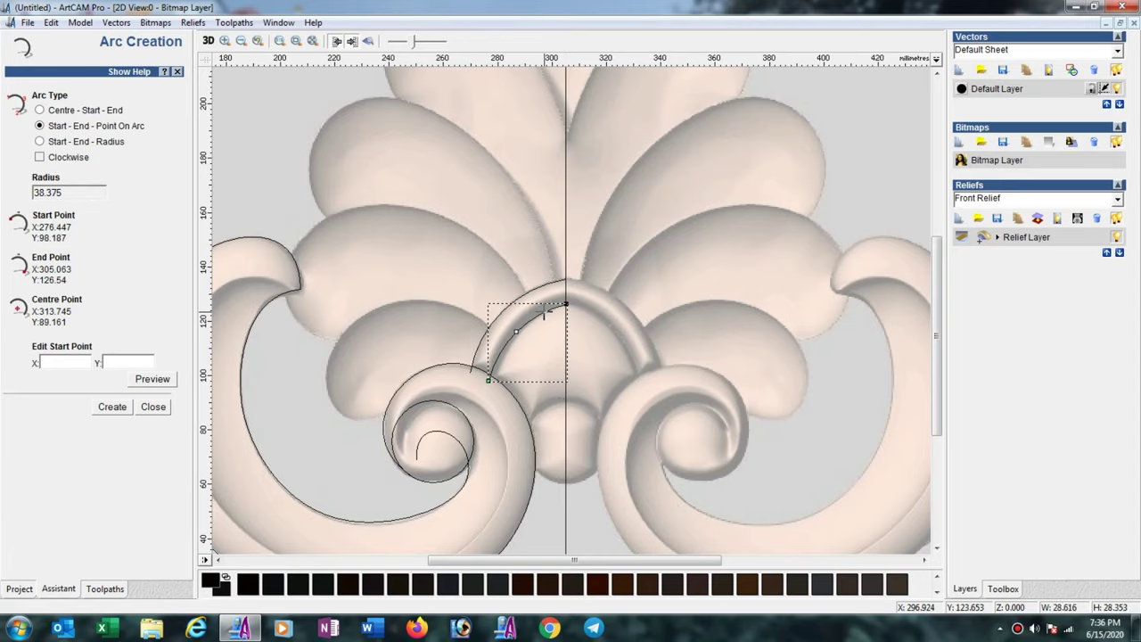
pyautogui.click(153, 407)
# - Drag the inner arc's end nodes onto the arch's inner edge and the vertical centre line
pyautogui.click(51, 341)
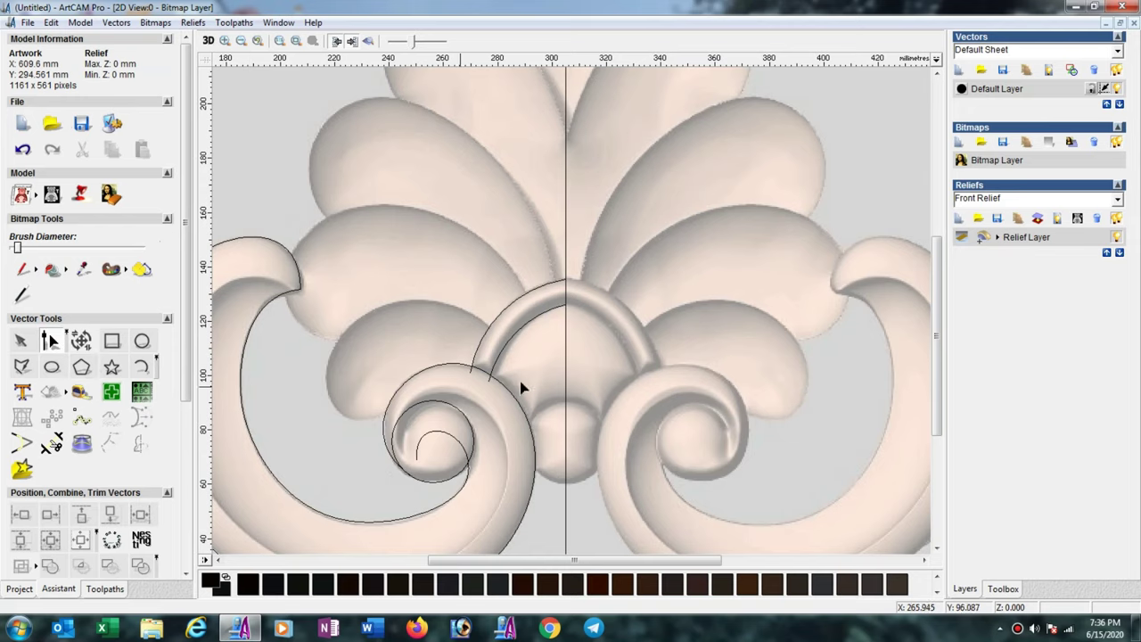
pyautogui.scroll(1, 520, 350)
pyautogui.click(513, 385)
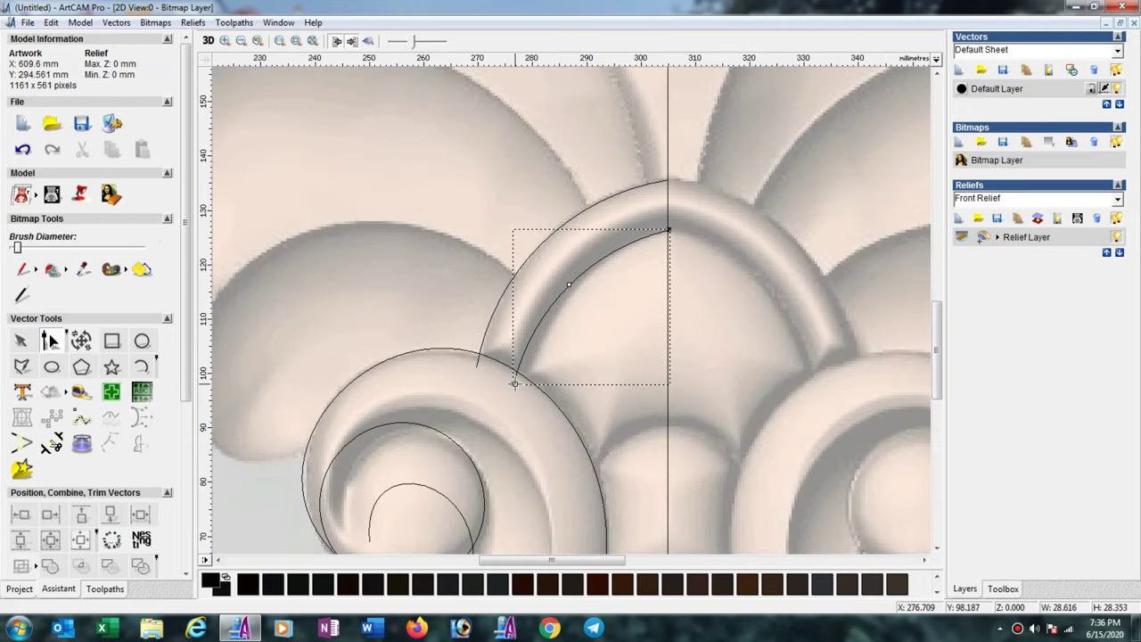
pyautogui.moveTo(521, 383); pyautogui.dragTo(522, 382)
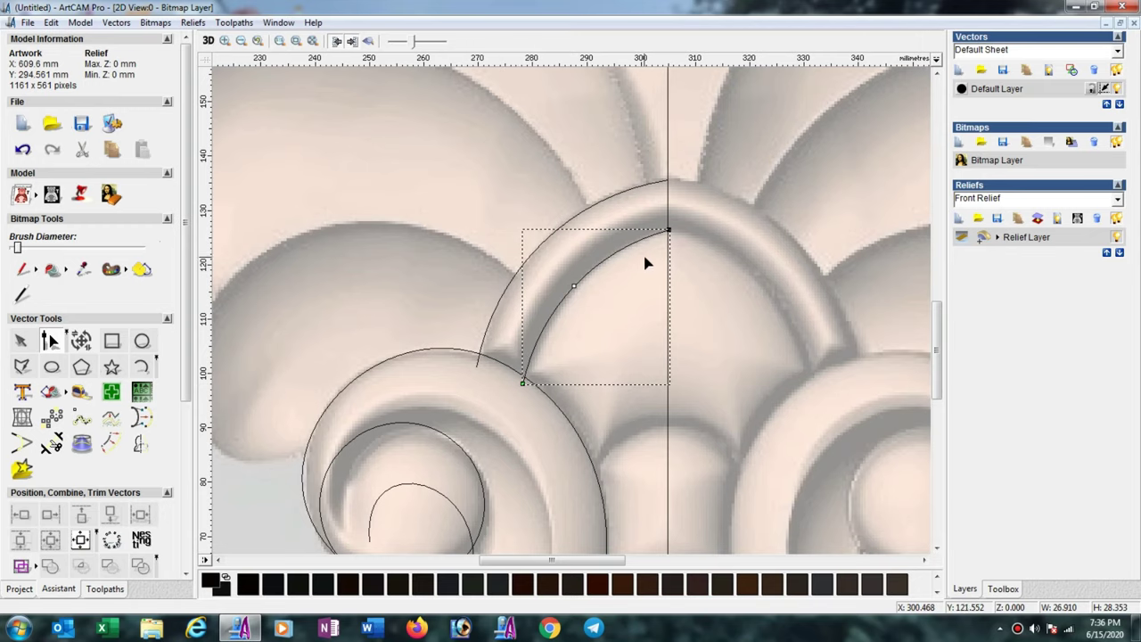
pyautogui.moveTo(669, 230); pyautogui.dragTo(667, 185)
pyautogui.scroll(1, 667, 185)
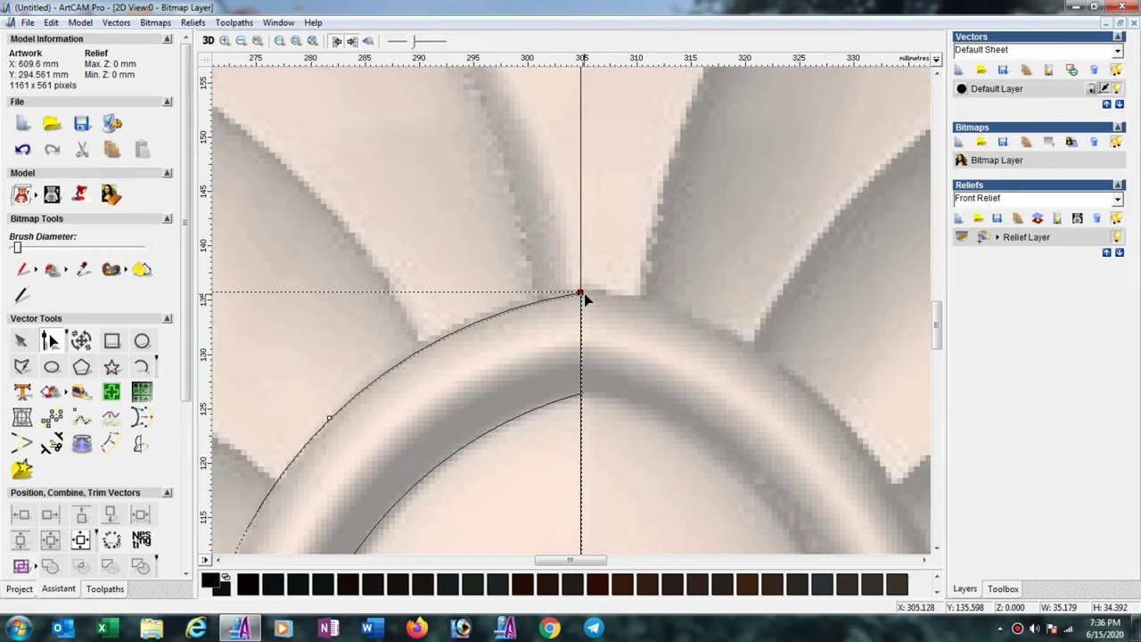
pyautogui.scroll(-1, 581, 292)
pyautogui.click(643, 289)
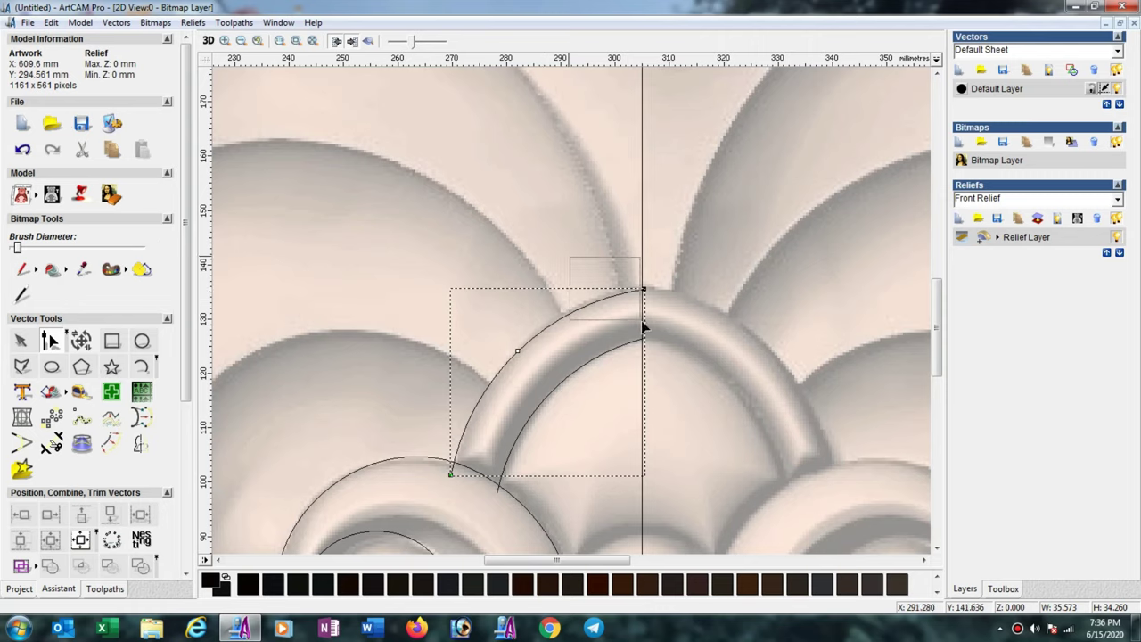
pyautogui.click(51, 341)
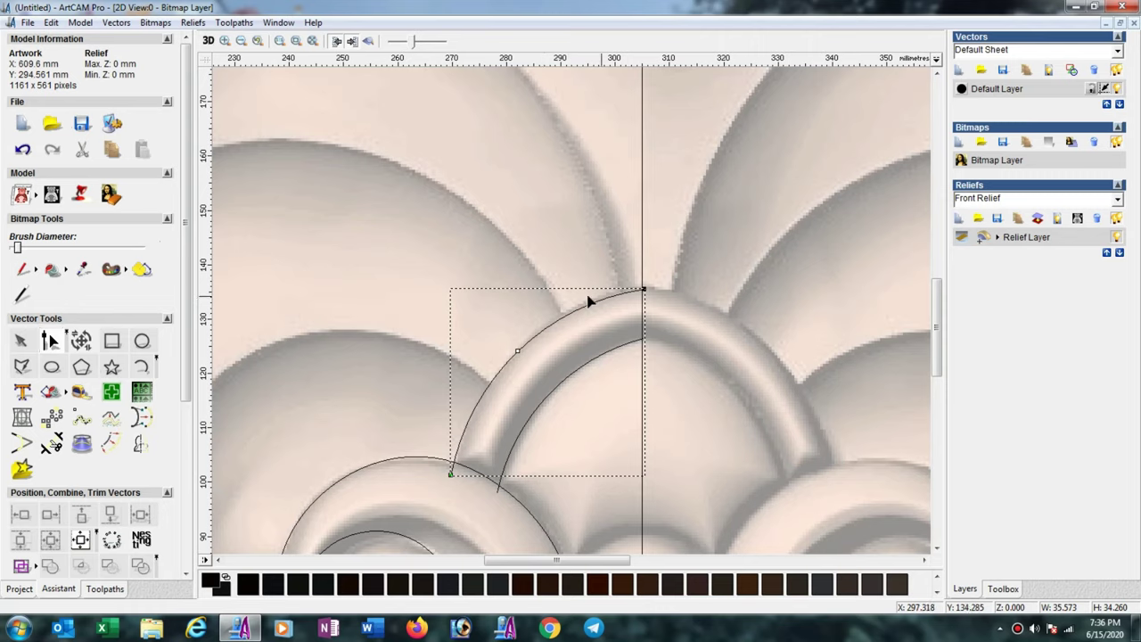
pyautogui.click(517, 351)
pyautogui.click(536, 409)
pyautogui.scroll(-2, 613, 417)
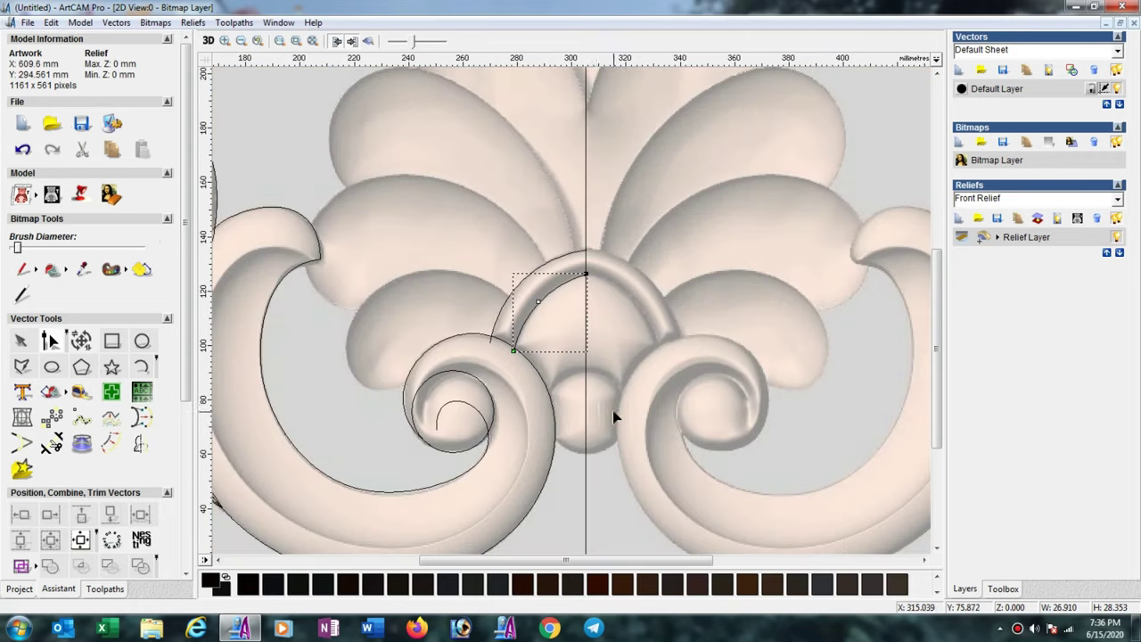
# - Draw a circle about 28.9 mm across and move it onto the central round knob
pyautogui.click(53, 370)
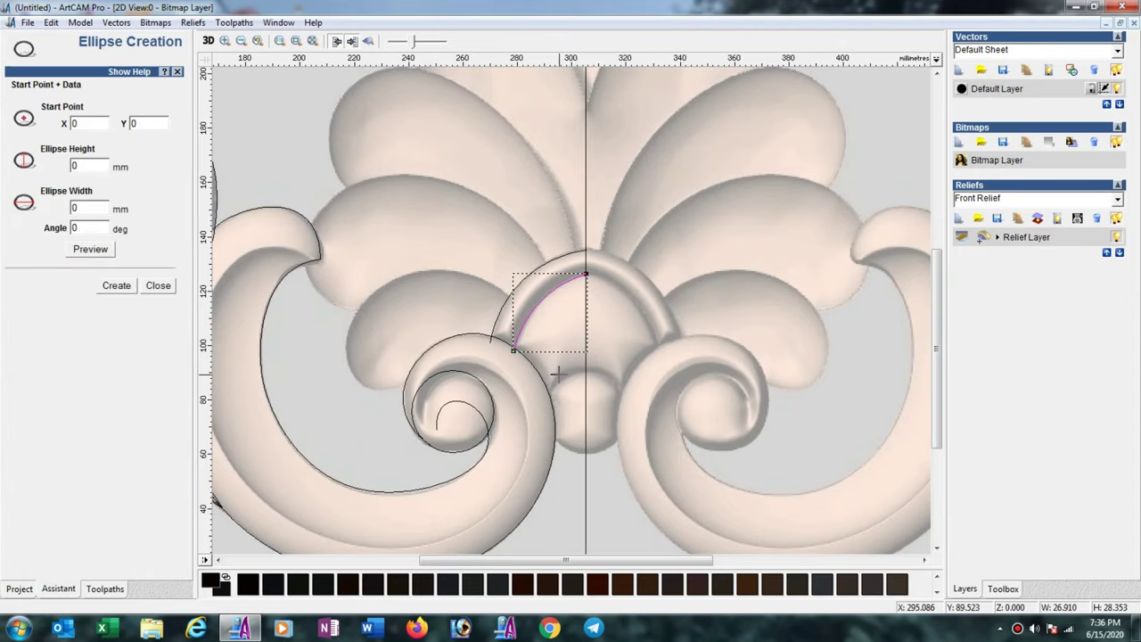
pyautogui.moveTo(559, 373); pyautogui.dragTo(597, 415)
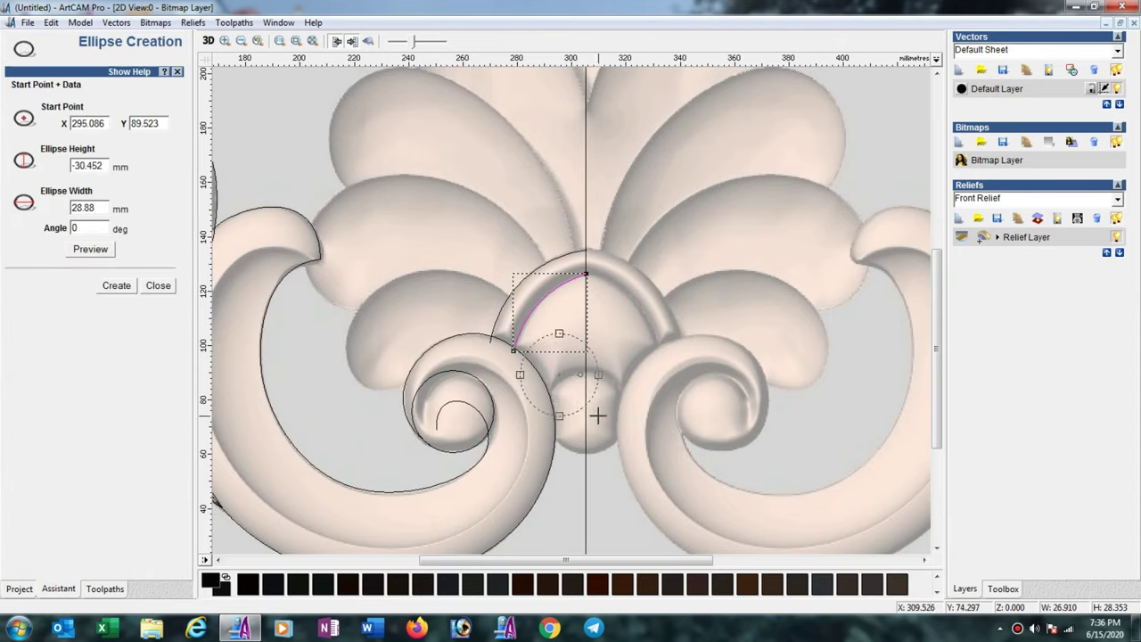
pyautogui.click(116, 286)
pyautogui.click(158, 286)
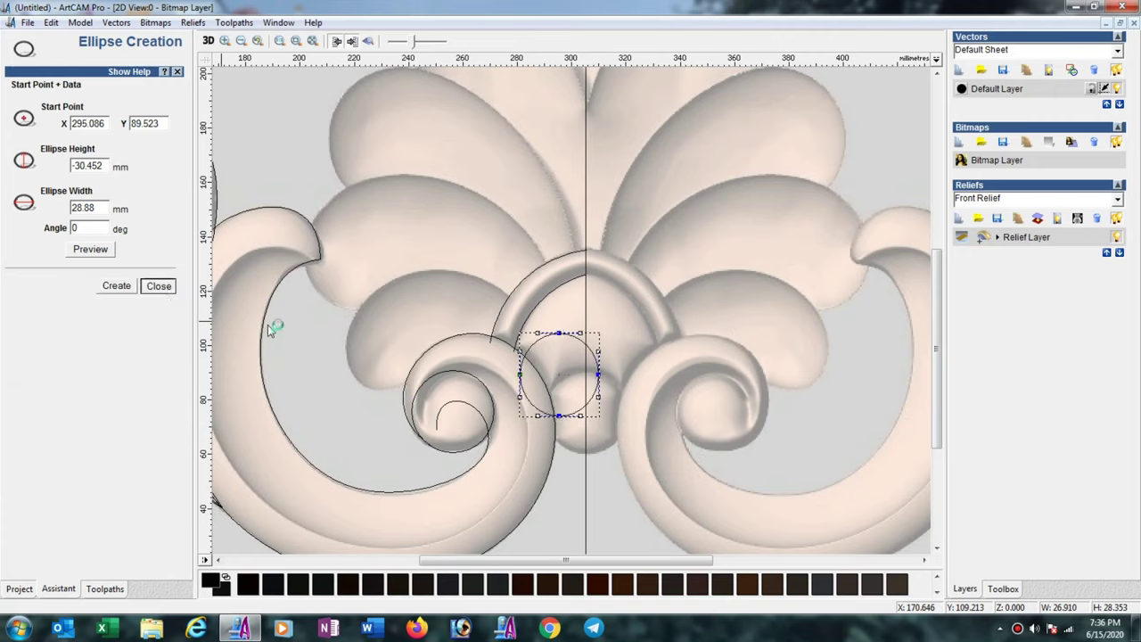
pyautogui.moveTo(584, 392); pyautogui.dragTo(619, 434)
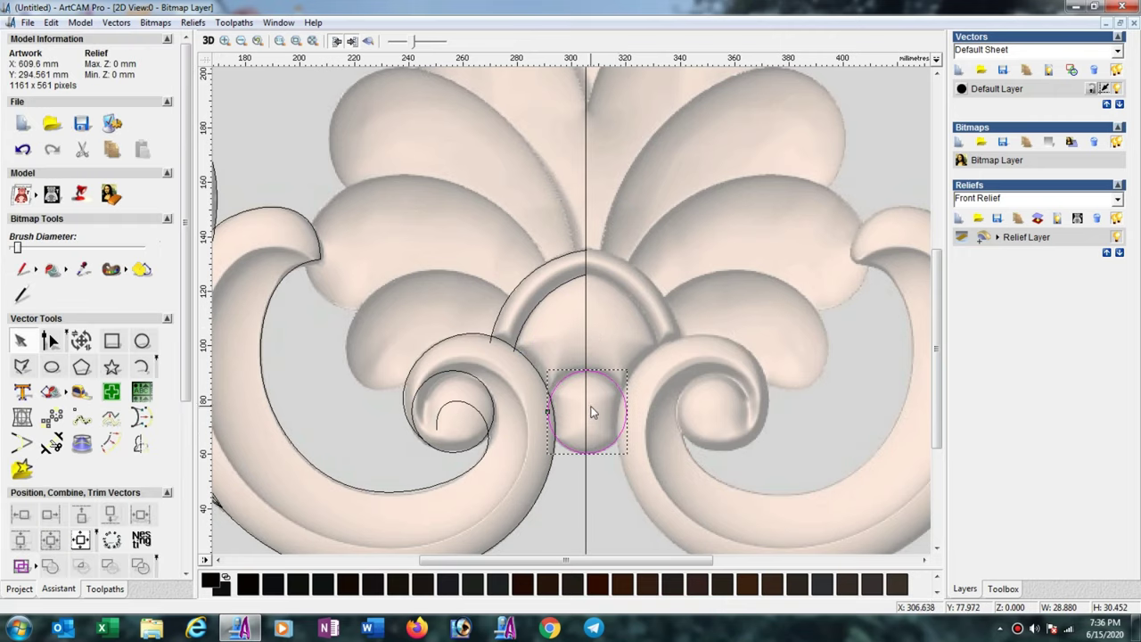
pyautogui.scroll(1, 593, 410)
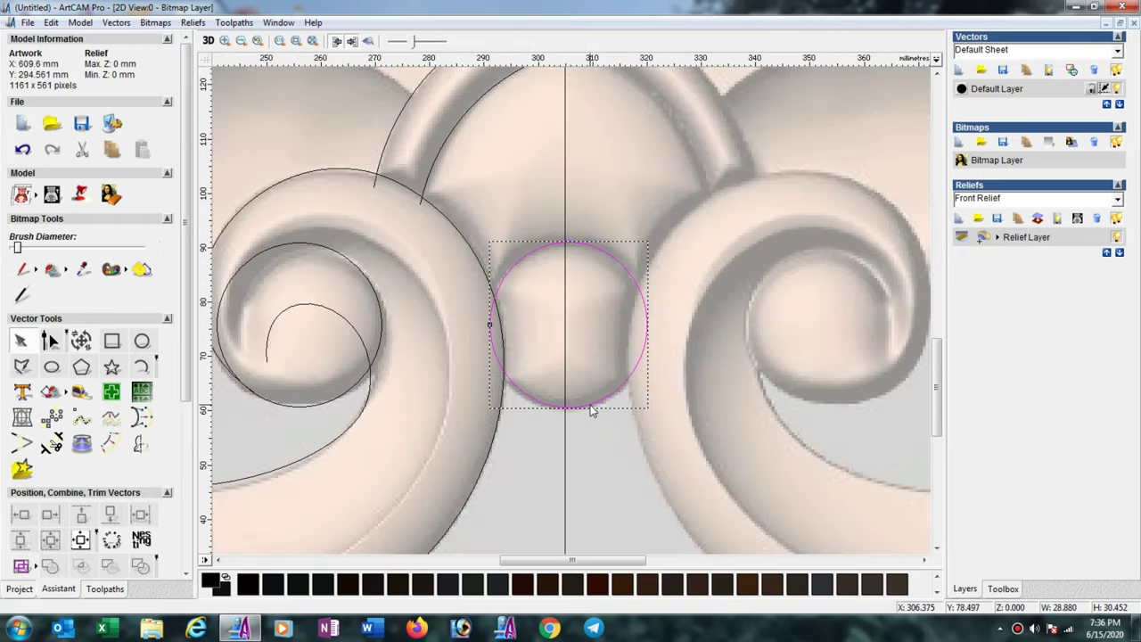
# - Centre the knob circle horizontally on the vertical centre line
pyautogui.keyDown('shift'); pyautogui.click(565, 348); pyautogui.keyUp('shift')
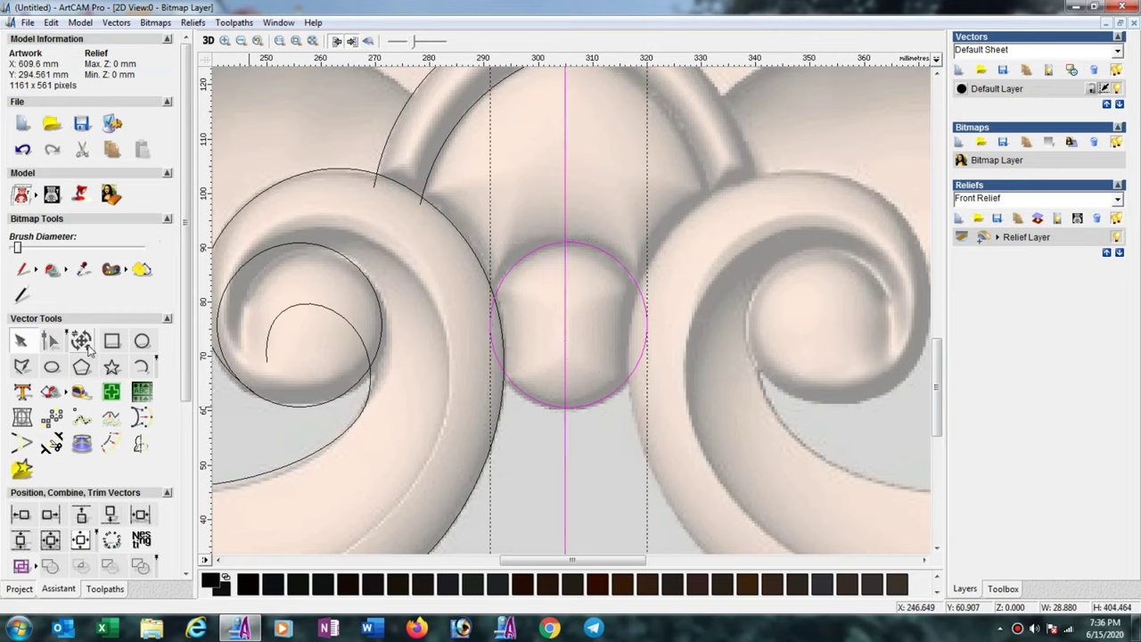
pyautogui.click(136, 520)
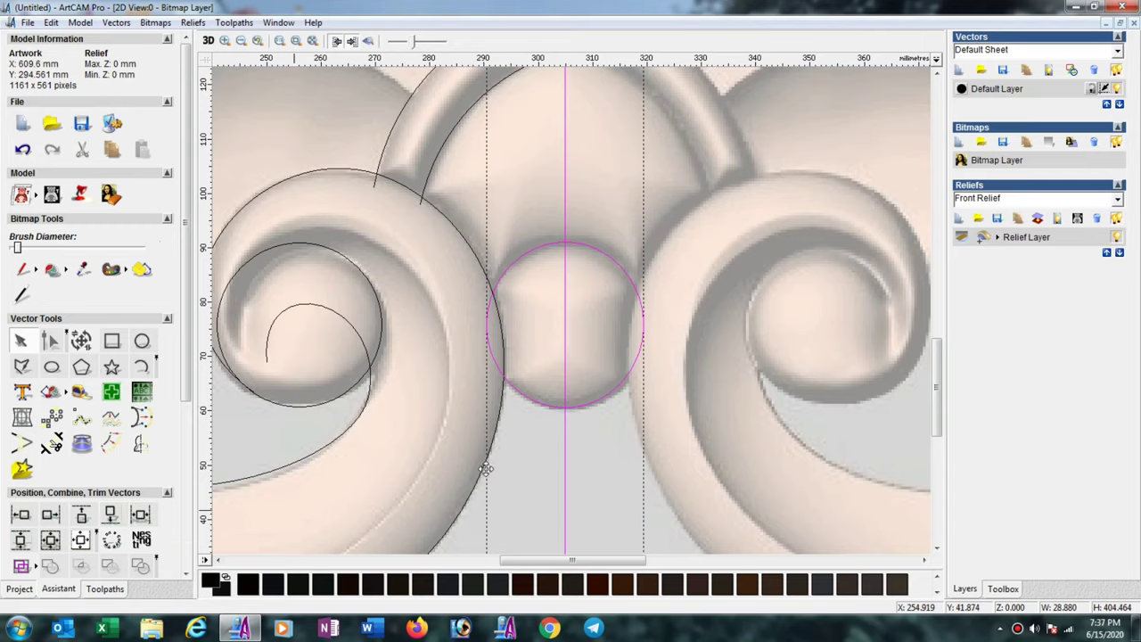
pyautogui.click(722, 390)
pyautogui.scroll(-2, 645, 304)
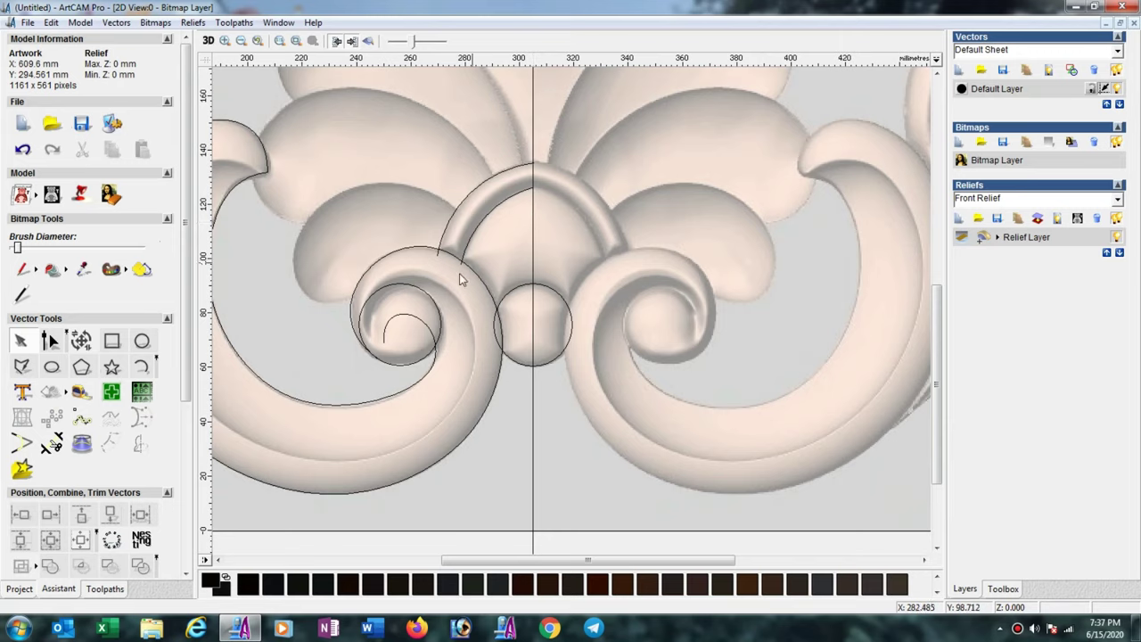
# - Draw a larger circle inside the central arch and centre it on the vertical centre line
pyautogui.click(51, 368)
pyautogui.moveTo(502, 214); pyautogui.dragTo(557, 271)
pyautogui.click(116, 285)
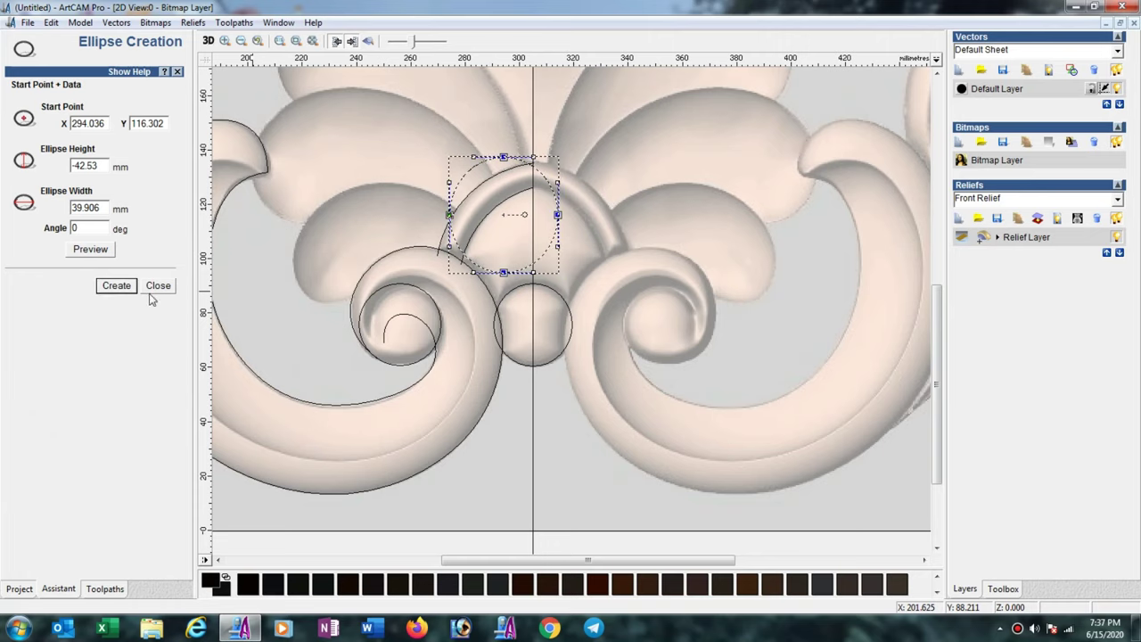
pyautogui.click(159, 287)
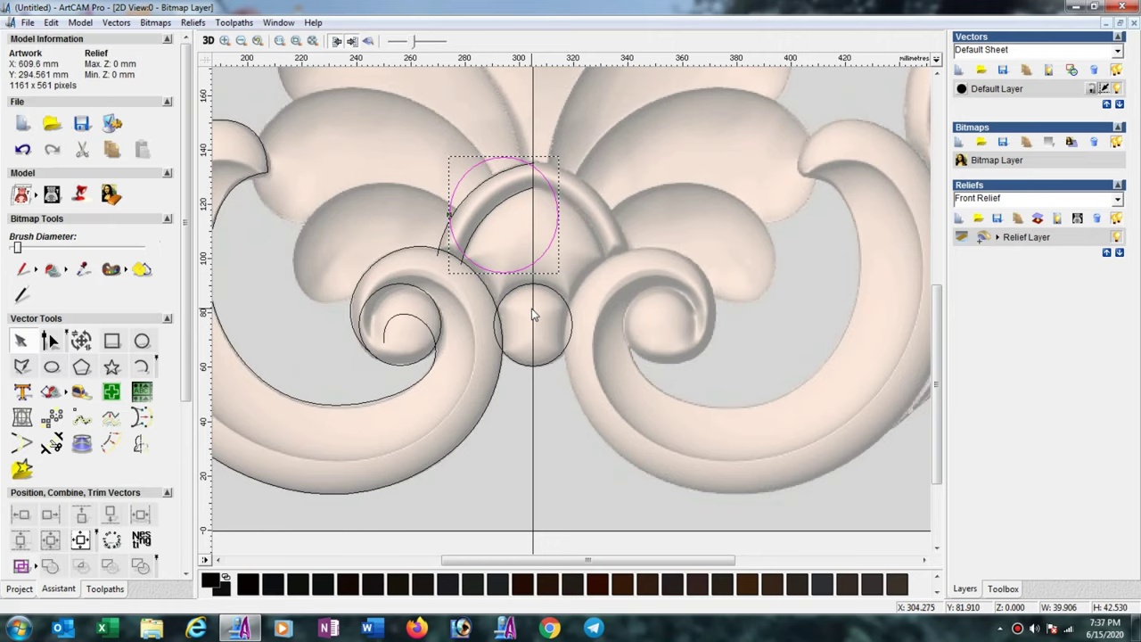
pyautogui.keyDown('shift'); pyautogui.click(533, 308); pyautogui.keyUp('shift')
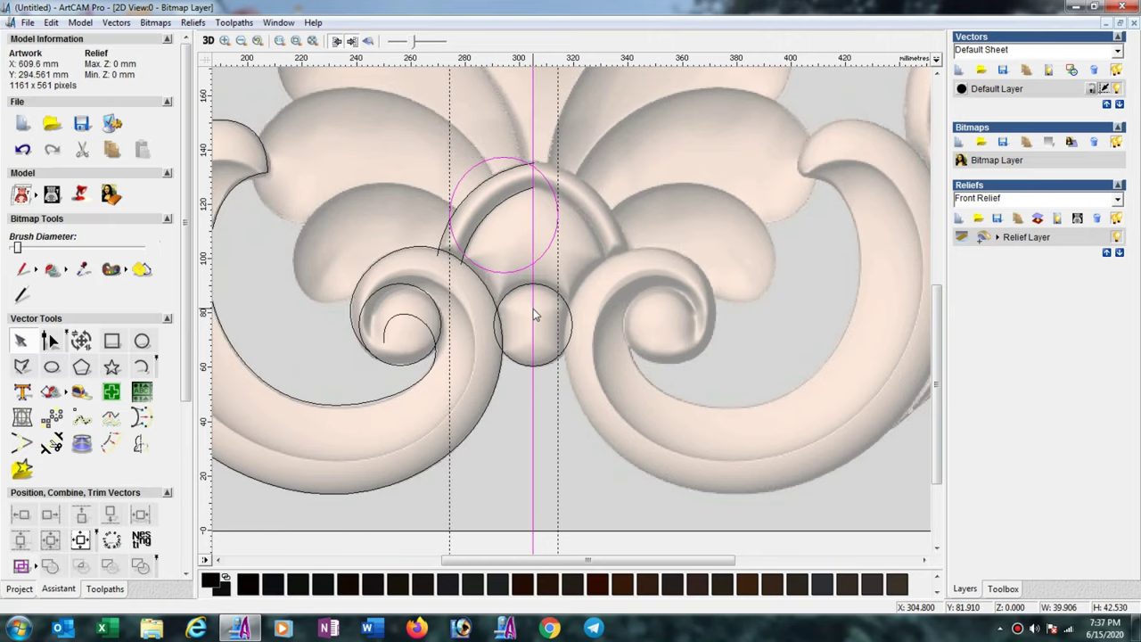
pyautogui.click(140, 514)
pyautogui.click(565, 271)
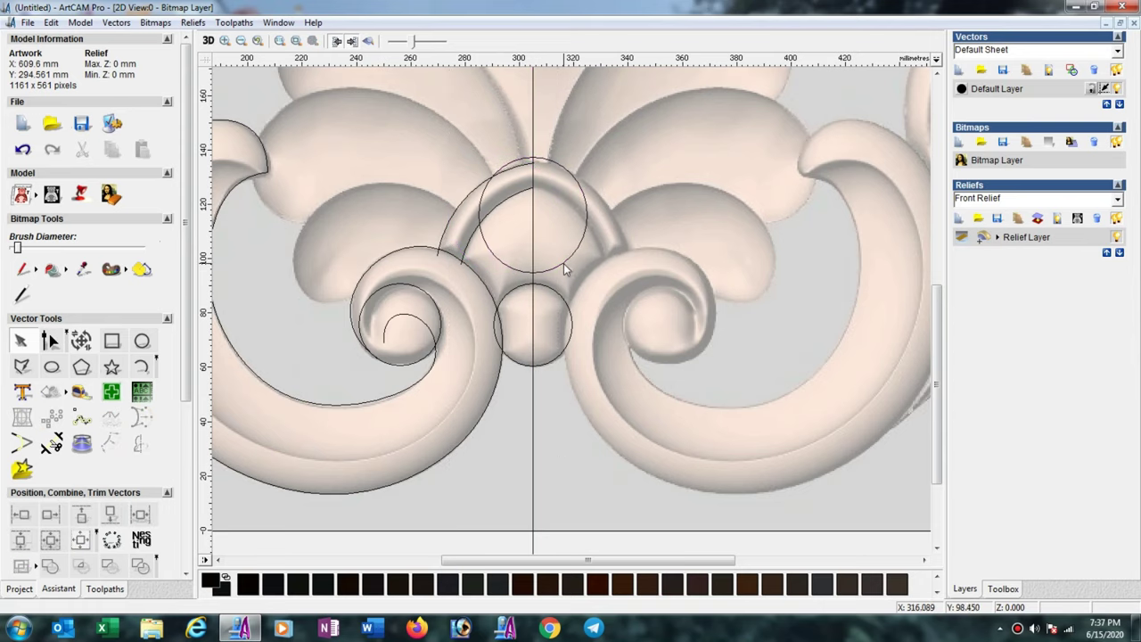
# - Nudge the upper circle down with the arrow keys so it sits just above the knob circle
pyautogui.click(563, 262)
pyautogui.press('Down')
pyautogui.press('Down')
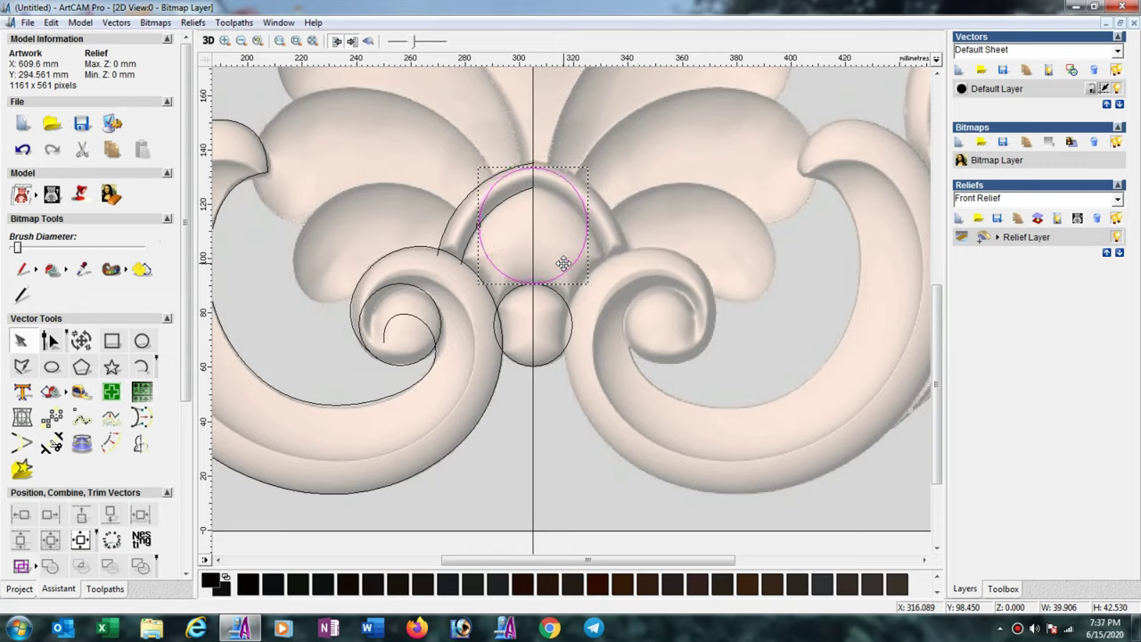
pyautogui.press('Down')
pyautogui.press('Down')
pyautogui.press('Down')
pyautogui.press('Down')
pyautogui.press('Down')
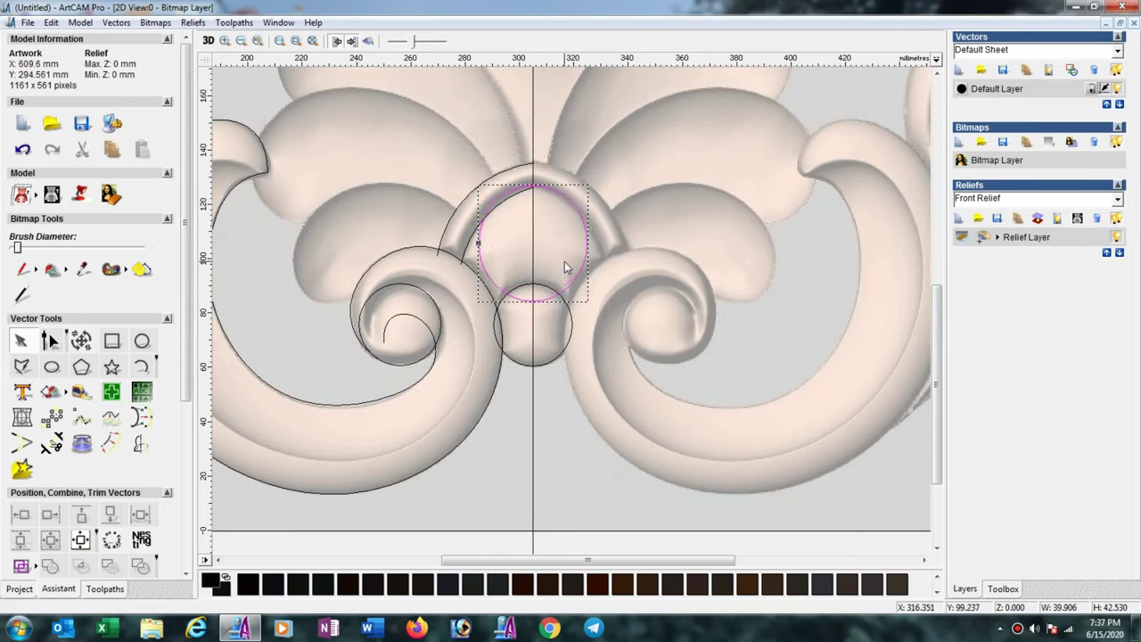
pyautogui.press('Down')
pyautogui.press('Down')
pyautogui.press('Up')
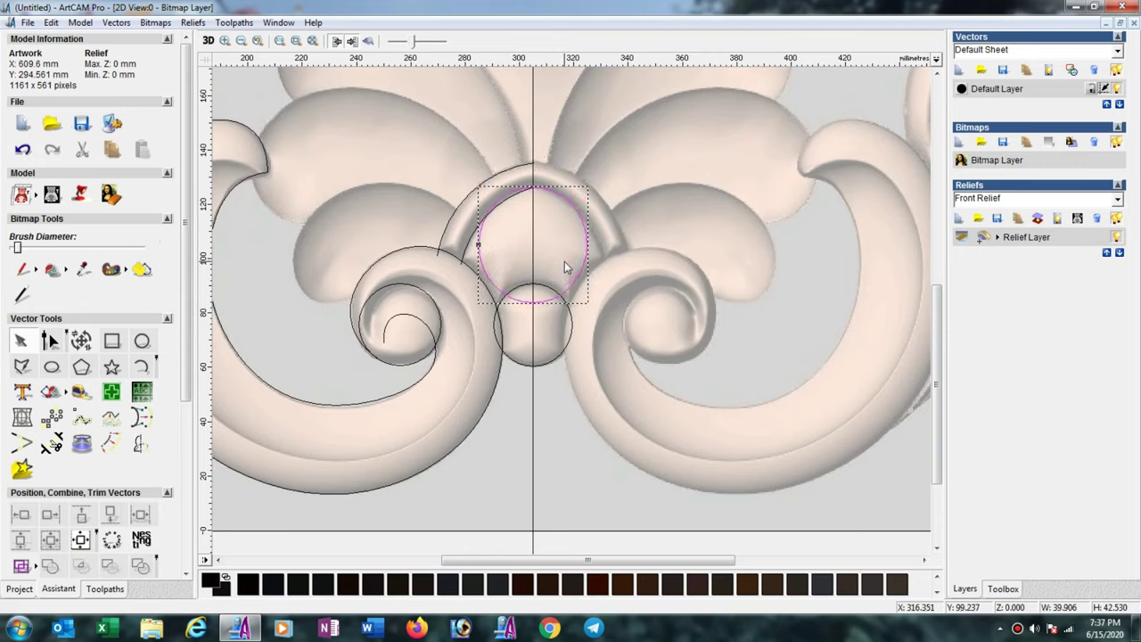
pyautogui.press('Up')
pyautogui.click(52, 341)
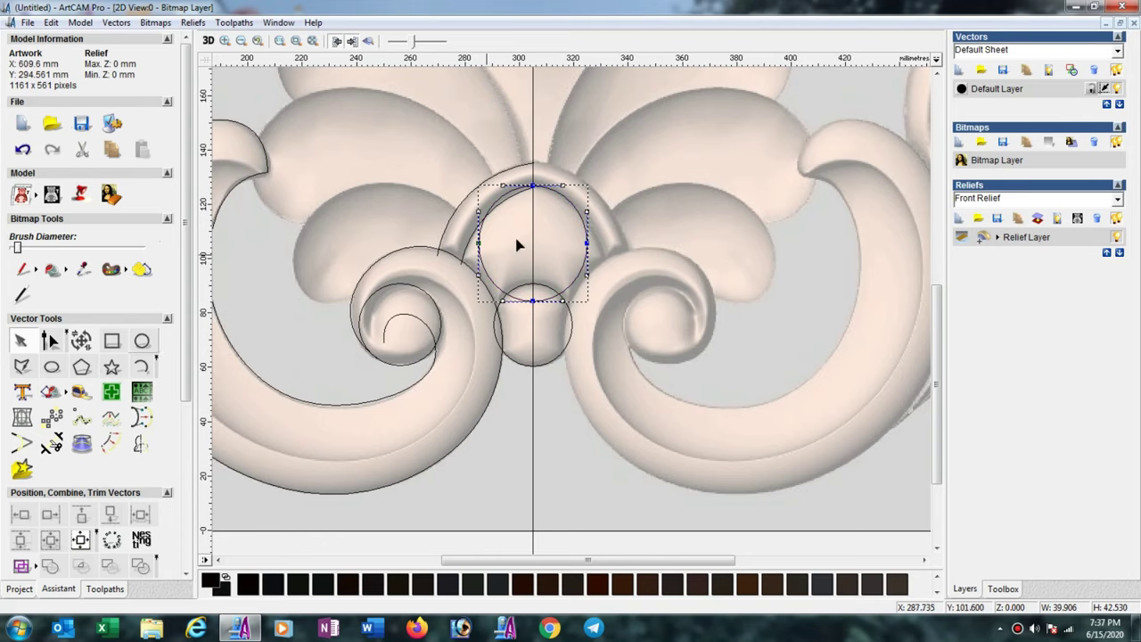
pyautogui.scroll(1, 512, 259)
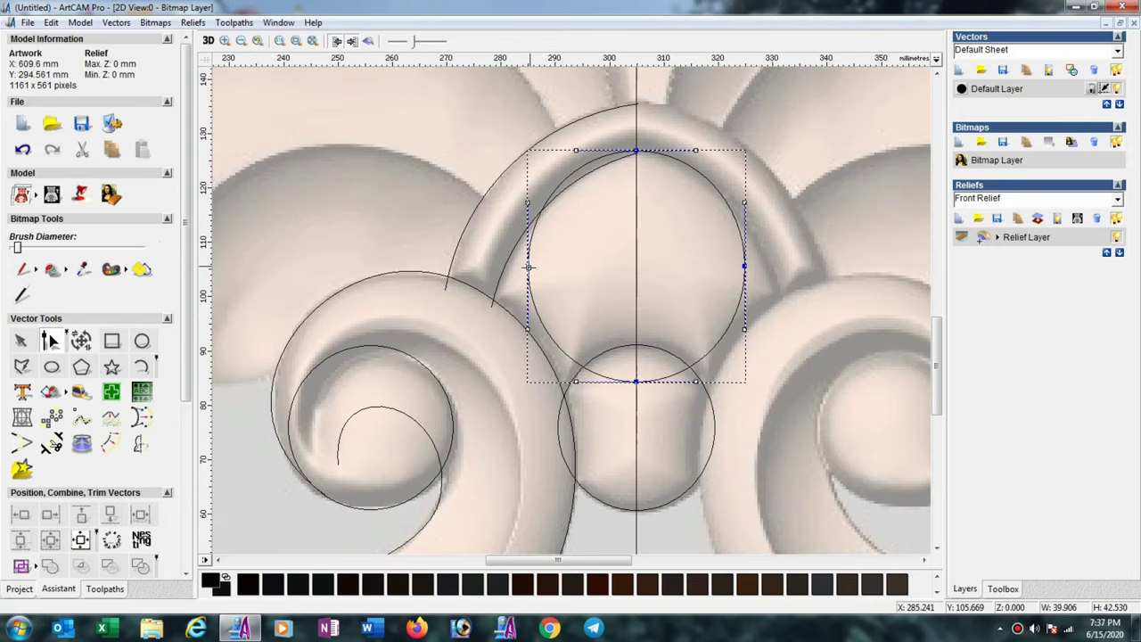
# - Pull the circle's left node out to the arch, insert a bottom point, and reshape the bottom span into a raised curve
pyautogui.moveTo(528, 266); pyautogui.dragTo(491, 304)
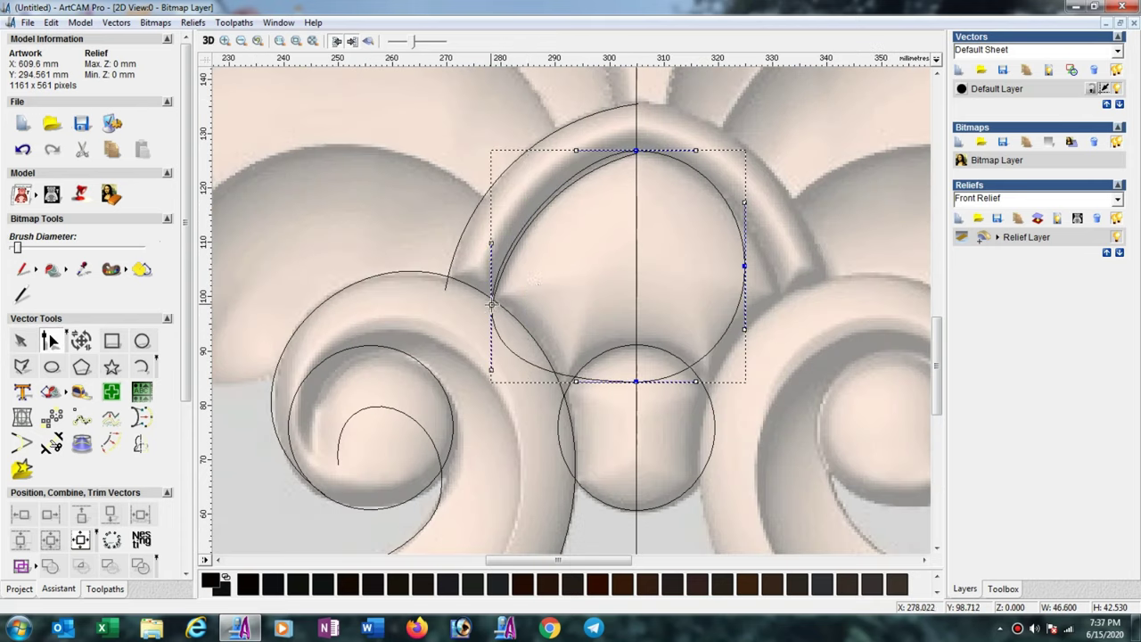
pyautogui.rightClick(568, 381)
pyautogui.click(597, 369)
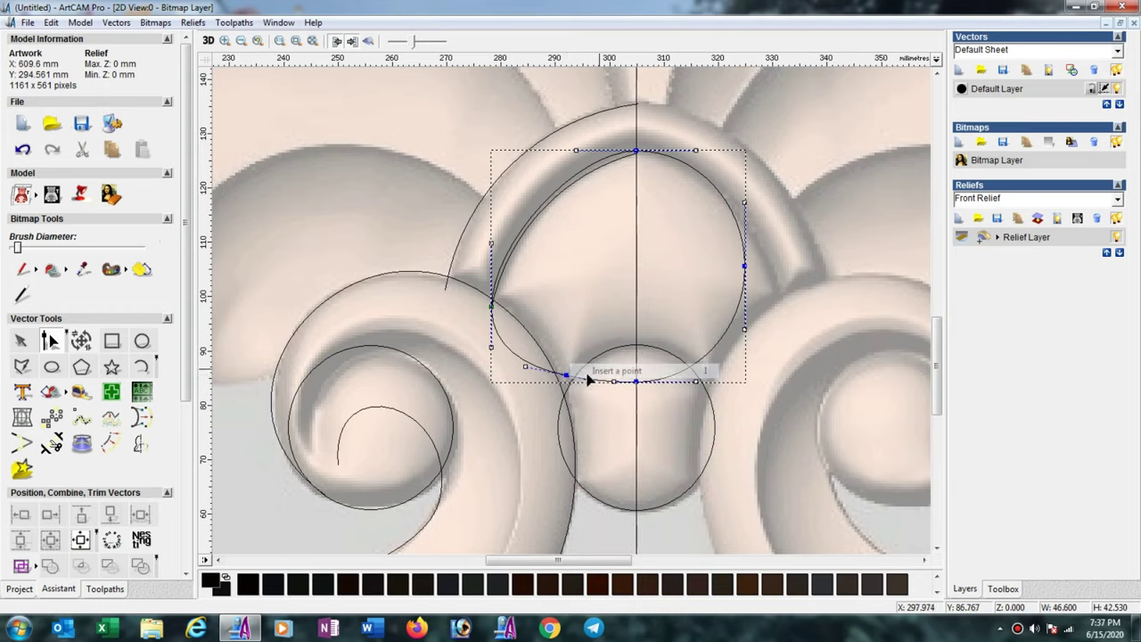
pyautogui.moveTo(567, 375)
pyautogui.mouseDown()
pyautogui.moveTo(563, 395)
pyautogui.moveTo(579, 344)
pyautogui.mouseUp()
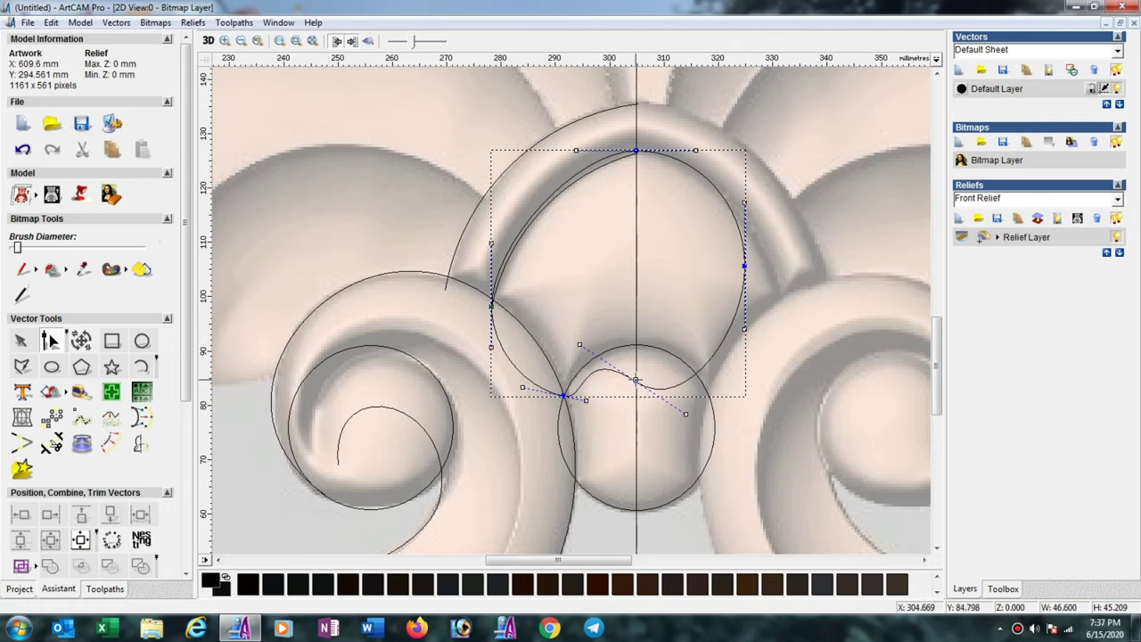
pyautogui.moveTo(637, 384); pyautogui.dragTo(650, 357)
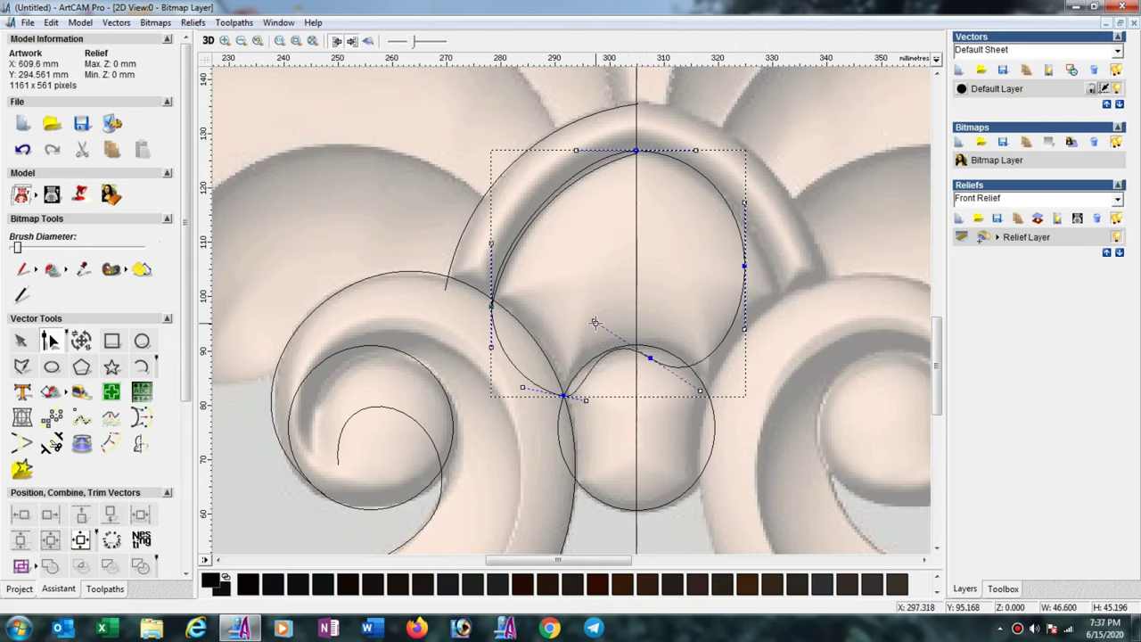
pyautogui.moveTo(593, 321); pyautogui.dragTo(592, 340)
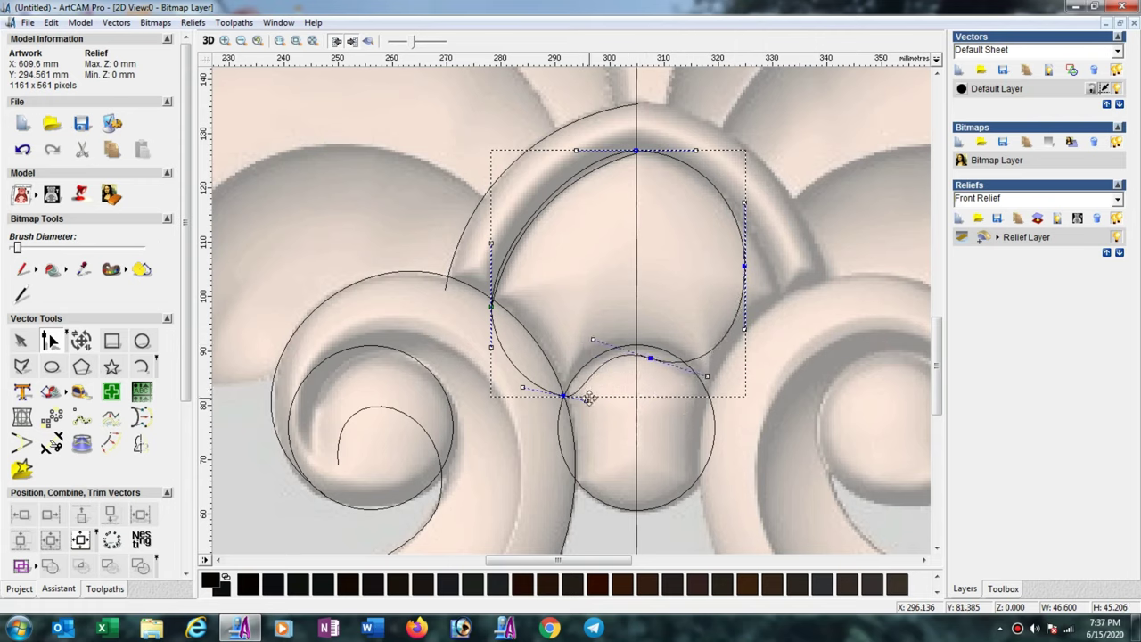
pyautogui.moveTo(587, 399); pyautogui.dragTo(577, 399)
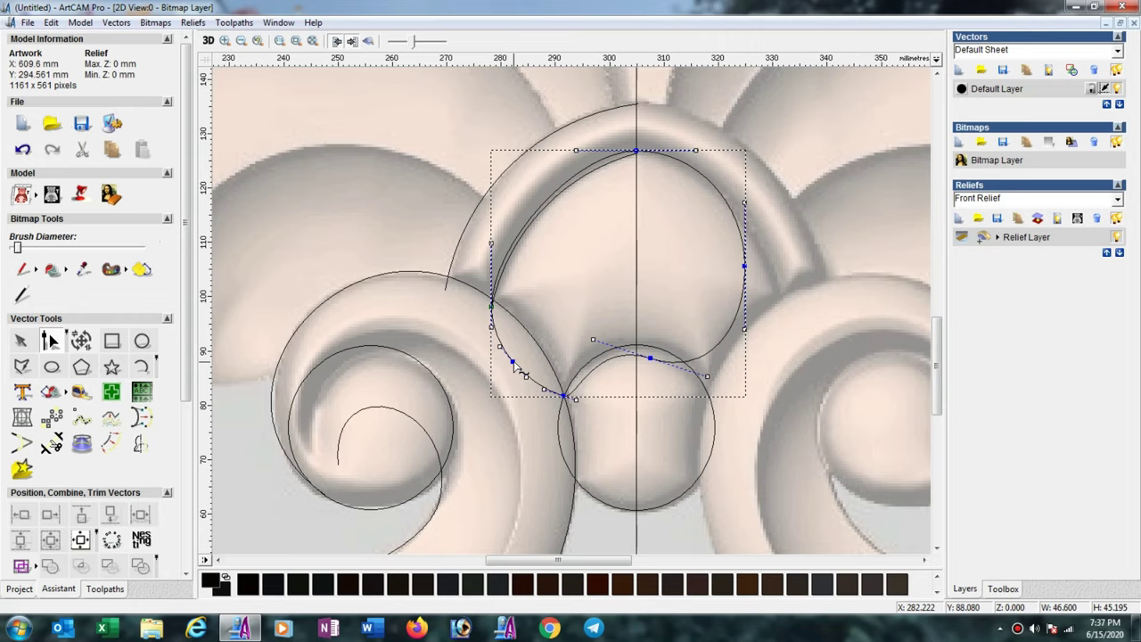
# - Convert the center leaf's curve span to a bezier and bend it along the leaf's left edge
pyautogui.click(511, 361)
pyautogui.press('b')
pyautogui.click(545, 391)
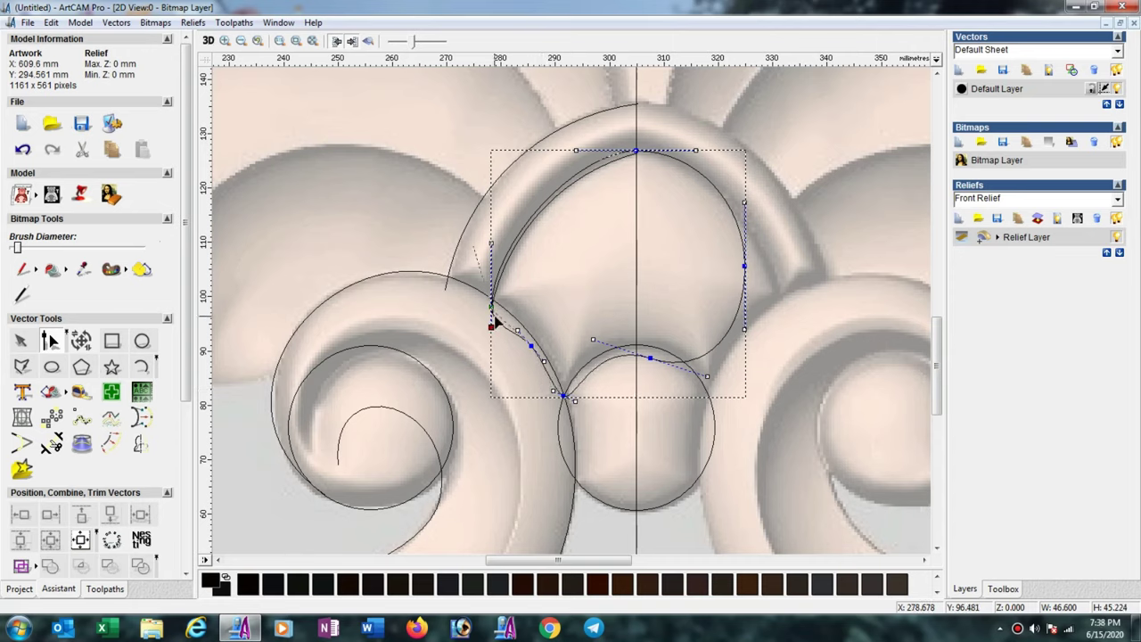
pyautogui.moveTo(496, 319); pyautogui.dragTo(524, 331)
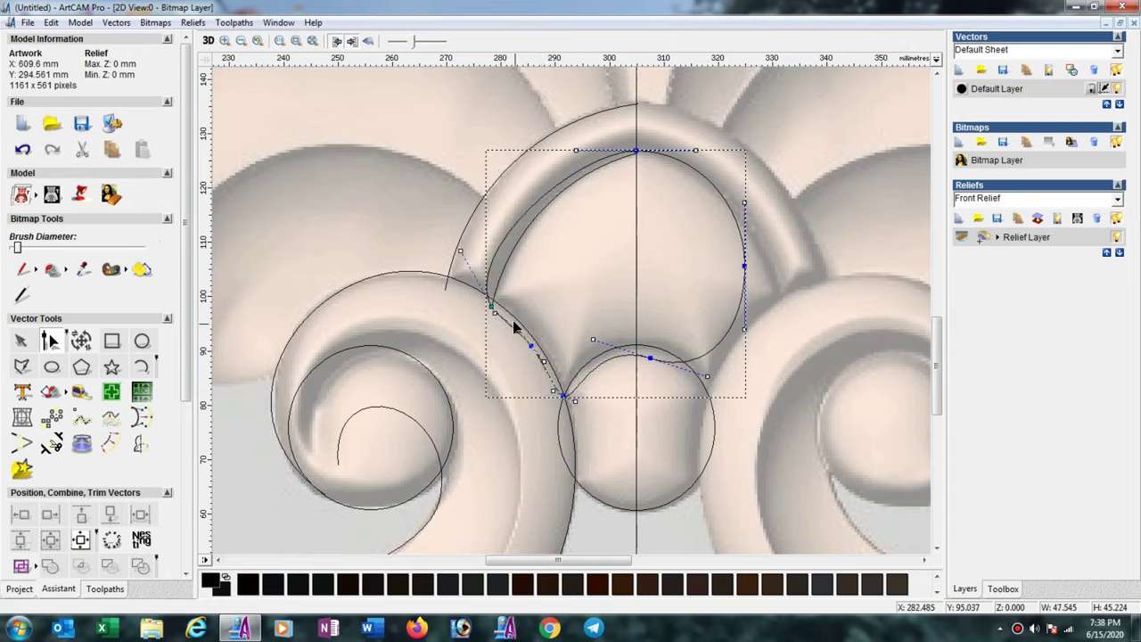
# - Adjust the control handles so the curve follows the leaf's left edge and the arch top
pyautogui.click(460, 251)
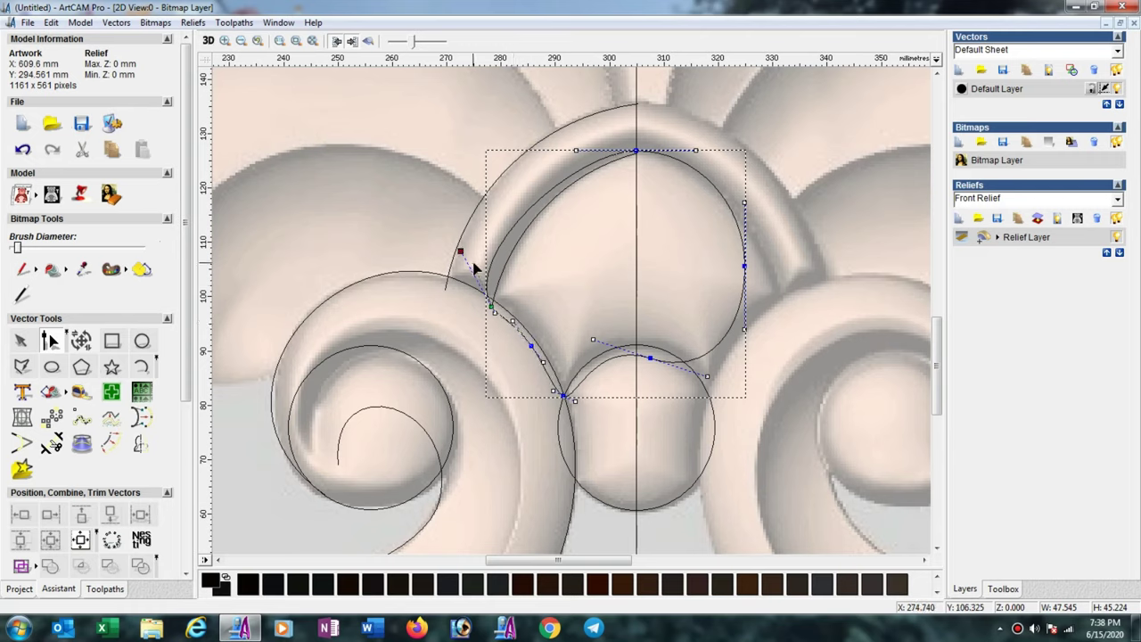
pyautogui.moveTo(482, 276); pyautogui.dragTo(521, 250)
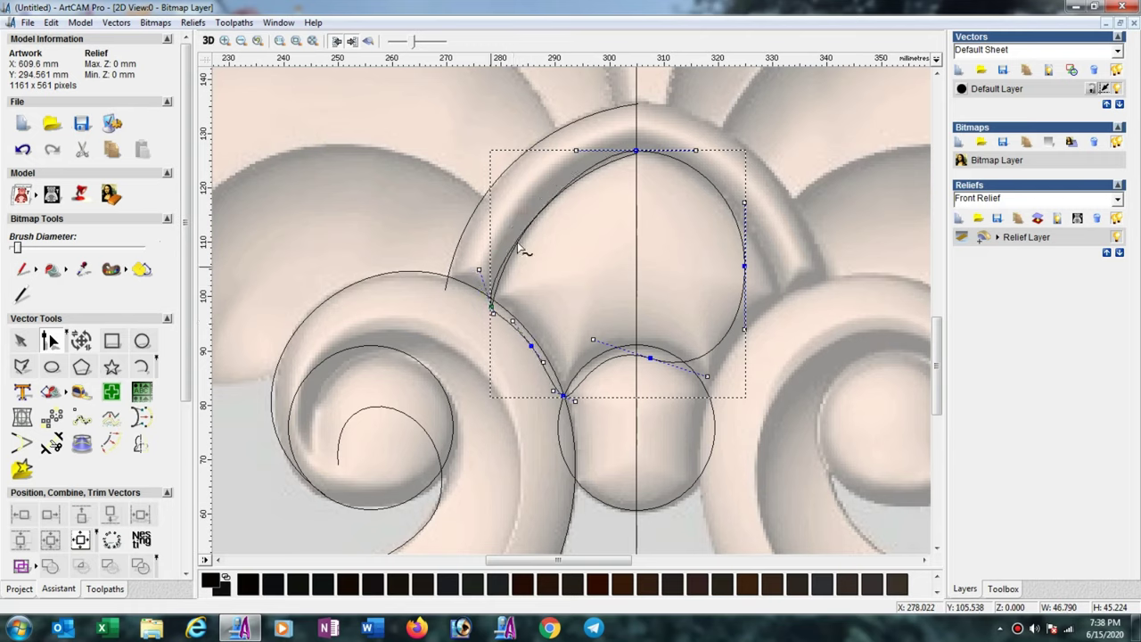
pyautogui.click(576, 149)
pyautogui.moveTo(564, 155); pyautogui.dragTo(561, 151)
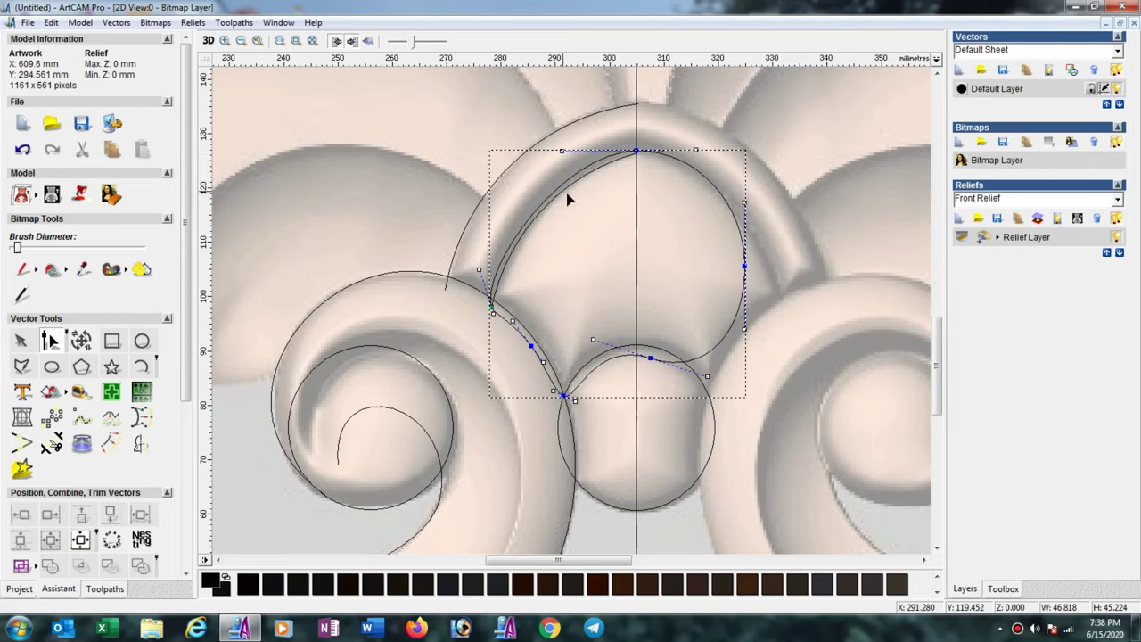
pyautogui.scroll(-2, 603, 245)
pyautogui.scroll(-2, 604, 245)
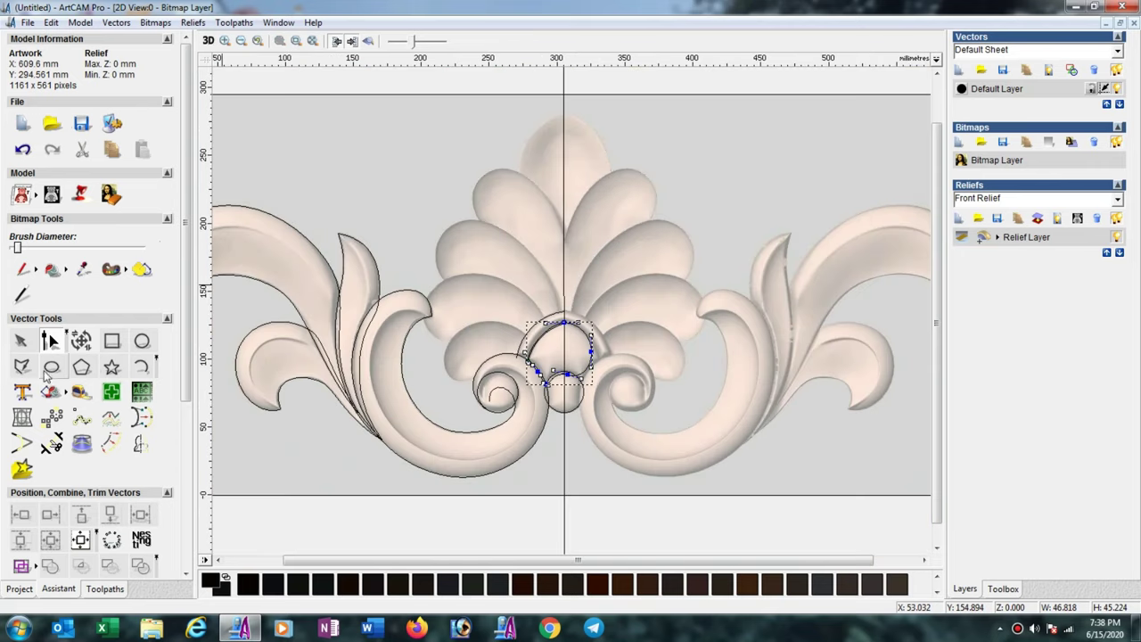
# - Create an ellipse of about 50.4 × 42 mm and place it over the small lobe left of center
pyautogui.press('n')
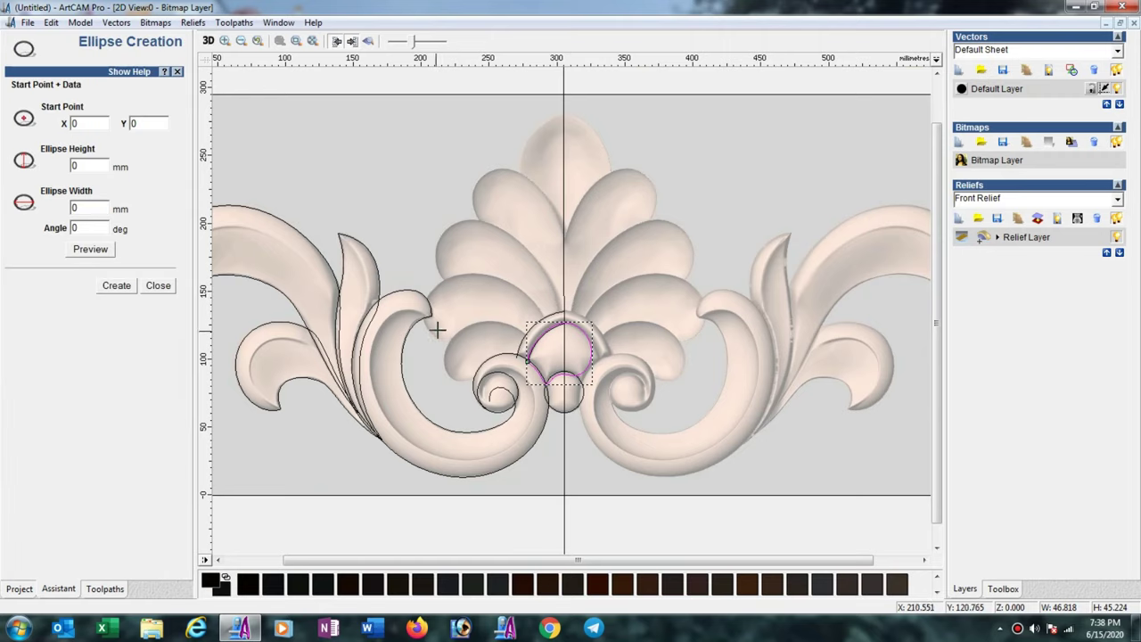
pyautogui.click(439, 330)
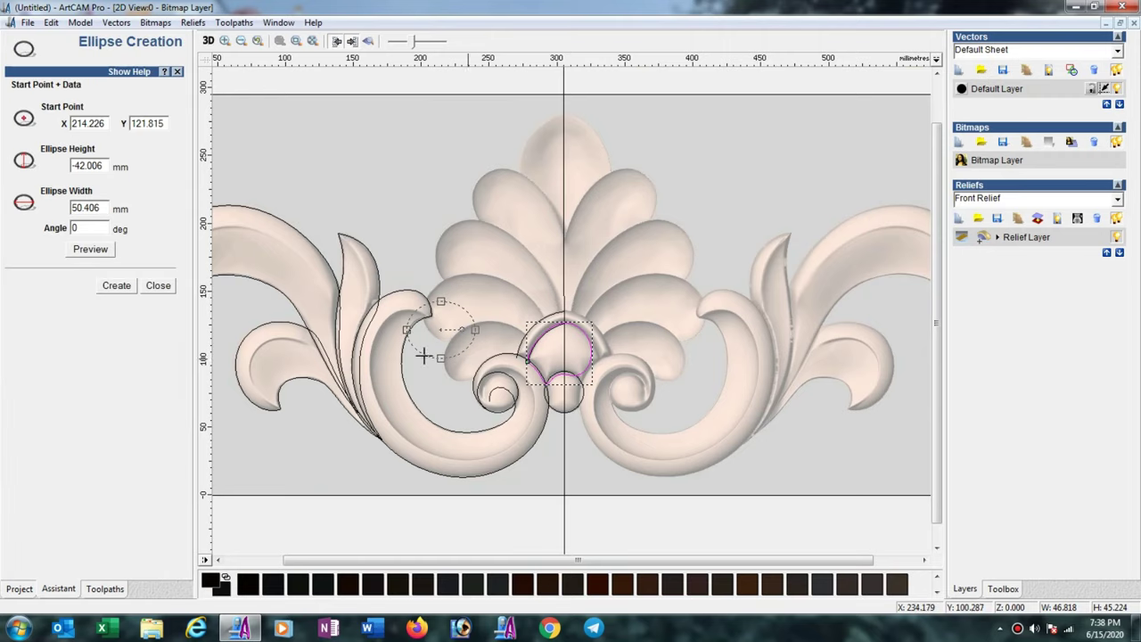
pyautogui.click(123, 287)
pyautogui.scroll(3, 452, 319)
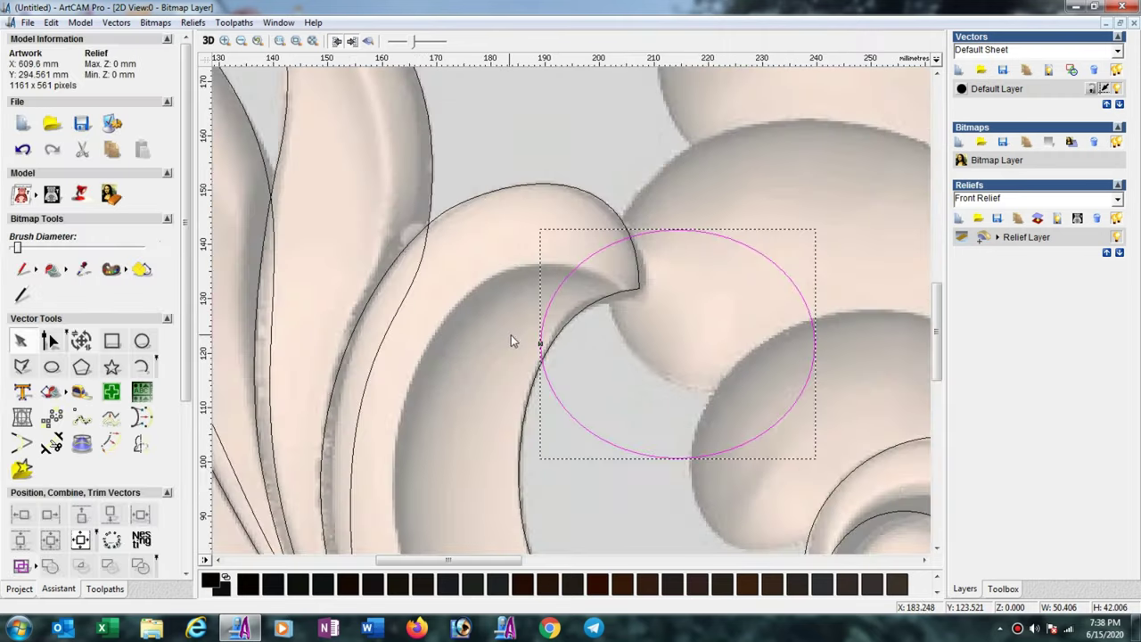
pyautogui.scroll(-3, 530, 286)
pyautogui.moveTo(539, 288); pyautogui.dragTo(575, 318)
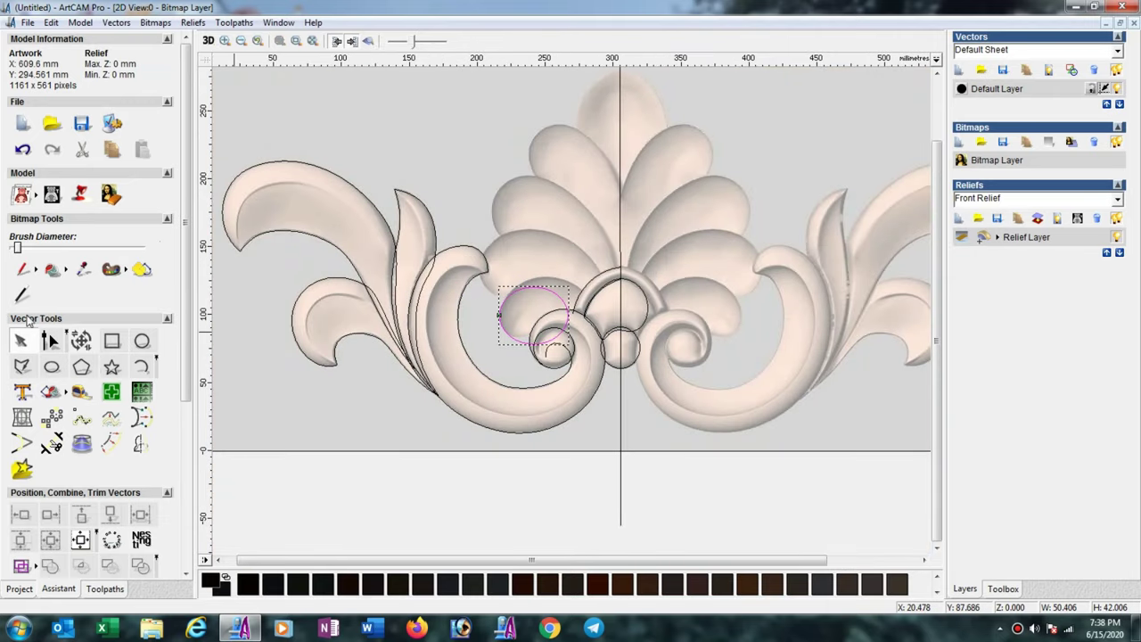
# - Drag the ellipse's nodes to raise its top and lift its bottom arc toward the lobe edges
pyautogui.click(50, 340)
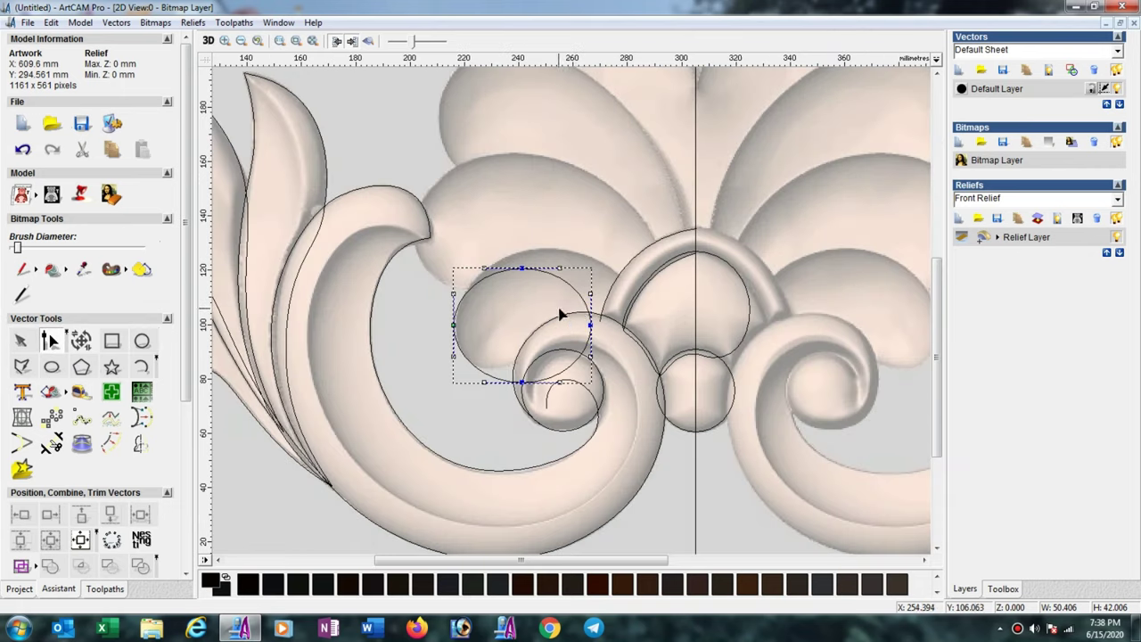
pyautogui.scroll(2, 580, 320)
pyautogui.moveTo(590, 324); pyautogui.dragTo(641, 320)
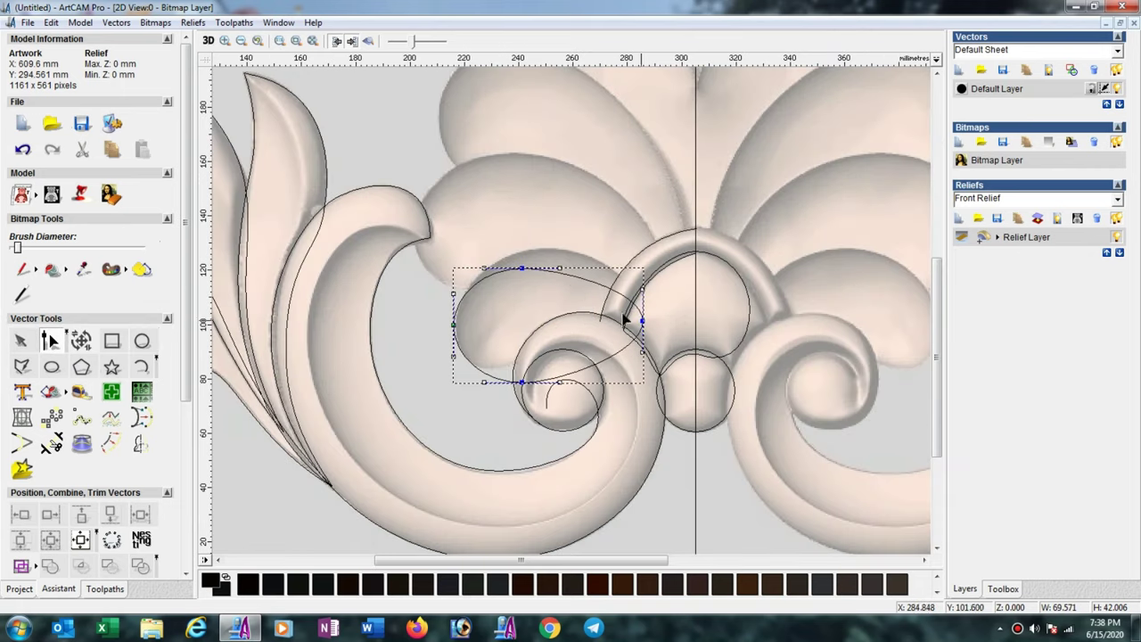
pyautogui.moveTo(522, 267)
pyautogui.mouseDown()
pyautogui.moveTo(533, 250)
pyautogui.moveTo(602, 245)
pyautogui.mouseUp()
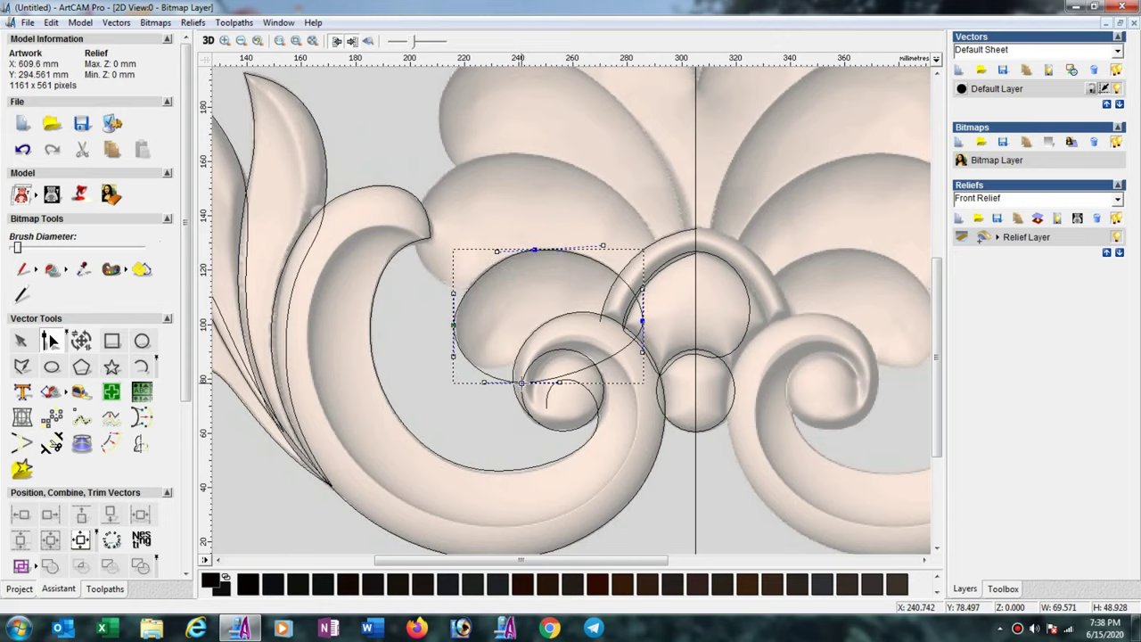
pyautogui.moveTo(523, 383)
pyautogui.mouseDown()
pyautogui.moveTo(545, 355)
pyautogui.moveTo(486, 391)
pyautogui.mouseUp()
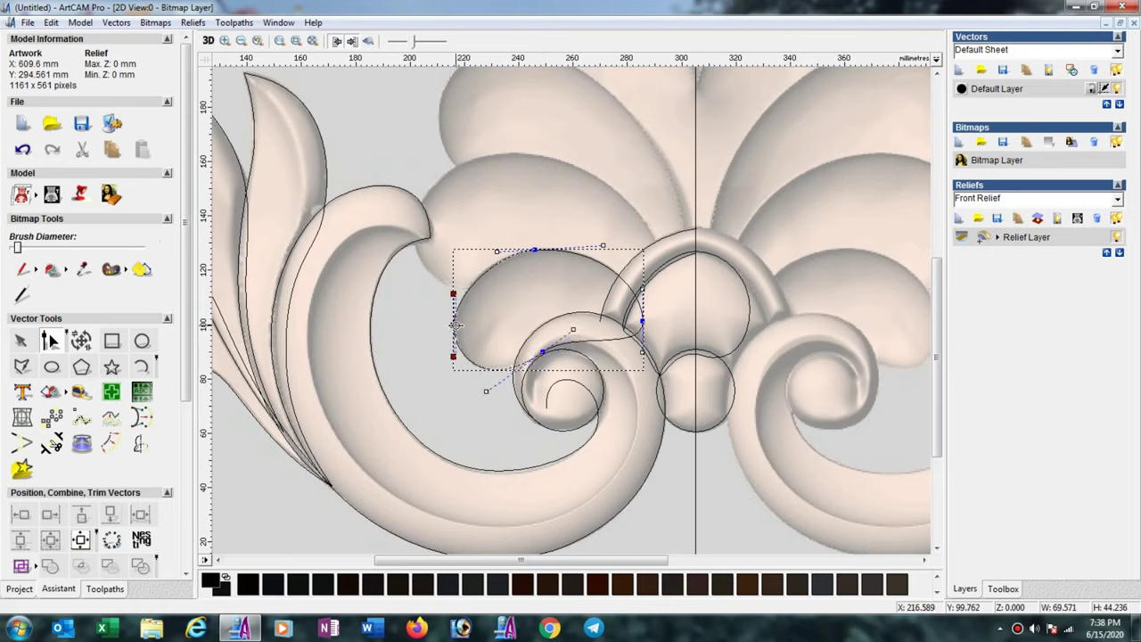
pyautogui.moveTo(454, 325); pyautogui.dragTo(456, 325)
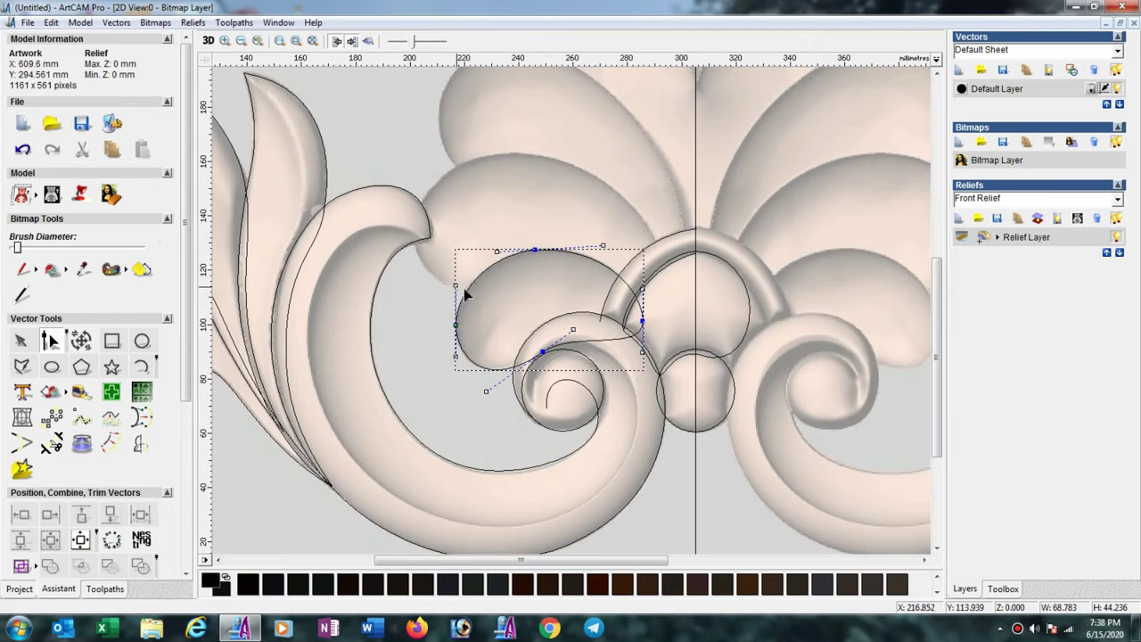
pyautogui.moveTo(572, 328); pyautogui.dragTo(548, 346)
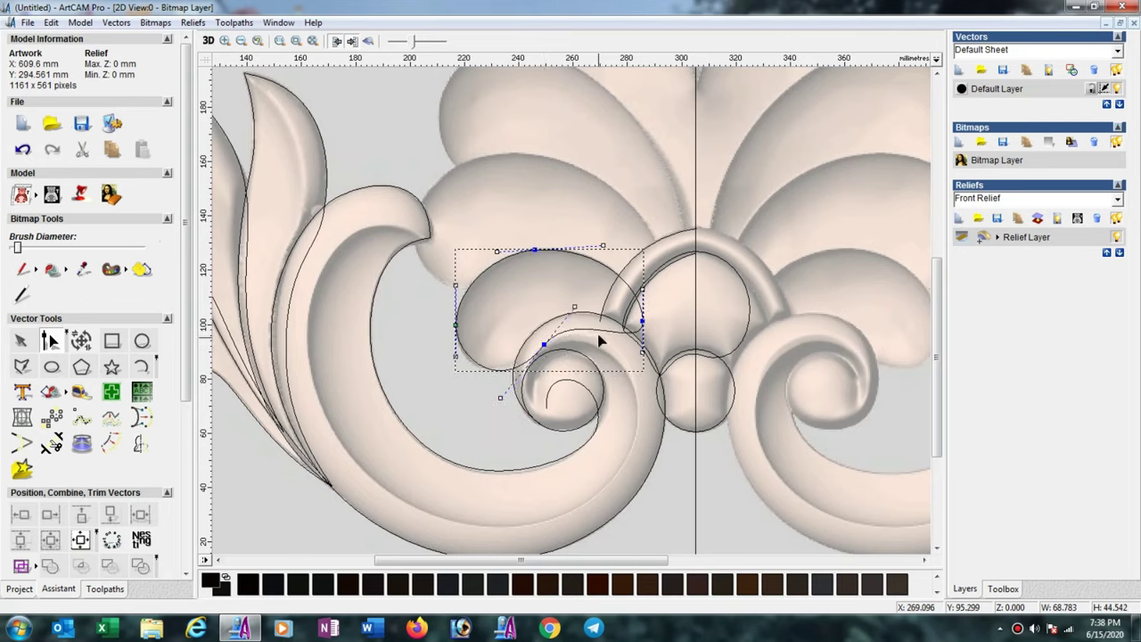
pyautogui.moveTo(573, 306); pyautogui.dragTo(575, 296)
# - Fine-tune nodes and tangents until the teardrop outline hugs the lobe and sweeps into the inner scroll
pyautogui.moveTo(542, 344); pyautogui.dragTo(538, 343)
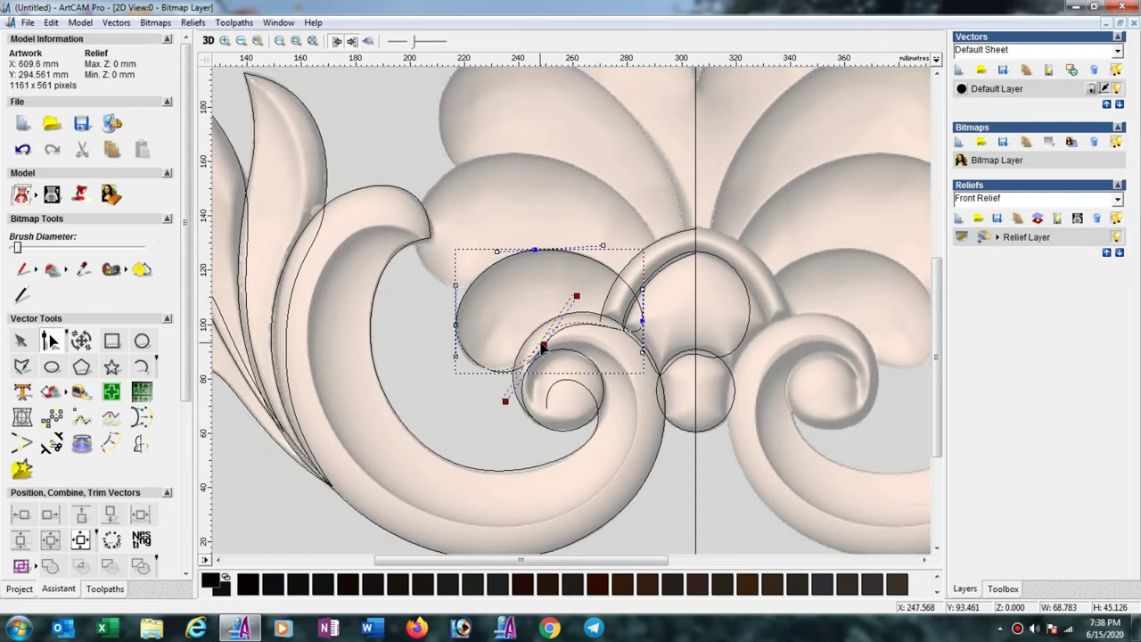
pyautogui.moveTo(462, 362); pyautogui.dragTo(451, 360)
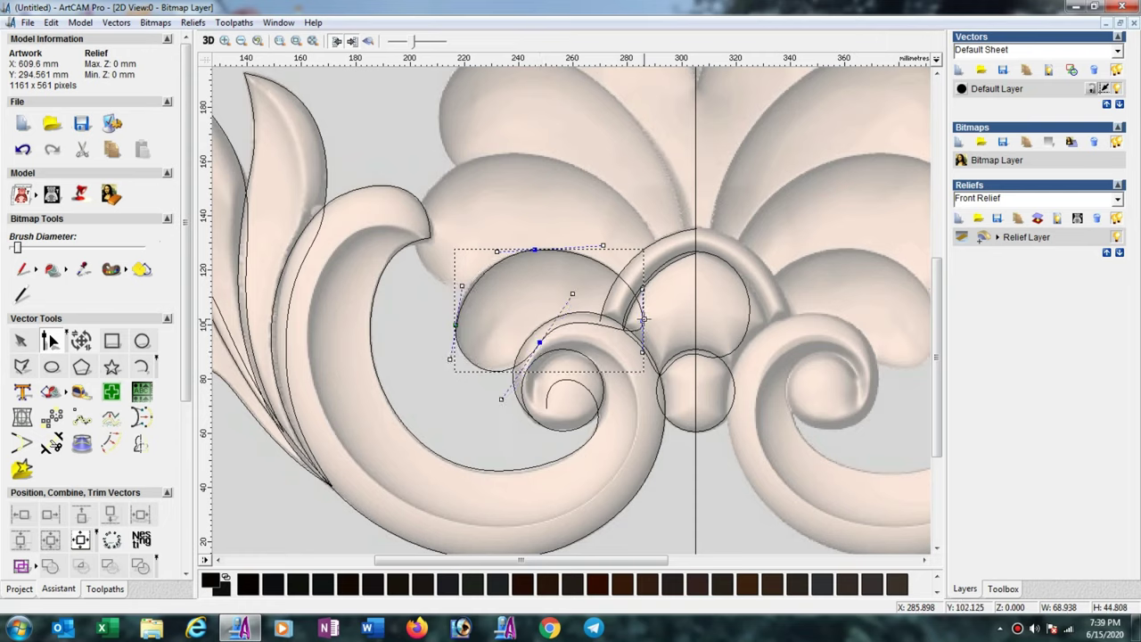
pyautogui.moveTo(644, 327); pyautogui.dragTo(632, 312)
pyautogui.click(630, 279)
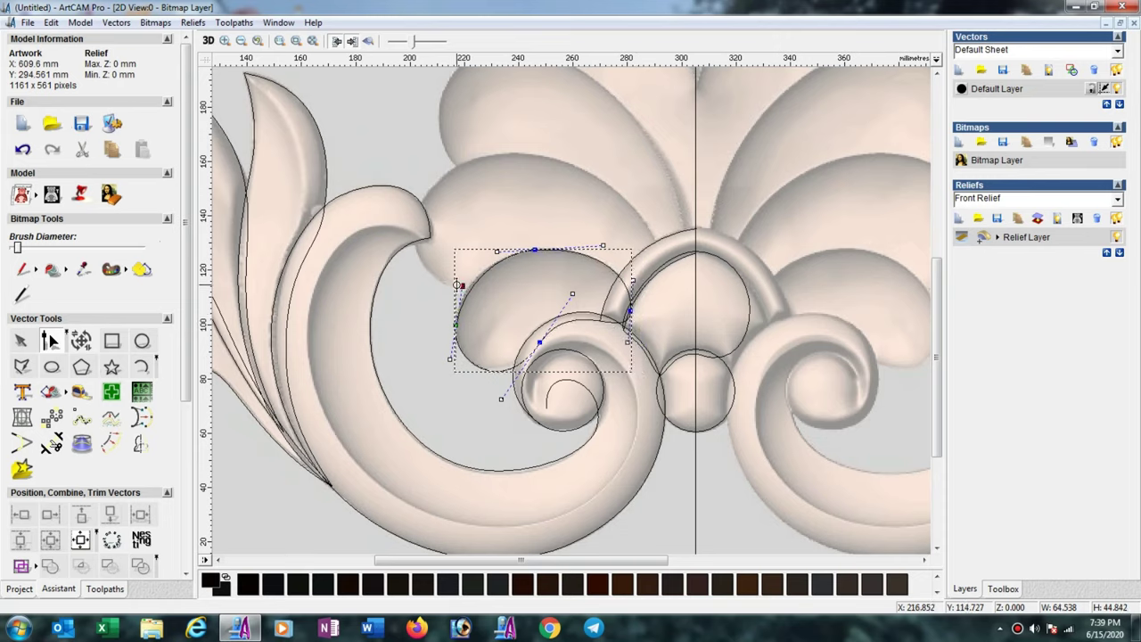
pyautogui.moveTo(462, 291); pyautogui.dragTo(468, 298)
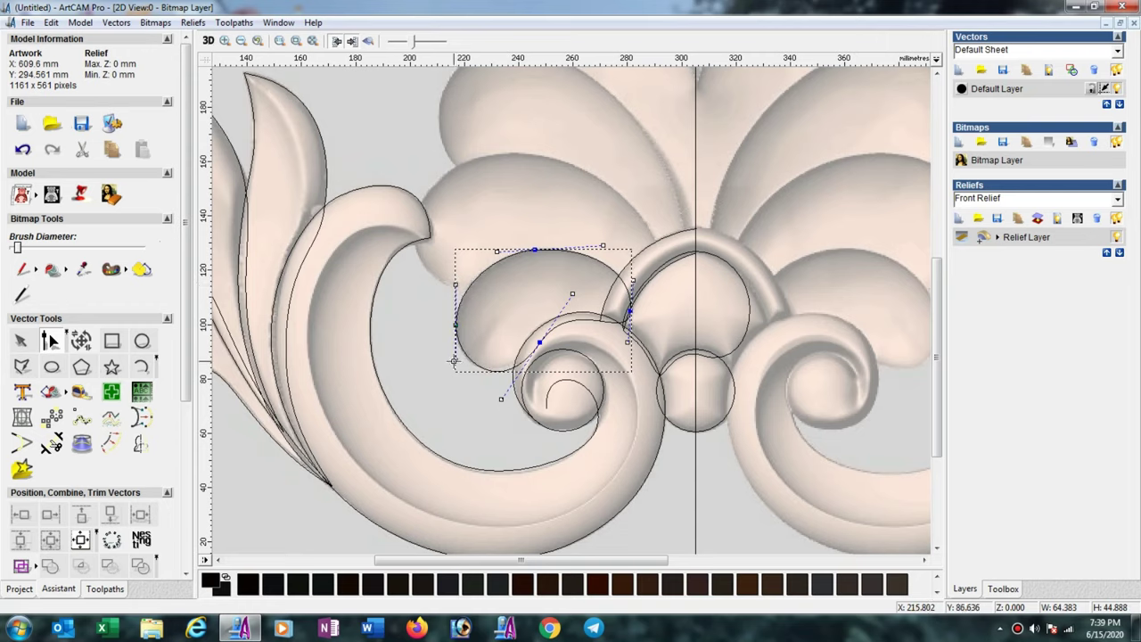
pyautogui.click(464, 323)
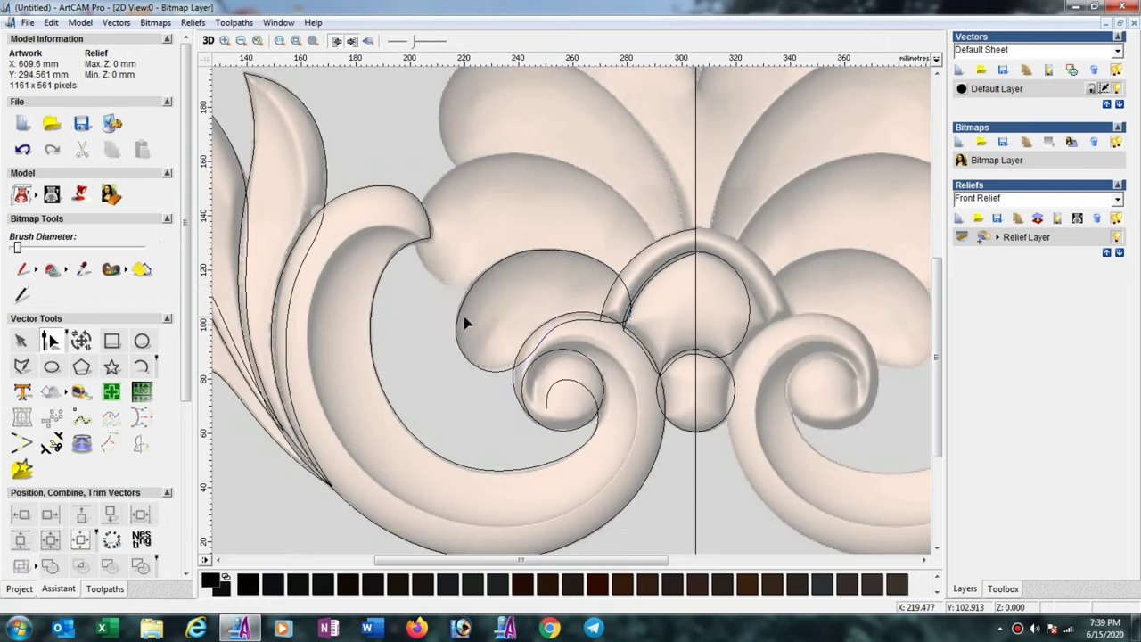
pyautogui.click(458, 316)
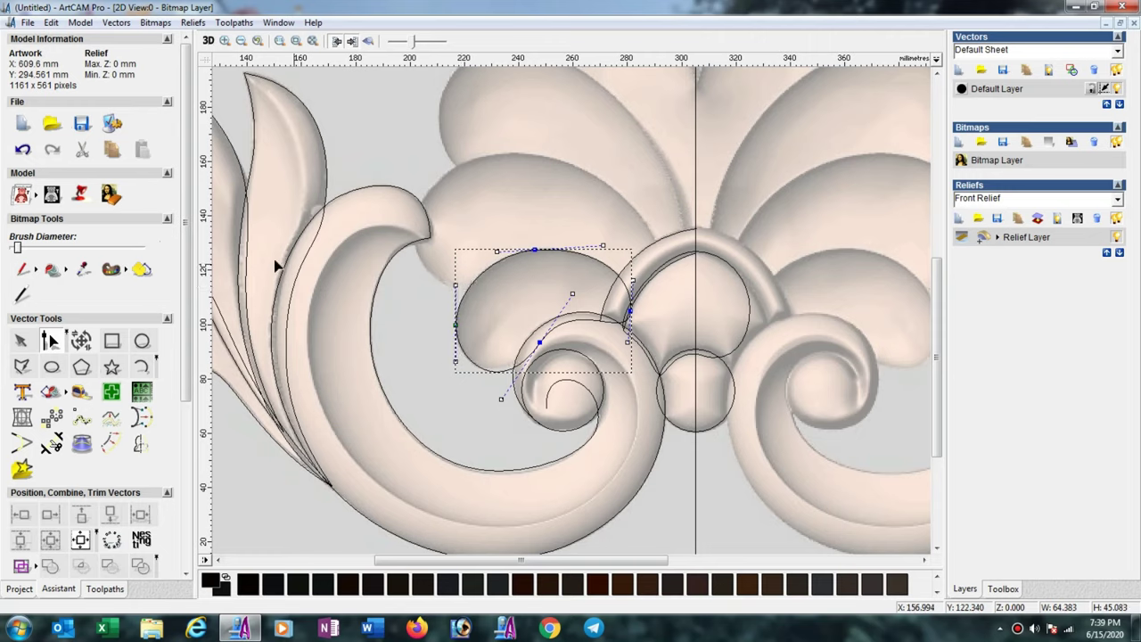
pyautogui.click(19, 341)
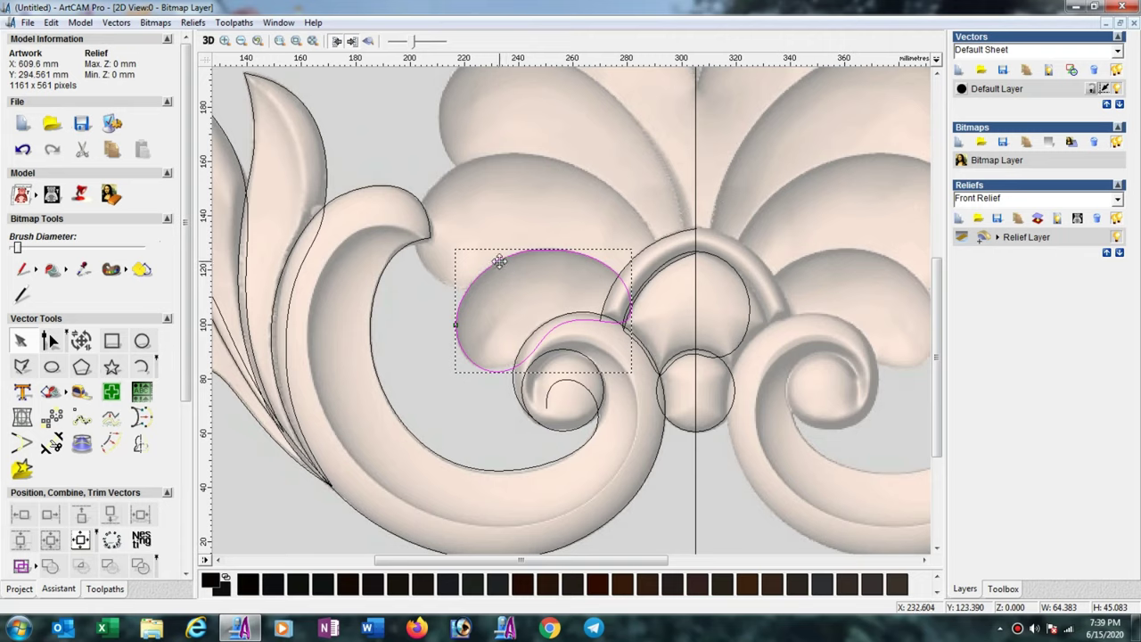
# - Move the outline onto the upper lobe and reshape its nodes to follow the lobe edge
pyautogui.moveTo(479, 197); pyautogui.dragTo(455, 173)
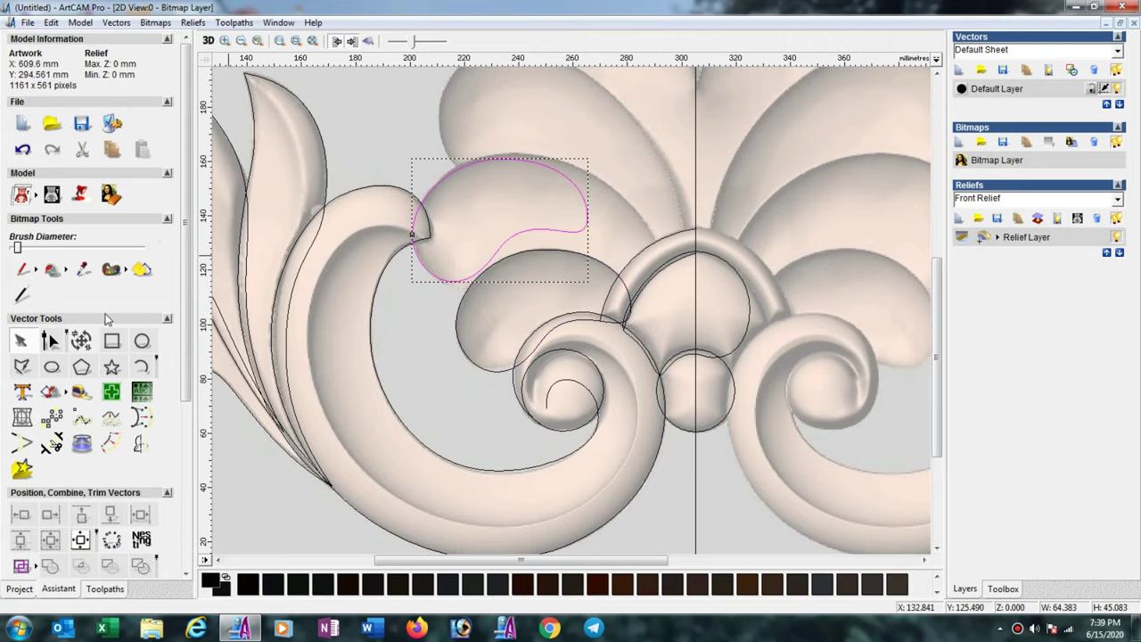
pyautogui.click(49, 341)
pyautogui.moveTo(587, 220); pyautogui.dragTo(643, 276)
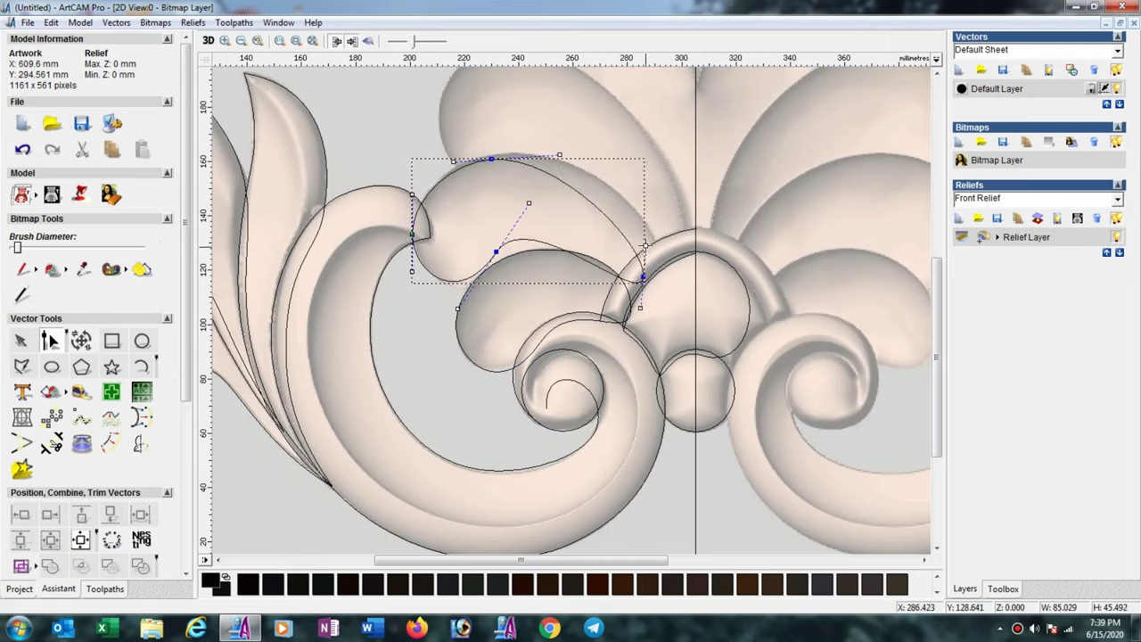
pyautogui.moveTo(685, 233); pyautogui.dragTo(698, 235)
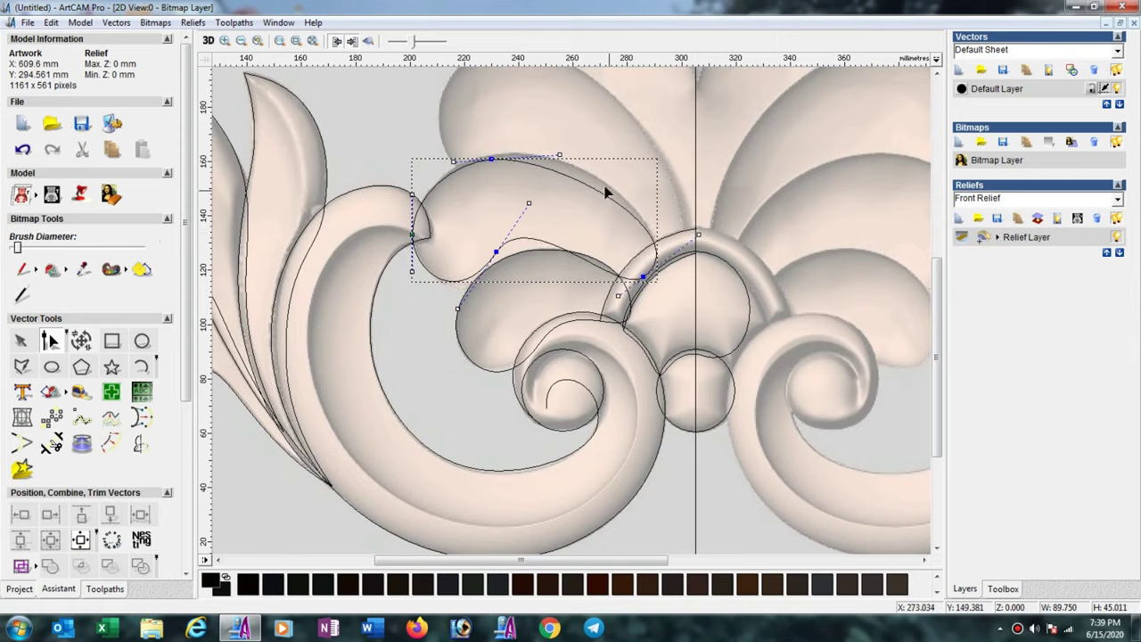
pyautogui.moveTo(561, 155); pyautogui.dragTo(578, 139)
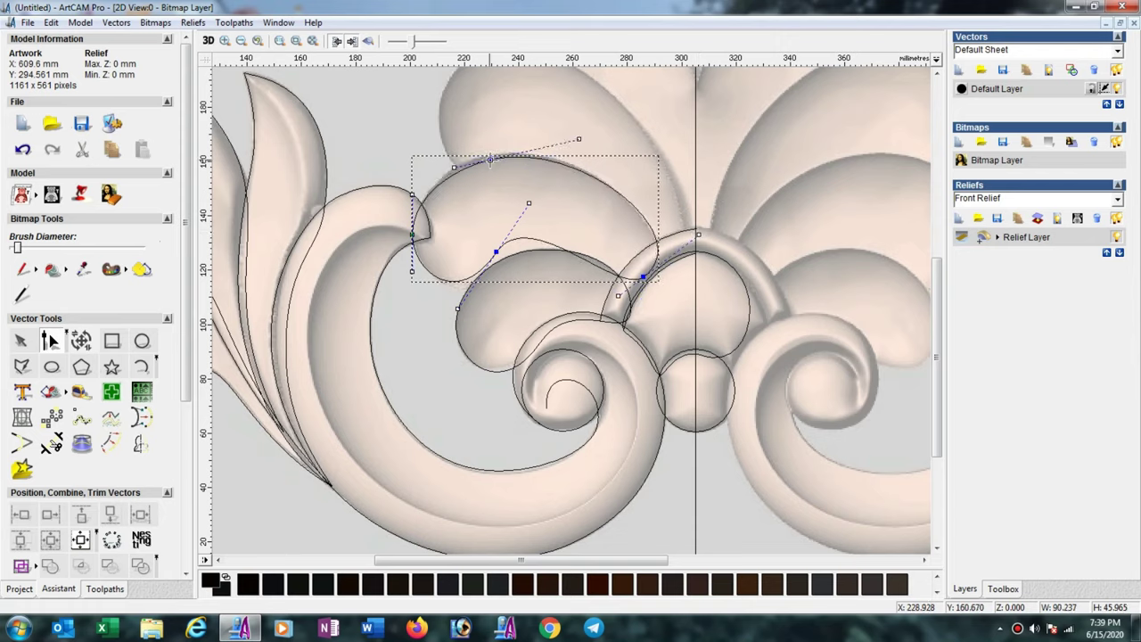
pyautogui.moveTo(493, 158); pyautogui.dragTo(488, 153)
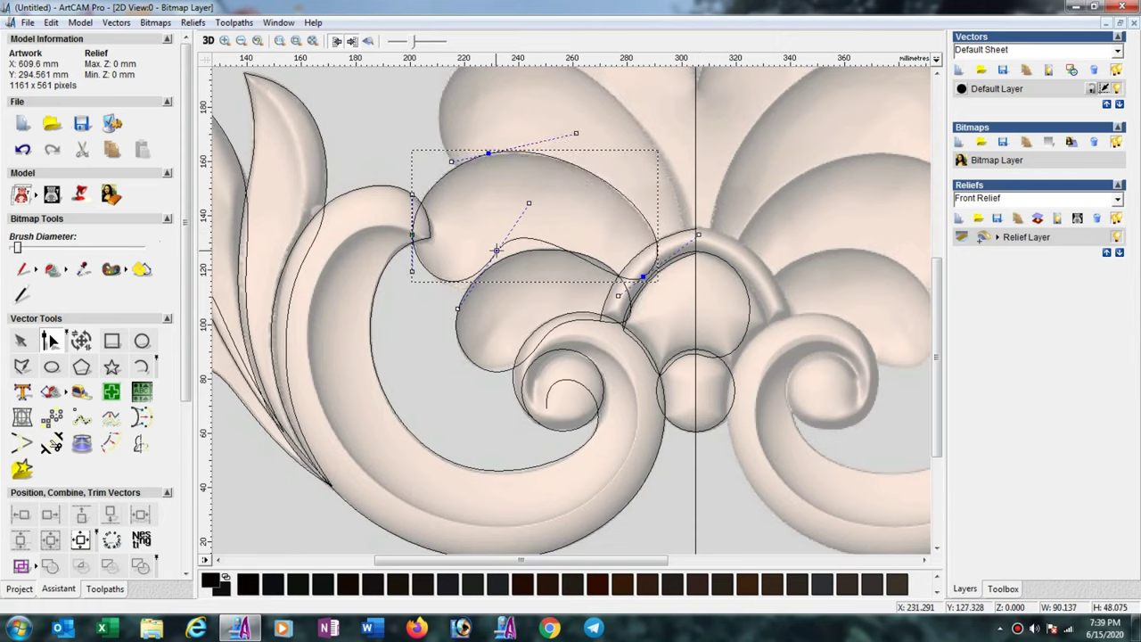
pyautogui.moveTo(497, 251); pyautogui.dragTo(499, 261)
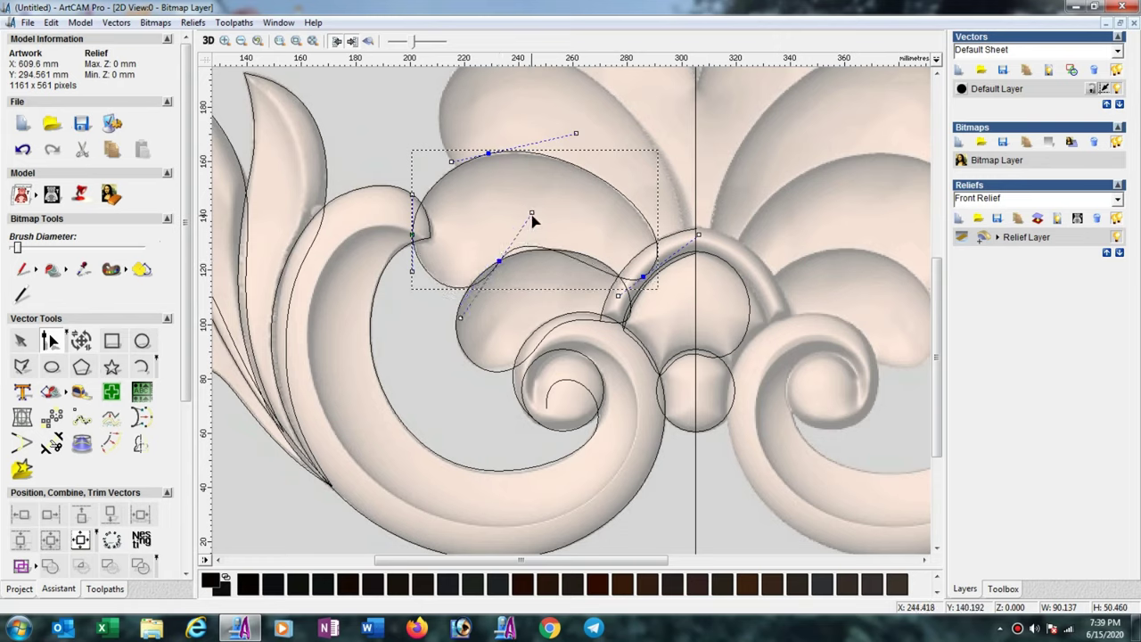
pyautogui.moveTo(531, 213); pyautogui.dragTo(557, 224)
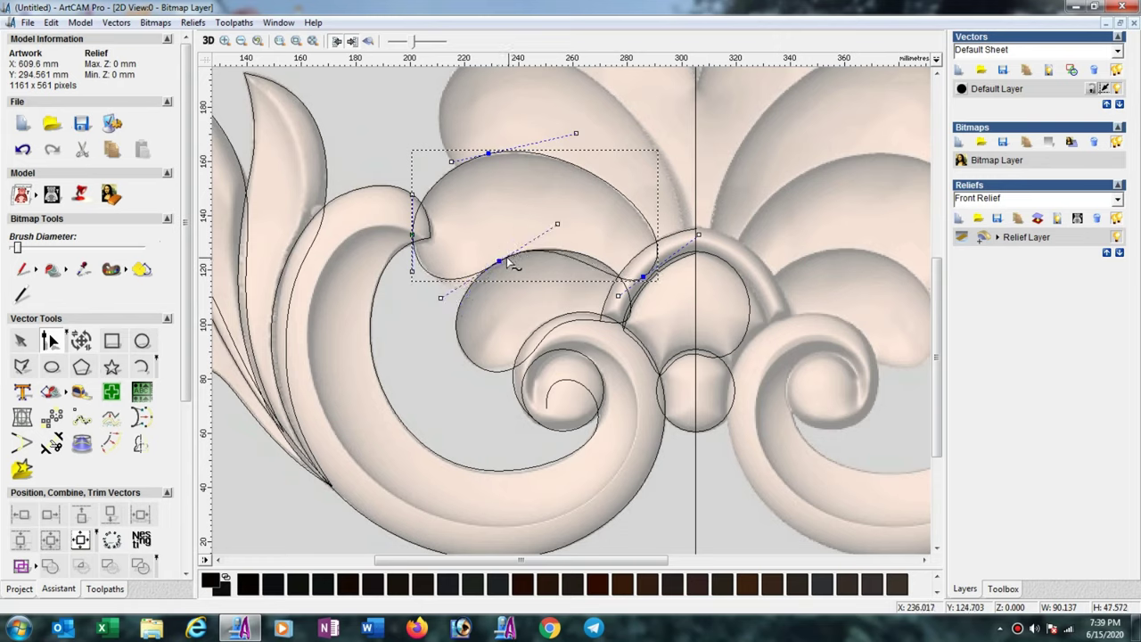
pyautogui.moveTo(499, 261); pyautogui.dragTo(503, 267)
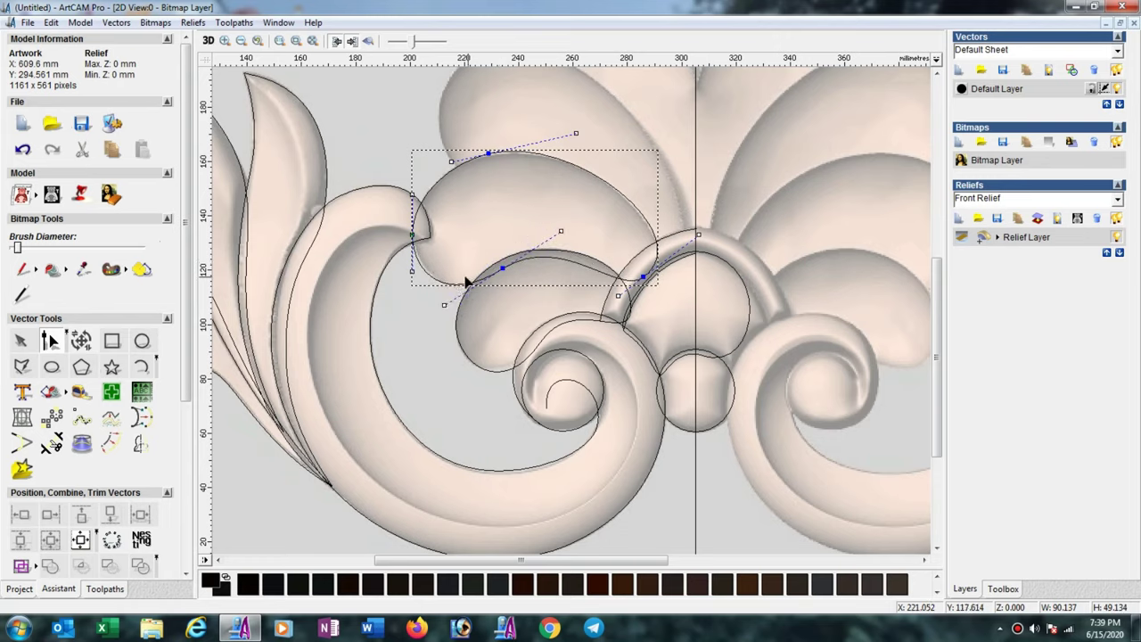
# - Adjust the node where the leaf meets the arch and its handles to tighten the top arc
pyautogui.moveTo(453, 307); pyautogui.dragTo(462, 306)
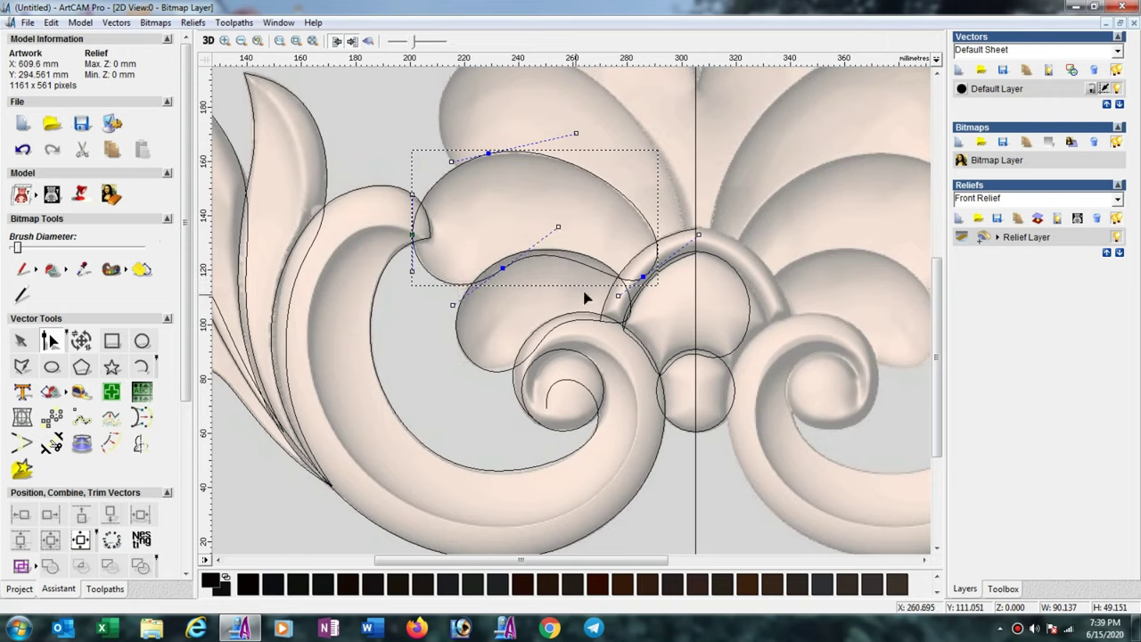
pyautogui.click(641, 278)
pyautogui.moveTo(638, 283); pyautogui.dragTo(632, 293)
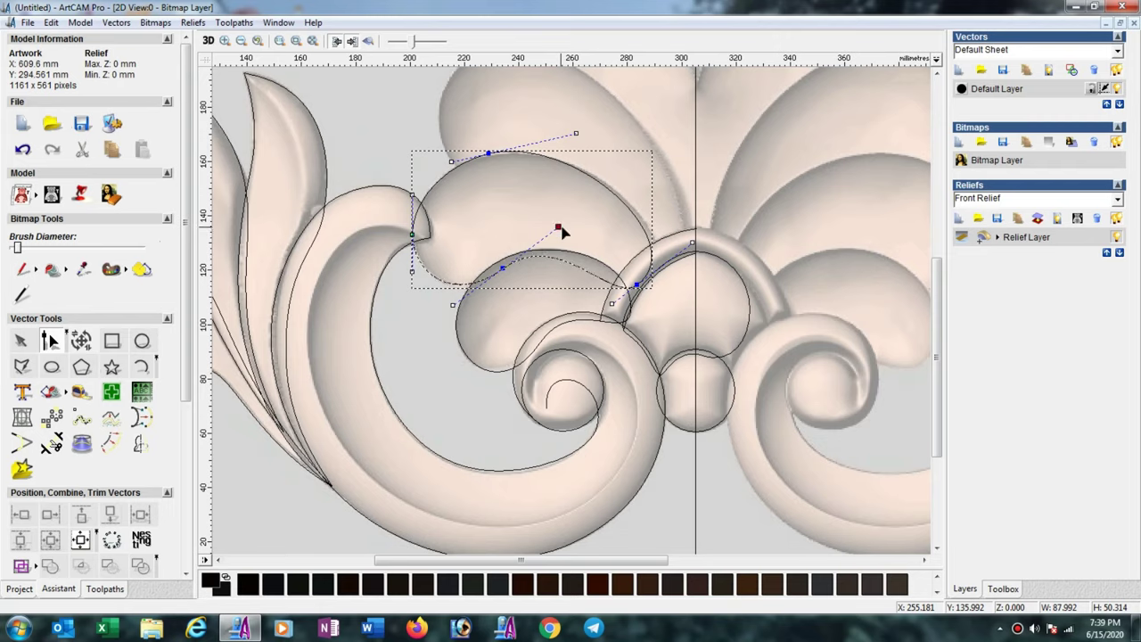
pyautogui.moveTo(573, 226); pyautogui.dragTo(571, 224)
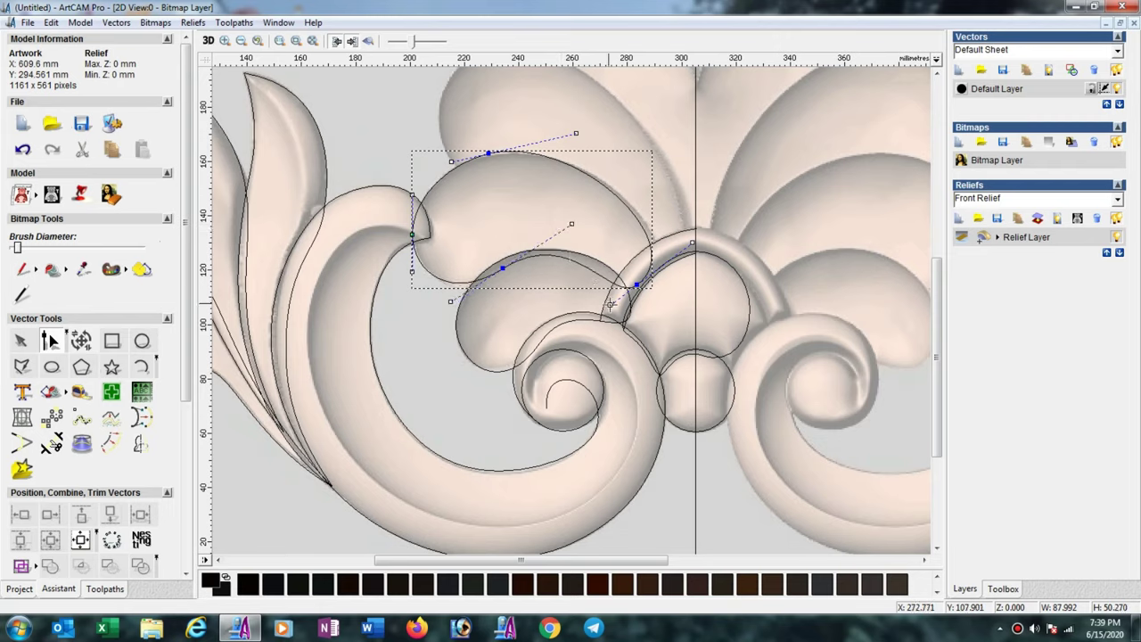
pyautogui.moveTo(613, 304); pyautogui.dragTo(621, 295)
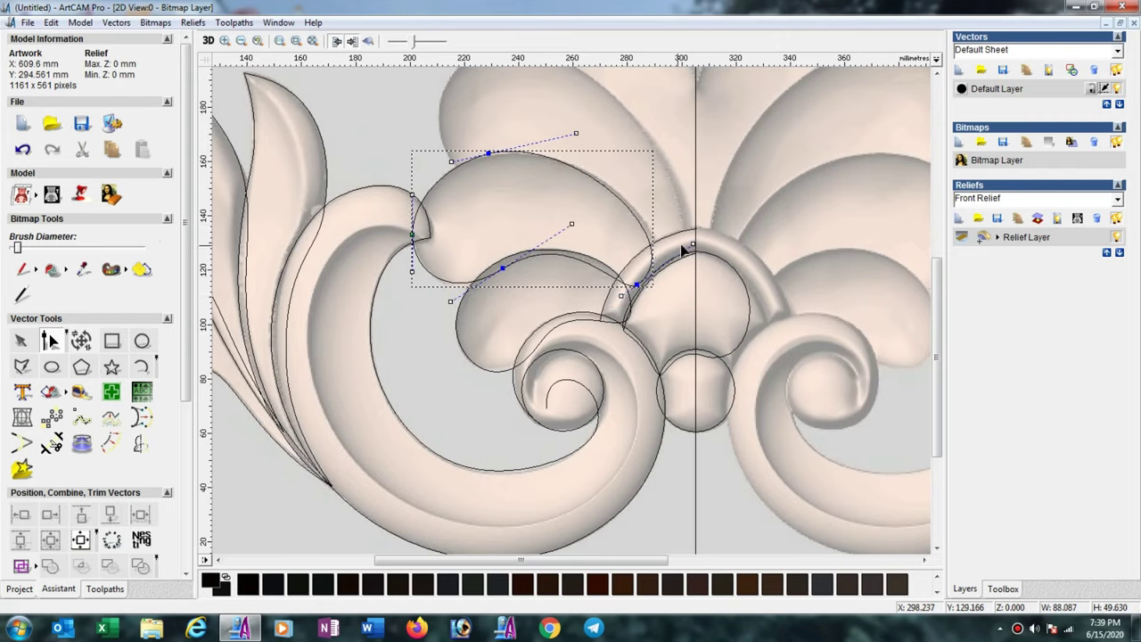
pyautogui.moveTo(694, 243); pyautogui.dragTo(703, 241)
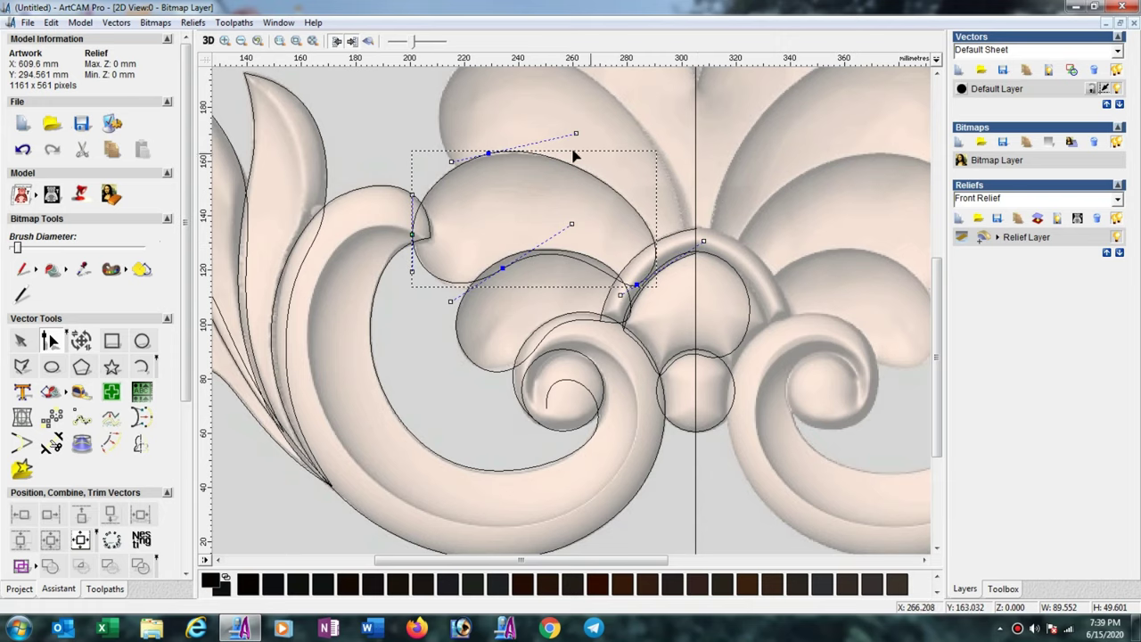
pyautogui.moveTo(489, 153); pyautogui.dragTo(486, 155)
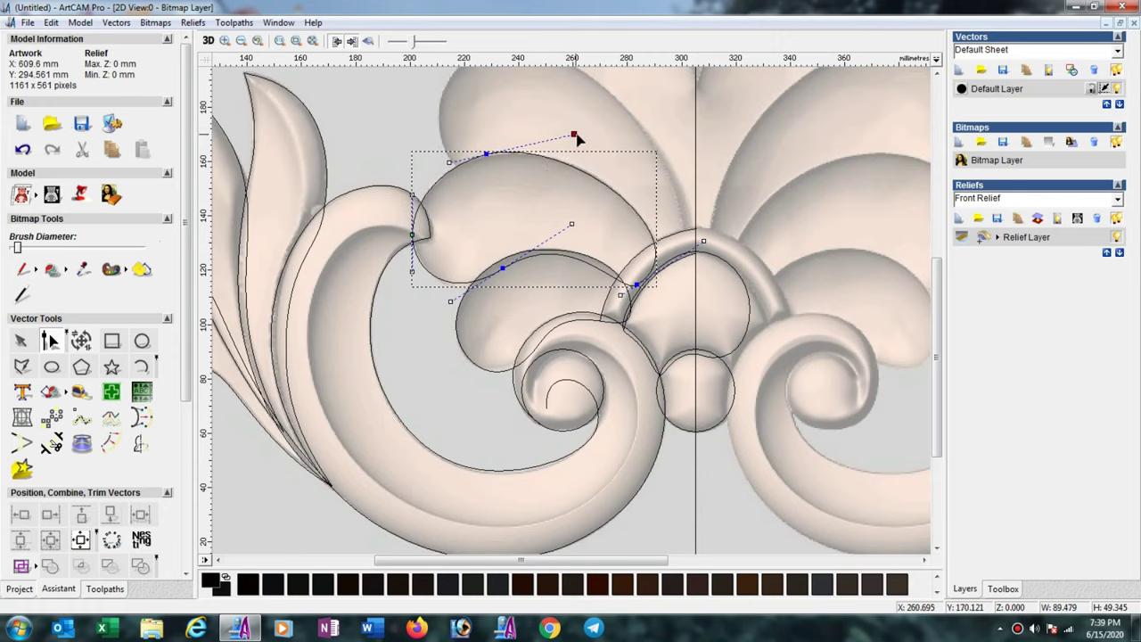
pyautogui.scroll(-2, 580, 140)
# - Copy the leaf outline up onto the next leaf, rotate it, and place another copy over the top leaf
pyautogui.scroll(2, 616, 306)
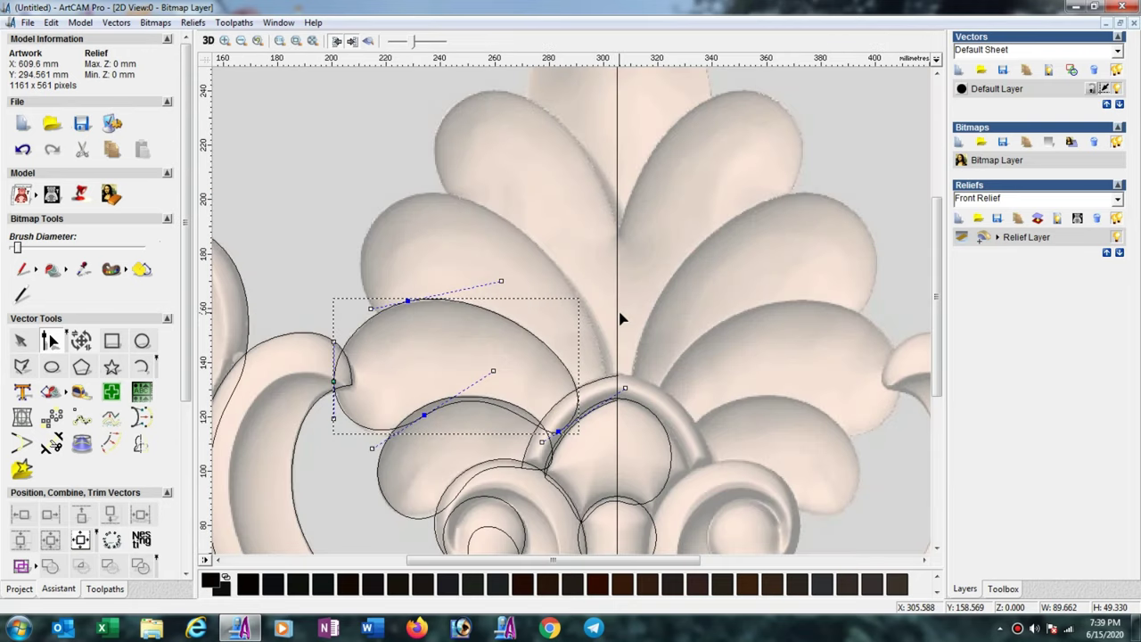
pyautogui.click(21, 340)
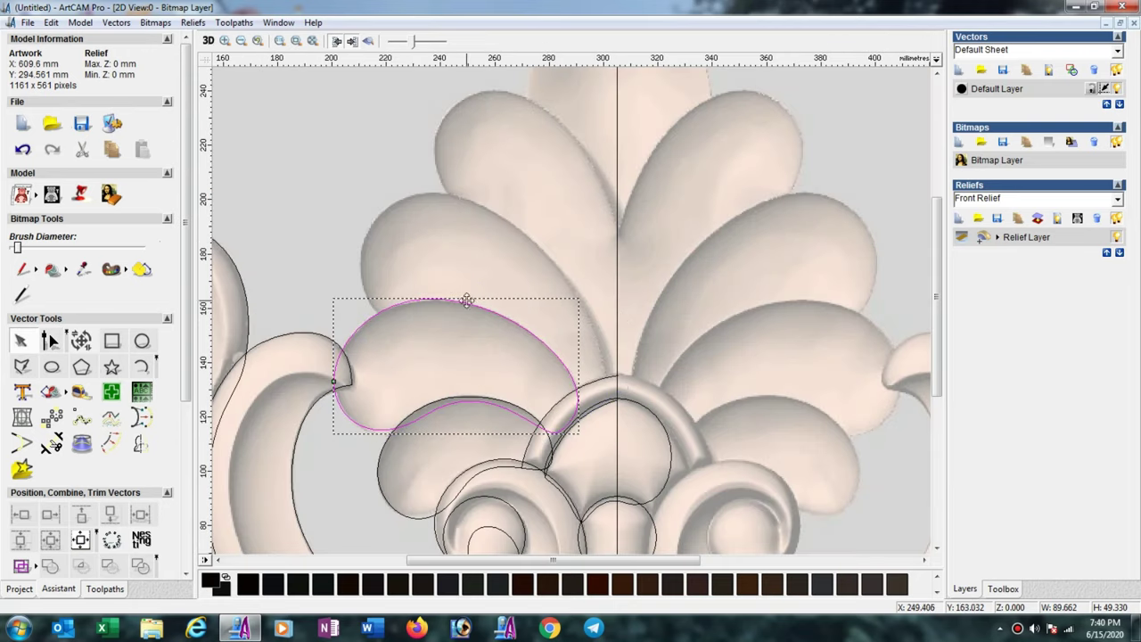
pyautogui.keyDown('ctrl'); pyautogui.moveTo(479, 305); pyautogui.dragTo(493, 200); pyautogui.keyUp('ctrl')
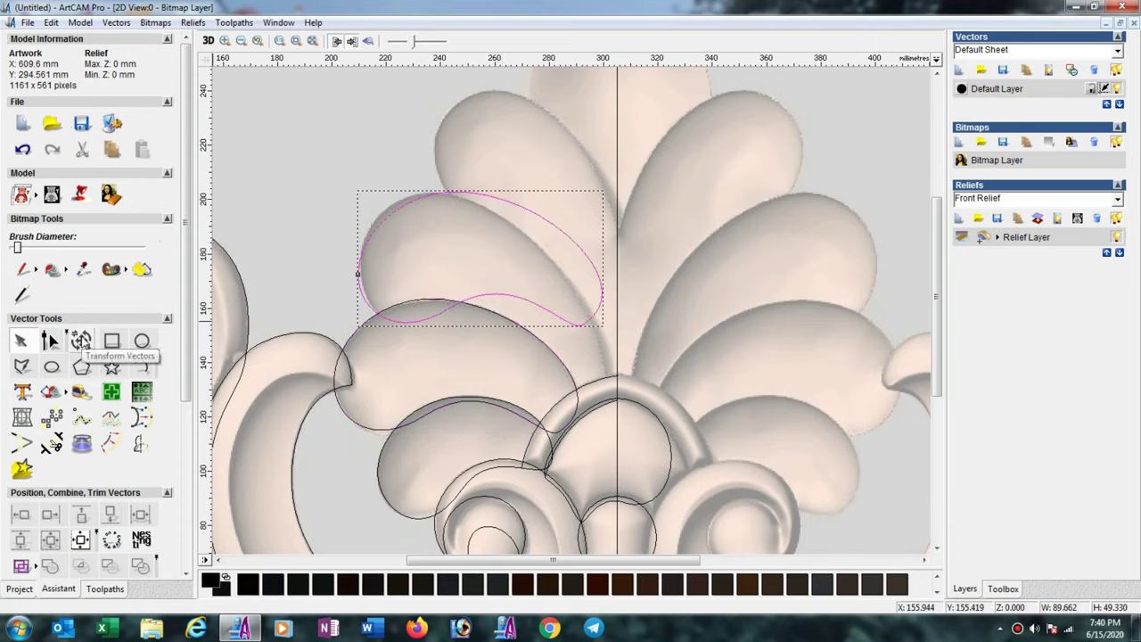
pyautogui.click(80, 342)
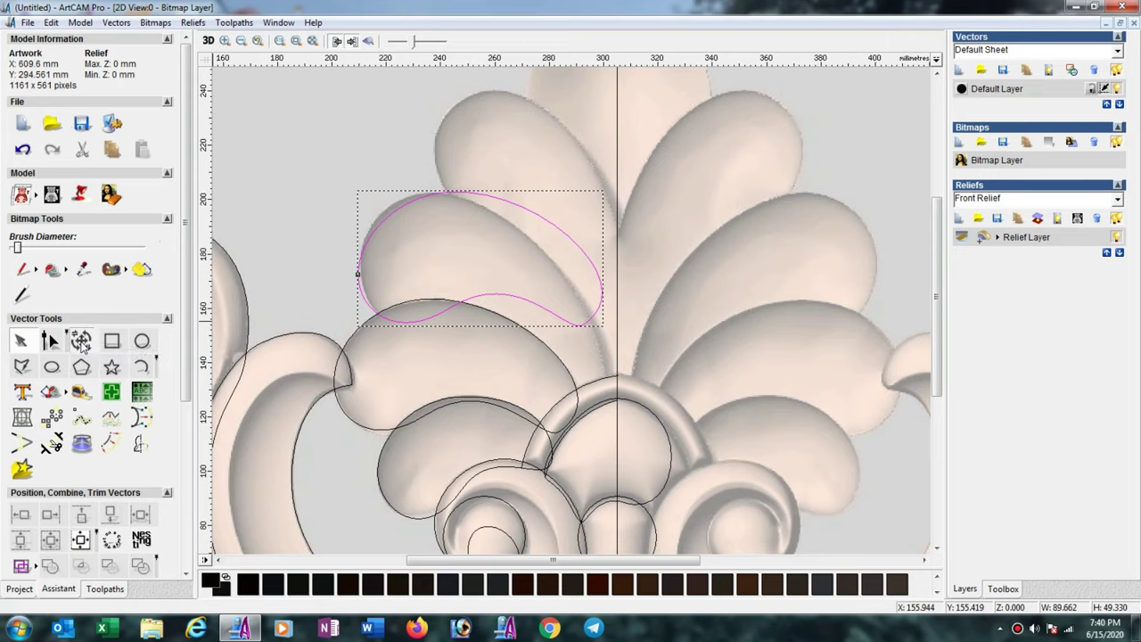
pyautogui.moveTo(480, 267); pyautogui.dragTo(513, 267)
pyautogui.moveTo(538, 217); pyautogui.dragTo(588, 124)
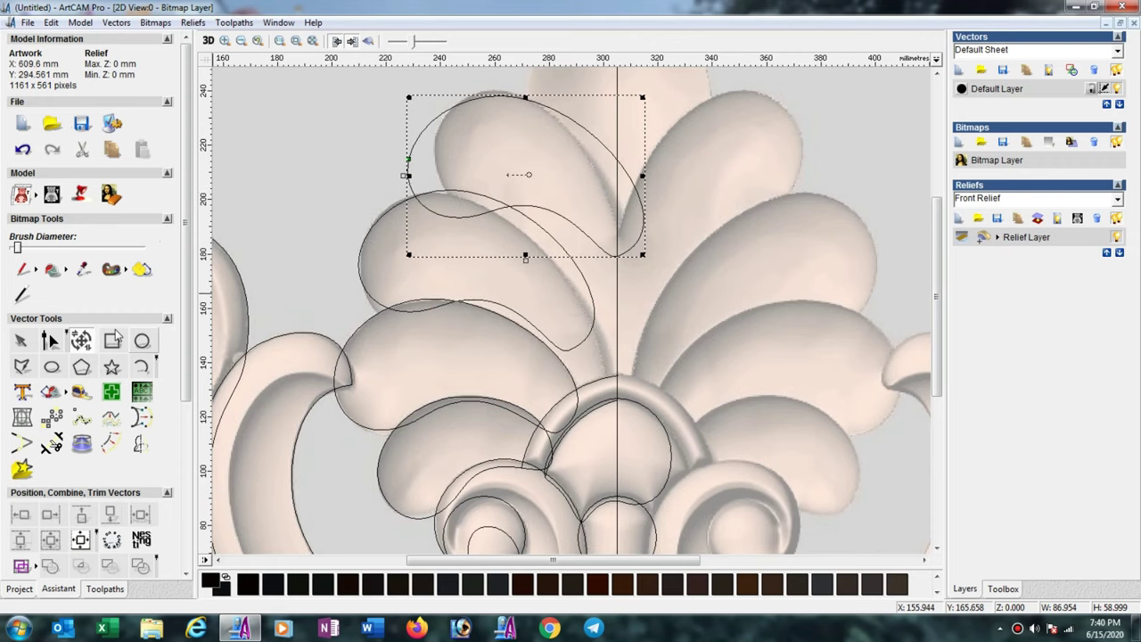
# - Reshape the lower copy's nodes and handles to fit the upper petal's edges
pyautogui.click(52, 340)
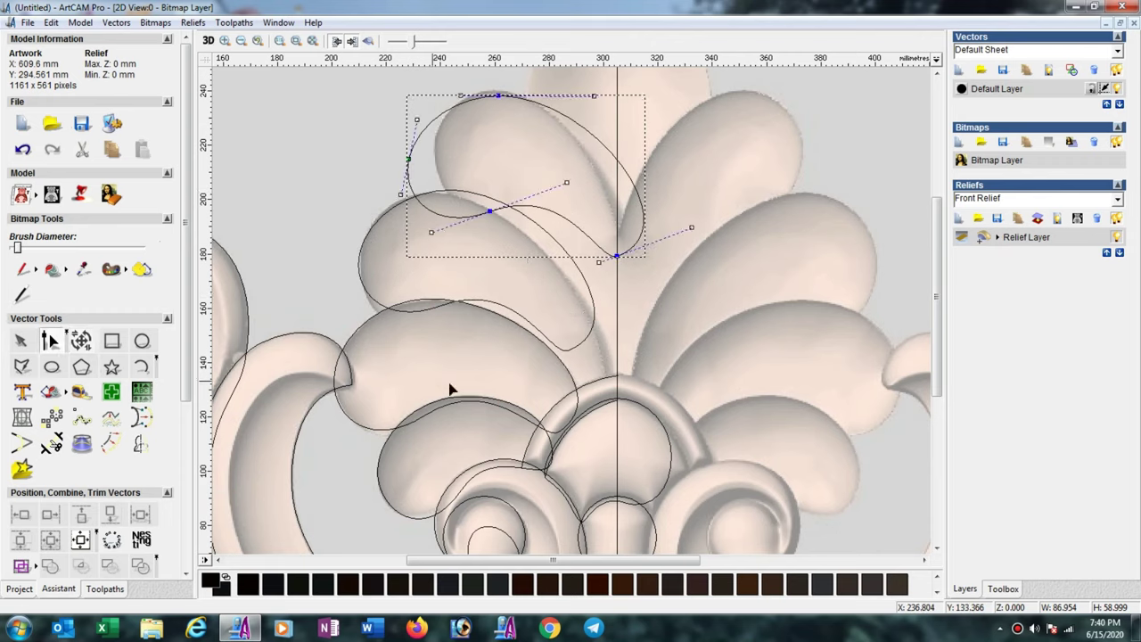
pyautogui.click(567, 351)
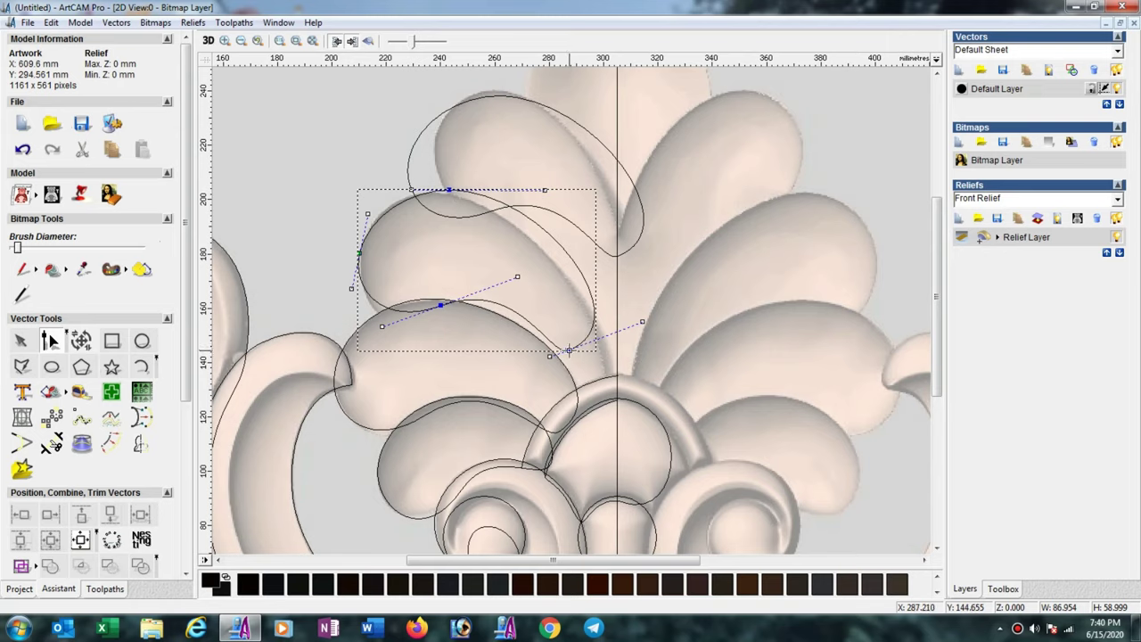
pyautogui.moveTo(567, 351); pyautogui.dragTo(577, 407)
pyautogui.moveTo(655, 382); pyautogui.dragTo(658, 393)
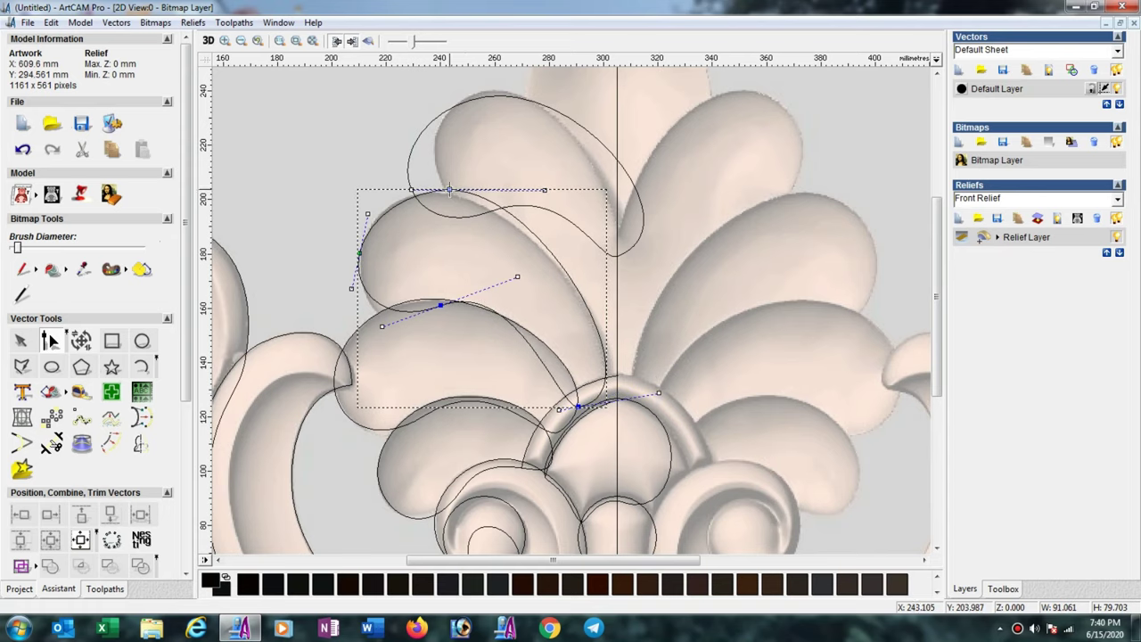
pyautogui.moveTo(449, 190); pyautogui.dragTo(440, 191)
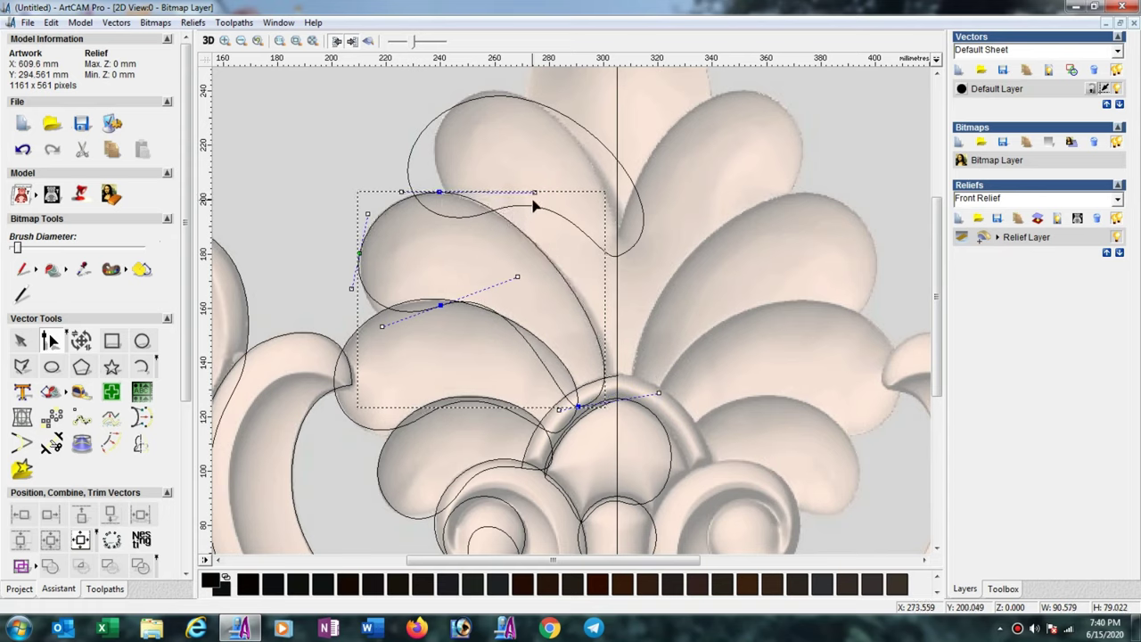
pyautogui.moveTo(533, 192); pyautogui.dragTo(555, 208)
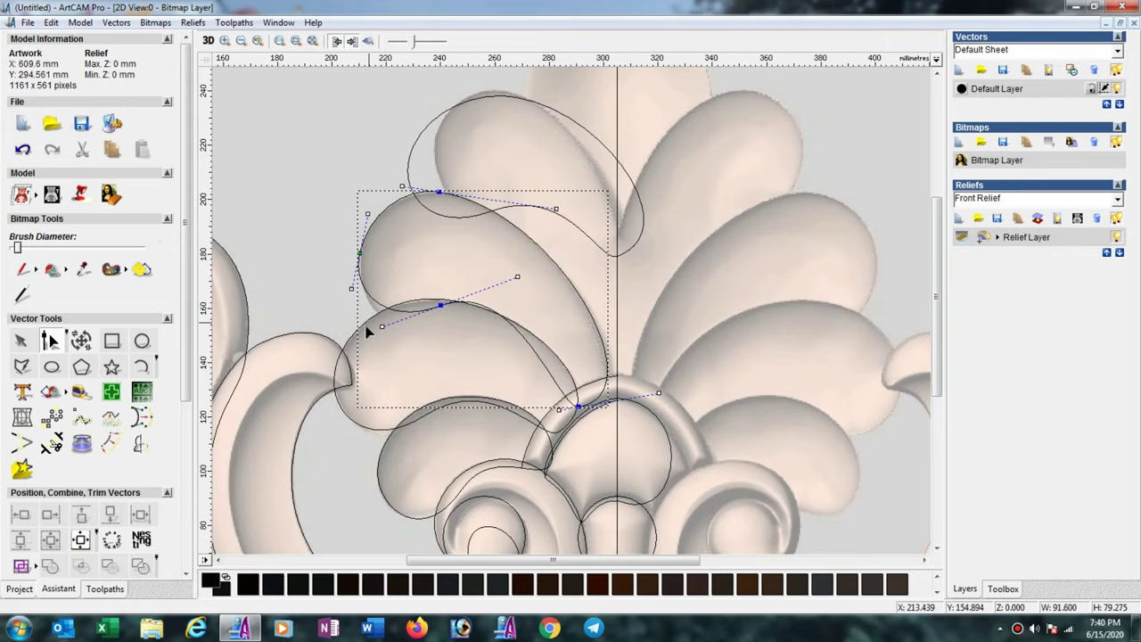
pyautogui.moveTo(384, 326); pyautogui.dragTo(373, 341)
pyautogui.click(350, 288)
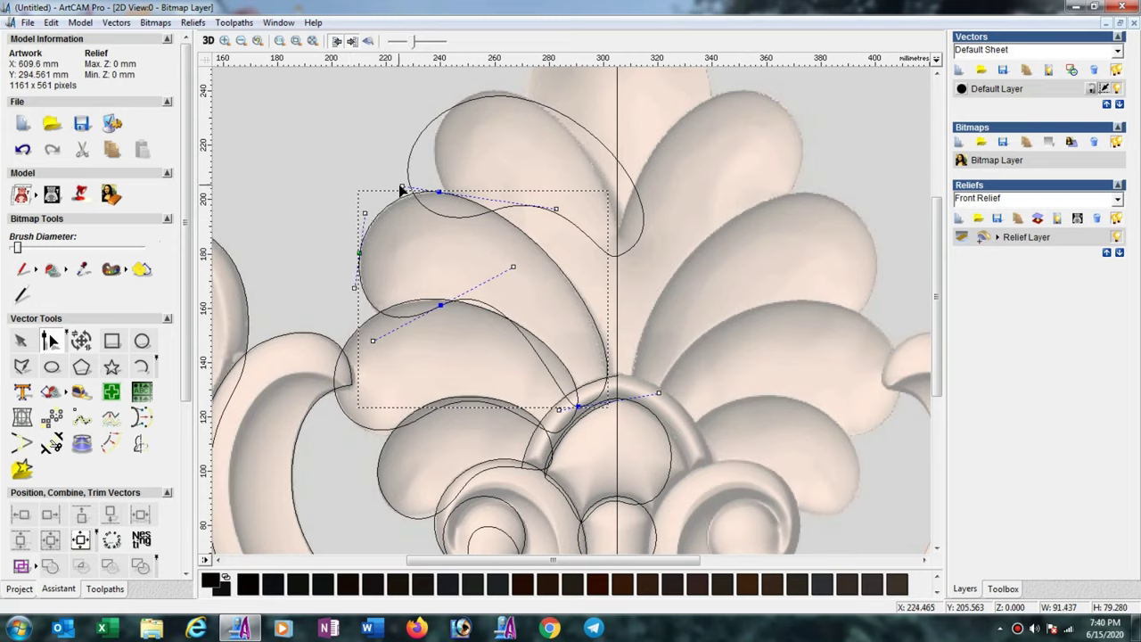
pyautogui.moveTo(402, 188); pyautogui.dragTo(406, 187)
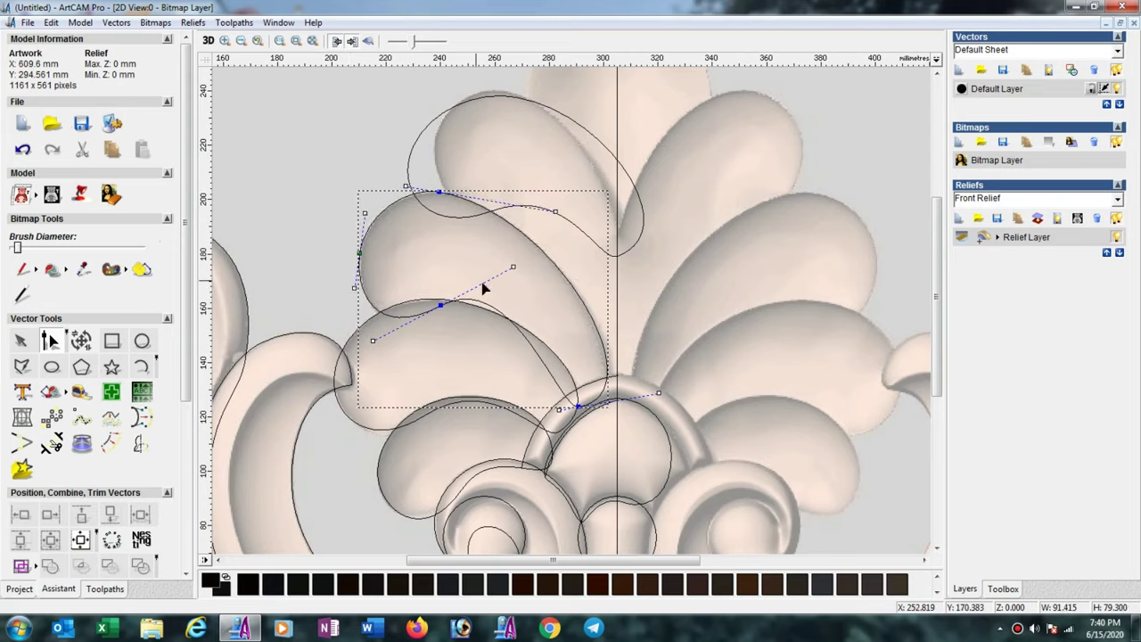
pyautogui.moveTo(513, 267); pyautogui.dragTo(491, 290)
pyautogui.click(439, 308)
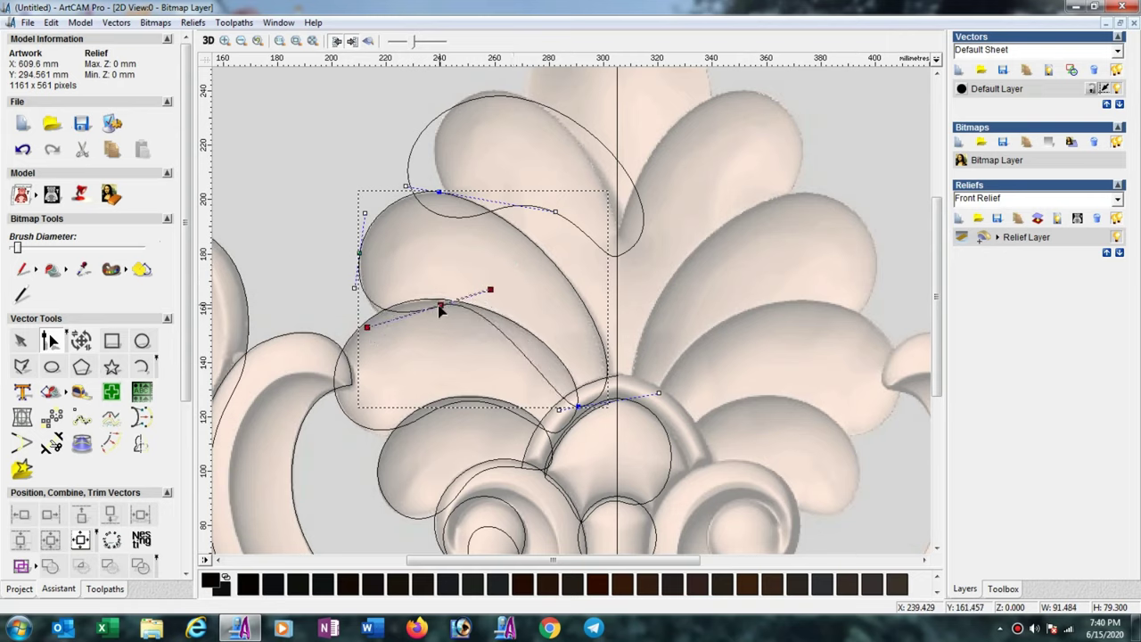
pyautogui.moveTo(439, 308); pyautogui.dragTo(435, 312)
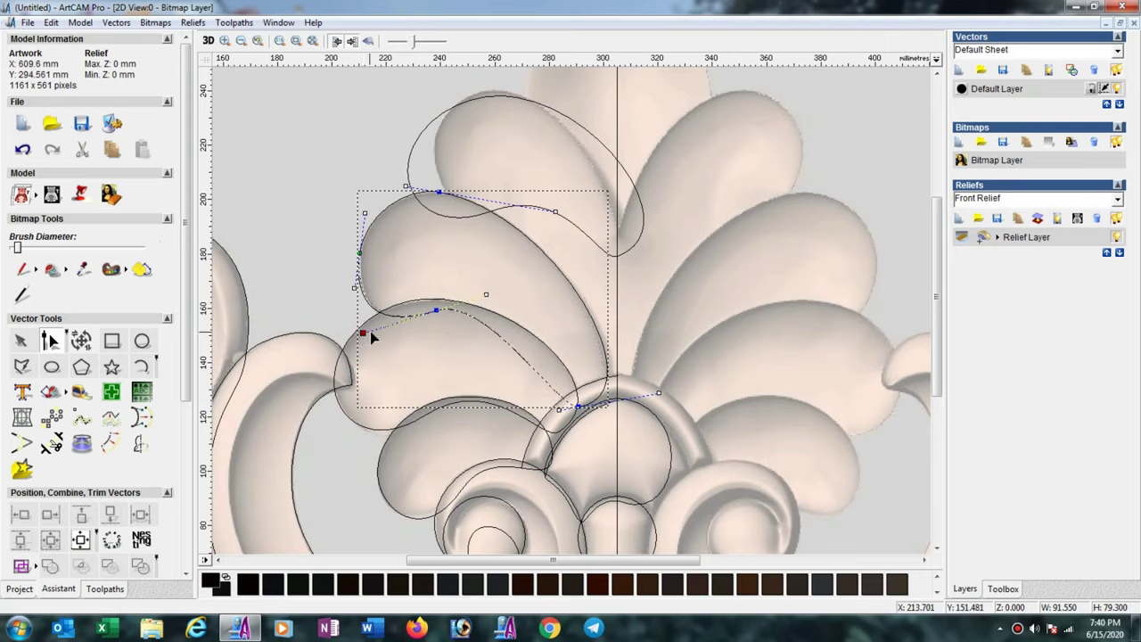
pyautogui.moveTo(371, 332); pyautogui.dragTo(370, 331)
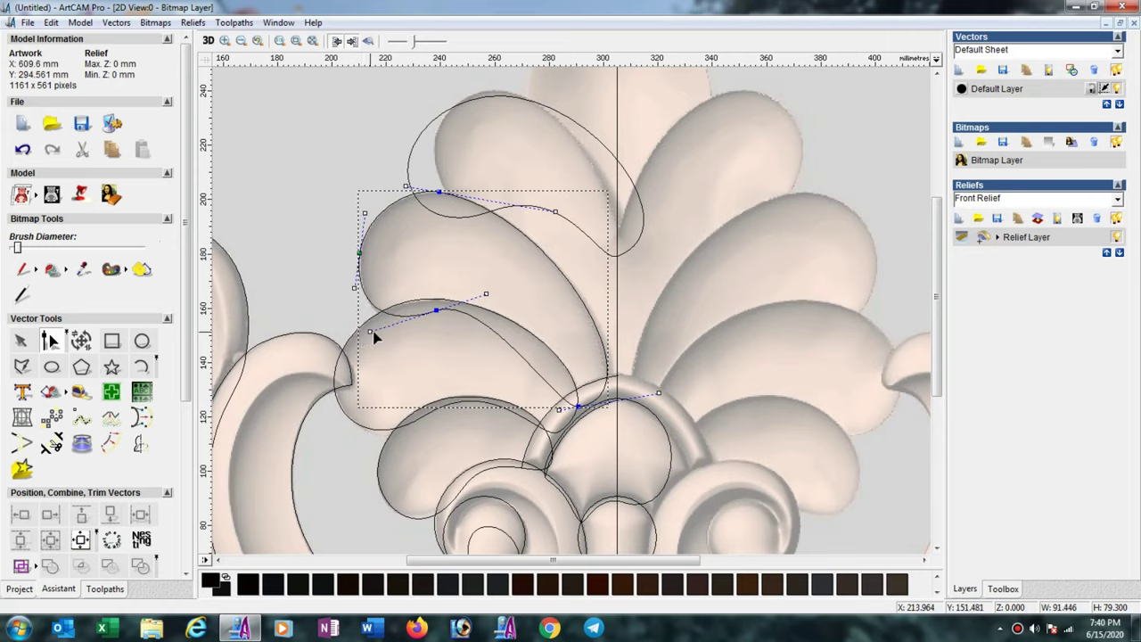
# - Insert a point on the lower curve and stretch the petal's lower tip down to the central arch
pyautogui.rightClick(525, 365)
pyautogui.click(576, 373)
pyautogui.moveTo(524, 360); pyautogui.dragTo(548, 356)
pyautogui.click(435, 310)
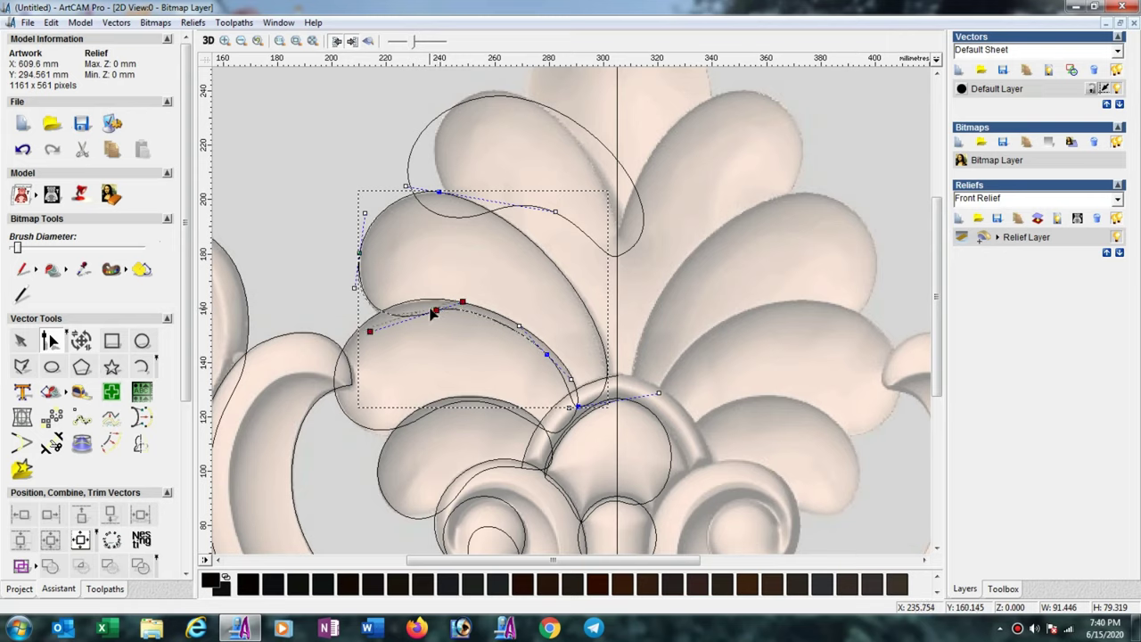
pyautogui.moveTo(432, 312); pyautogui.dragTo(429, 308)
pyautogui.click(604, 256)
# - Pull the top outline's lower node down and move its left and top nodes onto the petal edges
pyautogui.moveTo(616, 257); pyautogui.dragTo(615, 386)
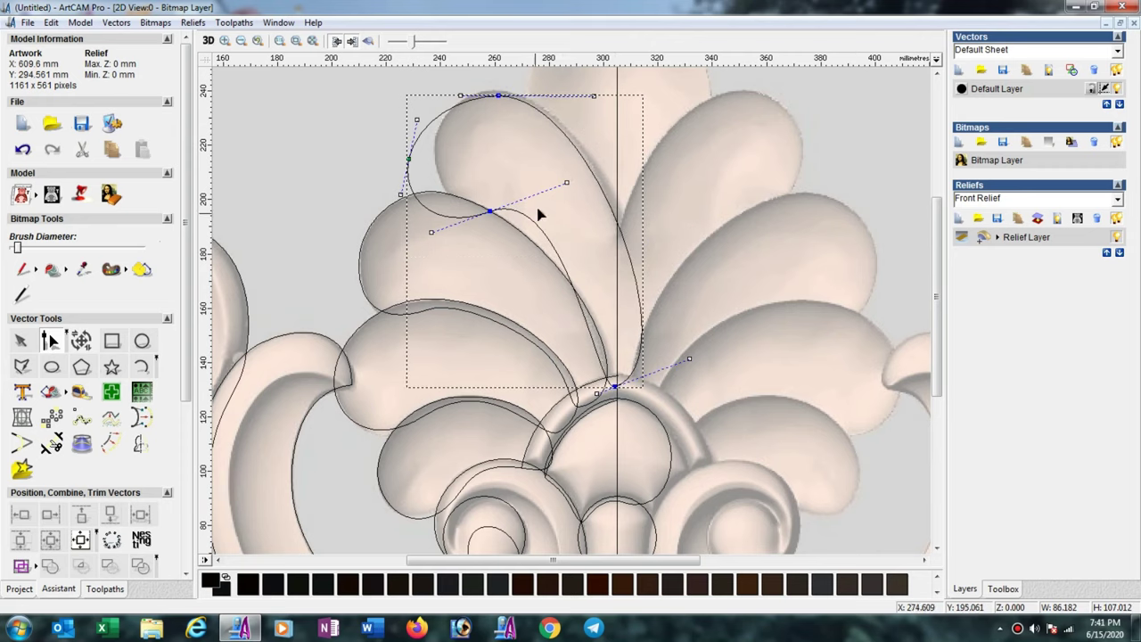
pyautogui.moveTo(566, 183)
pyautogui.mouseDown()
pyautogui.moveTo(551, 219)
pyautogui.moveTo(507, 225)
pyautogui.mouseUp()
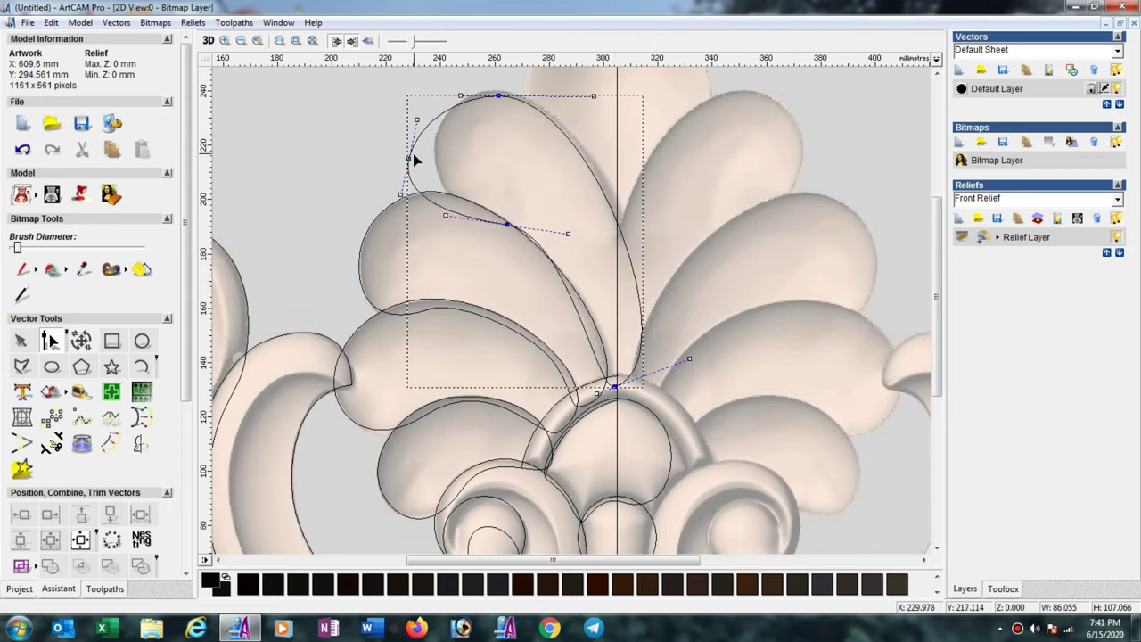
pyautogui.moveTo(410, 159); pyautogui.dragTo(435, 133)
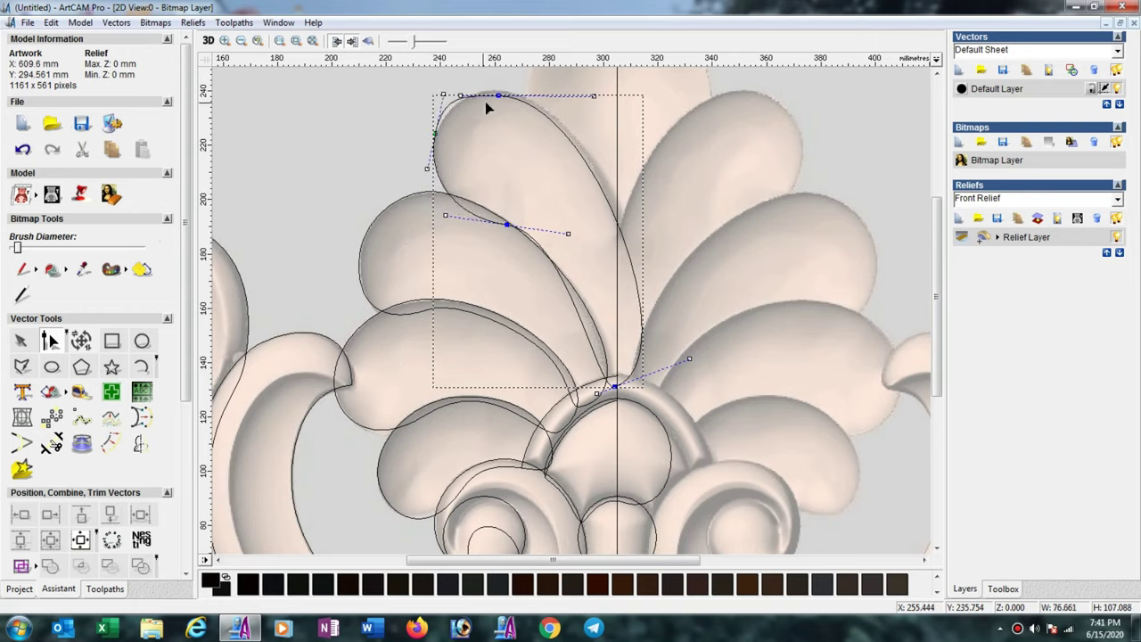
pyautogui.moveTo(497, 95)
pyautogui.mouseDown()
pyautogui.moveTo(510, 94)
pyautogui.moveTo(453, 98)
pyautogui.moveTo(481, 105)
pyautogui.moveTo(513, 89)
pyautogui.mouseUp()
pyautogui.click(512, 94)
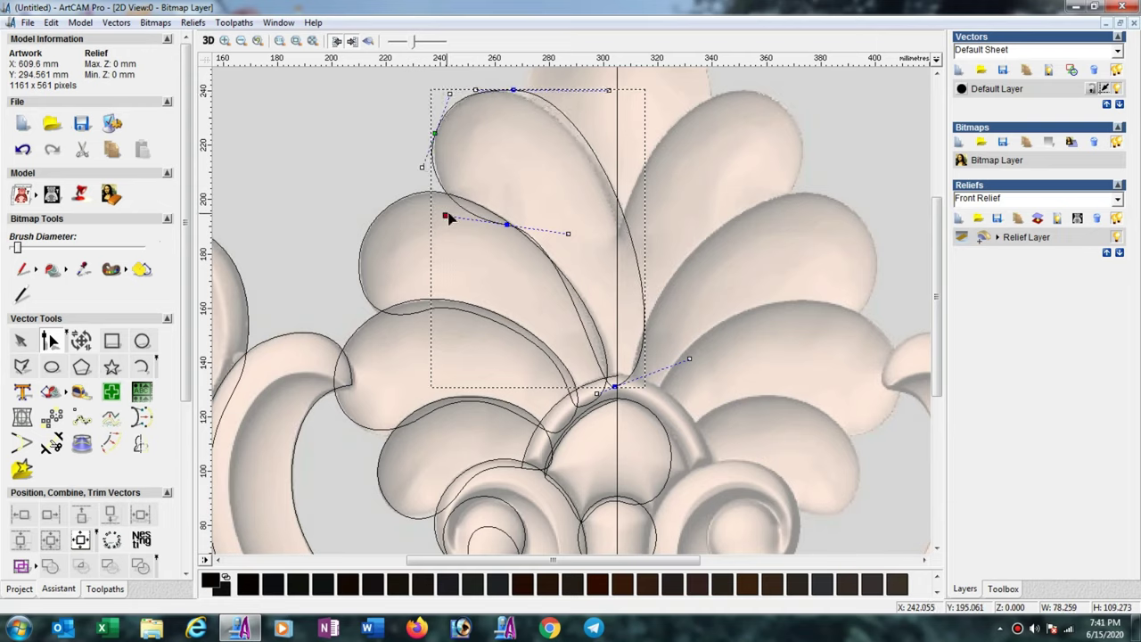
pyautogui.moveTo(446, 217); pyautogui.dragTo(452, 213)
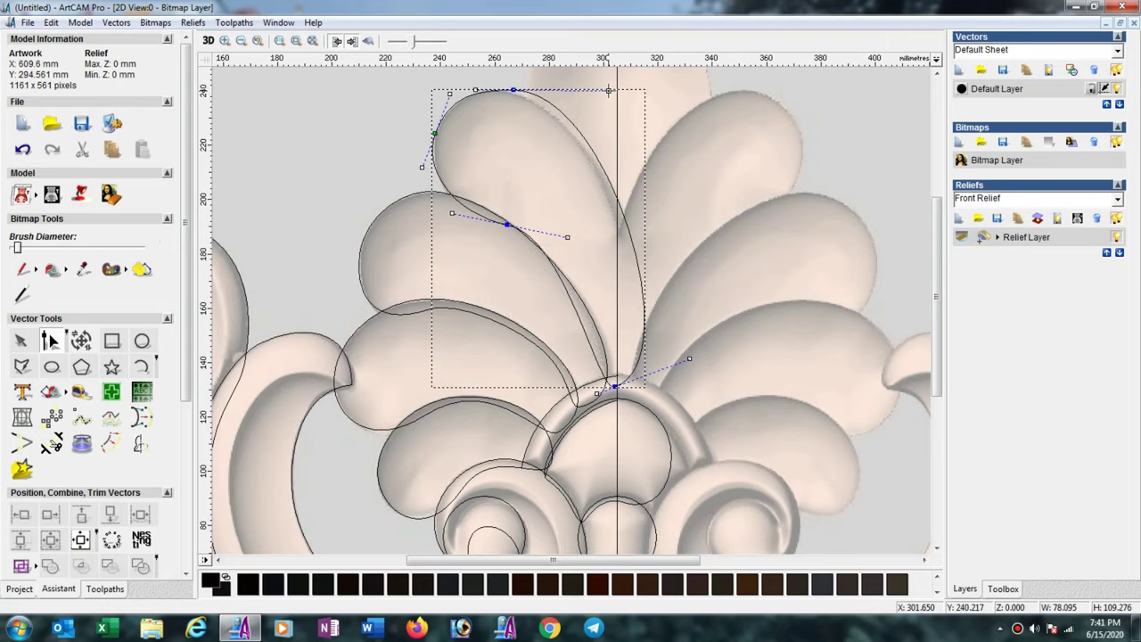
# - Refine the tip and inner tangents to round the petal top and hug its inner left curve
pyautogui.moveTo(608, 90); pyautogui.dragTo(599, 93)
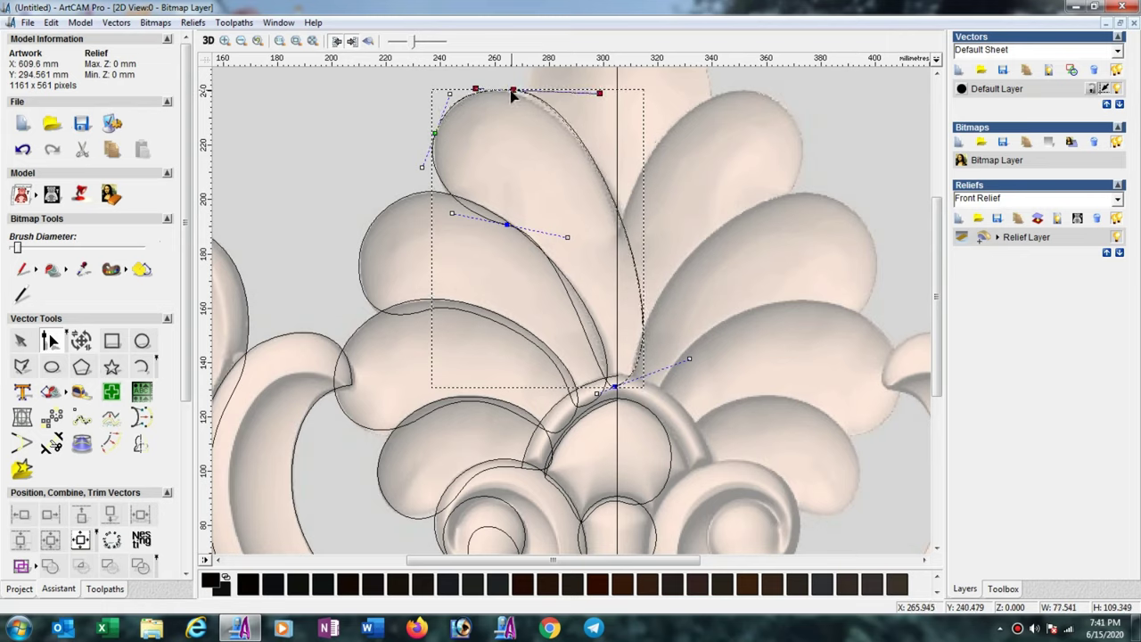
pyautogui.moveTo(513, 94); pyautogui.dragTo(479, 90)
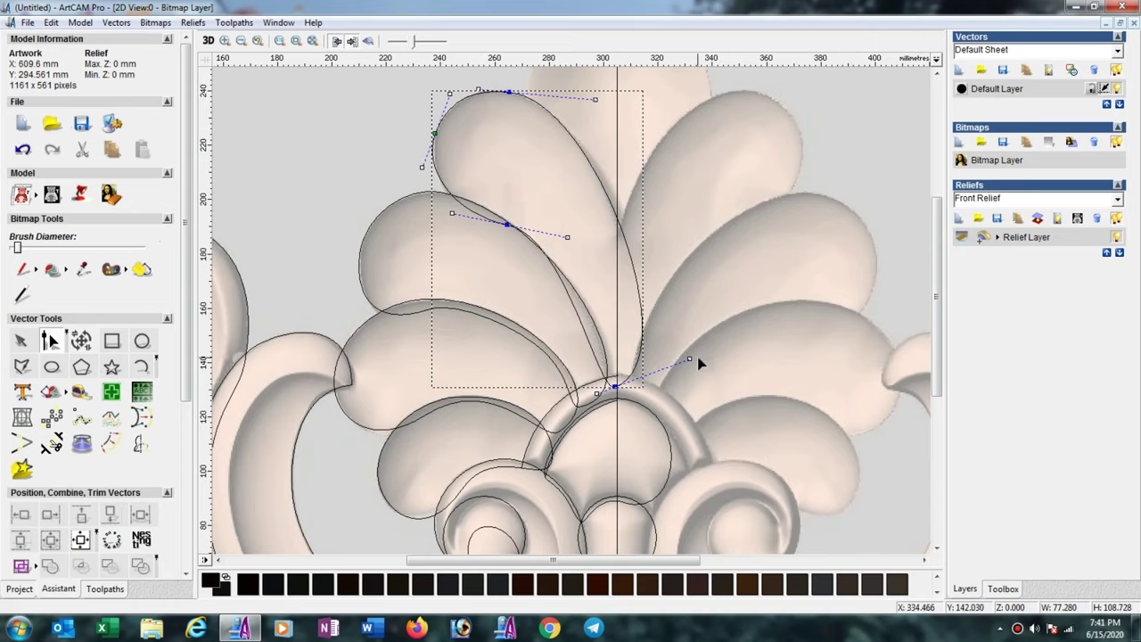
pyautogui.moveTo(687, 358); pyautogui.dragTo(673, 361)
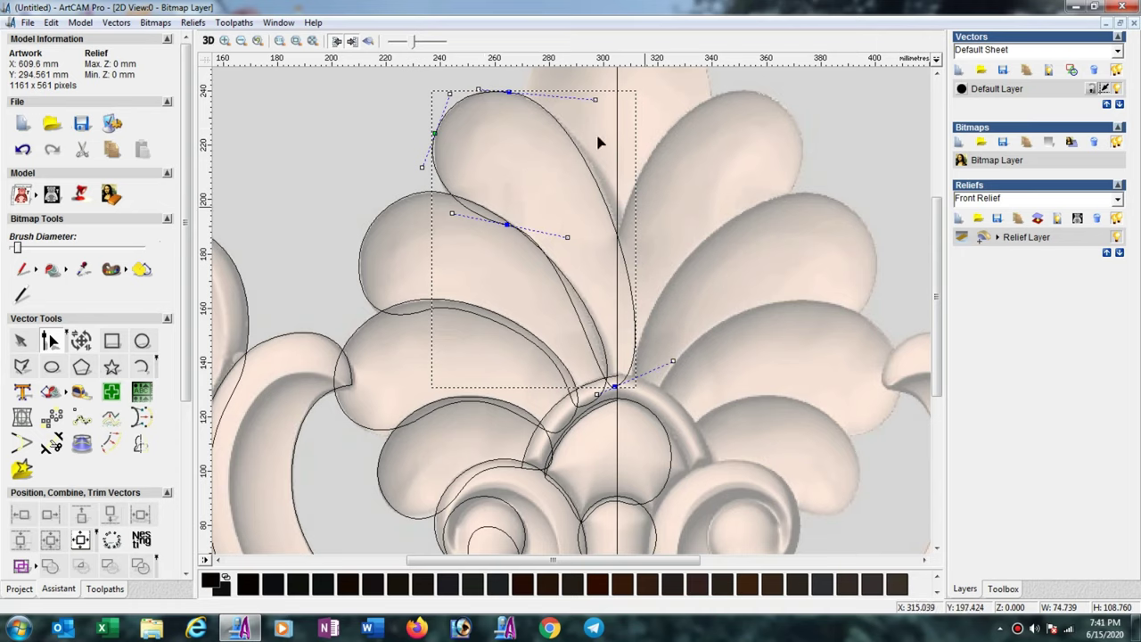
pyautogui.moveTo(595, 101); pyautogui.dragTo(620, 105)
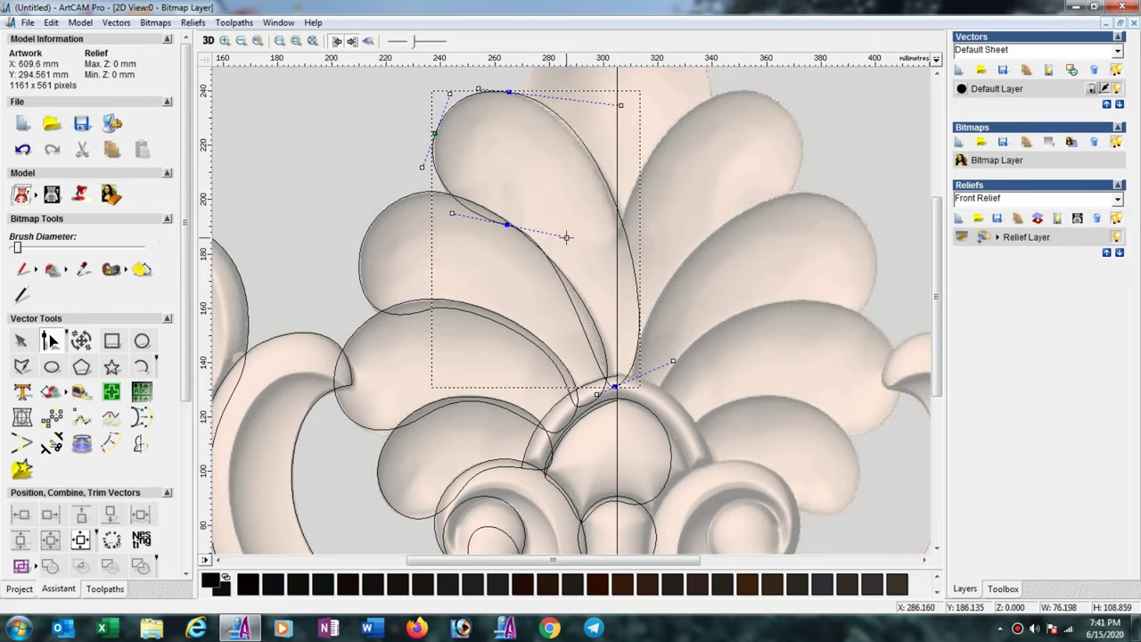
pyautogui.moveTo(566, 236); pyautogui.dragTo(571, 260)
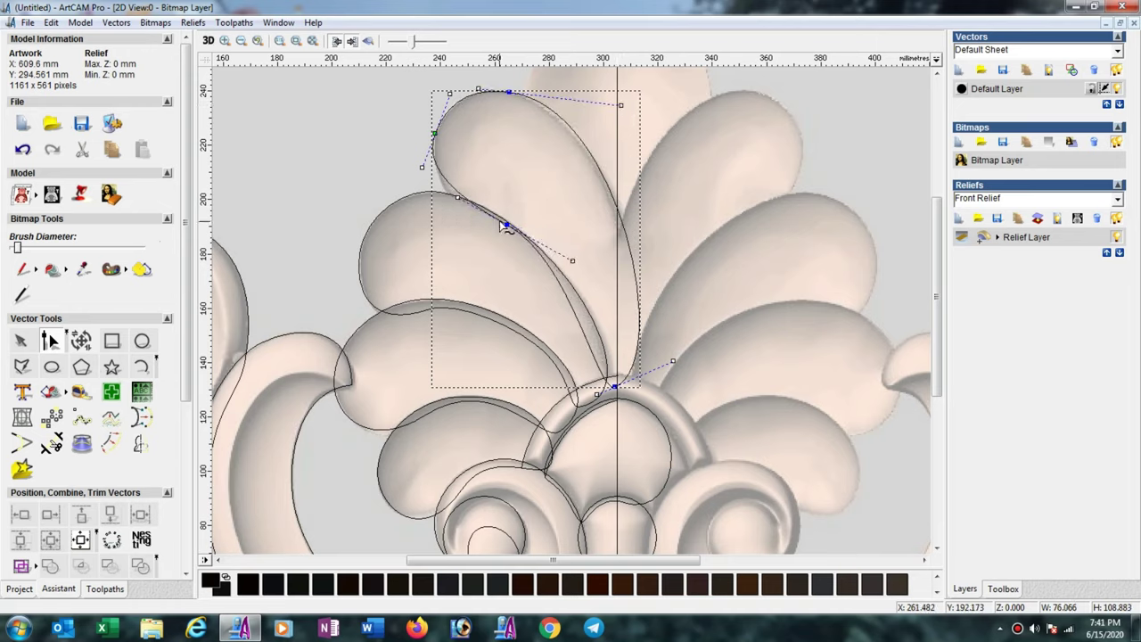
pyautogui.moveTo(505, 224); pyautogui.dragTo(500, 224)
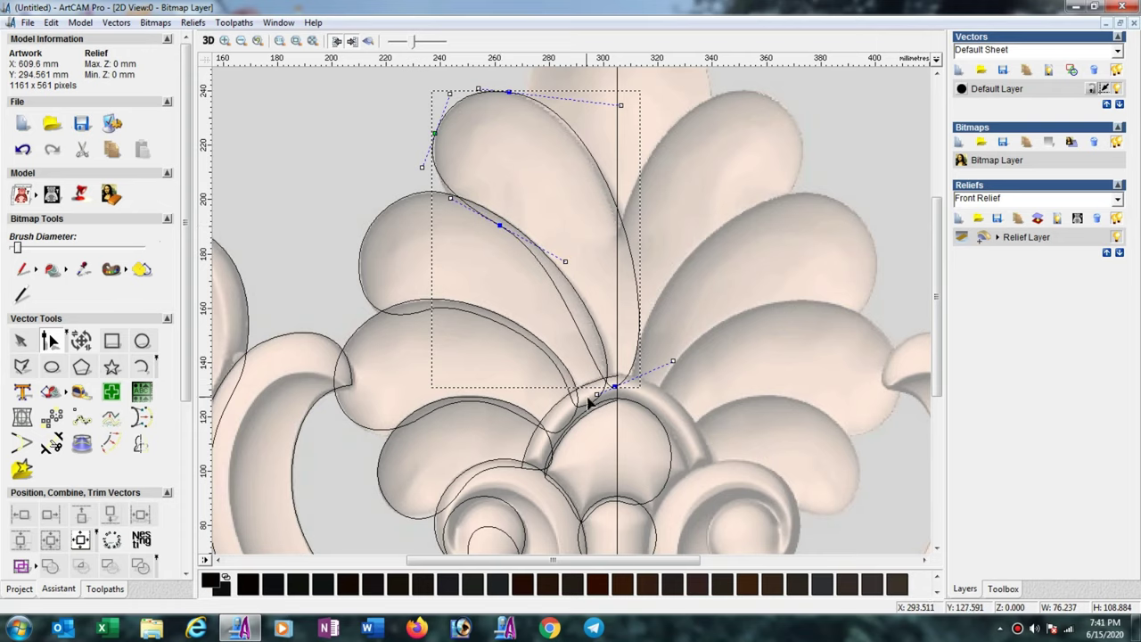
# - Insert a point near the base of the leaf curve and set its tangent along the leaf base
pyautogui.rightClick(598, 371)
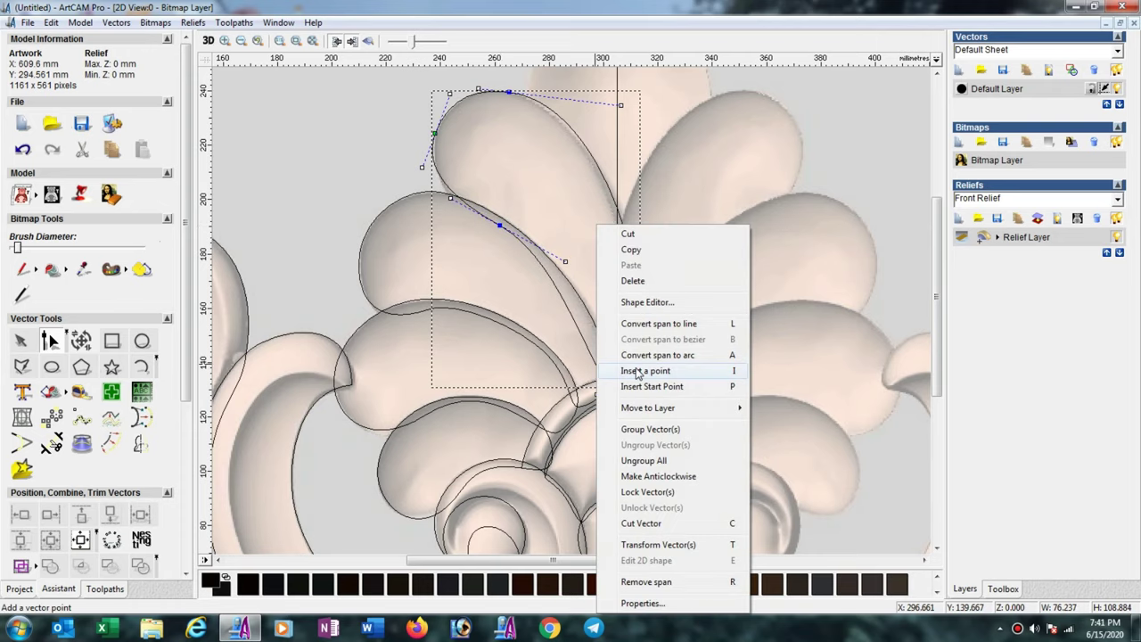
pyautogui.click(635, 372)
pyautogui.scroll(2, 611, 322)
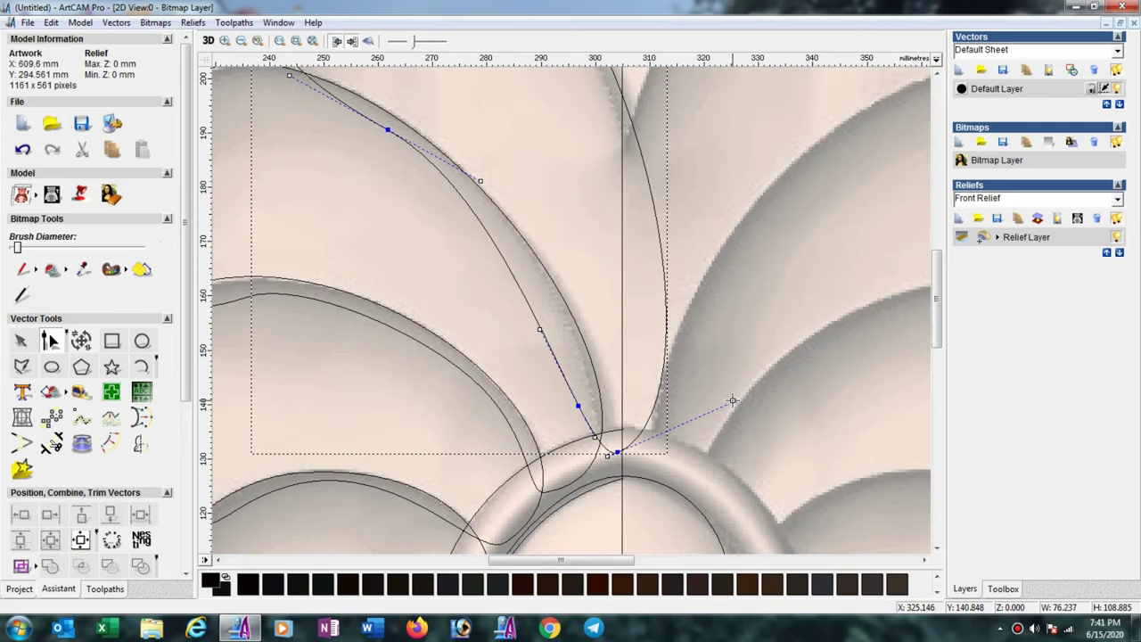
pyautogui.moveTo(732, 400); pyautogui.dragTo(725, 461)
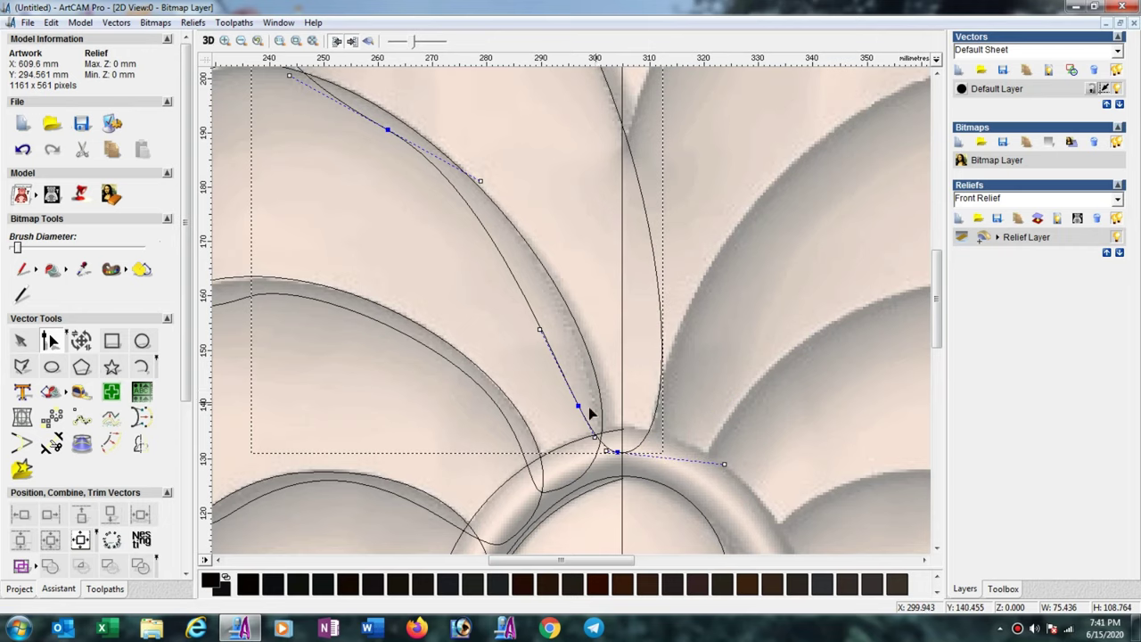
pyautogui.moveTo(580, 402); pyautogui.dragTo(591, 391)
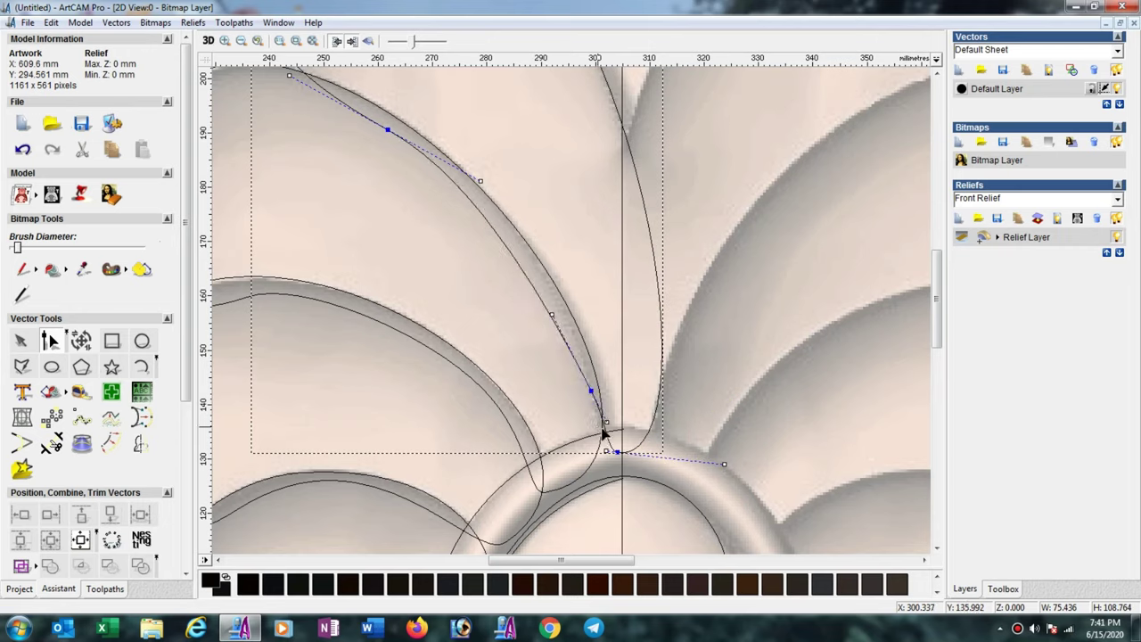
# - Move the lower nodes and swing a tangent so the lower-left edge follows the carved petal into the arch
pyautogui.click(608, 428)
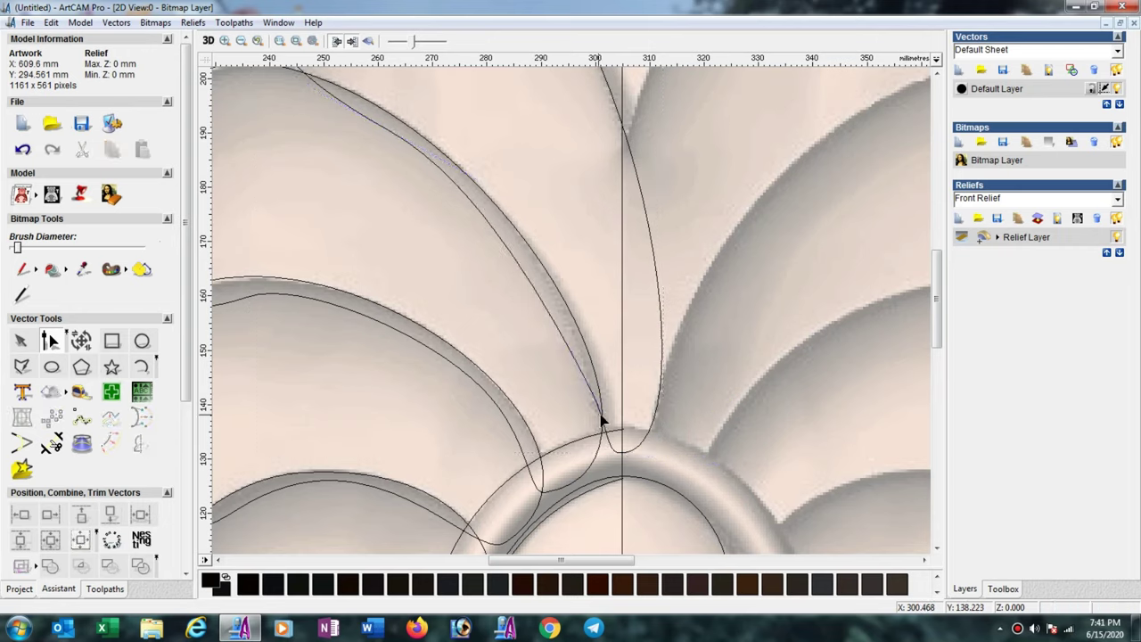
pyautogui.click(604, 426)
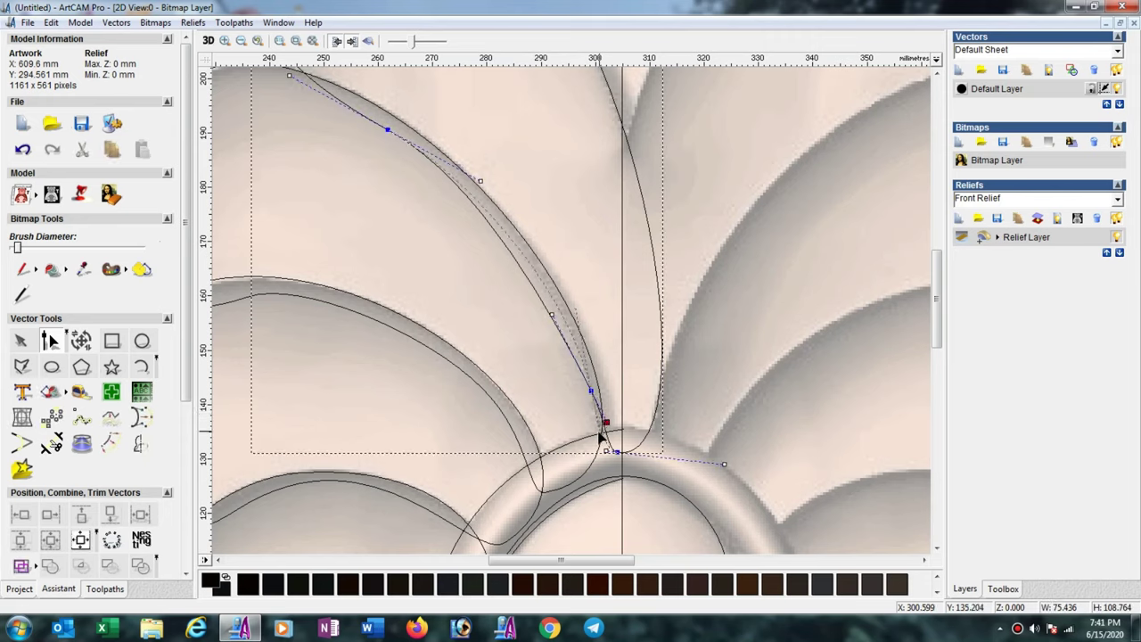
pyautogui.moveTo(604, 427); pyautogui.dragTo(595, 450)
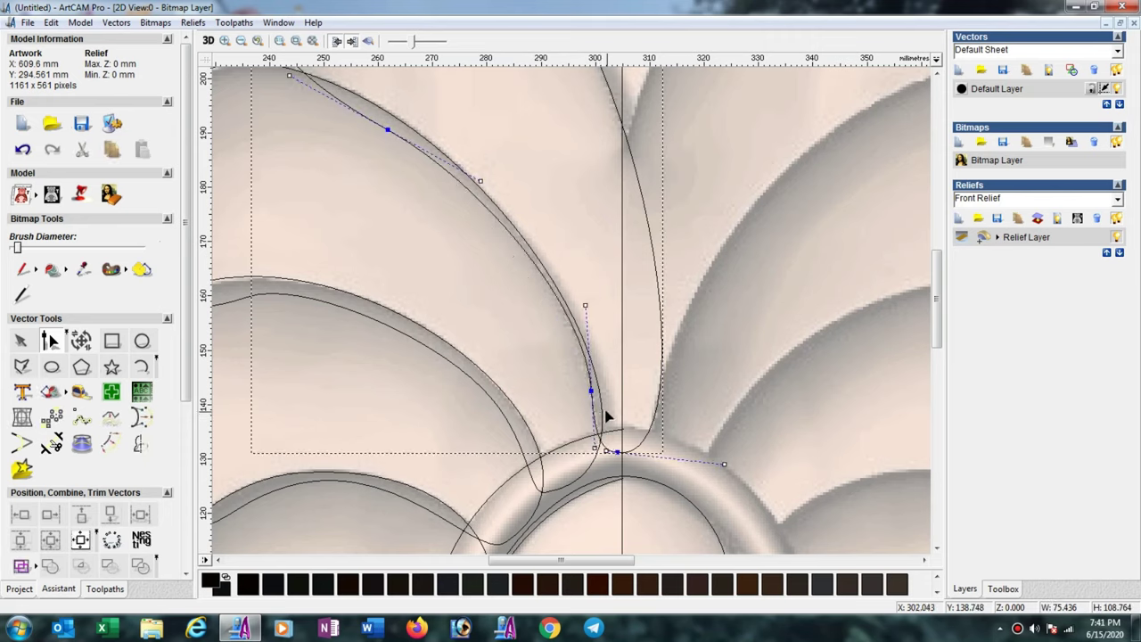
pyautogui.moveTo(595, 395); pyautogui.dragTo(596, 411)
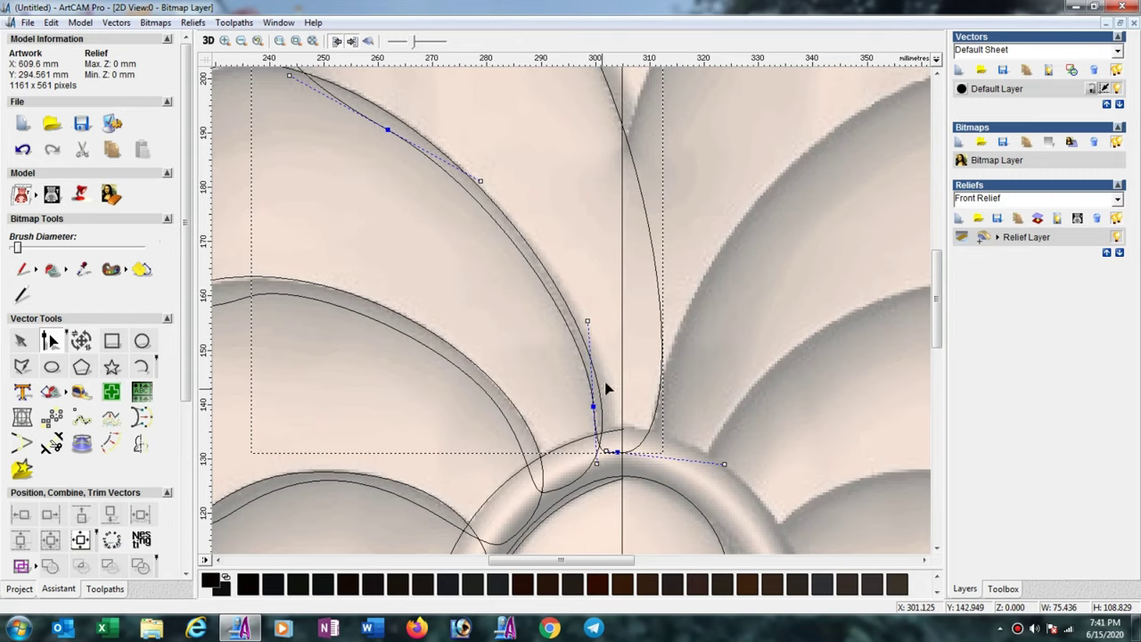
pyautogui.scroll(-2, 542, 274)
pyautogui.scroll(2, 535, 270)
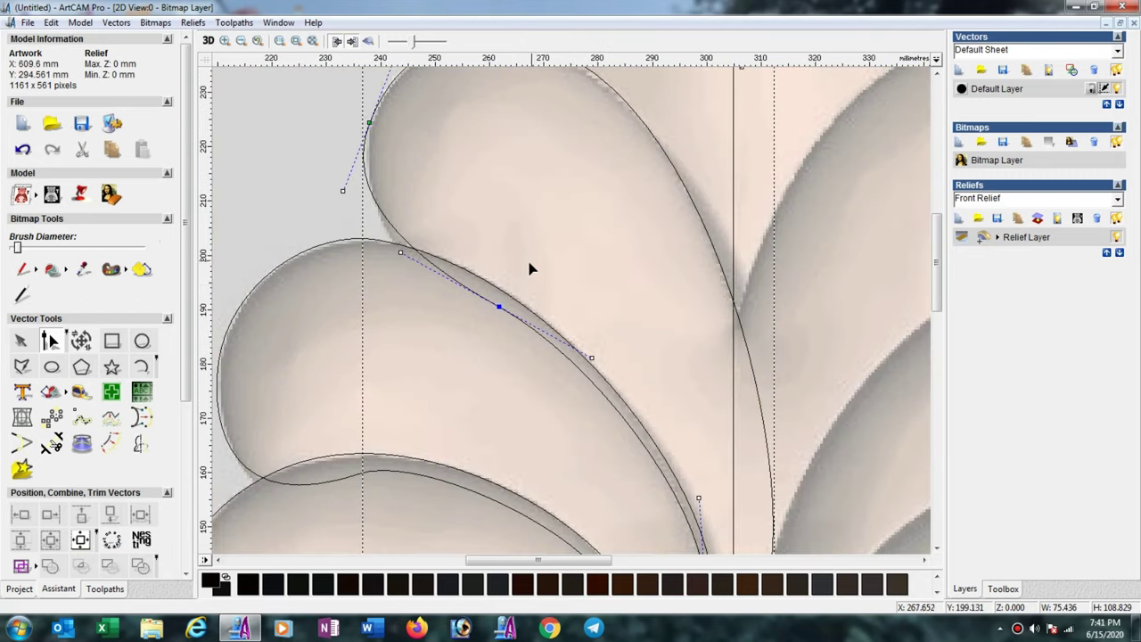
pyautogui.moveTo(499, 304); pyautogui.dragTo(498, 299)
pyautogui.moveTo(400, 247); pyautogui.dragTo(389, 262)
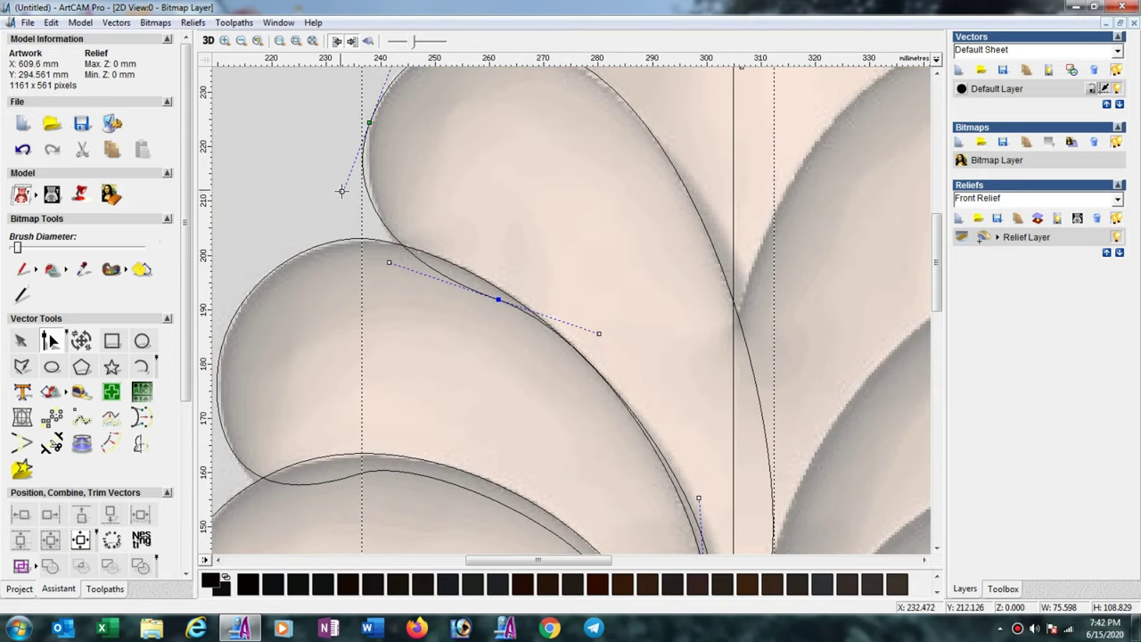
pyautogui.scroll(-2, 349, 189)
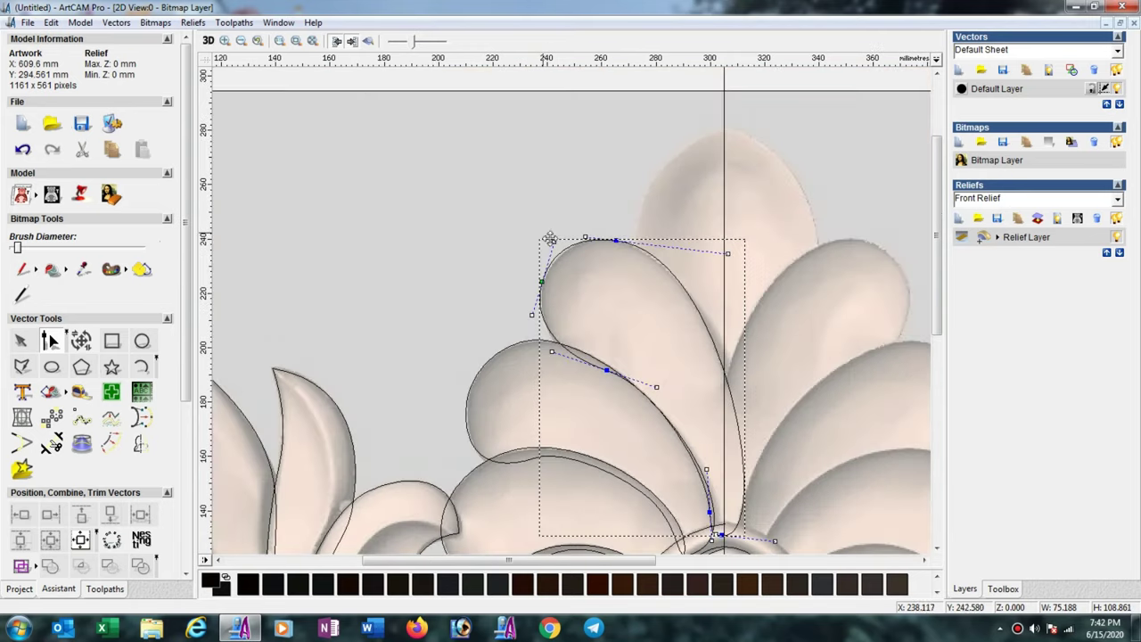
# - Adjust the upper petal's nodes and tangents to match the carved edge
pyautogui.scroll(2, 555, 307)
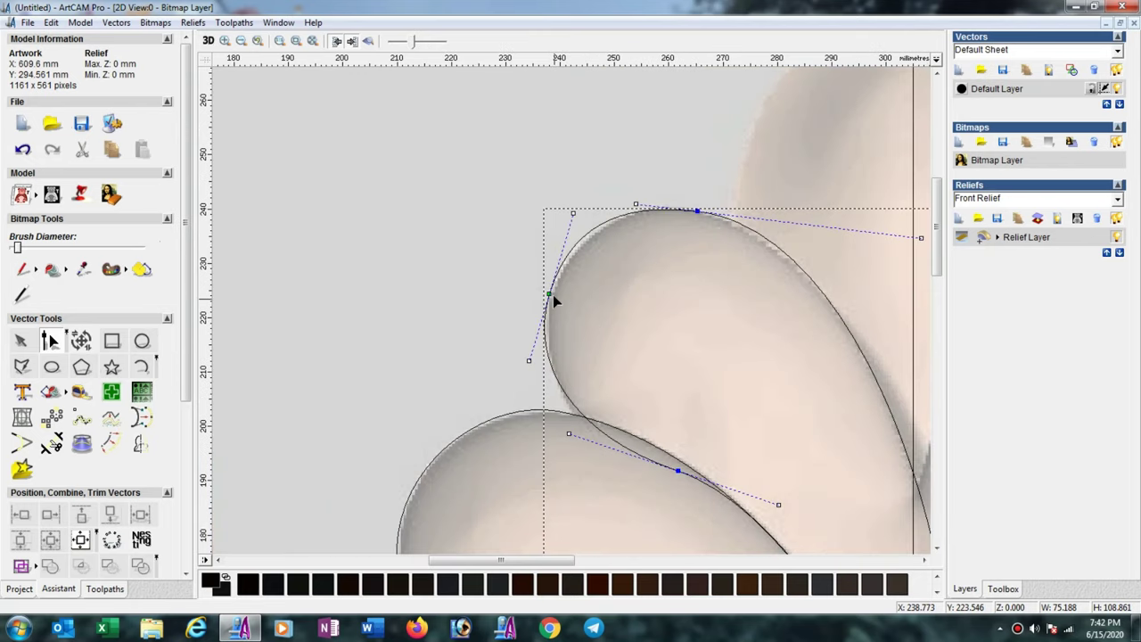
pyautogui.moveTo(551, 295); pyautogui.dragTo(554, 294)
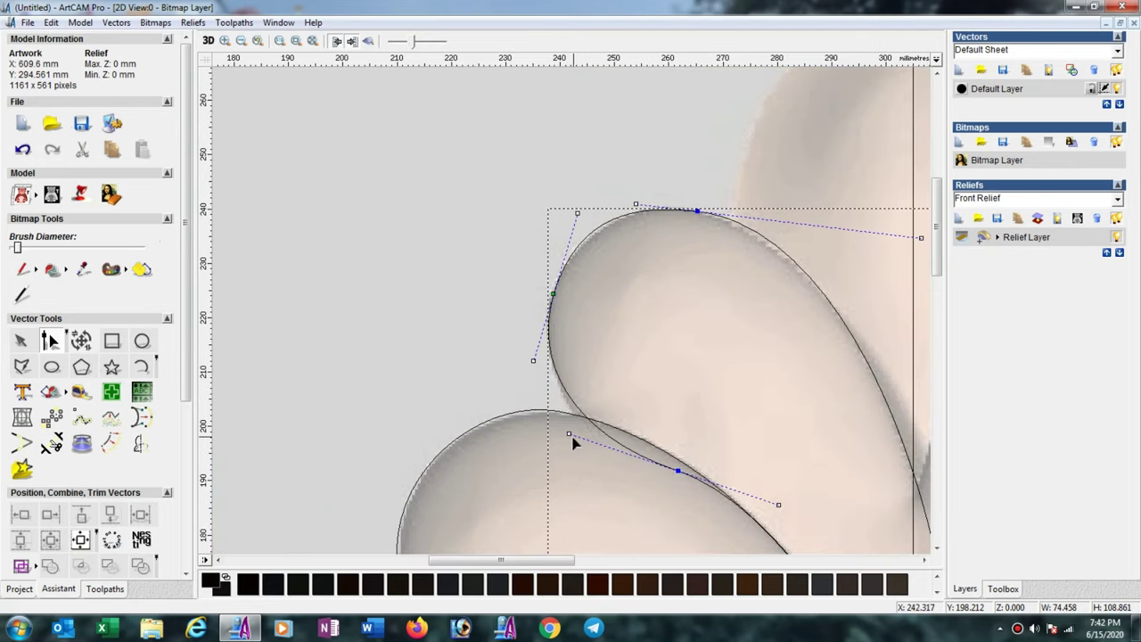
pyautogui.moveTo(567, 435); pyautogui.dragTo(563, 443)
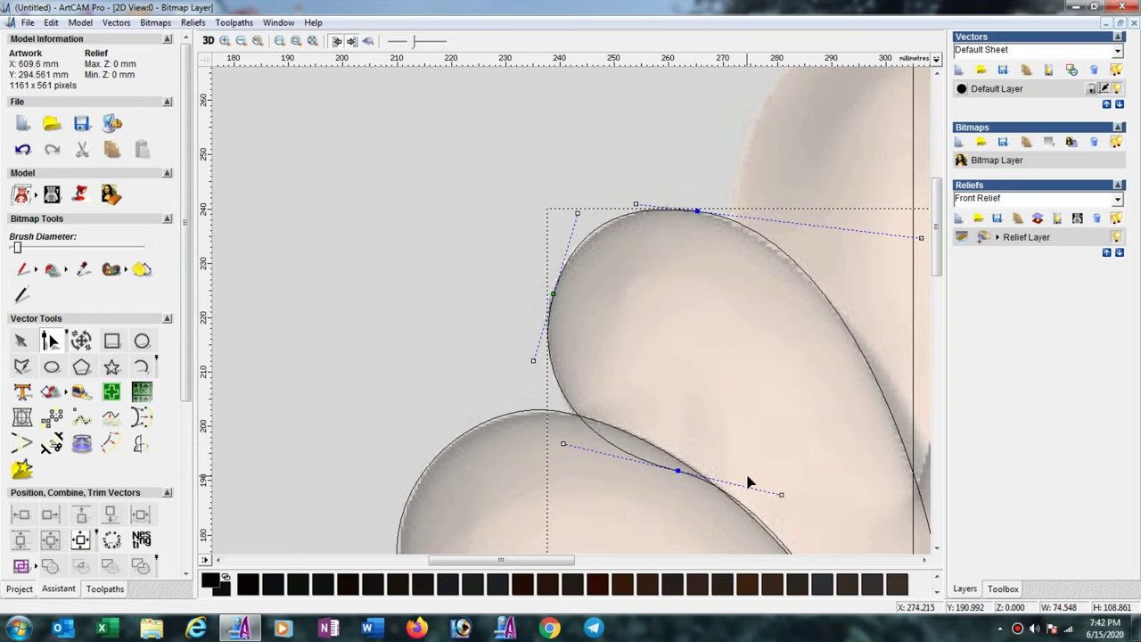
pyautogui.scroll(-2, 734, 460)
pyautogui.scroll(2, 579, 357)
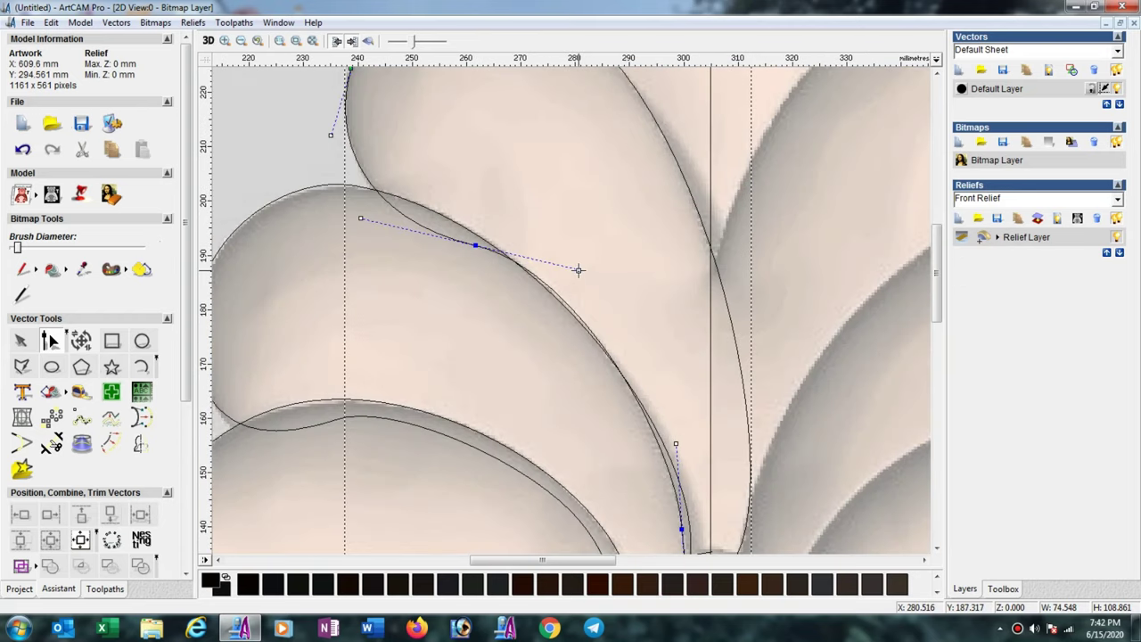
pyautogui.moveTo(572, 273); pyautogui.dragTo(560, 275)
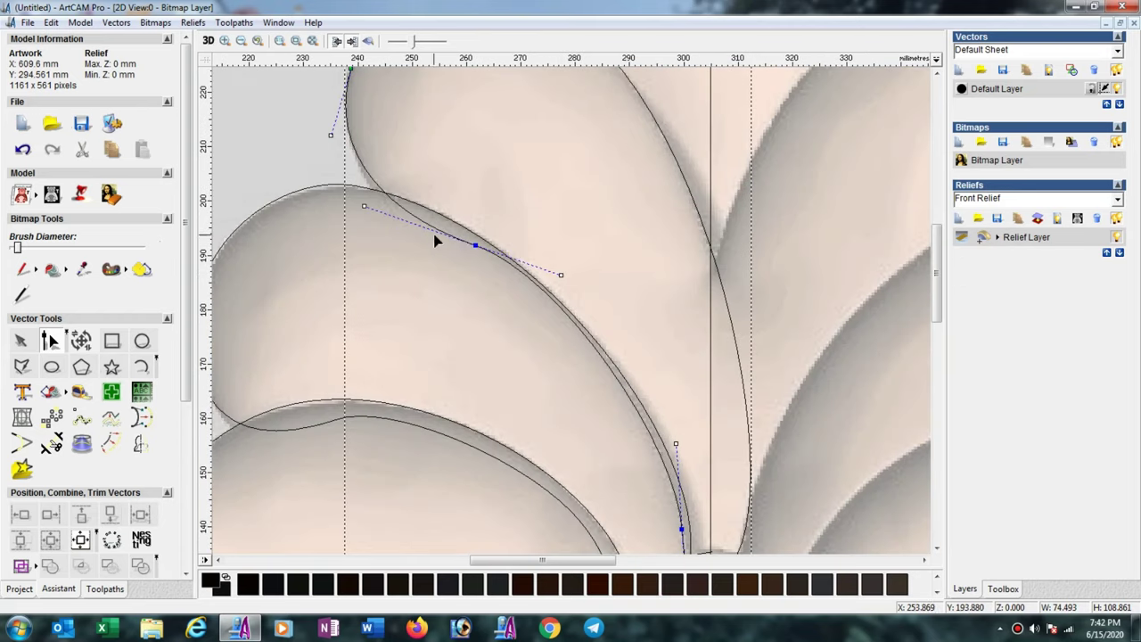
pyautogui.moveTo(476, 244); pyautogui.dragTo(469, 247)
pyautogui.scroll(-2, 596, 293)
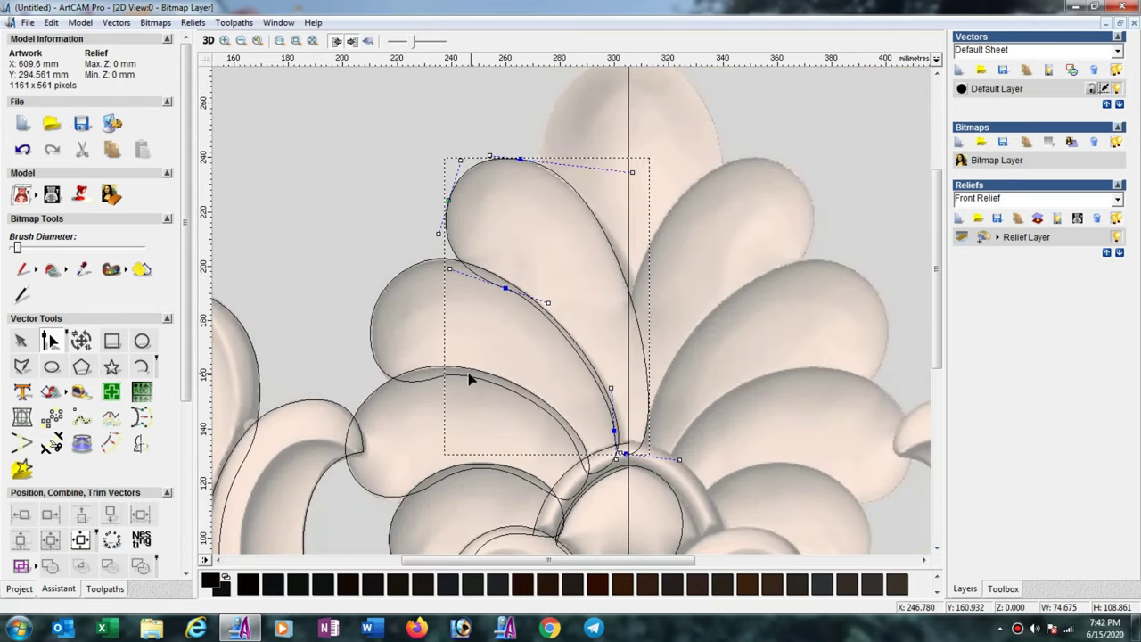
pyautogui.scroll(2, 469, 379)
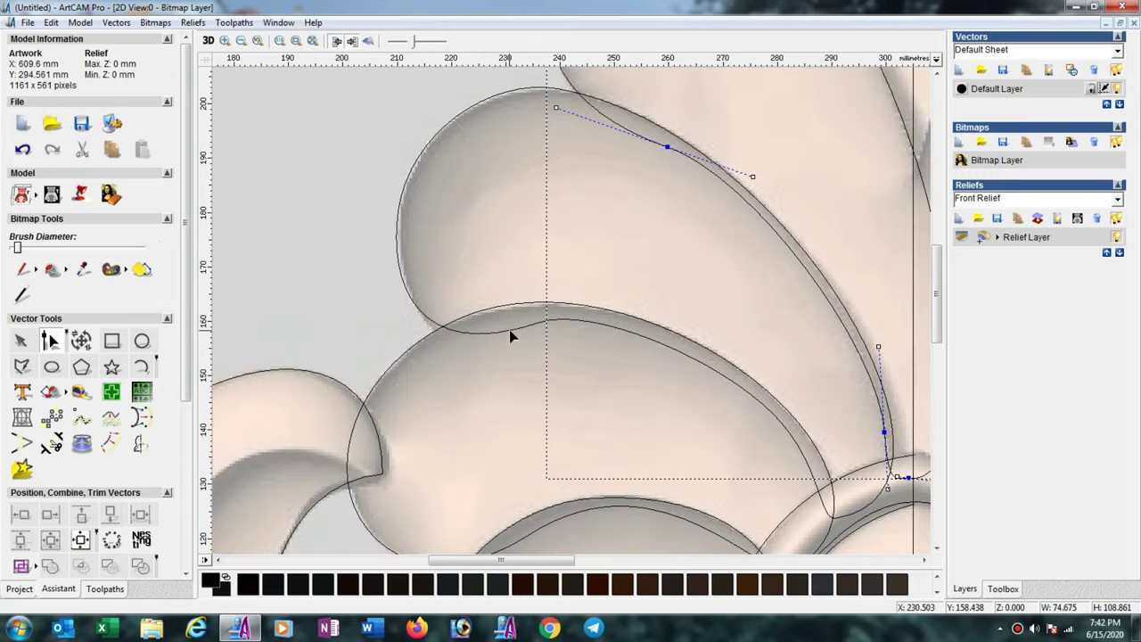
# - Reshape the lower petal and middle lobe nodes so the curve hugs the lobe's top edge
pyautogui.click(533, 325)
pyautogui.click(535, 323)
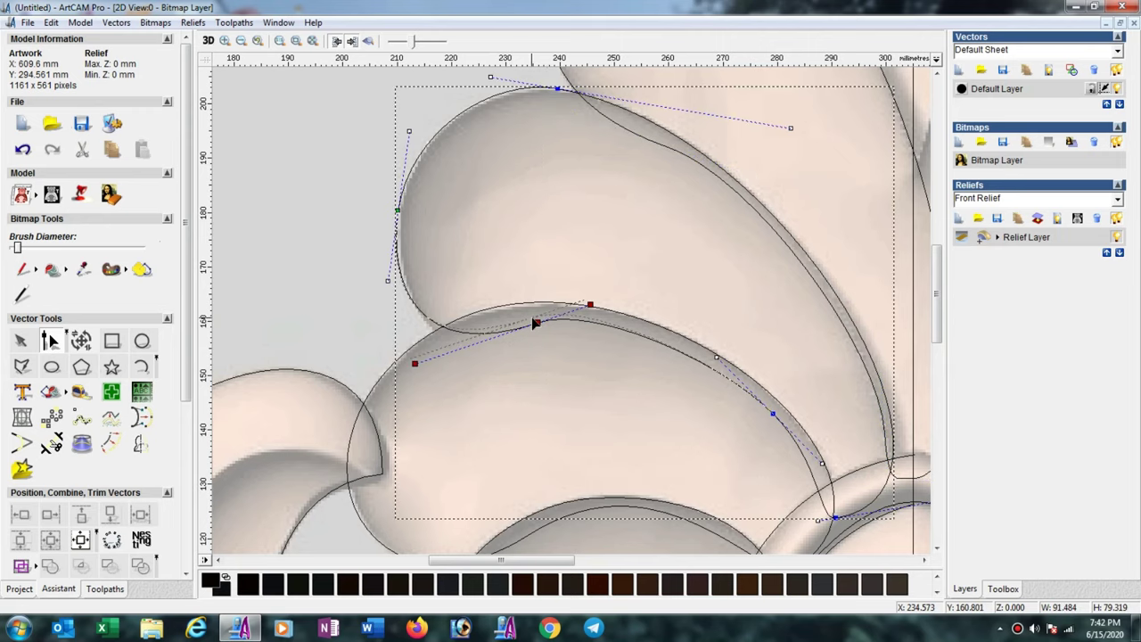
pyautogui.moveTo(535, 323); pyautogui.dragTo(530, 317)
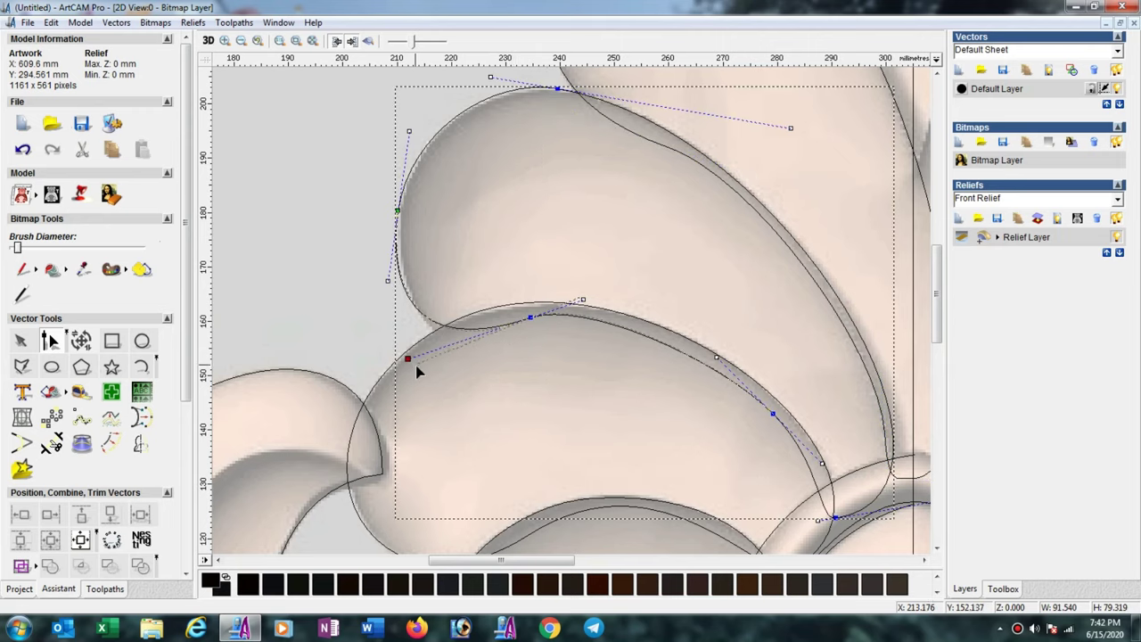
pyautogui.moveTo(407, 359); pyautogui.dragTo(415, 365)
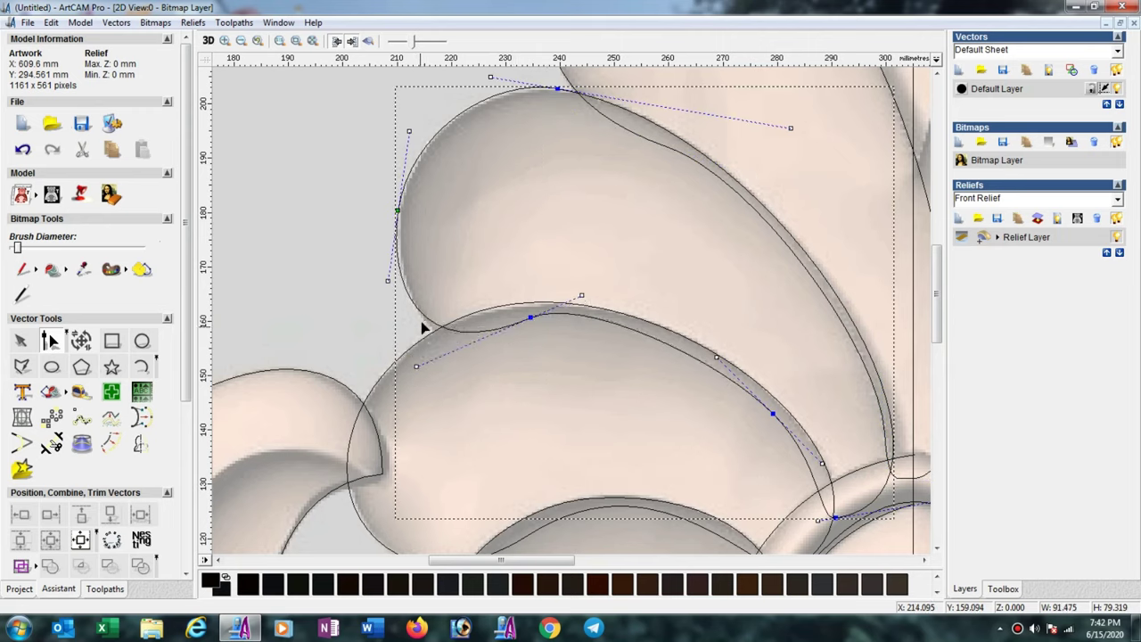
pyautogui.click(399, 211)
pyautogui.moveTo(402, 211); pyautogui.dragTo(405, 211)
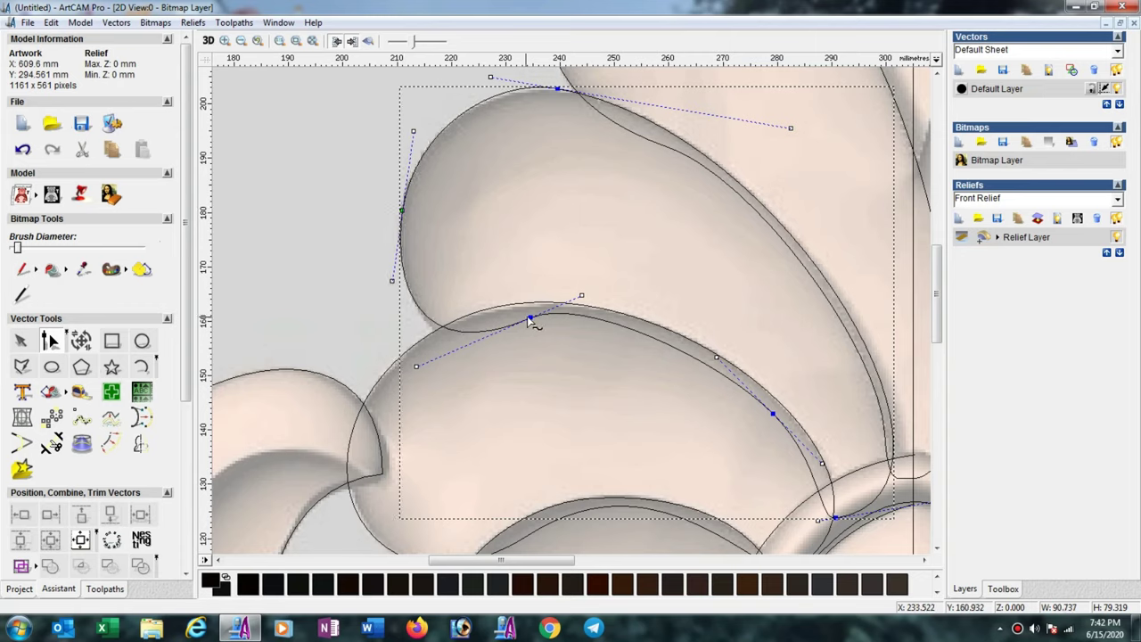
pyautogui.moveTo(528, 315); pyautogui.dragTo(617, 296)
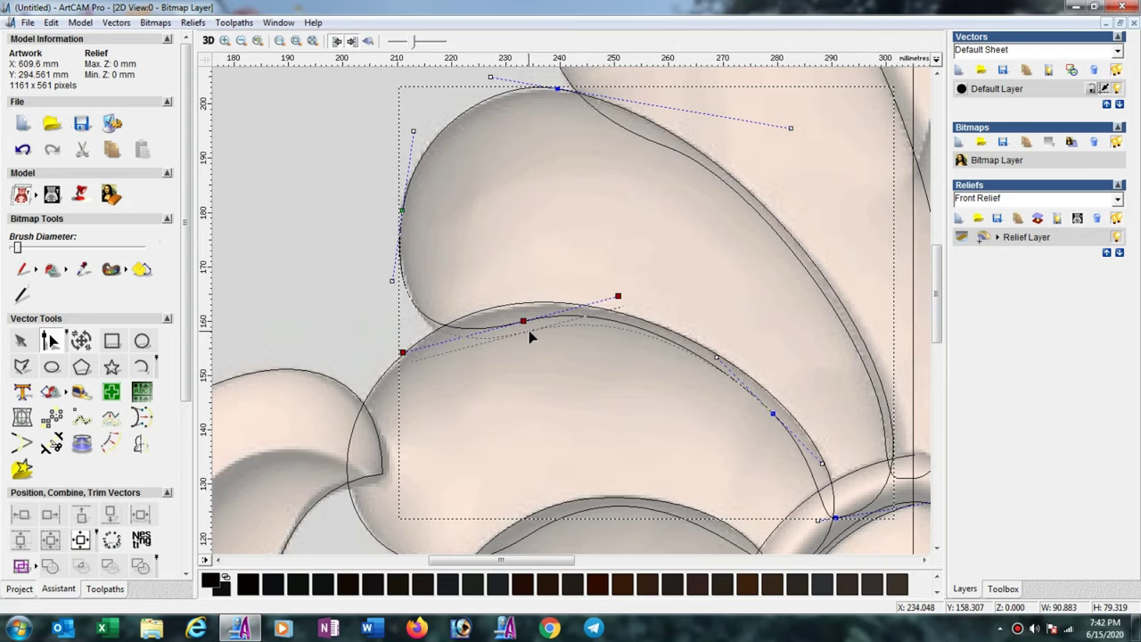
pyautogui.moveTo(524, 321); pyautogui.dragTo(527, 331)
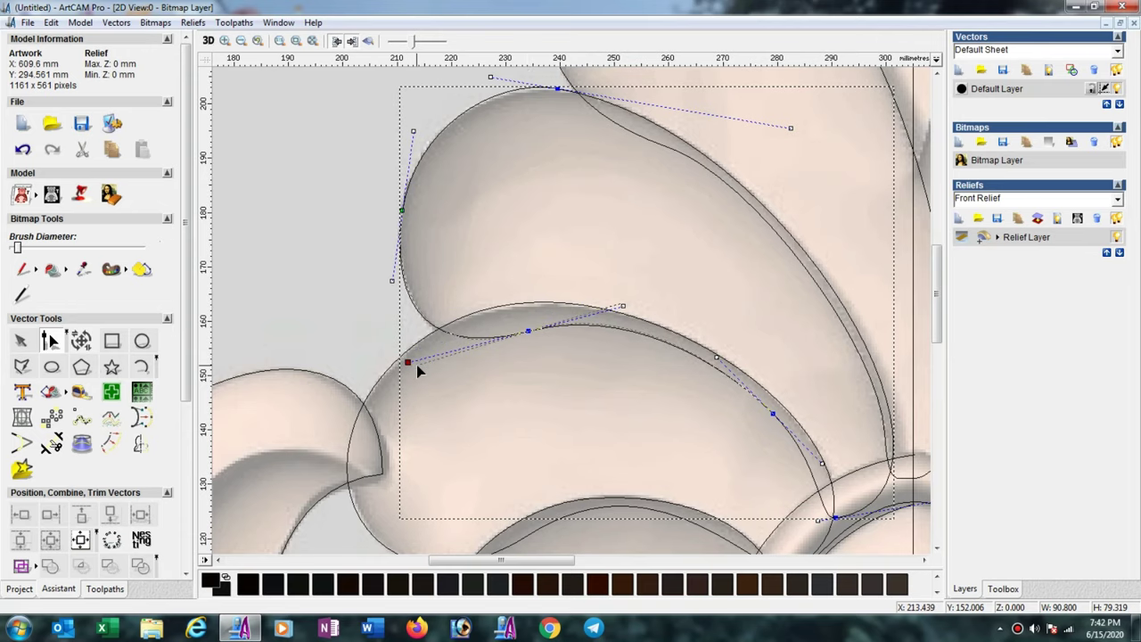
pyautogui.scroll(-1, 591, 298)
pyautogui.scroll(-1, 593, 288)
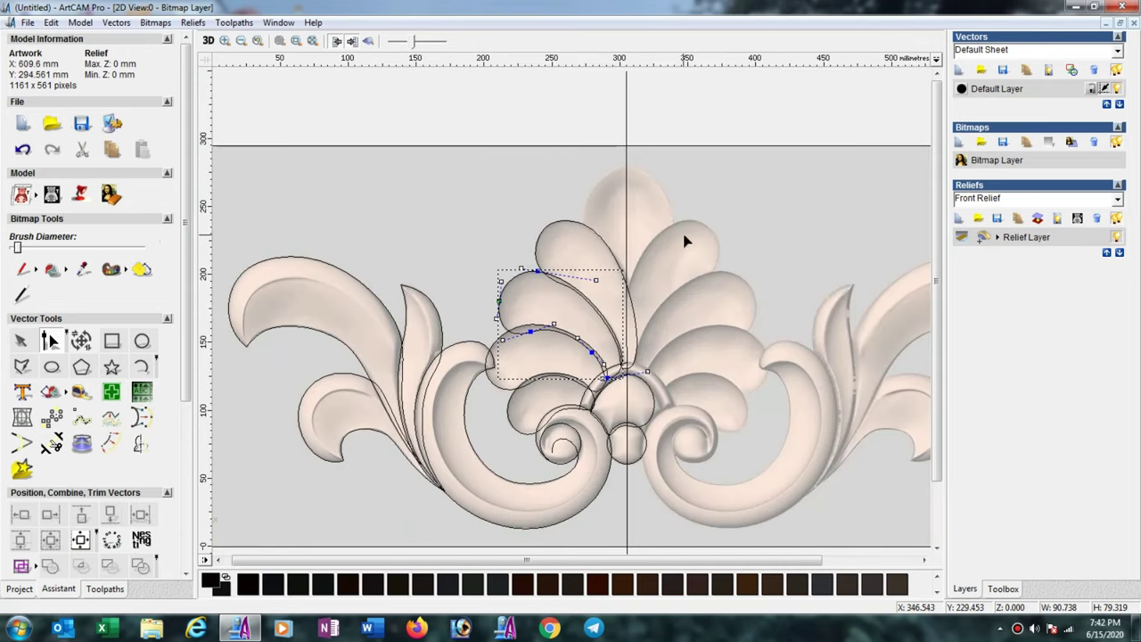
# - Draw an ellipse over the top centre leaf
pyautogui.scroll(2, 690, 218)
pyautogui.scroll(-2, 448, 280)
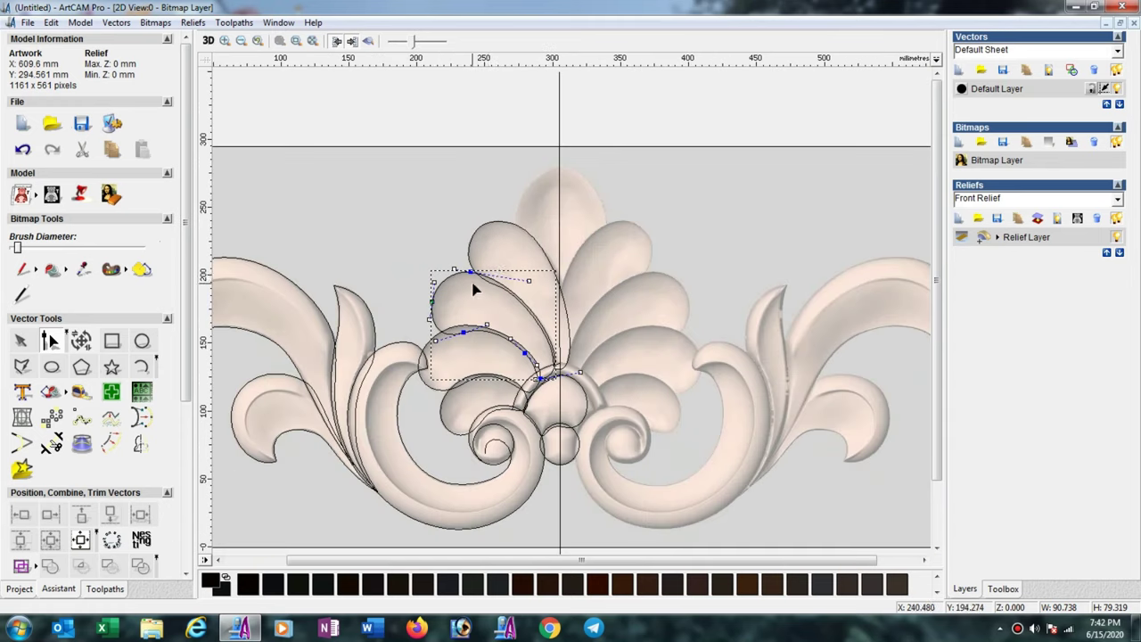
pyautogui.click(51, 366)
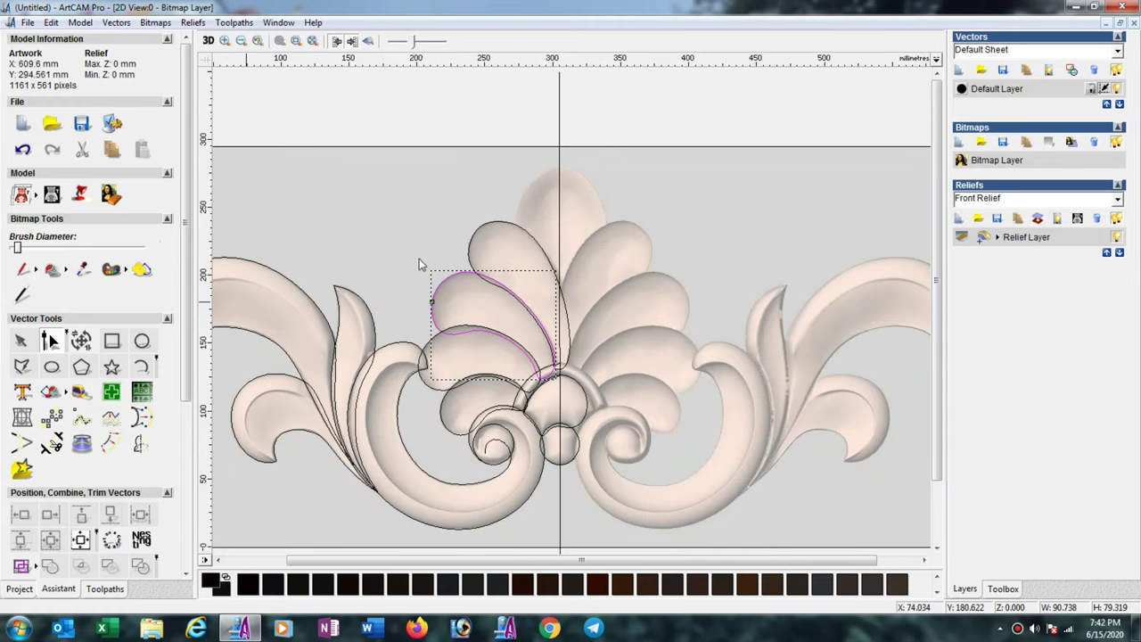
pyautogui.moveTo(530, 177); pyautogui.dragTo(575, 246)
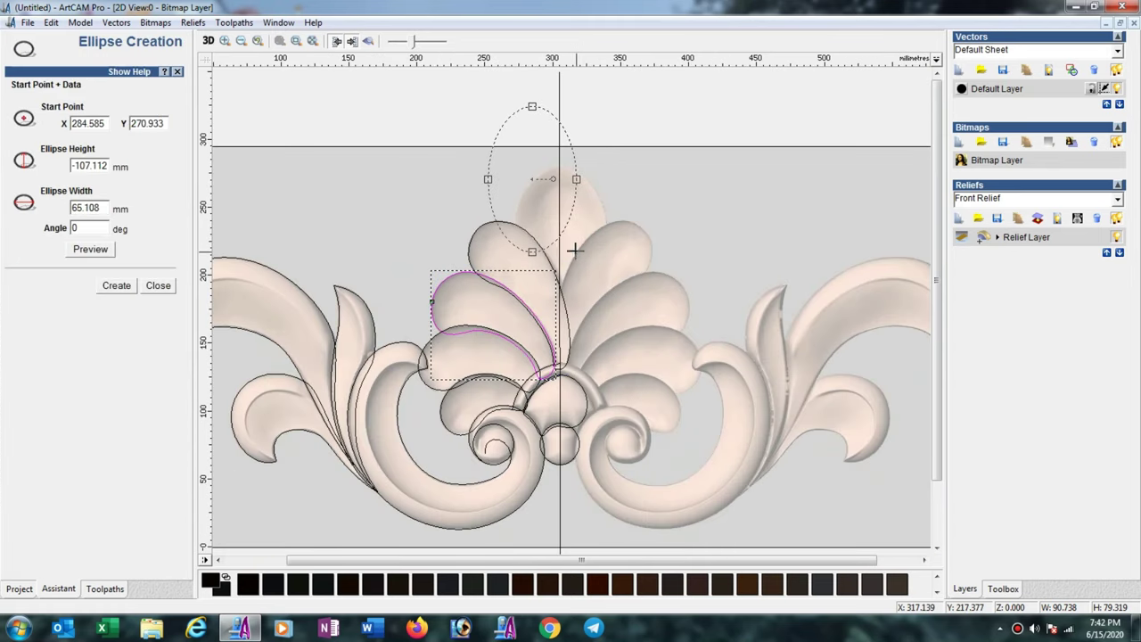
pyautogui.click(116, 286)
pyautogui.click(160, 287)
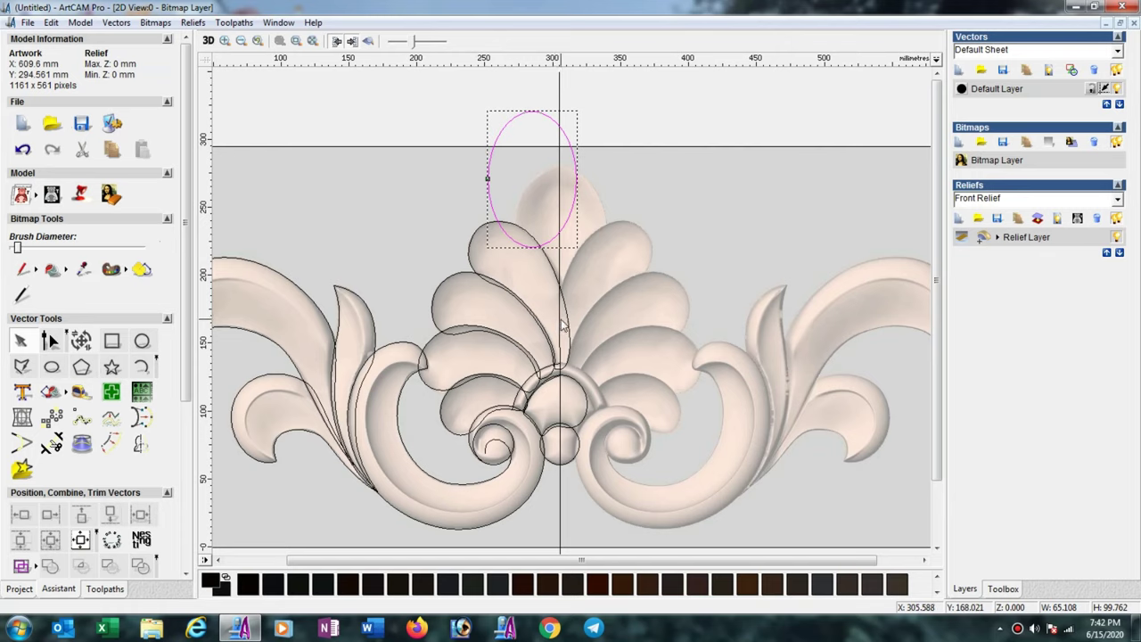
# - Centre the ellipse horizontally on the vertical centre line and nudge it down three steps onto the petal
pyautogui.keyDown('shift'); pyautogui.click(559, 325); pyautogui.keyUp('shift')
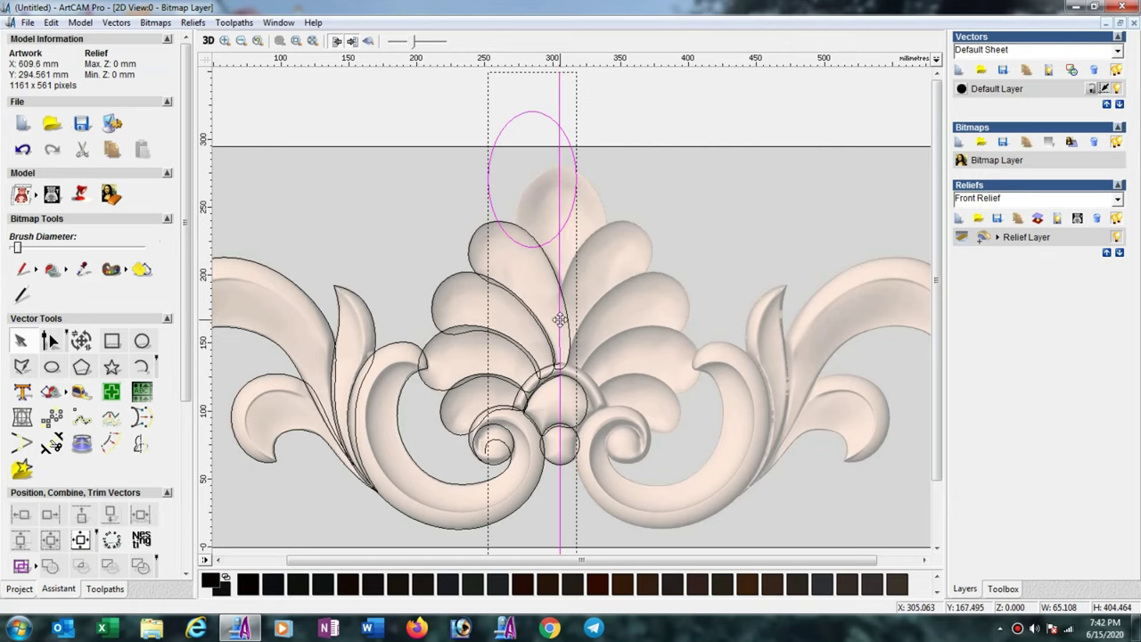
pyautogui.click(140, 515)
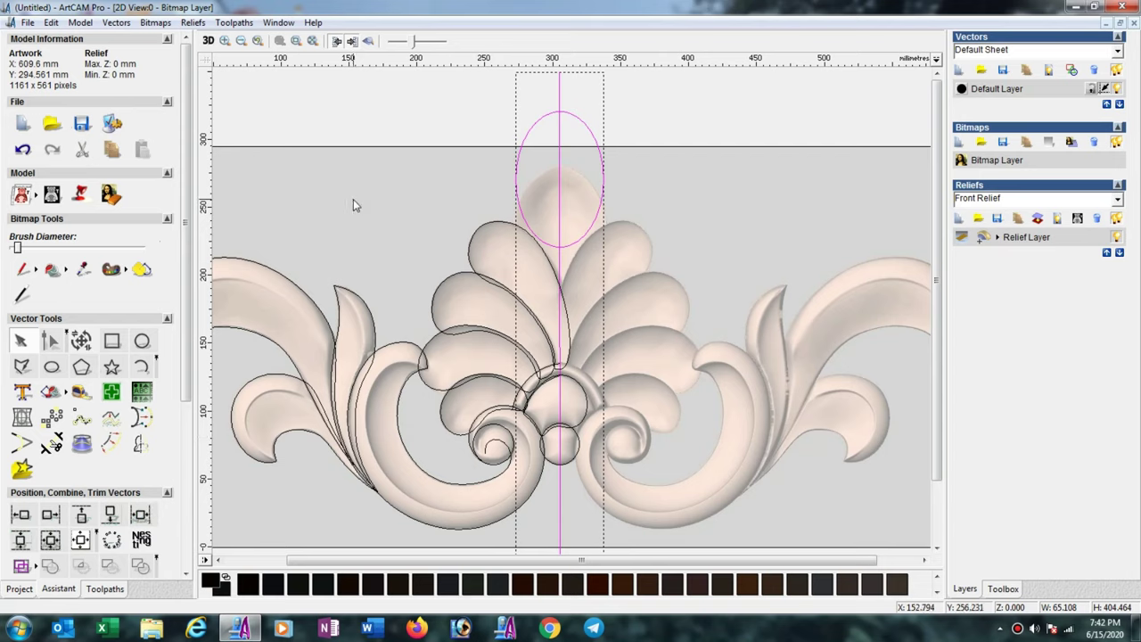
pyautogui.click(475, 228)
pyautogui.click(577, 243)
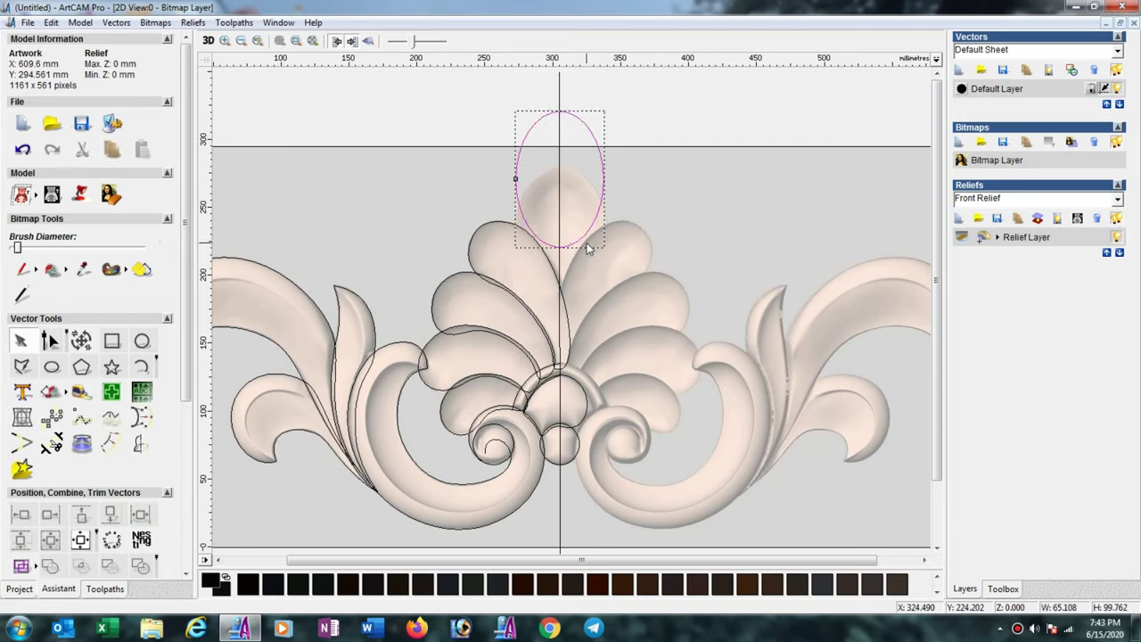
pyautogui.press('Down')
pyautogui.press('Down')
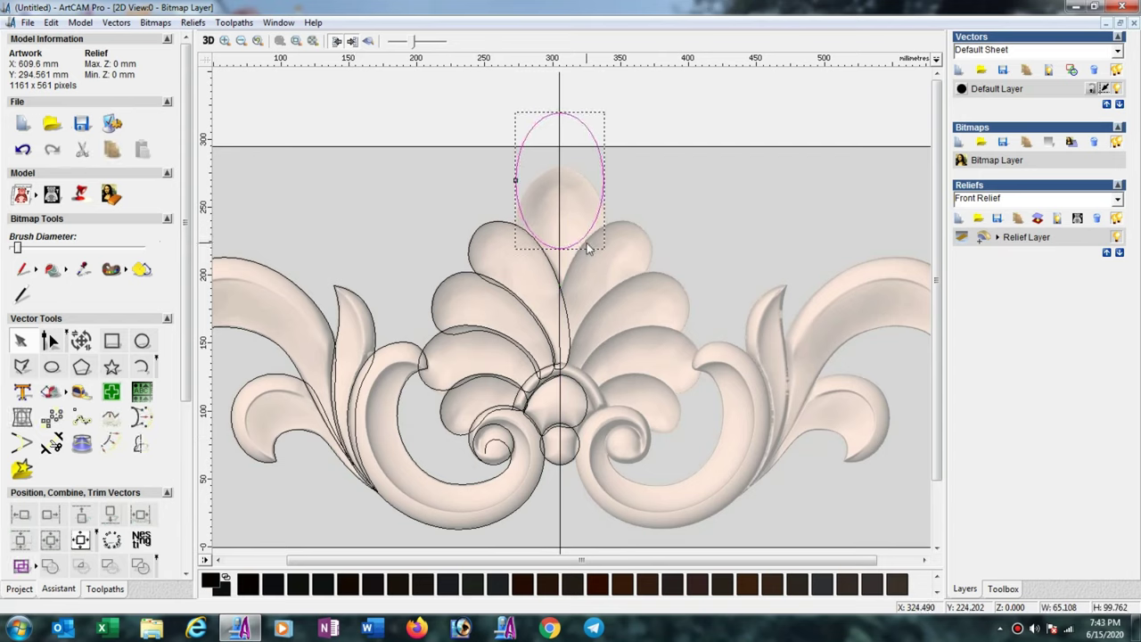
pyautogui.press('Down')
pyautogui.press('Down')
pyautogui.press('Down')
pyautogui.press('Down')
pyautogui.press('Down')
pyautogui.press('Down')
pyautogui.press('Down')
pyautogui.press('Down')
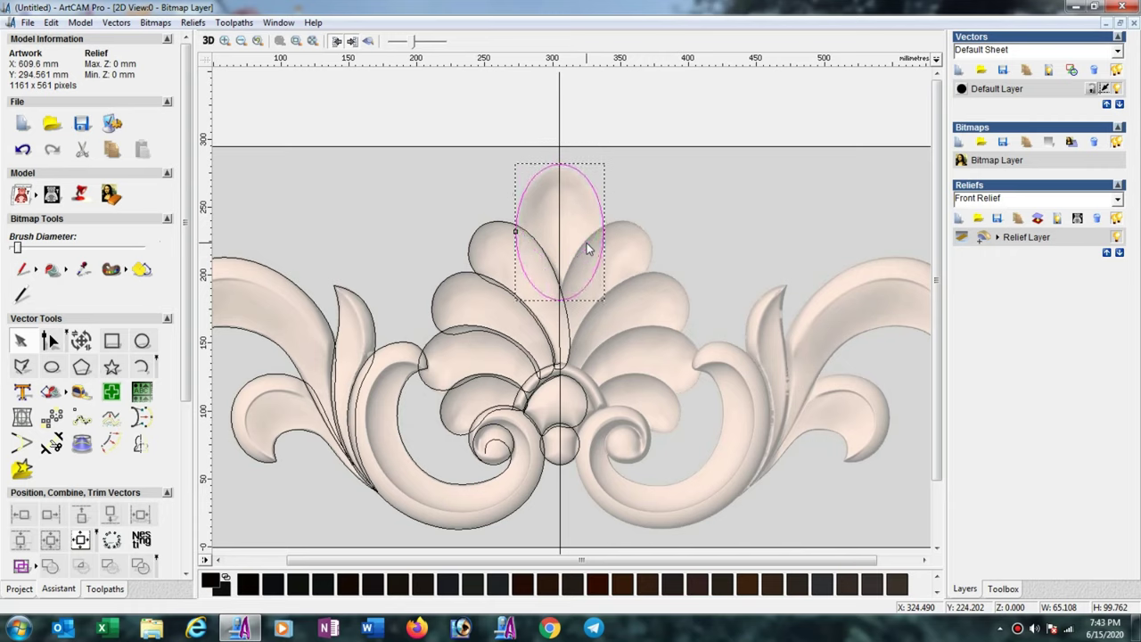
pyautogui.press('Down')
pyautogui.press('Down')
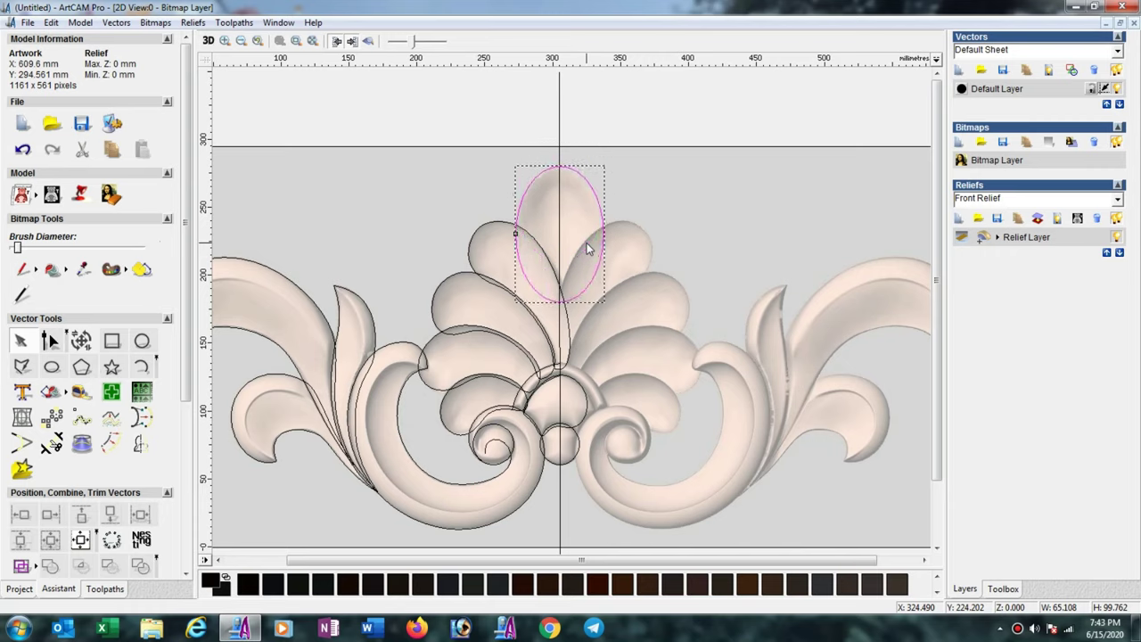
pyautogui.click(51, 340)
pyautogui.scroll(2, 545, 280)
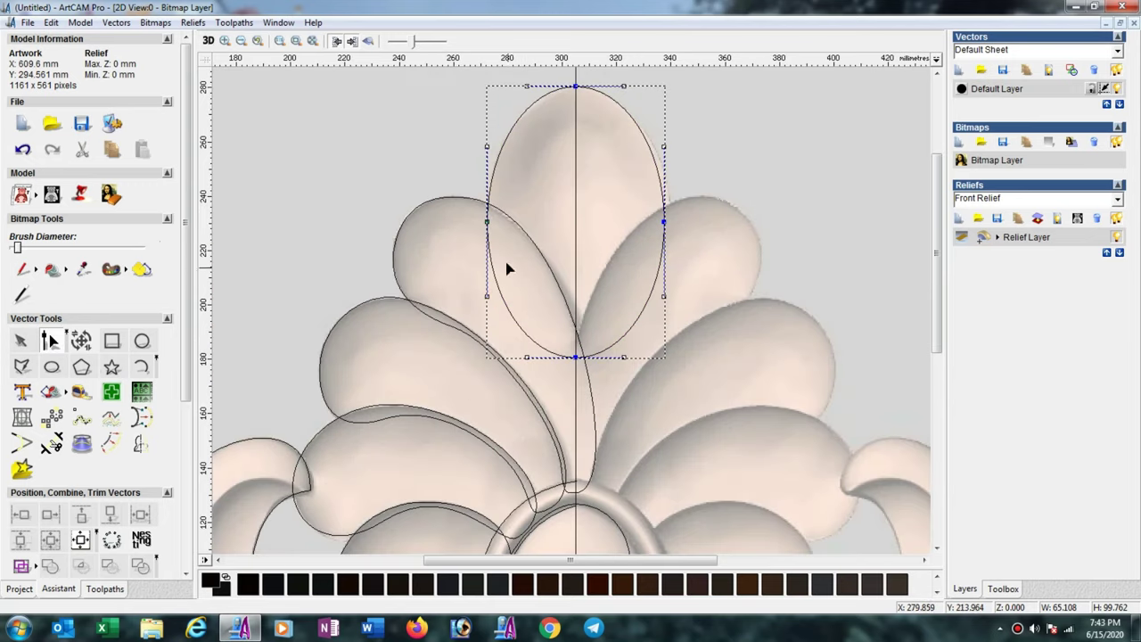
# - Nudge the ellipse's left and right side nodes upward
pyautogui.moveTo(466, 218); pyautogui.dragTo(695, 245)
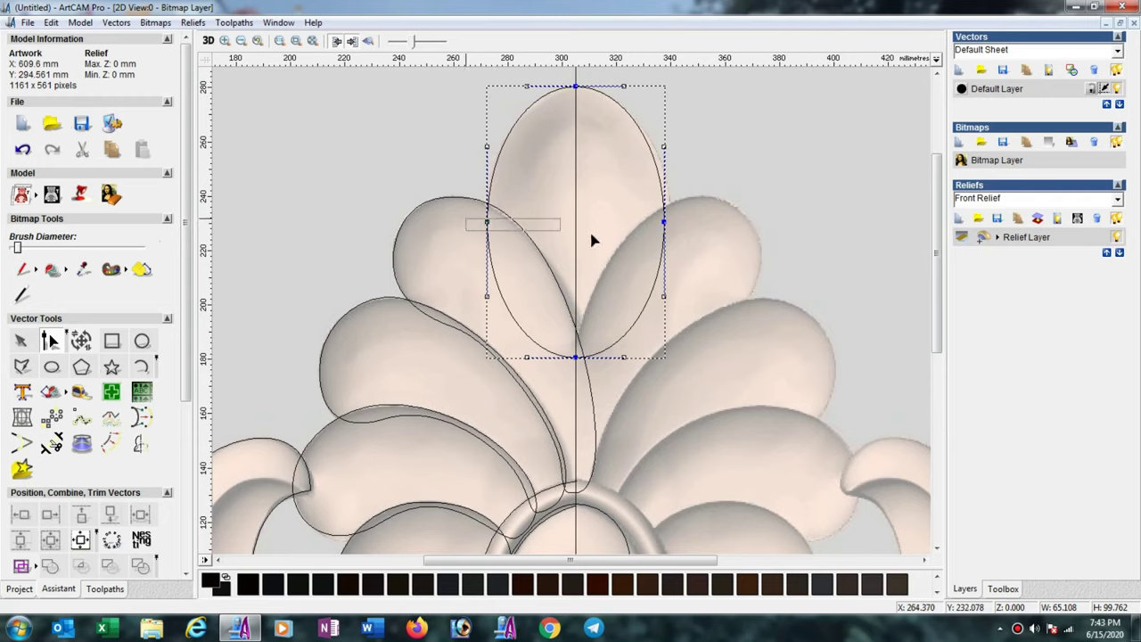
pyautogui.press('Up')
pyautogui.press('Up')
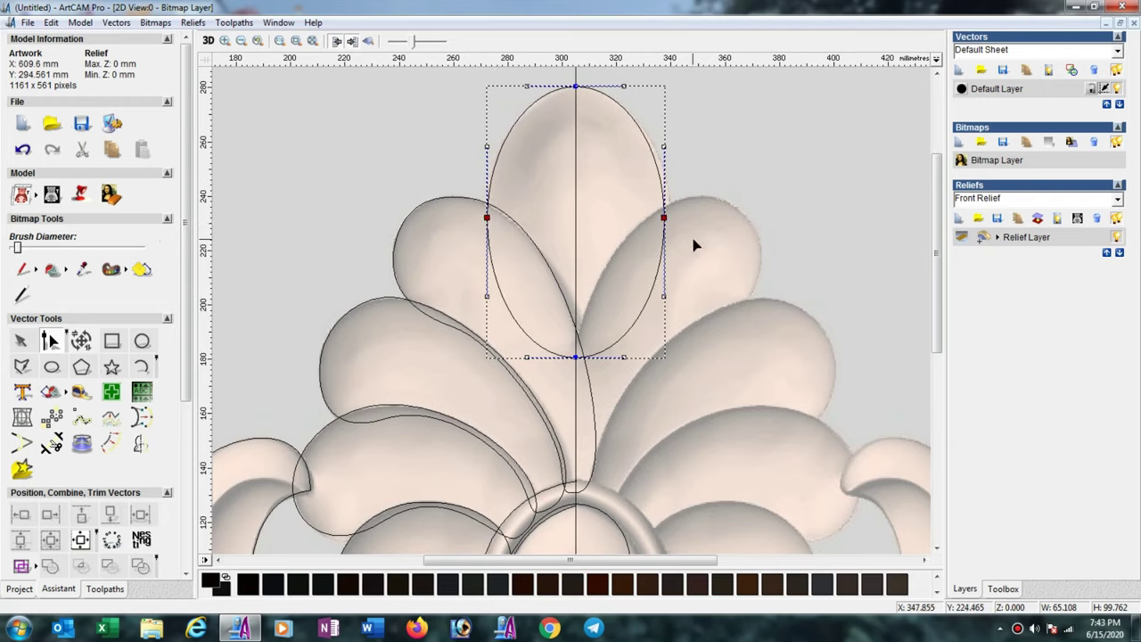
pyautogui.press('Up')
pyautogui.press('Up')
pyautogui.press('Up')
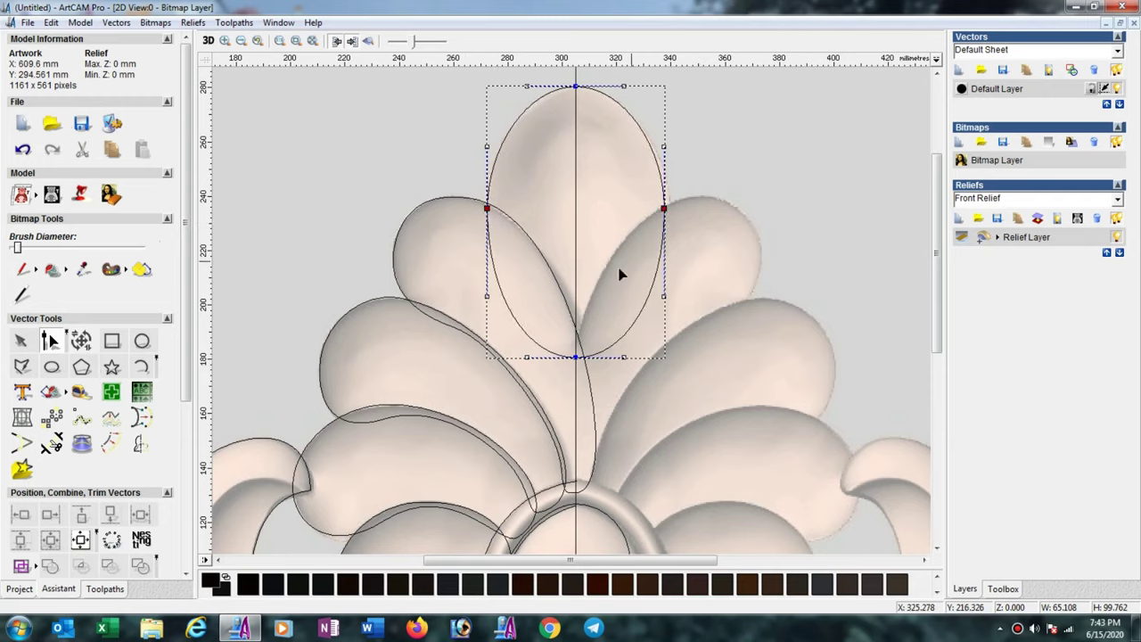
# - Add a node on the ellipse's left side and bend it into an S-curve along the top leaf's edge
pyautogui.click(505, 304)
pyautogui.moveTo(523, 300); pyautogui.dragTo(546, 278)
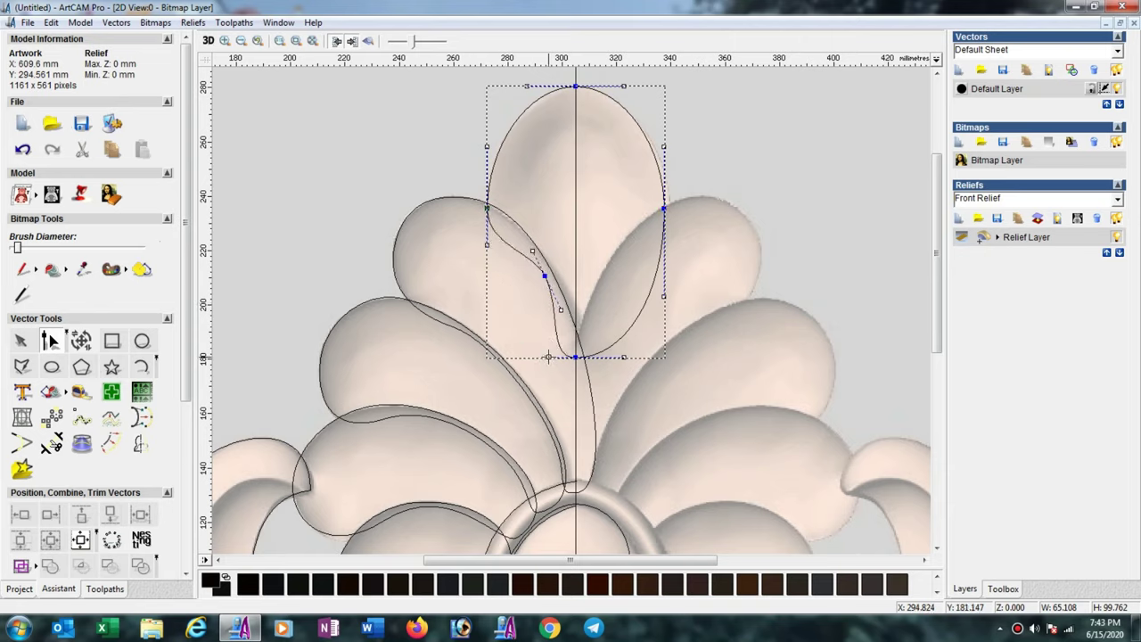
pyautogui.moveTo(547, 356)
pyautogui.mouseDown()
pyautogui.moveTo(577, 351)
pyautogui.moveTo(573, 337)
pyautogui.mouseUp()
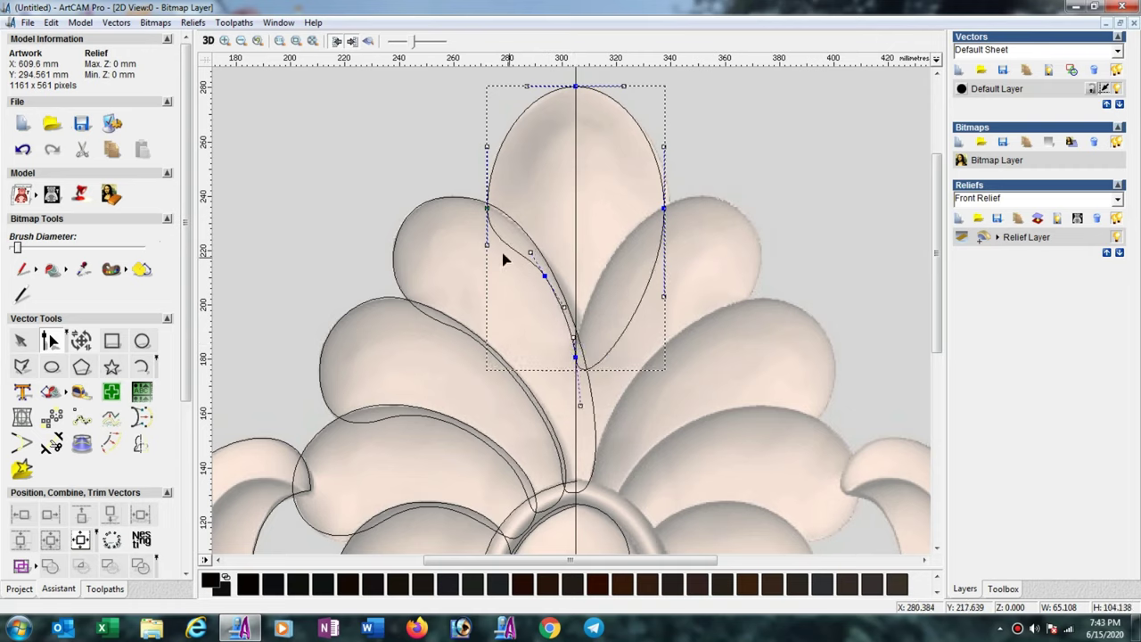
pyautogui.moveTo(487, 242); pyautogui.dragTo(491, 224)
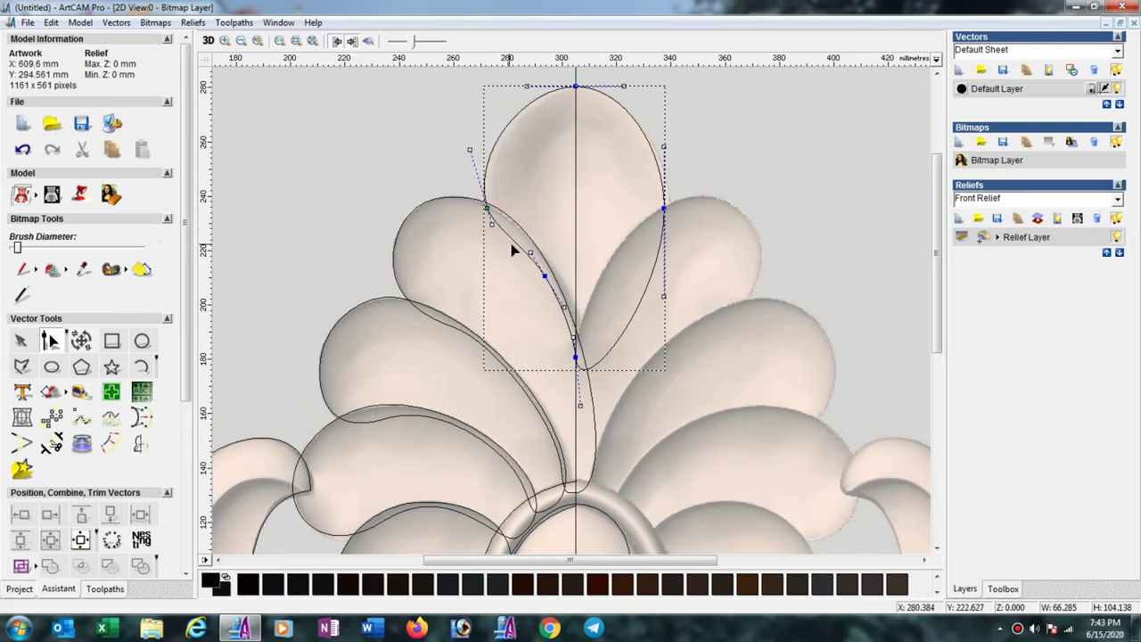
pyautogui.click(531, 252)
pyautogui.moveTo(514, 234); pyautogui.dragTo(508, 216)
# - Place a horizontal guide across the left scroll and draw a three-point arc on it
pyautogui.scroll(-1, 550, 234)
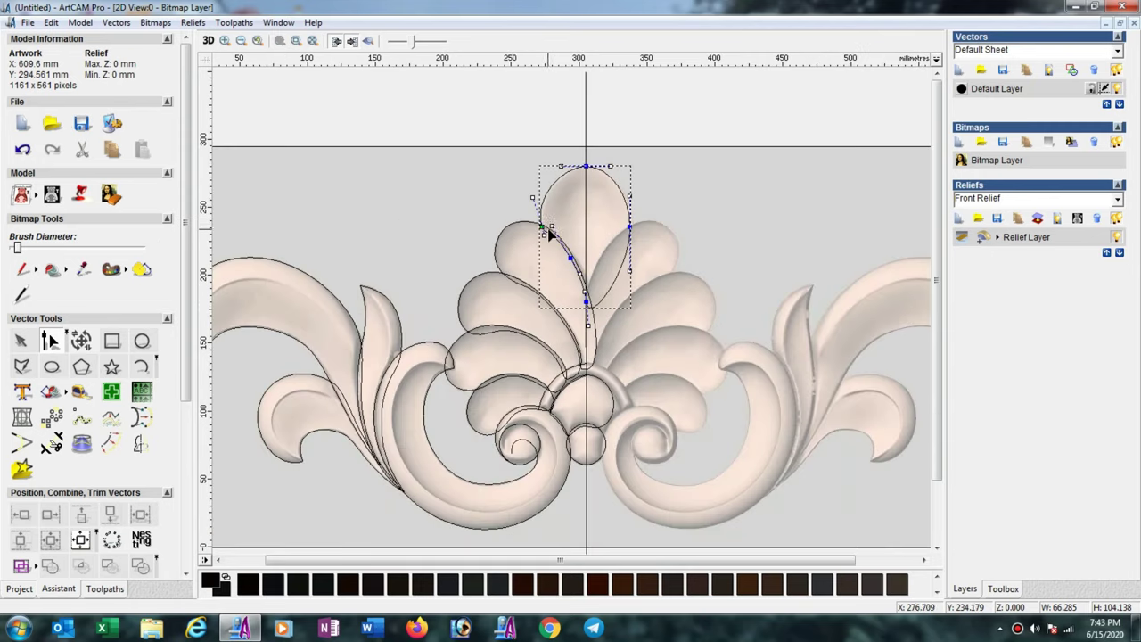
pyautogui.scroll(-1, 550, 234)
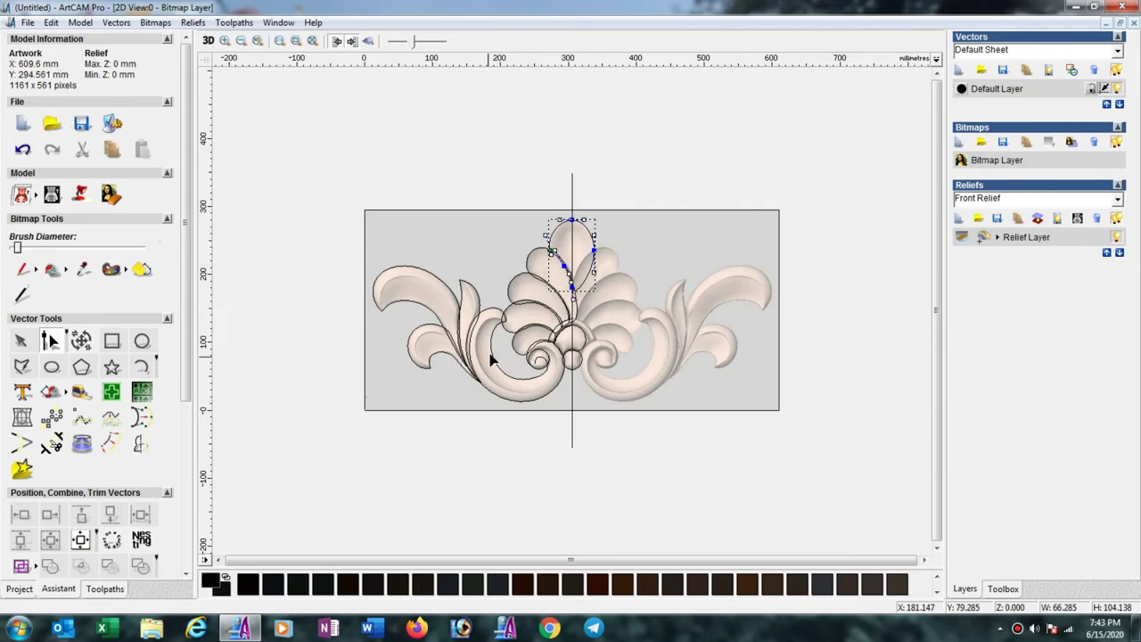
pyautogui.scroll(1, 498, 351)
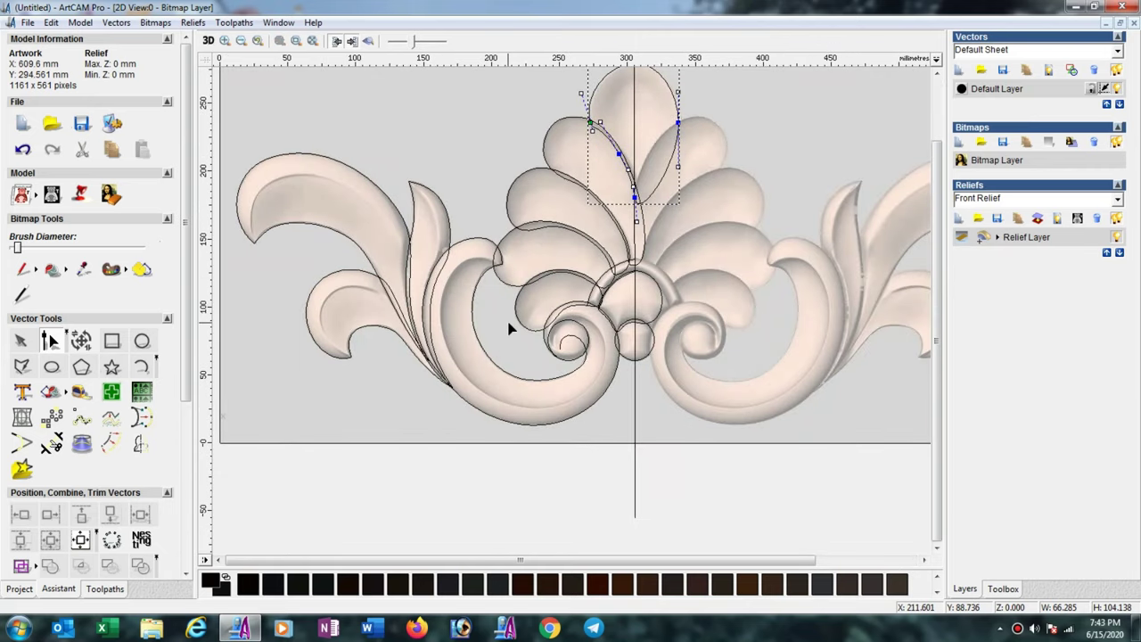
pyautogui.scroll(1, 514, 329)
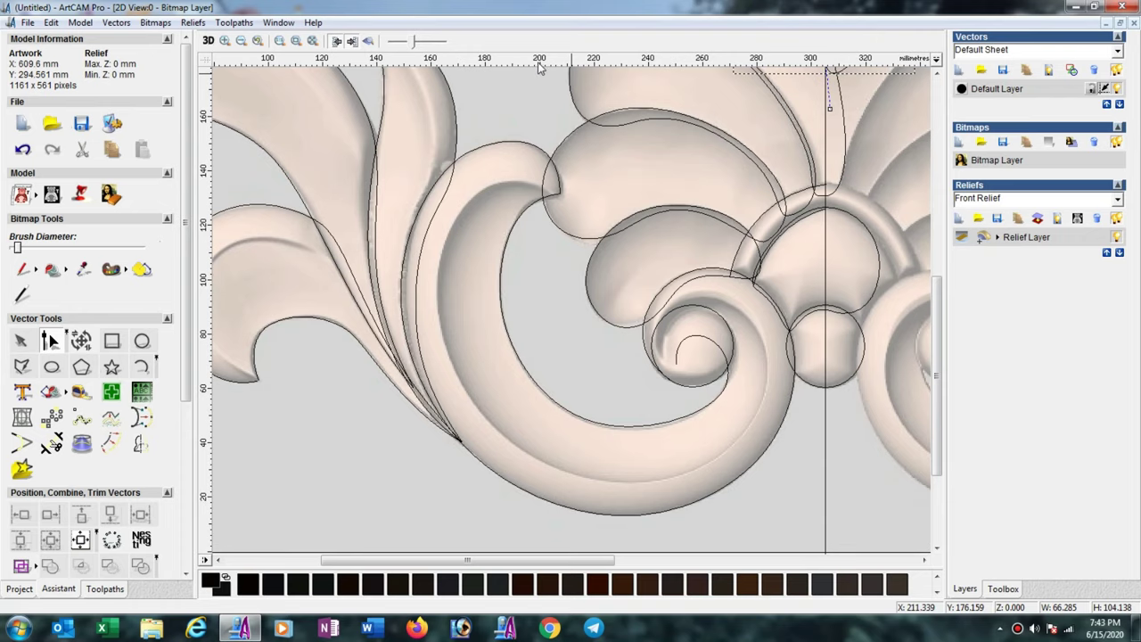
pyautogui.moveTo(539, 62); pyautogui.dragTo(485, 334)
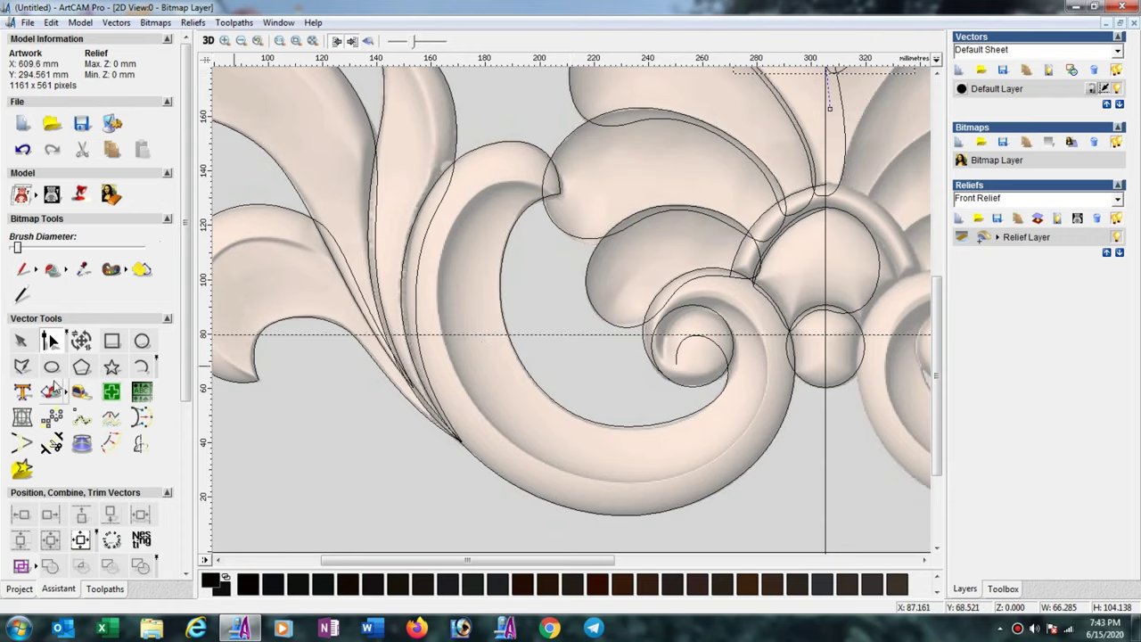
pyautogui.click(142, 367)
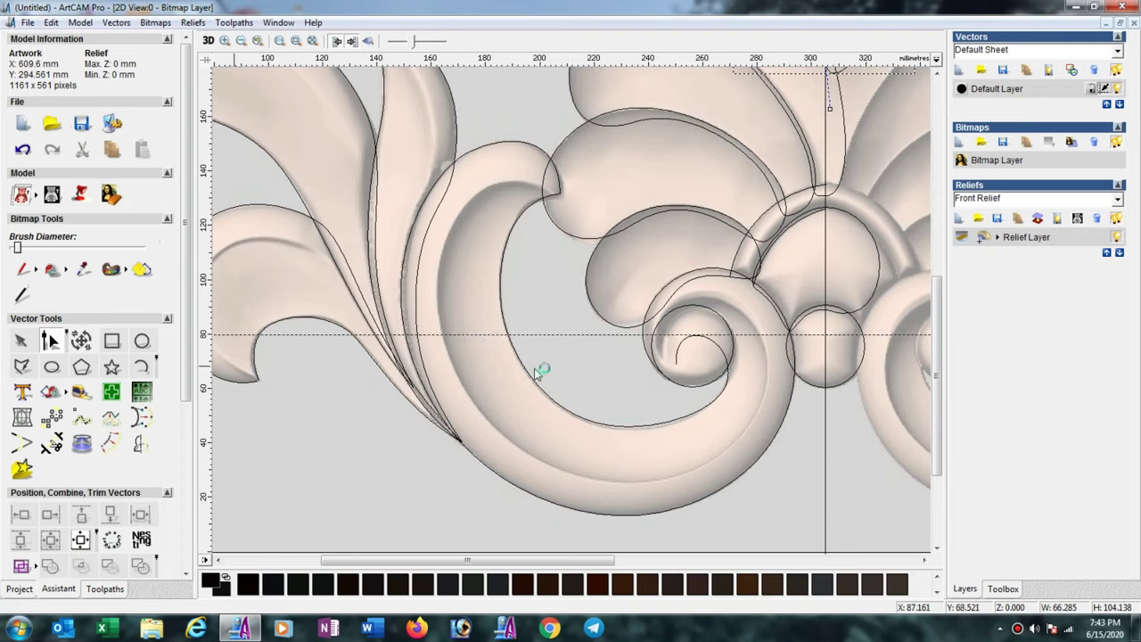
pyautogui.click(404, 335)
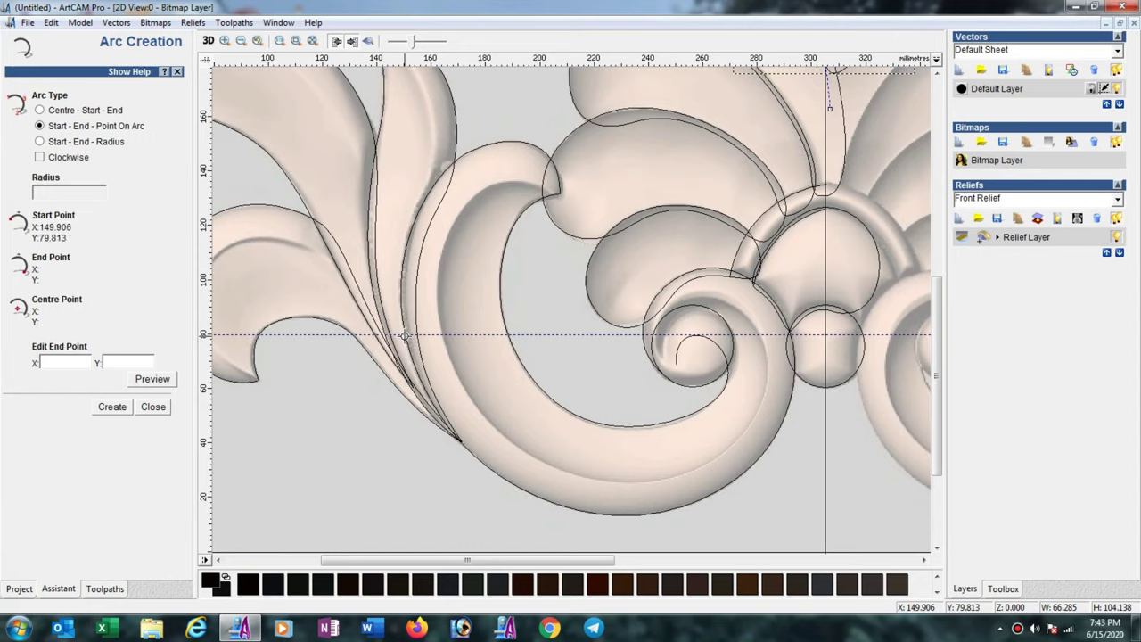
pyautogui.click(484, 308)
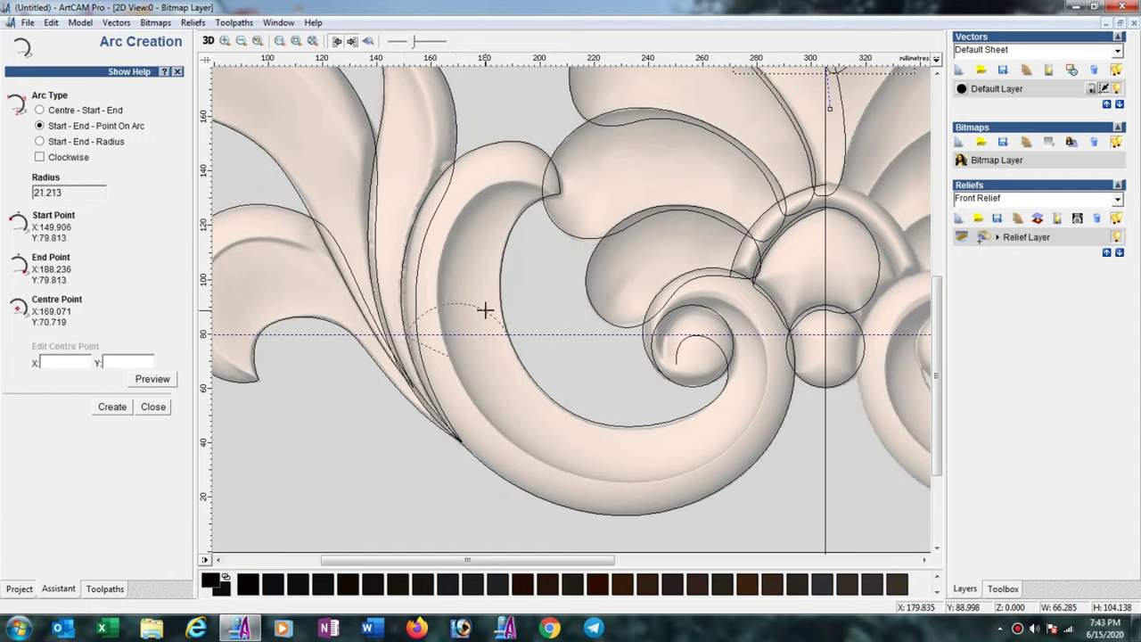
pyautogui.click(152, 407)
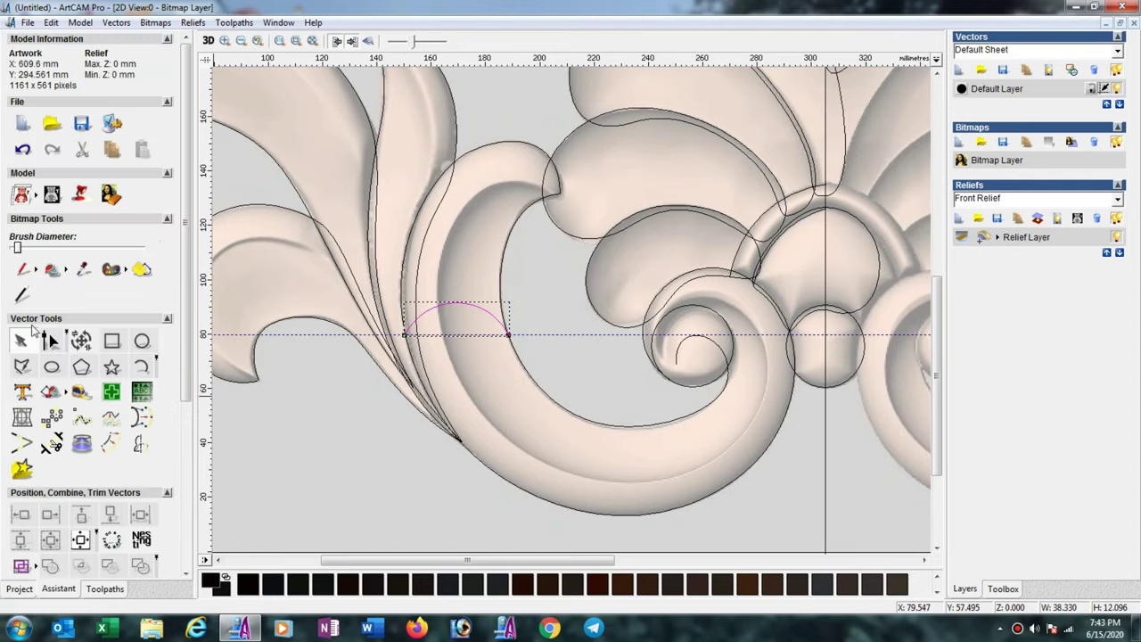
# - Raise the arc's midpoint into a taller arch, then deselect it and fit the view
pyautogui.click(49, 339)
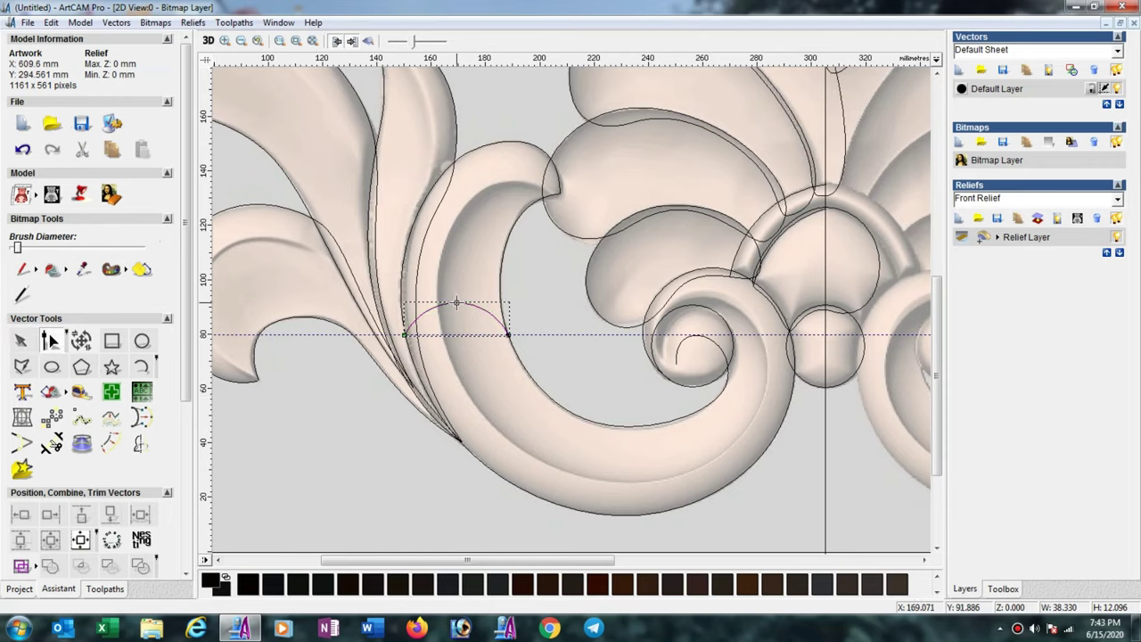
pyautogui.moveTo(455, 264); pyautogui.dragTo(454, 283)
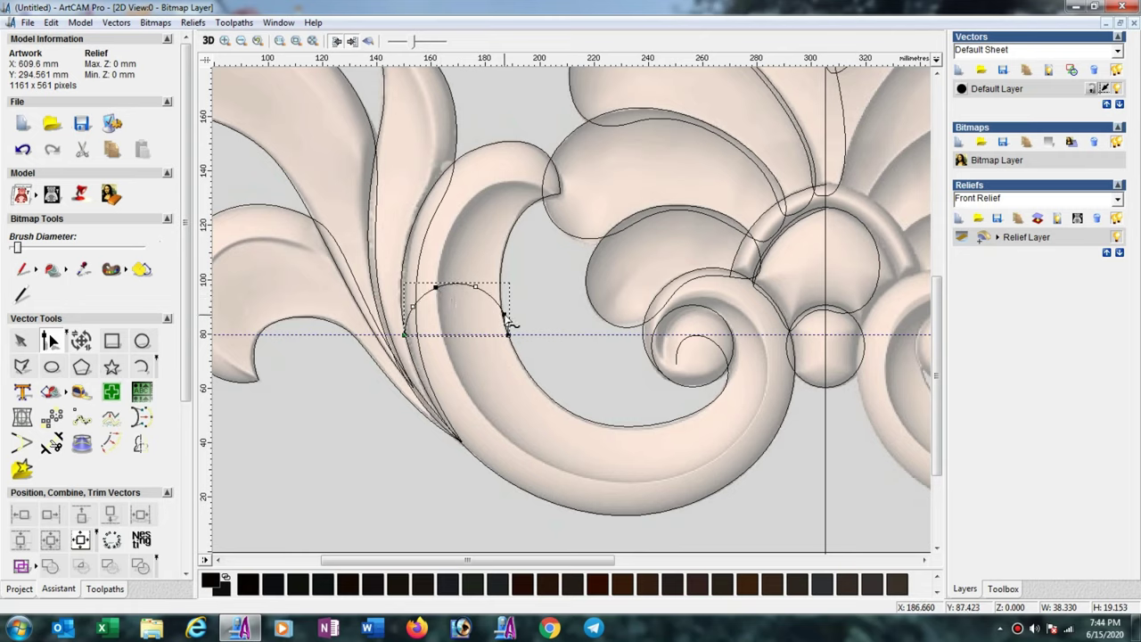
pyautogui.moveTo(470, 311); pyautogui.dragTo(464, 312)
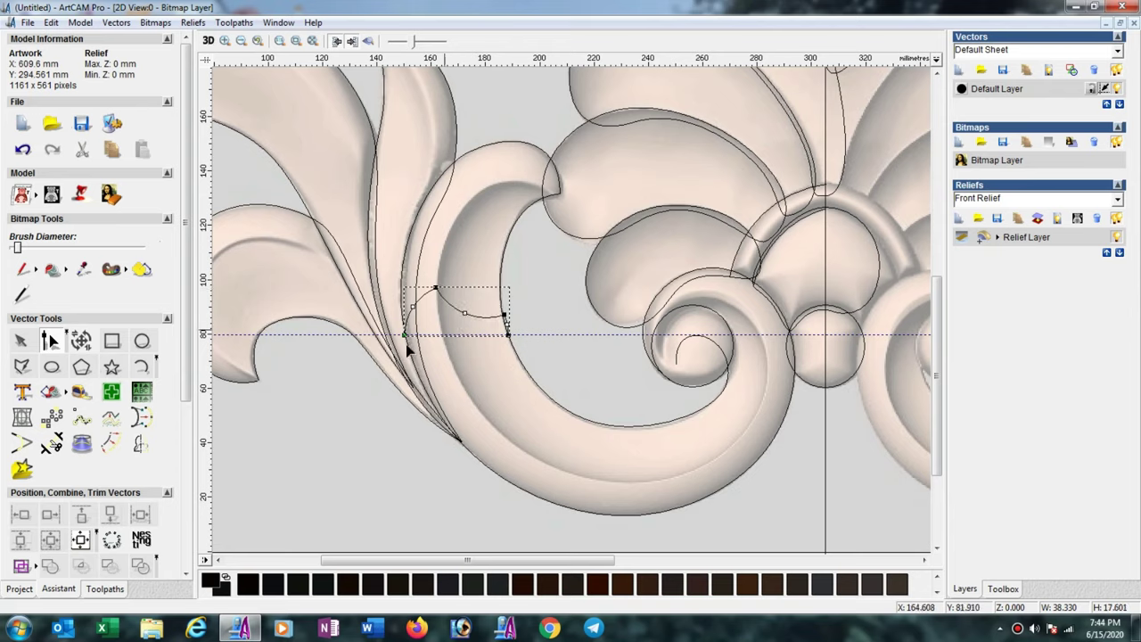
pyautogui.click(16, 346)
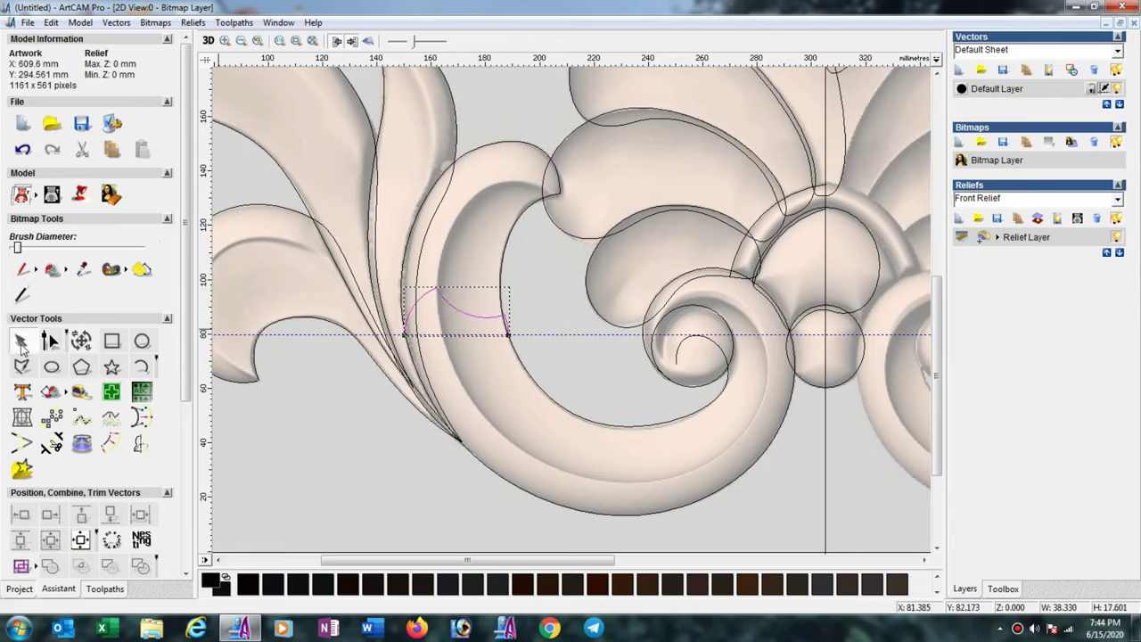
pyautogui.click(317, 461)
pyautogui.press('F3')
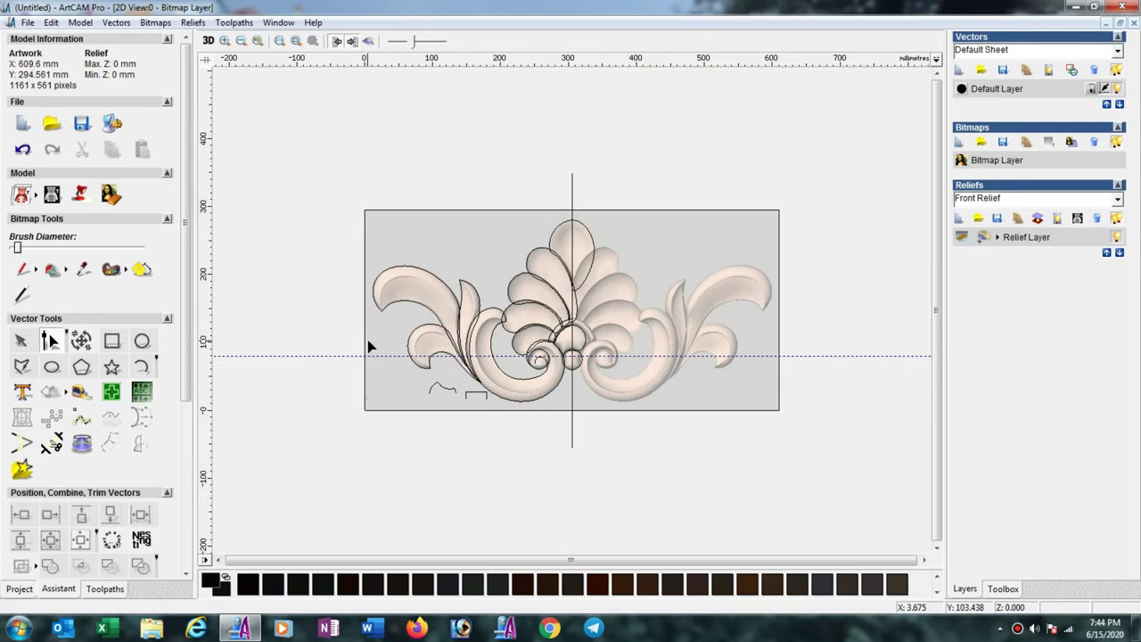
# - Set the model resolution to 4914 x 2374 points in Adjust Resolution, apply and confirm
pyautogui.click(80, 22)
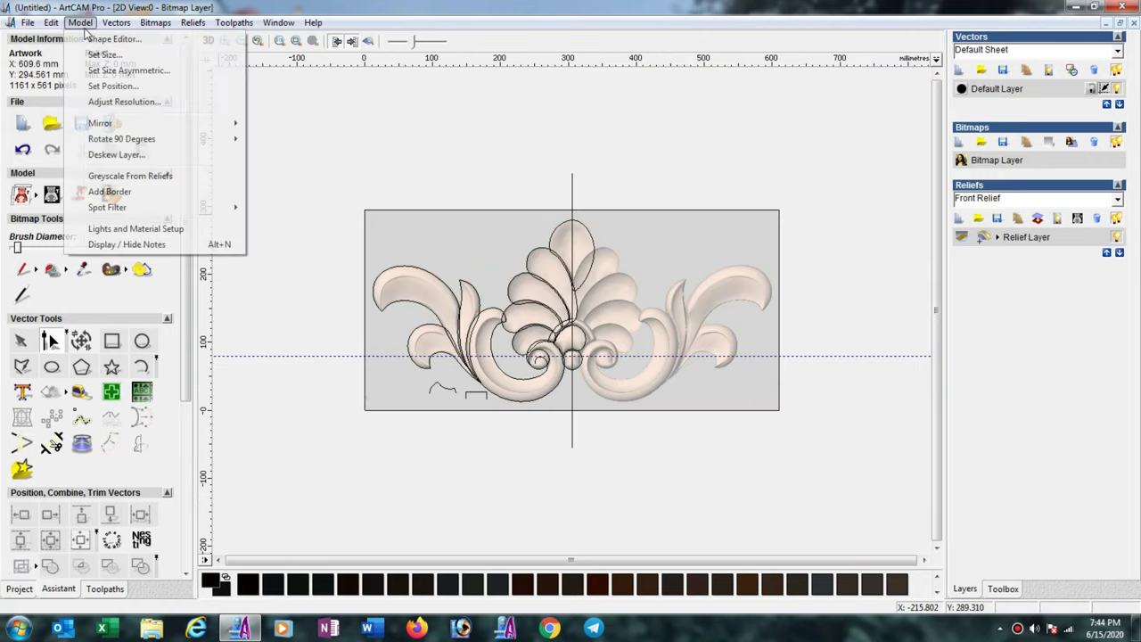
pyautogui.click(122, 103)
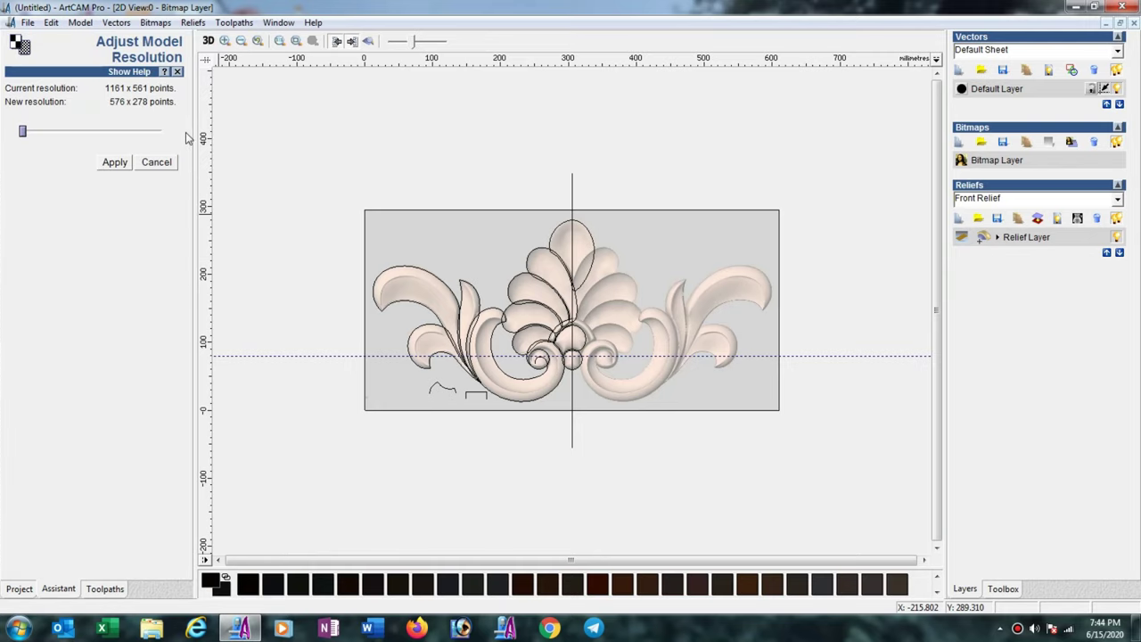
pyautogui.click(90, 133)
pyautogui.click(122, 133)
pyautogui.click(115, 164)
pyautogui.click(638, 348)
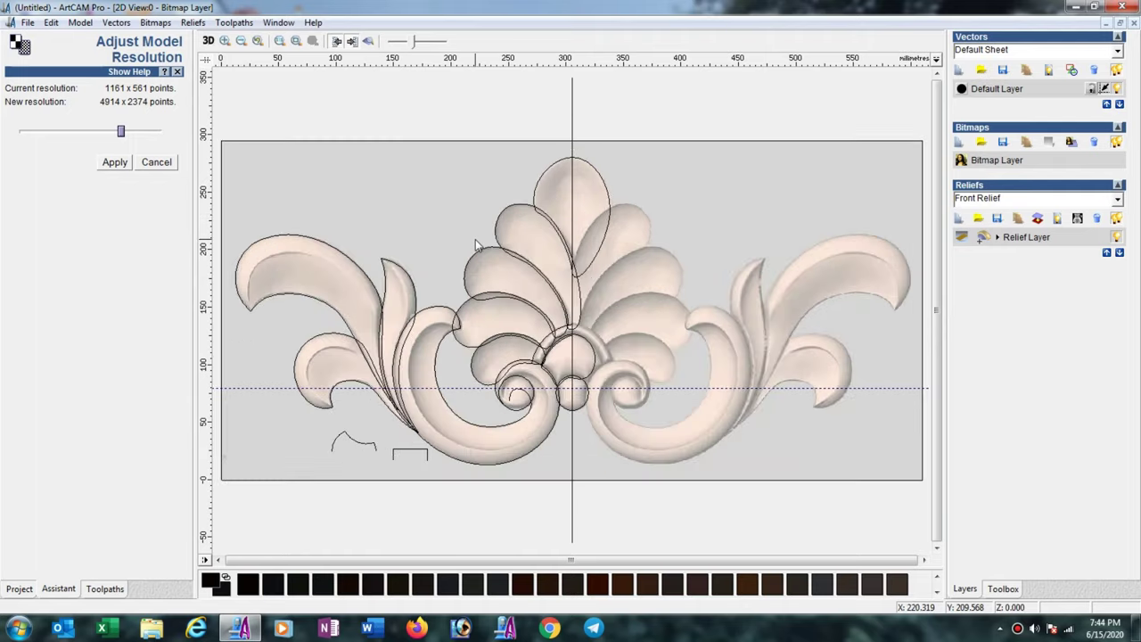
# - Tile the 2D and 3D windows vertically, pan to the left leaf and bring Relief Tools into view
pyautogui.click(280, 23)
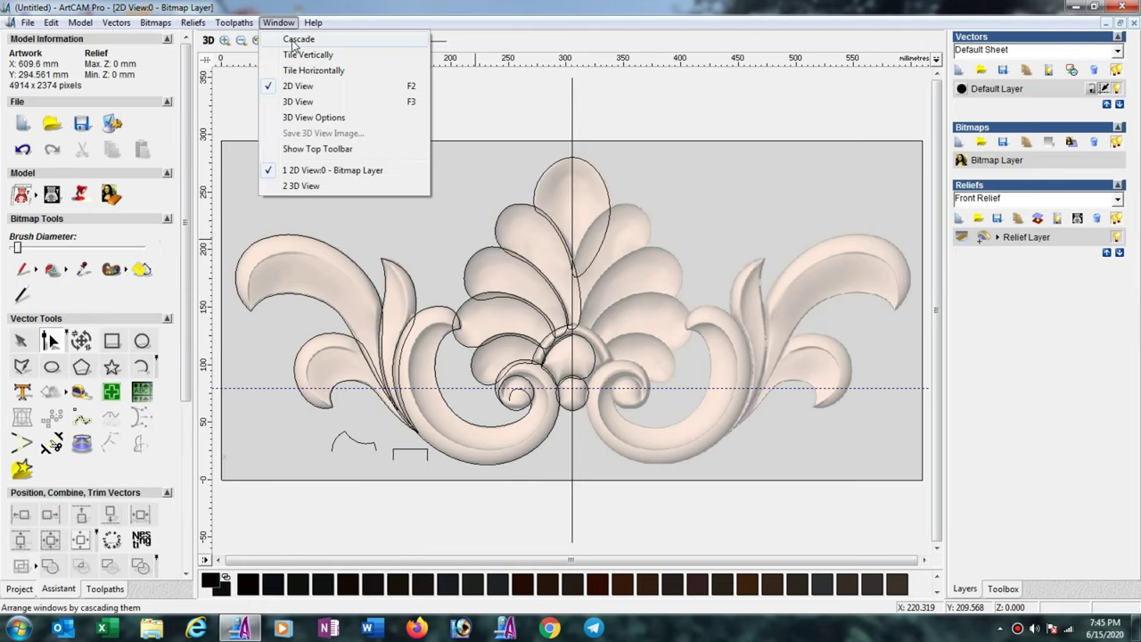
pyautogui.click(308, 52)
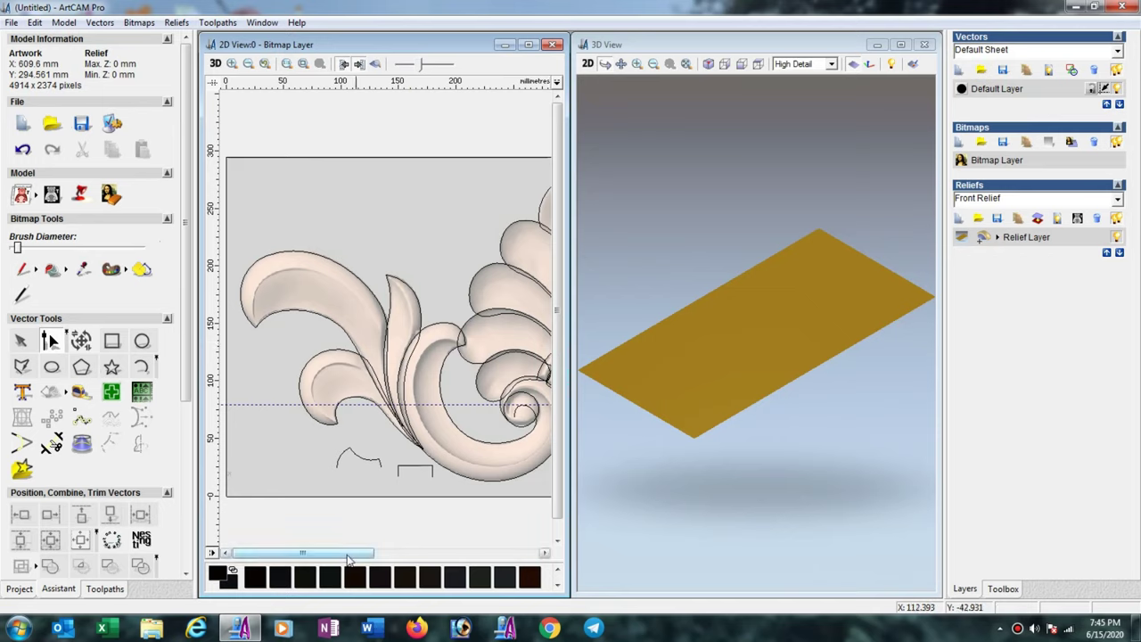
pyautogui.moveTo(349, 559); pyautogui.dragTo(360, 559)
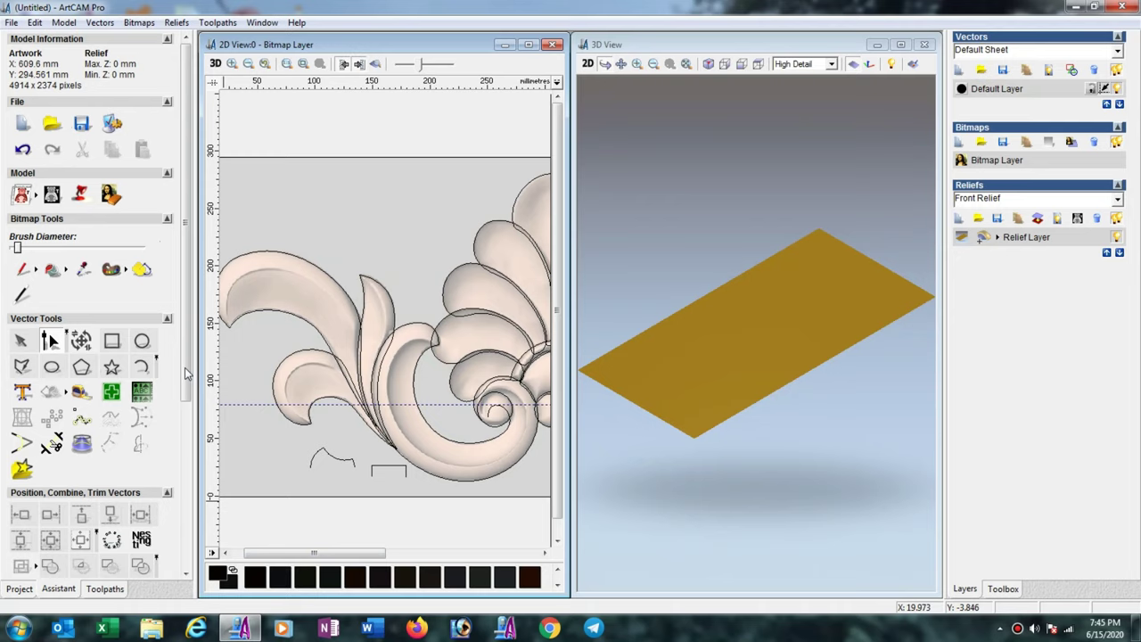
pyautogui.moveTo(185, 368); pyautogui.dragTo(193, 506)
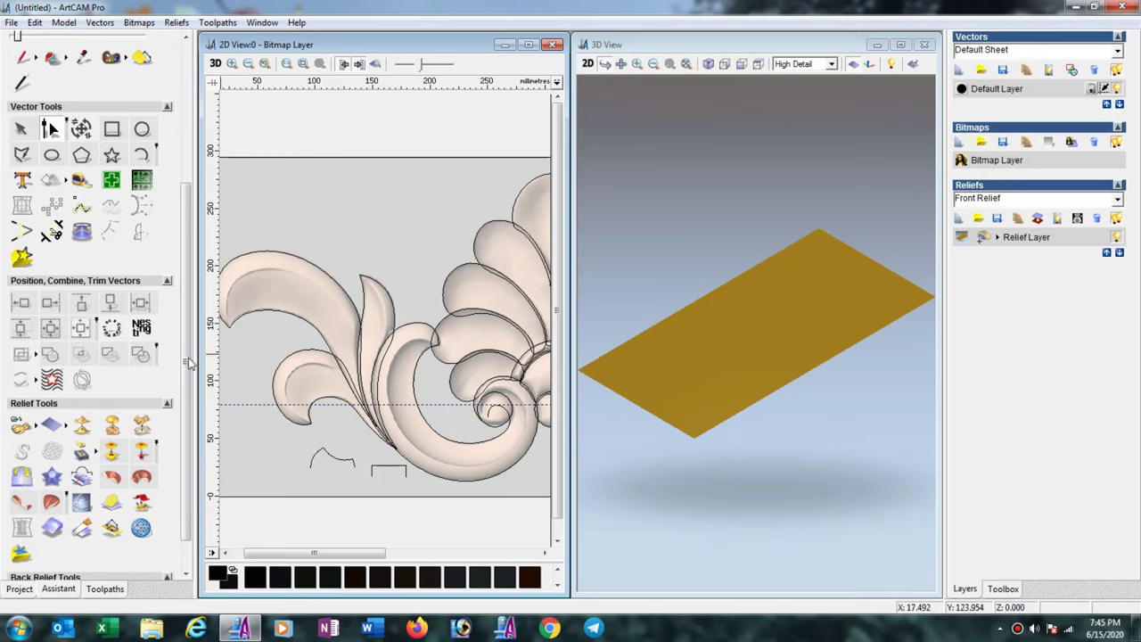
pyautogui.click(20, 129)
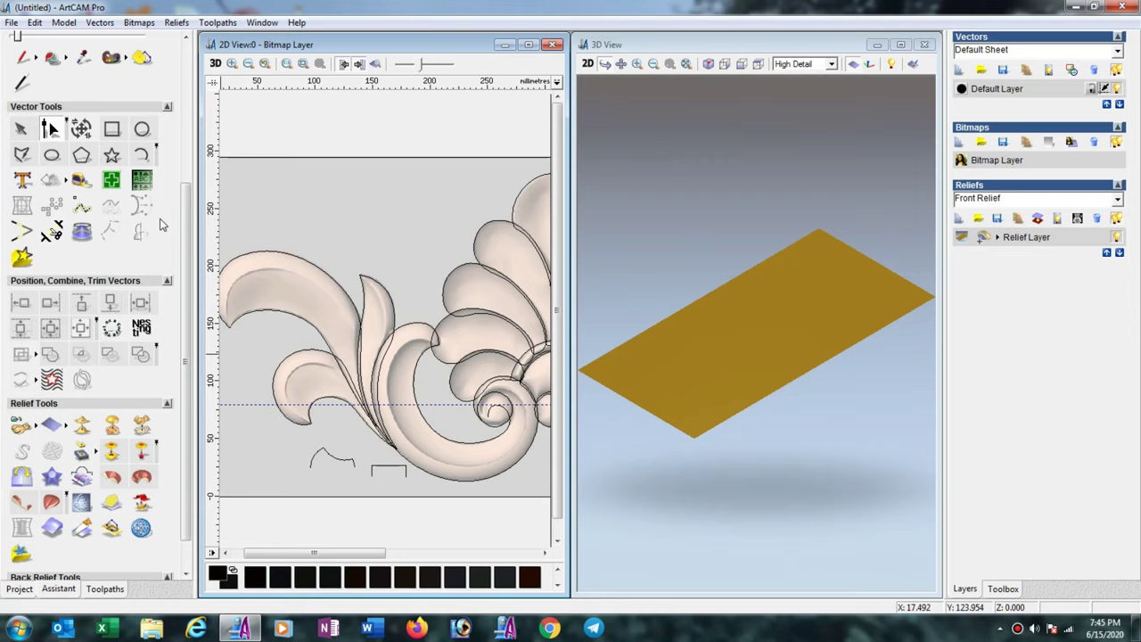
pyautogui.click(273, 253)
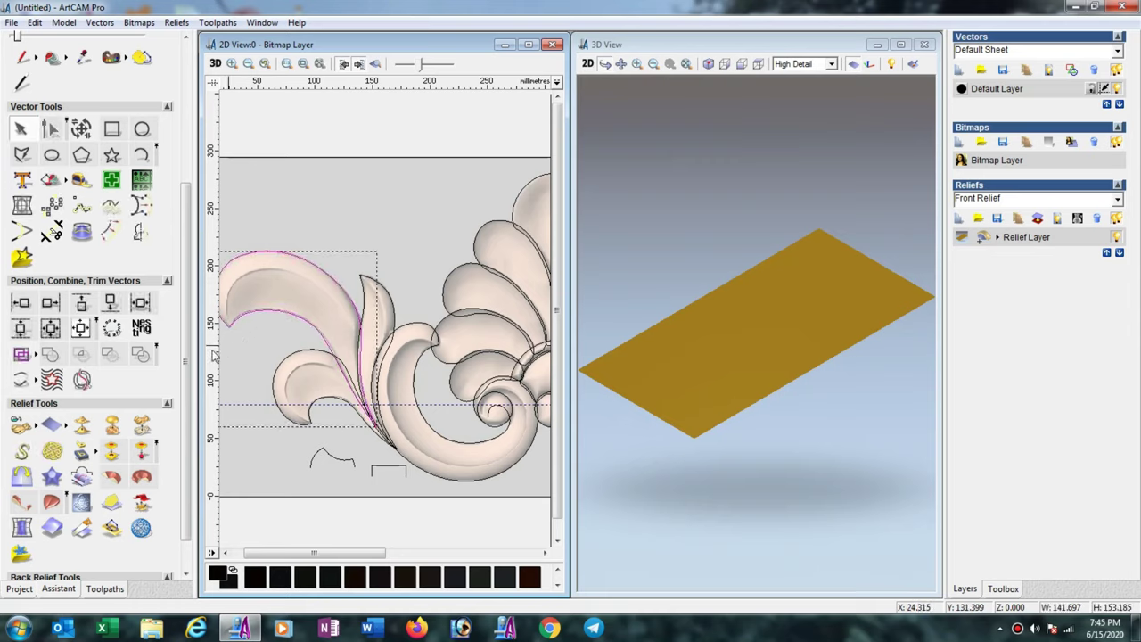
pyautogui.moveTo(185, 365); pyautogui.dragTo(187, 463)
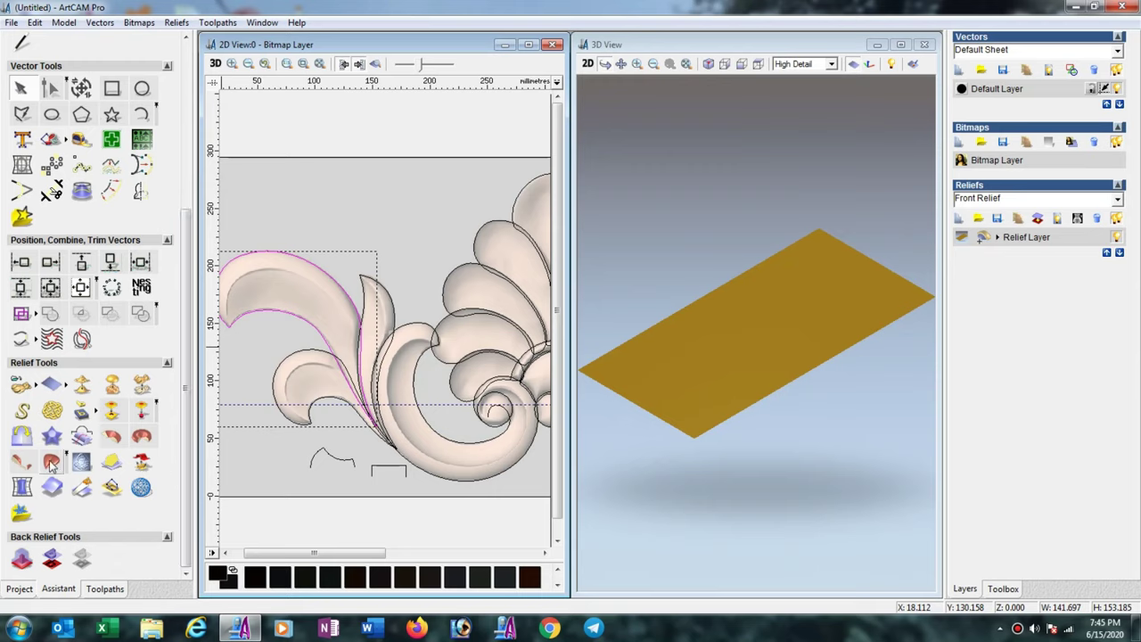
pyautogui.click(72, 448)
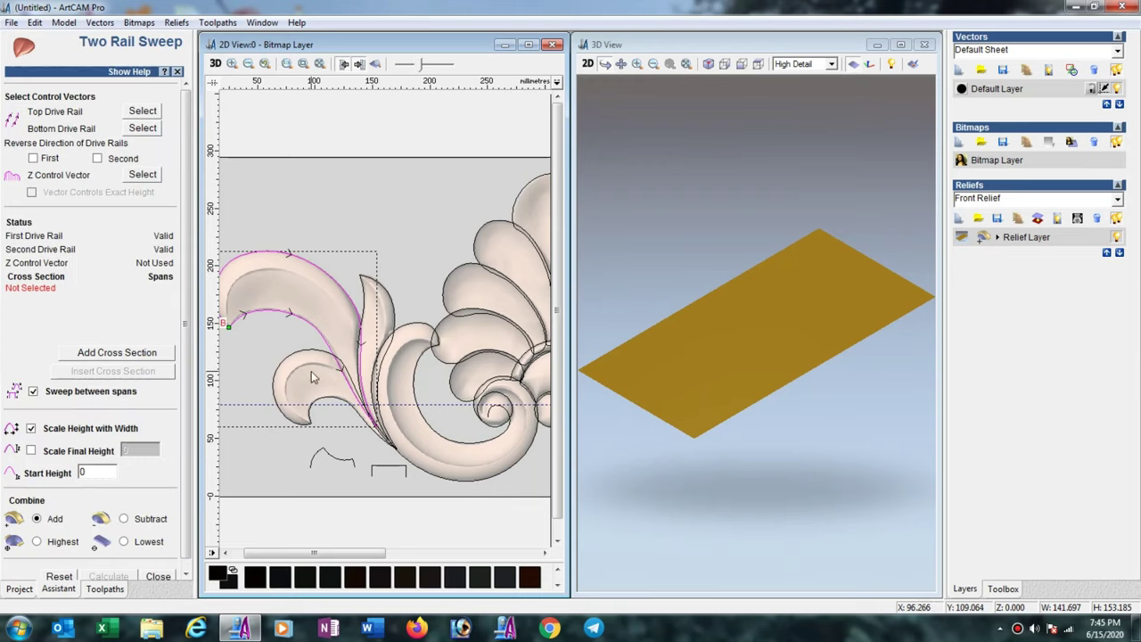
pyautogui.click(312, 456)
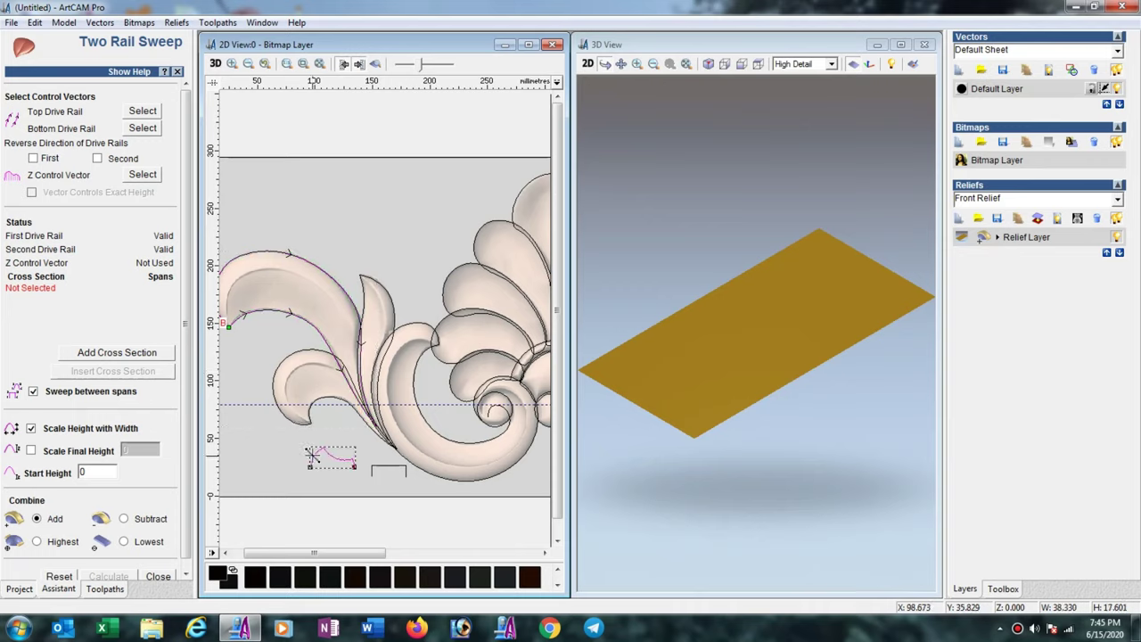
pyautogui.click(143, 353)
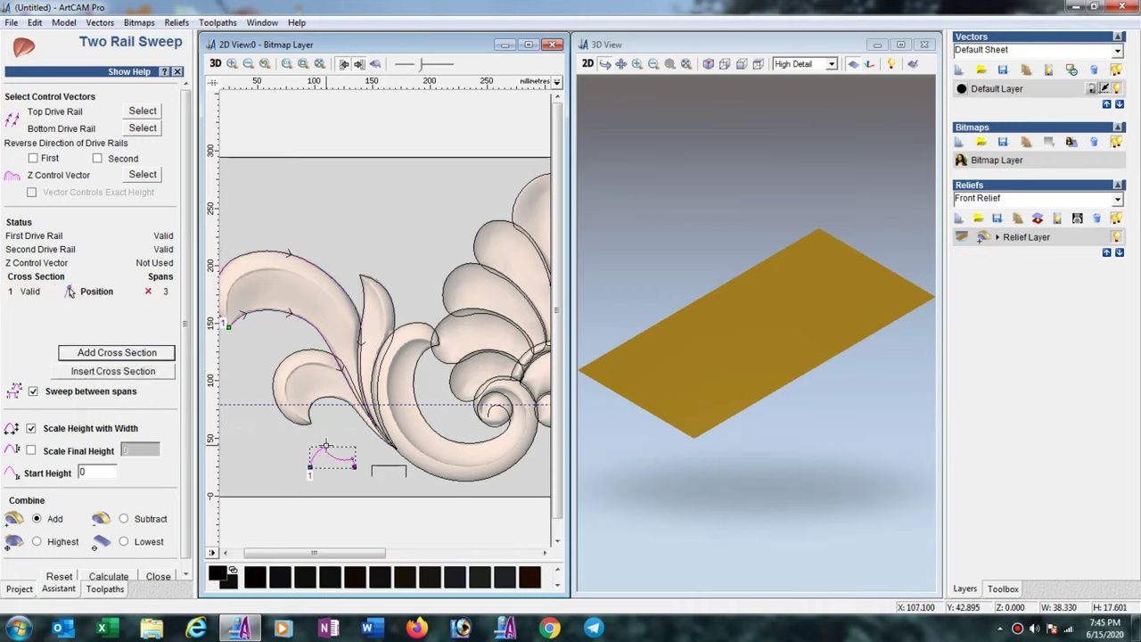
pyautogui.click(377, 467)
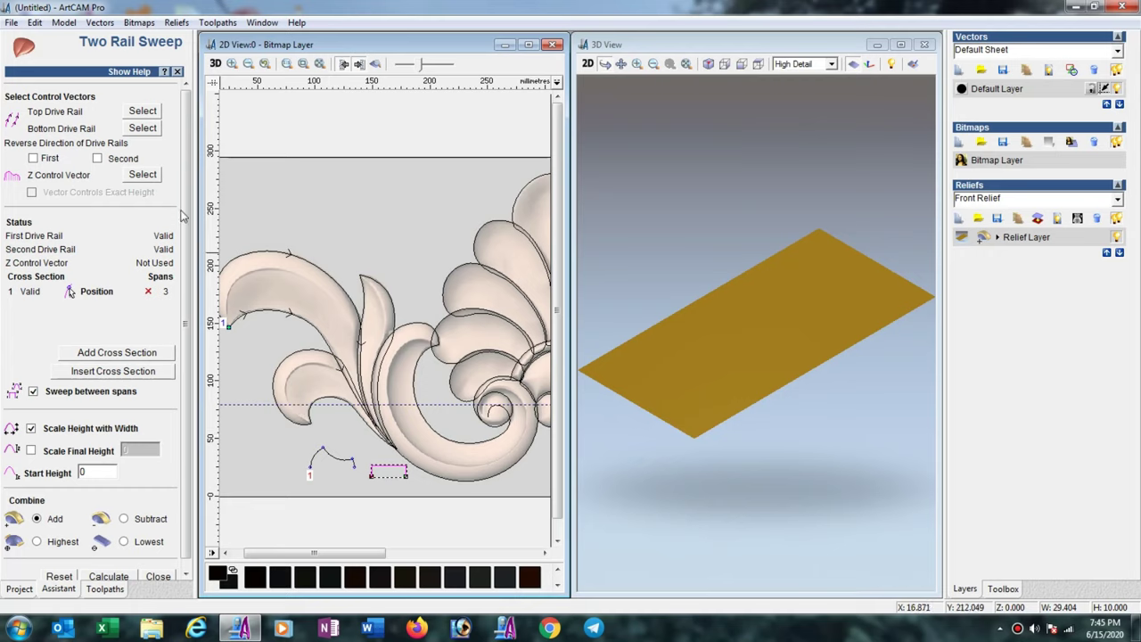
pyautogui.click(146, 176)
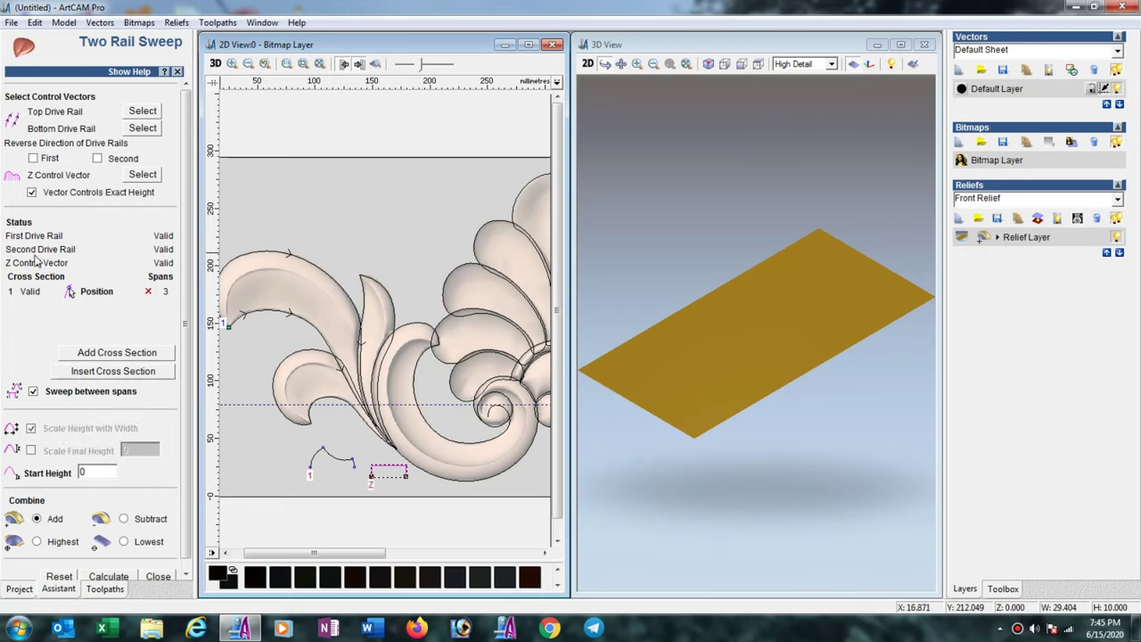
pyautogui.click(36, 543)
pyautogui.click(158, 577)
pyautogui.click(374, 506)
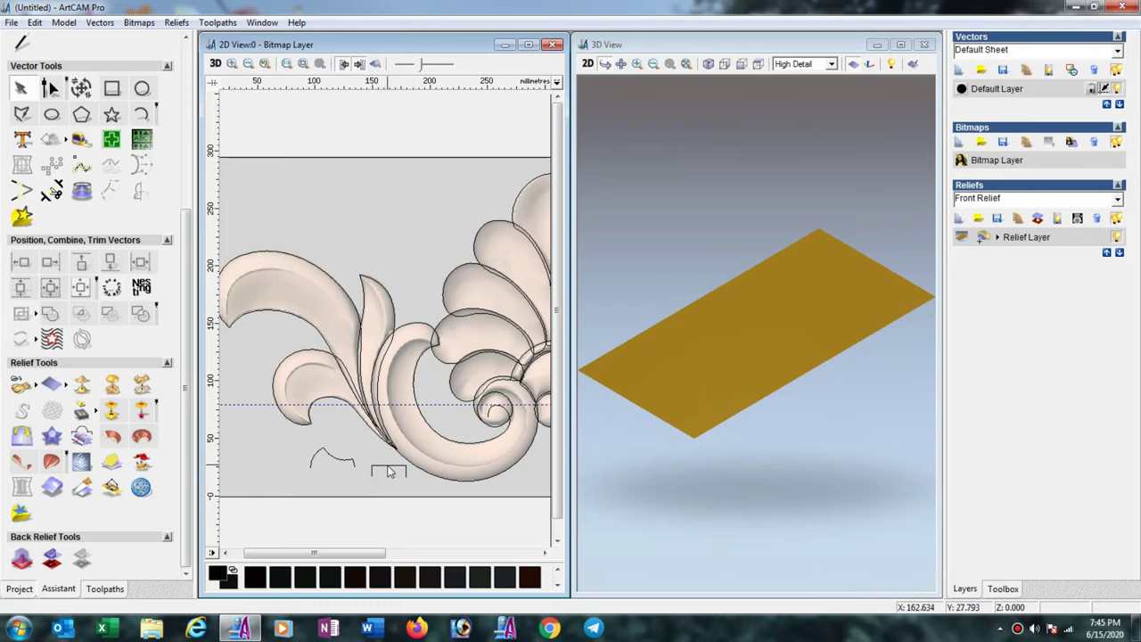
# - Delete the small rectangle below the left leaf and re-tile the 2D and 3D views vertically
pyautogui.click(385, 464)
pyautogui.press('Delete')
pyautogui.click(529, 45)
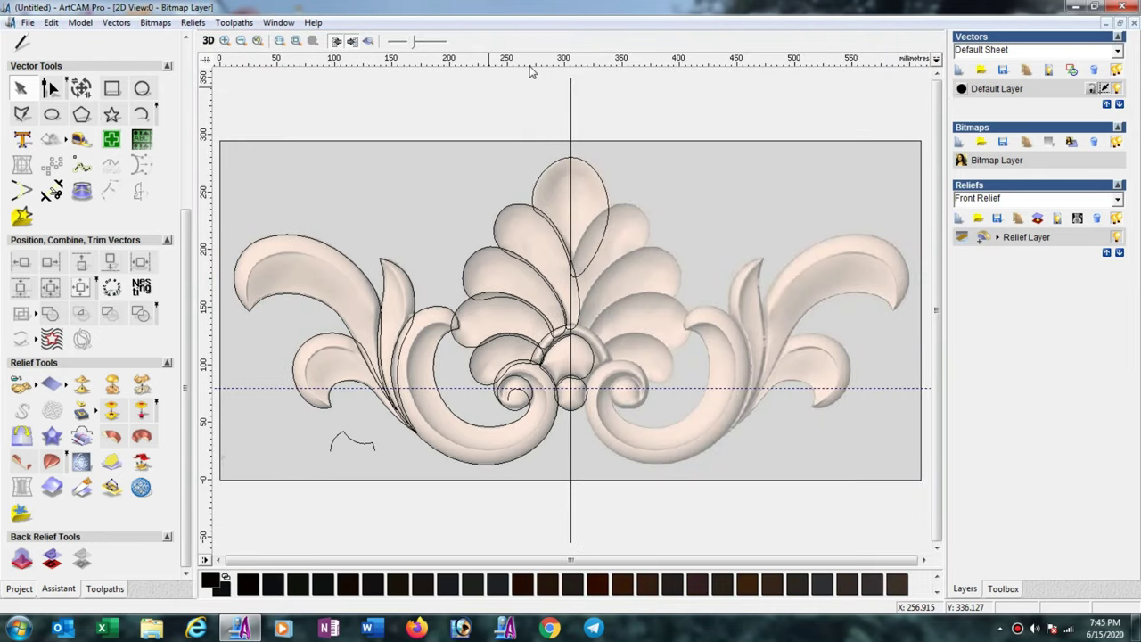
pyautogui.click(279, 23)
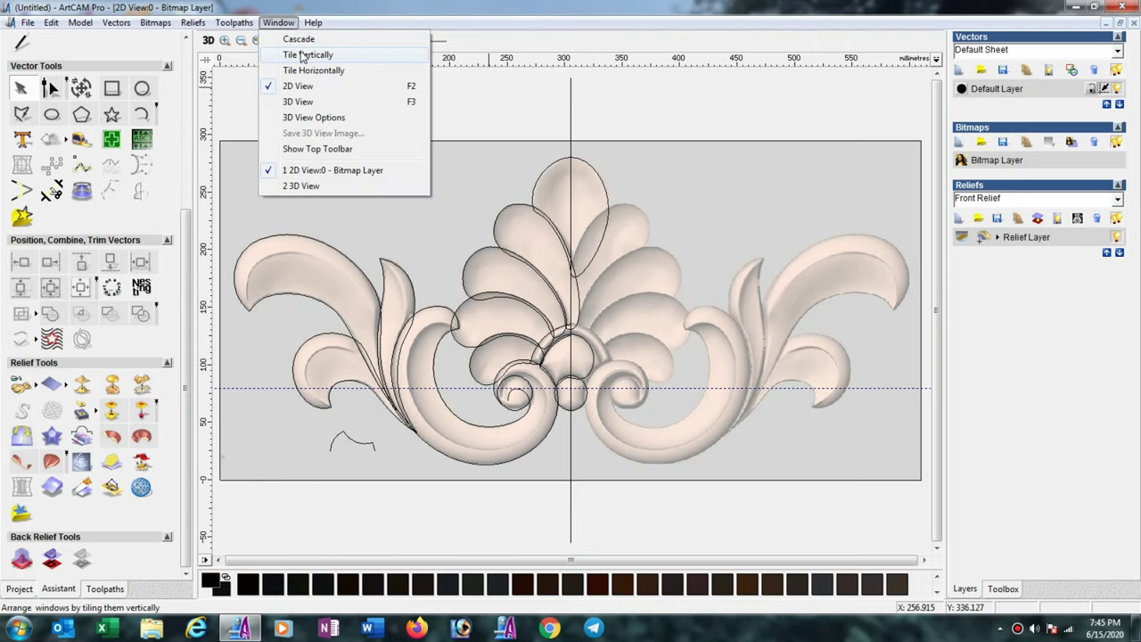
pyautogui.click(305, 55)
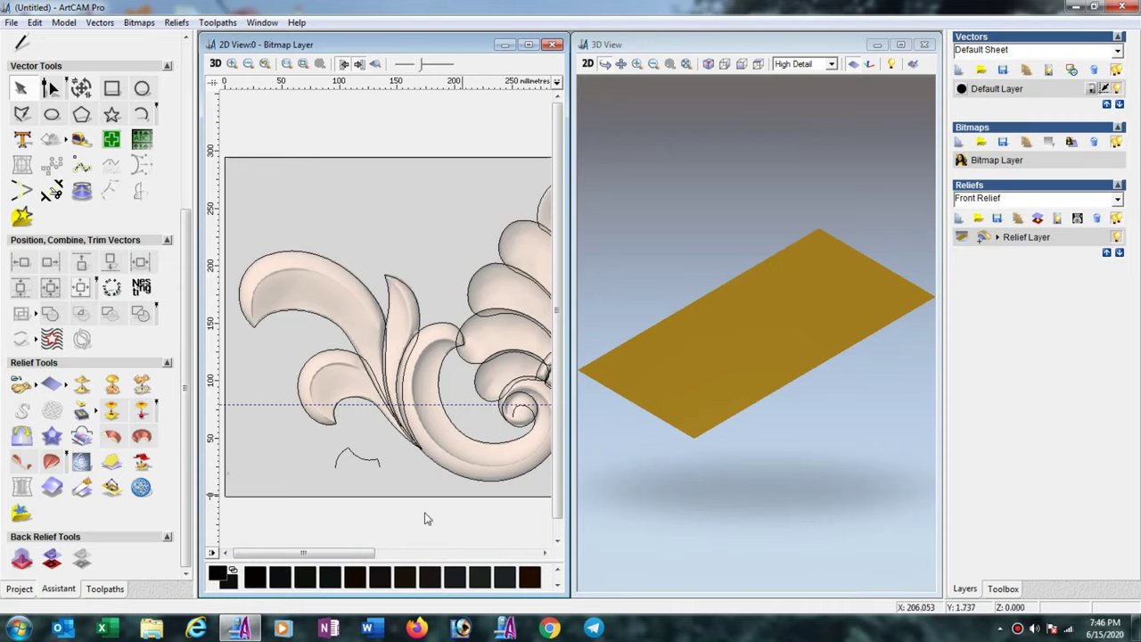
pyautogui.moveTo(322, 554); pyautogui.dragTo(343, 555)
pyautogui.scroll(-2, 360, 437)
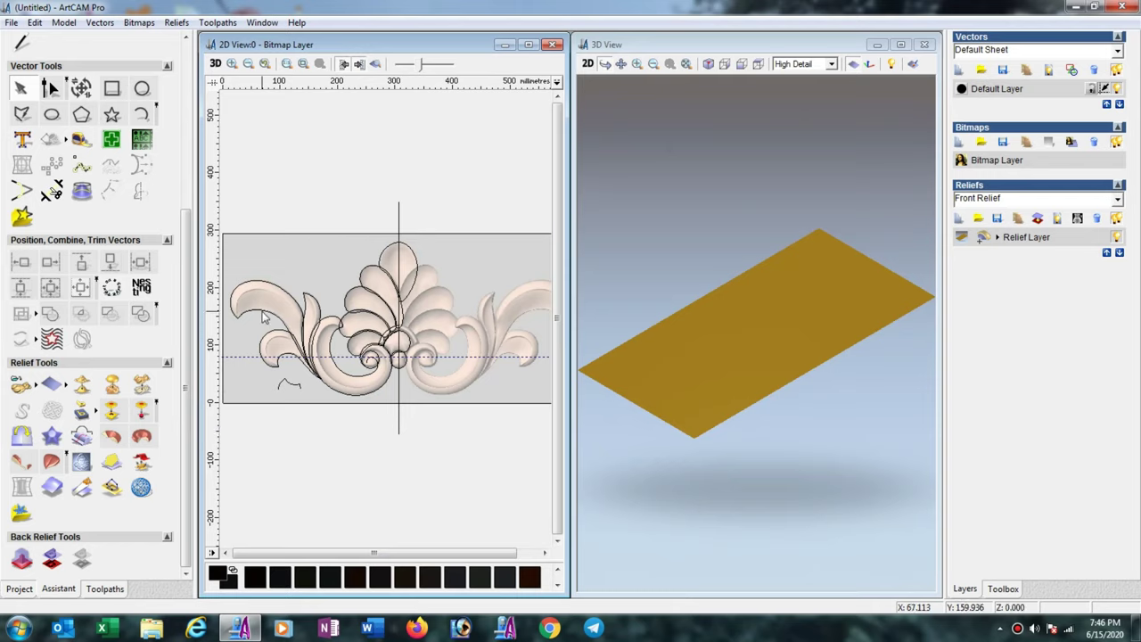
# - Two Rail Sweep the upper-left leaf with the small arch as cross section, final height 10
pyautogui.click(259, 285)
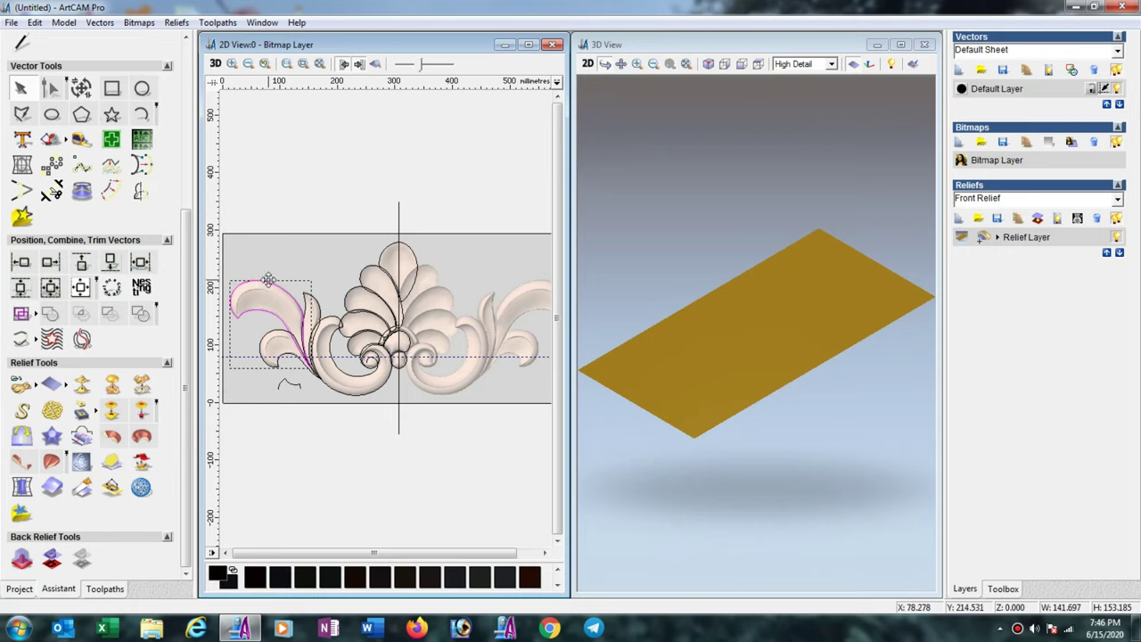
pyautogui.click(49, 461)
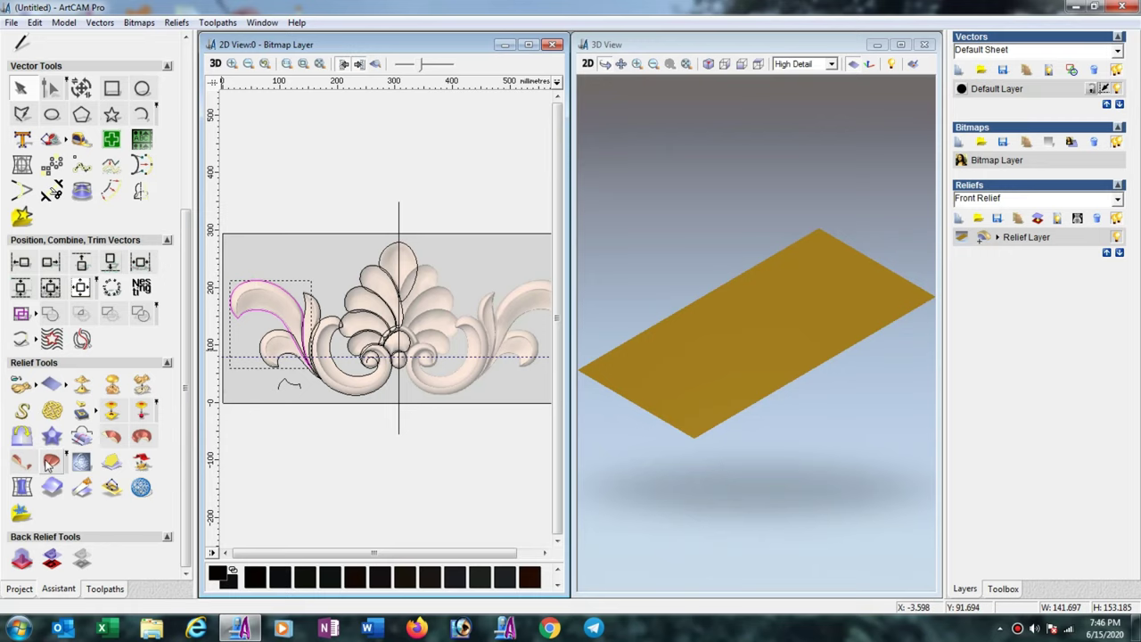
pyautogui.click(281, 389)
pyautogui.click(153, 354)
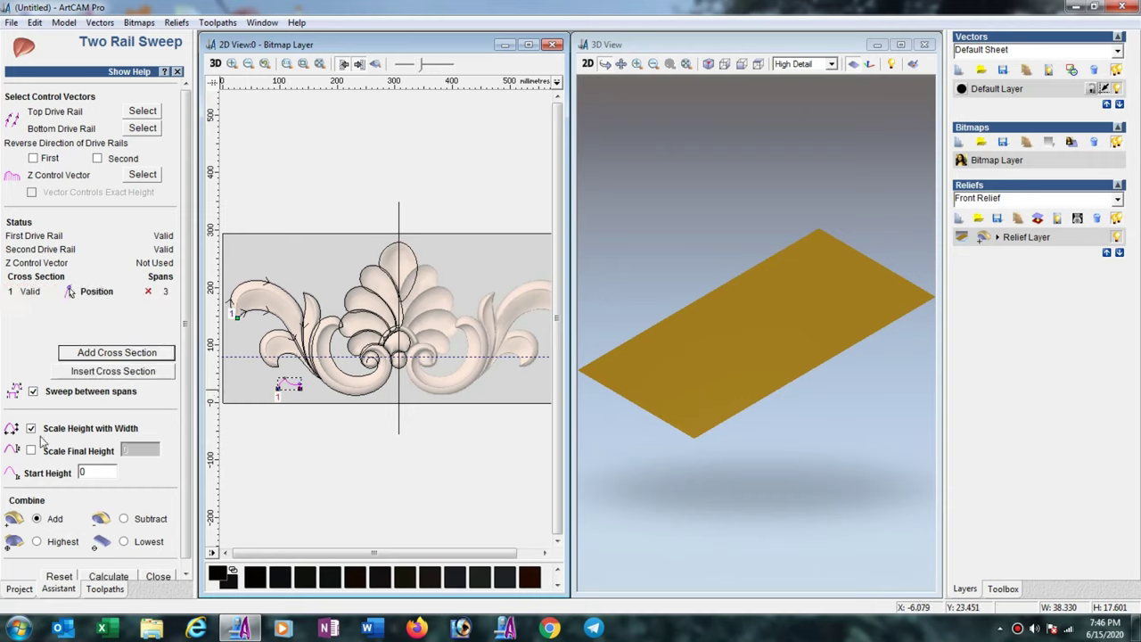
pyautogui.click(31, 451)
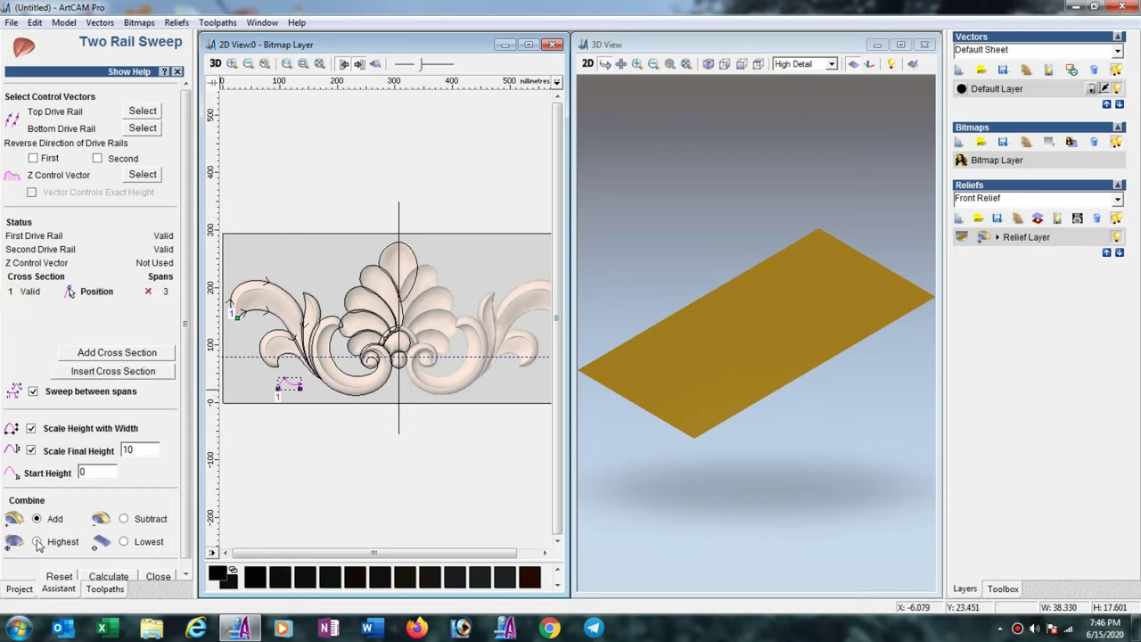
pyautogui.click(113, 578)
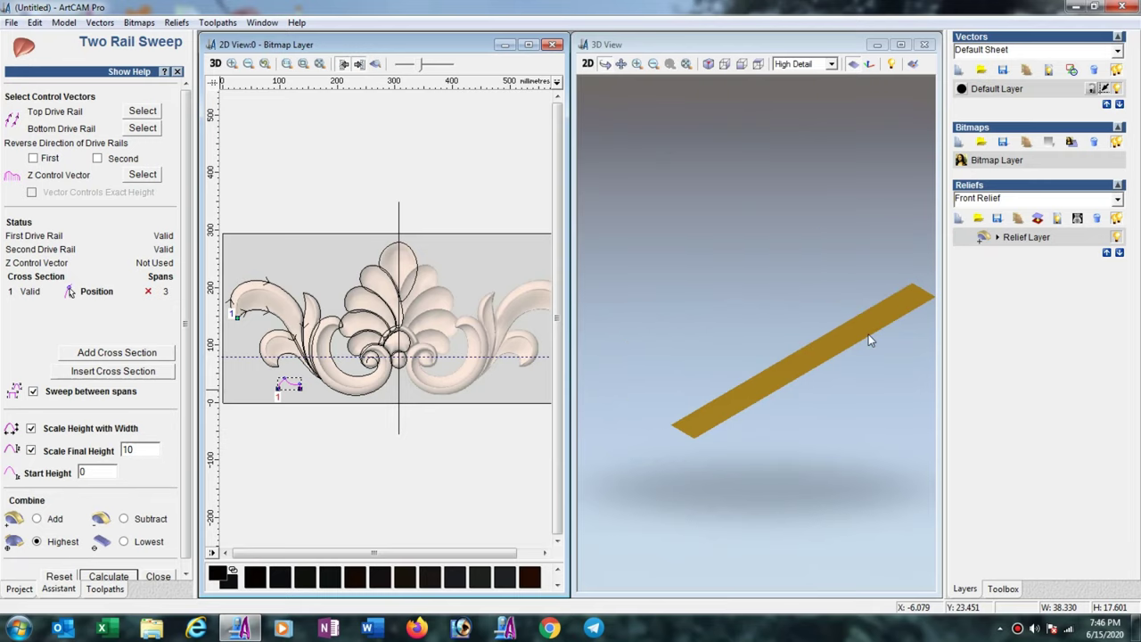
# - Orbit the 3D view to check the leaf relief and add Relief Layer 1
pyautogui.moveTo(870, 340); pyautogui.dragTo(861, 321)
pyautogui.moveTo(847, 387)
pyautogui.mouseDown()
pyautogui.moveTo(817, 376)
pyautogui.moveTo(790, 326)
pyautogui.mouseUp()
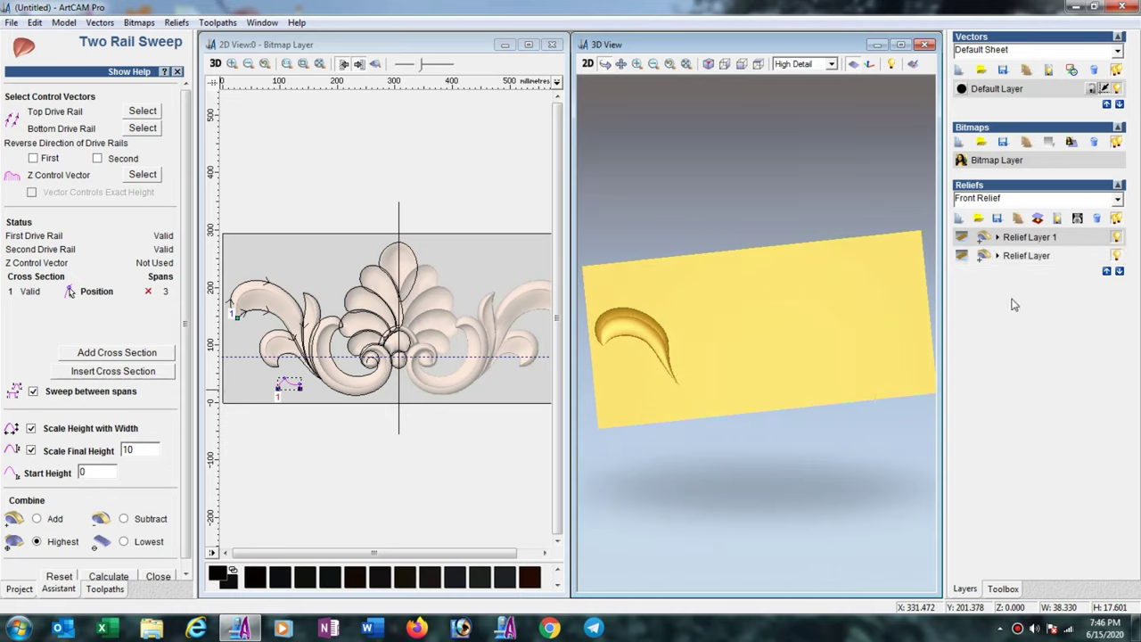
pyautogui.click(998, 237)
# - Sweep the left scroll's inner curve as the top drive rail, then add Relief Layer 2
pyautogui.click(266, 344)
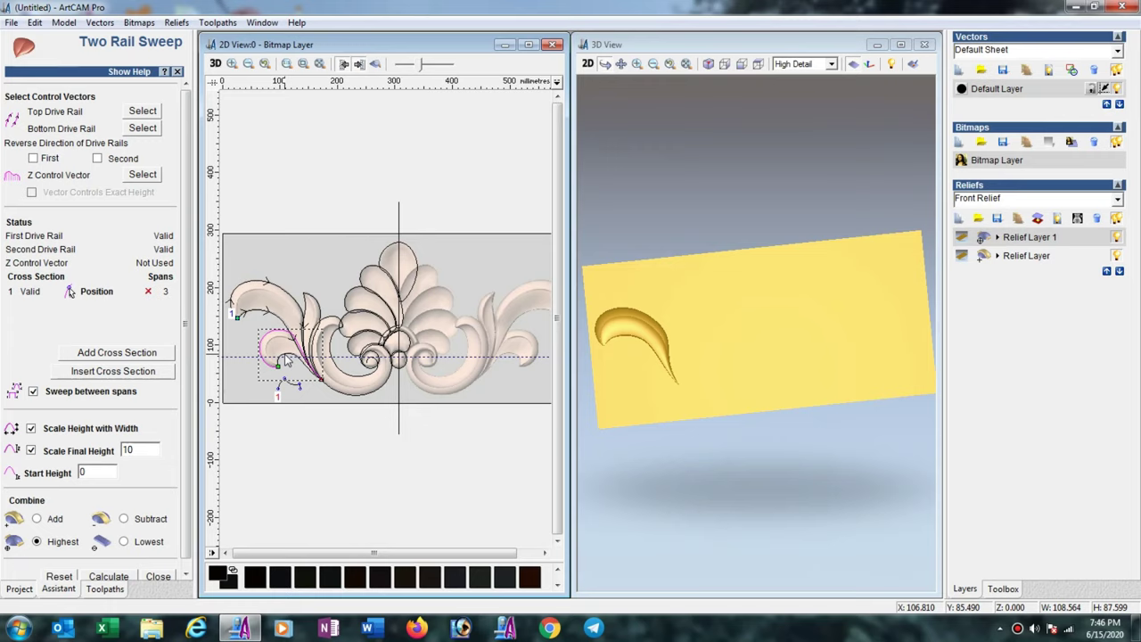
pyautogui.click(287, 359)
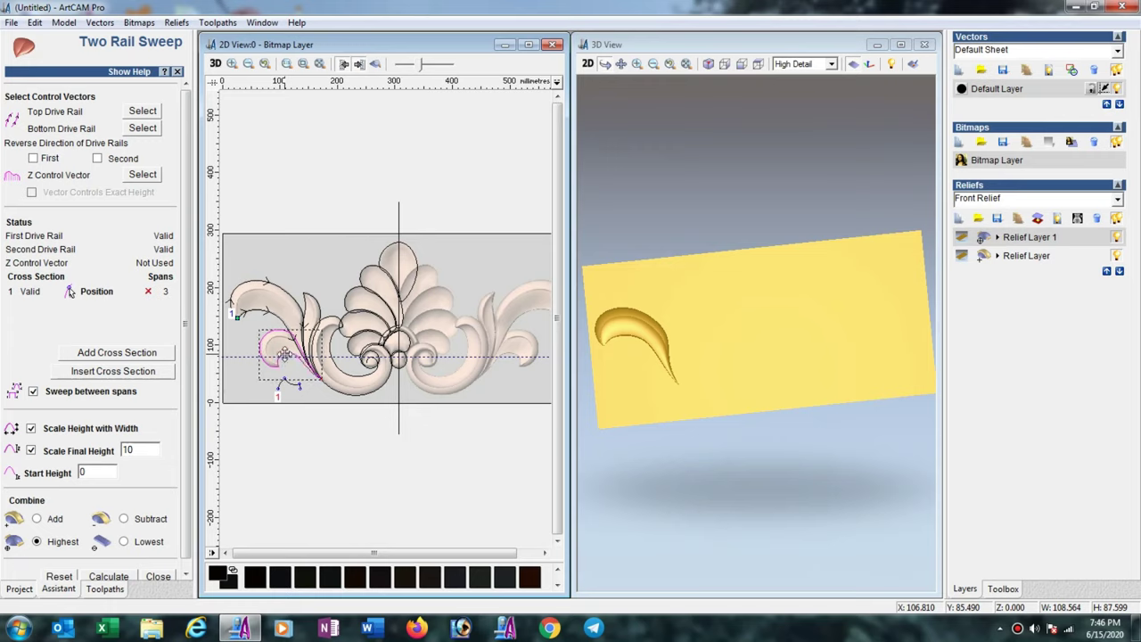
pyautogui.click(143, 111)
pyautogui.click(102, 577)
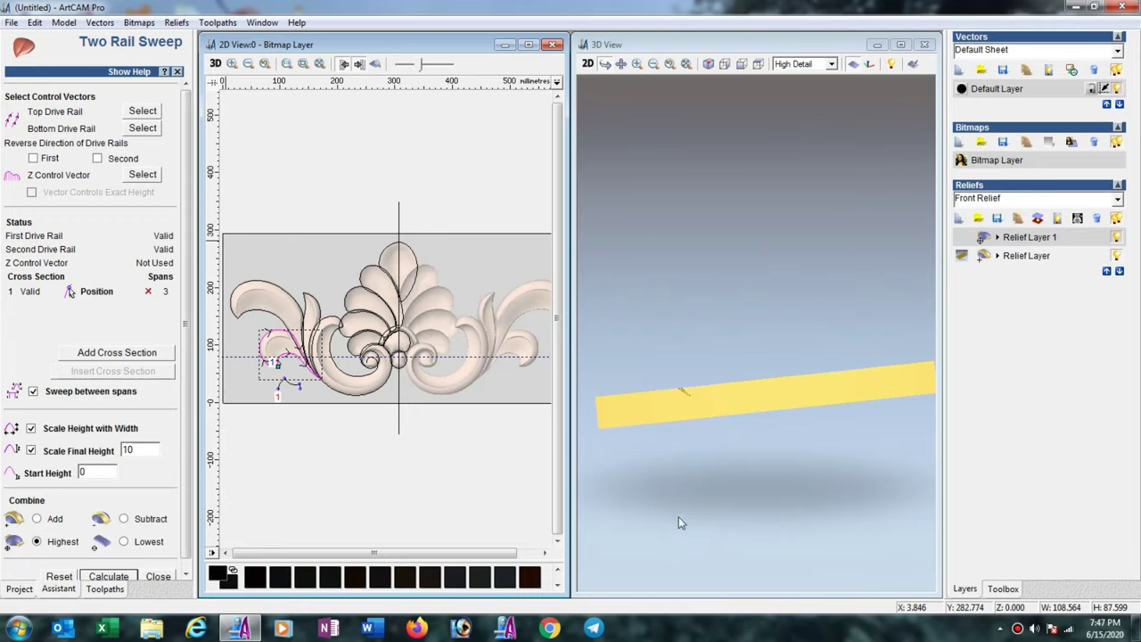
pyautogui.moveTo(673, 500); pyautogui.dragTo(793, 369)
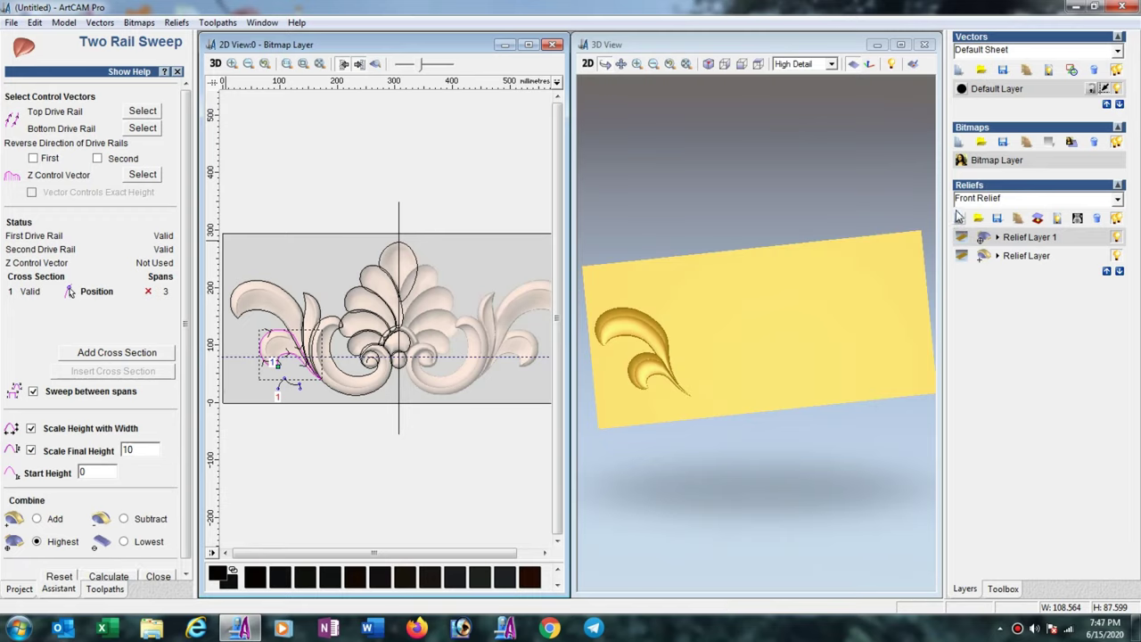
pyautogui.click(960, 220)
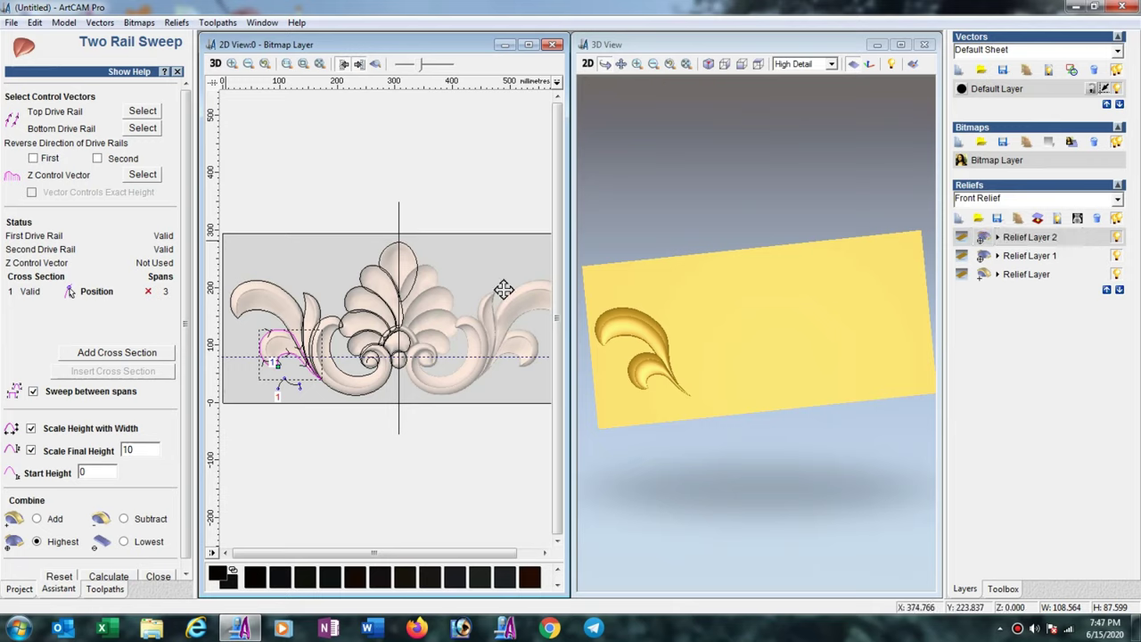
# - Sweep the tall curved leaf outline as top drive rail and add Relief Layer 3
pyautogui.click(316, 314)
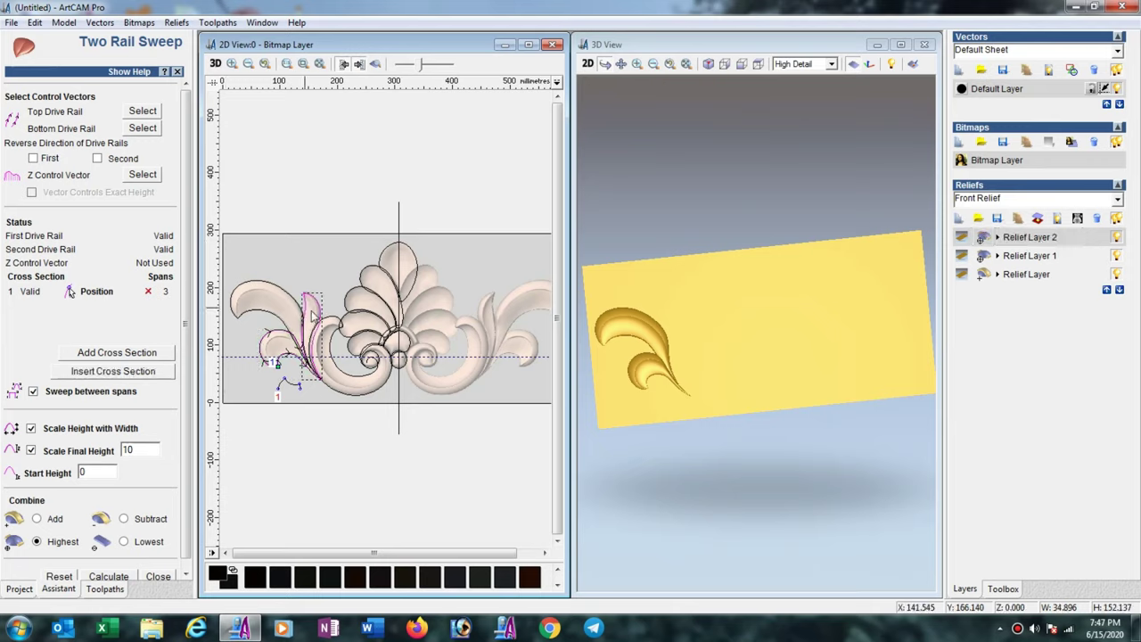
pyautogui.click(142, 112)
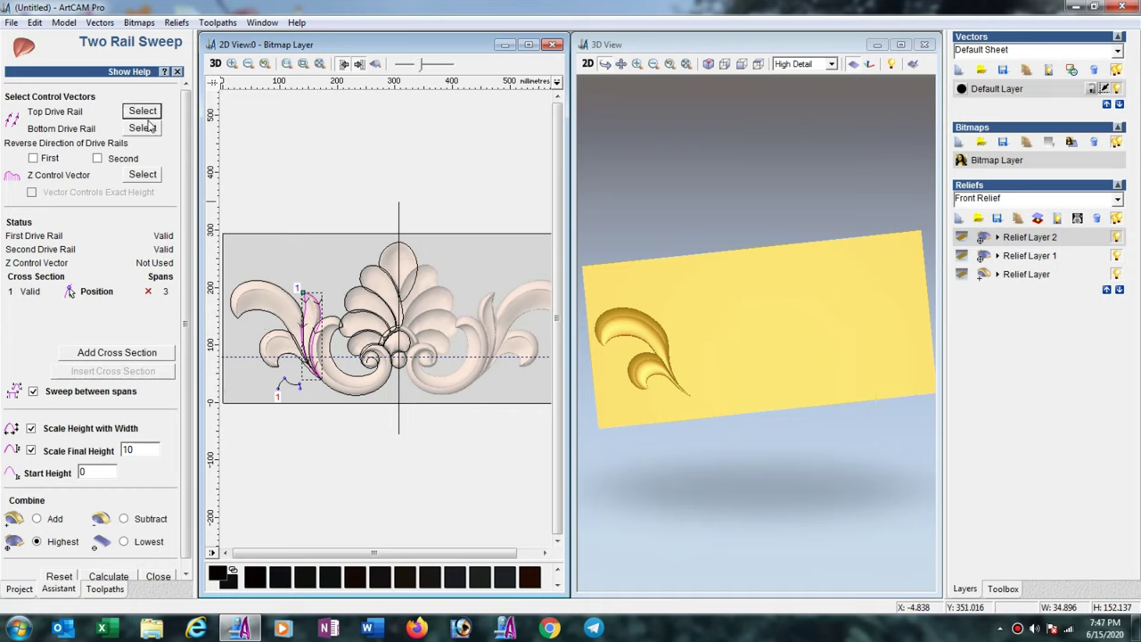
pyautogui.click(114, 576)
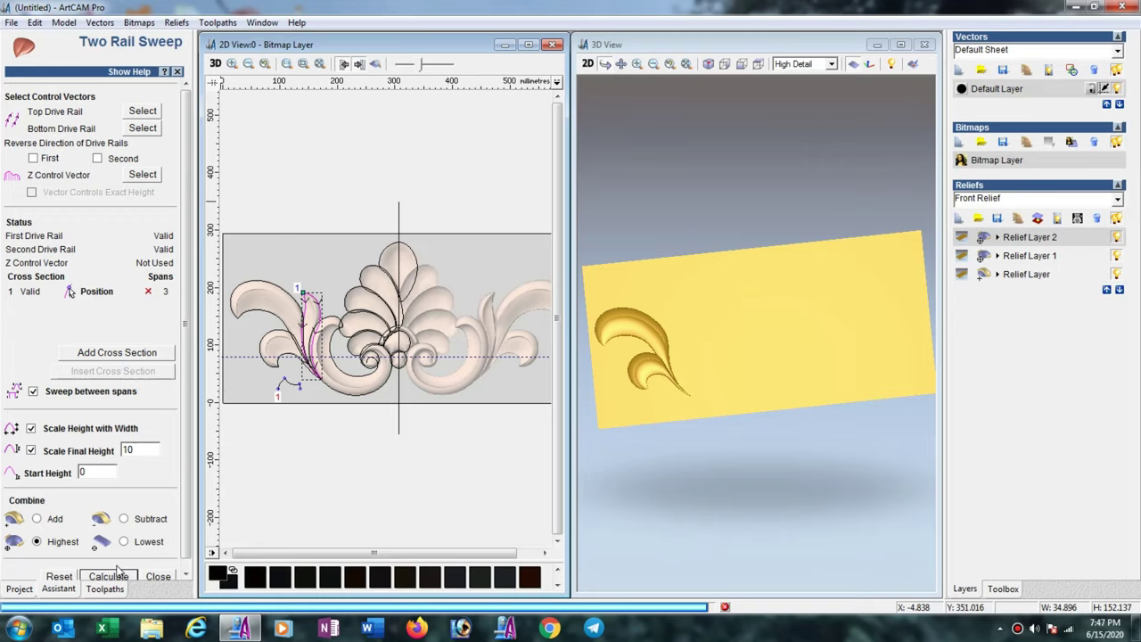
pyautogui.click(958, 220)
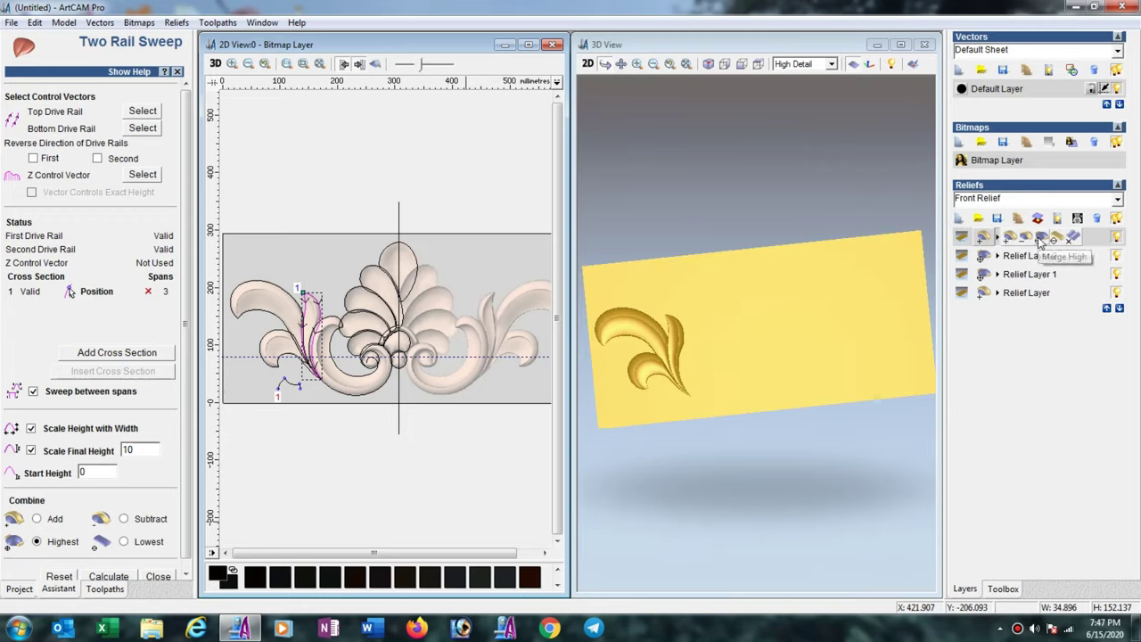
# - Set the spiral outline as top drive rail and calculate its curling scroll sweep
pyautogui.click(345, 392)
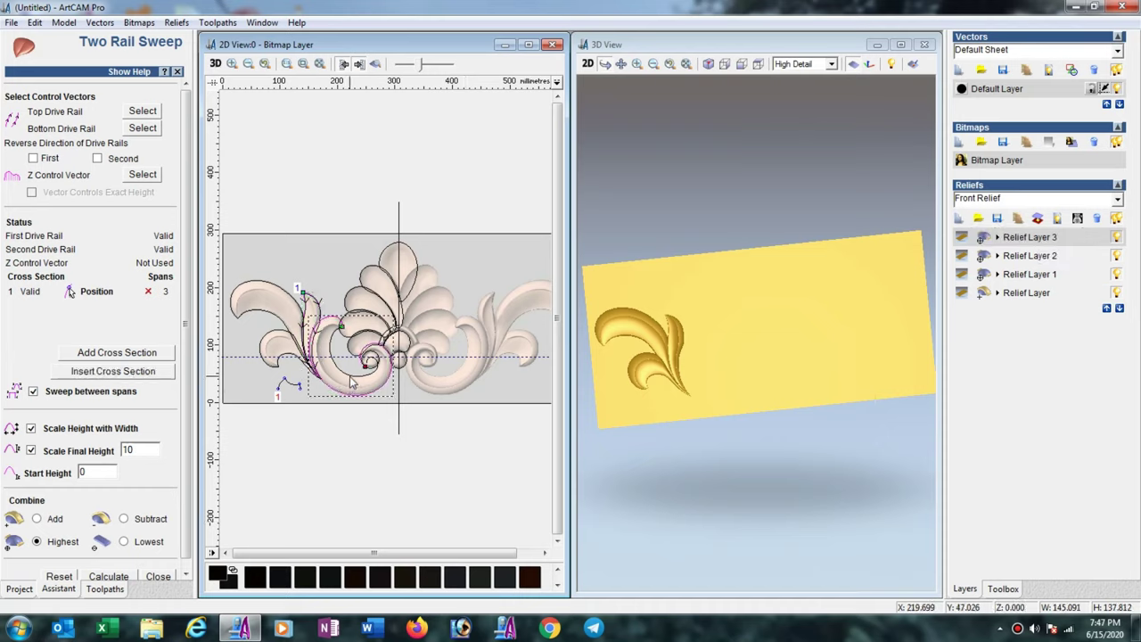
pyautogui.click(152, 114)
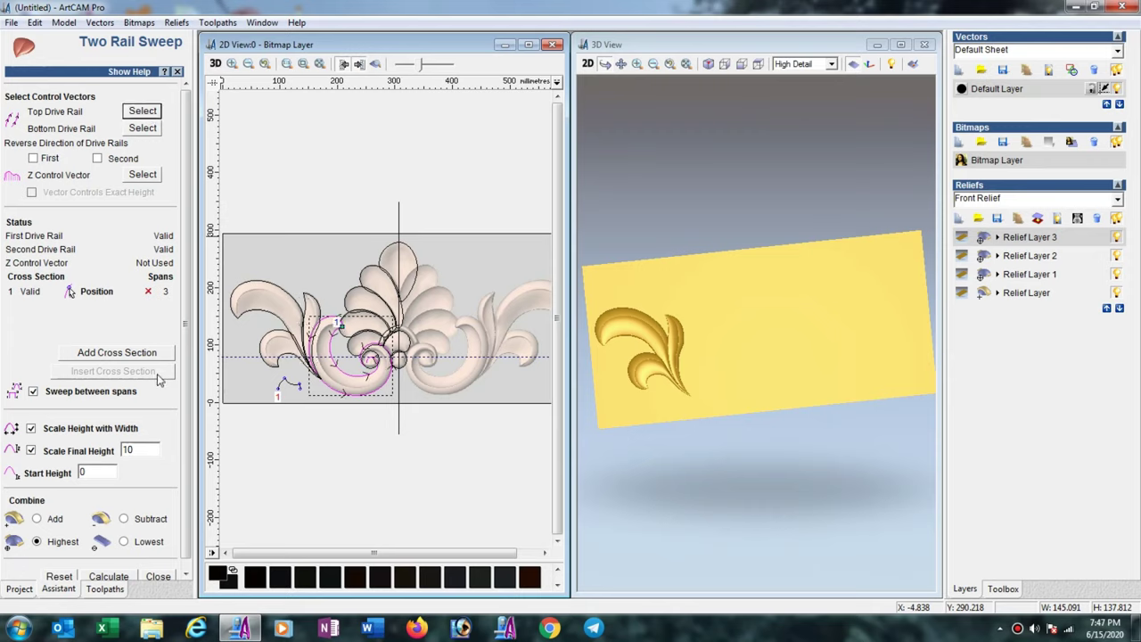
pyautogui.click(123, 577)
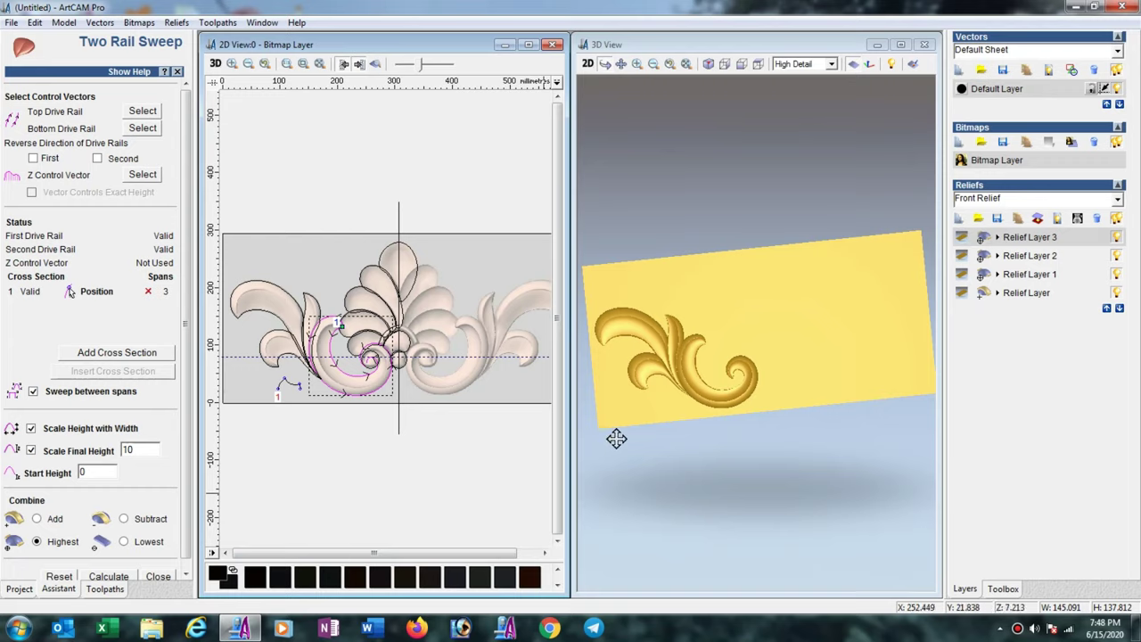
# - Close the sweep and mirror the bottom relief layer and Relief Layer 1 left over right
pyautogui.click(157, 576)
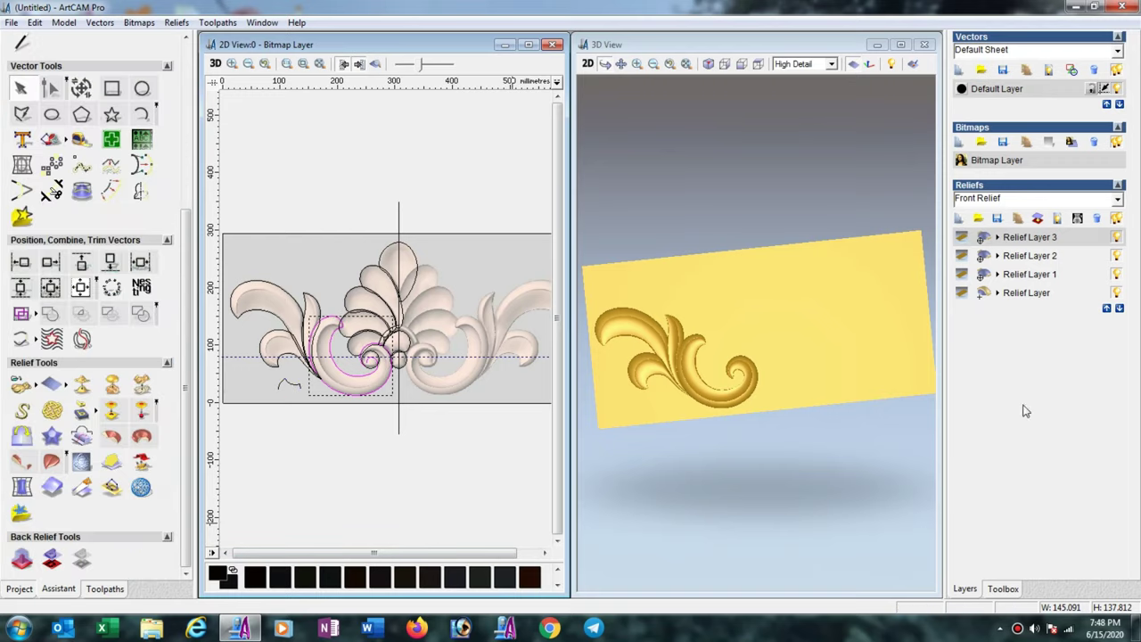
pyautogui.click(1034, 295)
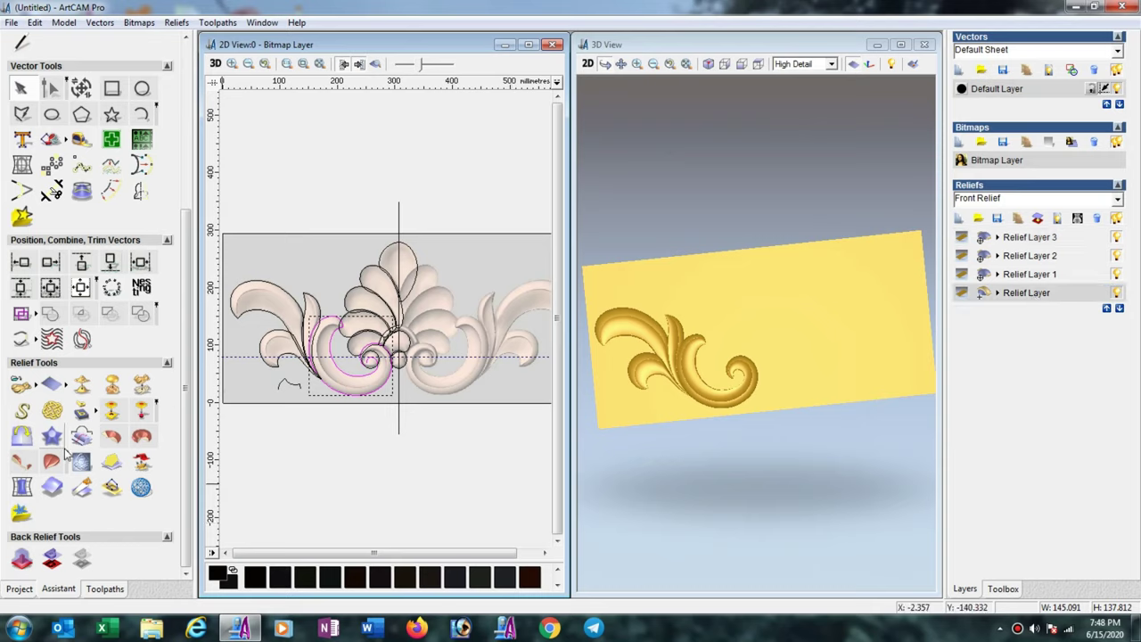
pyautogui.click(21, 436)
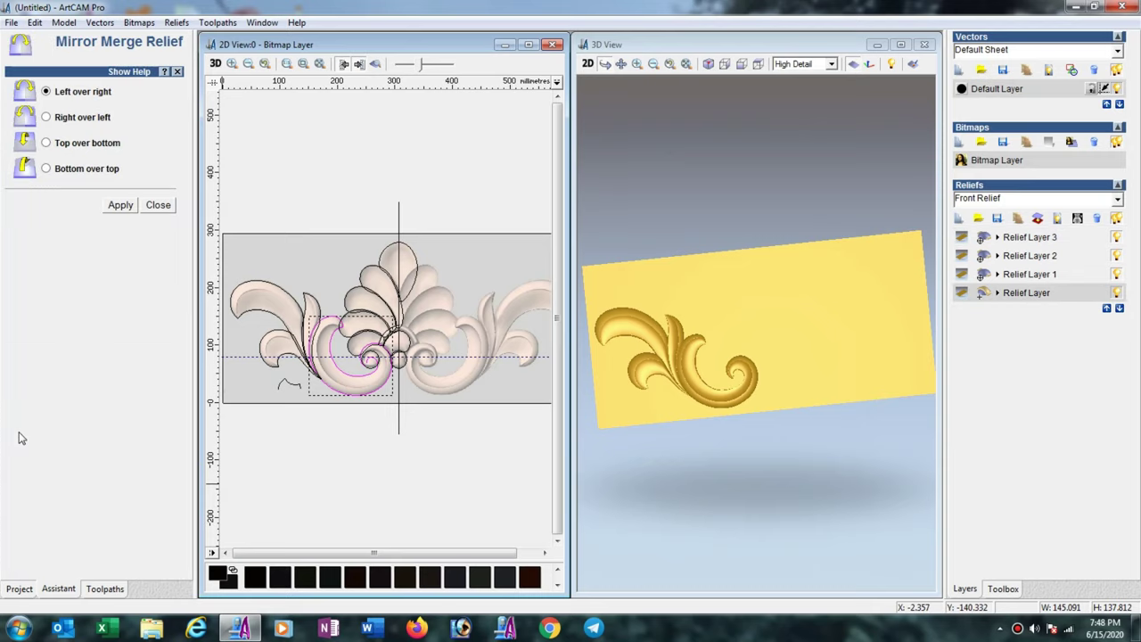
pyautogui.click(117, 207)
pyautogui.click(1045, 279)
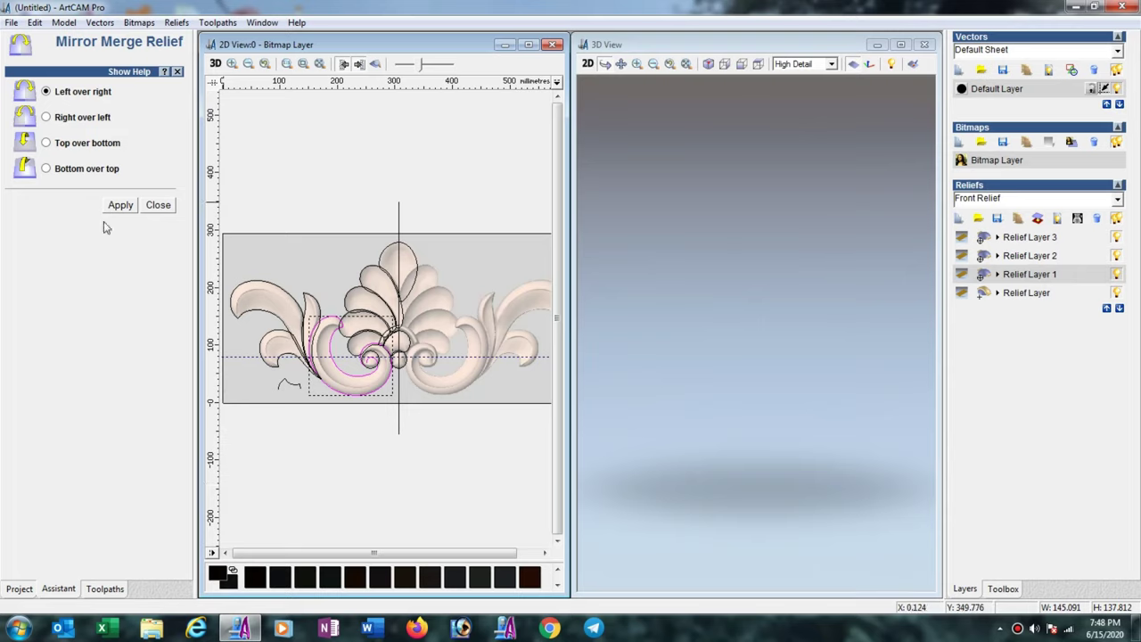
pyautogui.click(125, 205)
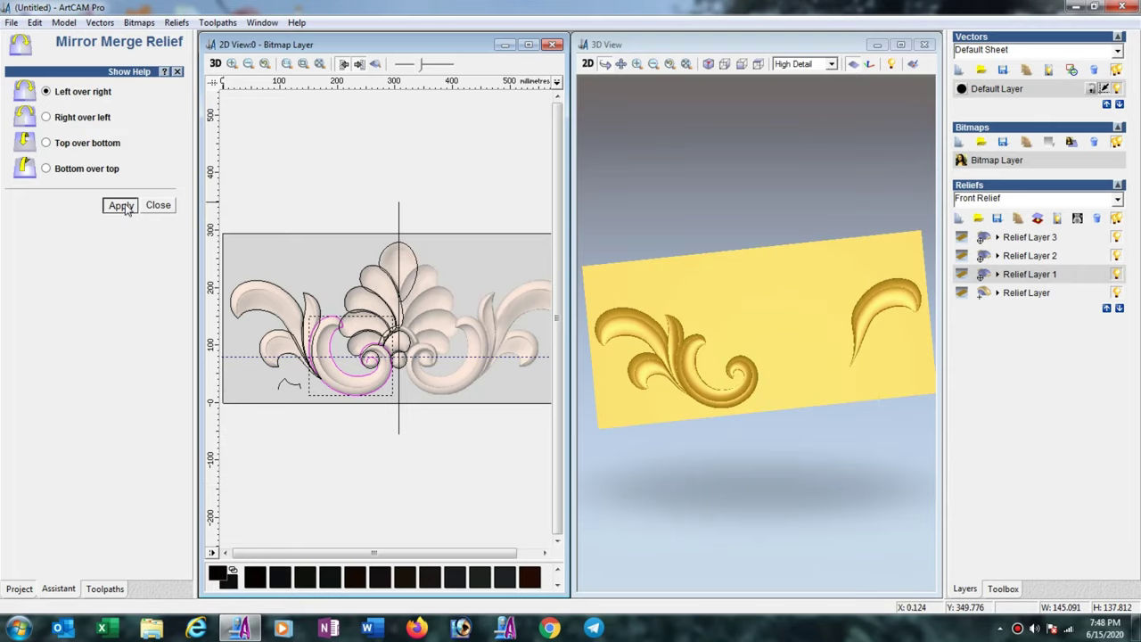
# - Mirror Relief Layers 2 and 3 left over right and close Mirror Merge Relief
pyautogui.click(1028, 257)
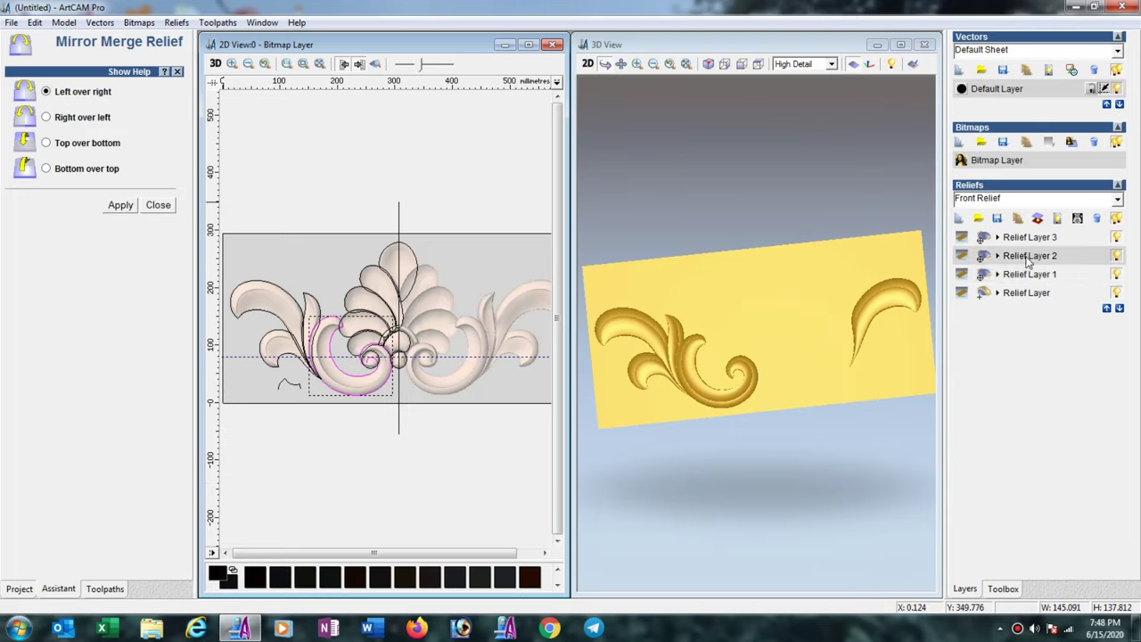
pyautogui.click(125, 214)
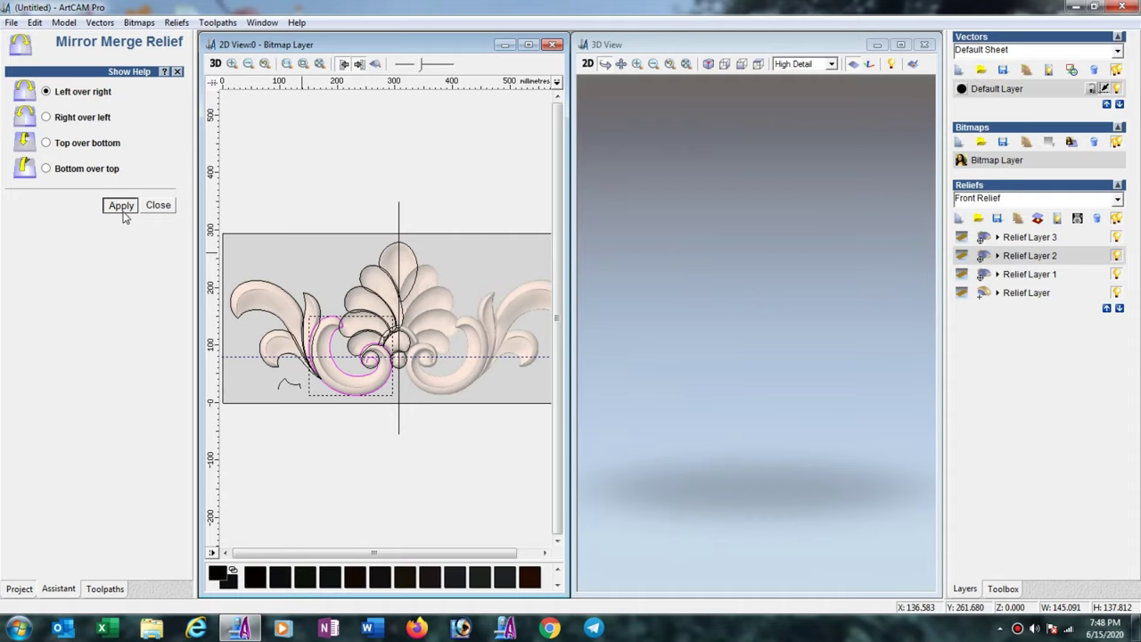
pyautogui.click(1050, 239)
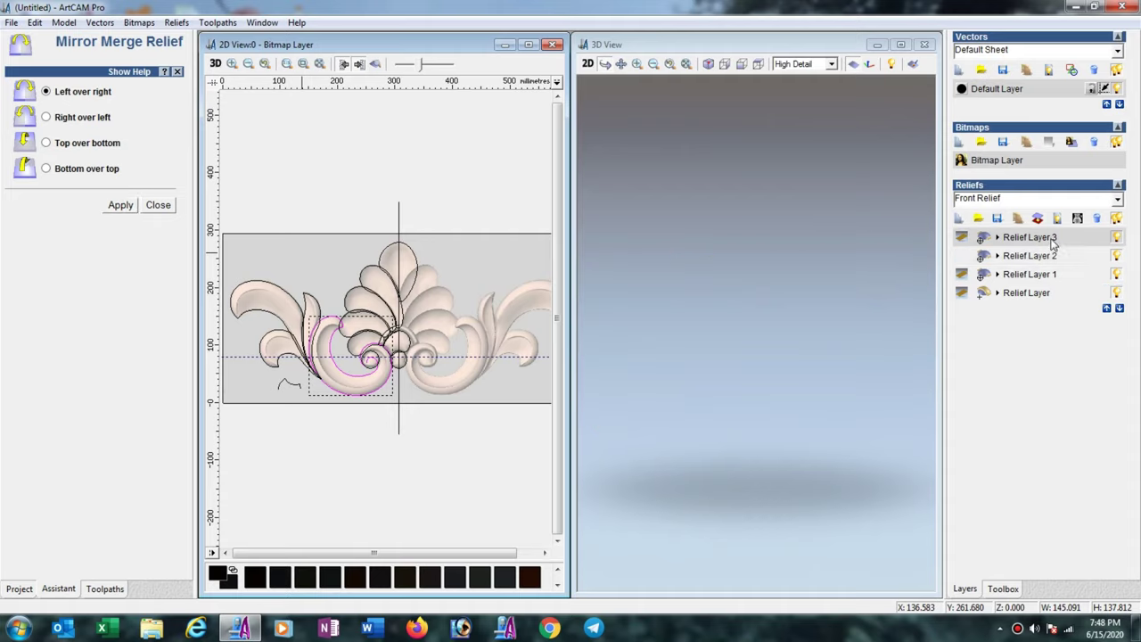
pyautogui.click(121, 207)
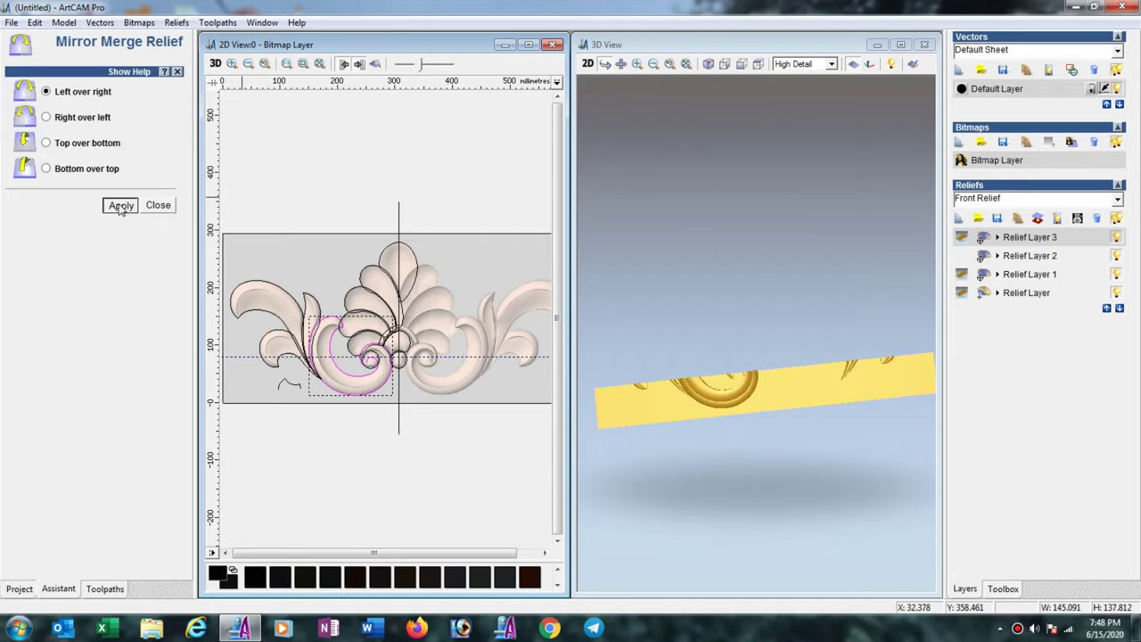
pyautogui.click(121, 206)
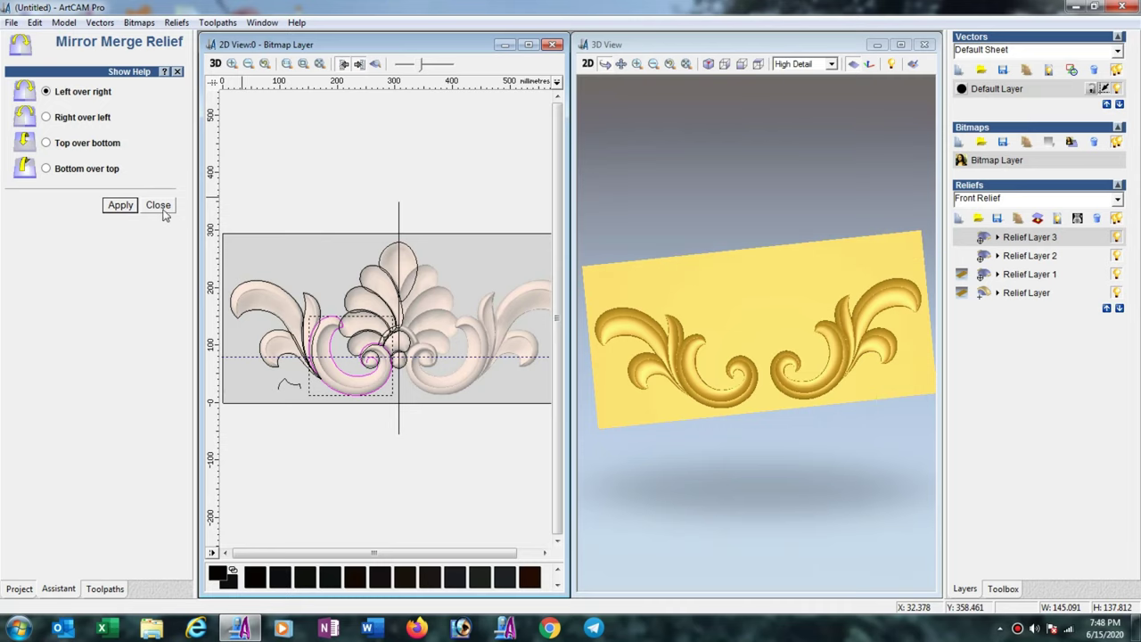
pyautogui.click(159, 205)
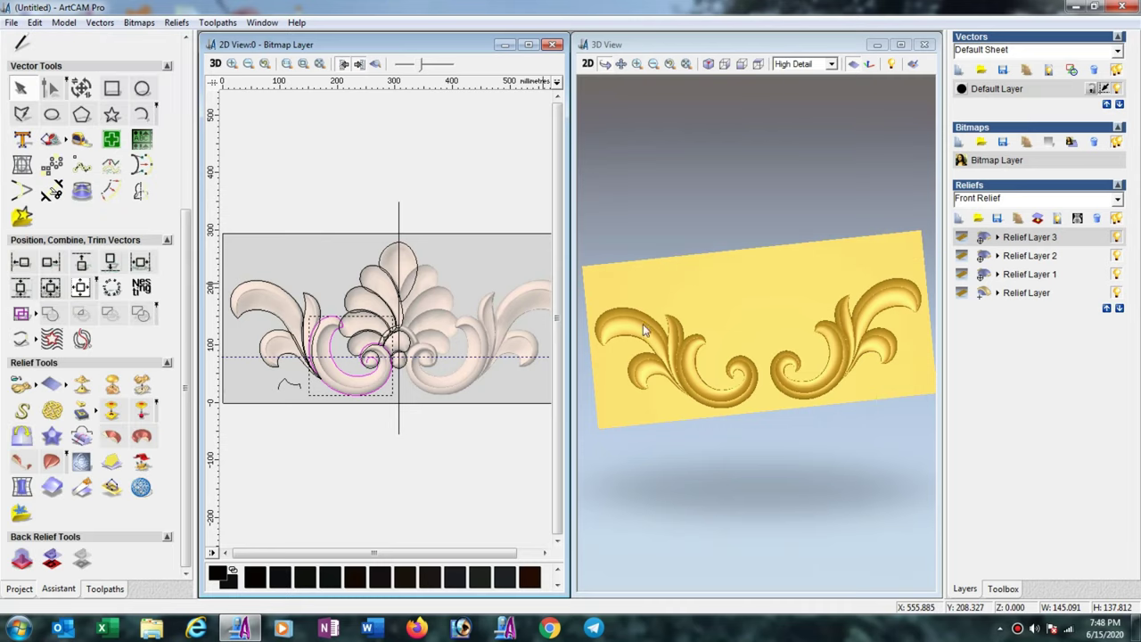
# - Add Relief Layer 4 and set its combine mode to Merge High
pyautogui.click(958, 218)
pyautogui.click(963, 237)
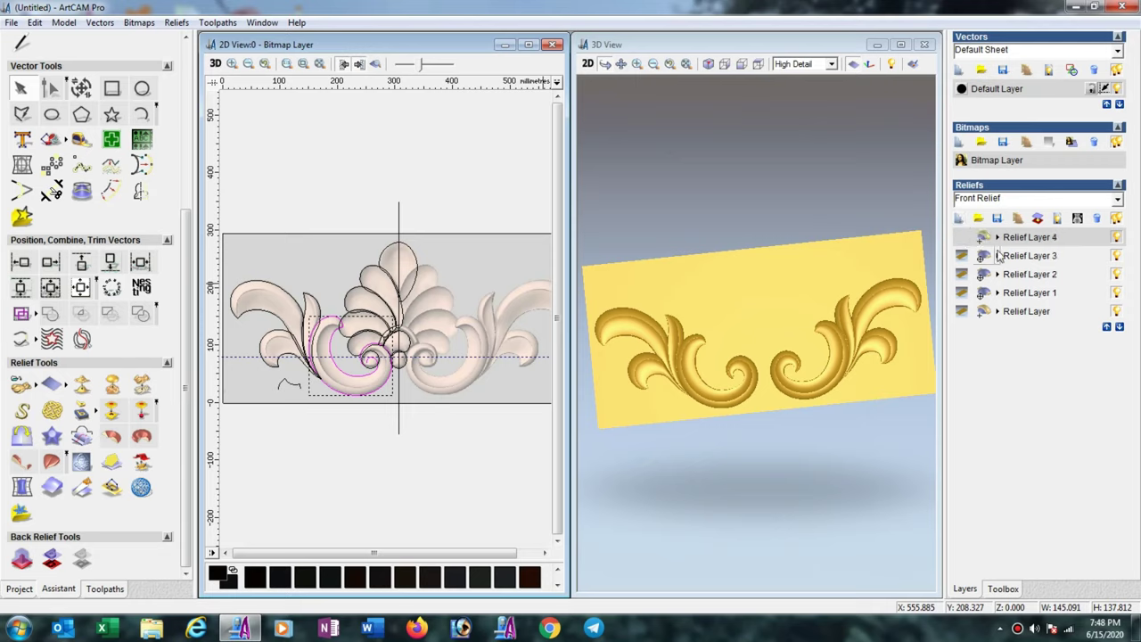
pyautogui.click(999, 244)
pyautogui.moveTo(1034, 237)
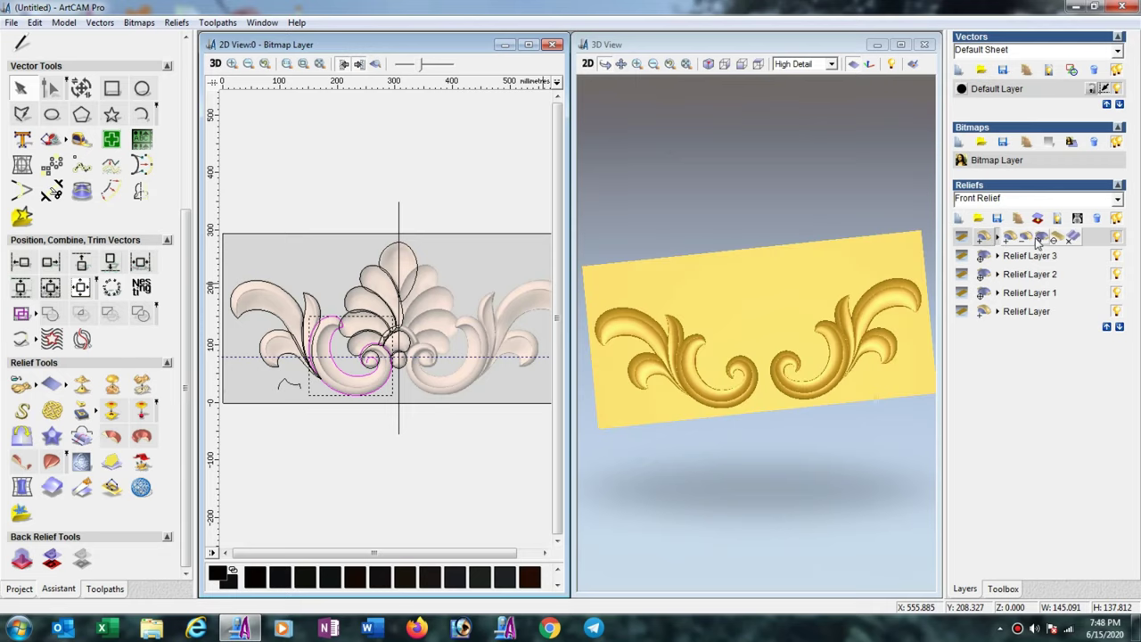
pyautogui.click(1038, 242)
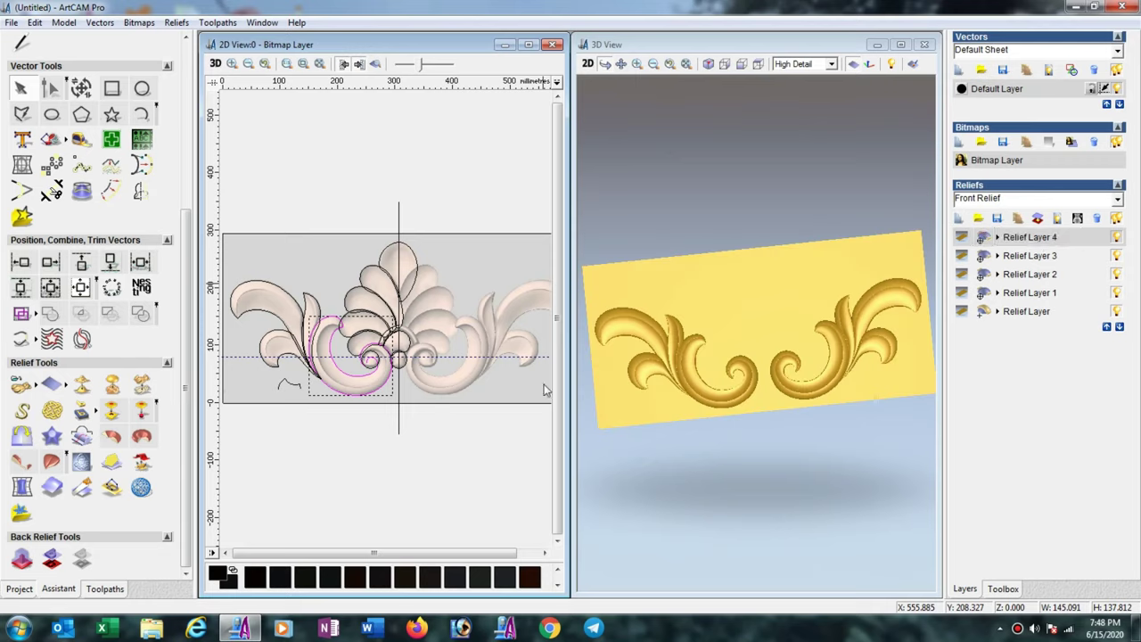
pyautogui.scroll(1, 356, 377)
pyautogui.scroll(1, 356, 377)
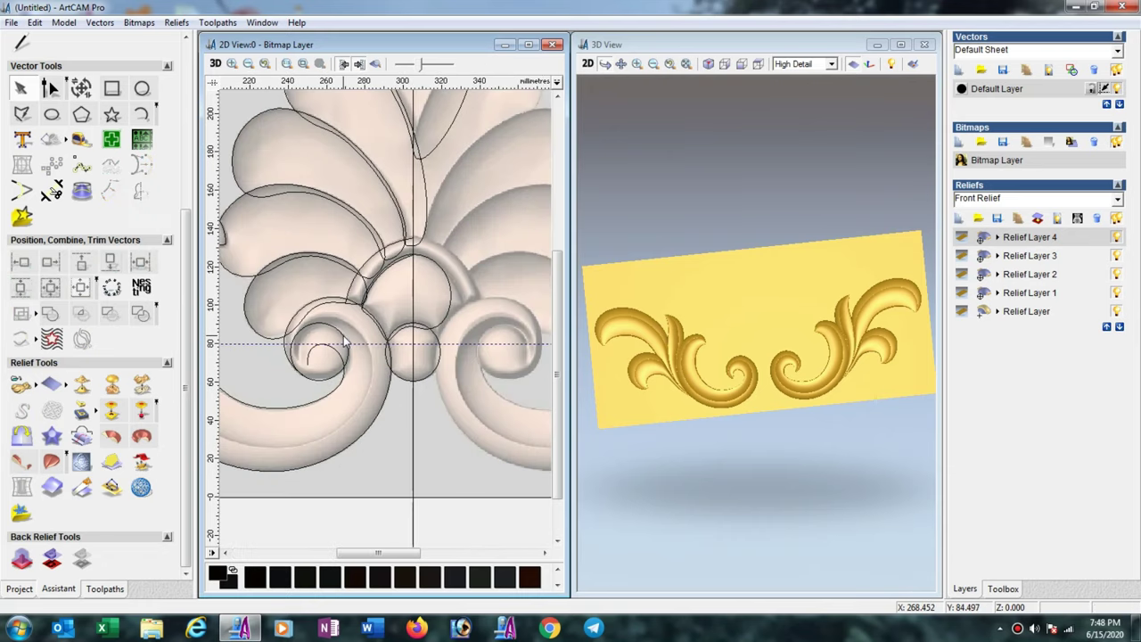
# - Raise the left scroll-end circle and the centre circle into round 90° dome beads
pyautogui.click(343, 335)
pyautogui.keyDown('shift'); pyautogui.click(403, 380); pyautogui.keyUp('shift')
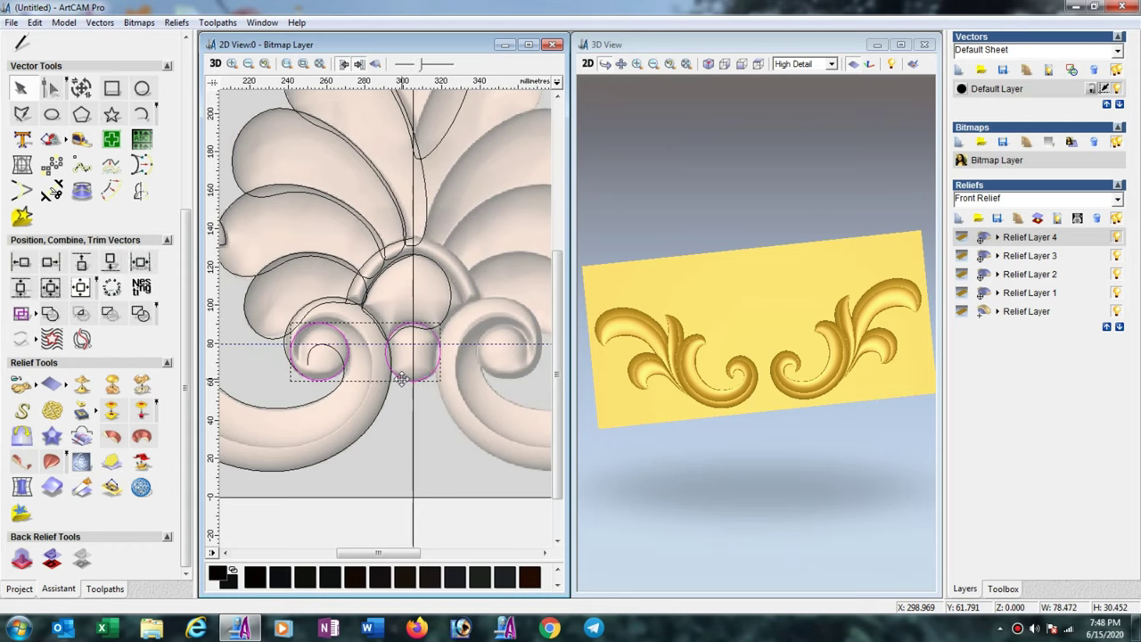
pyautogui.rightClick(403, 383)
pyautogui.click(478, 114)
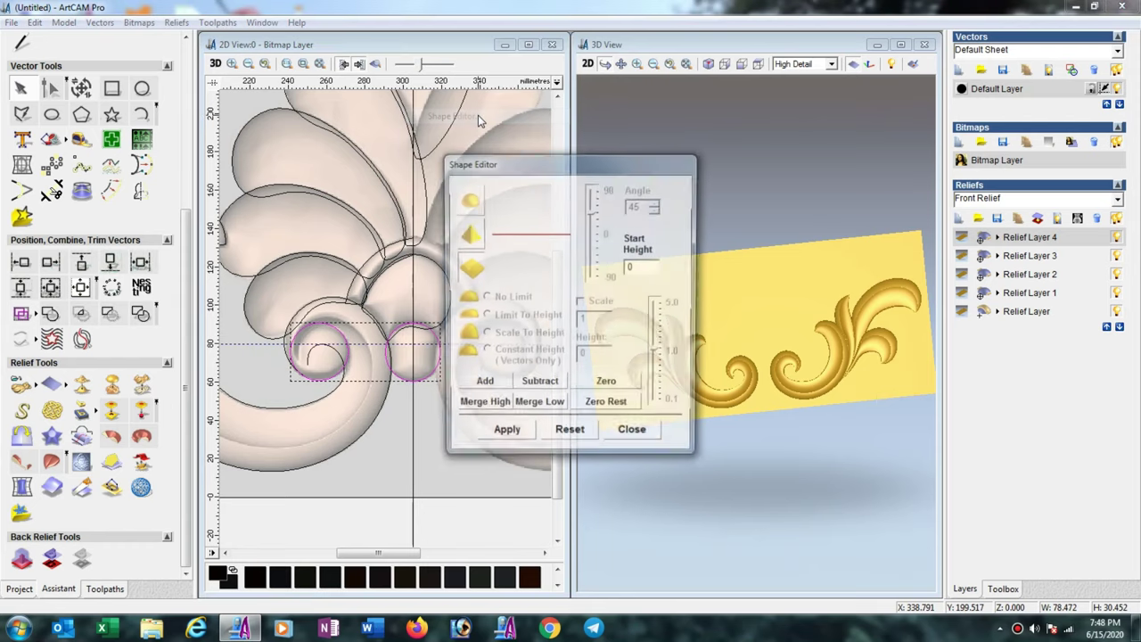
pyautogui.click(468, 199)
pyautogui.moveTo(593, 214); pyautogui.dragTo(612, 183)
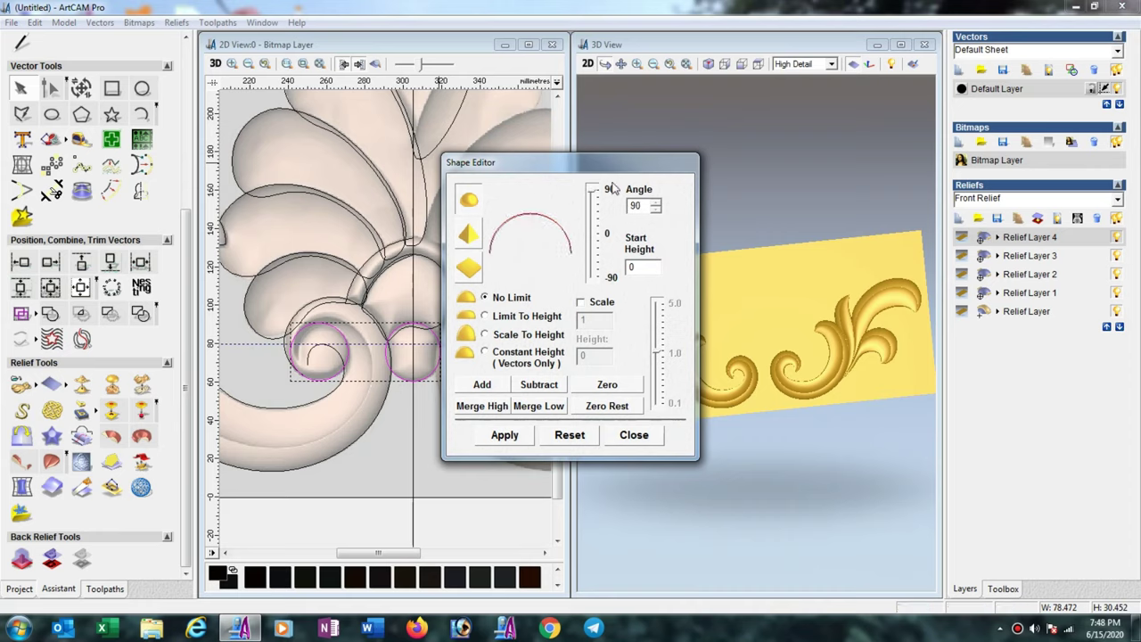
pyautogui.click(499, 383)
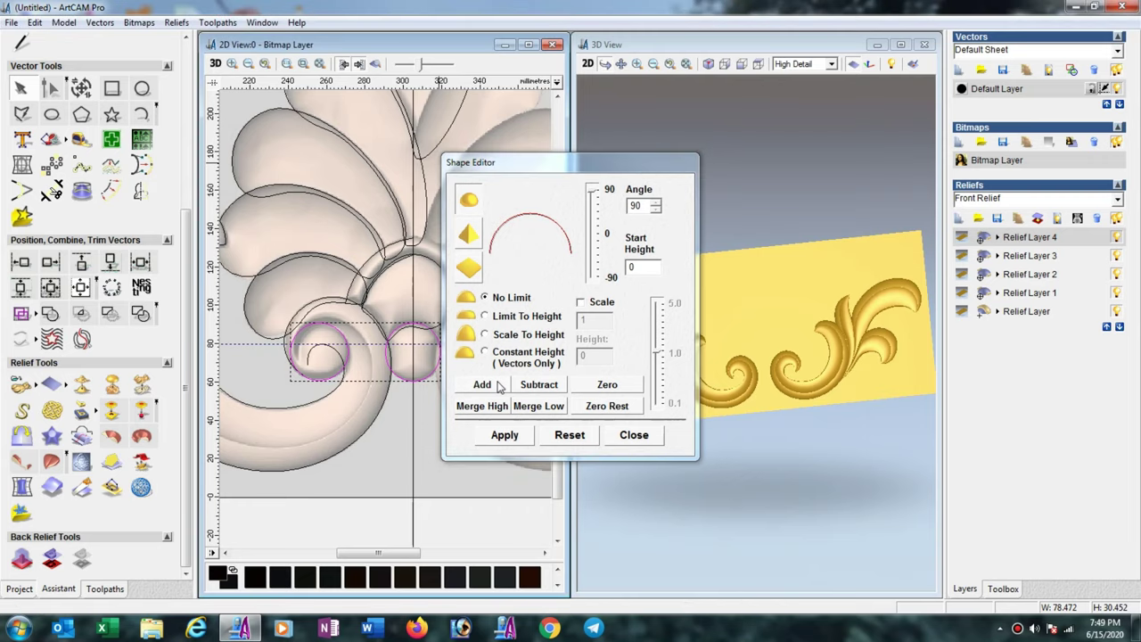
pyautogui.click(633, 435)
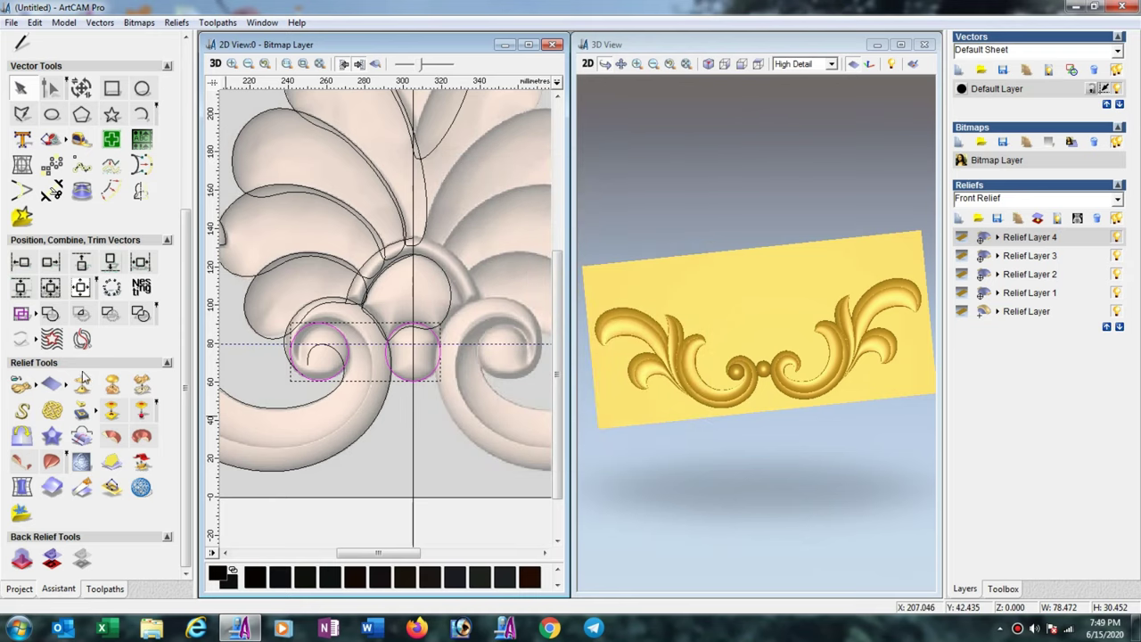
# - Scale the whole relief layer to a new height of 10
pyautogui.click(142, 386)
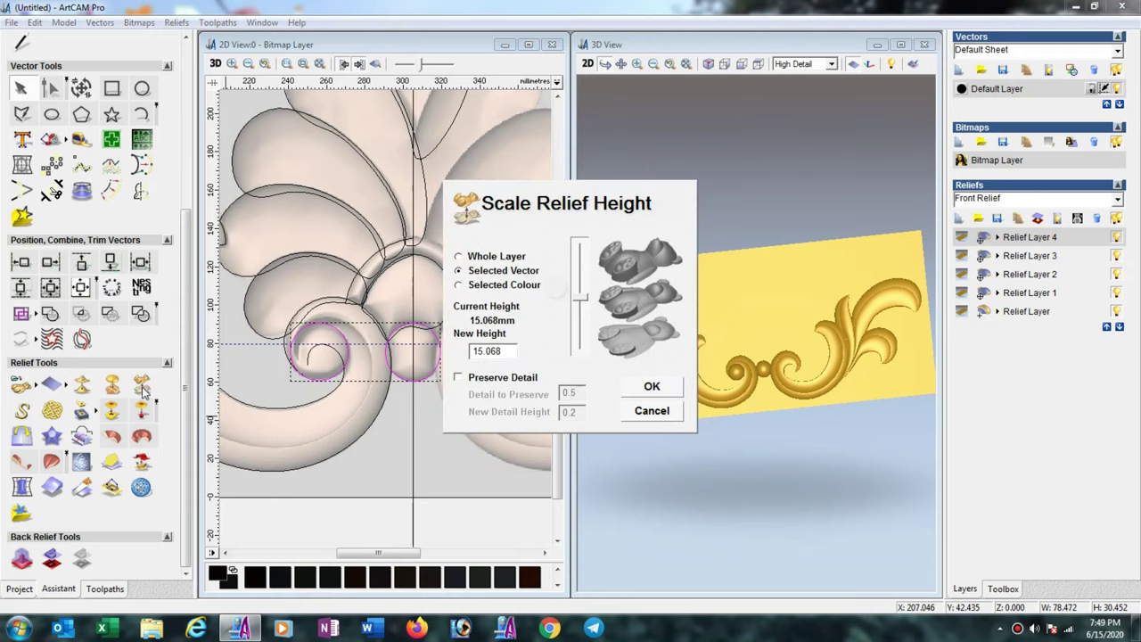
pyautogui.click(459, 256)
pyautogui.moveTo(507, 352); pyautogui.dragTo(415, 364)
pyautogui.write('10')
pyautogui.click(653, 387)
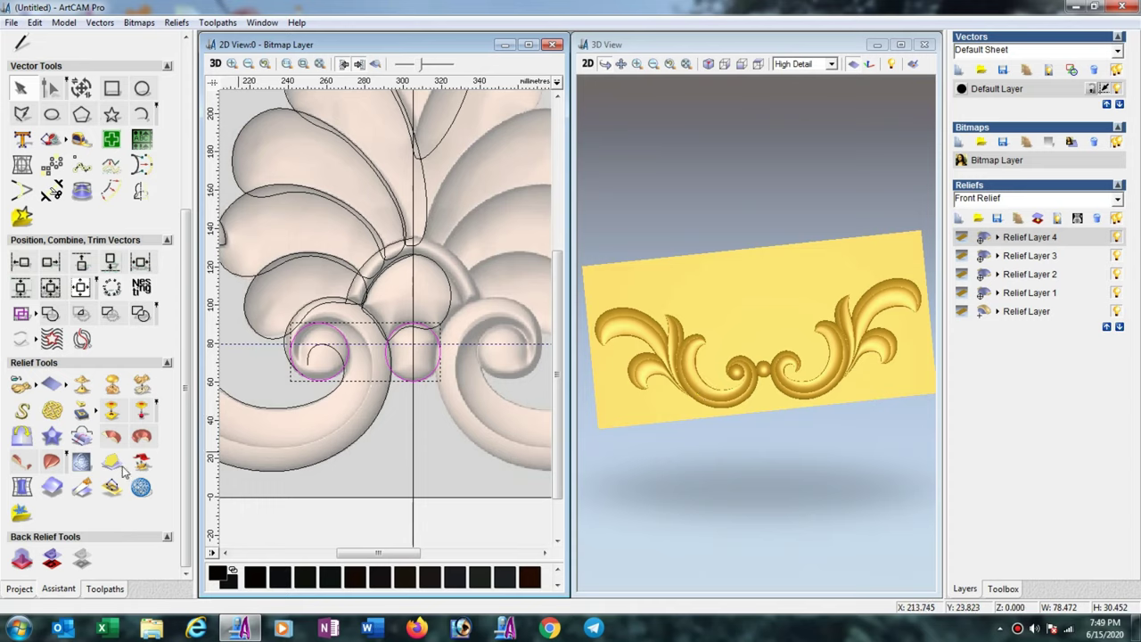
# - Mirror merge the relief so the left side copies over the right
pyautogui.click(22, 436)
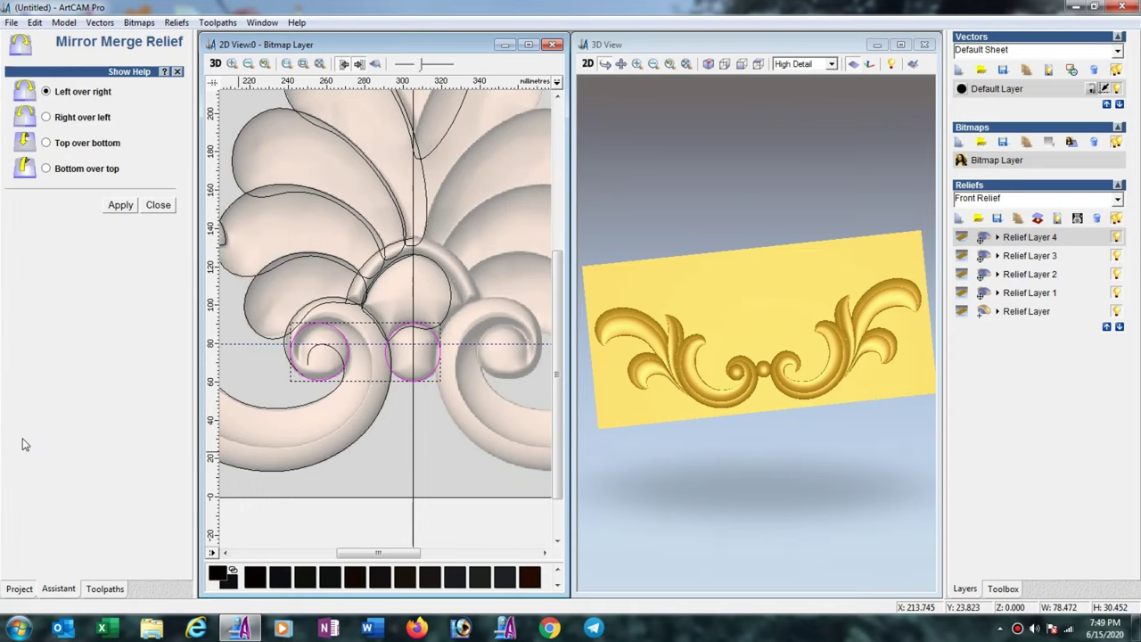
pyautogui.click(121, 205)
pyautogui.click(158, 205)
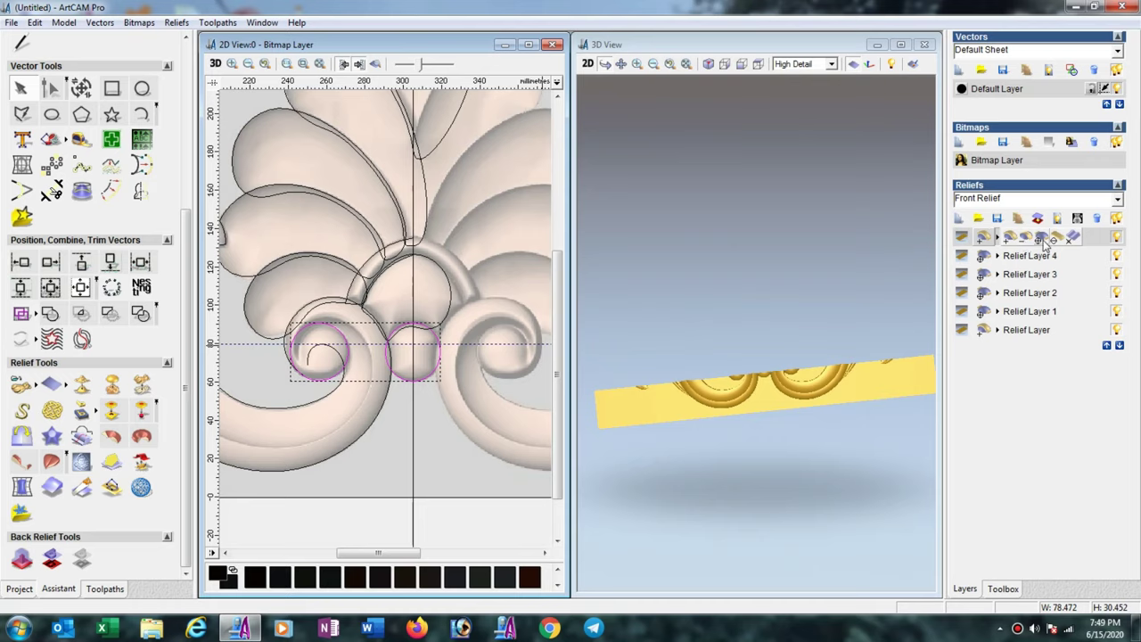
# - Raise the upper circle above the centre bead into a round 90° dome
pyautogui.click(449, 306)
pyautogui.rightClick(447, 324)
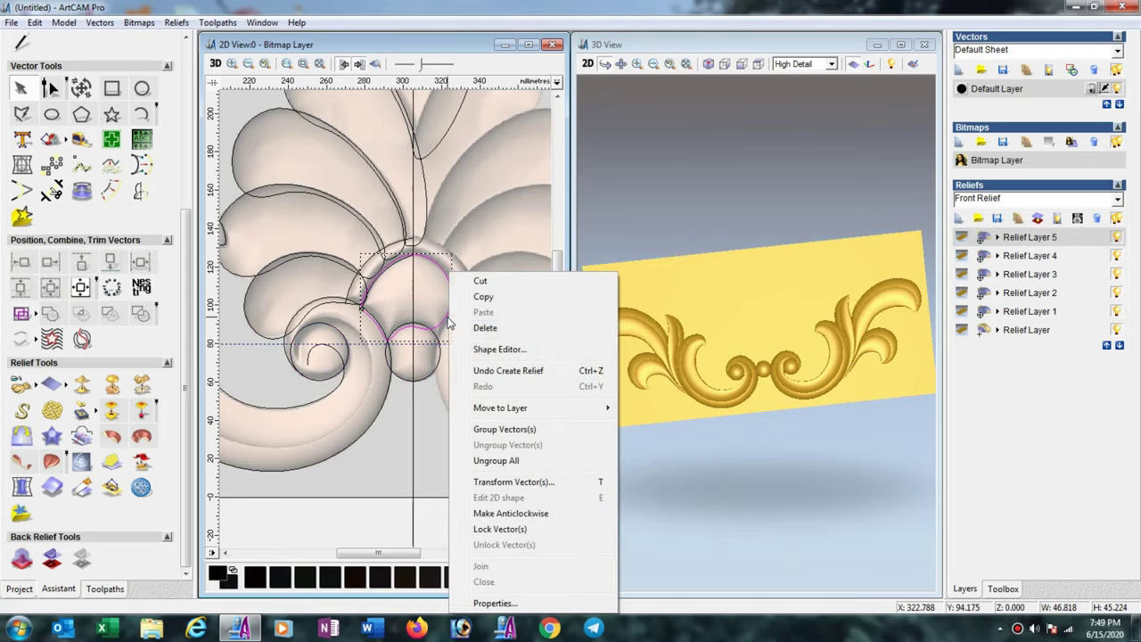
pyautogui.click(489, 351)
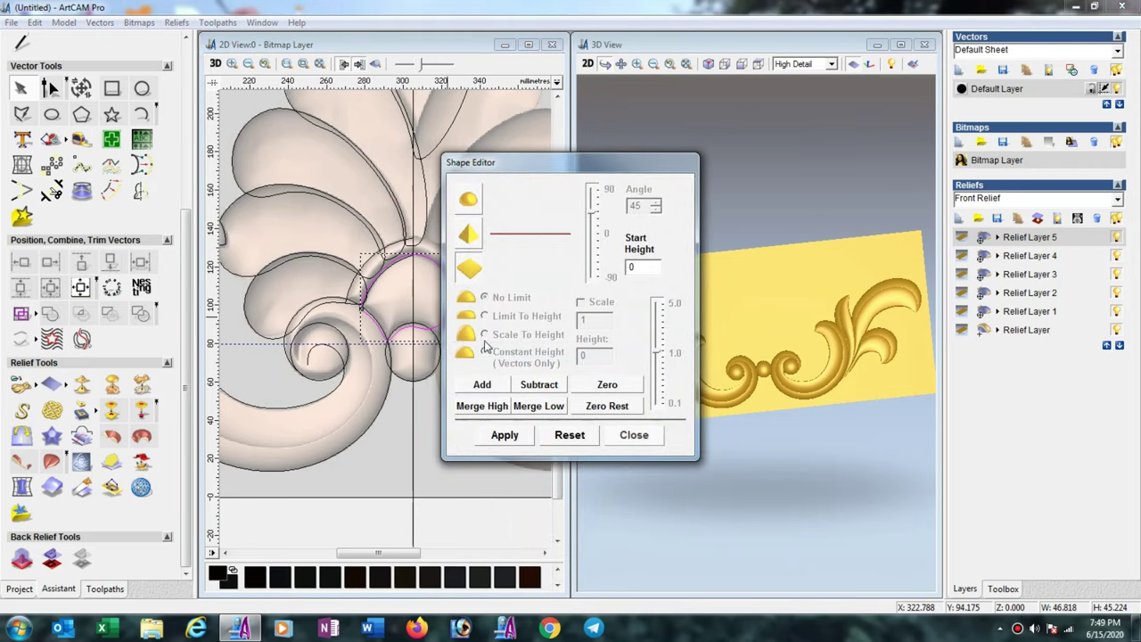
pyautogui.click(468, 201)
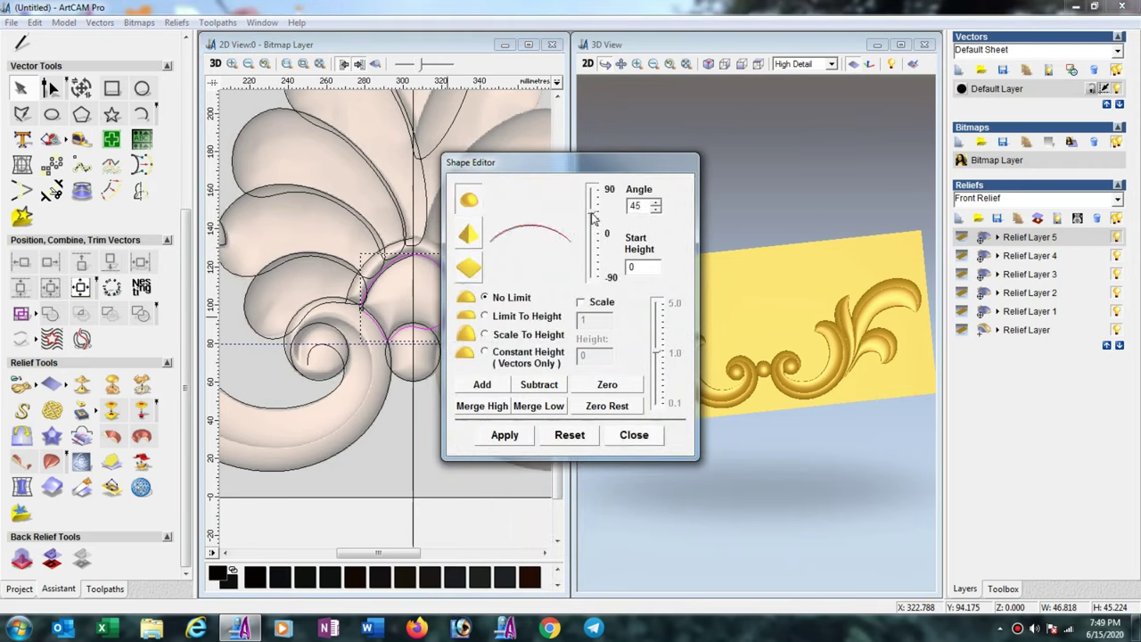
pyautogui.moveTo(593, 218); pyautogui.dragTo(597, 165)
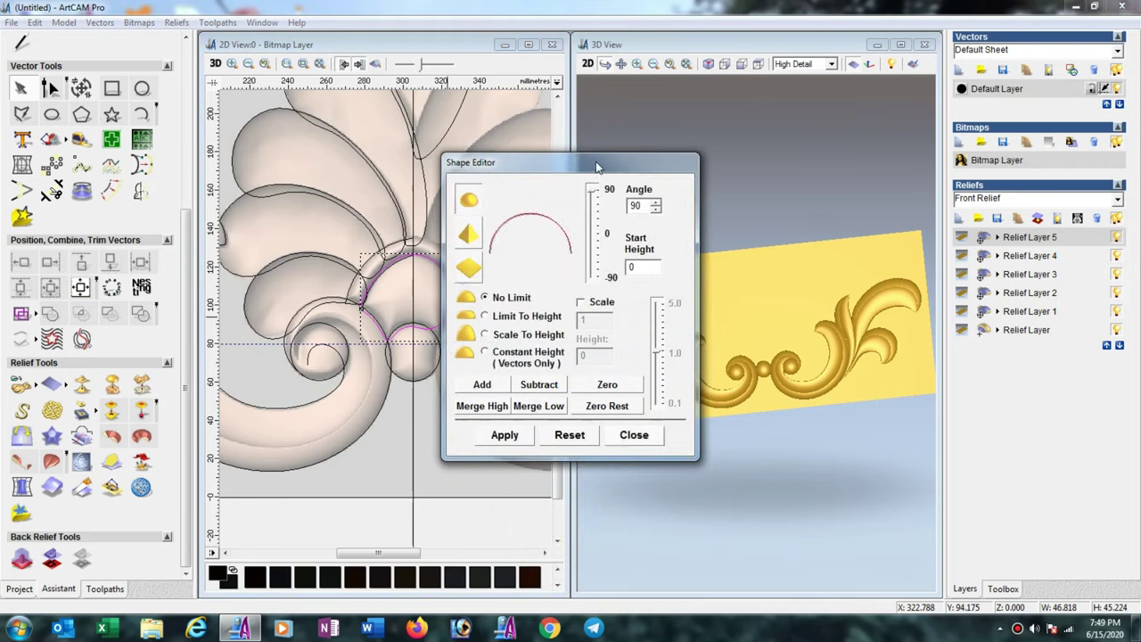
pyautogui.click(486, 386)
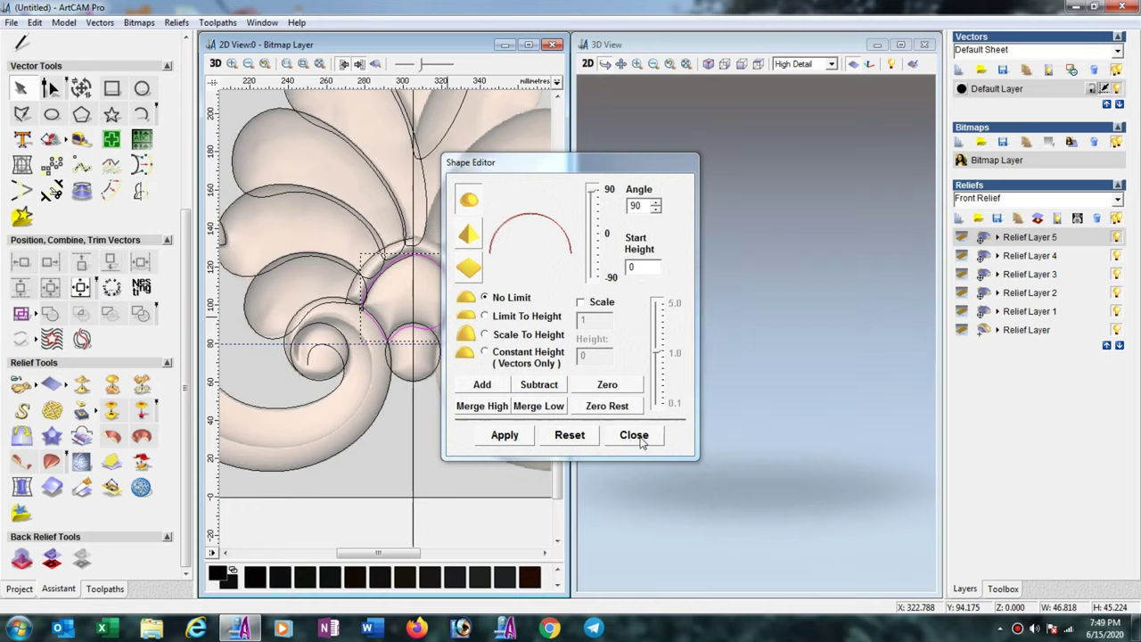
pyautogui.click(640, 439)
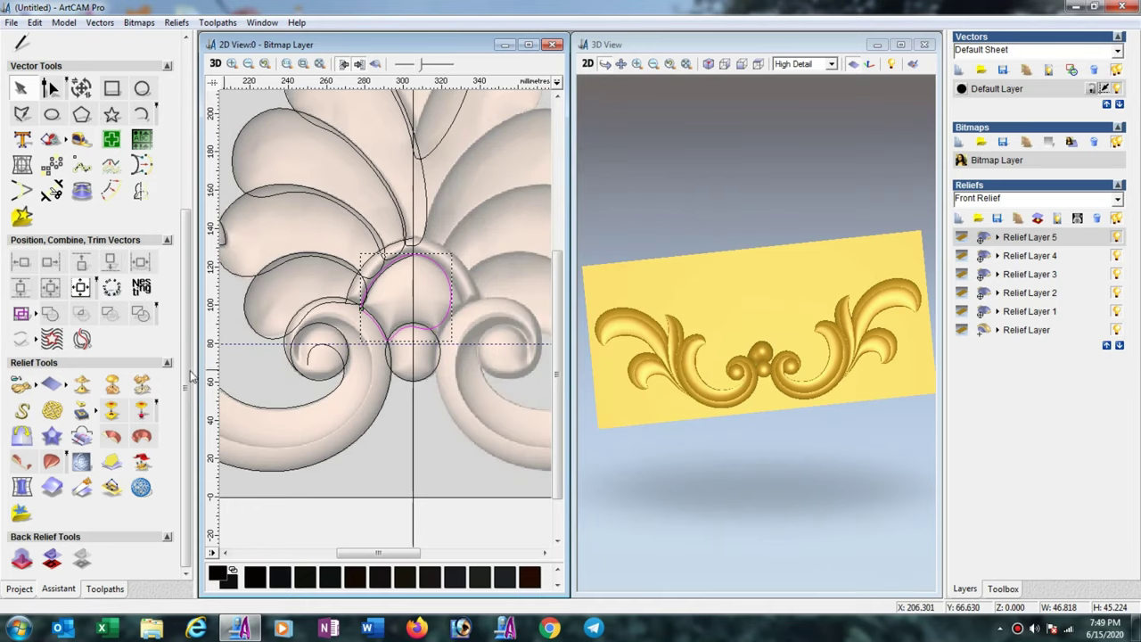
# - Scale that whole layer down to a height of 1
pyautogui.click(142, 384)
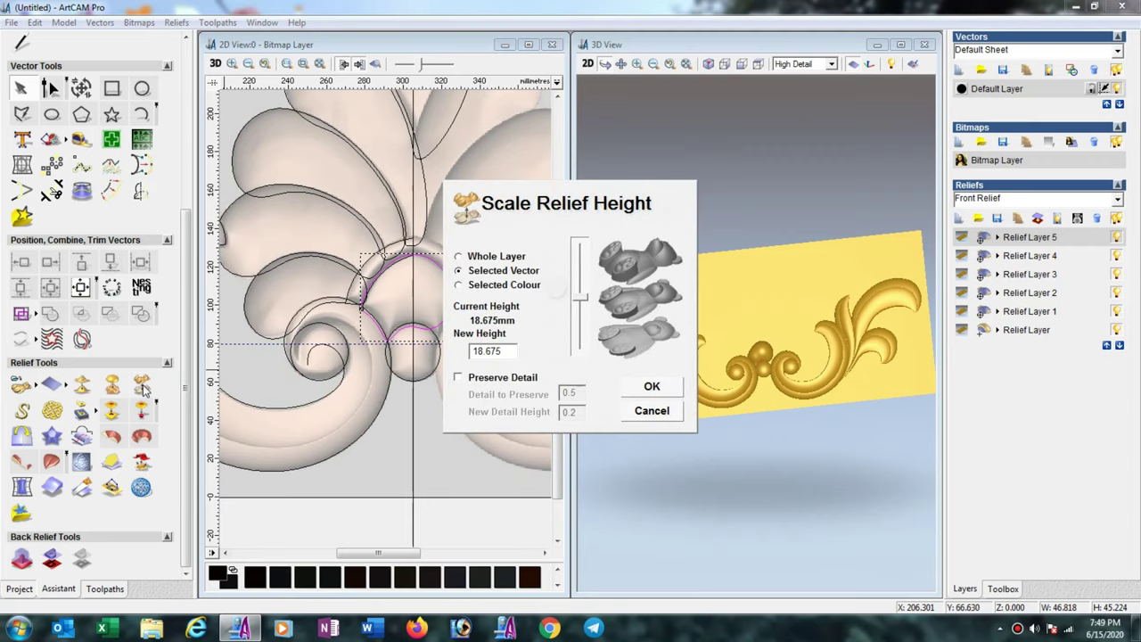
pyautogui.click(461, 259)
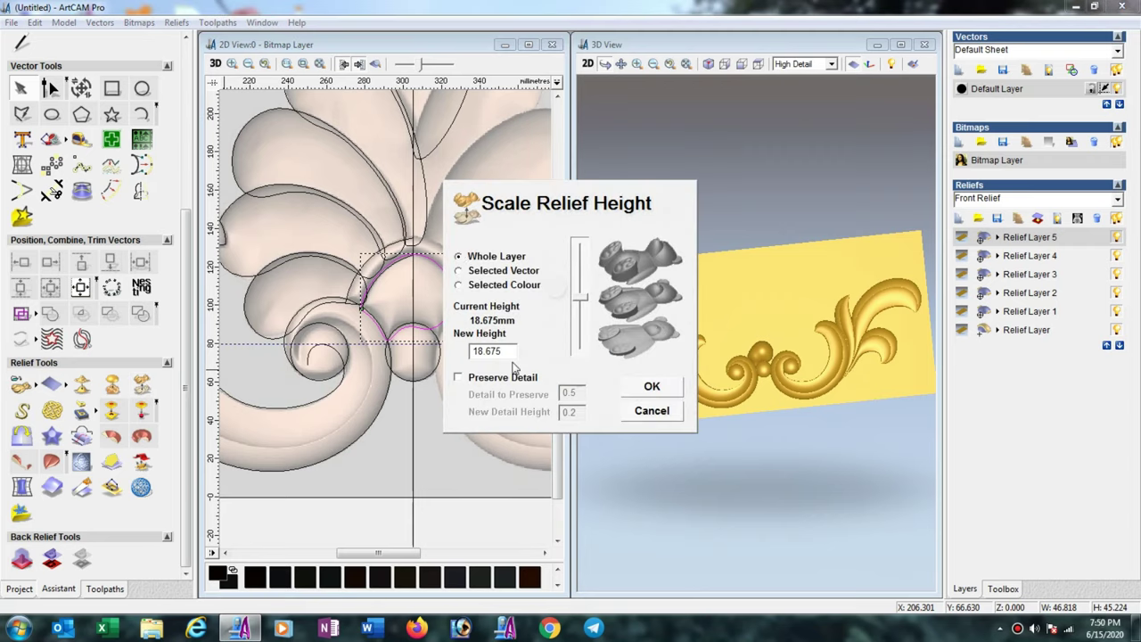
pyautogui.doubleClick(488, 351)
pyautogui.write('10')
pyautogui.press('Return')
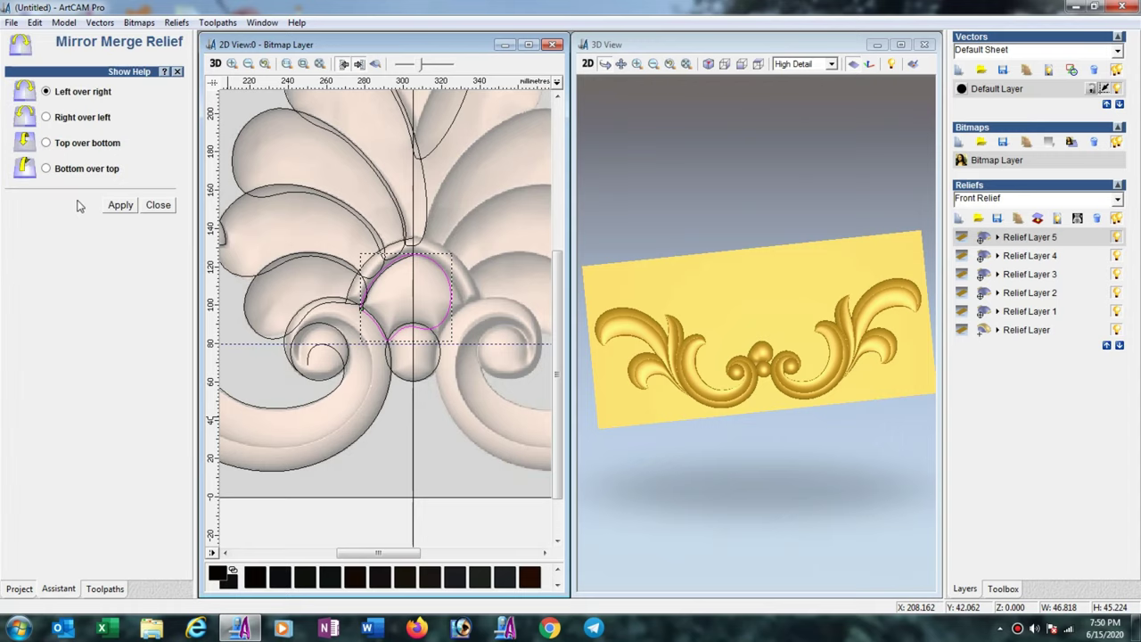
# - Mirror the new dome left over right and zoom in on it for sculpting
pyautogui.click(120, 206)
pyautogui.click(157, 205)
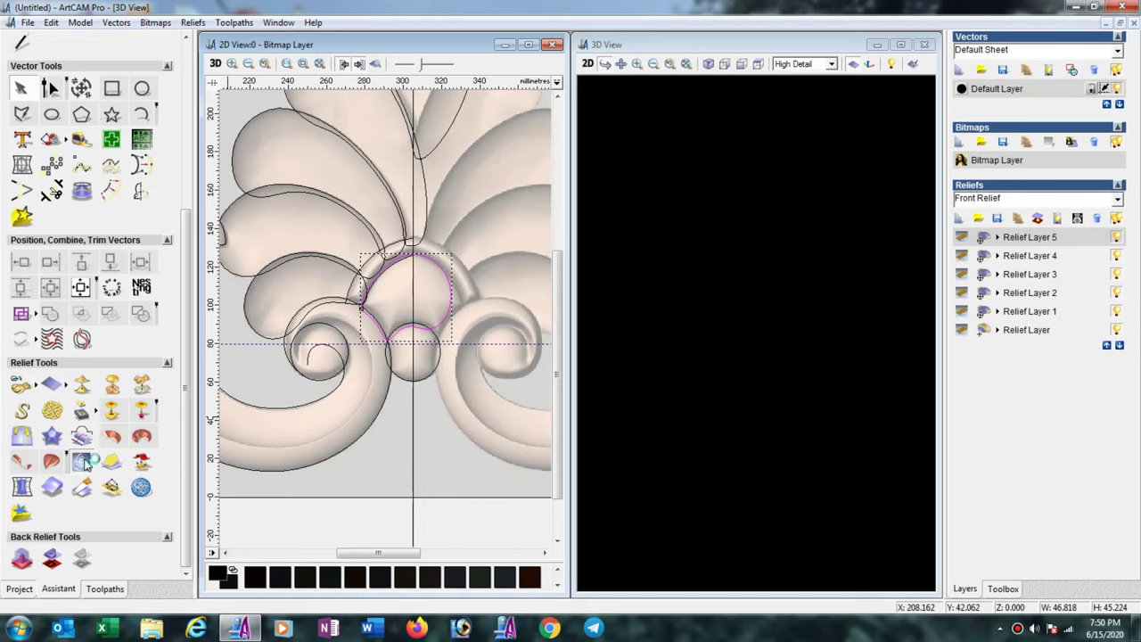
pyautogui.click(87, 462)
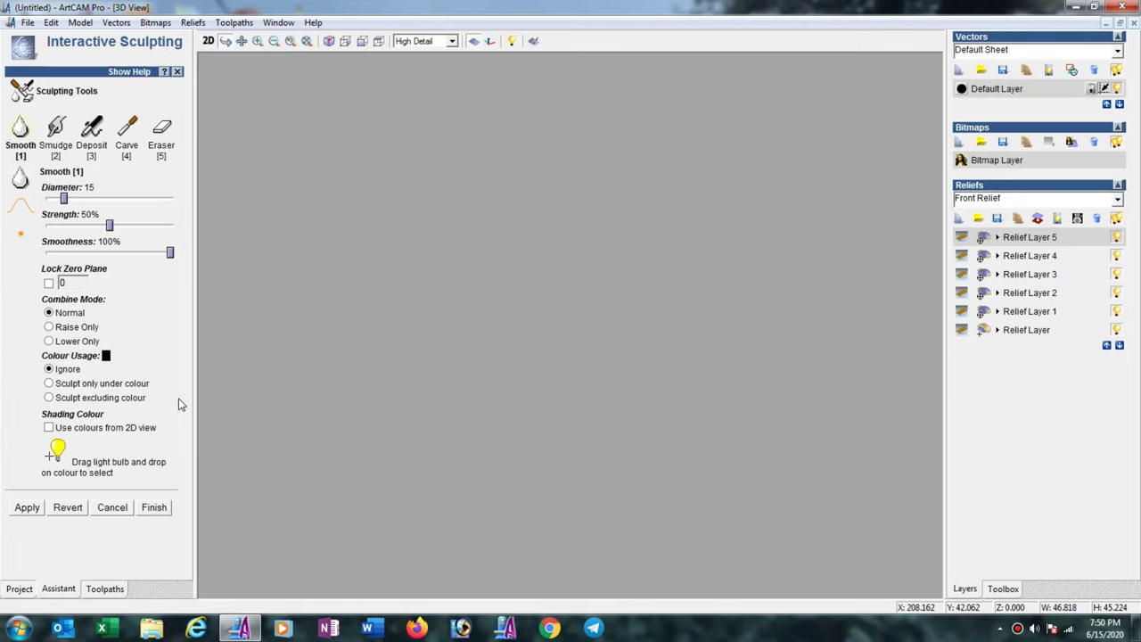
pyautogui.click(258, 41)
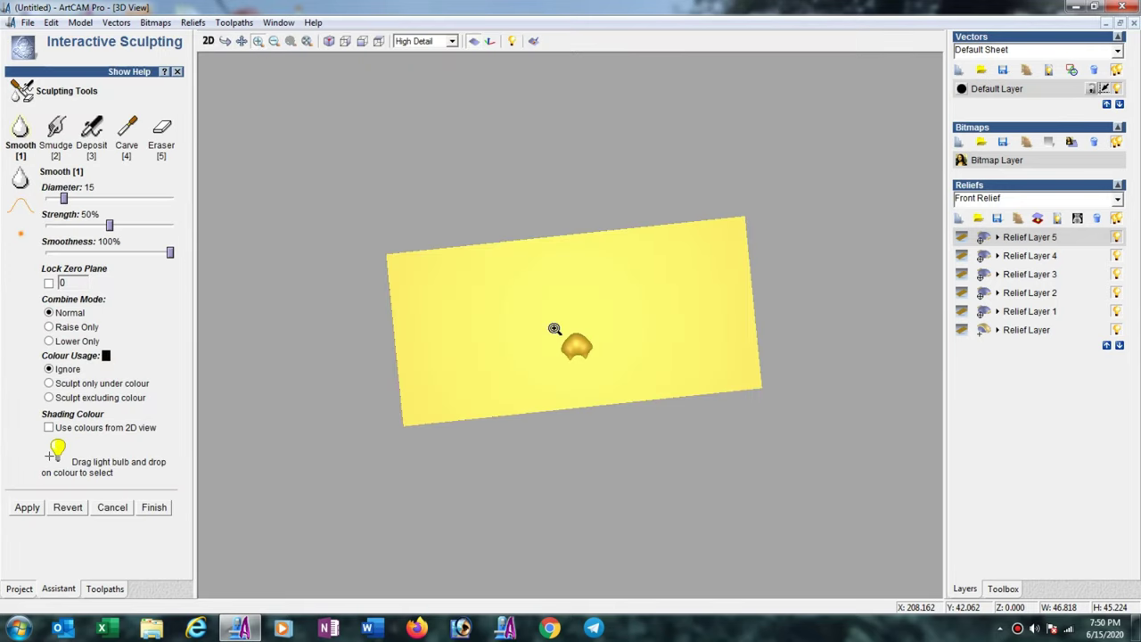
pyautogui.moveTo(554, 326); pyautogui.dragTo(606, 373)
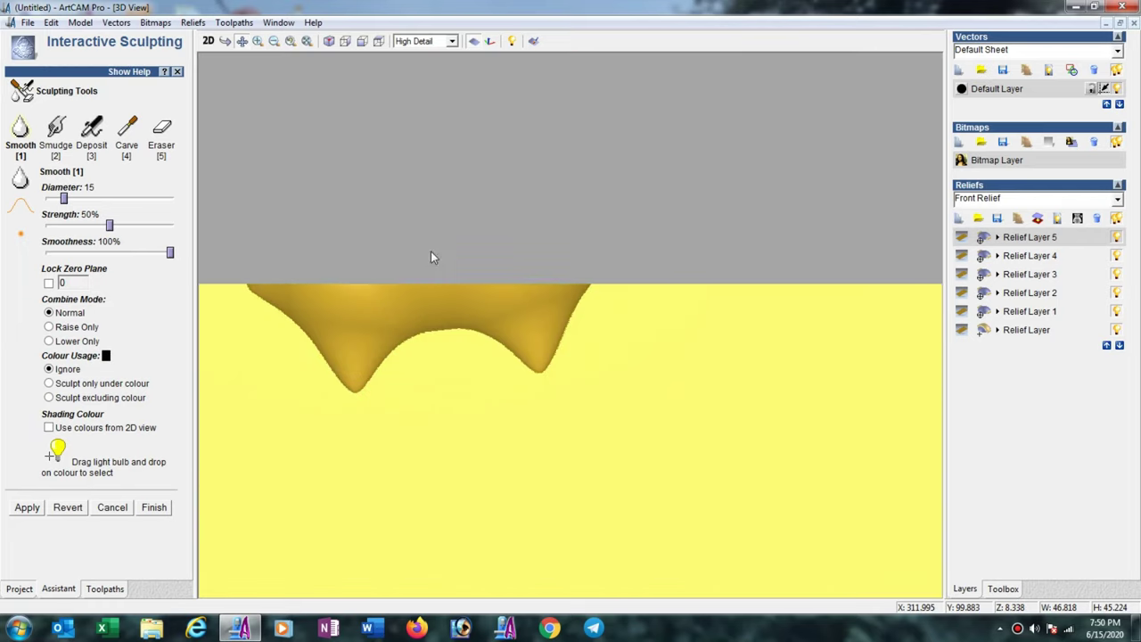
# - Smudge the dome's lower edges at 4% strength, diameter 45–67, into a pointed leaf
pyautogui.click(57, 132)
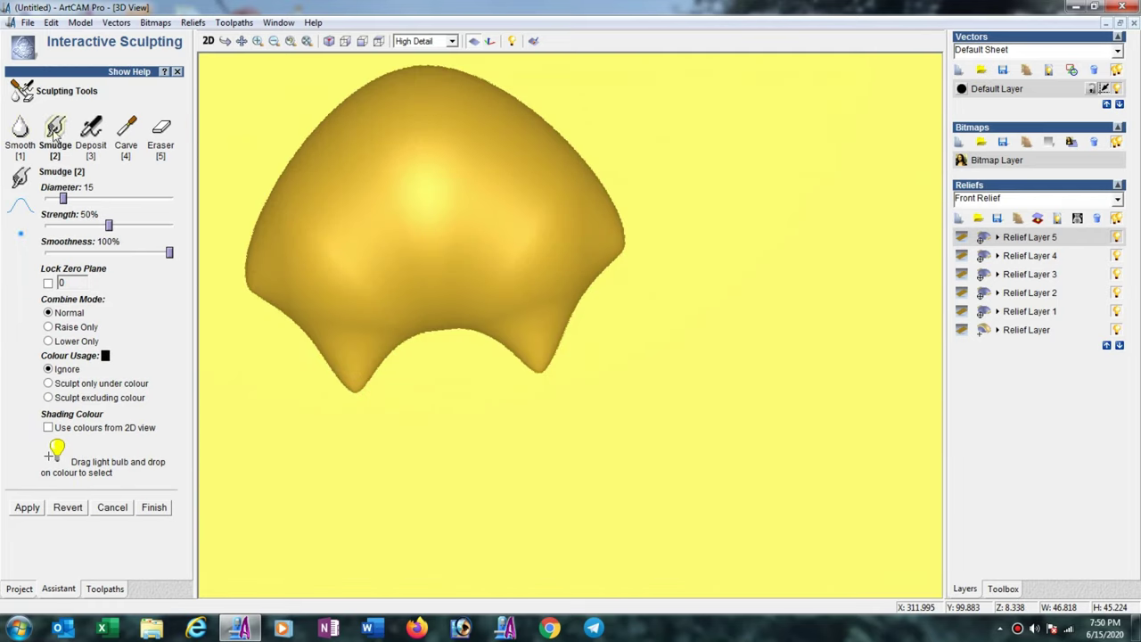
pyautogui.click(53, 227)
pyautogui.moveTo(62, 197); pyautogui.dragTo(89, 198)
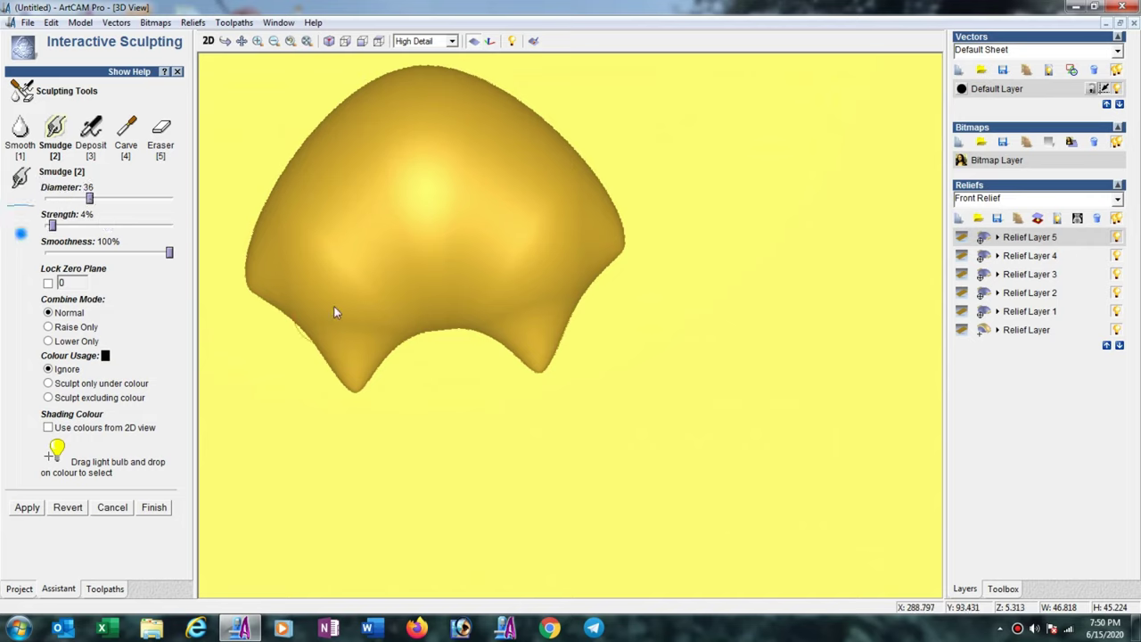
pyautogui.click(105, 199)
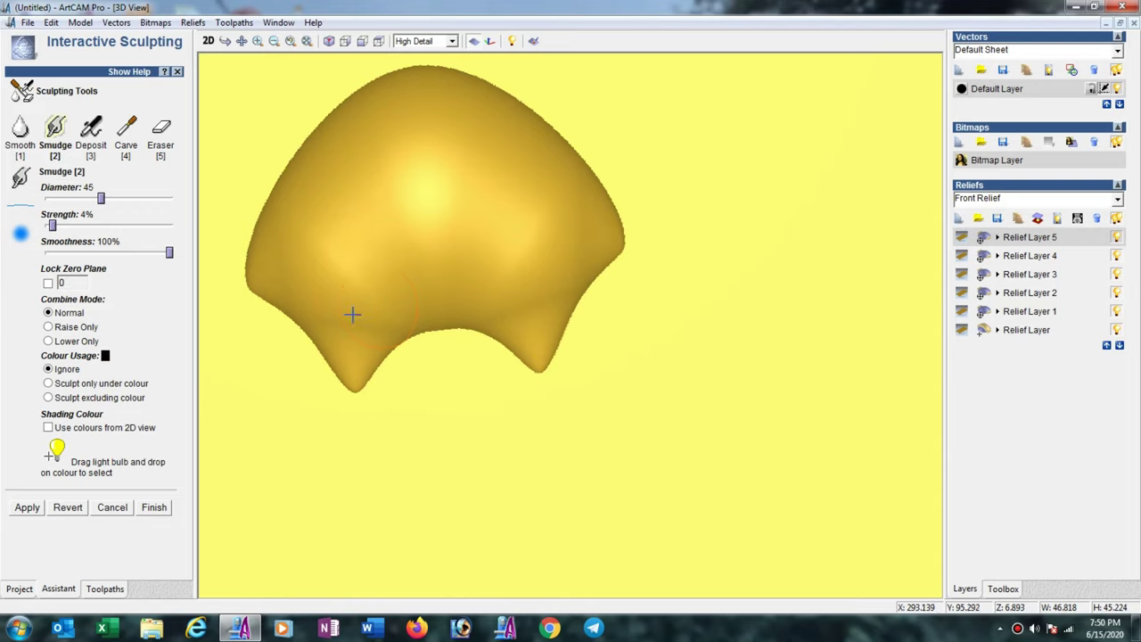
pyautogui.moveTo(382, 303); pyautogui.dragTo(352, 368)
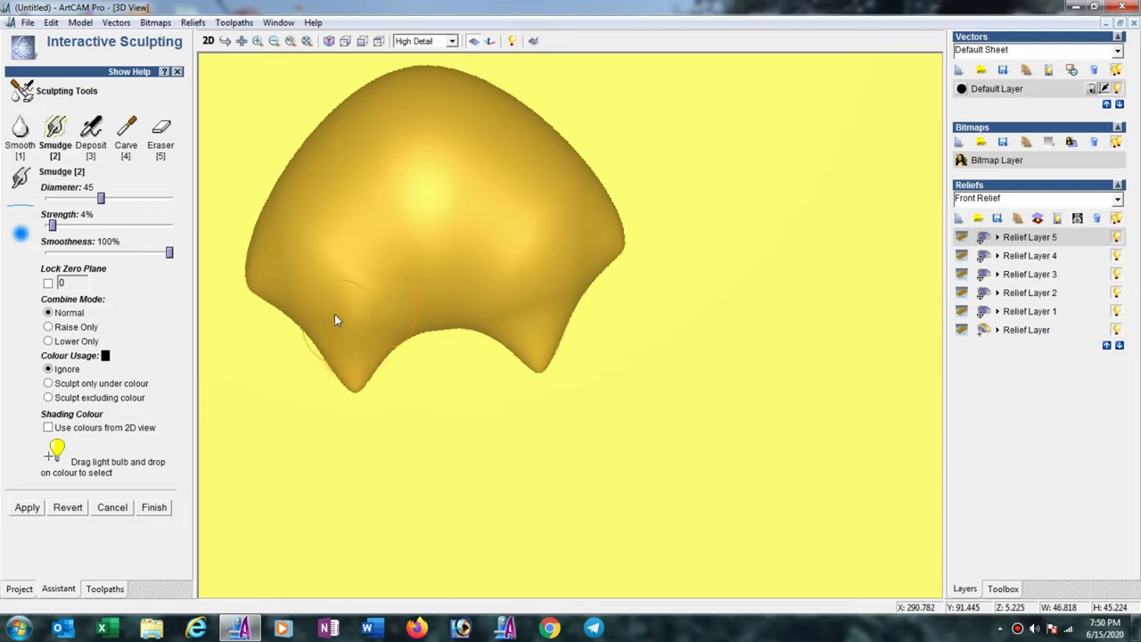
pyautogui.moveTo(334, 317); pyautogui.dragTo(327, 364)
pyautogui.moveTo(369, 283); pyautogui.dragTo(389, 309)
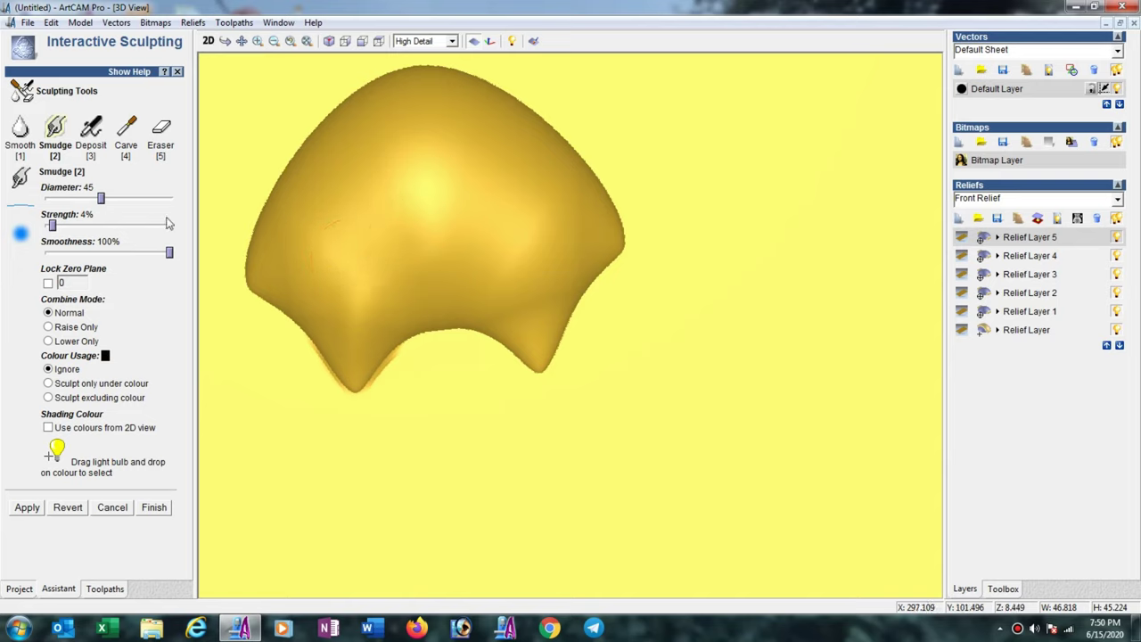
pyautogui.click(129, 199)
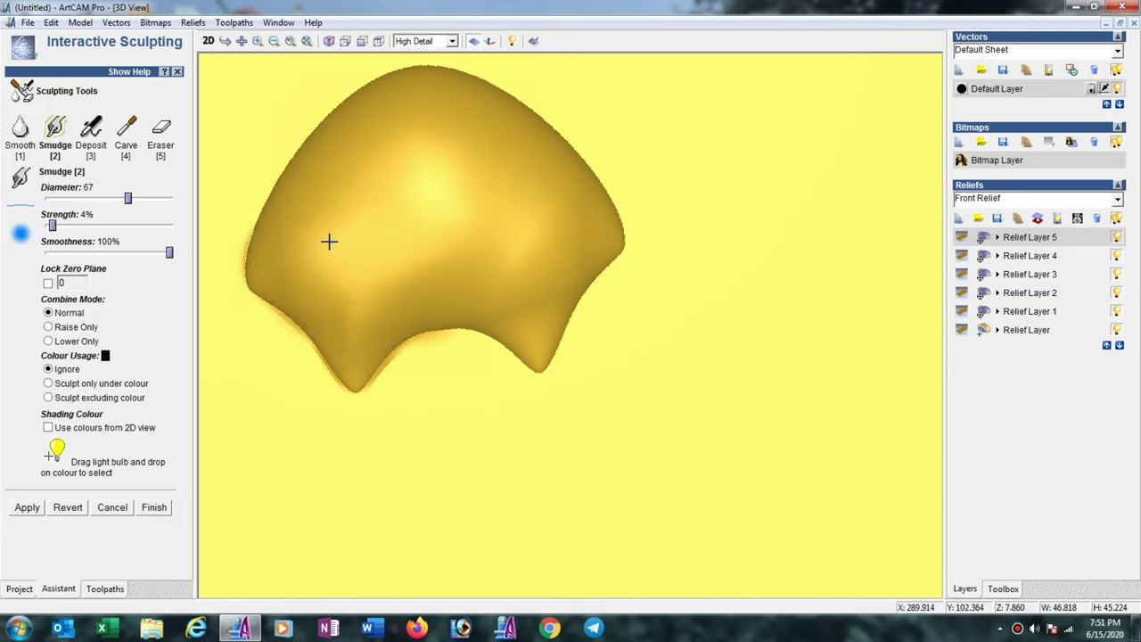
pyautogui.click(154, 508)
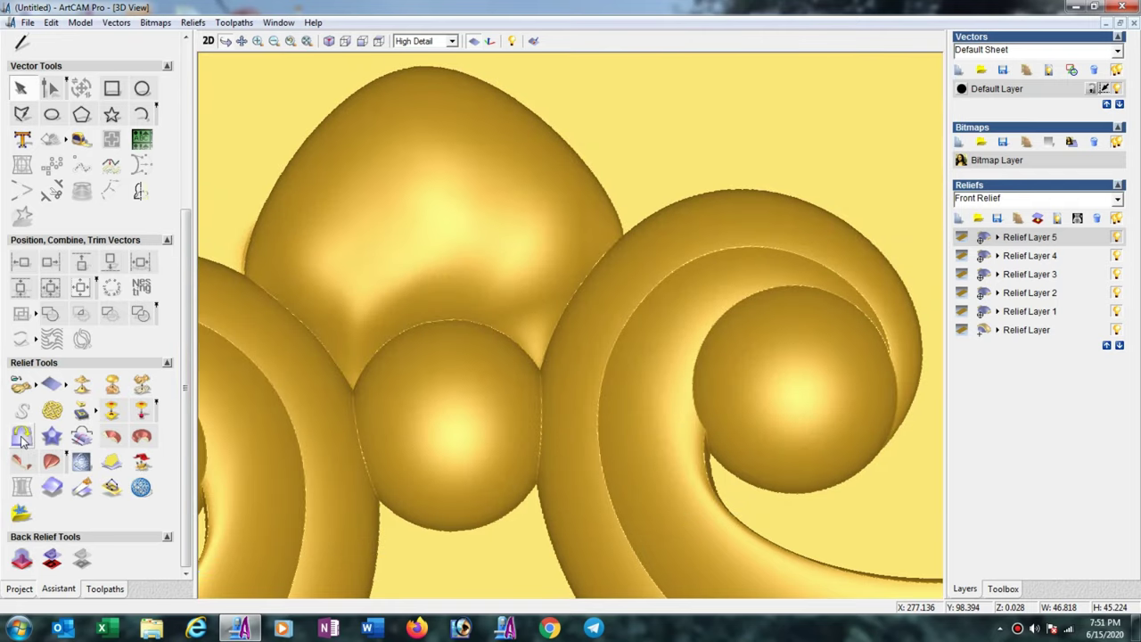
# - Mirror merge the sculpted leaf left over right and orbit the view to check it
pyautogui.click(22, 437)
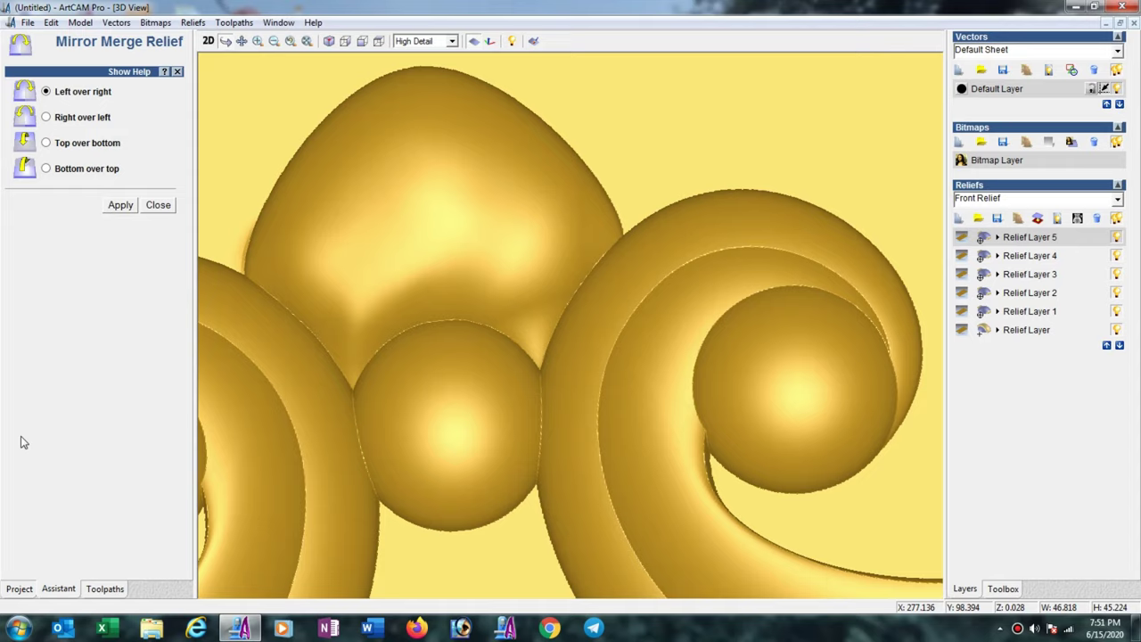
pyautogui.click(117, 208)
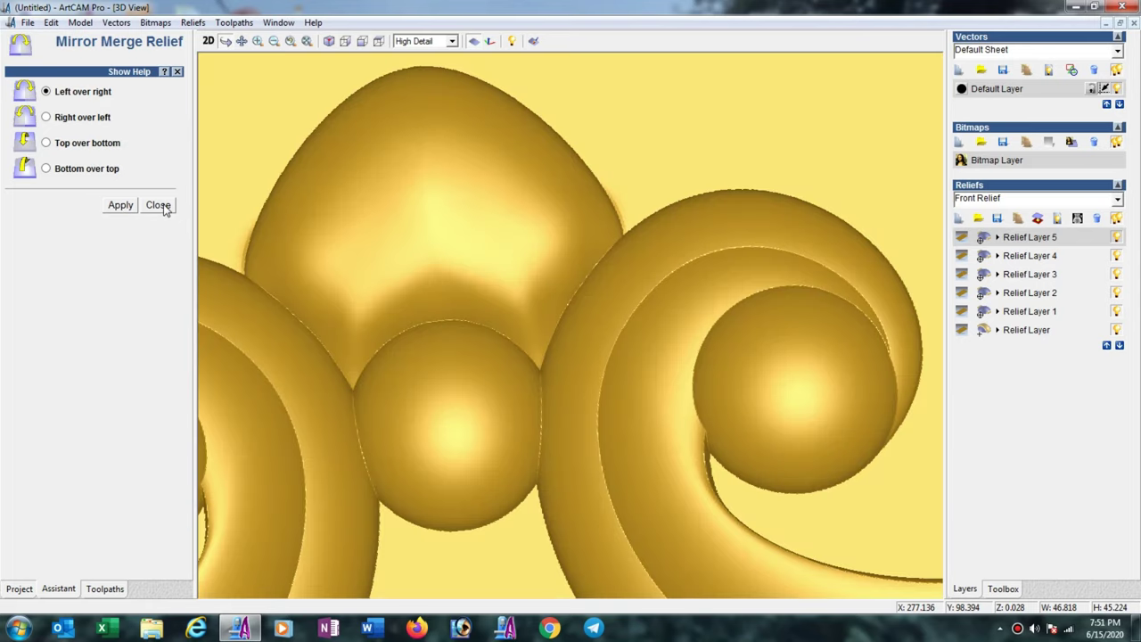
pyautogui.click(160, 207)
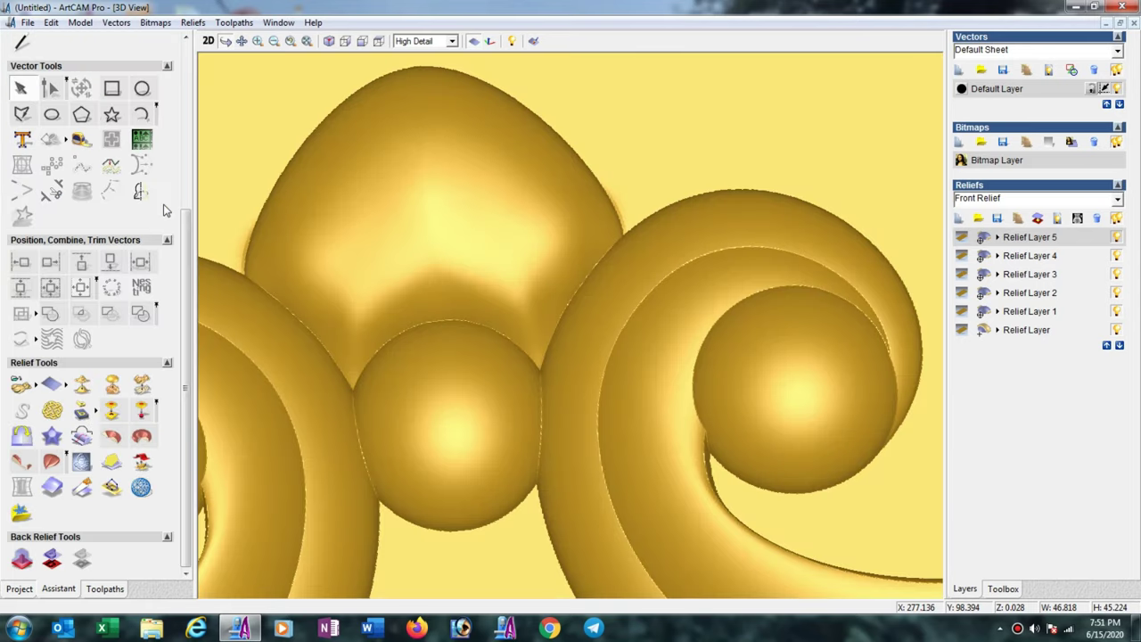
pyautogui.moveTo(782, 298); pyautogui.dragTo(731, 344)
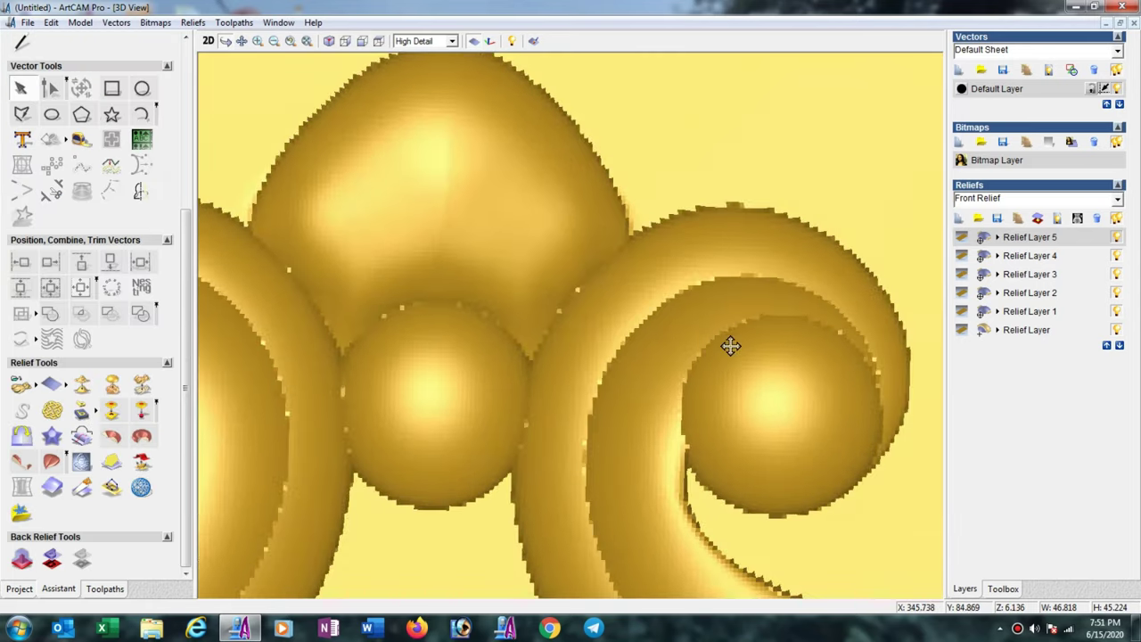
pyautogui.click(82, 462)
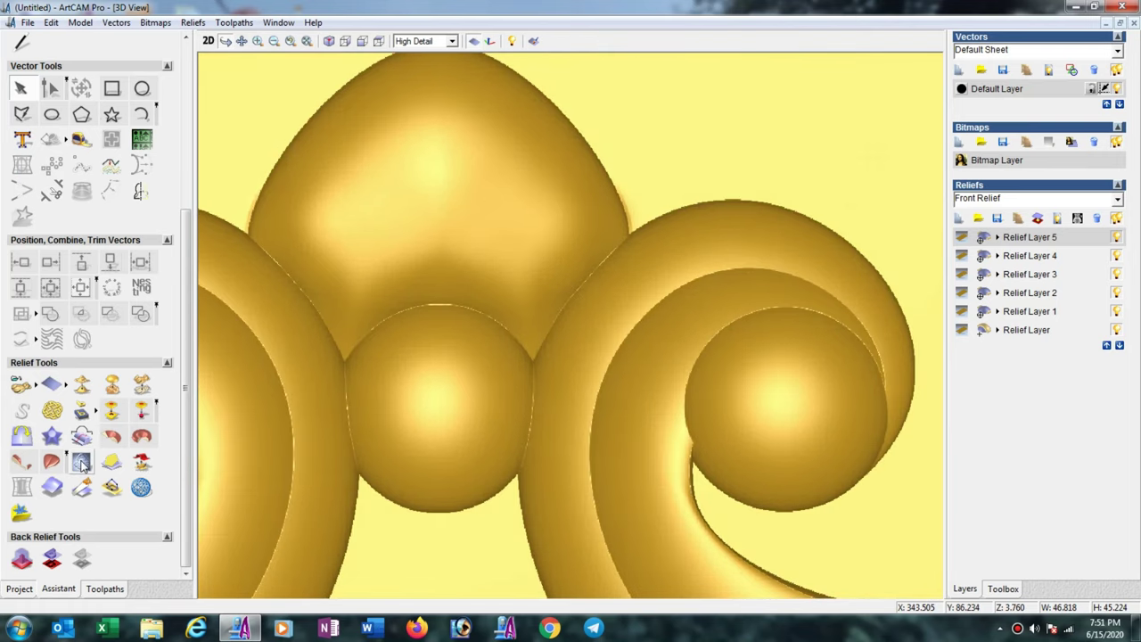
# - Smudge the centre leaf with a 71-diameter brush, smearing its lower-left tip downward
pyautogui.click(82, 463)
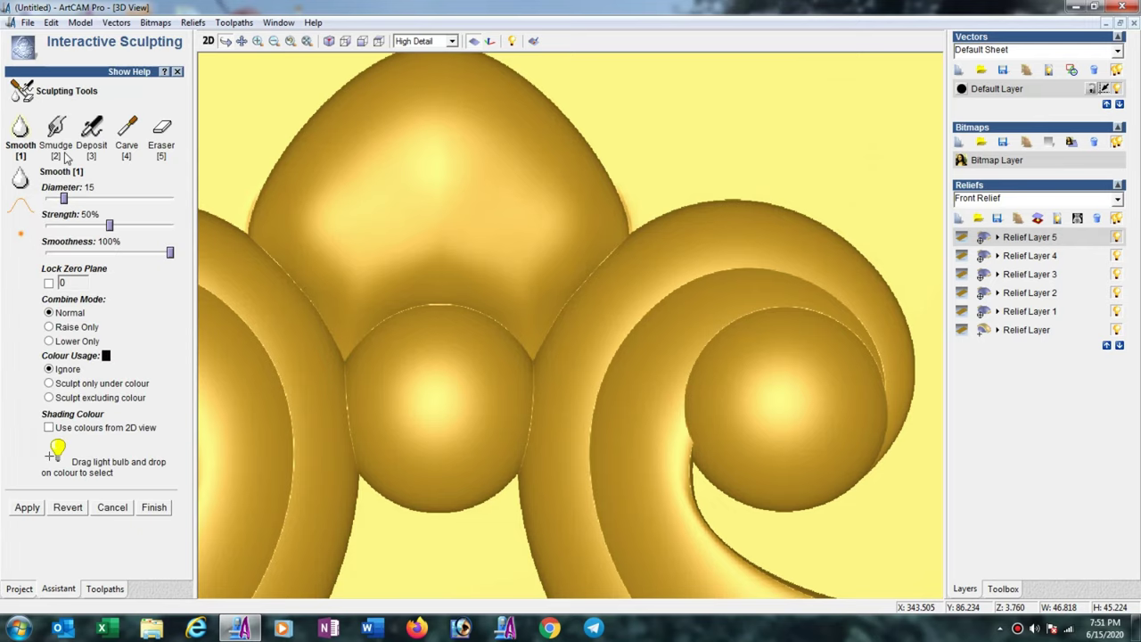
pyautogui.click(59, 135)
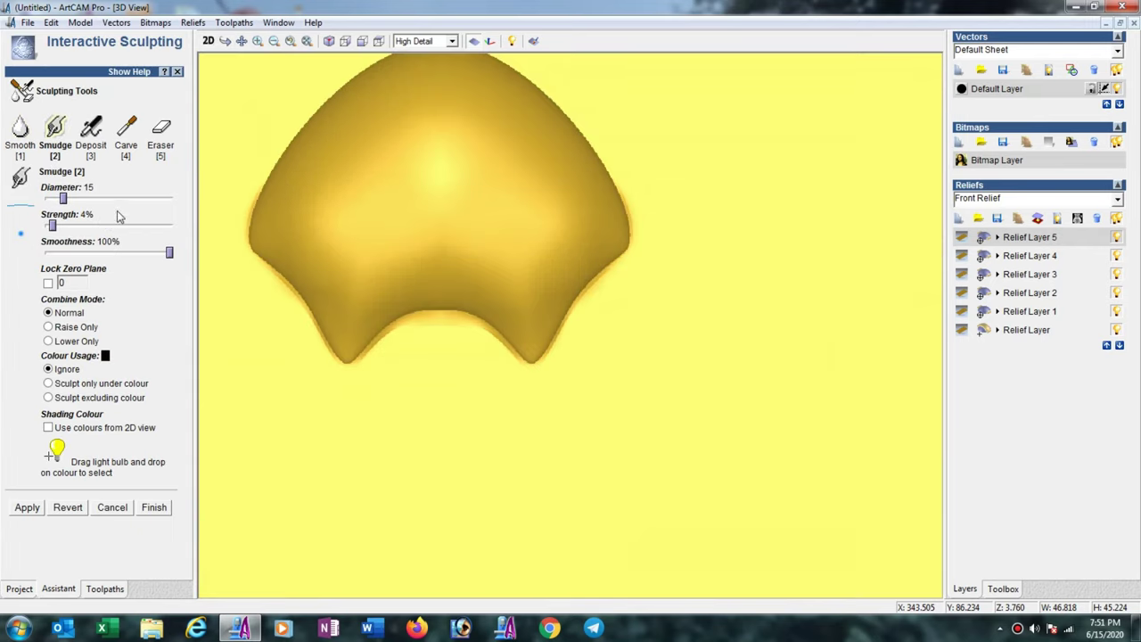
pyautogui.moveTo(62, 198); pyautogui.dragTo(108, 198)
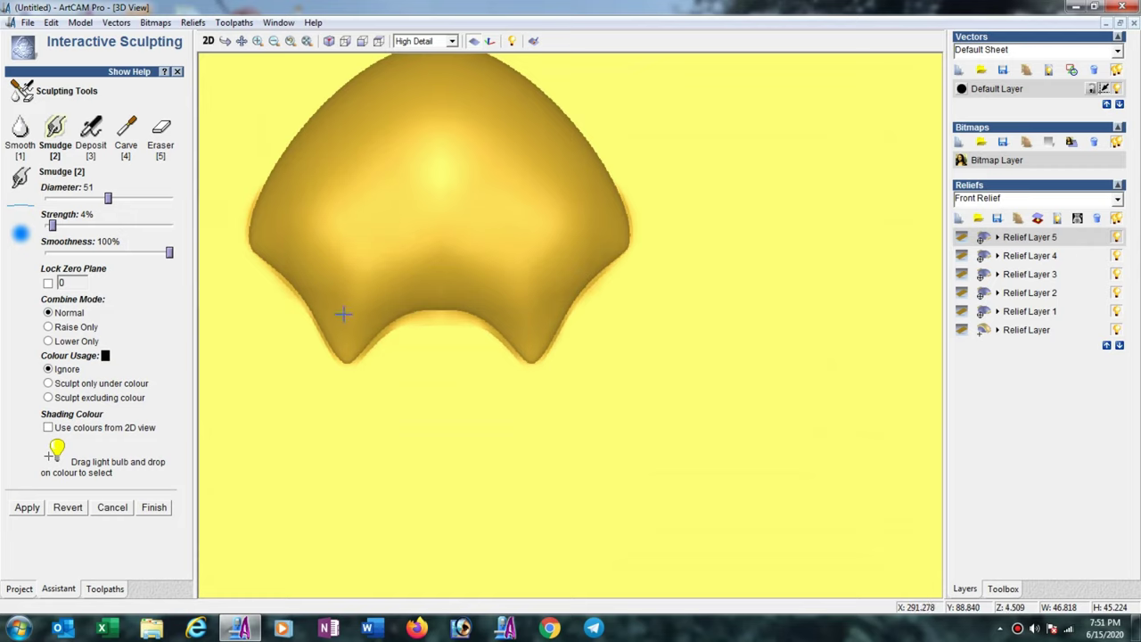
pyautogui.click(138, 198)
pyautogui.moveTo(388, 237)
pyautogui.mouseDown()
pyautogui.moveTo(449, 222)
pyautogui.moveTo(458, 247)
pyautogui.moveTo(430, 262)
pyautogui.moveTo(489, 261)
pyautogui.moveTo(416, 243)
pyautogui.moveTo(583, 229)
pyautogui.moveTo(529, 301)
pyautogui.moveTo(557, 217)
pyautogui.mouseUp()
pyautogui.moveTo(466, 273); pyautogui.dragTo(503, 276)
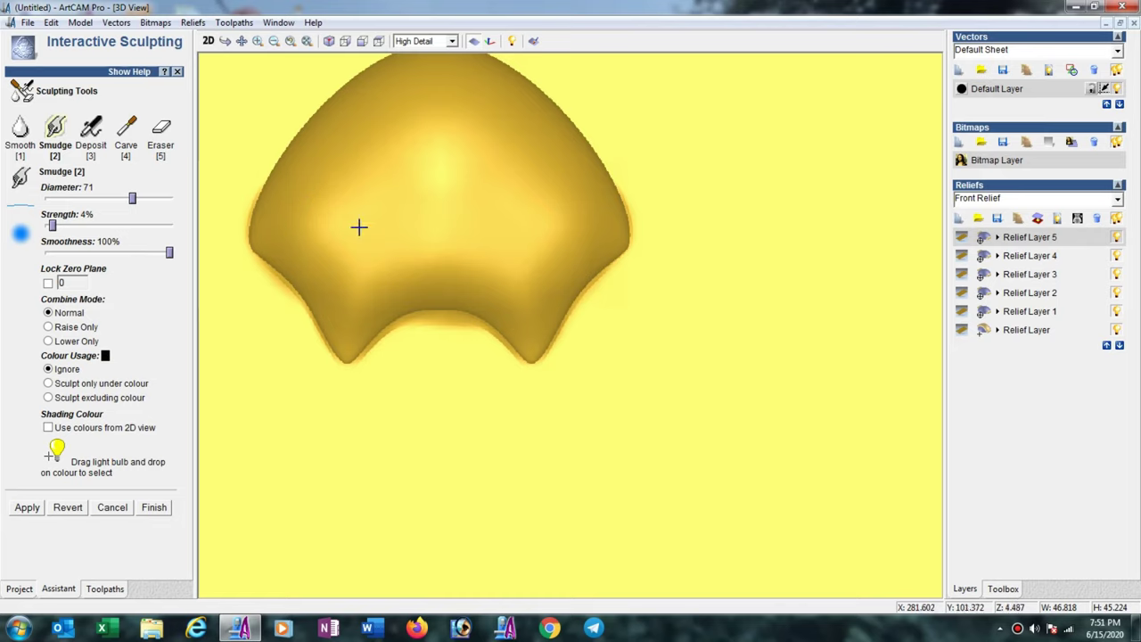
pyautogui.moveTo(358, 226); pyautogui.dragTo(259, 227)
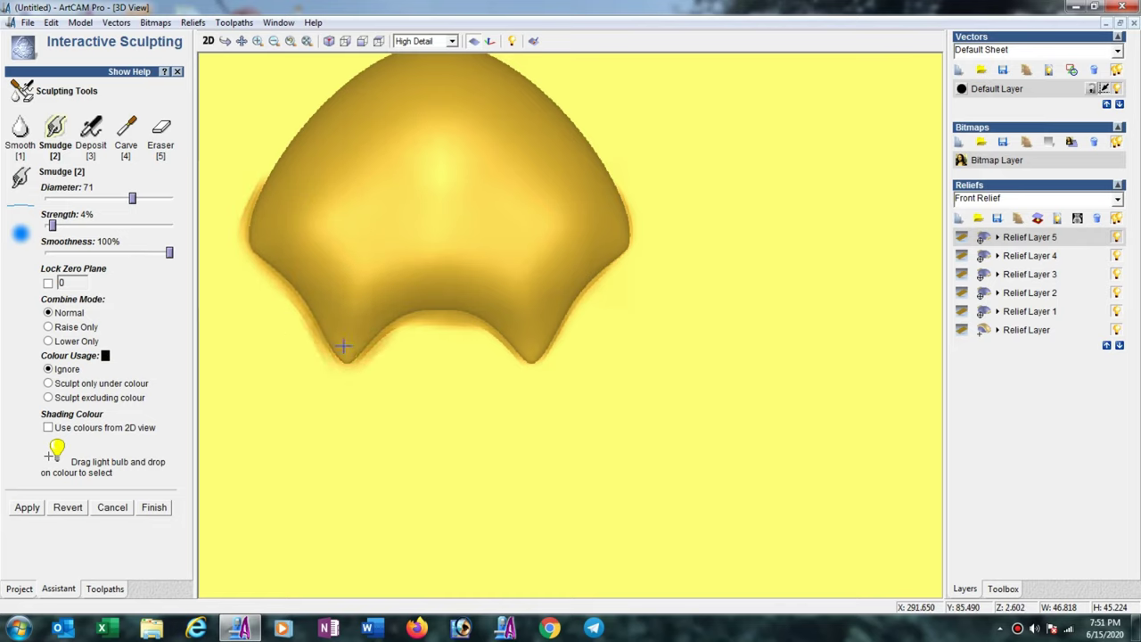
pyautogui.moveTo(344, 346); pyautogui.dragTo(348, 378)
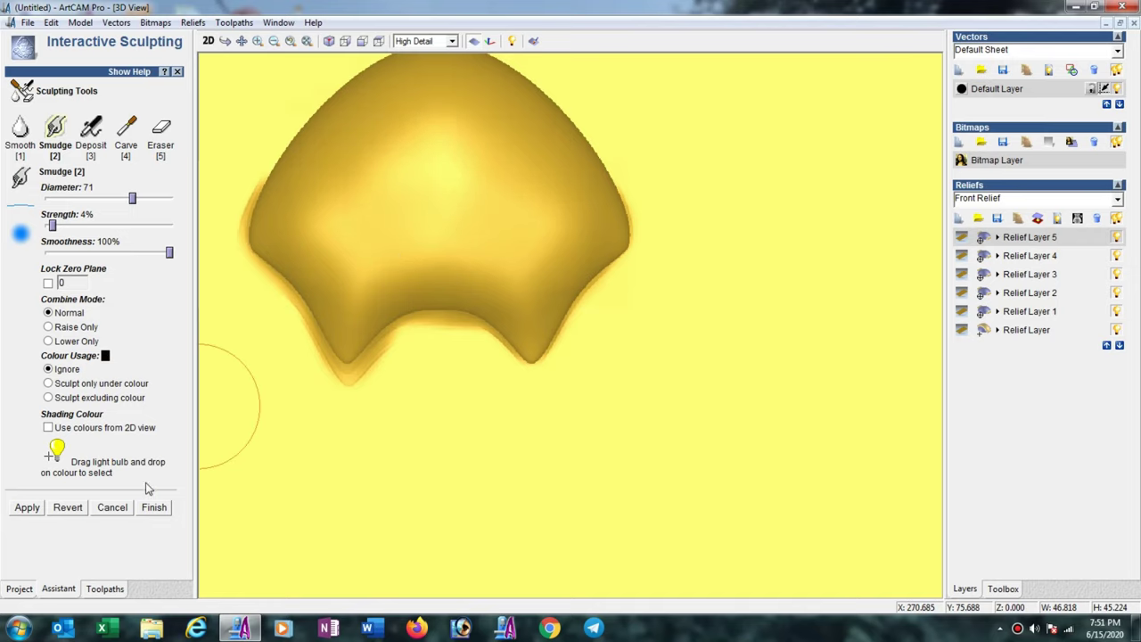
pyautogui.click(154, 508)
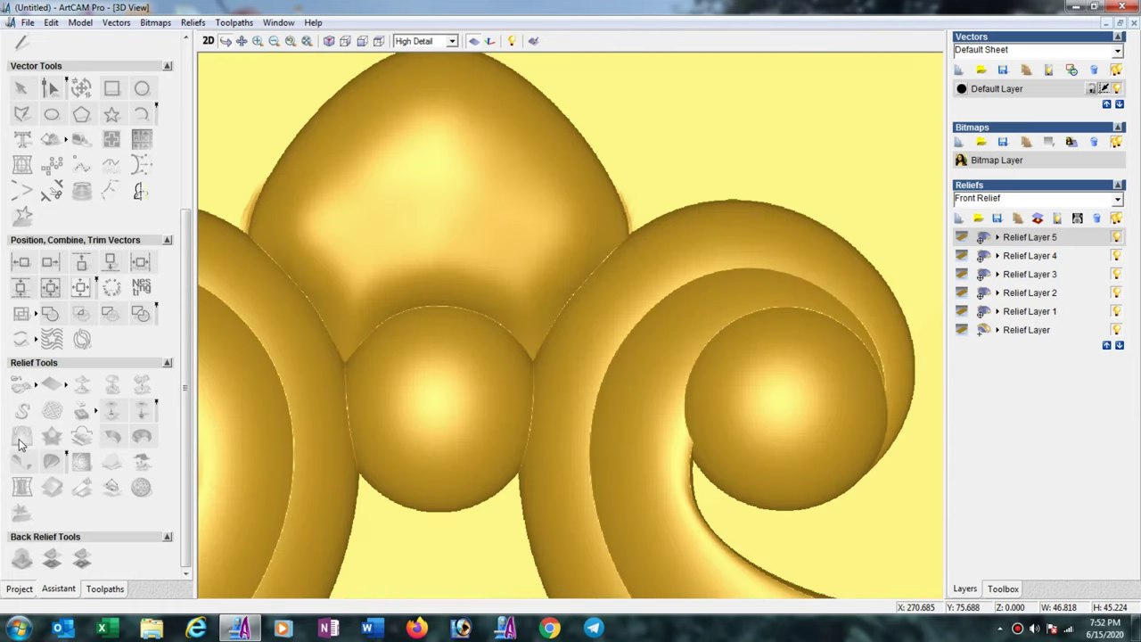
# - Mirror merge left over right again and tilt the view to inspect the ornament
pyautogui.click(22, 435)
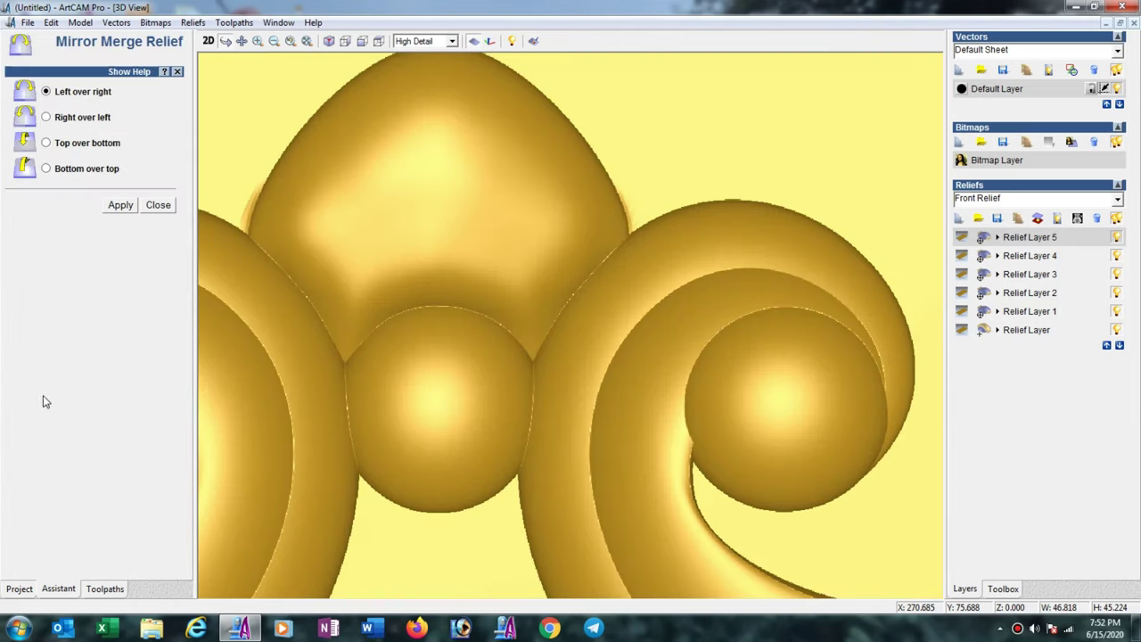
pyautogui.click(122, 206)
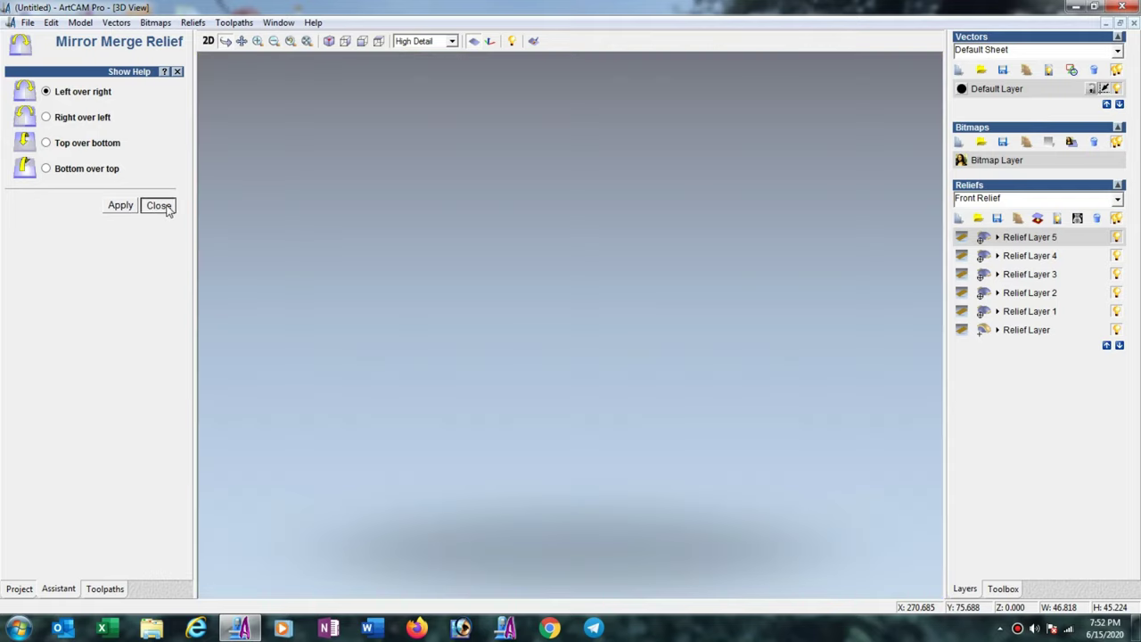
pyautogui.click(159, 205)
pyautogui.scroll(-5, 493, 359)
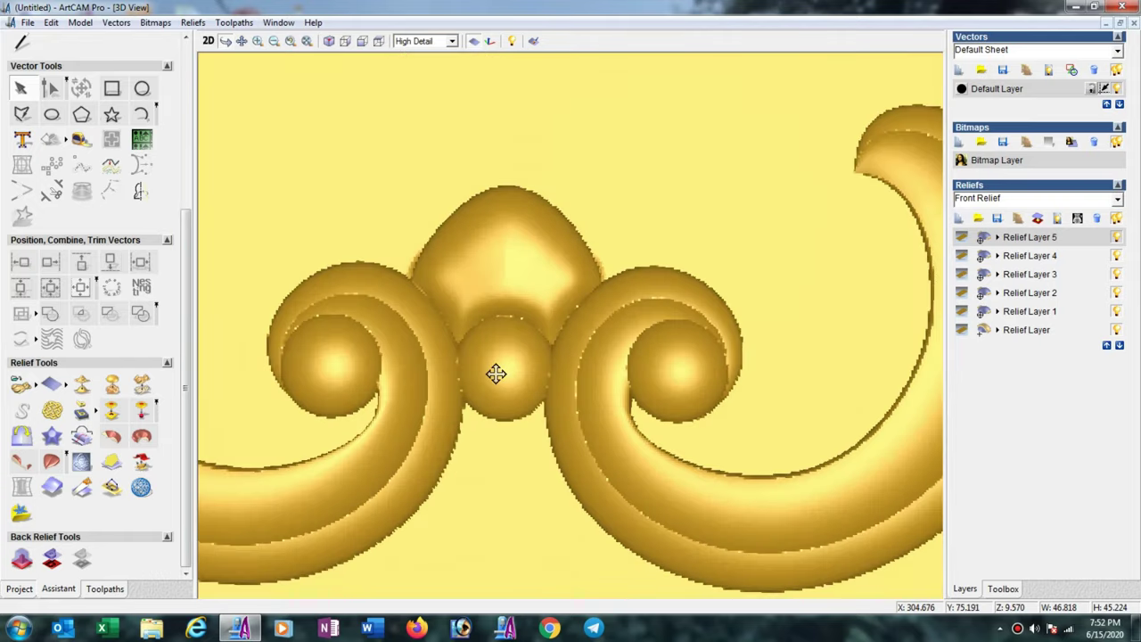
pyautogui.scroll(1, 522, 389)
pyautogui.scroll(1, 530, 392)
pyautogui.scroll(1, 533, 343)
pyautogui.moveTo(533, 343)
pyautogui.mouseDown()
pyautogui.moveTo(593, 318)
pyautogui.moveTo(510, 278)
pyautogui.mouseUp()
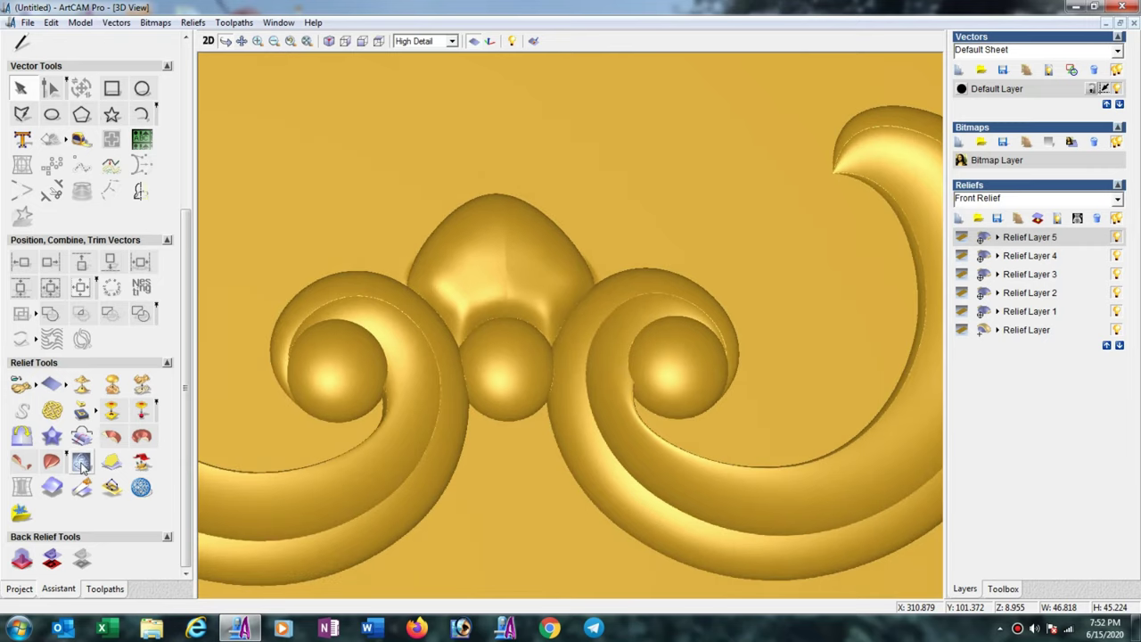
# - Run a smoothing sculpt pass on the centre leaf, then add Relief Layer 6
pyautogui.click(81, 462)
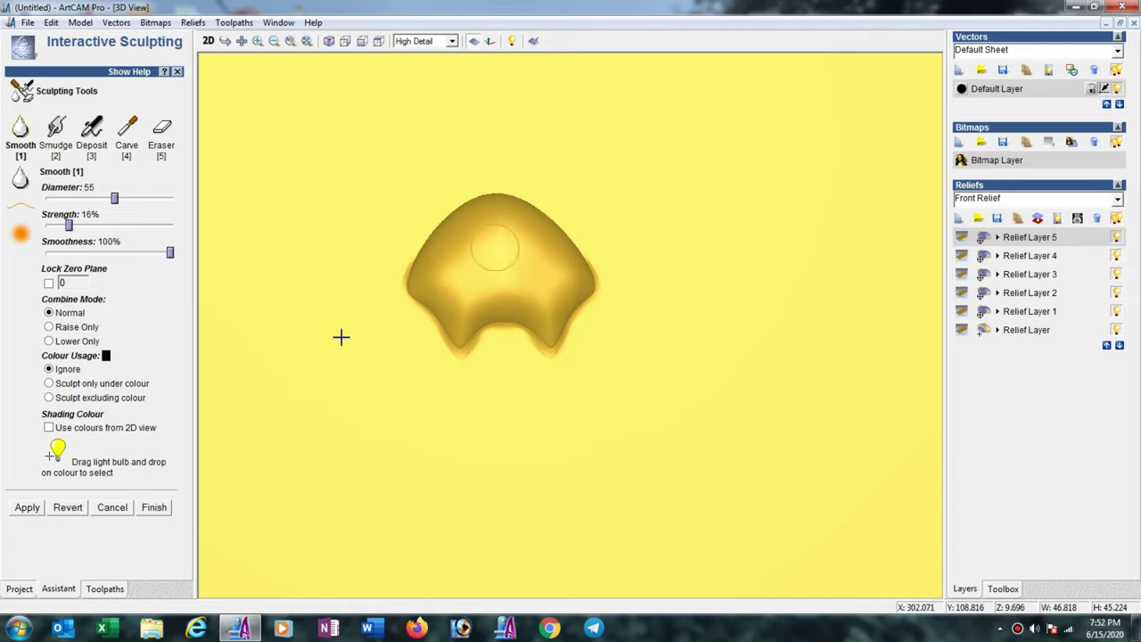
pyautogui.click(166, 508)
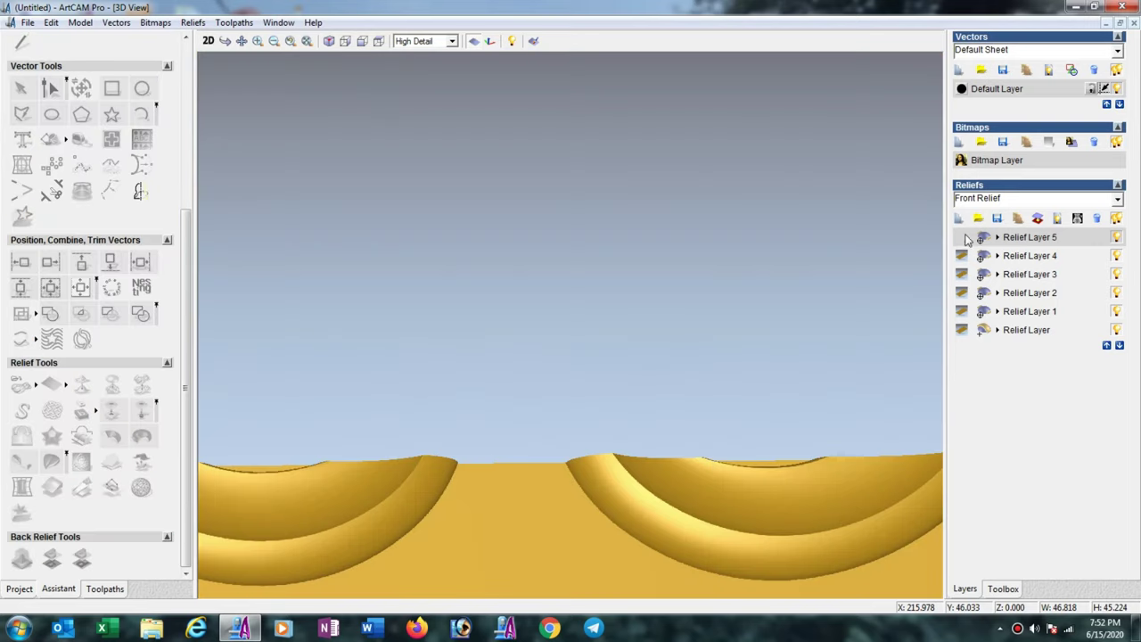
pyautogui.click(959, 219)
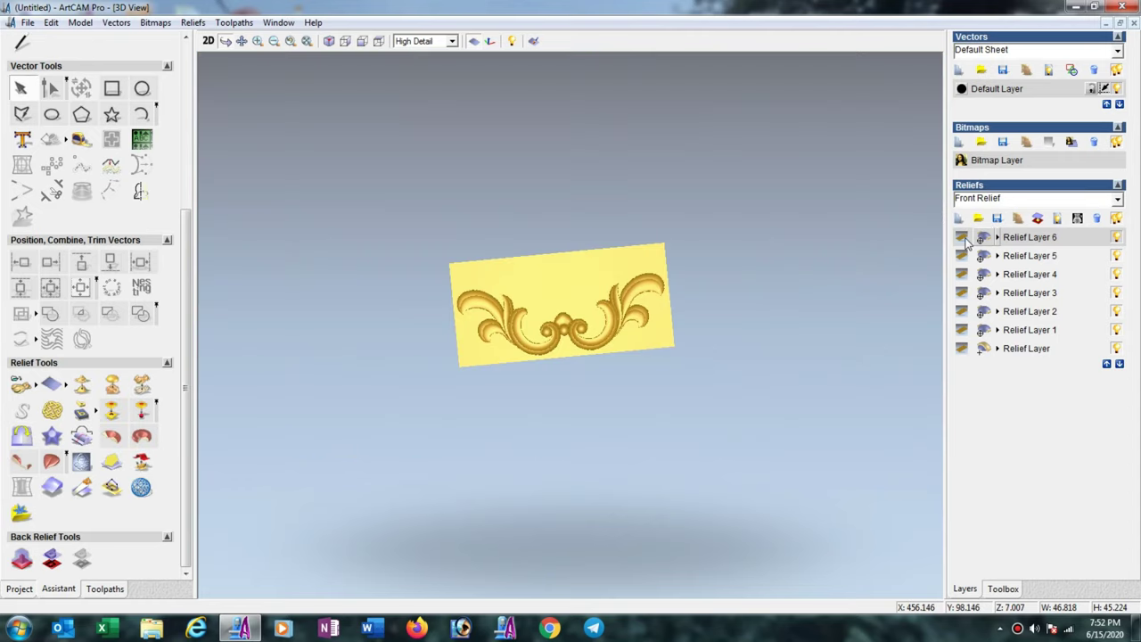
# - Tile the 2D and 3D views vertically and dome the lower-left leaf with a round 90° profile
pyautogui.click(279, 23)
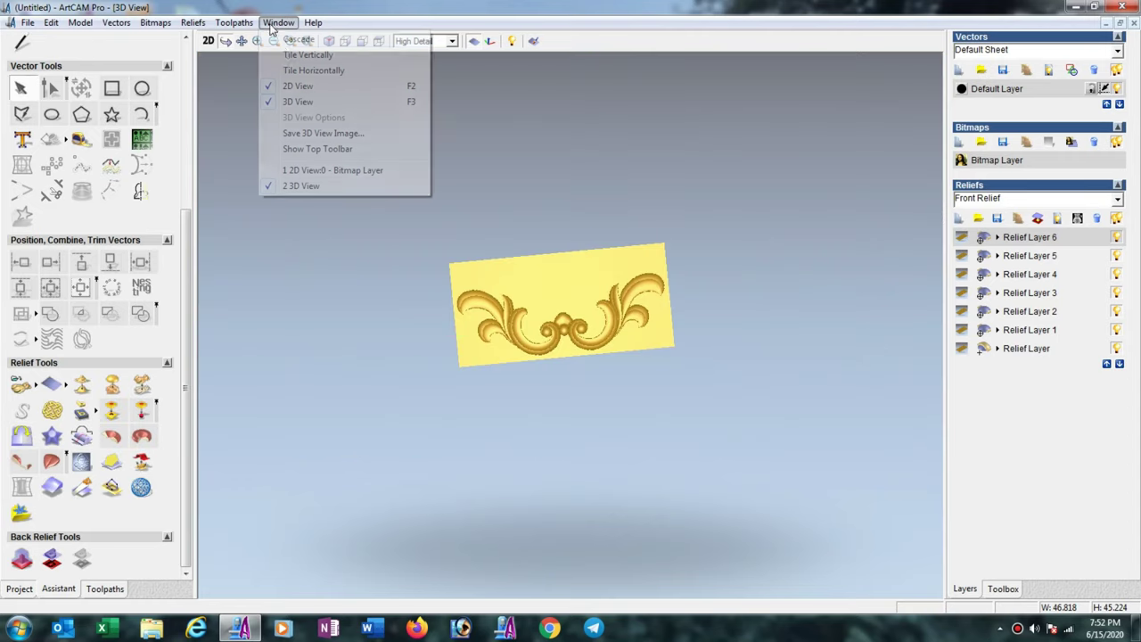
pyautogui.click(303, 55)
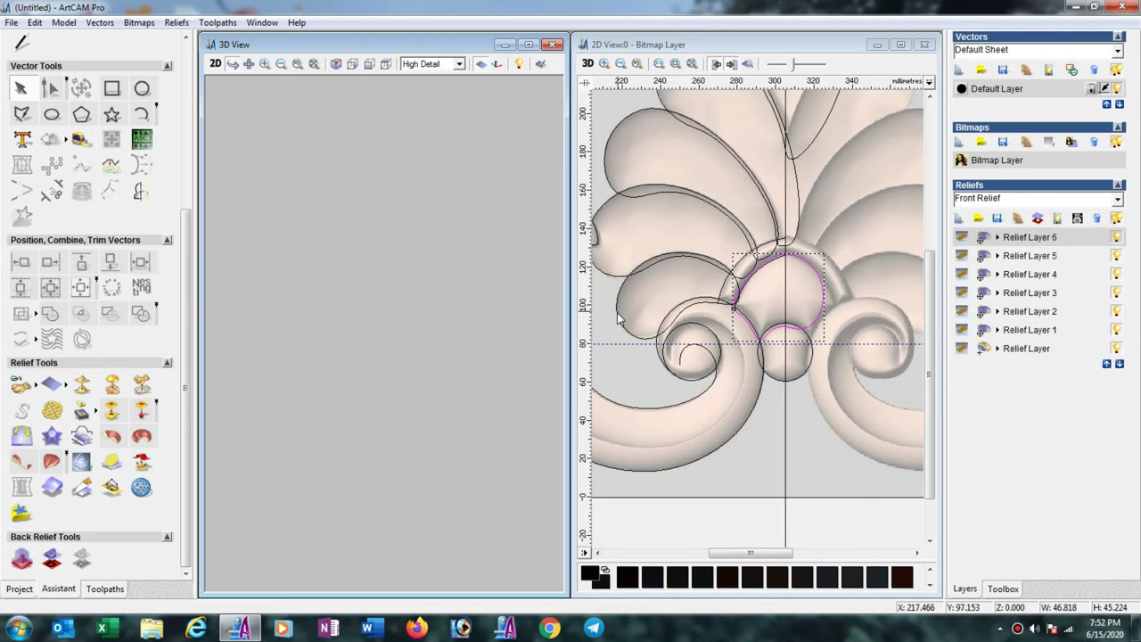
pyautogui.rightClick(635, 273)
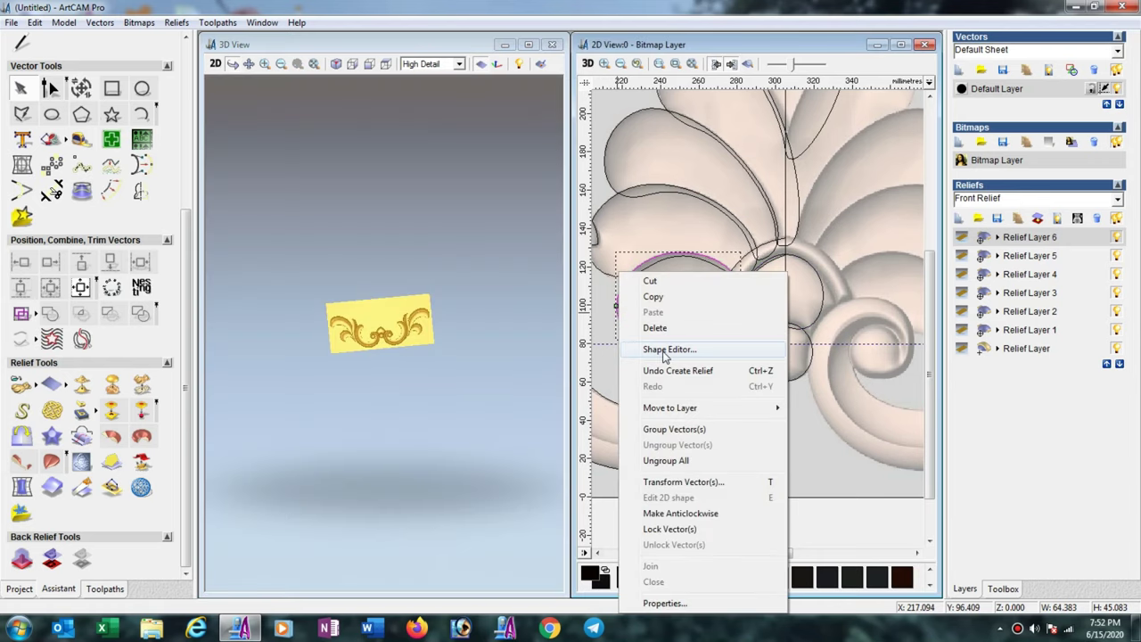
pyautogui.click(663, 350)
pyautogui.click(747, 64)
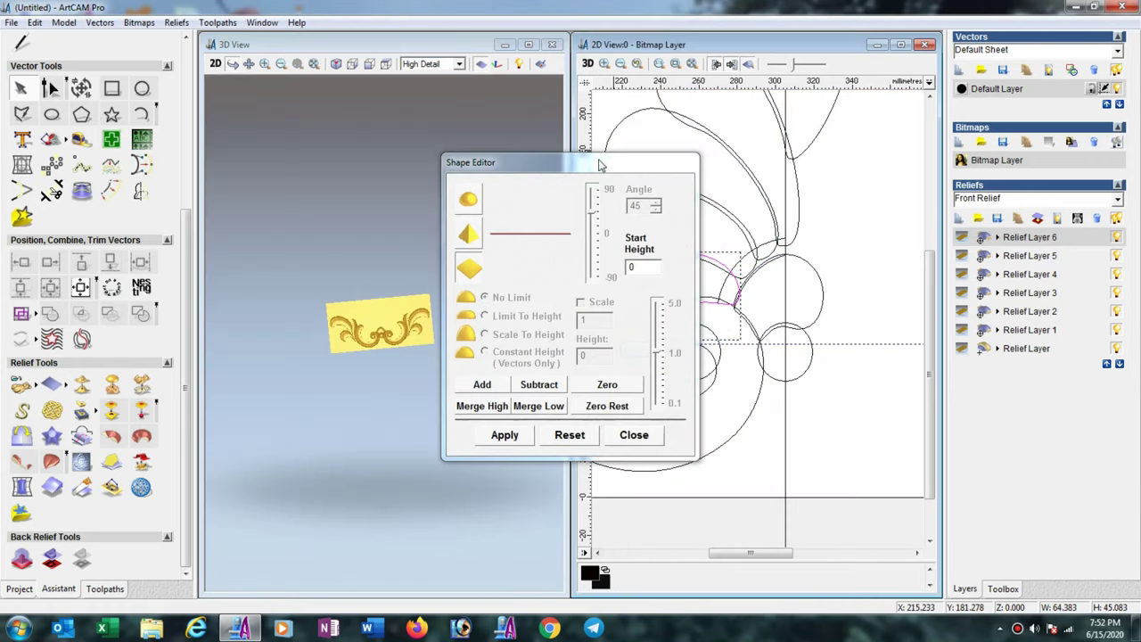
pyautogui.moveTo(600, 165); pyautogui.dragTo(338, 109)
pyautogui.click(211, 146)
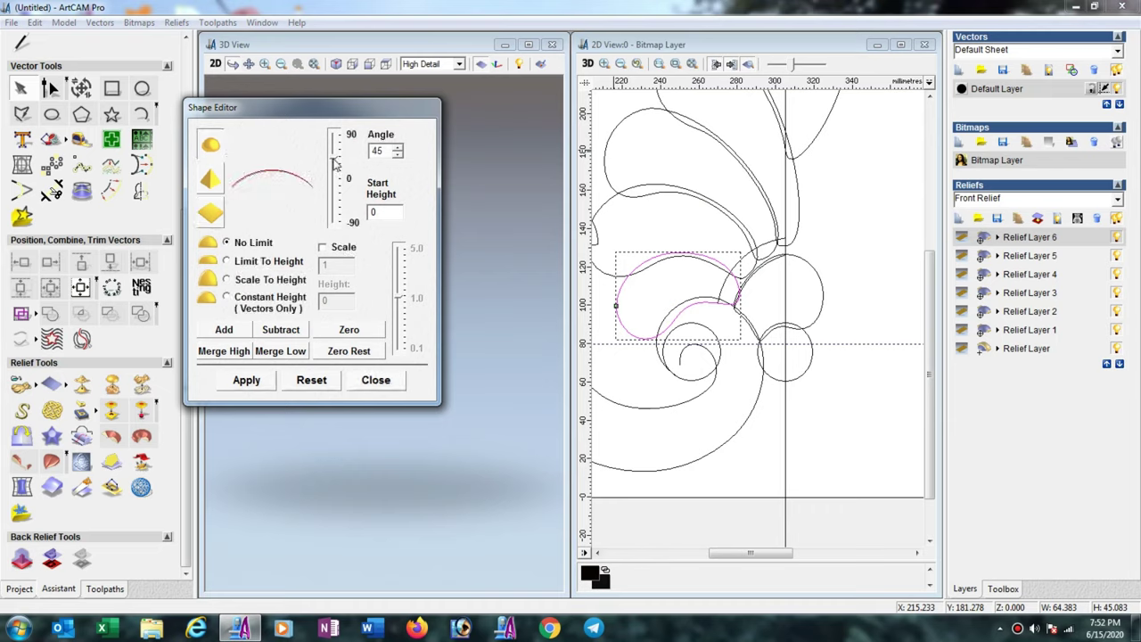
pyautogui.moveTo(336, 163); pyautogui.dragTo(335, 134)
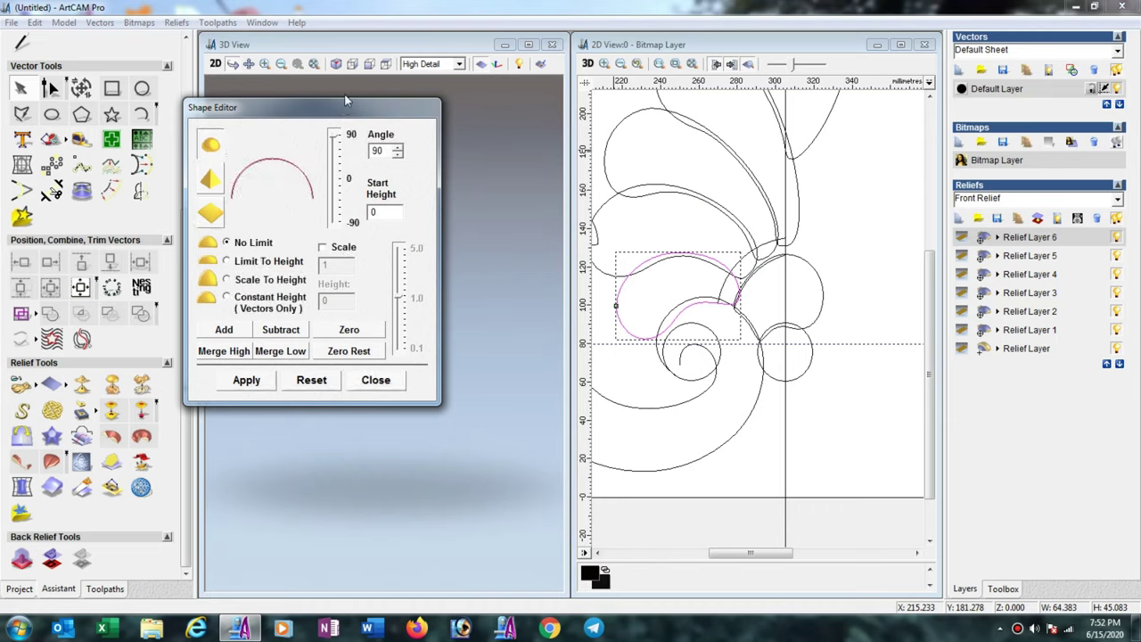
pyautogui.click(234, 330)
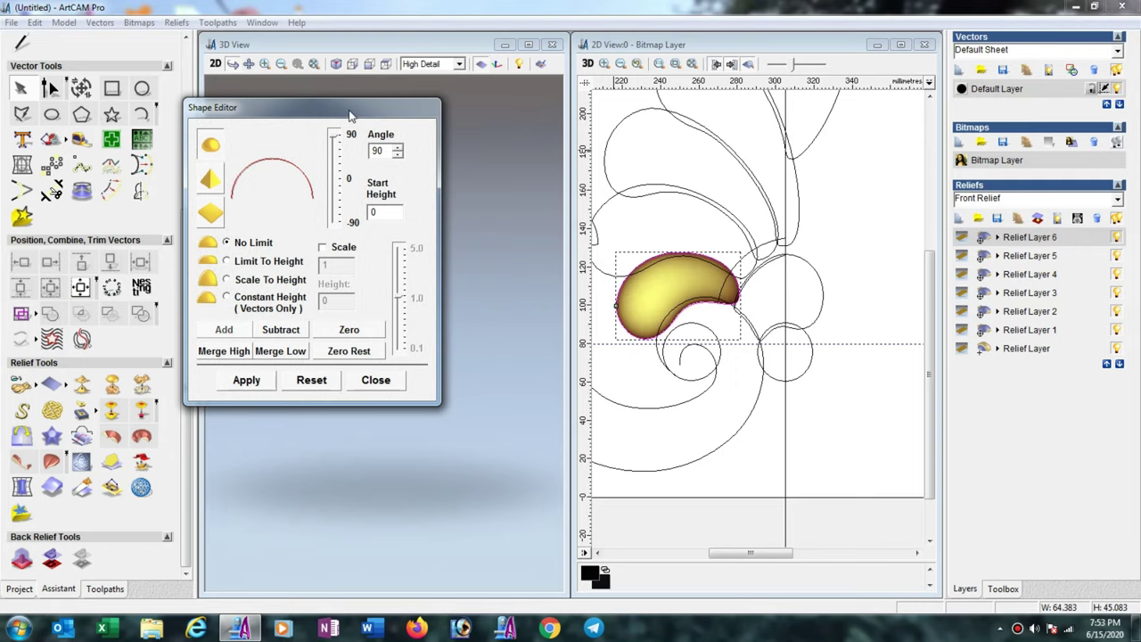
# - Scale the leaf dome's relief height to 10 mm
pyautogui.moveTo(349, 114); pyautogui.dragTo(490, 209)
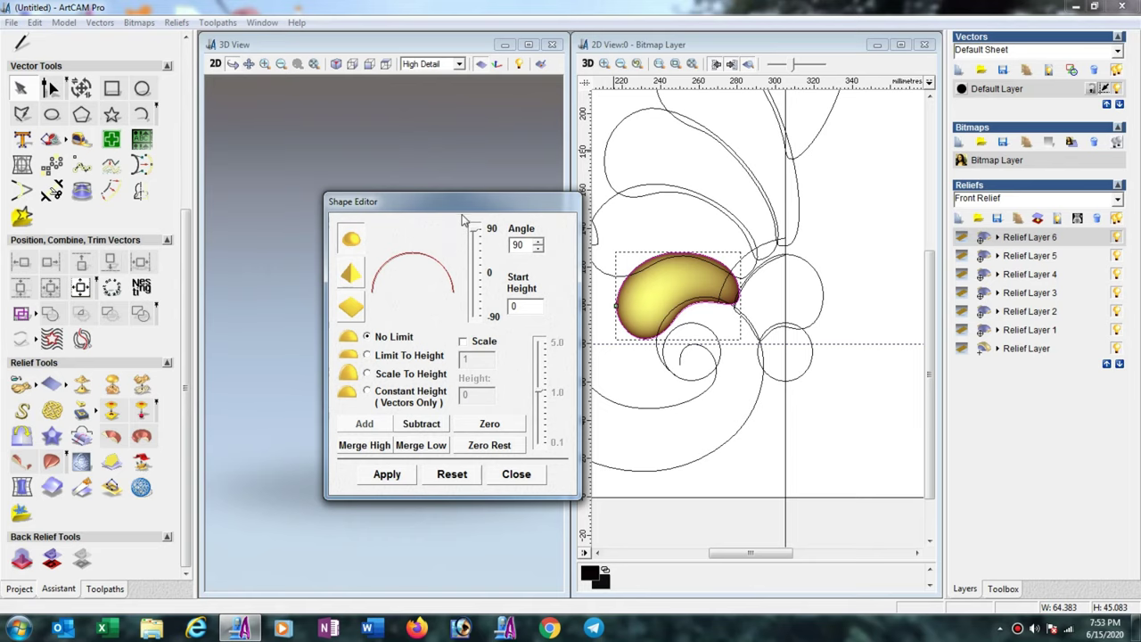
pyautogui.moveTo(446, 201); pyautogui.dragTo(559, 360)
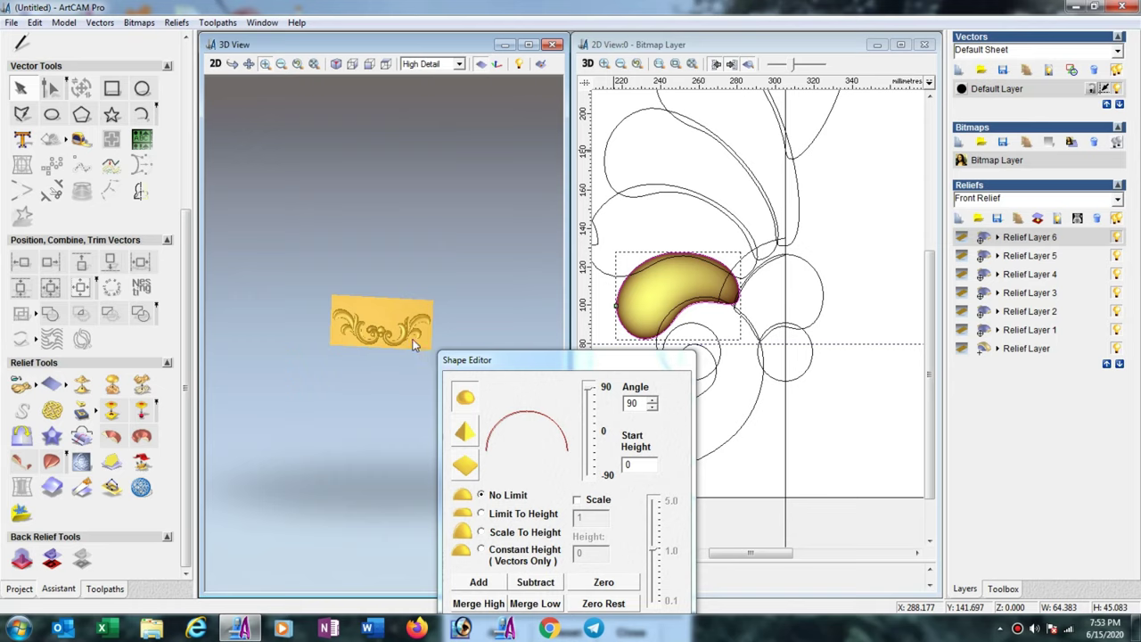
pyautogui.scroll(5, 412, 338)
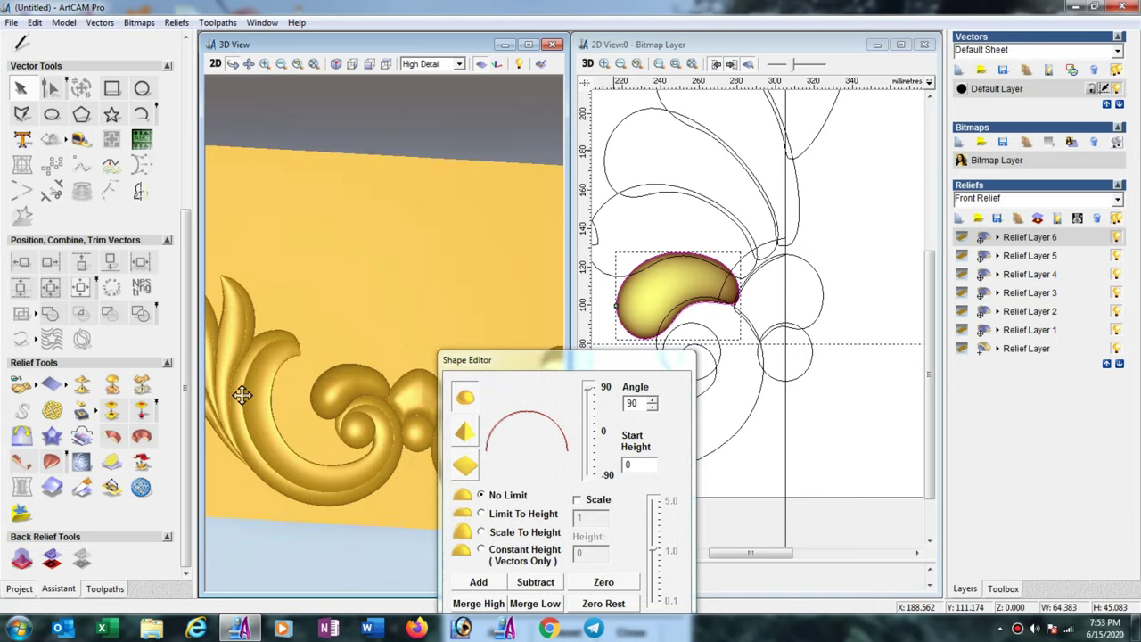
pyautogui.click(142, 385)
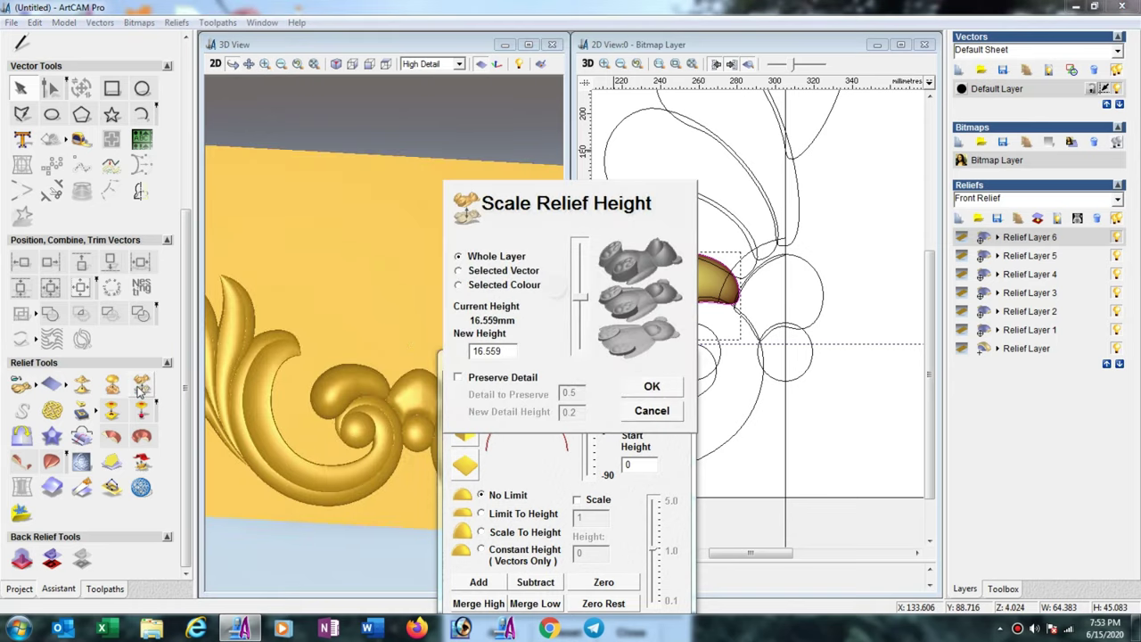
pyautogui.doubleClick(505, 351)
pyautogui.write('10')
pyautogui.press('Return')
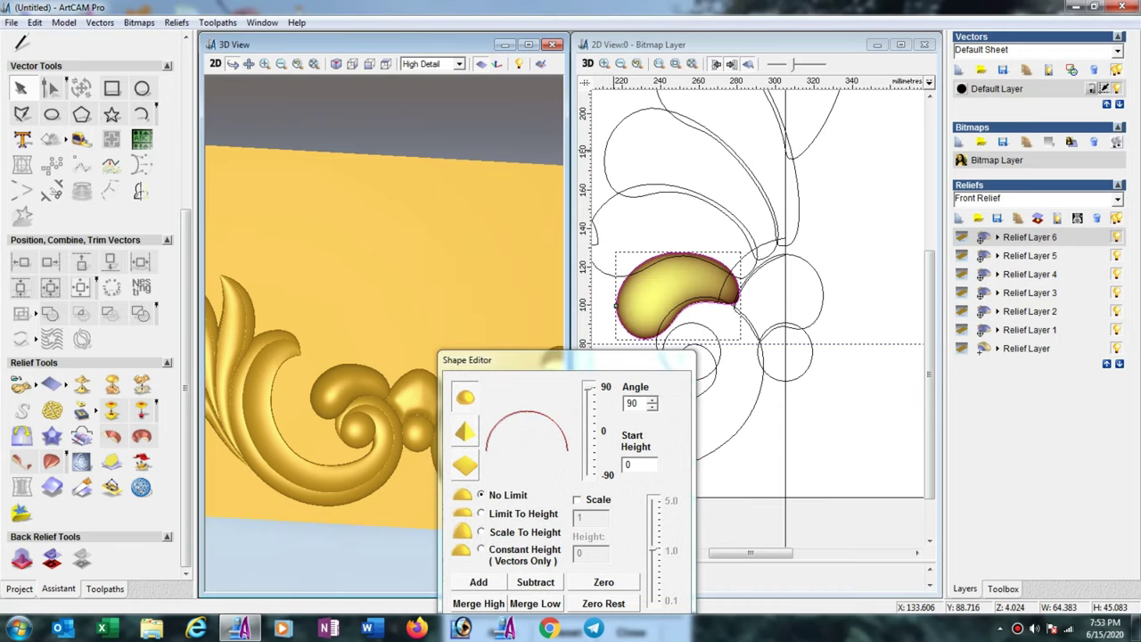
pyautogui.click(599, 261)
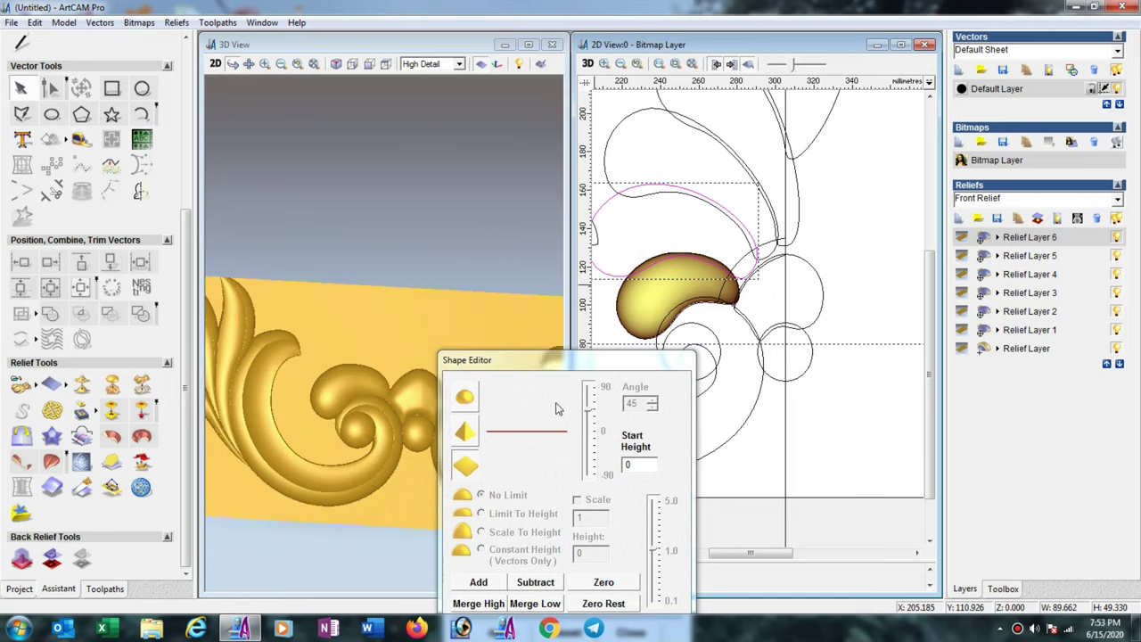
# - Add Relief Layer 7 and dome the upper leaf outline with a round 90° profile
pyautogui.moveTo(499, 360); pyautogui.dragTo(514, 291)
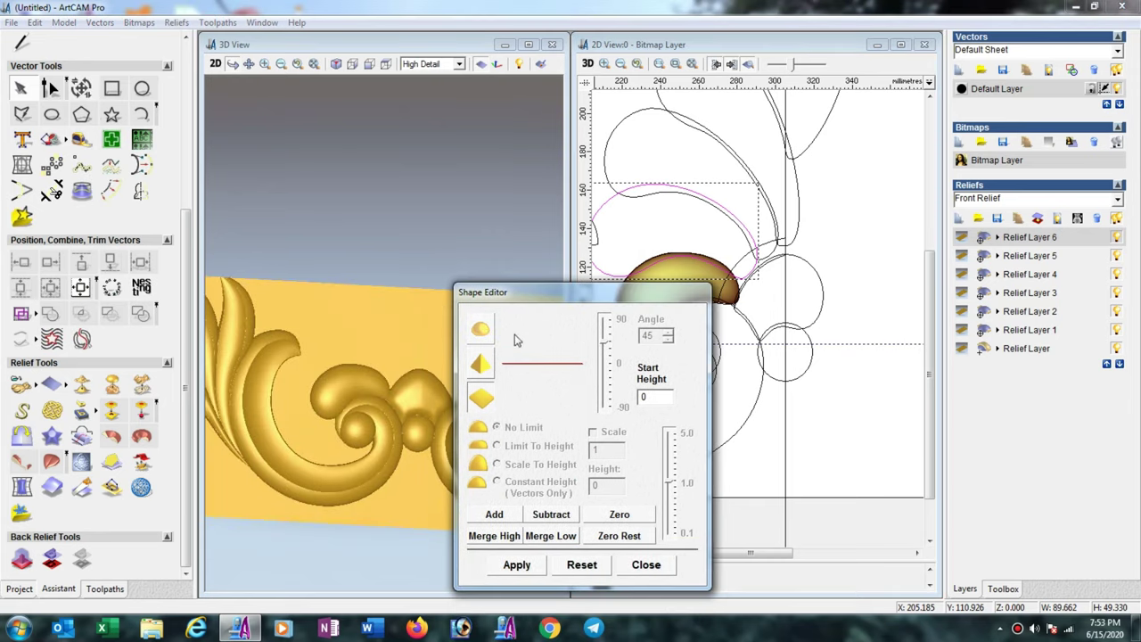
pyautogui.click(481, 330)
pyautogui.moveTo(604, 347); pyautogui.dragTo(621, 288)
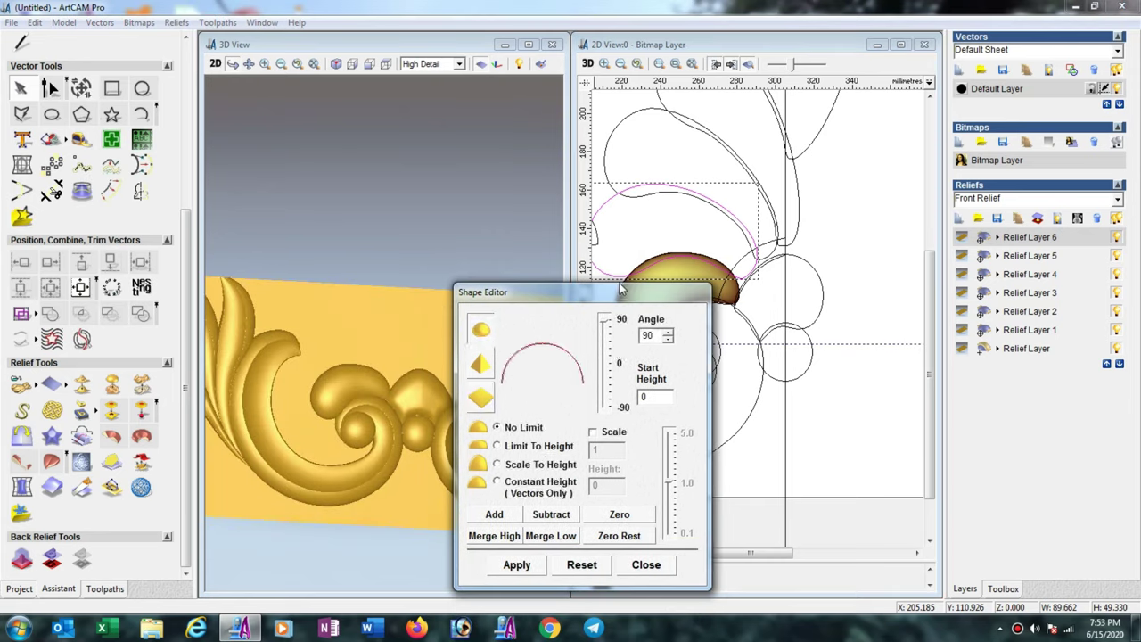
pyautogui.click(989, 248)
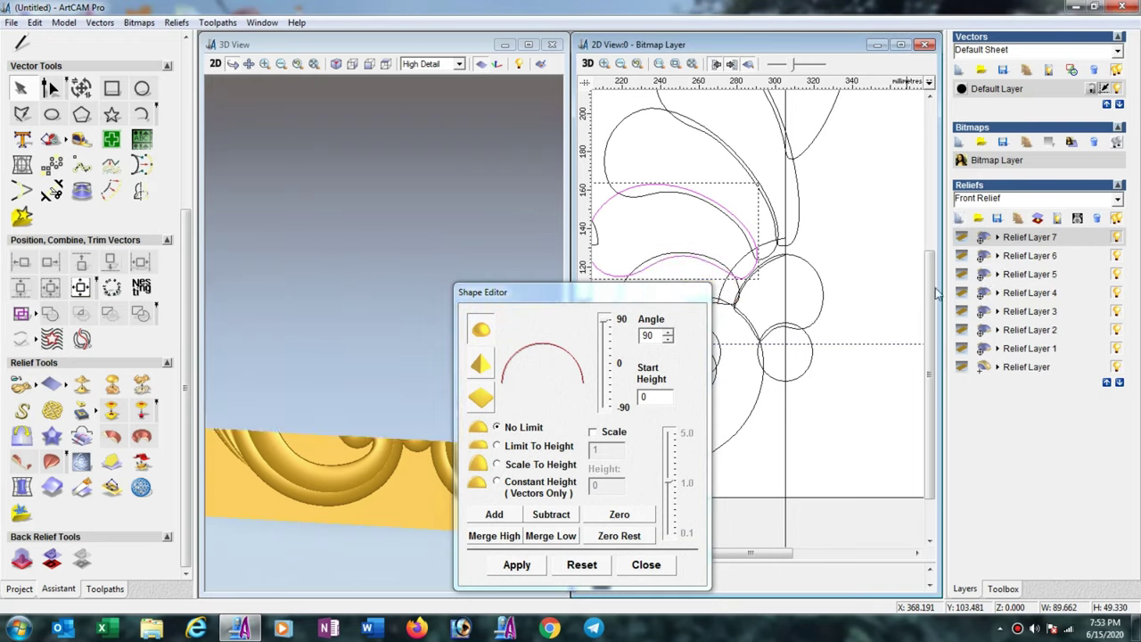
pyautogui.click(496, 515)
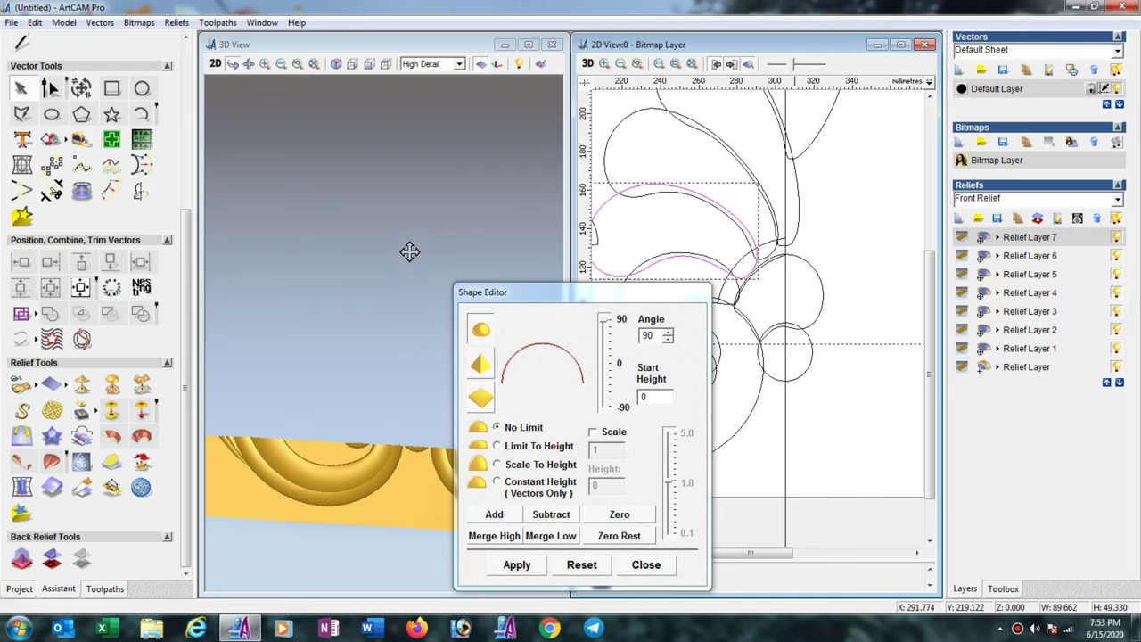
pyautogui.click(497, 515)
pyautogui.click(536, 515)
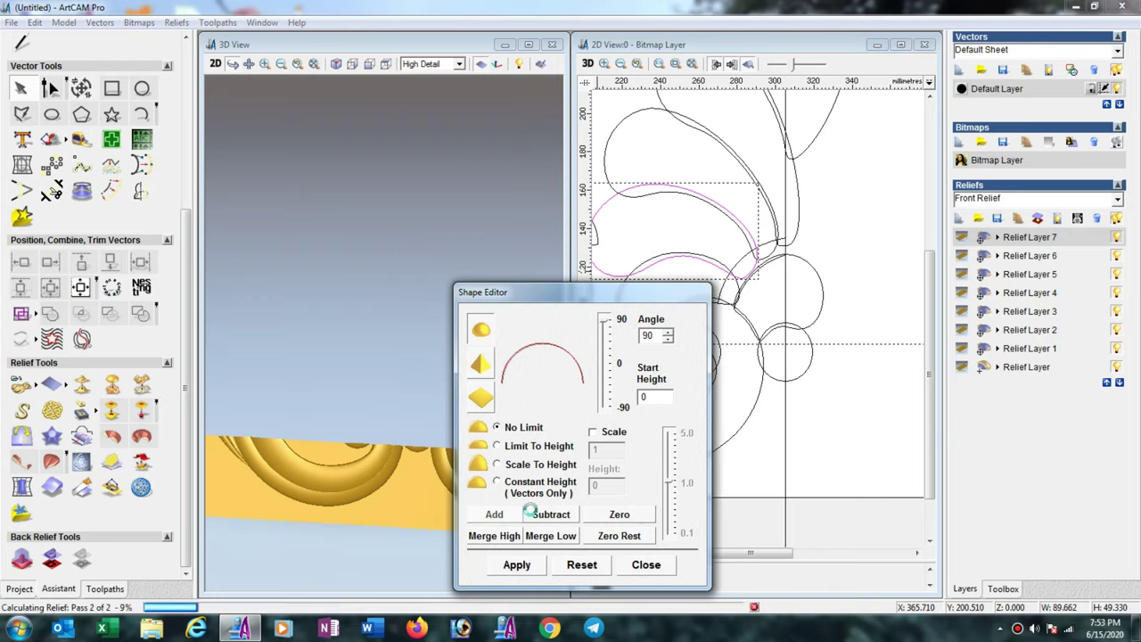
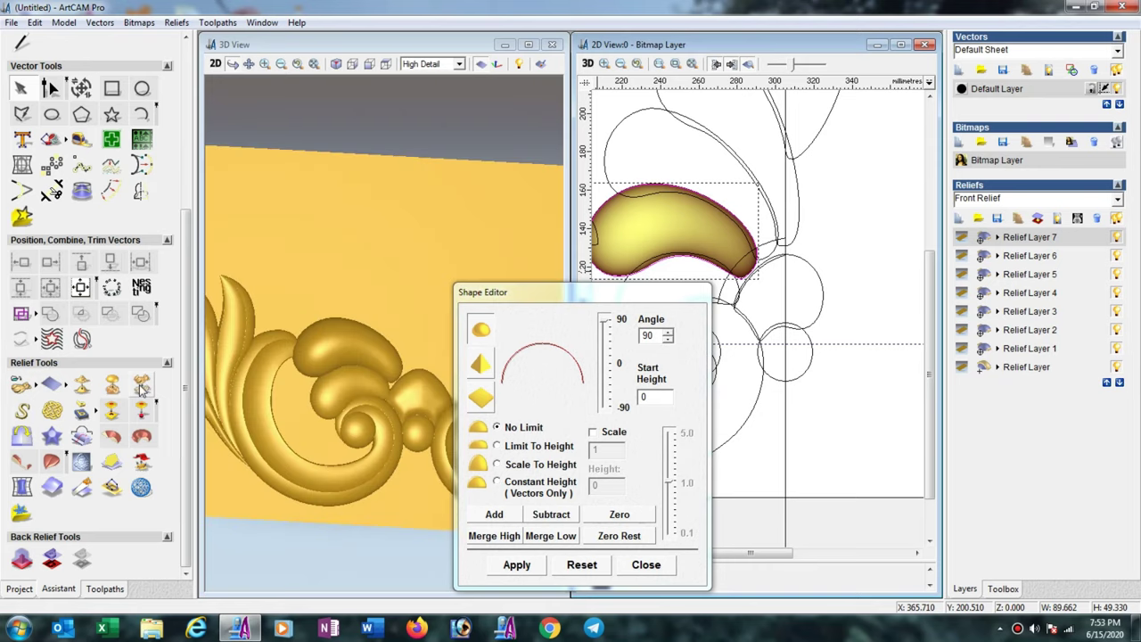
# - Scale the whole bean relief layer down to a height of 10 mm
pyautogui.click(141, 385)
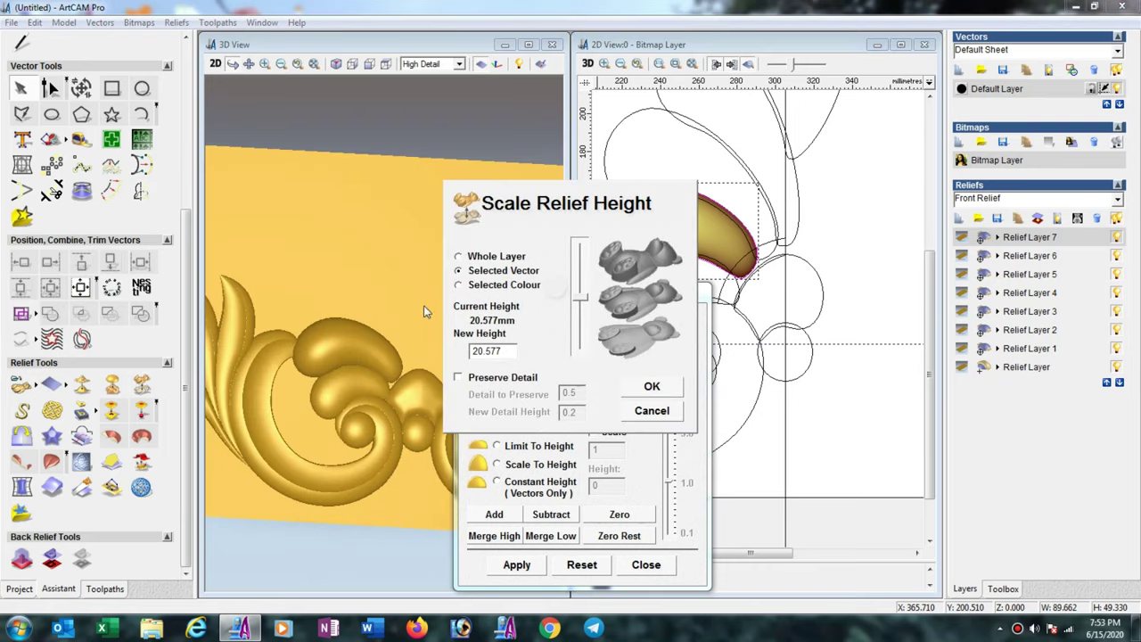
pyautogui.click(459, 257)
pyautogui.moveTo(508, 353); pyautogui.dragTo(435, 361)
pyautogui.write('10')
pyautogui.press('Return')
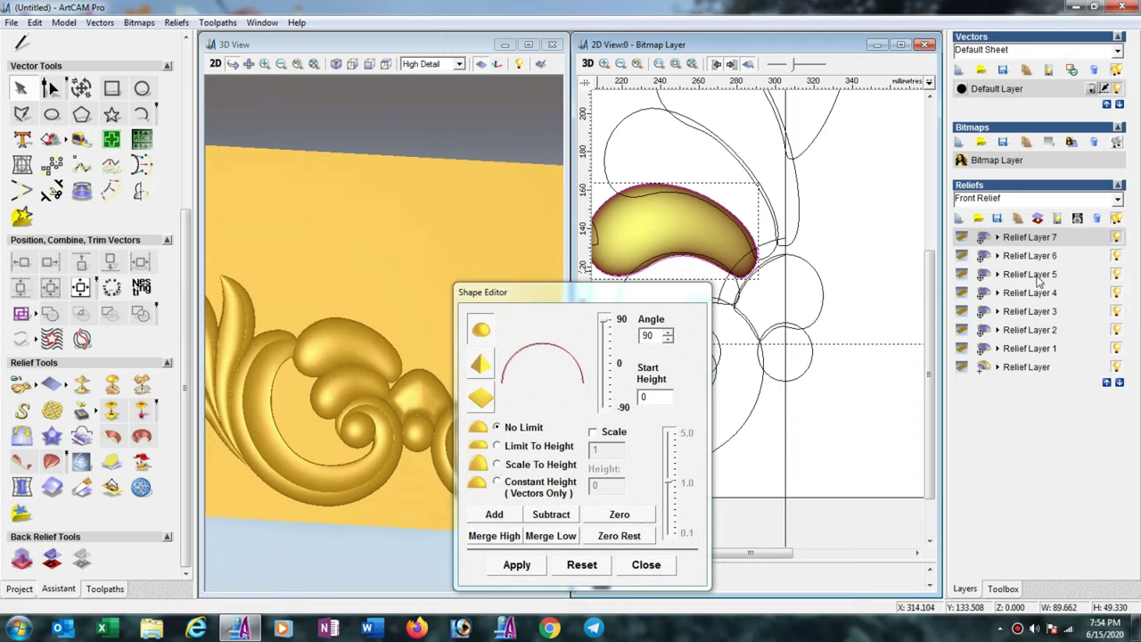
# - Mirror-merge Relief Layers 6 and 7 left over right, giving a matching right-hand bean
pyautogui.click(1037, 257)
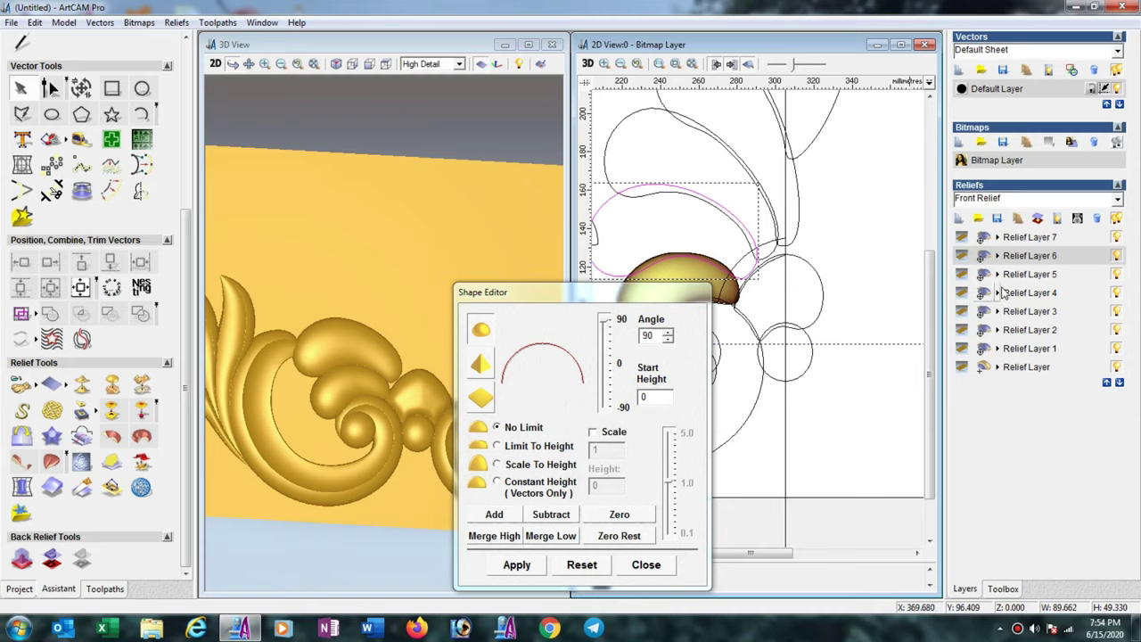
pyautogui.click(25, 438)
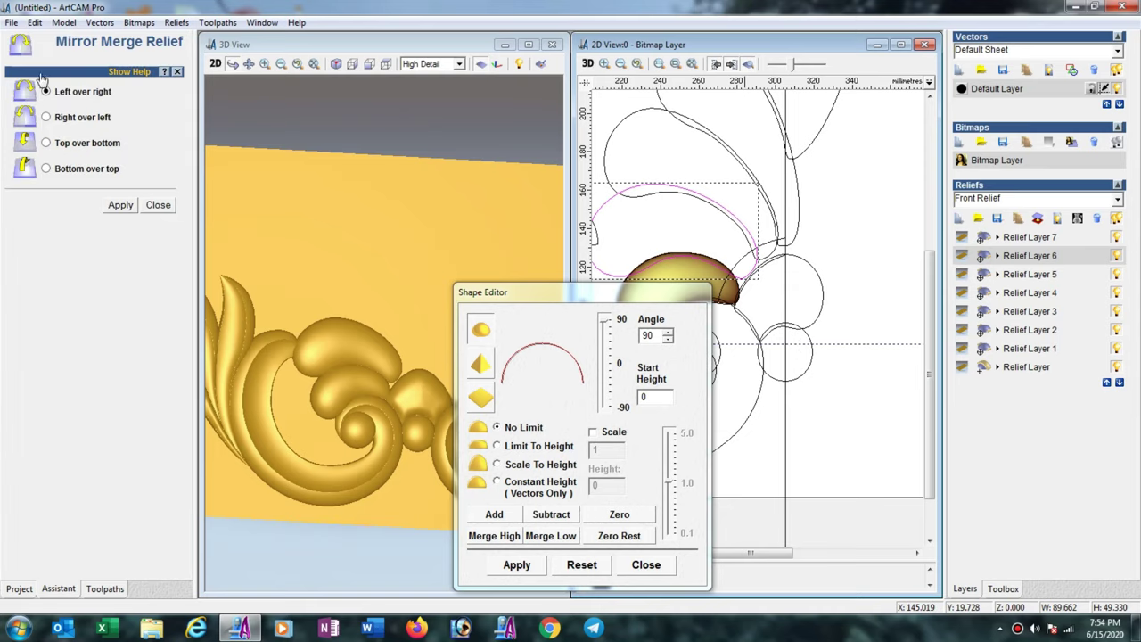
pyautogui.click(122, 207)
pyautogui.click(1037, 239)
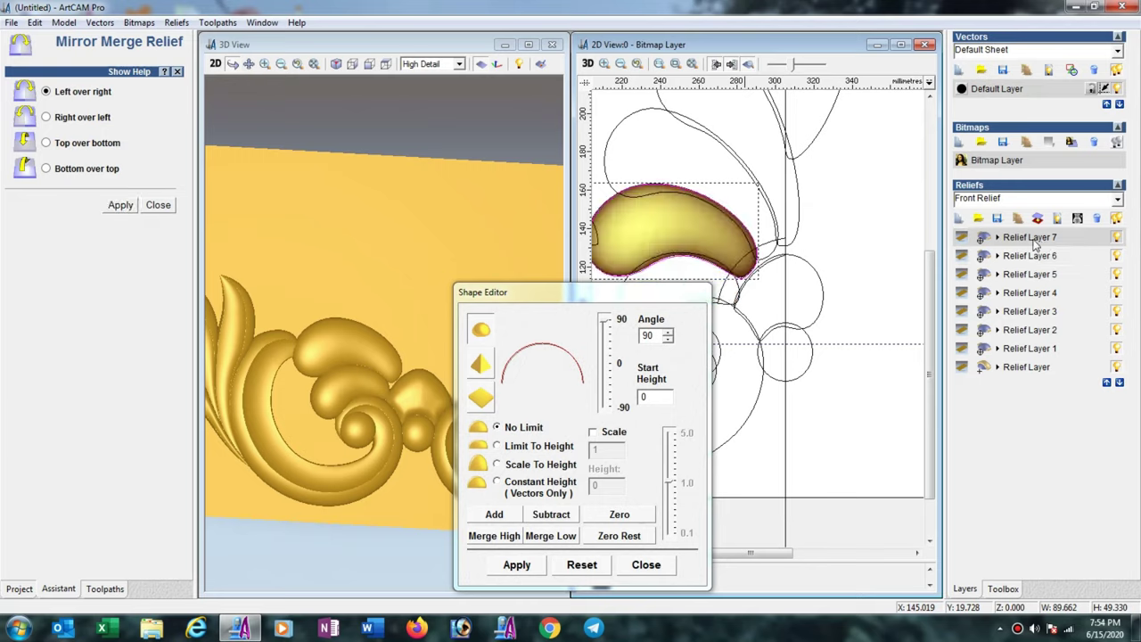
pyautogui.click(119, 206)
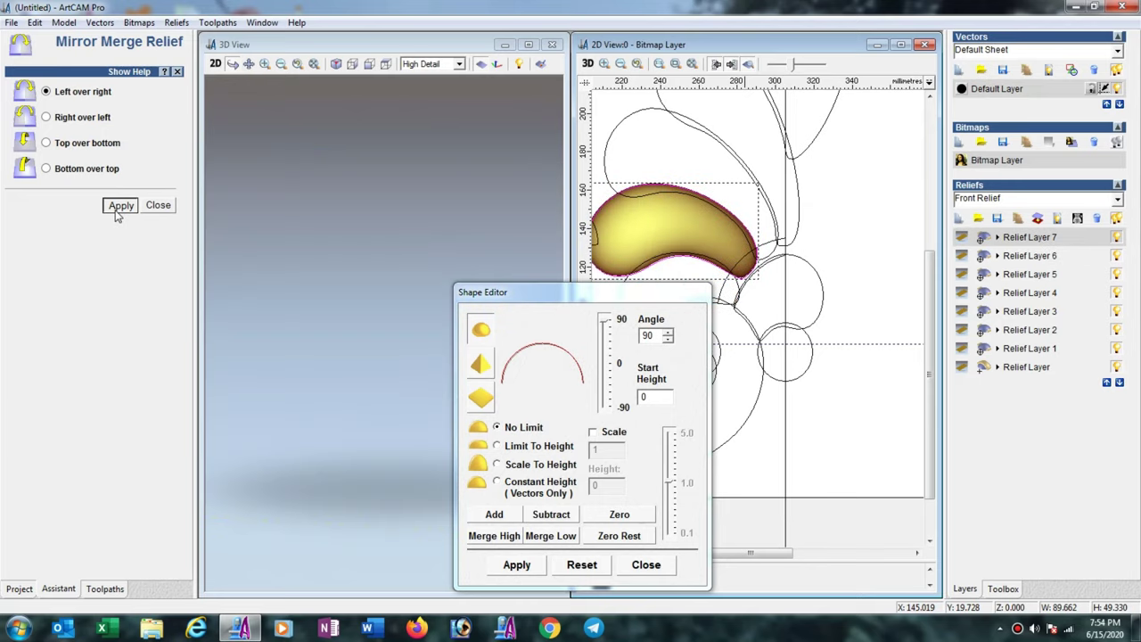
pyautogui.click(160, 206)
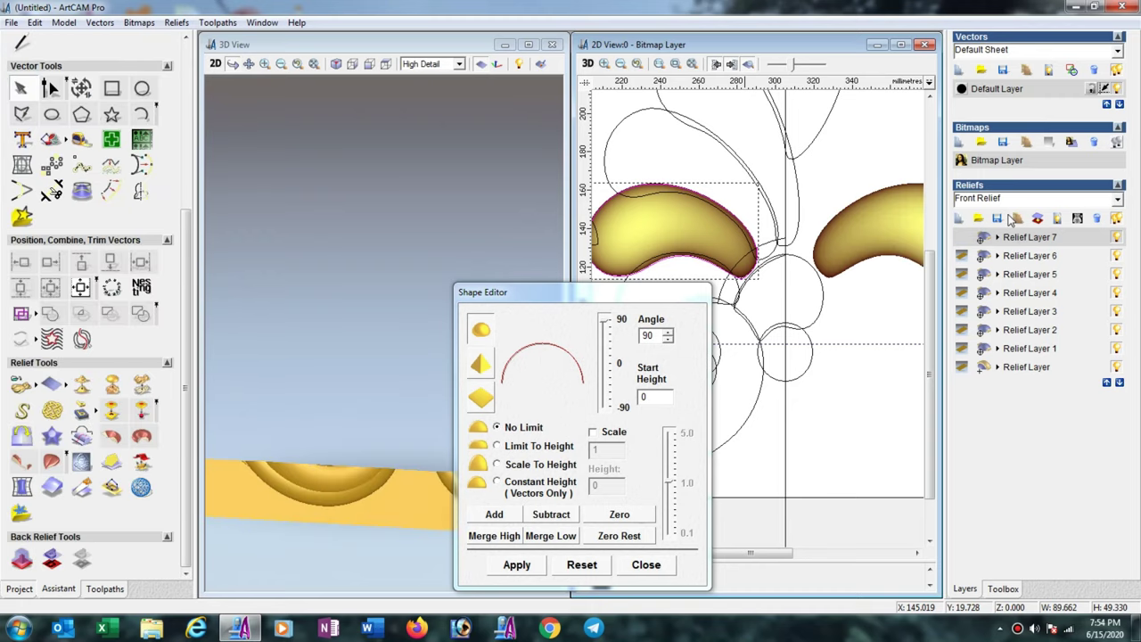
# - On new Relief Layer 8, raise the upright leaf outline as a round-profile 90° dome
pyautogui.click(959, 219)
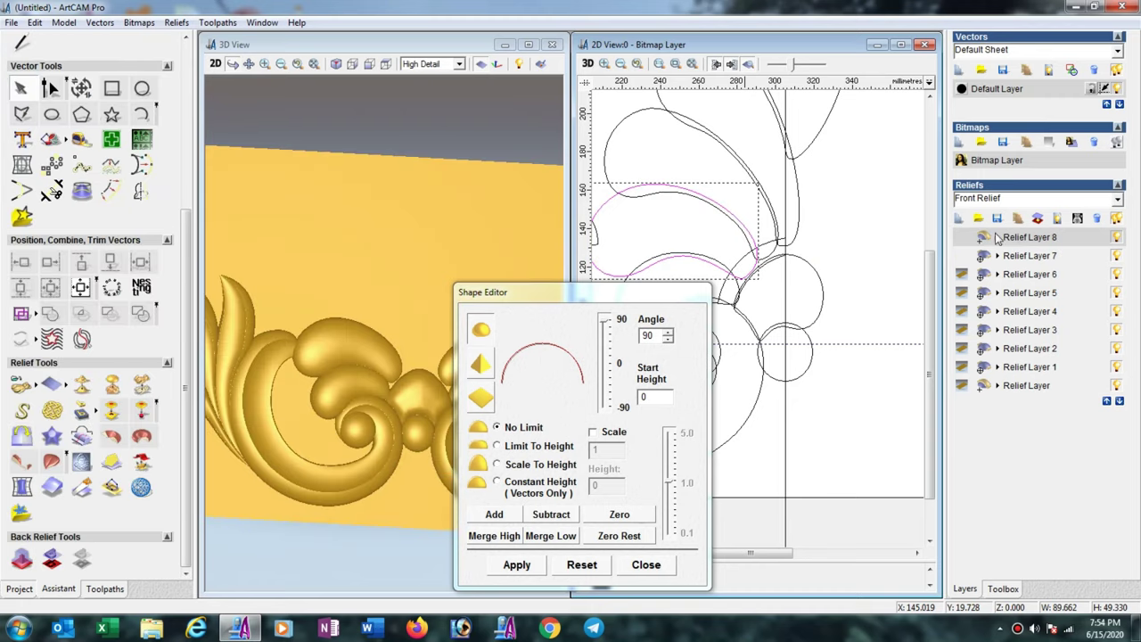
pyautogui.click(1000, 239)
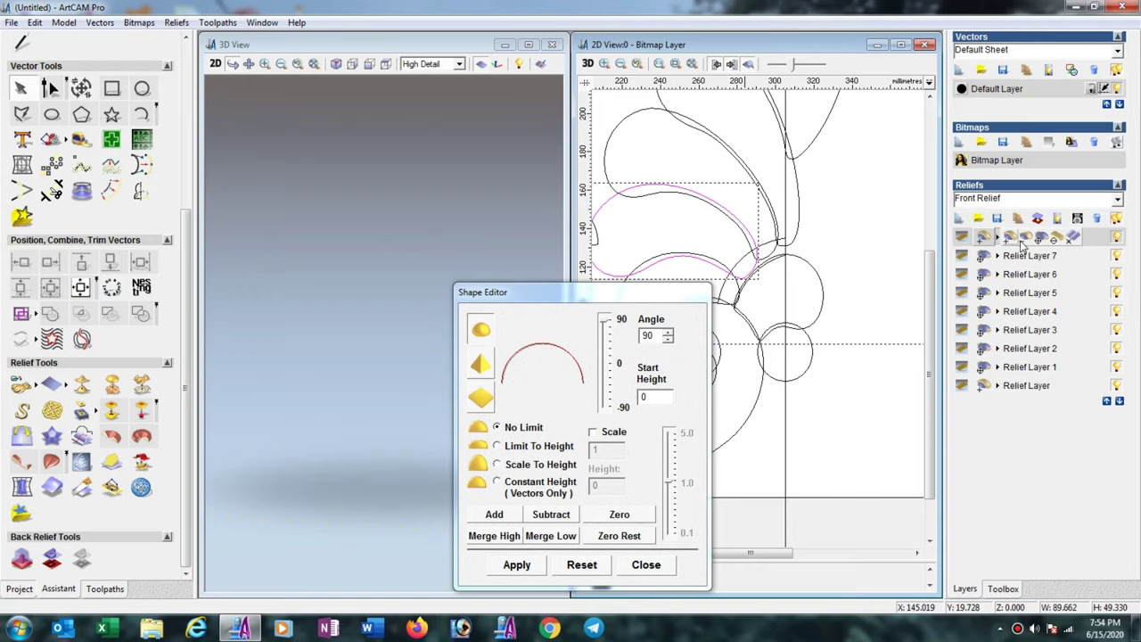
pyautogui.click(1041, 238)
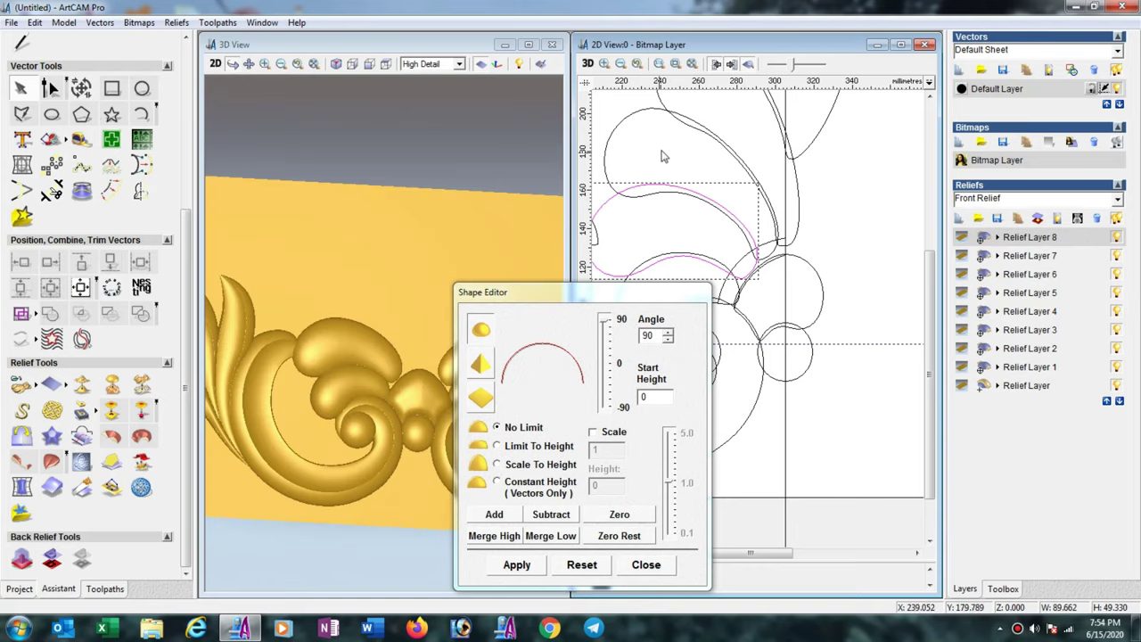
pyautogui.click(864, 213)
pyautogui.scroll(-2, 864, 213)
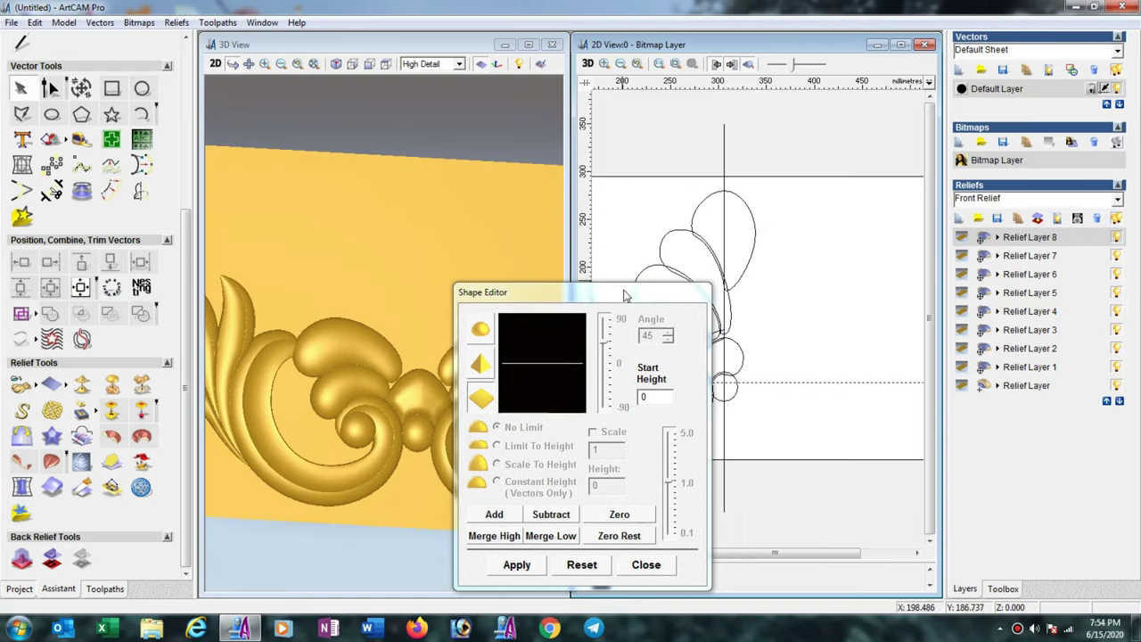
pyautogui.moveTo(630, 298)
pyautogui.mouseDown()
pyautogui.moveTo(849, 447)
pyautogui.moveTo(865, 280)
pyautogui.mouseUp()
pyautogui.click(668, 236)
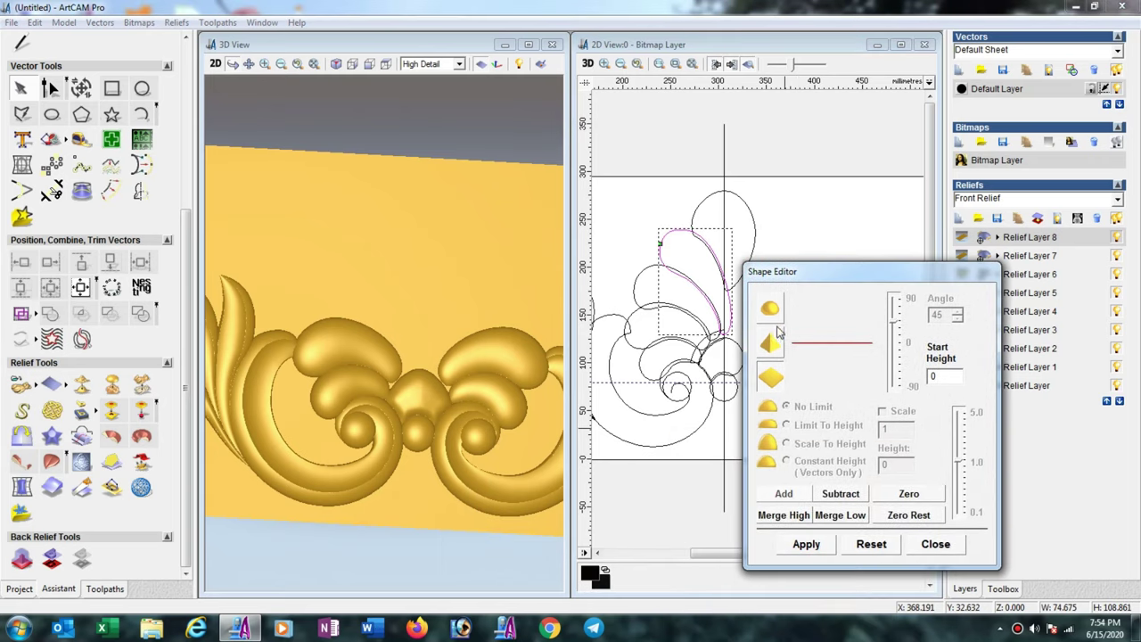
pyautogui.click(770, 312)
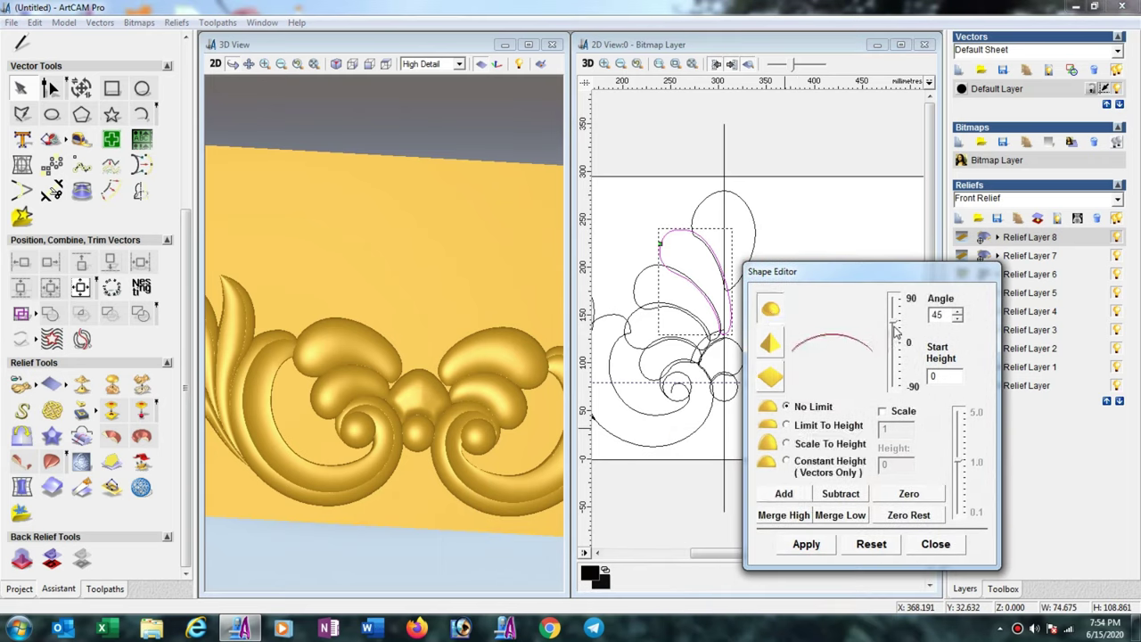
pyautogui.moveTo(895, 328); pyautogui.dragTo(894, 298)
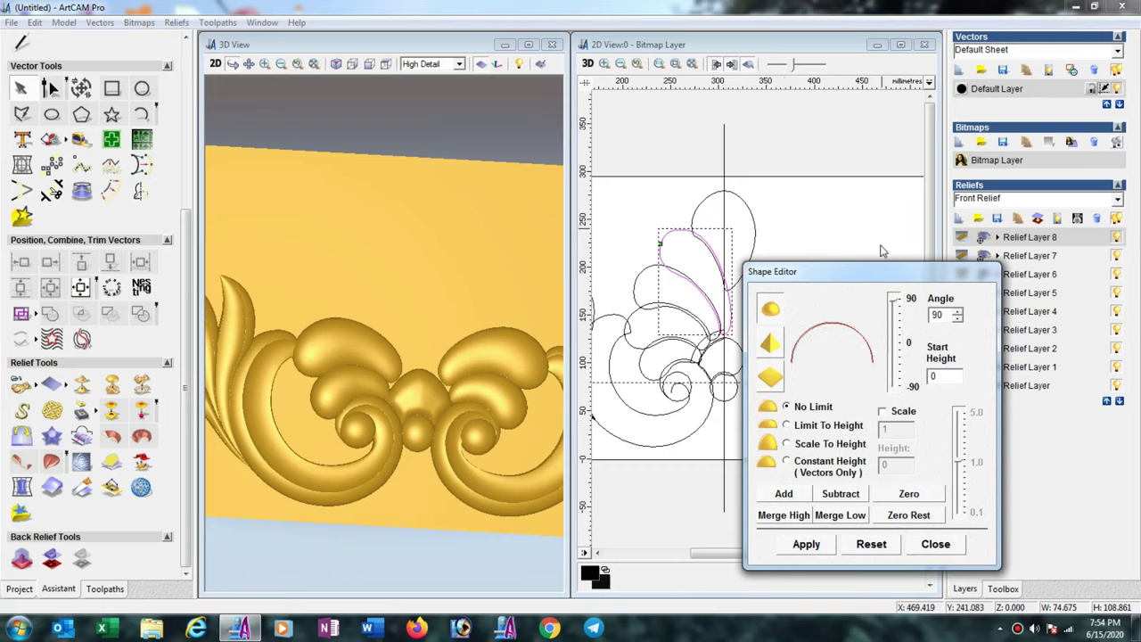
pyautogui.click(793, 494)
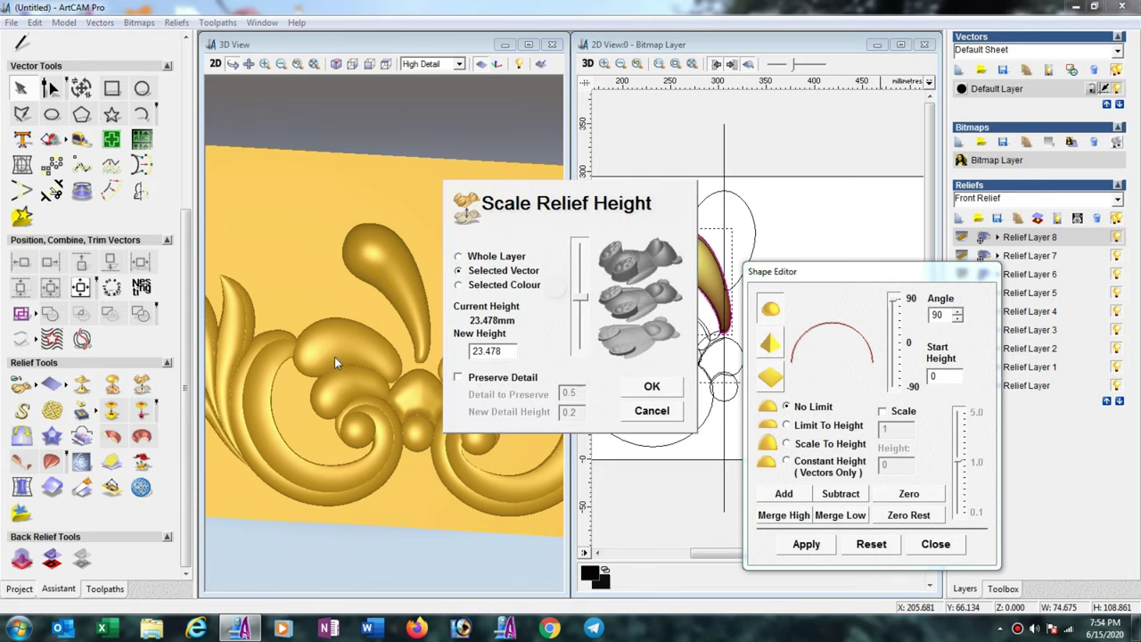
# - Scale the whole leaf layer's relief height down to 10 mm
pyautogui.click(458, 256)
pyautogui.doubleClick(499, 353)
pyautogui.write('10.0')
pyautogui.click(657, 389)
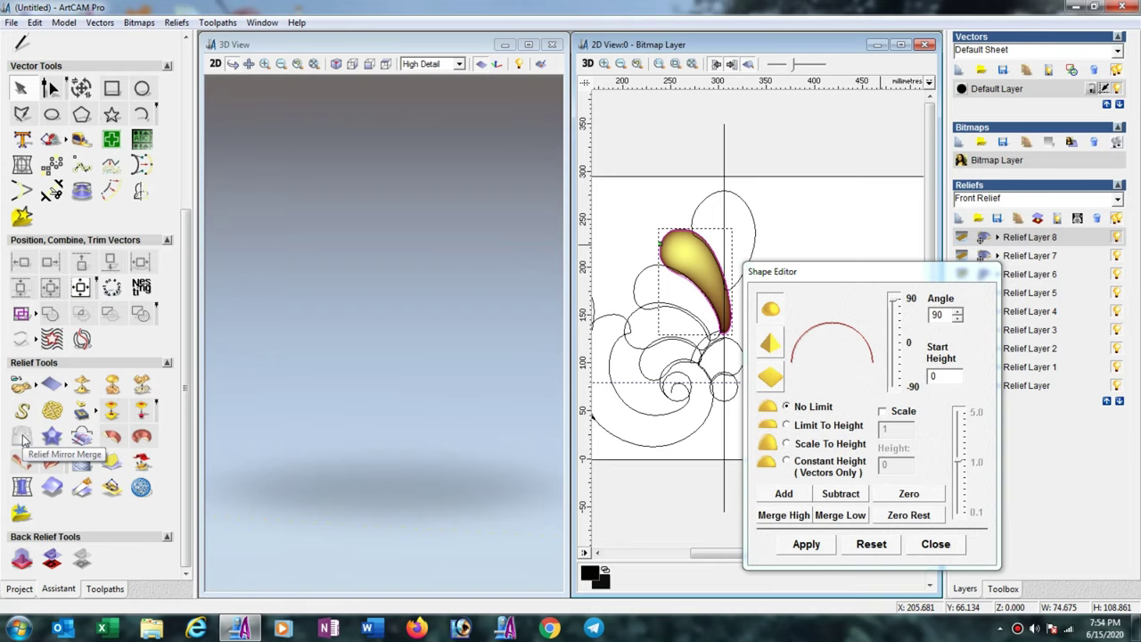
# - Mirror-merge the leaf dome left over right into a matching pair
pyautogui.click(23, 437)
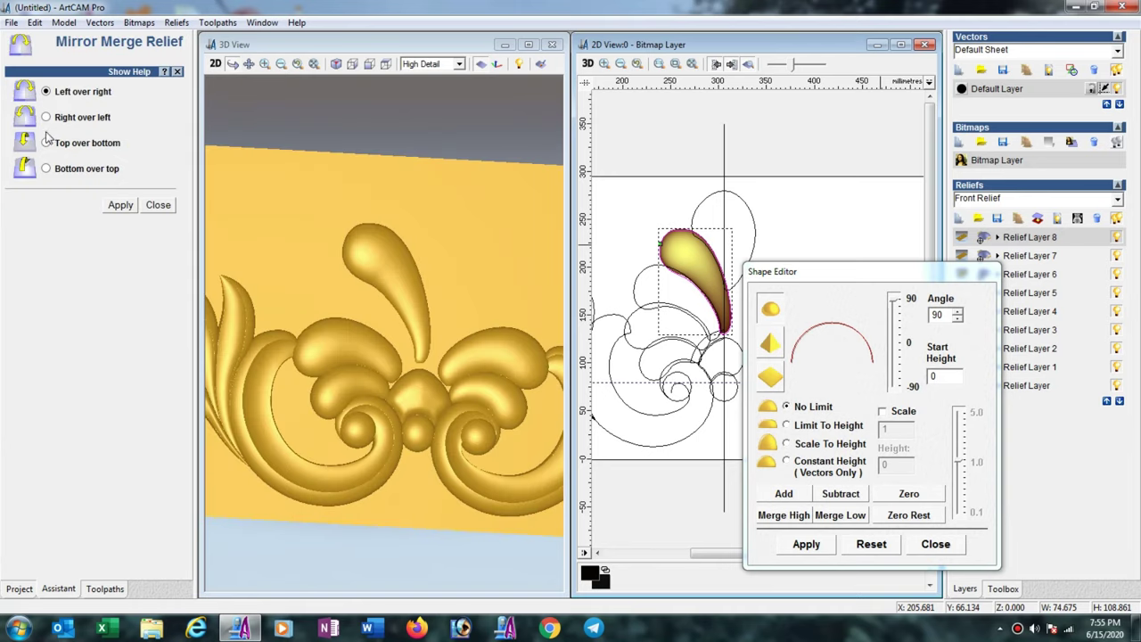
pyautogui.click(120, 205)
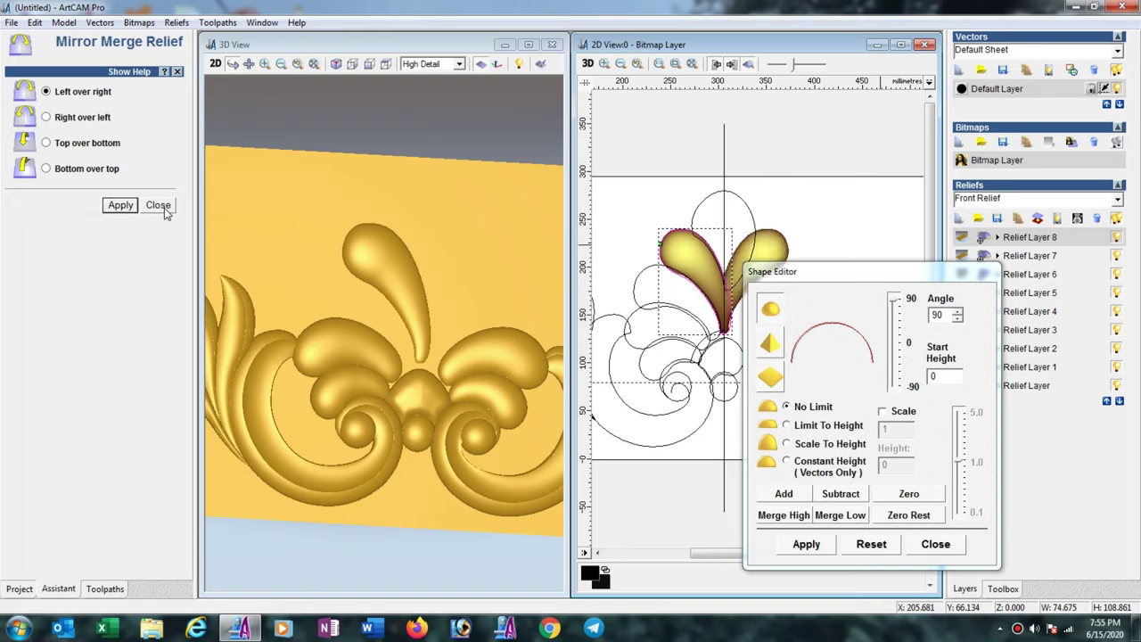
pyautogui.click(159, 206)
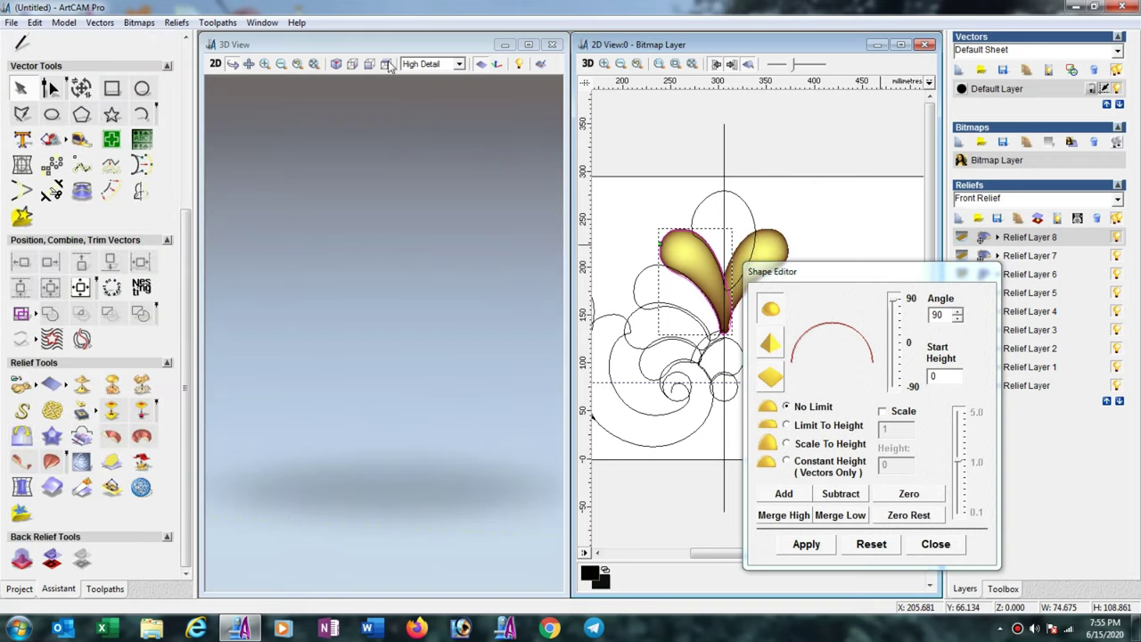
# - Redraw the 3D preview, then orbit and zoom to inspect the panel
pyautogui.click(386, 64)
pyautogui.moveTo(438, 400); pyautogui.dragTo(455, 348)
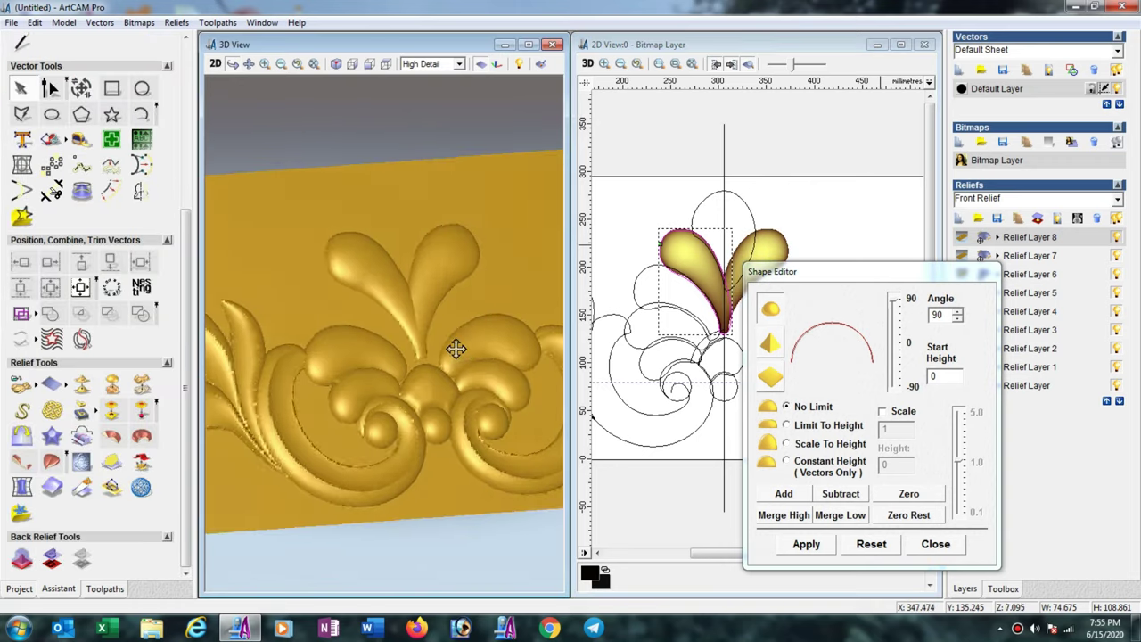
pyautogui.scroll(-2, 456, 347)
pyautogui.scroll(-2, 438, 348)
pyautogui.scroll(-2, 413, 342)
pyautogui.scroll(-2, 416, 357)
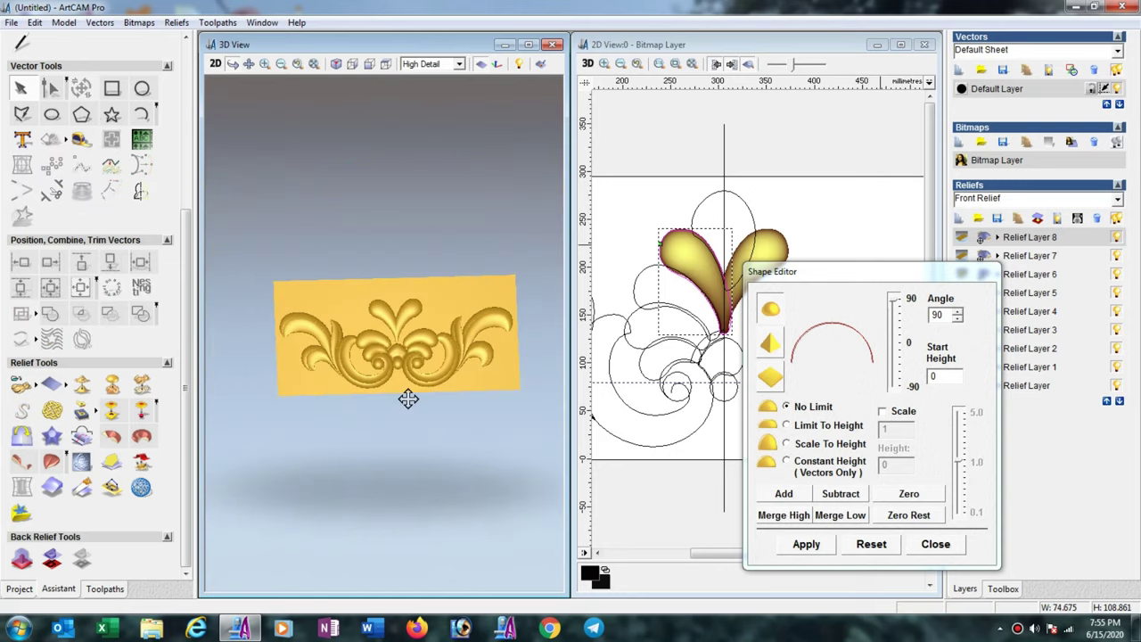
pyautogui.moveTo(408, 399)
pyautogui.mouseDown()
pyautogui.moveTo(405, 329)
pyautogui.moveTo(451, 387)
pyautogui.mouseUp()
pyautogui.scroll(1, 451, 387)
pyautogui.scroll(2, 473, 349)
pyautogui.scroll(2, 442, 358)
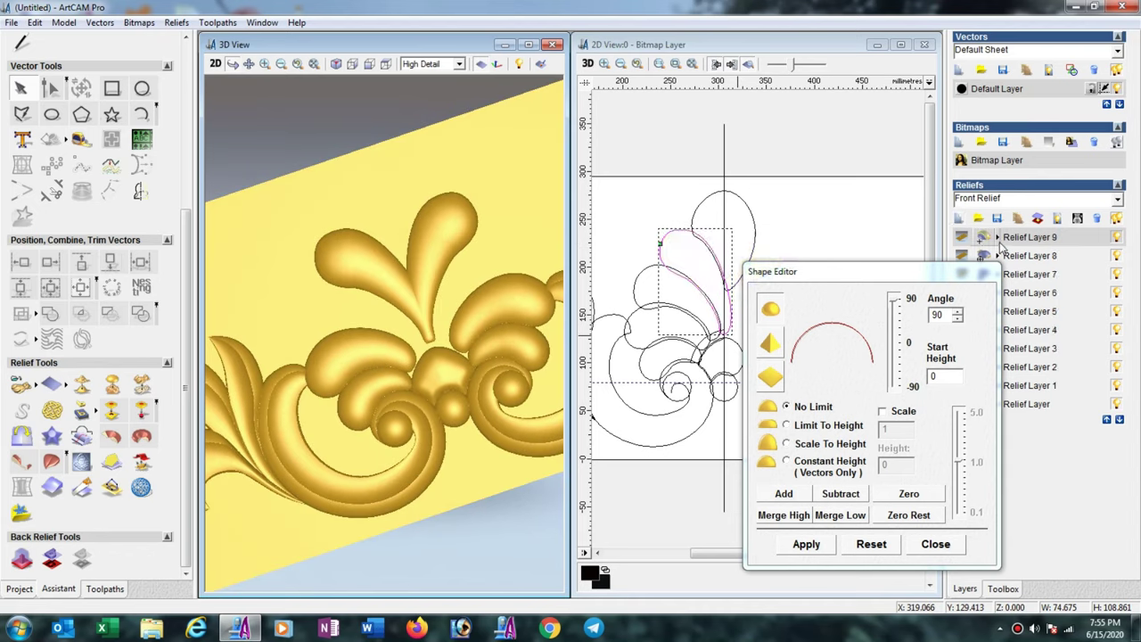
# - On Relief Layer 9, raise the curved petal outline as a rounded 90° dome
pyautogui.click(997, 238)
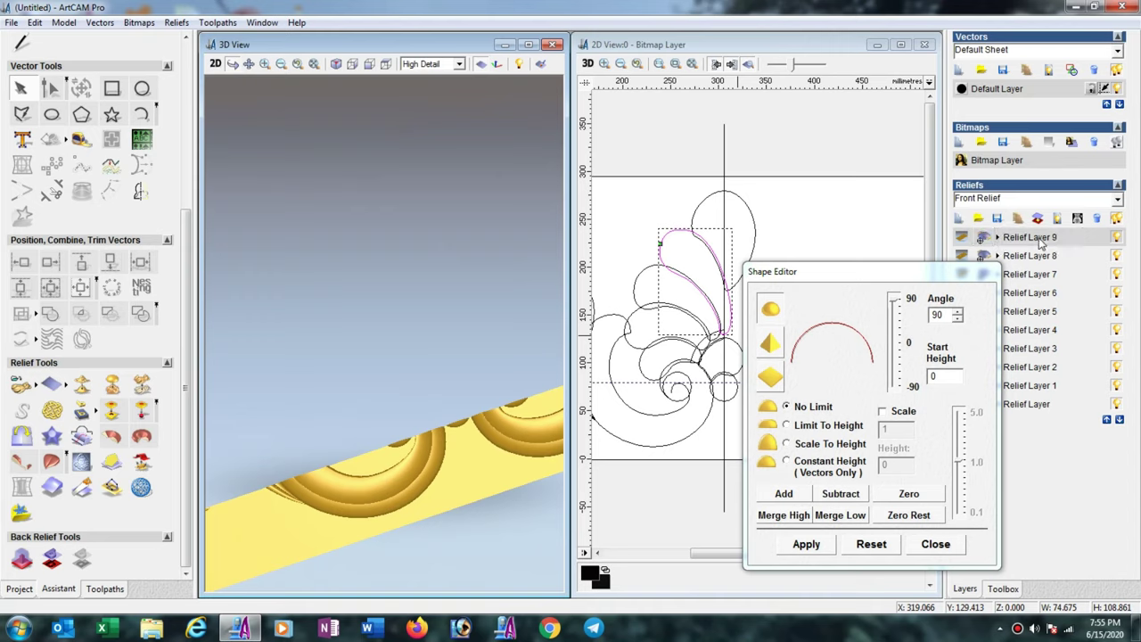
pyautogui.click(647, 282)
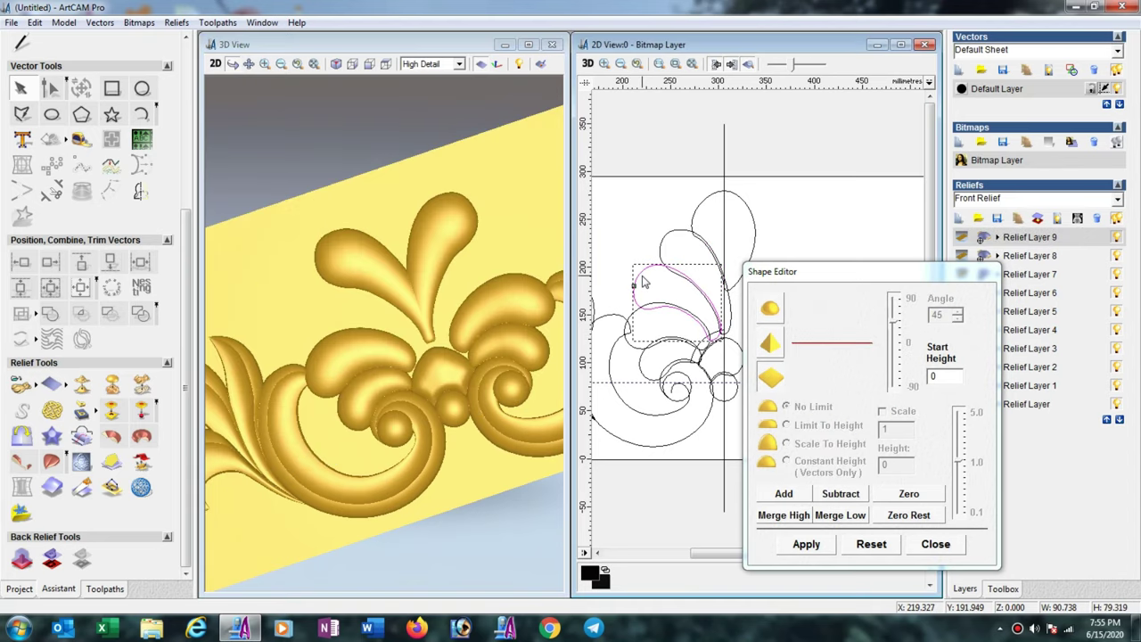
pyautogui.click(772, 314)
pyautogui.click(781, 322)
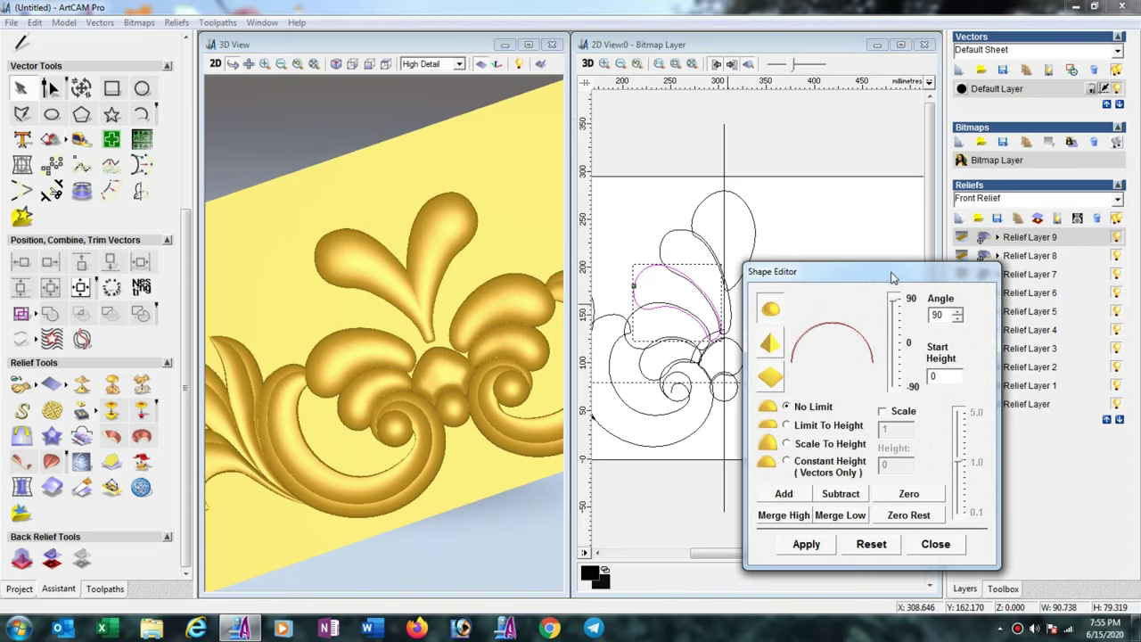
pyautogui.click(800, 498)
pyautogui.click(936, 544)
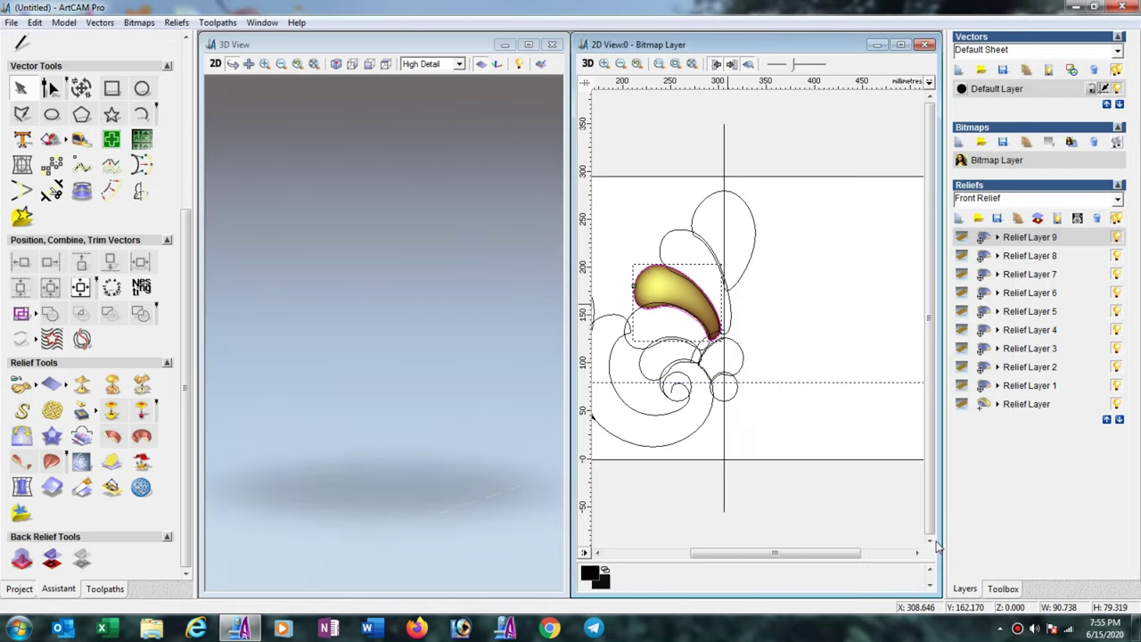
# - Scale the whole curved-leaf layer down to 10 mm high
pyautogui.click(143, 387)
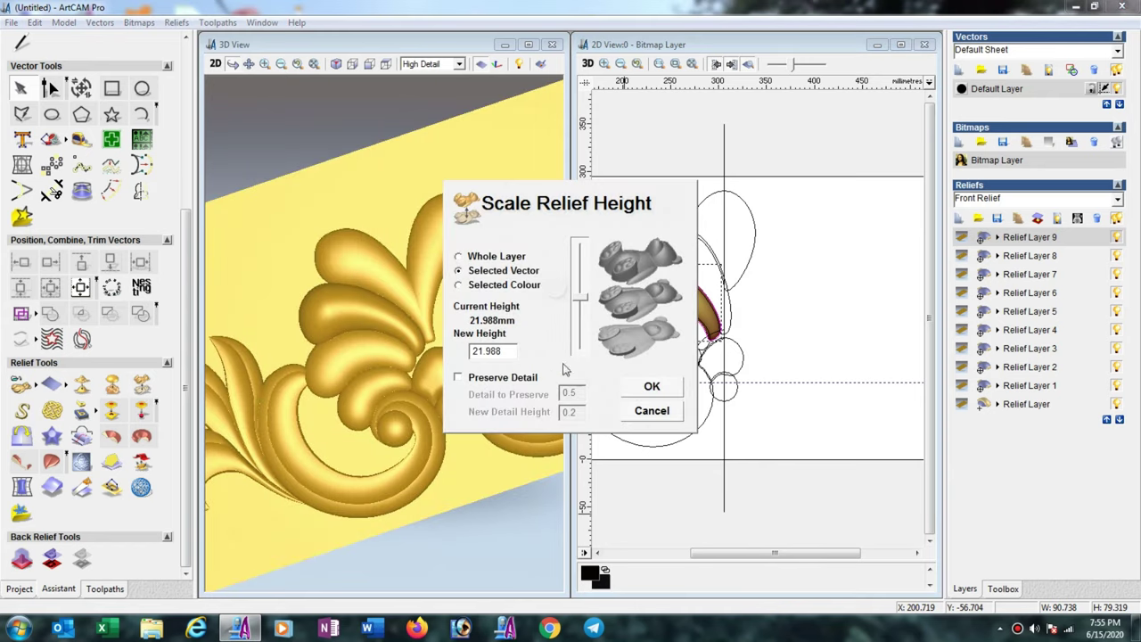
pyautogui.click(458, 257)
pyautogui.doubleClick(487, 350)
pyautogui.write('10')
pyautogui.press('Return')
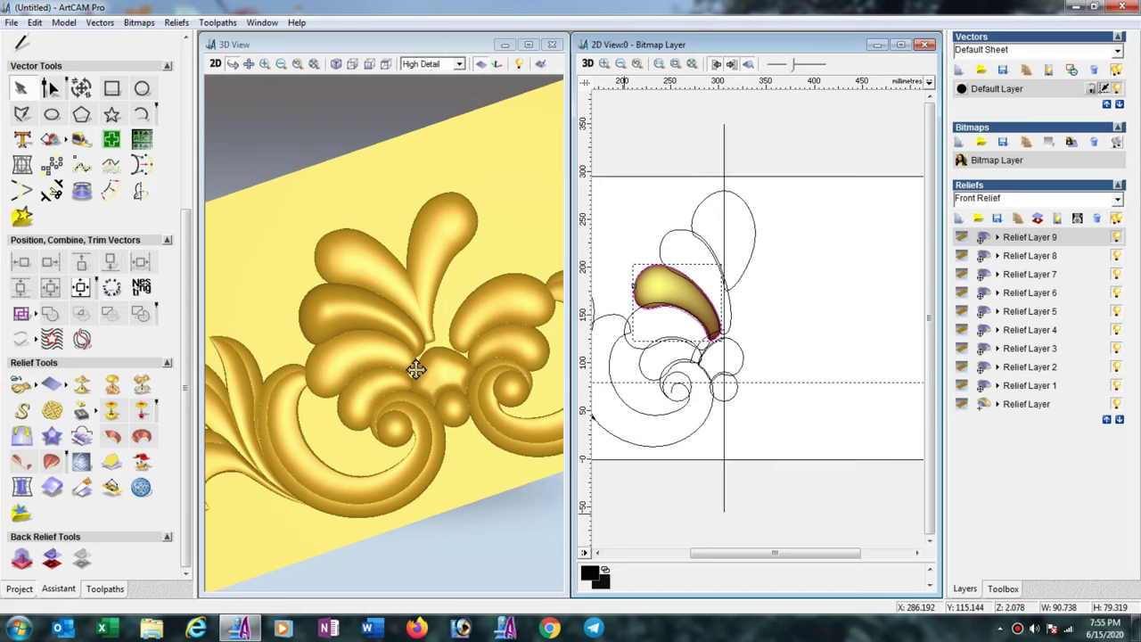
# - On new Relief Layer 10, dome the top-centre teardrop with a round 90° profile
pyautogui.click(960, 220)
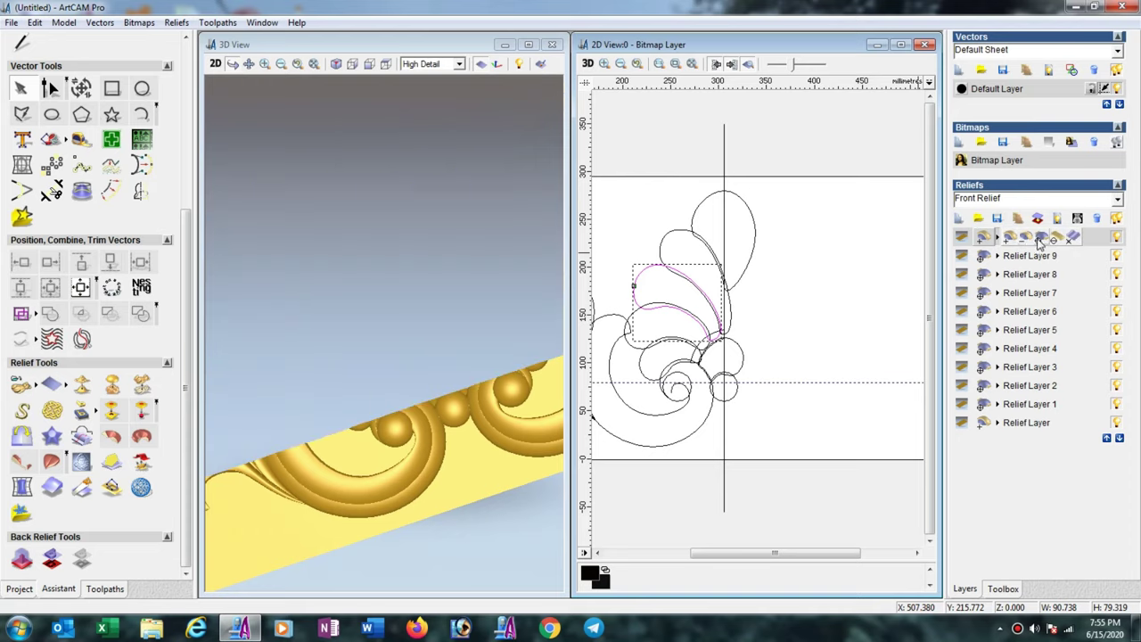
pyautogui.click(702, 213)
pyautogui.rightClick(701, 213)
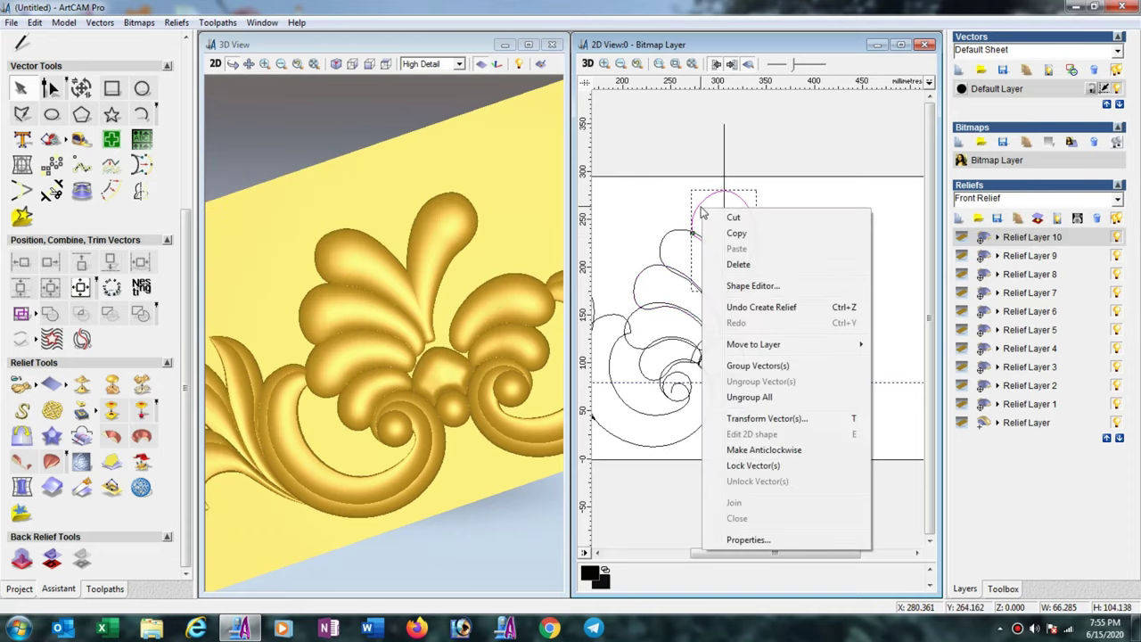
pyautogui.click(750, 286)
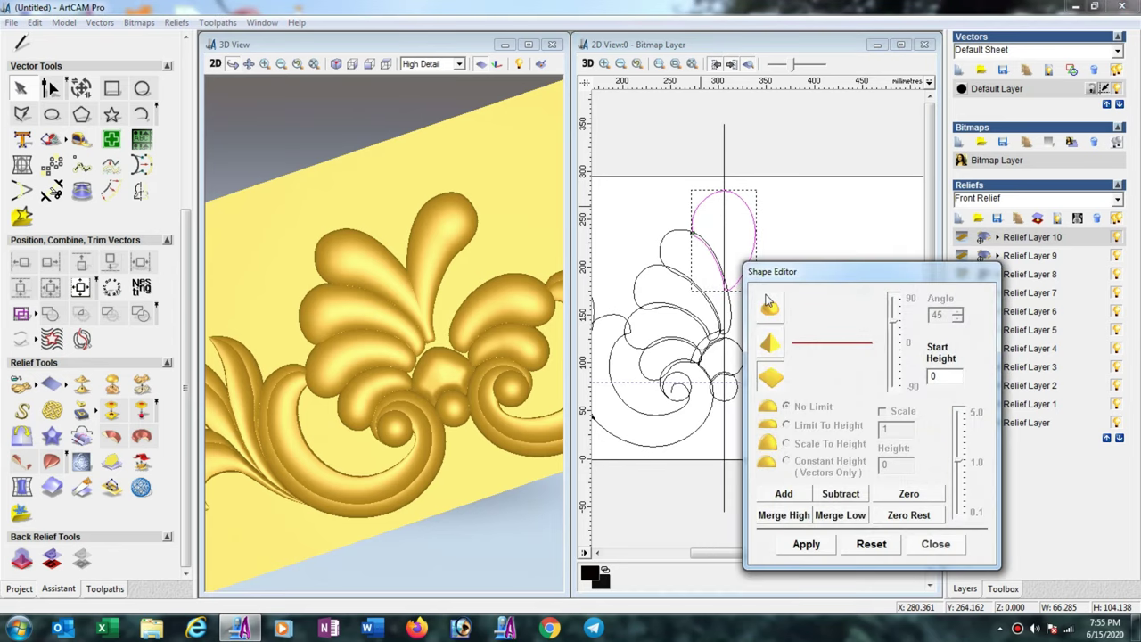
pyautogui.click(770, 305)
pyautogui.moveTo(894, 320); pyautogui.dragTo(893, 296)
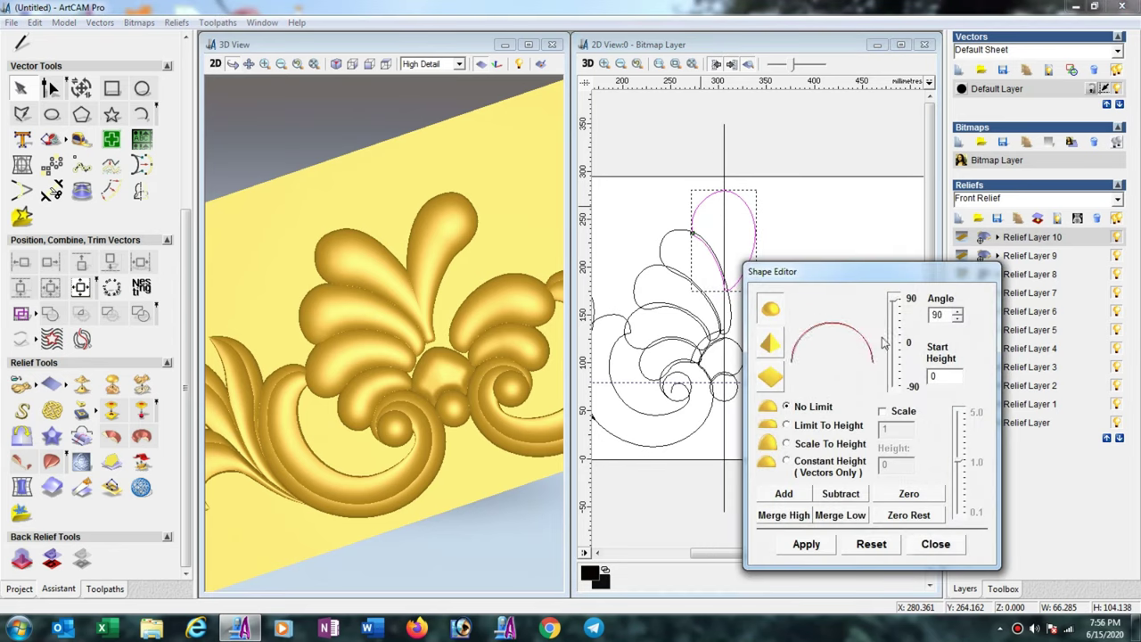
pyautogui.click(794, 495)
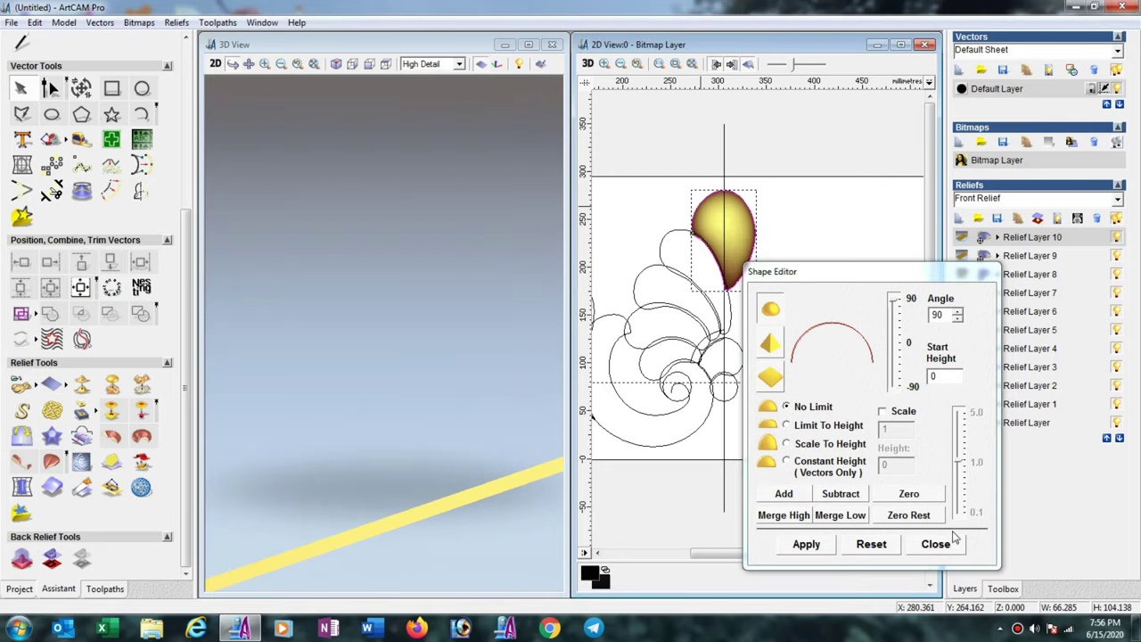
pyautogui.click(943, 545)
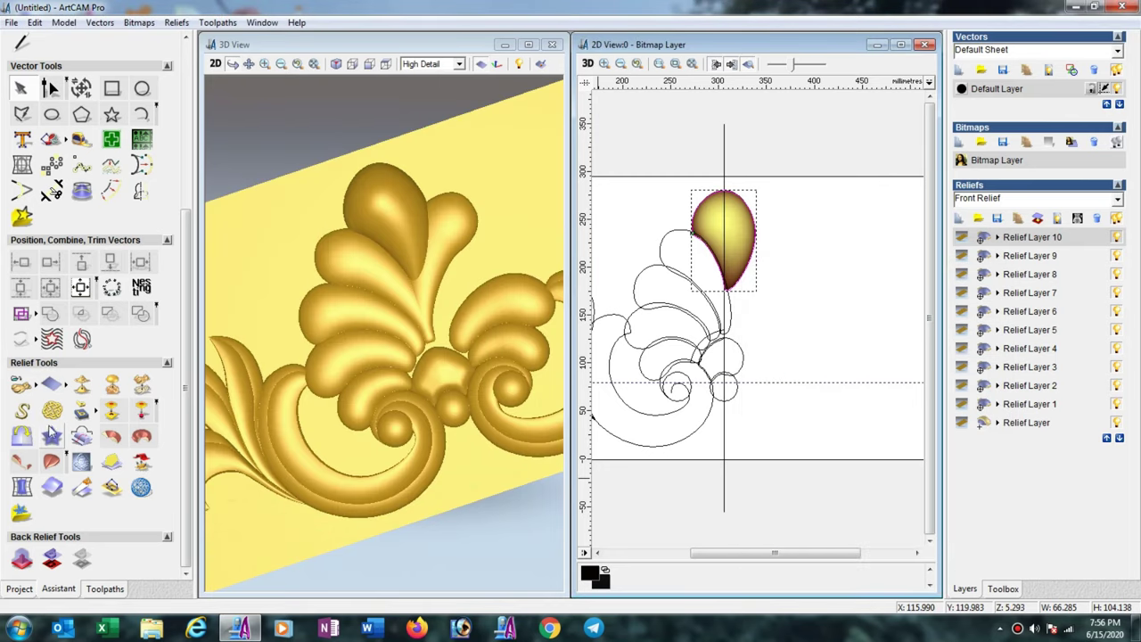
pyautogui.click(25, 440)
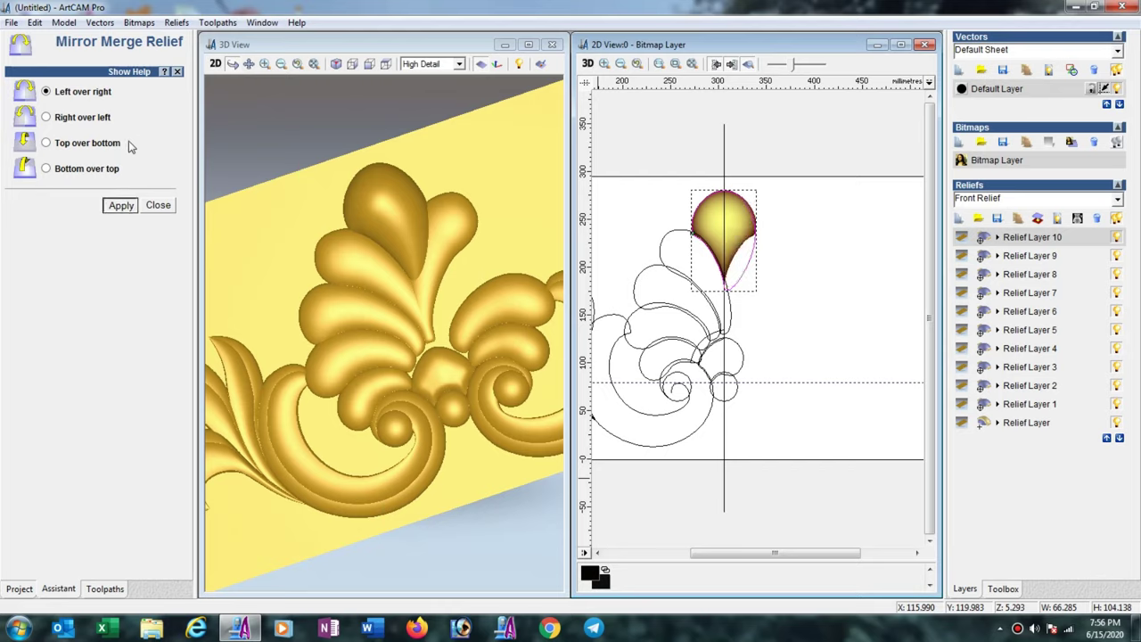
# - Scale the teardrop relief layer down to a height of 10 mm
pyautogui.click(158, 205)
pyautogui.scroll(2, 439, 254)
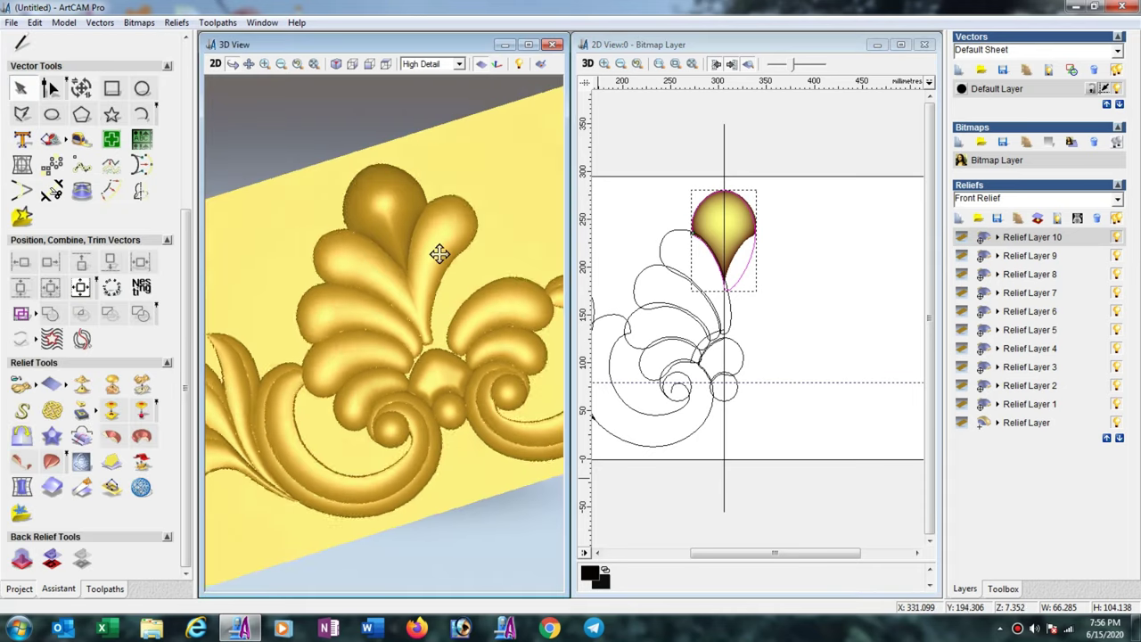
pyautogui.click(143, 385)
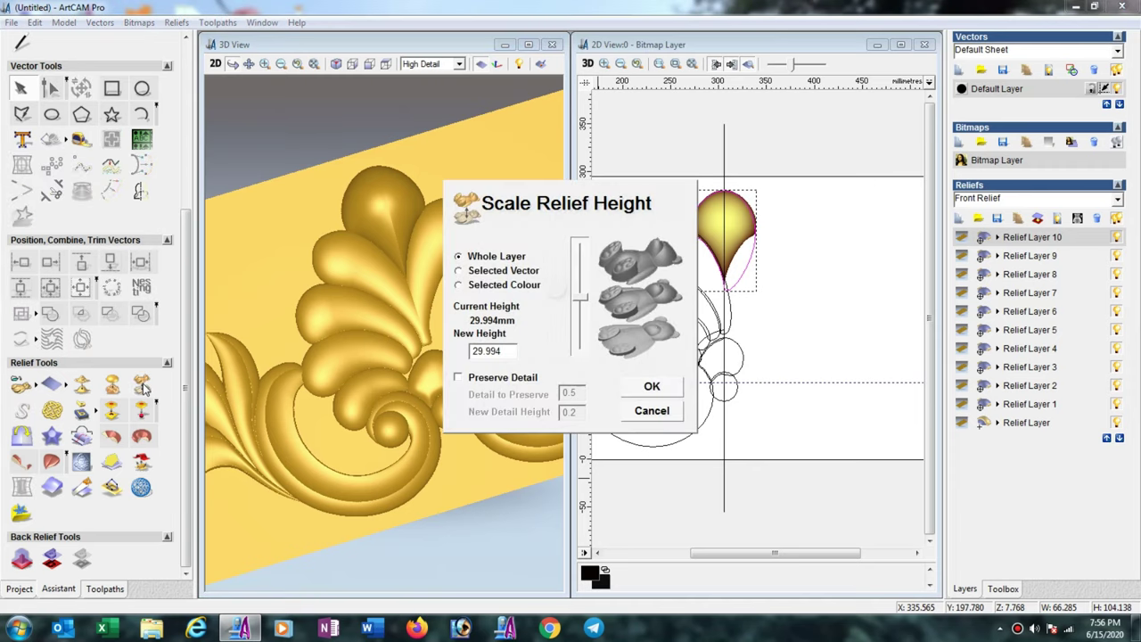
pyautogui.doubleClick(514, 351)
pyautogui.write('10')
pyautogui.press('Return')
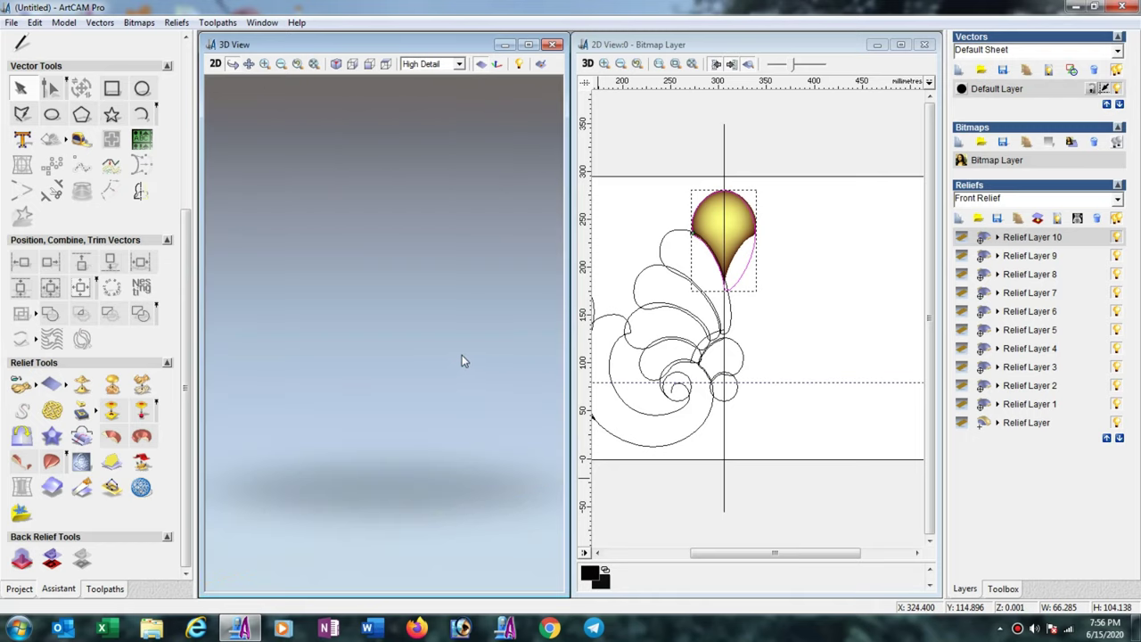
pyautogui.moveTo(453, 365); pyautogui.dragTo(445, 357)
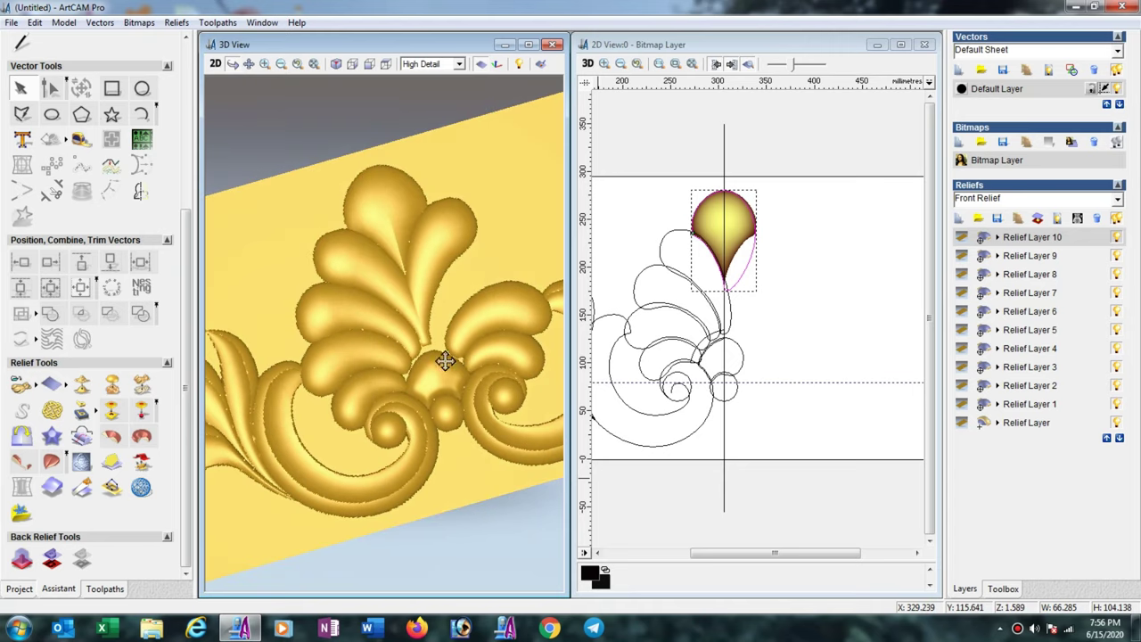
pyautogui.click(81, 463)
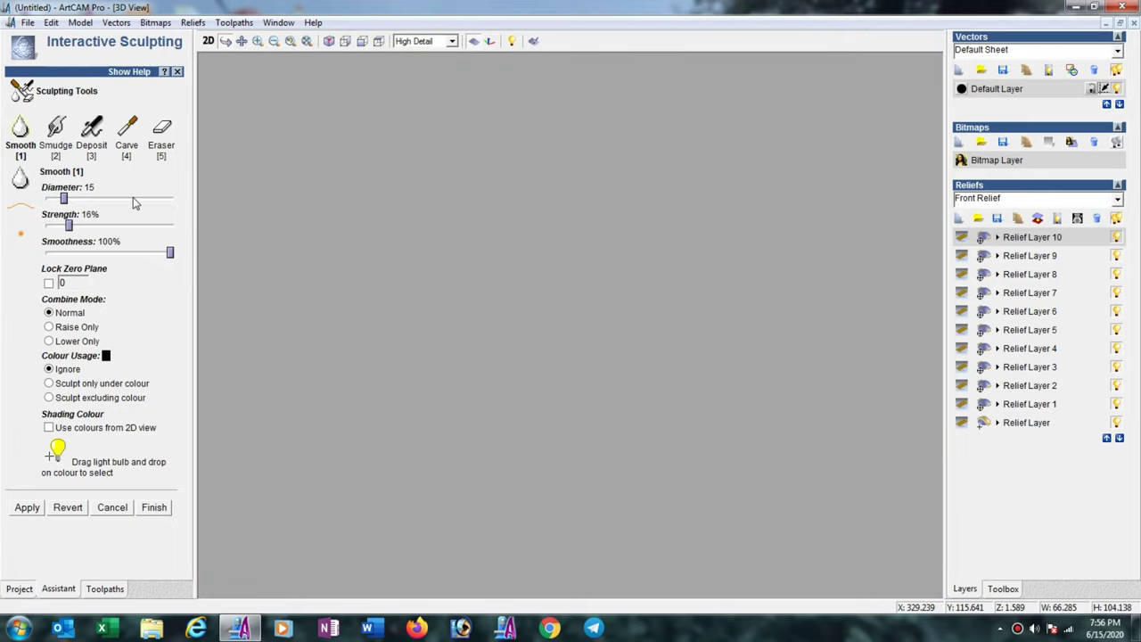
# - Smooth the teardrop's sharp lower tip with a 91-diameter Smooth brush, then finish sculpting
pyautogui.click(133, 198)
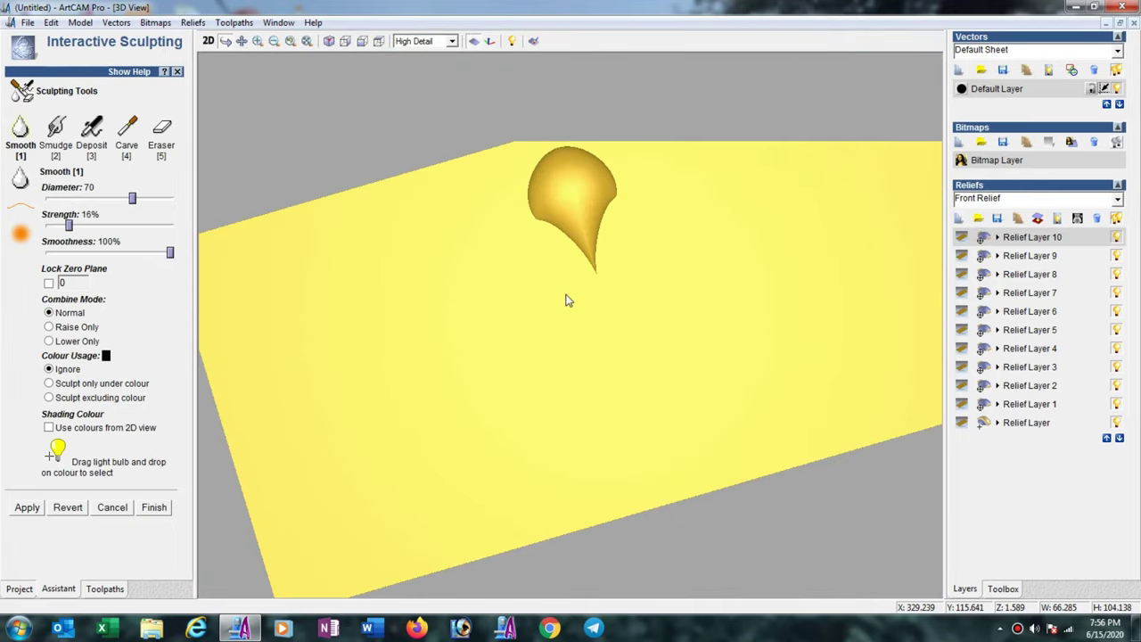
pyautogui.click(161, 199)
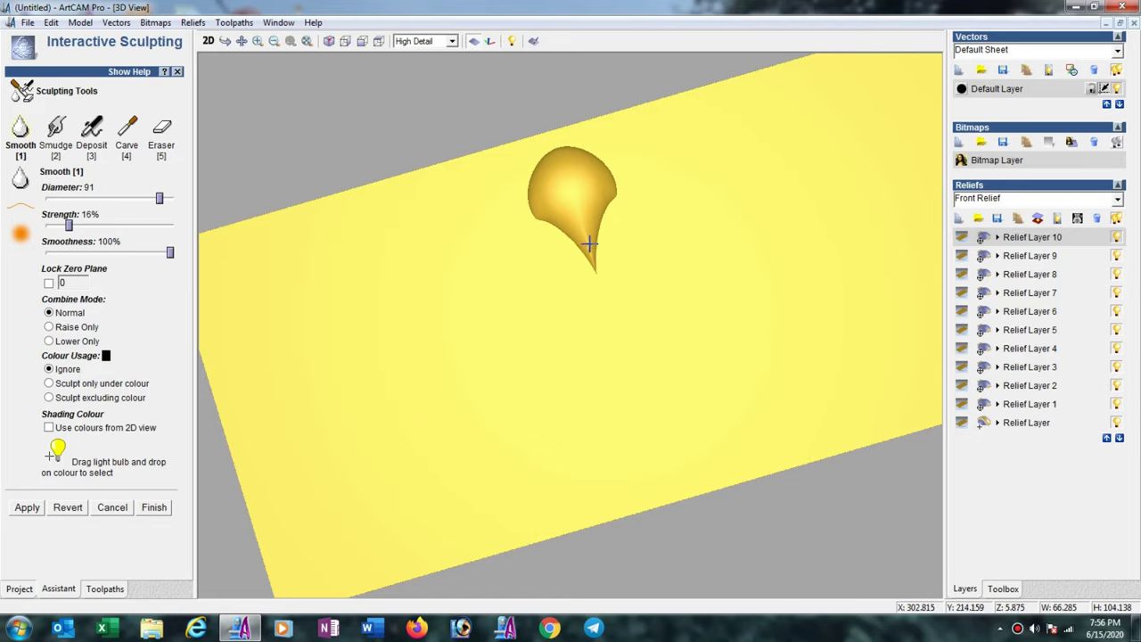
pyautogui.click(167, 511)
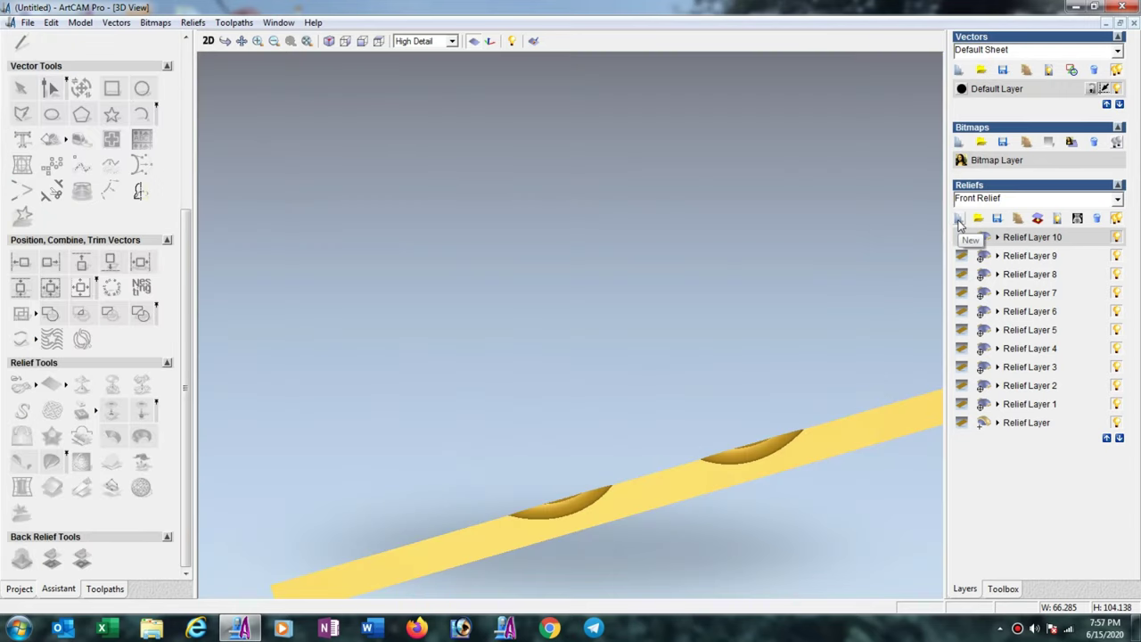
# - Add Relief Layer 11, then mirror-merge Relief Layer 10 left over right
pyautogui.click(958, 220)
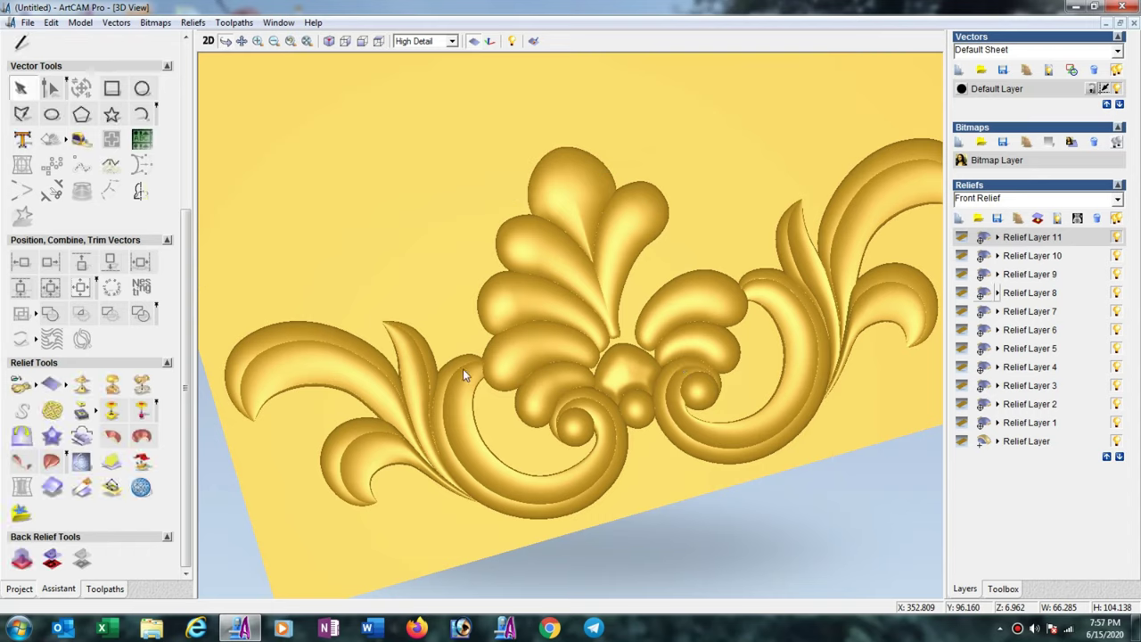
pyautogui.click(1034, 256)
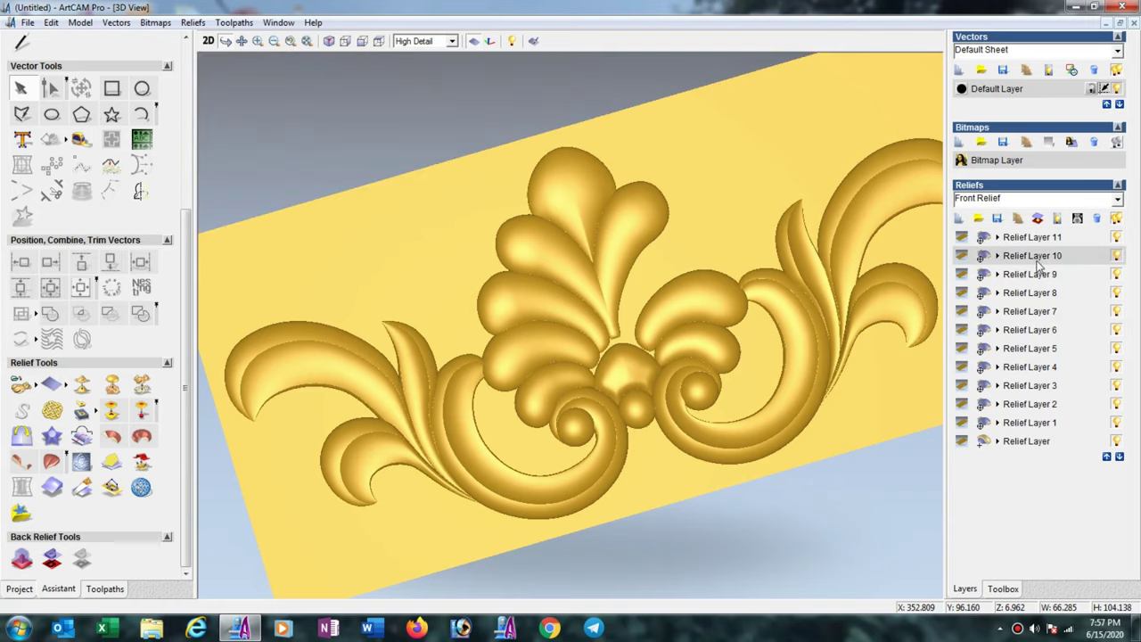
pyautogui.click(22, 435)
pyautogui.click(120, 206)
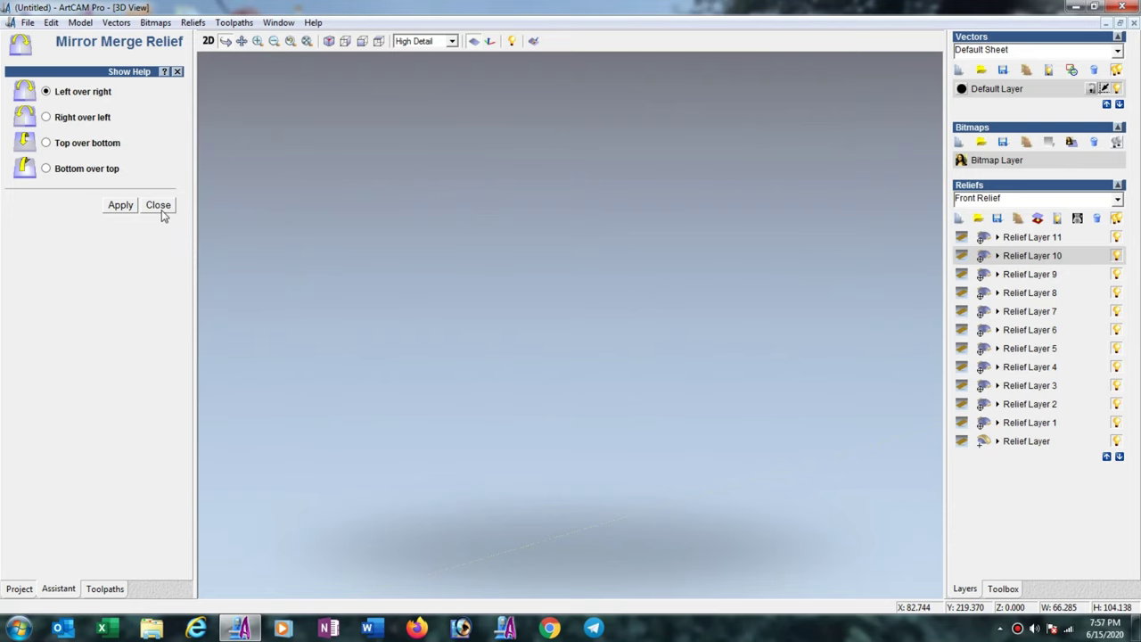
pyautogui.click(159, 205)
# - Tile the 3D and 2D views side by side and make Relief Layer 11 the working layer
pyautogui.click(278, 22)
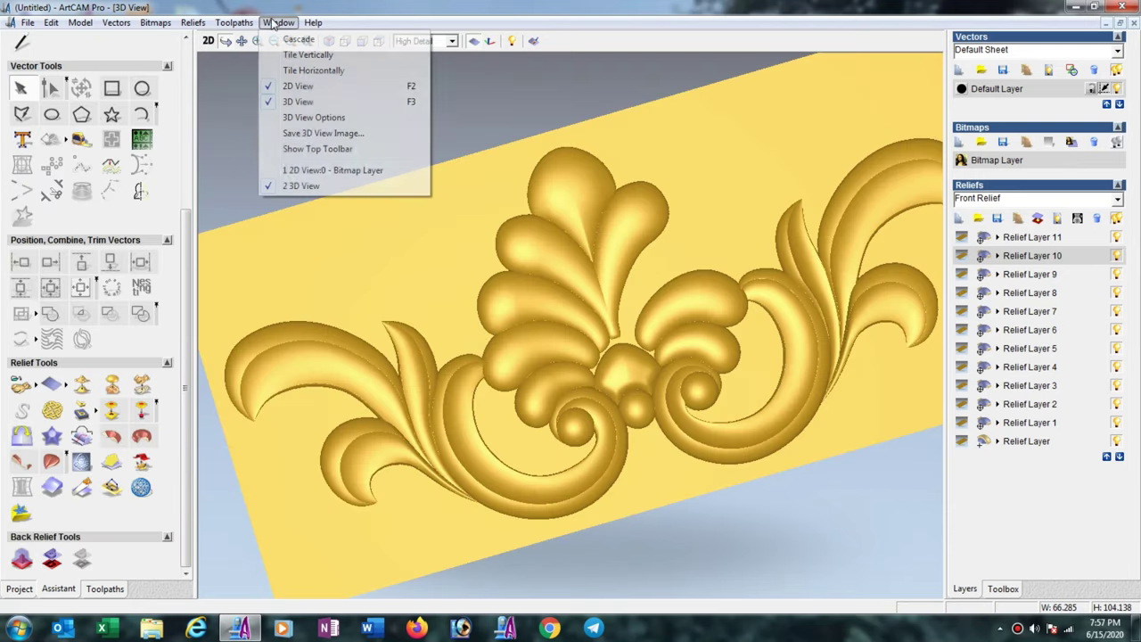
pyautogui.click(294, 51)
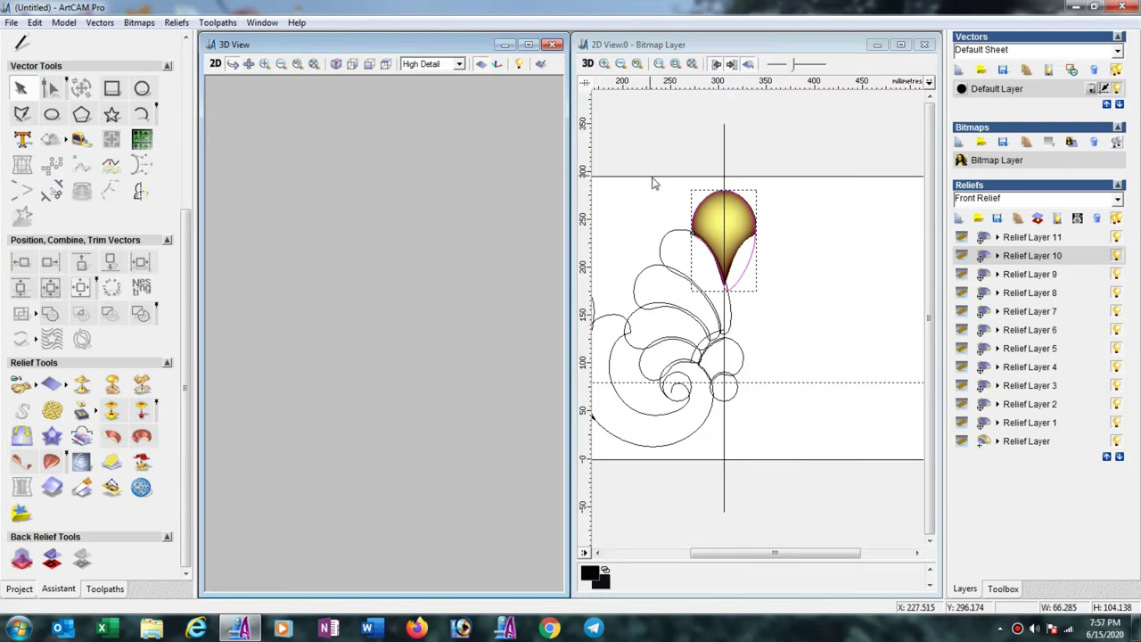
pyautogui.click(1025, 241)
pyautogui.click(1039, 278)
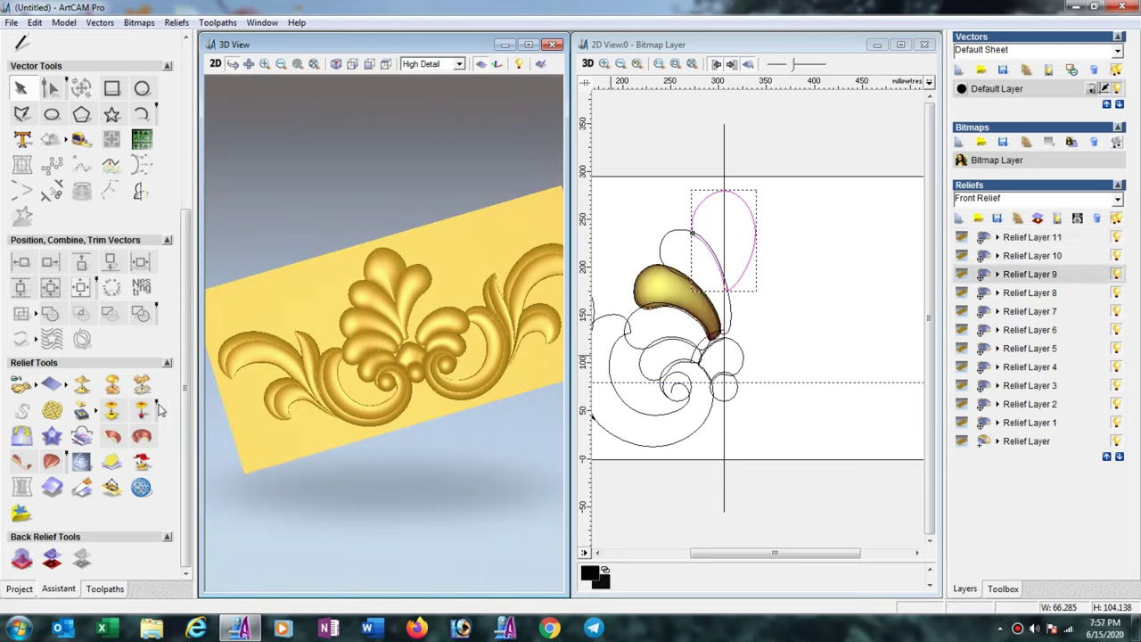
pyautogui.click(24, 435)
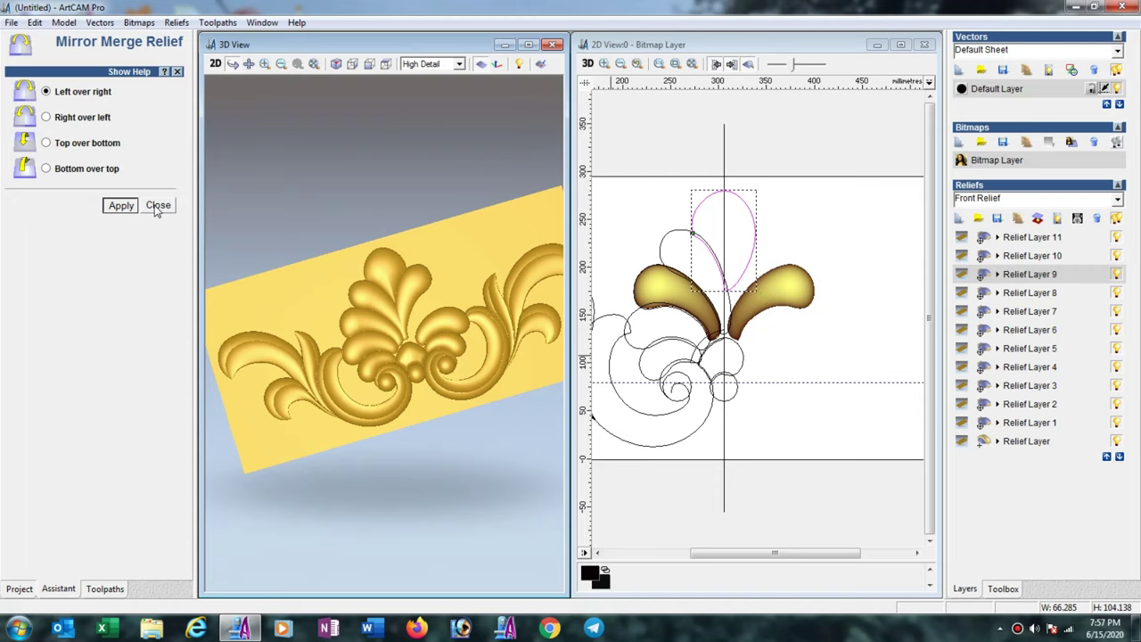
pyautogui.click(158, 205)
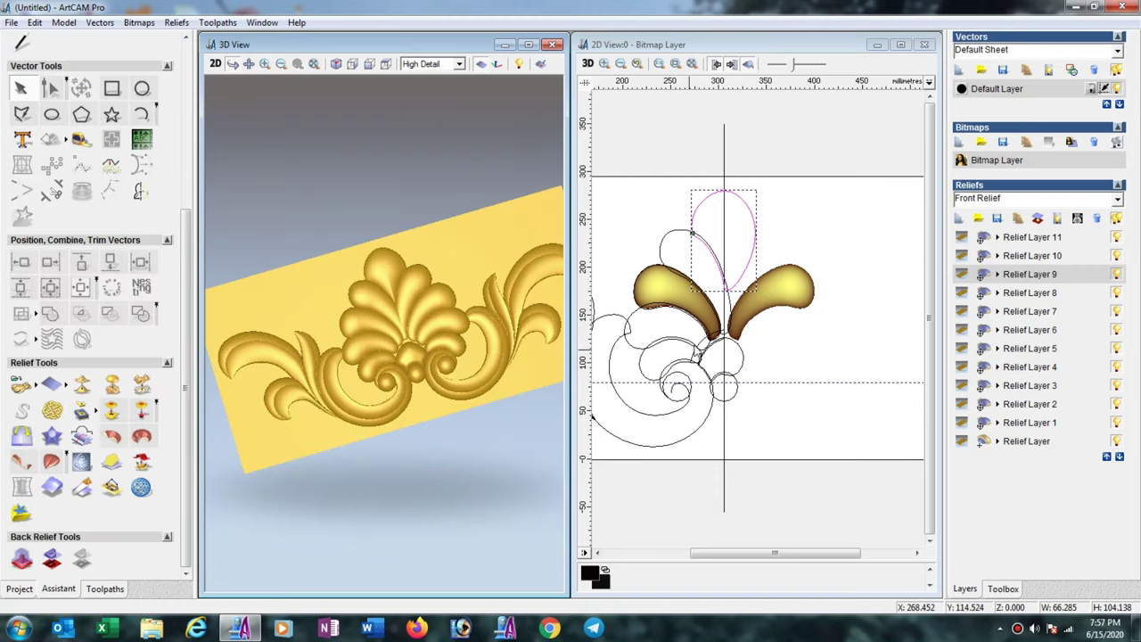
pyautogui.click(1053, 236)
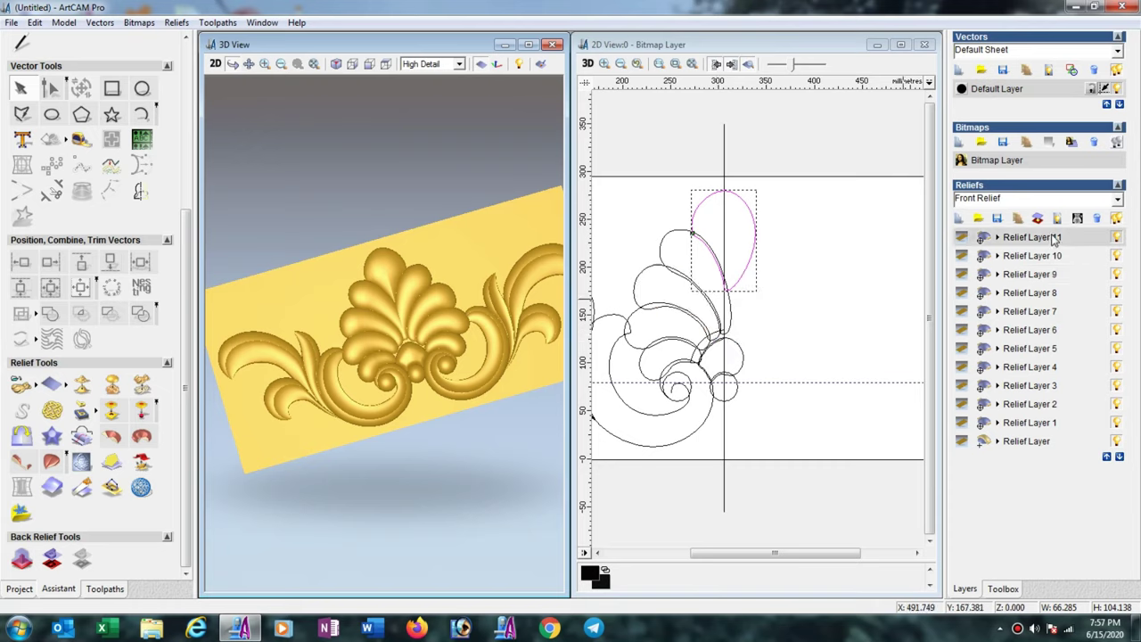
# - Deselect the vector and zoom in and out to review the half-ornament drawing
pyautogui.click(838, 302)
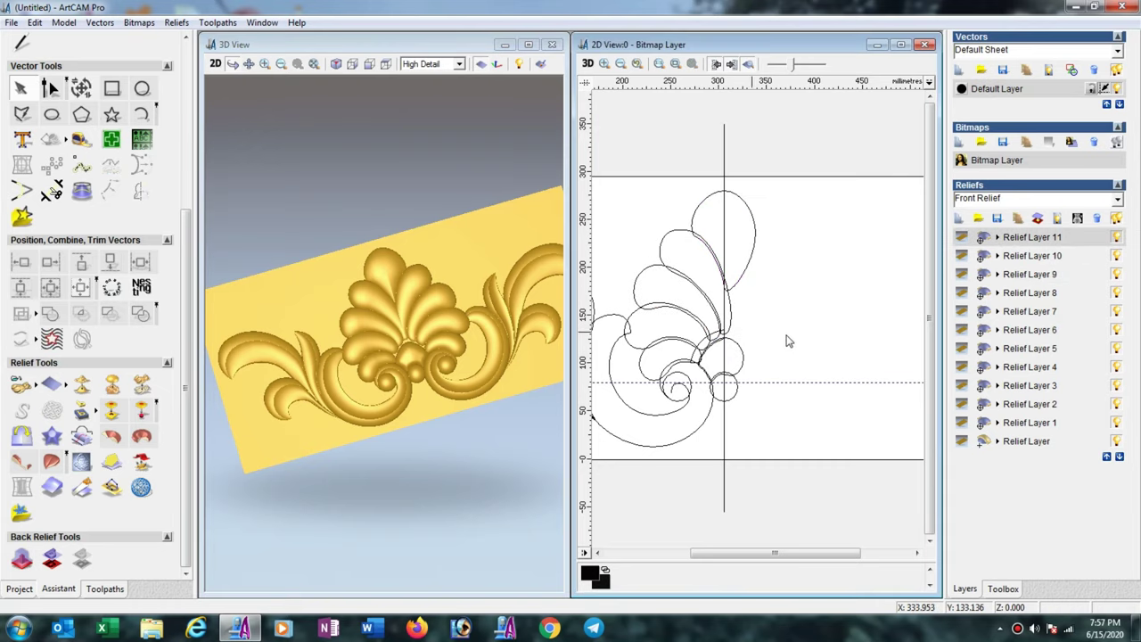
pyautogui.scroll(2, 788, 340)
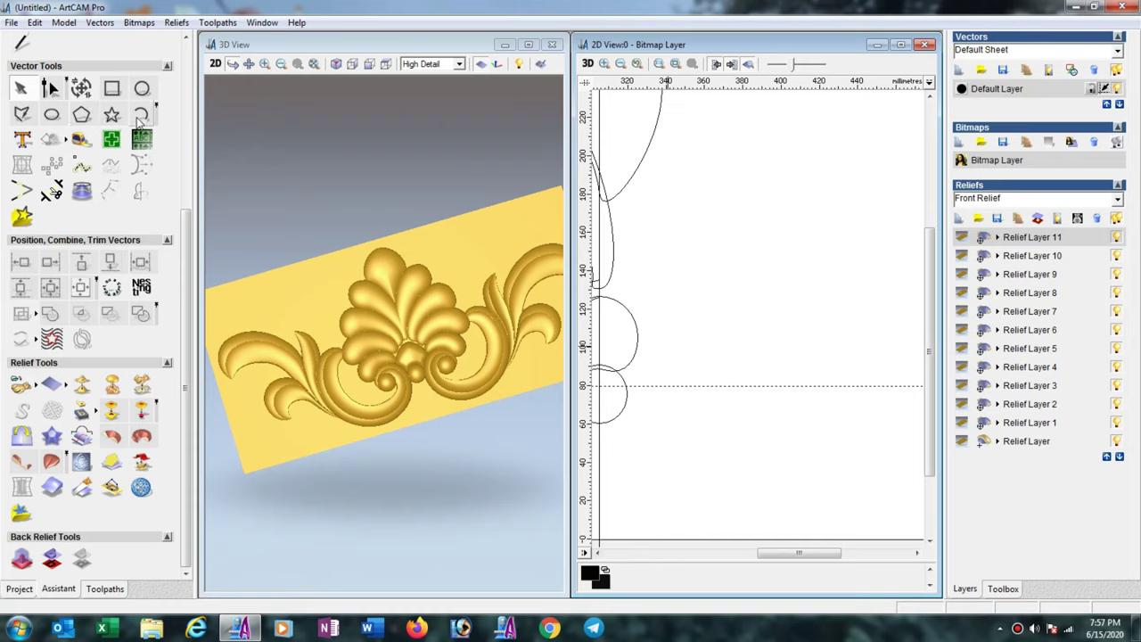
pyautogui.scroll(-1, 711, 341)
pyautogui.scroll(-1, 782, 374)
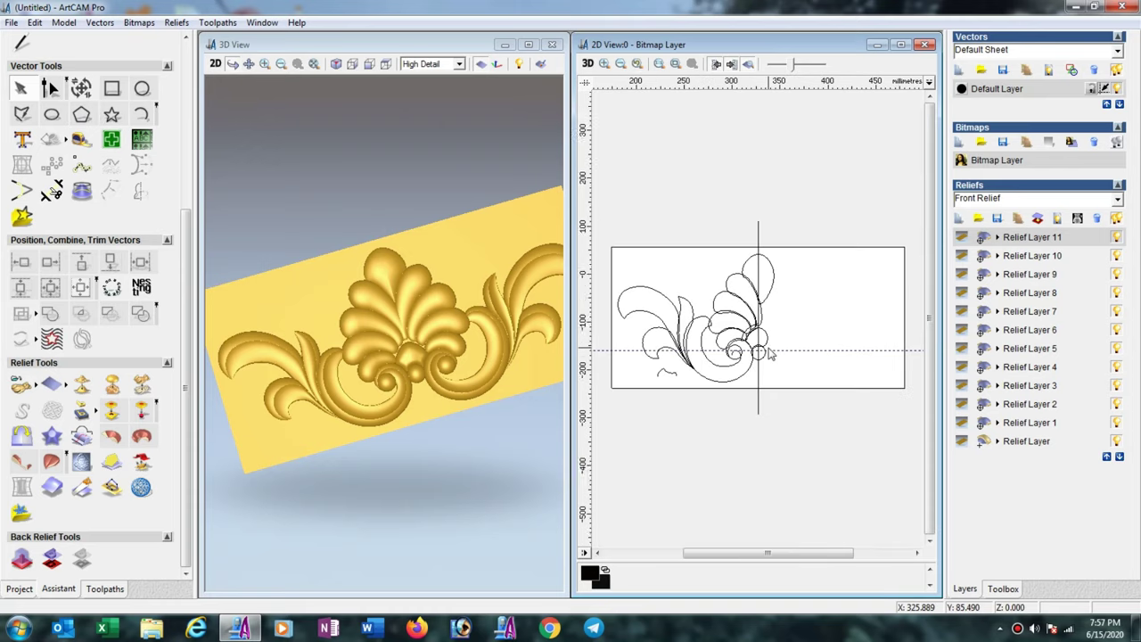
pyautogui.scroll(2, 772, 354)
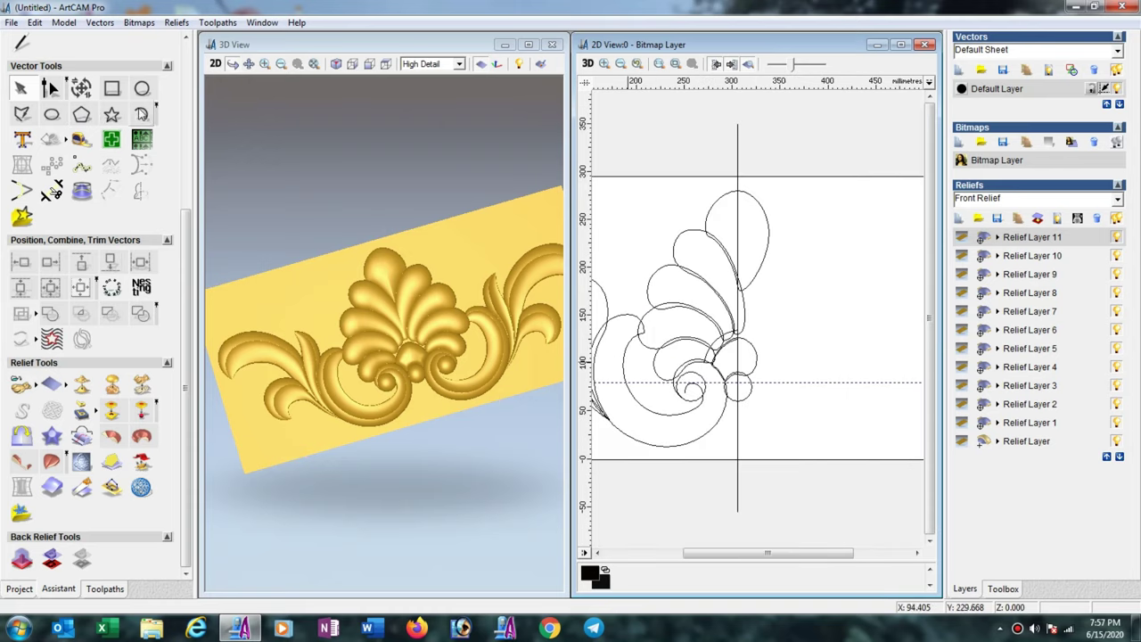
# - Draw a small half-circle arc on the horizontal centre line
pyautogui.click(142, 114)
pyautogui.moveTo(799, 385); pyautogui.dragTo(823, 385)
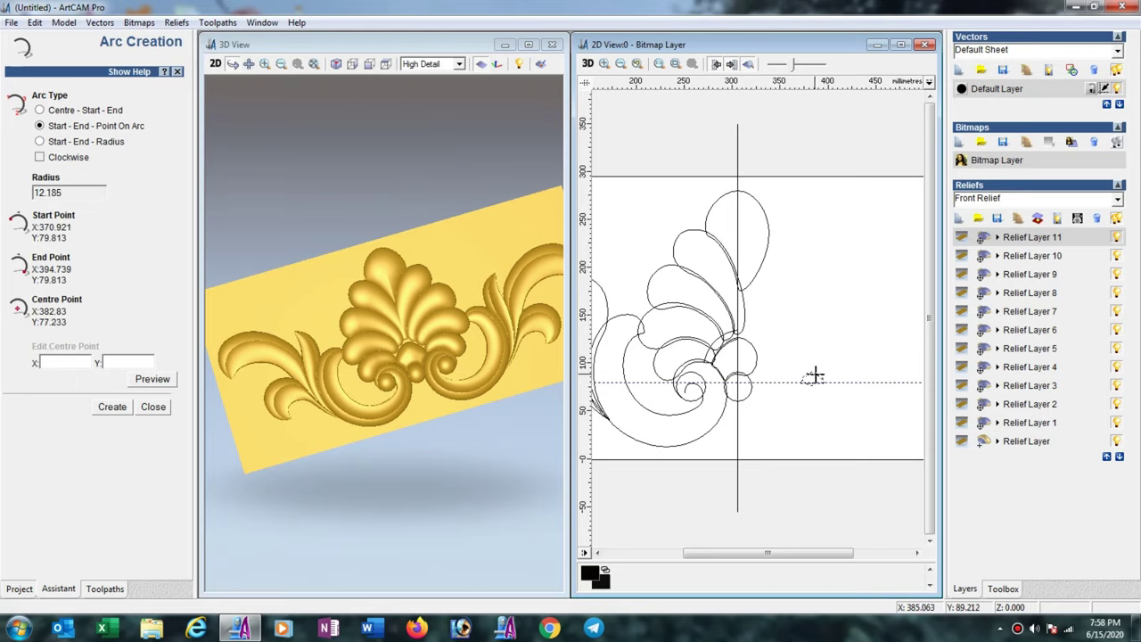
pyautogui.click(811, 376)
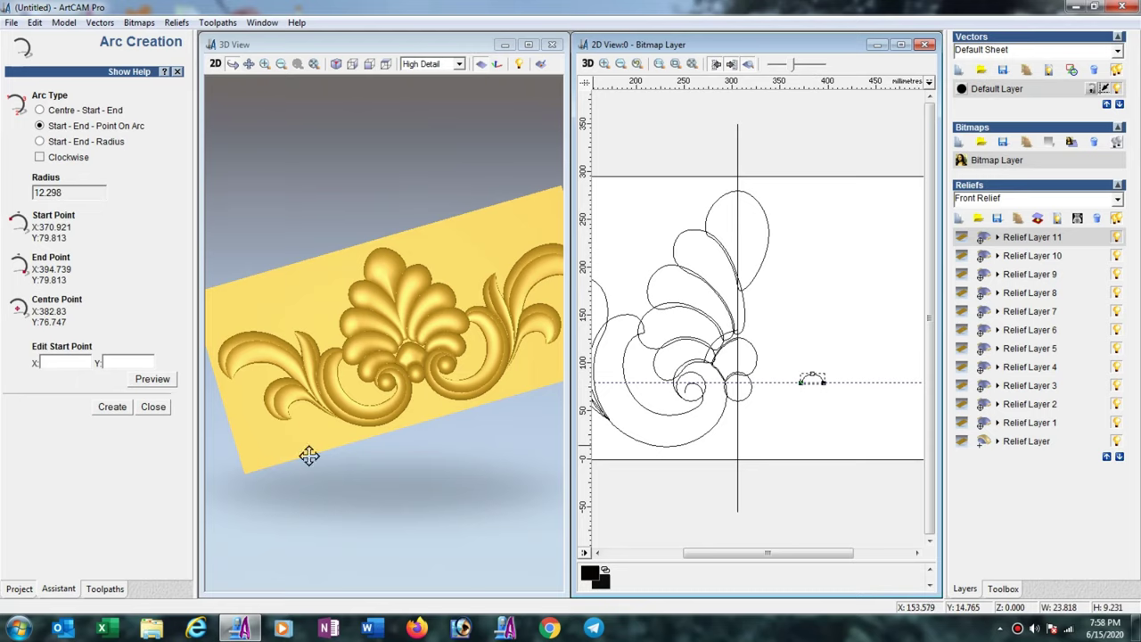
pyautogui.click(152, 406)
pyautogui.scroll(2, 805, 379)
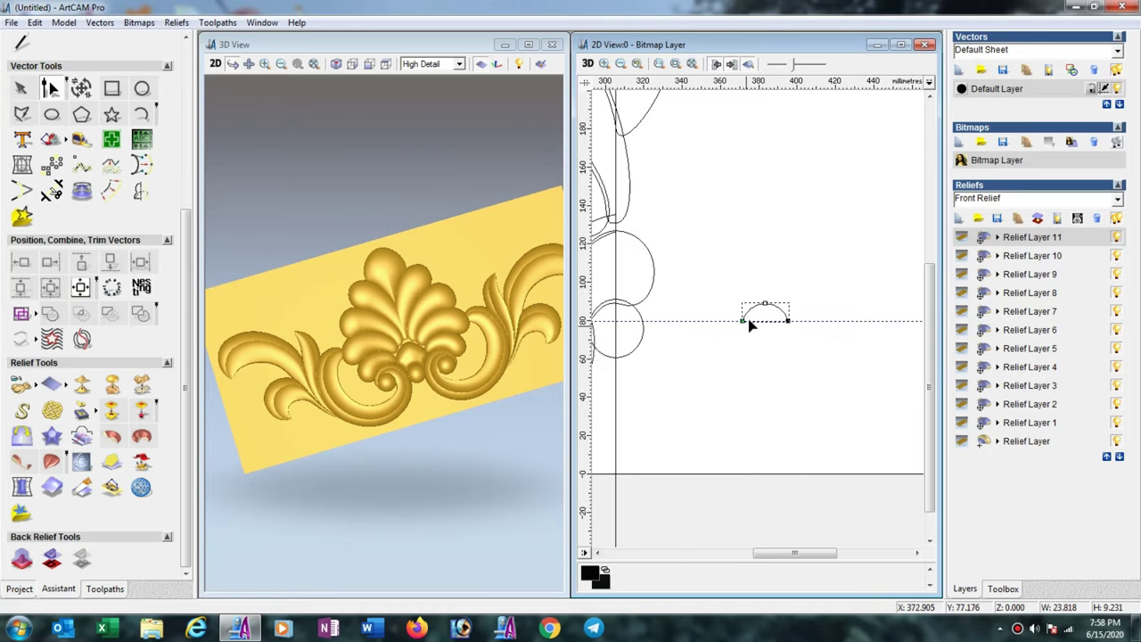
# - Select the short arc near the leaf junction and drag a copy just below it
pyautogui.click(758, 275)
pyautogui.scroll(-2, 763, 267)
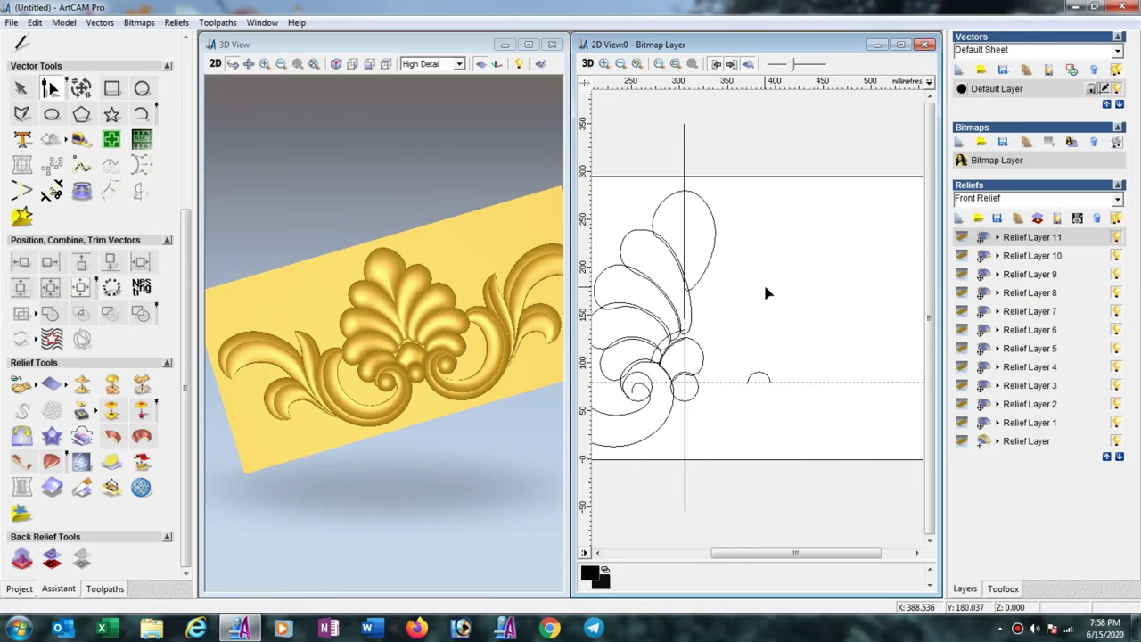
pyautogui.click(21, 88)
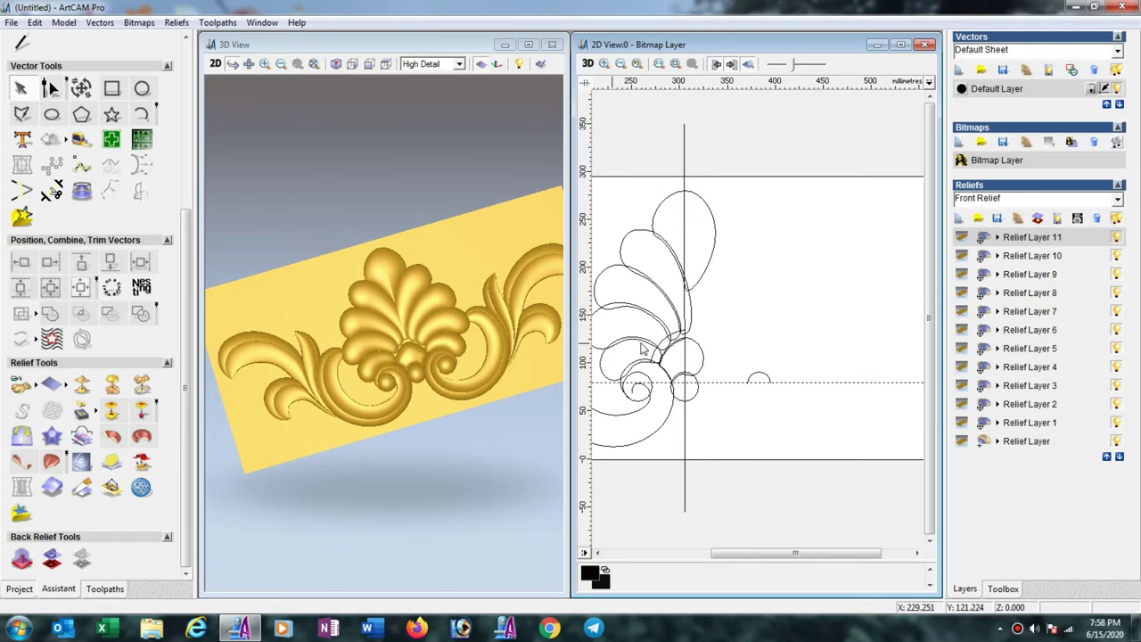
pyautogui.click(664, 346)
pyautogui.scroll(2, 664, 346)
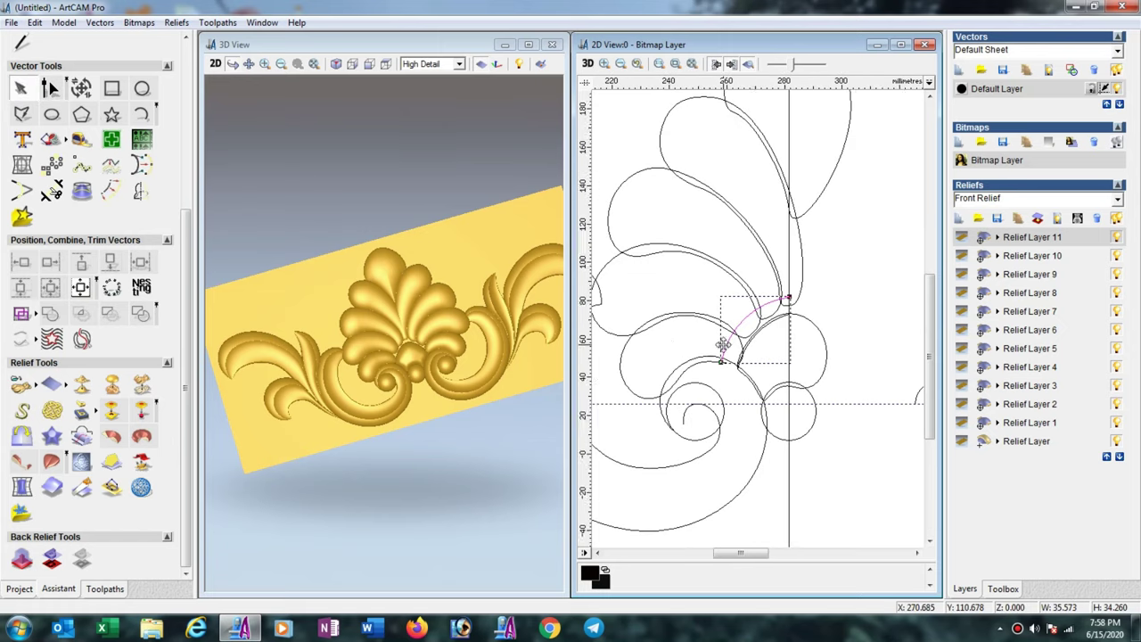
pyautogui.scroll(2, 723, 344)
pyautogui.keyDown('ctrl'); pyautogui.moveTo(856, 324); pyautogui.dragTo(843, 294); pyautogui.keyUp('ctrl')
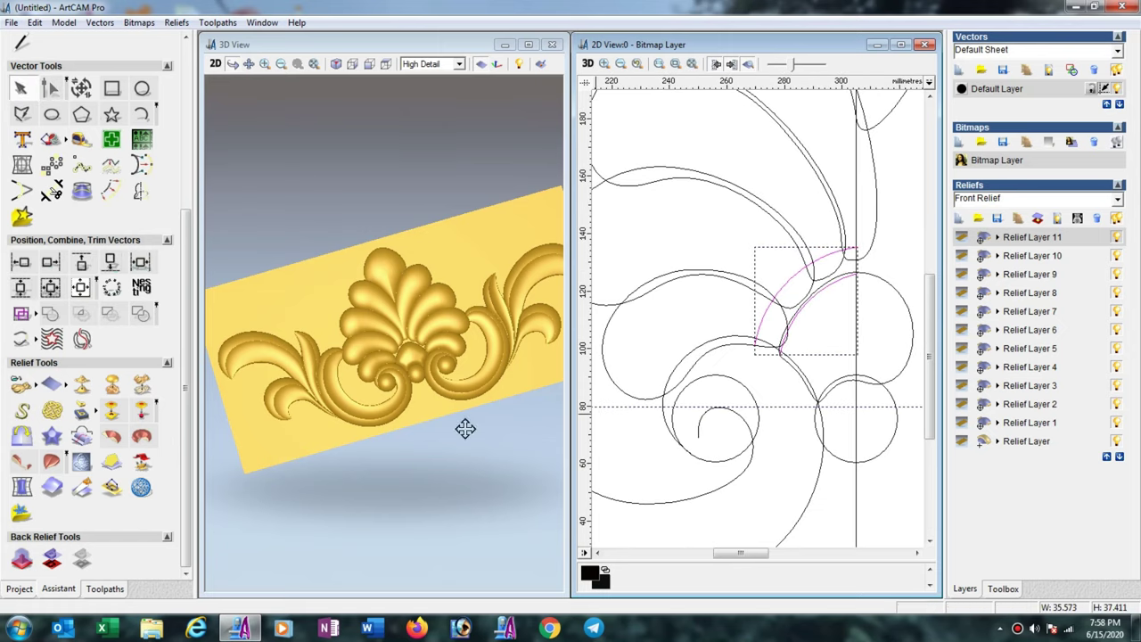
# - Two-rail sweep the half-circle arc profile along the arc rails, scaling to a final height of 5
pyautogui.click(51, 462)
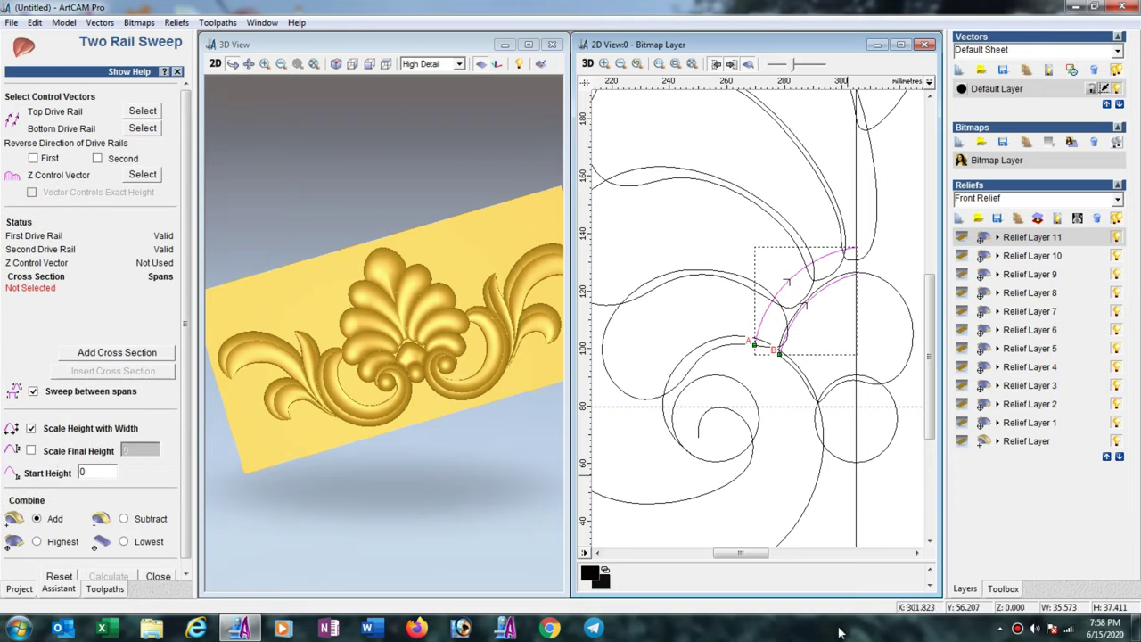
pyautogui.moveTo(740, 552); pyautogui.dragTo(782, 552)
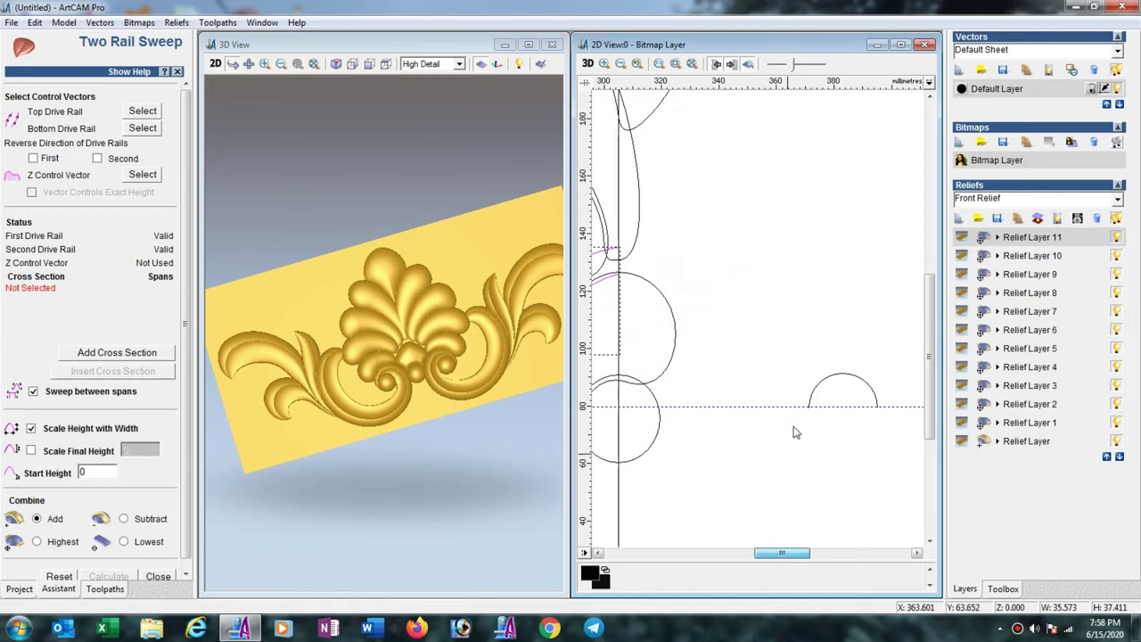
pyautogui.click(814, 388)
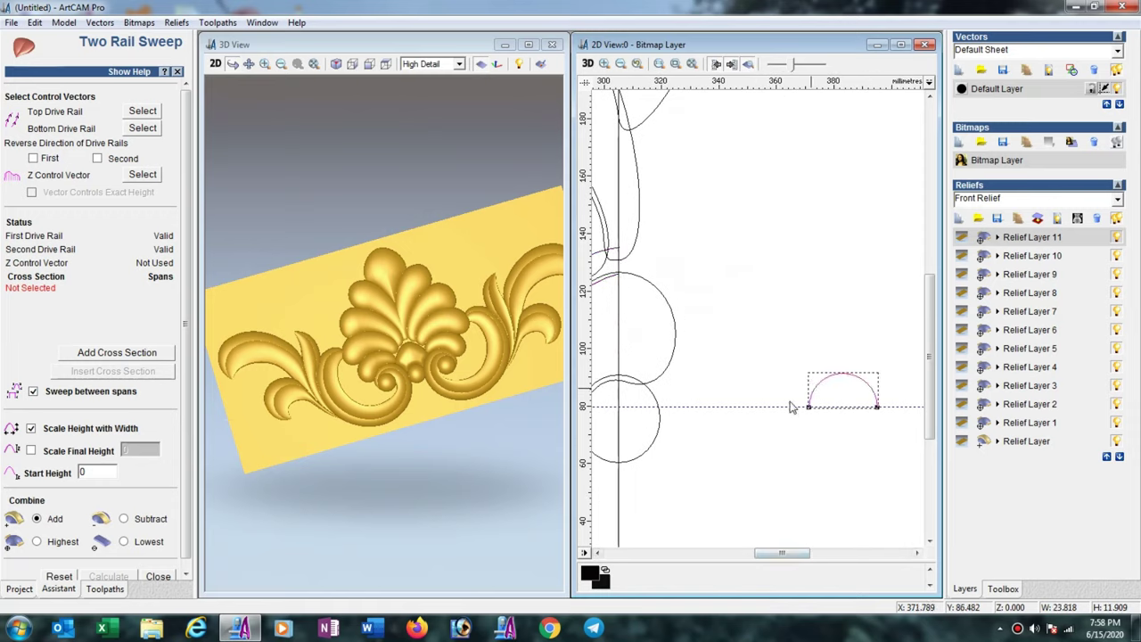
pyautogui.click(140, 354)
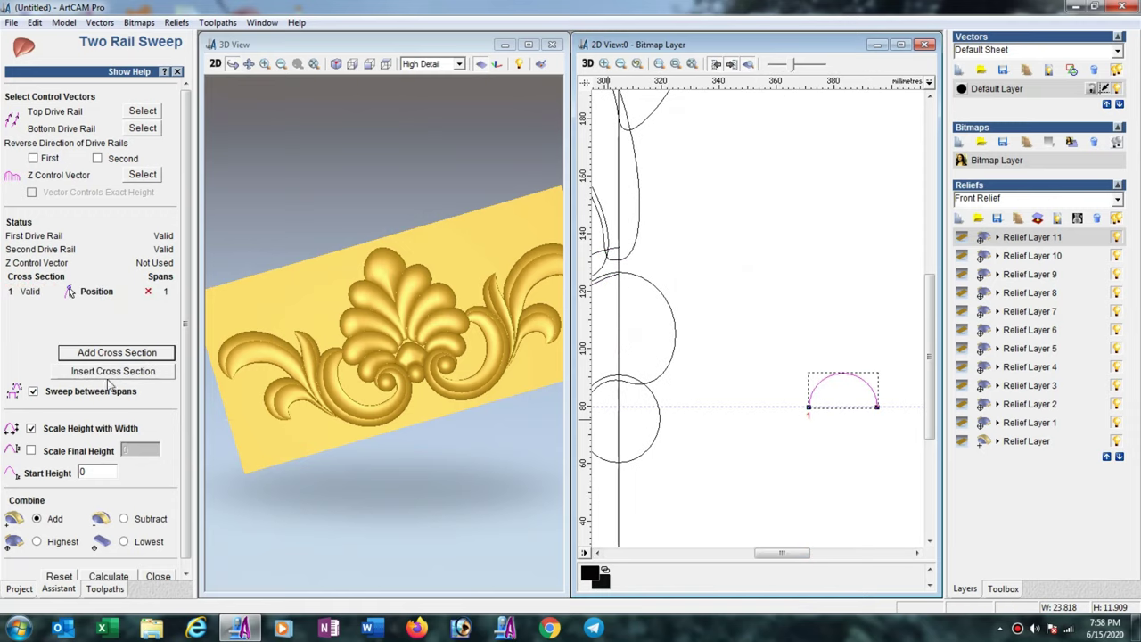
pyautogui.click(100, 473)
pyautogui.write('5')
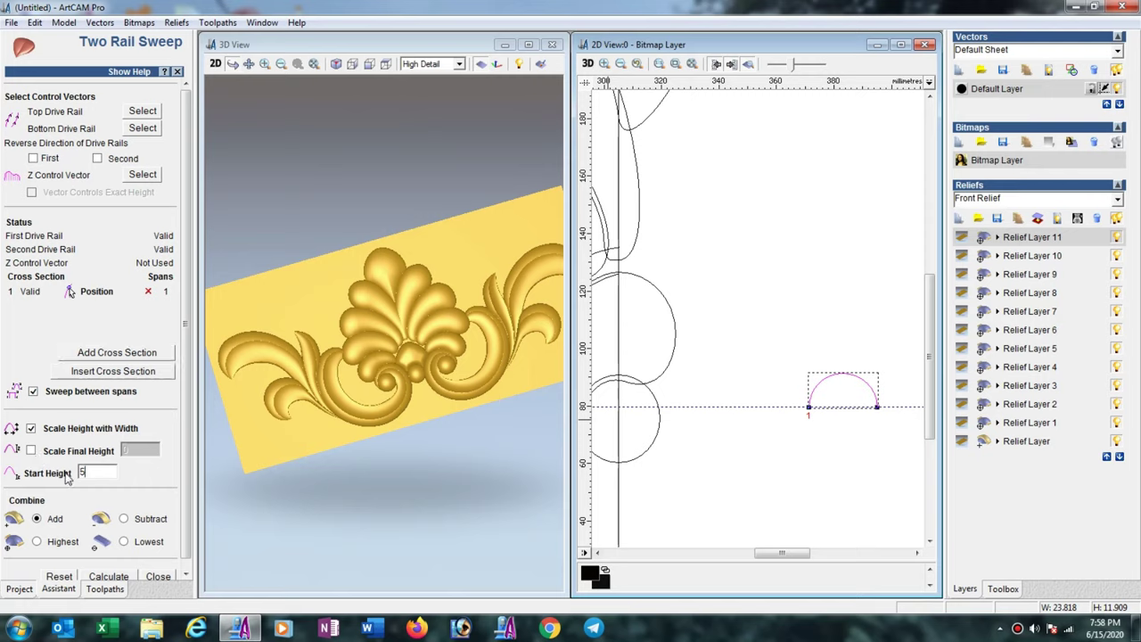
pyautogui.click(32, 451)
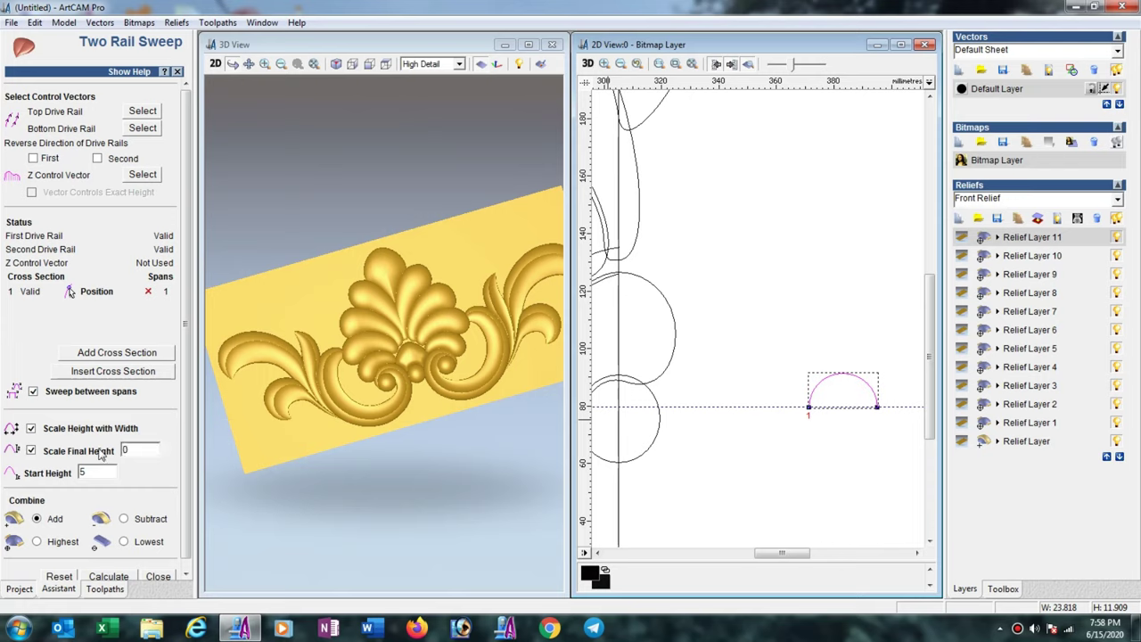
pyautogui.click(125, 449)
pyautogui.write('5')
pyautogui.click(108, 578)
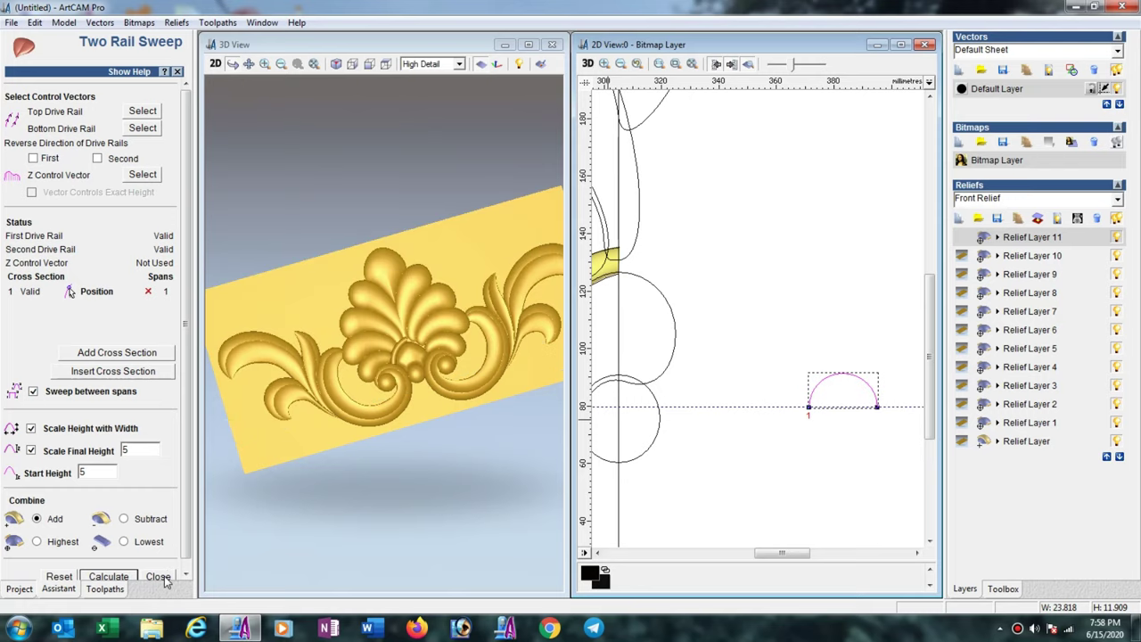
pyautogui.click(162, 577)
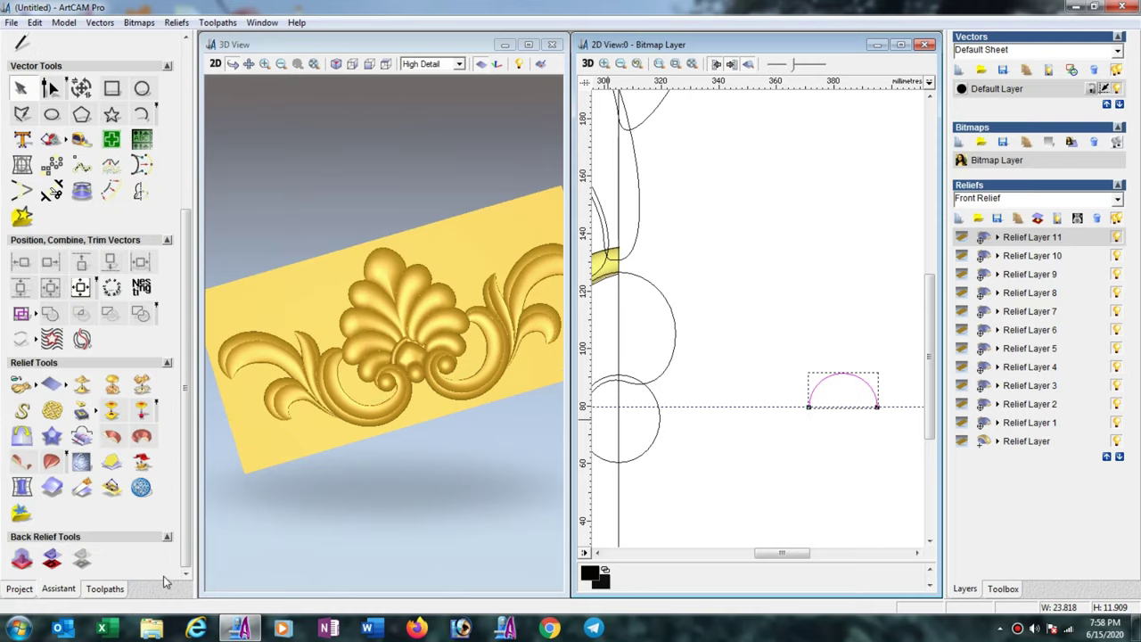
# - Mirror-merge the relief left over right
pyautogui.click(22, 436)
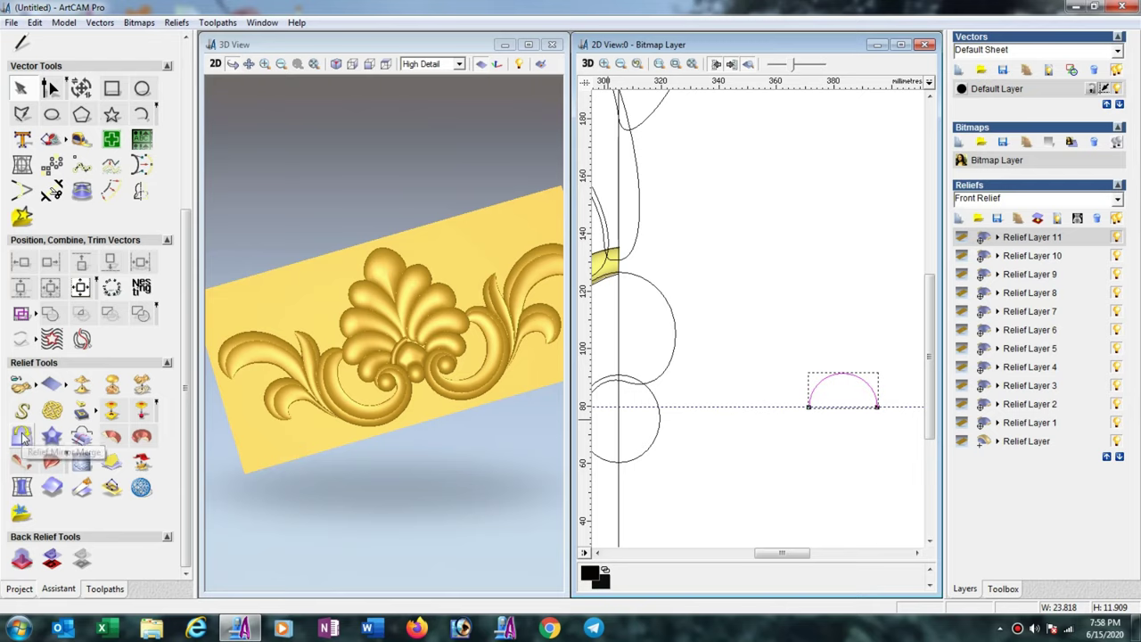
pyautogui.click(121, 207)
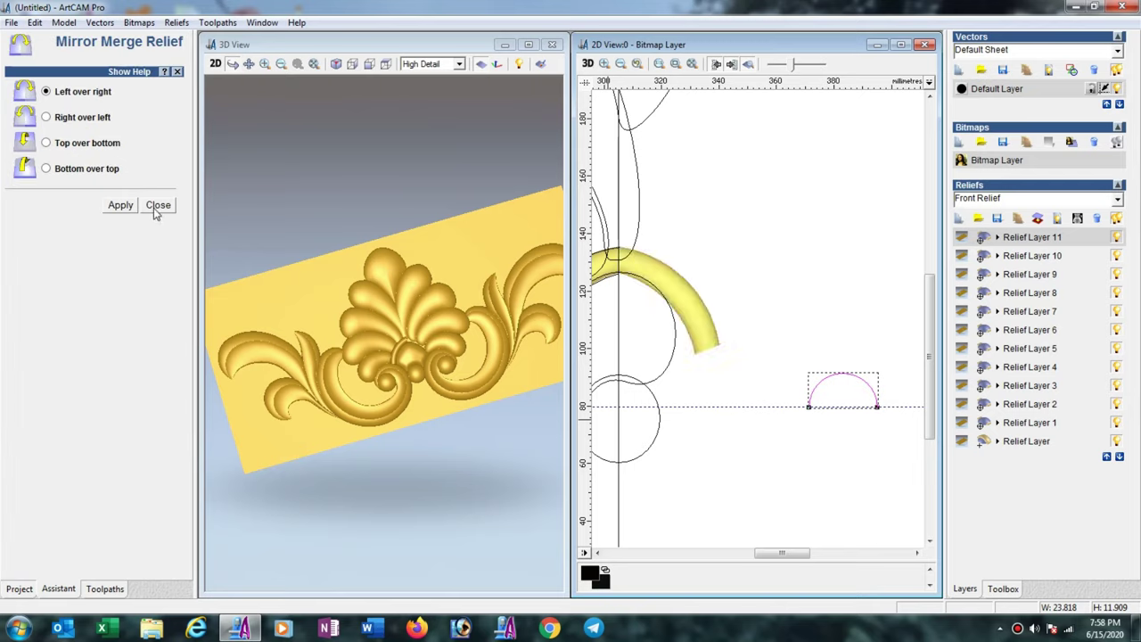
pyautogui.click(153, 206)
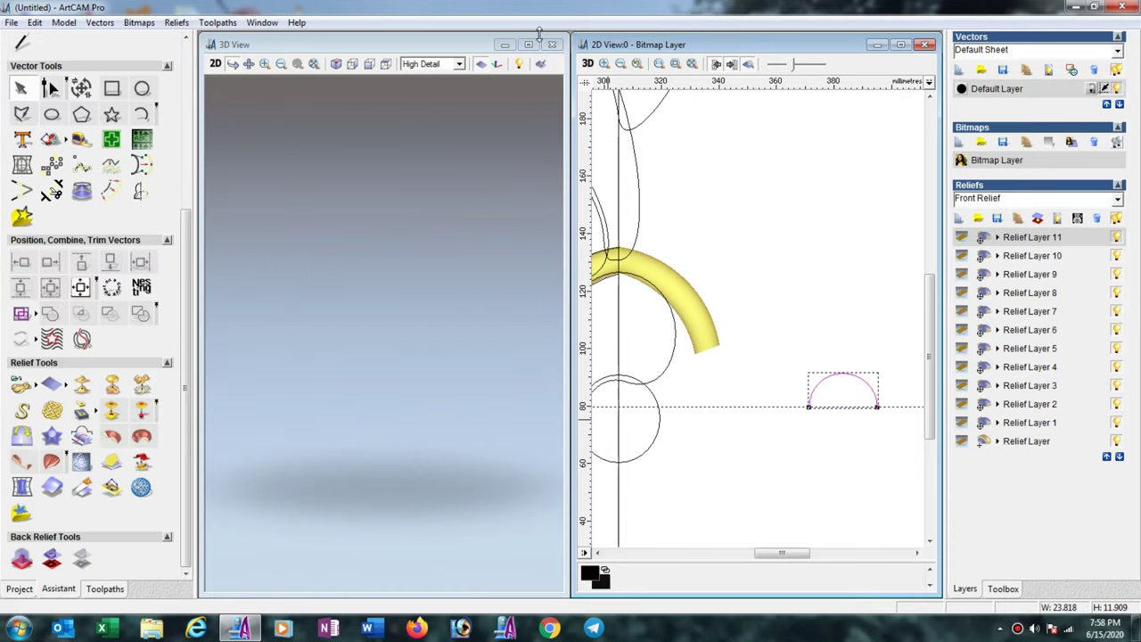
# - Maximize the 3D view, then rotate and pan until the ornament sits centred, nearly face-on
pyautogui.click(528, 44)
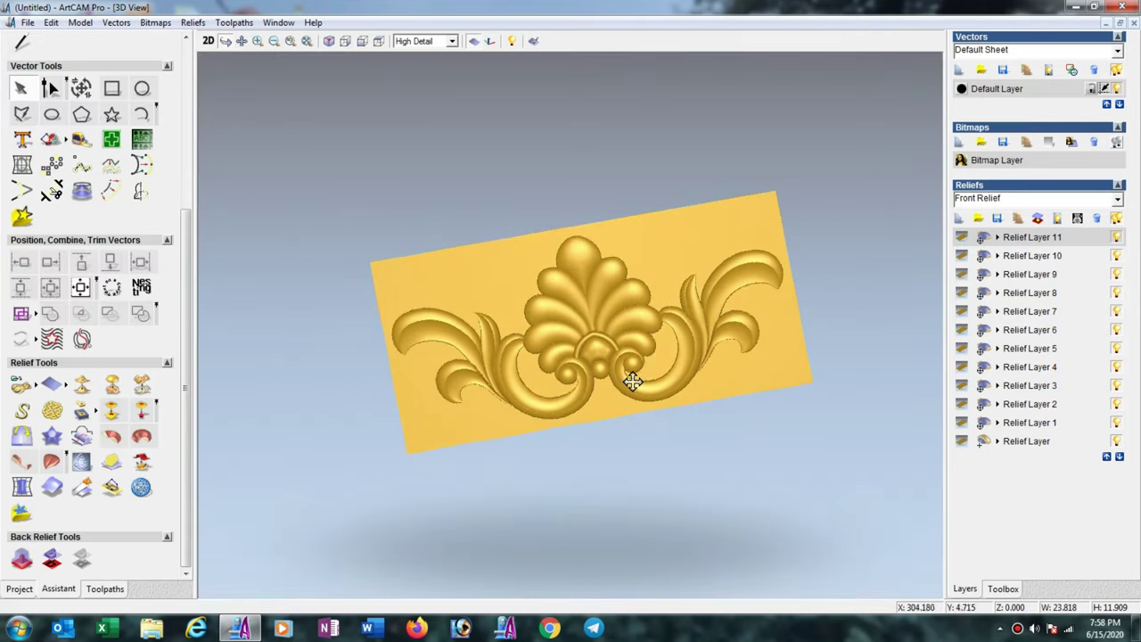
pyautogui.moveTo(627, 382)
pyautogui.mouseDown()
pyautogui.moveTo(596, 286)
pyautogui.moveTo(606, 258)
pyautogui.moveTo(630, 250)
pyautogui.mouseUp()
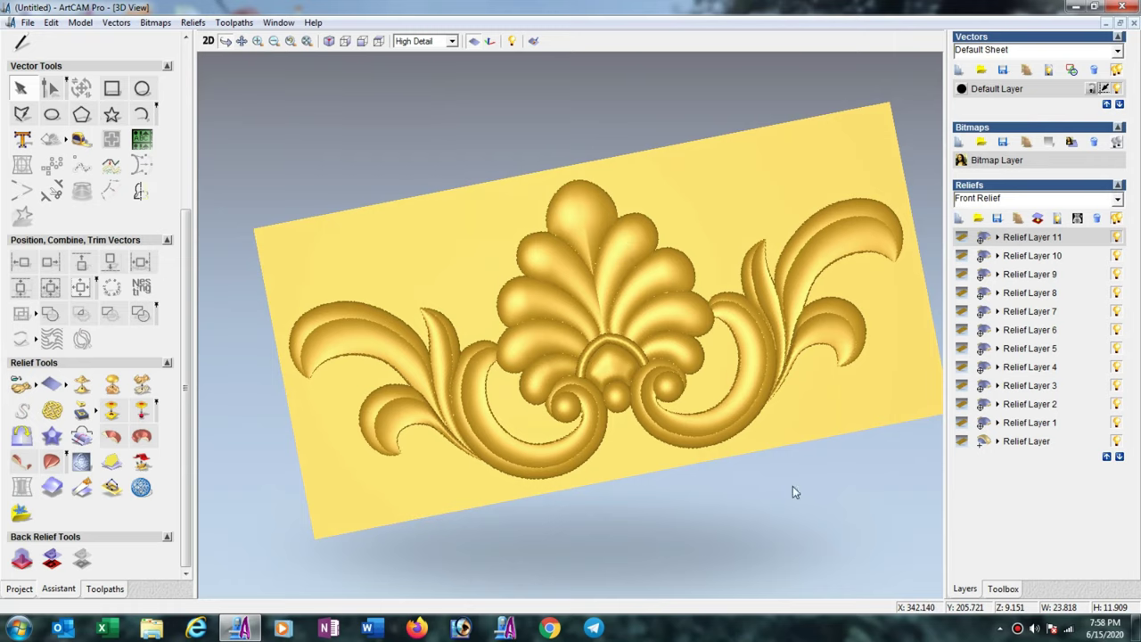
pyautogui.moveTo(657, 481); pyautogui.dragTo(636, 471)
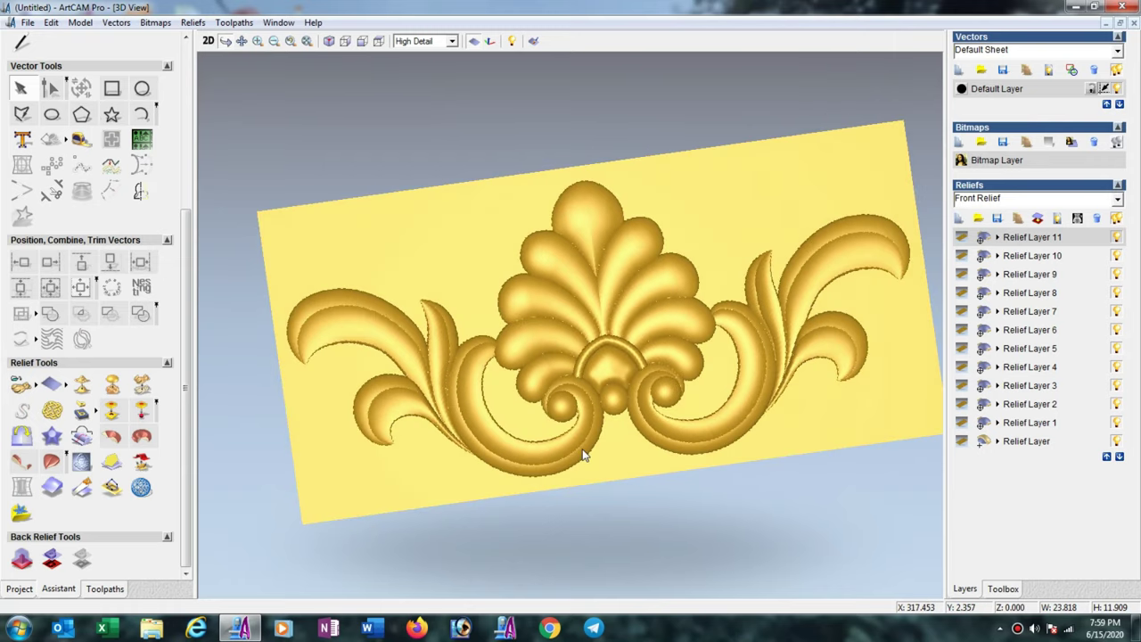
pyautogui.moveTo(560, 365)
pyautogui.mouseDown()
pyautogui.moveTo(555, 327)
pyautogui.moveTo(543, 338)
pyautogui.mouseUp()
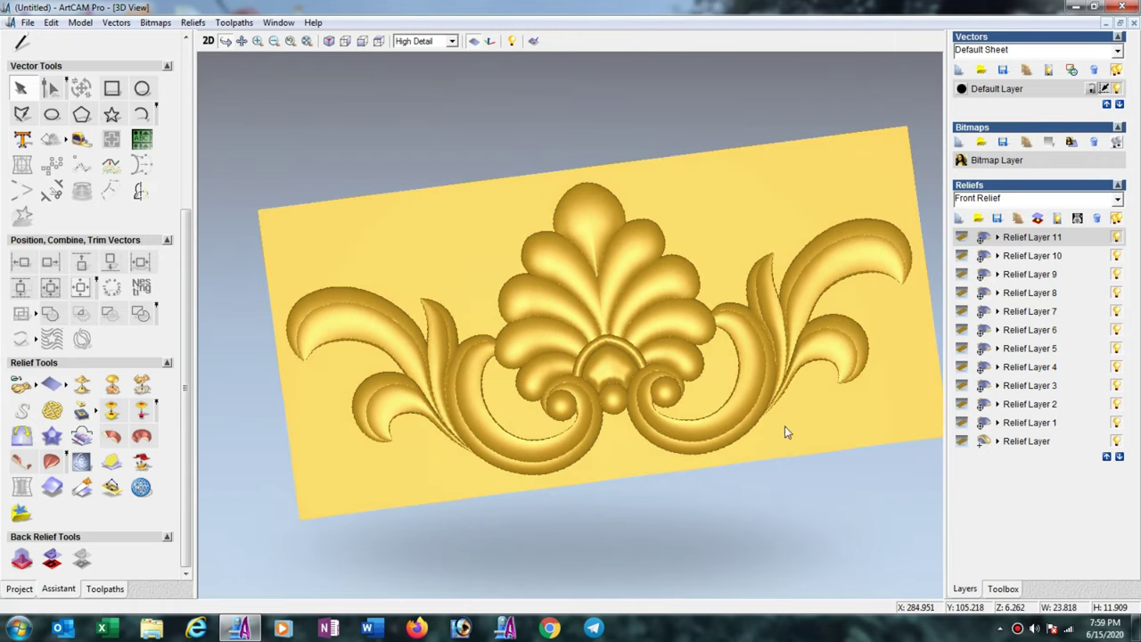
pyautogui.moveTo(785, 426)
pyautogui.mouseDown()
pyautogui.moveTo(782, 462)
pyautogui.moveTo(476, 321)
pyautogui.moveTo(639, 309)
pyautogui.moveTo(680, 288)
pyautogui.moveTo(631, 290)
pyautogui.mouseUp()
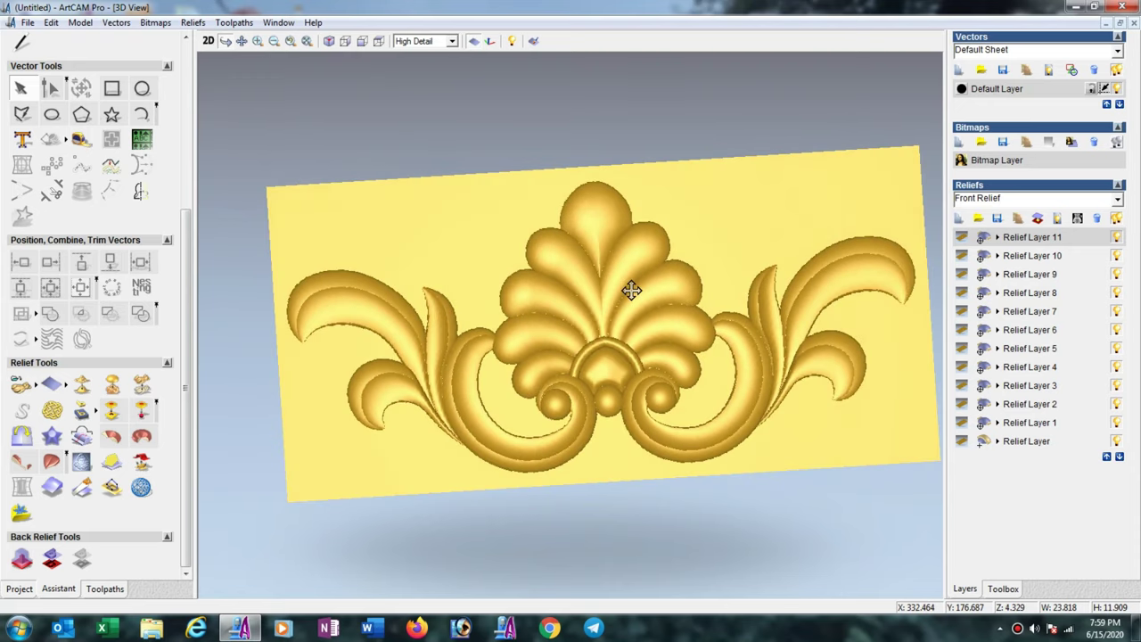
pyautogui.click(241, 41)
pyautogui.moveTo(614, 307); pyautogui.dragTo(580, 301)
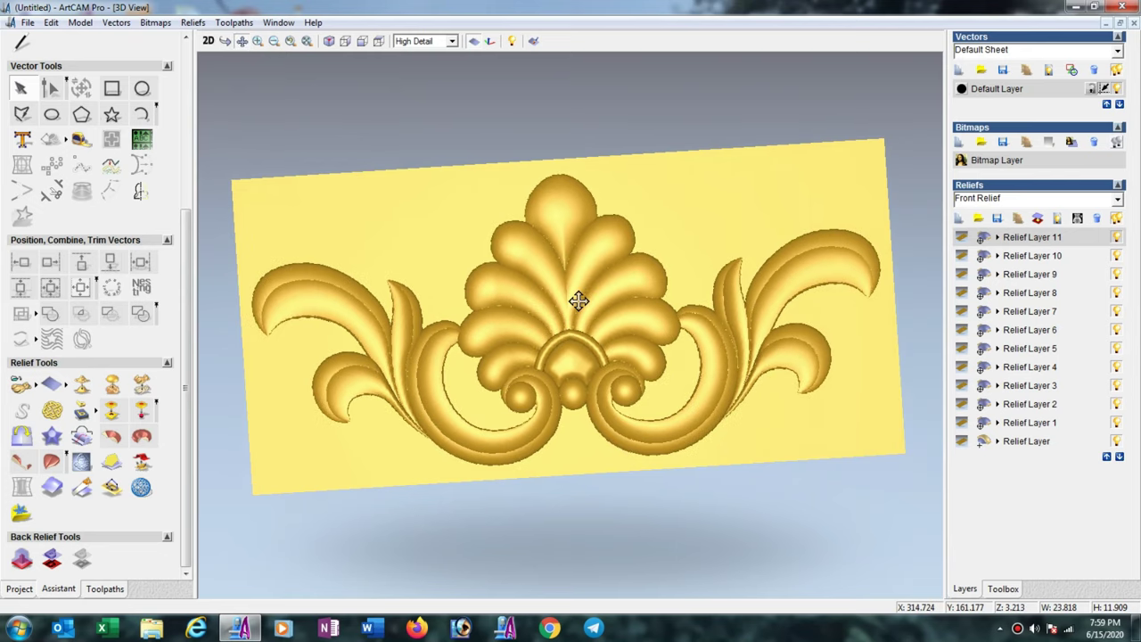